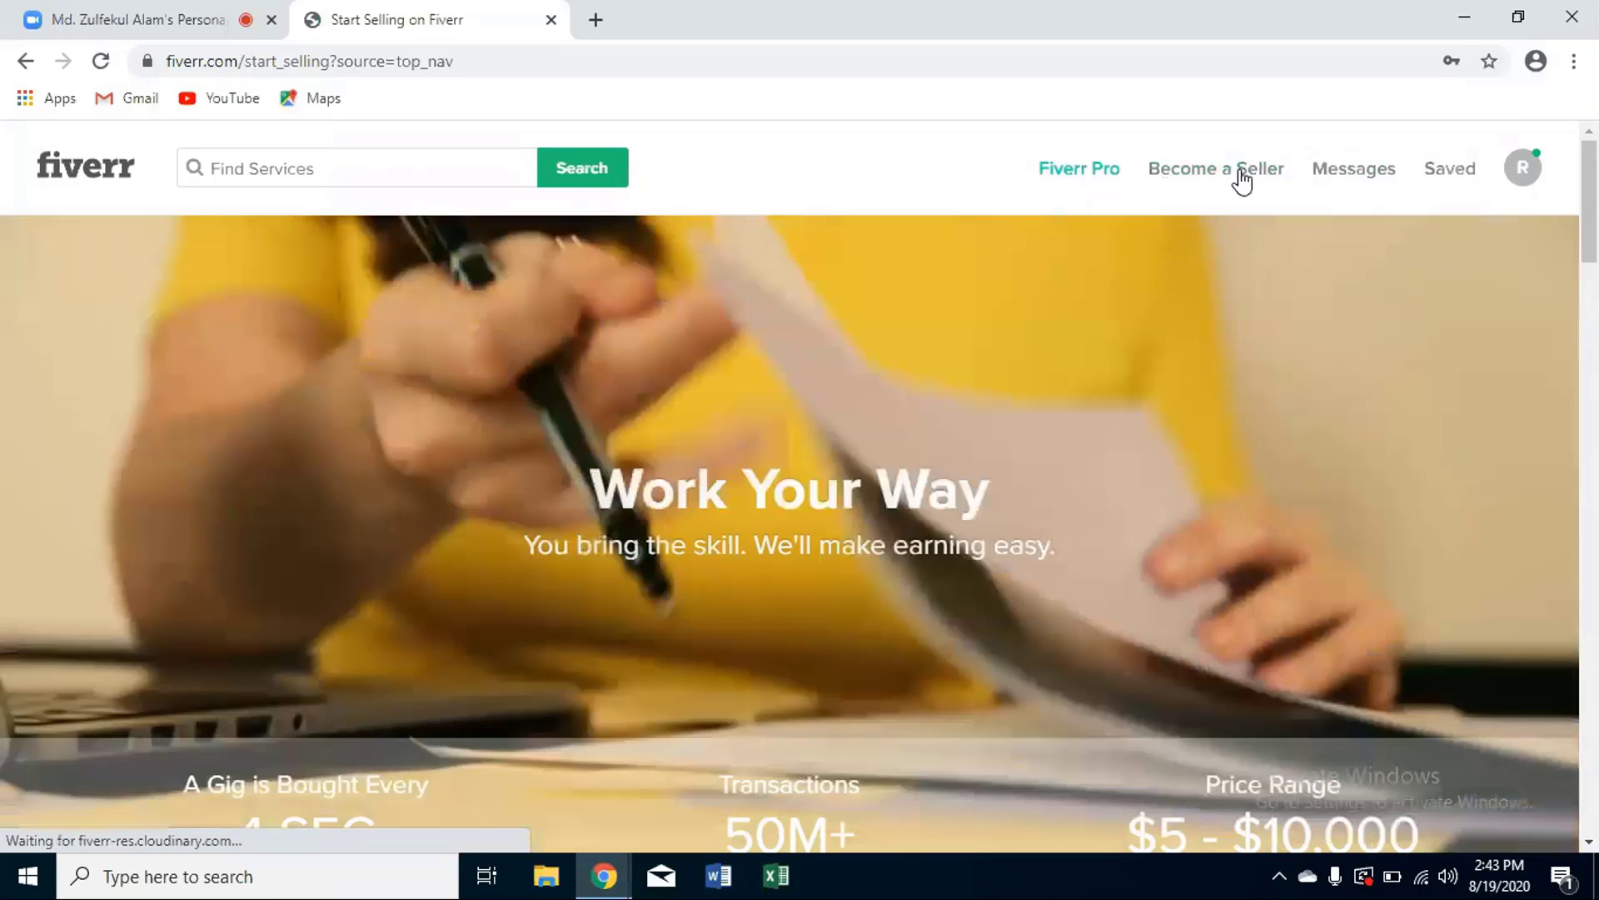
- Go from Become a Seller to Fiverr's 'Ready to start selling' breakdown page
{"action": "scroll", "coordinate": [808, 292], "scroll_direction": "down", "scroll_amount": 4}
{"action": "left_click", "coordinate": [808, 283]}
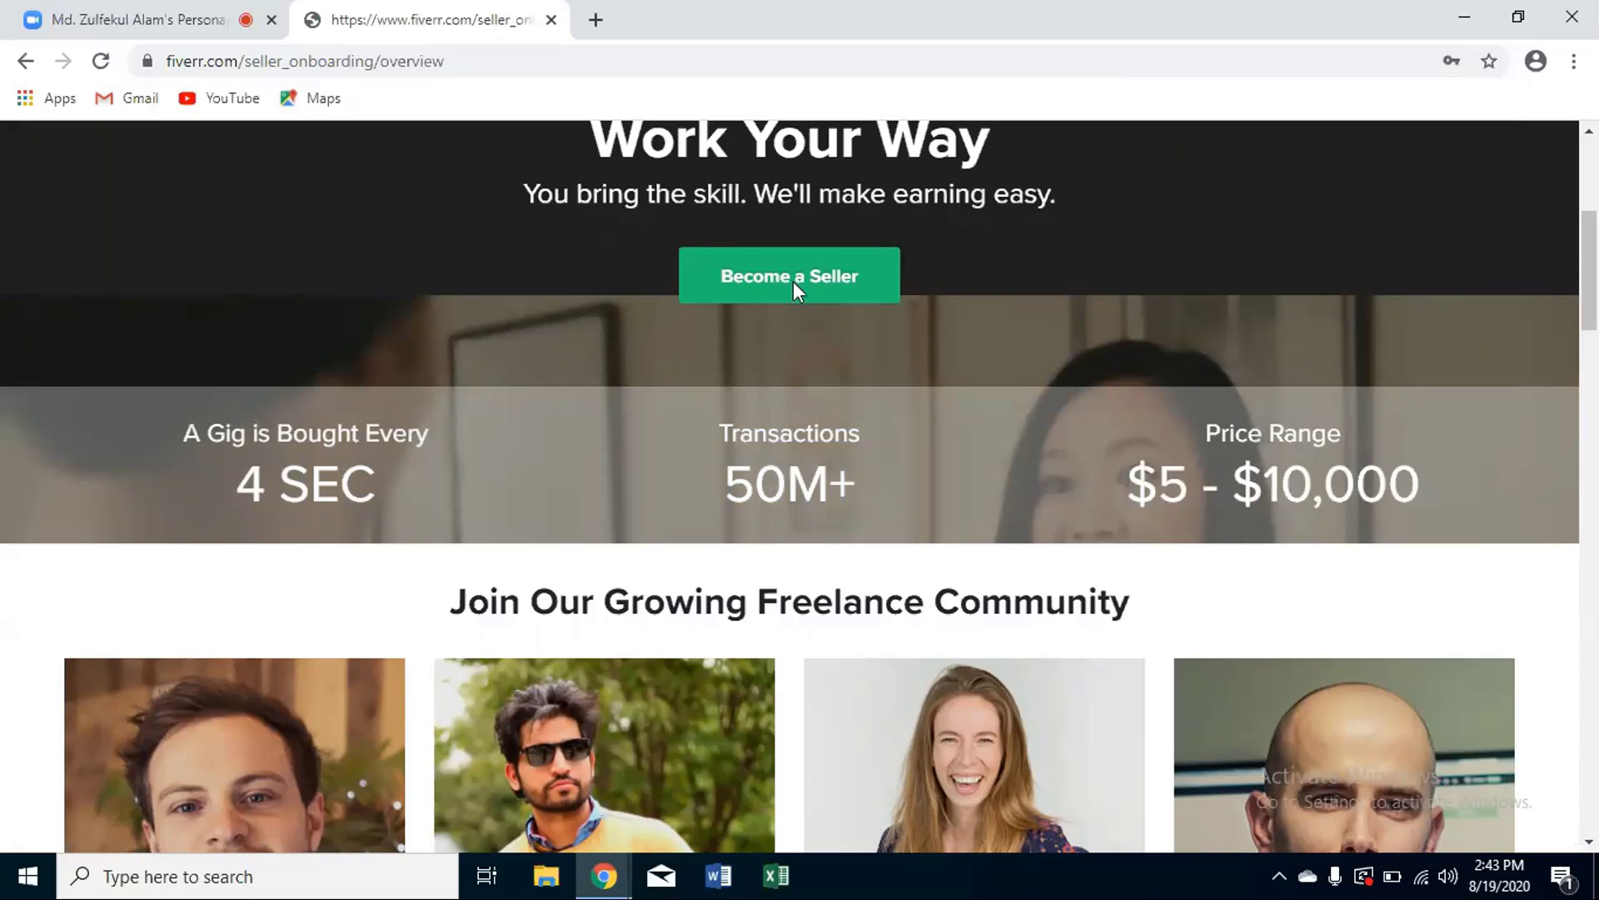
{"action": "left_click", "coordinate": [793, 282]}
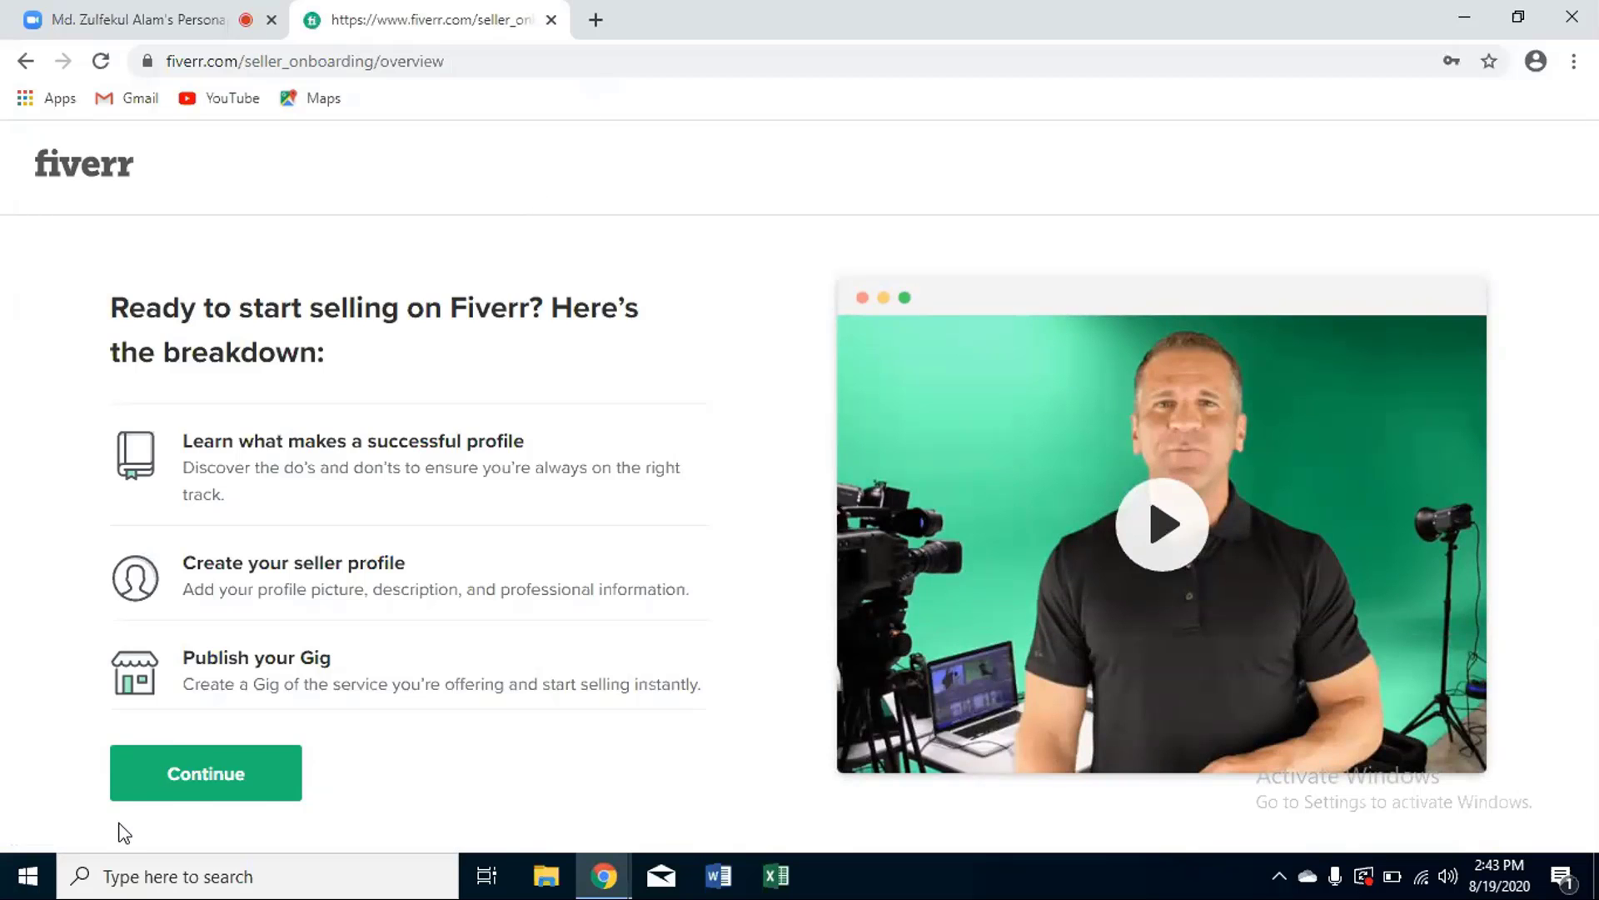
- Continue past the breakdown, successful-profile and steer-clear-of pages to the Personal Info form
{"action": "left_click", "coordinate": [155, 792]}
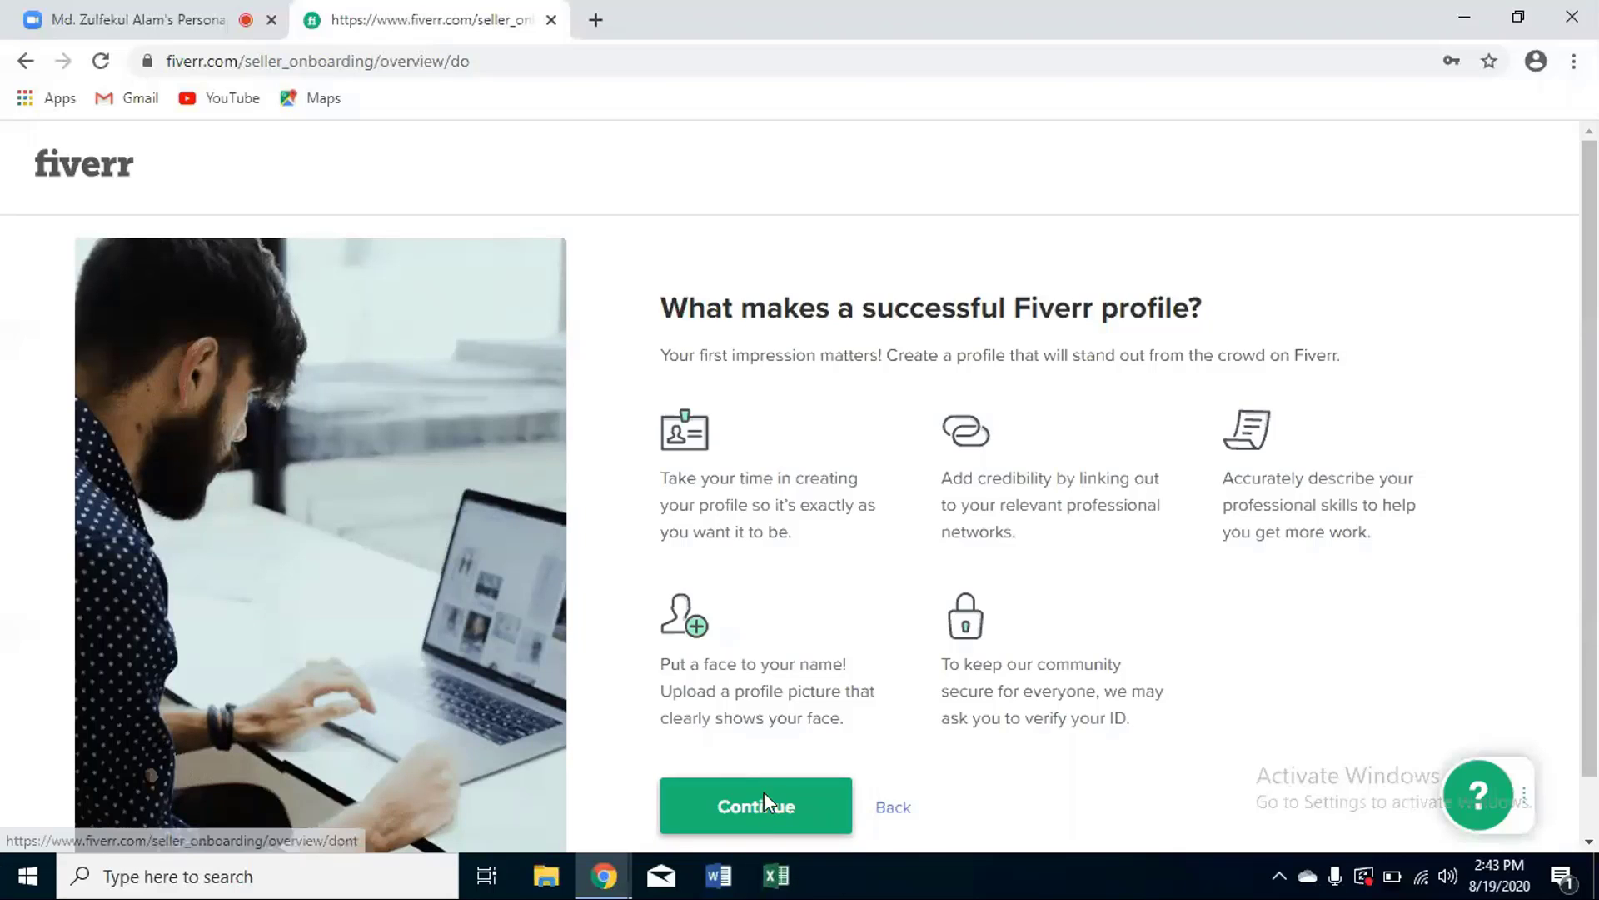
{"action": "left_click", "coordinate": [763, 796]}
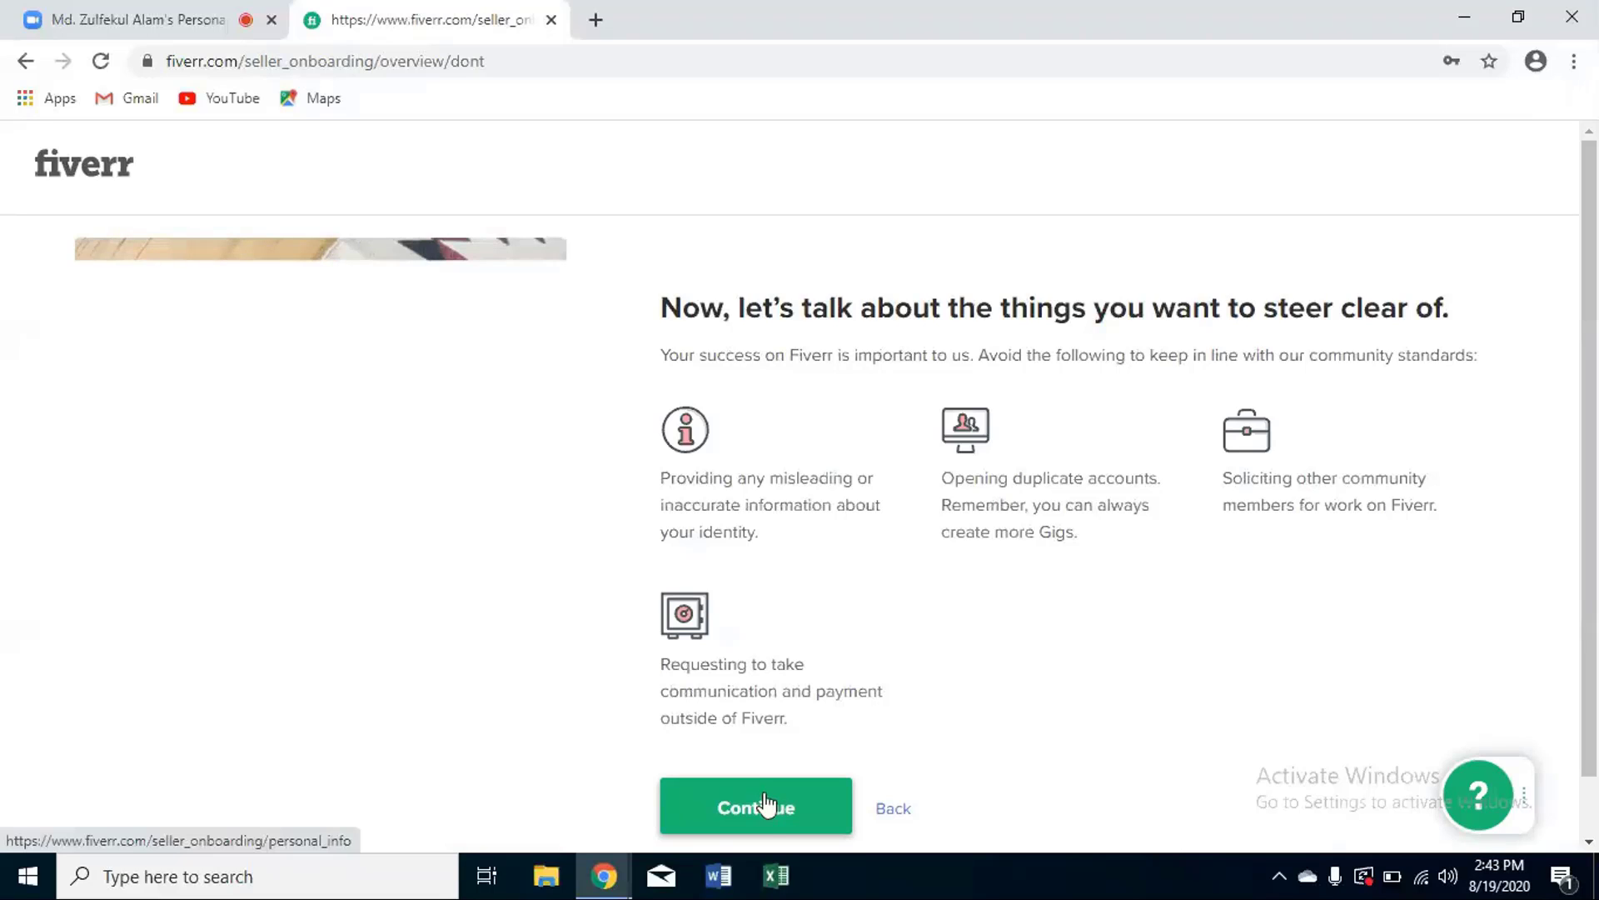
{"action": "left_click", "coordinate": [767, 803]}
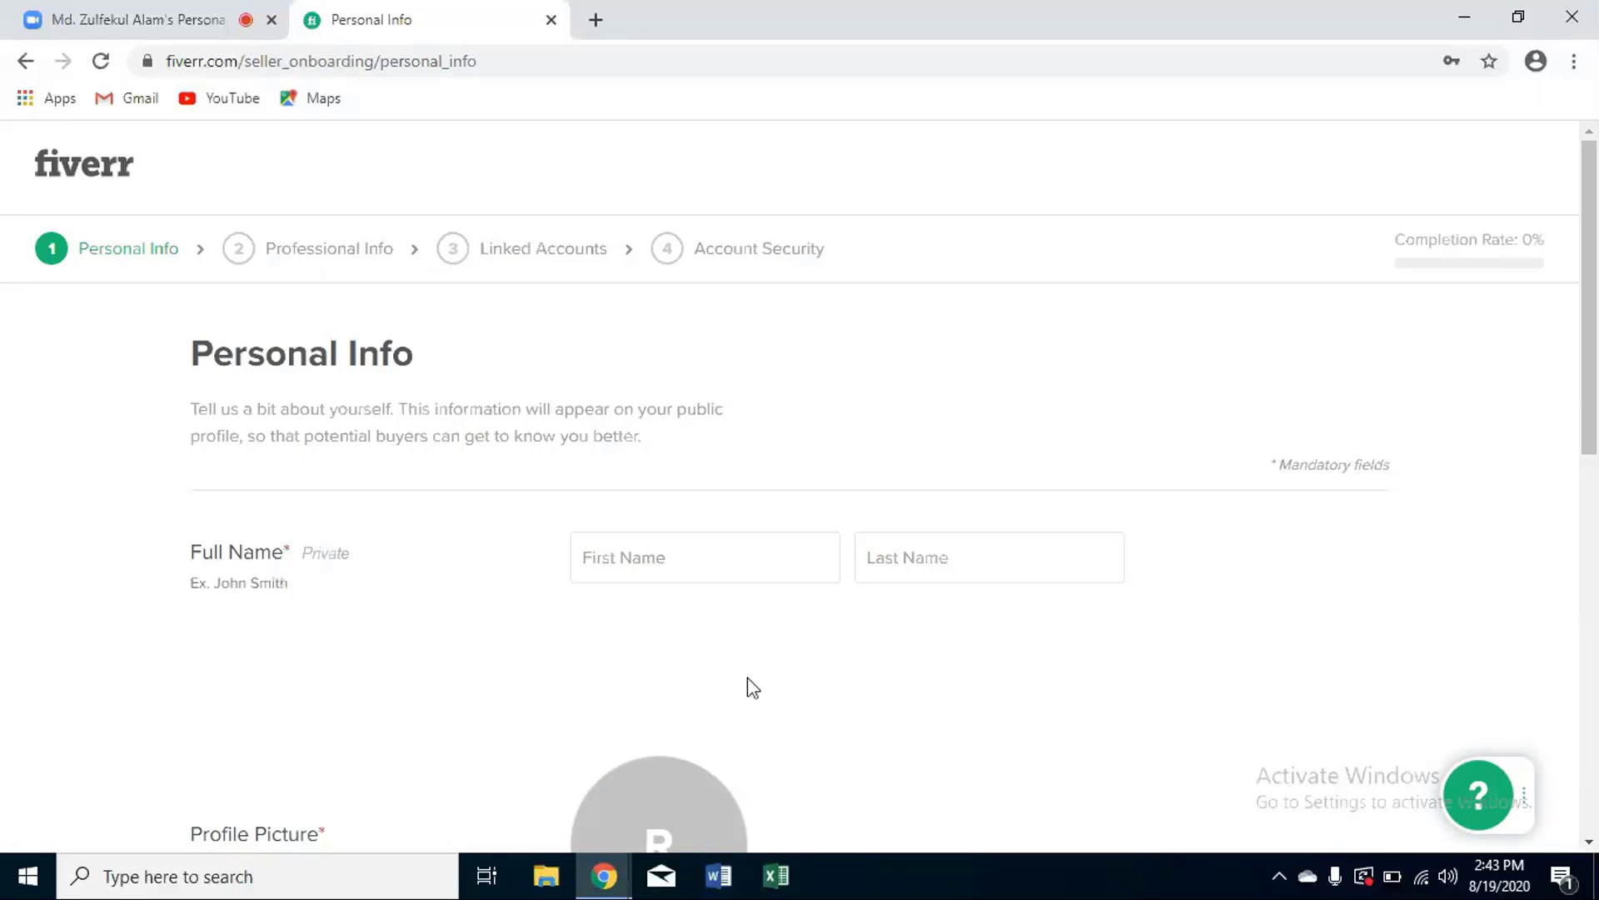
- Enter the seller's first name and last name in the Personal Info Full Name fields
{"action": "left_click", "coordinate": [655, 560]}
{"action": "key", "text": "Tab"}
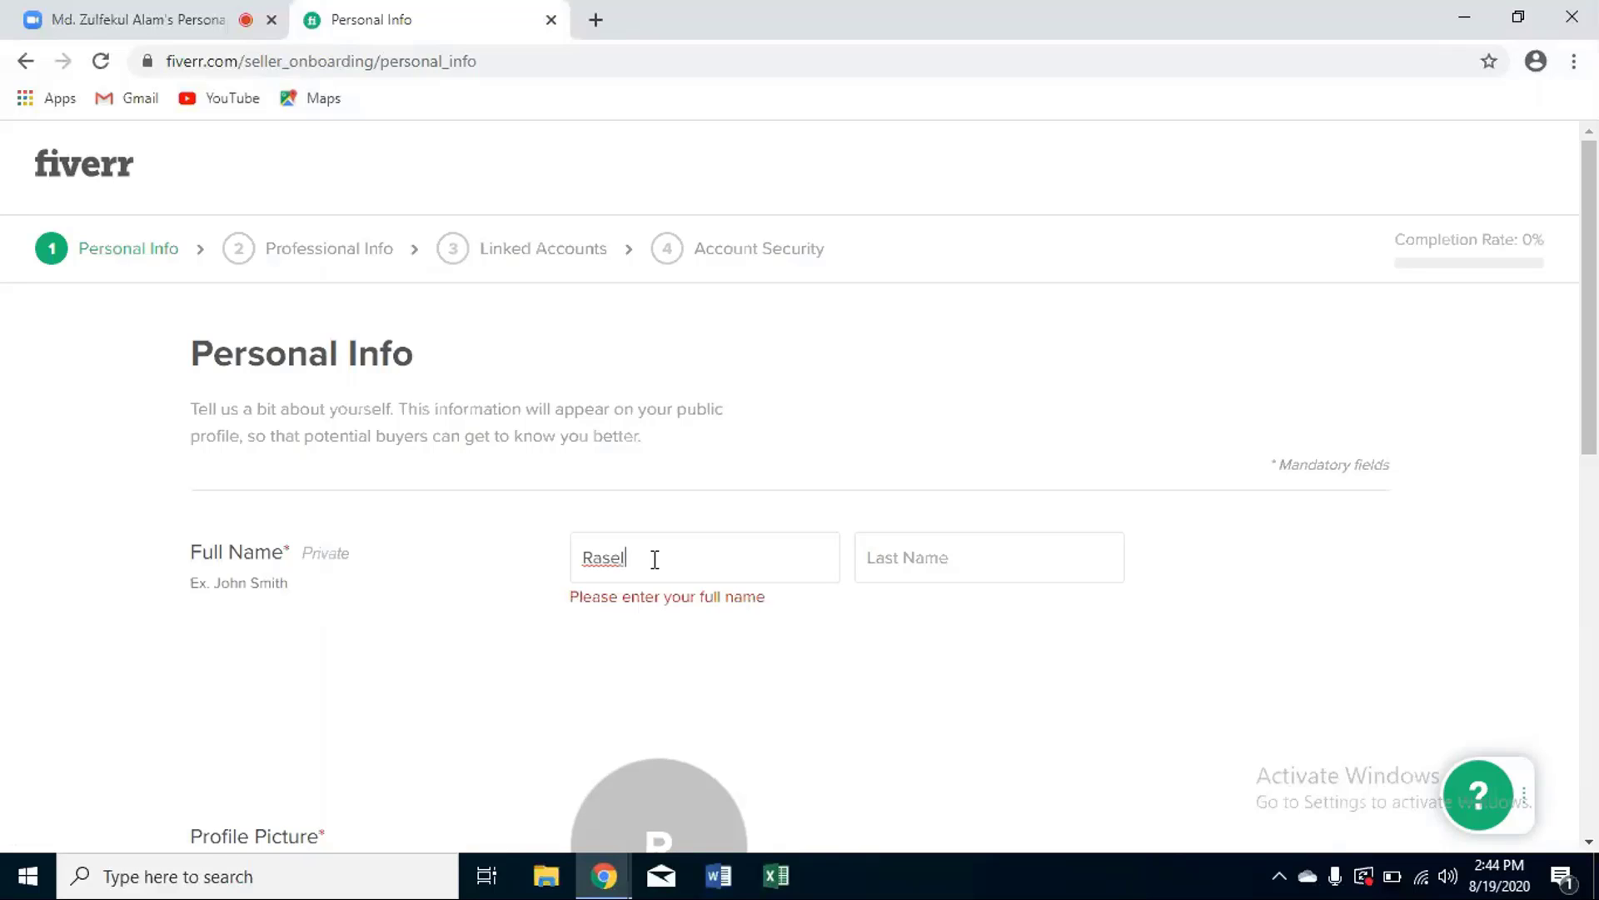
{"action": "left_click", "coordinate": [923, 561]}
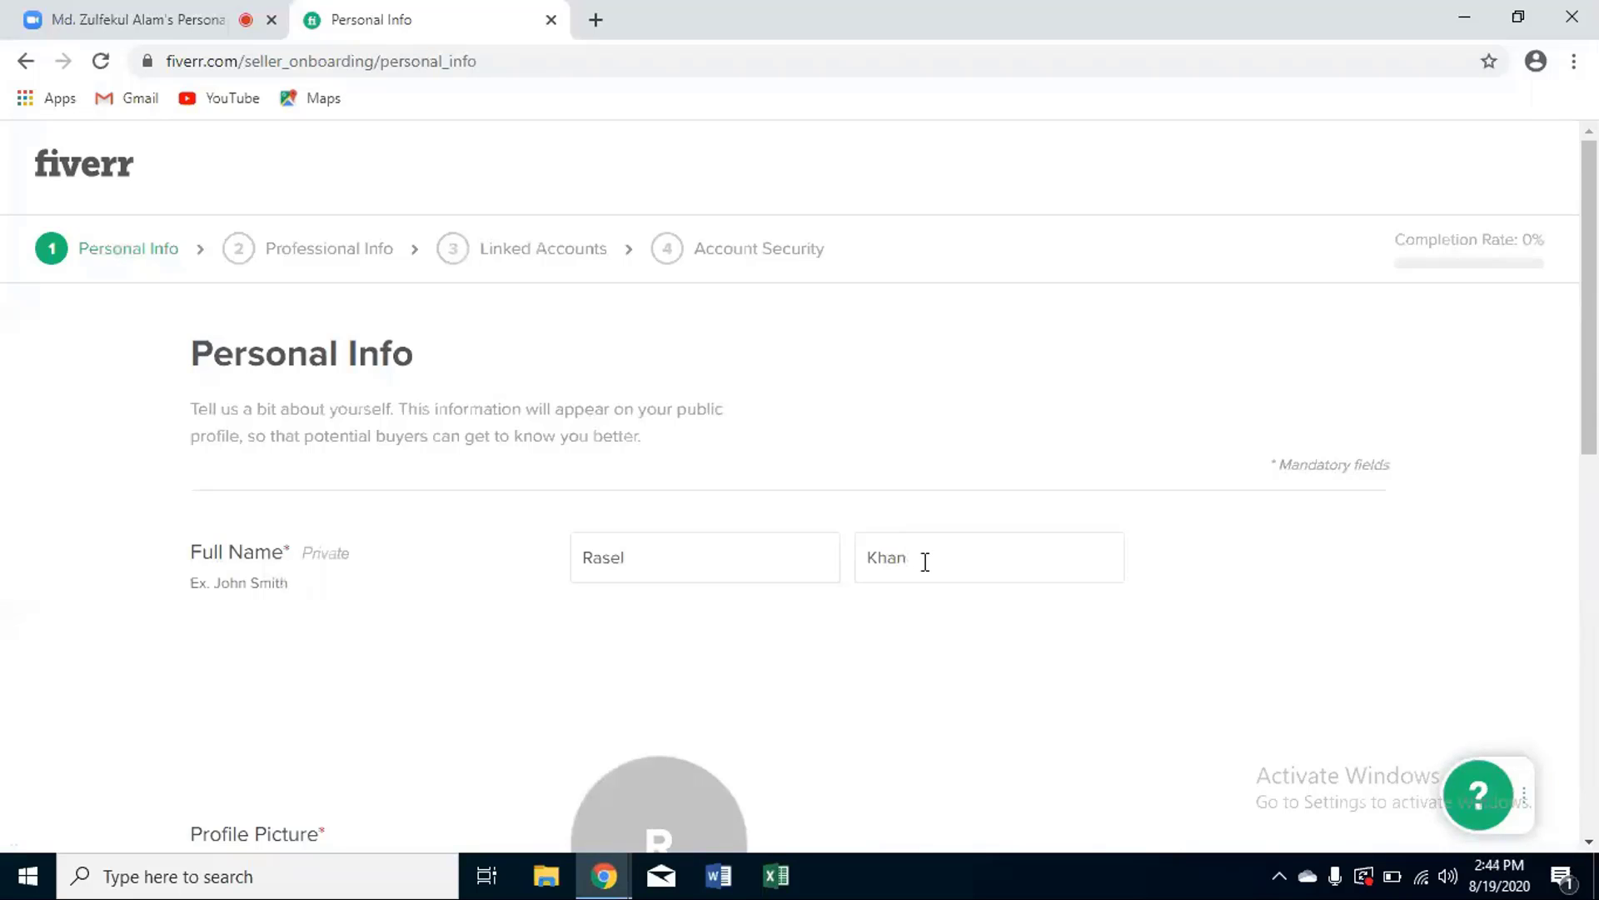
{"action": "scroll", "coordinate": [922, 562], "scroll_direction": "down", "scroll_amount": 3}
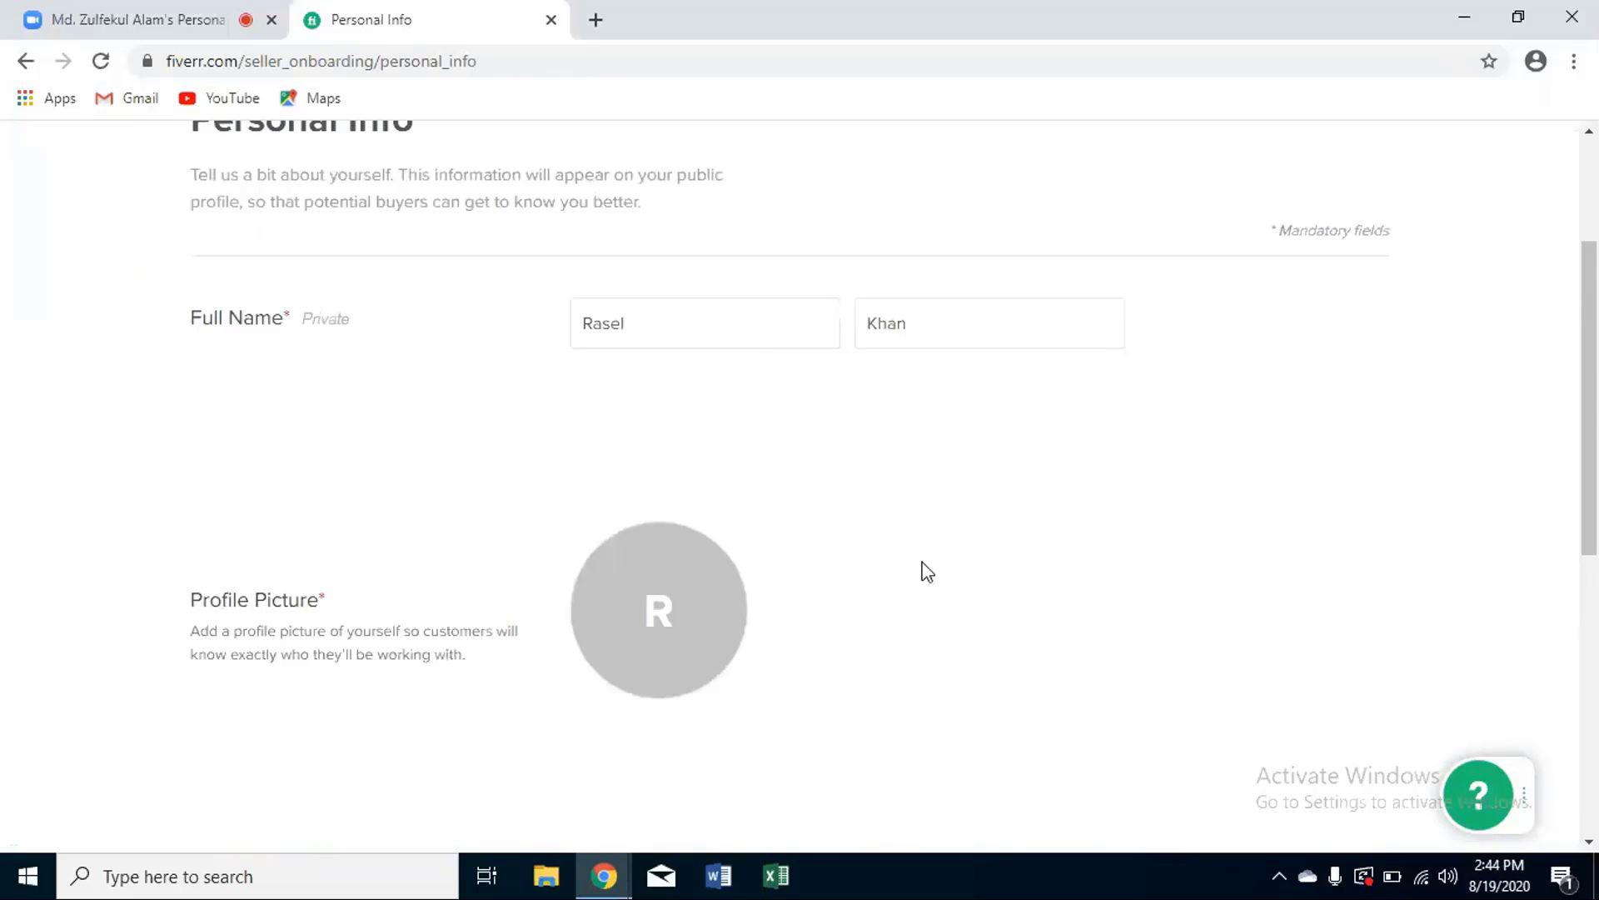
{"action": "scroll", "coordinate": [921, 567], "scroll_direction": "up", "scroll_amount": 3}
{"action": "scroll", "coordinate": [922, 561], "scroll_direction": "down", "scroll_amount": 1}
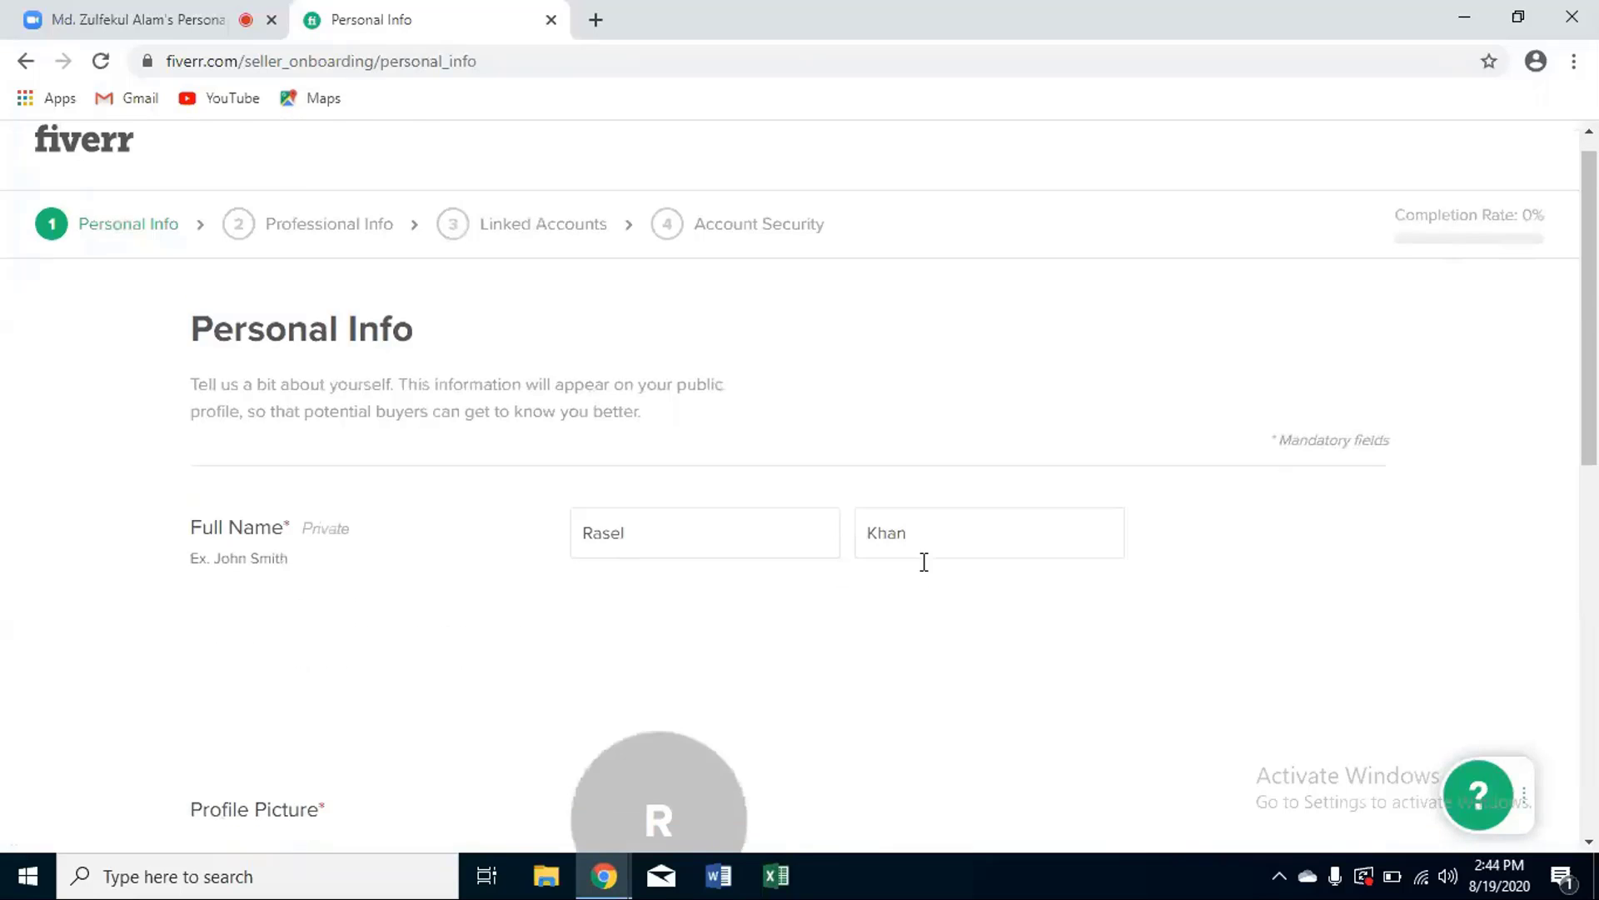
{"action": "scroll", "coordinate": [923, 562], "scroll_direction": "down", "scroll_amount": 3}
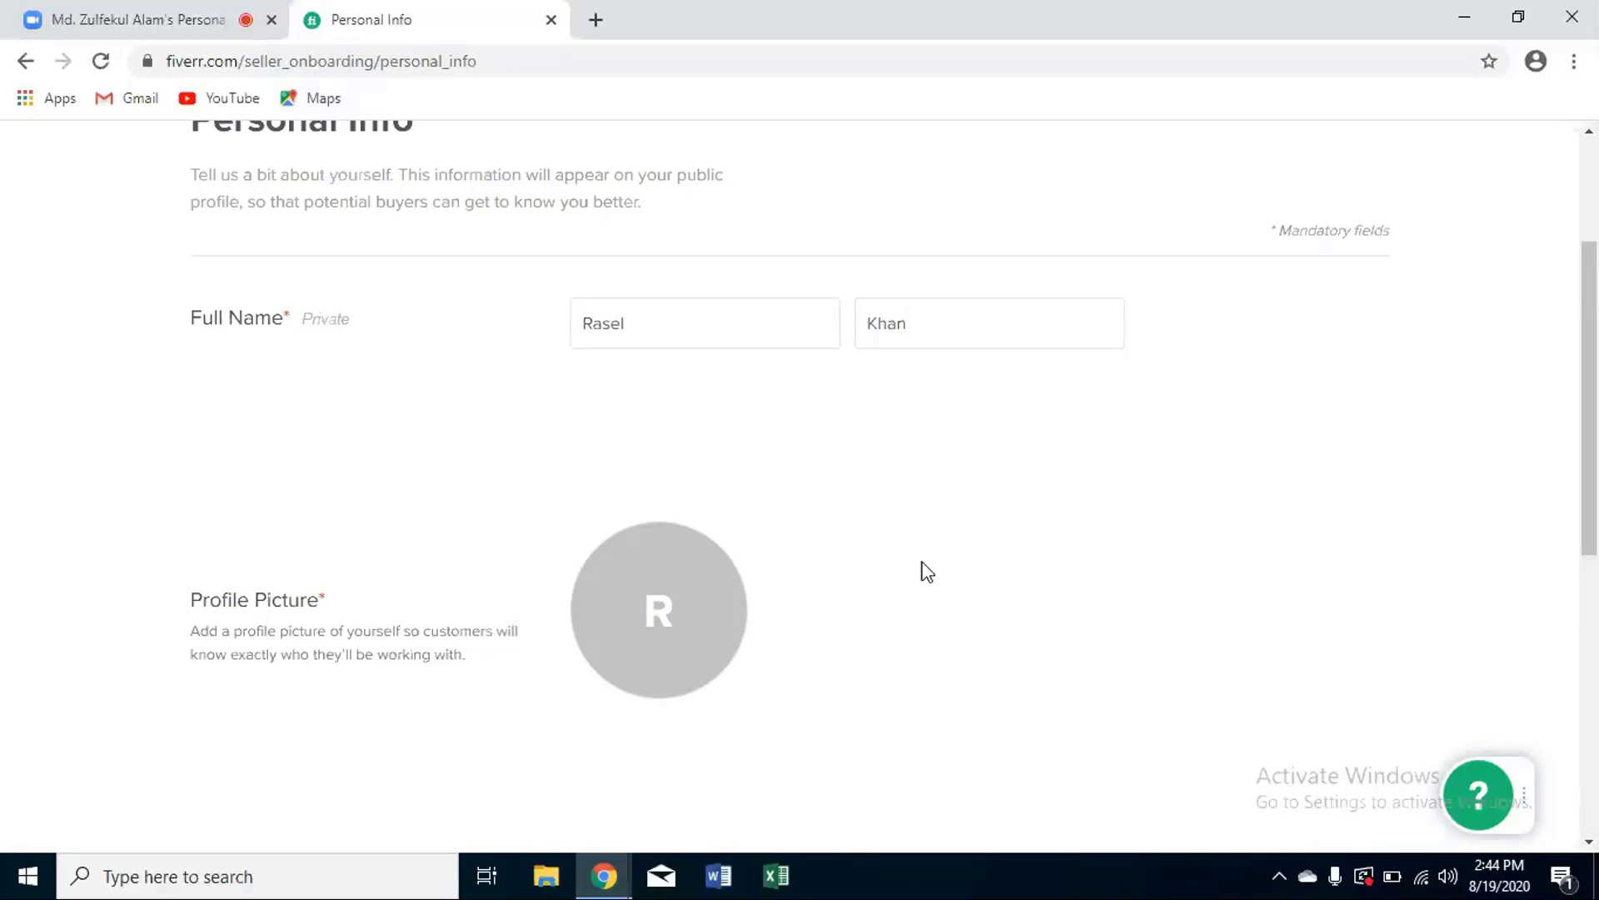
{"action": "scroll", "coordinate": [925, 566], "scroll_direction": "down", "scroll_amount": 6}
- Begin the Description bio for a trained graphic designer skilled in Photoshop and Illustrator
{"action": "scroll", "coordinate": [925, 564], "scroll_direction": "down", "scroll_amount": 1}
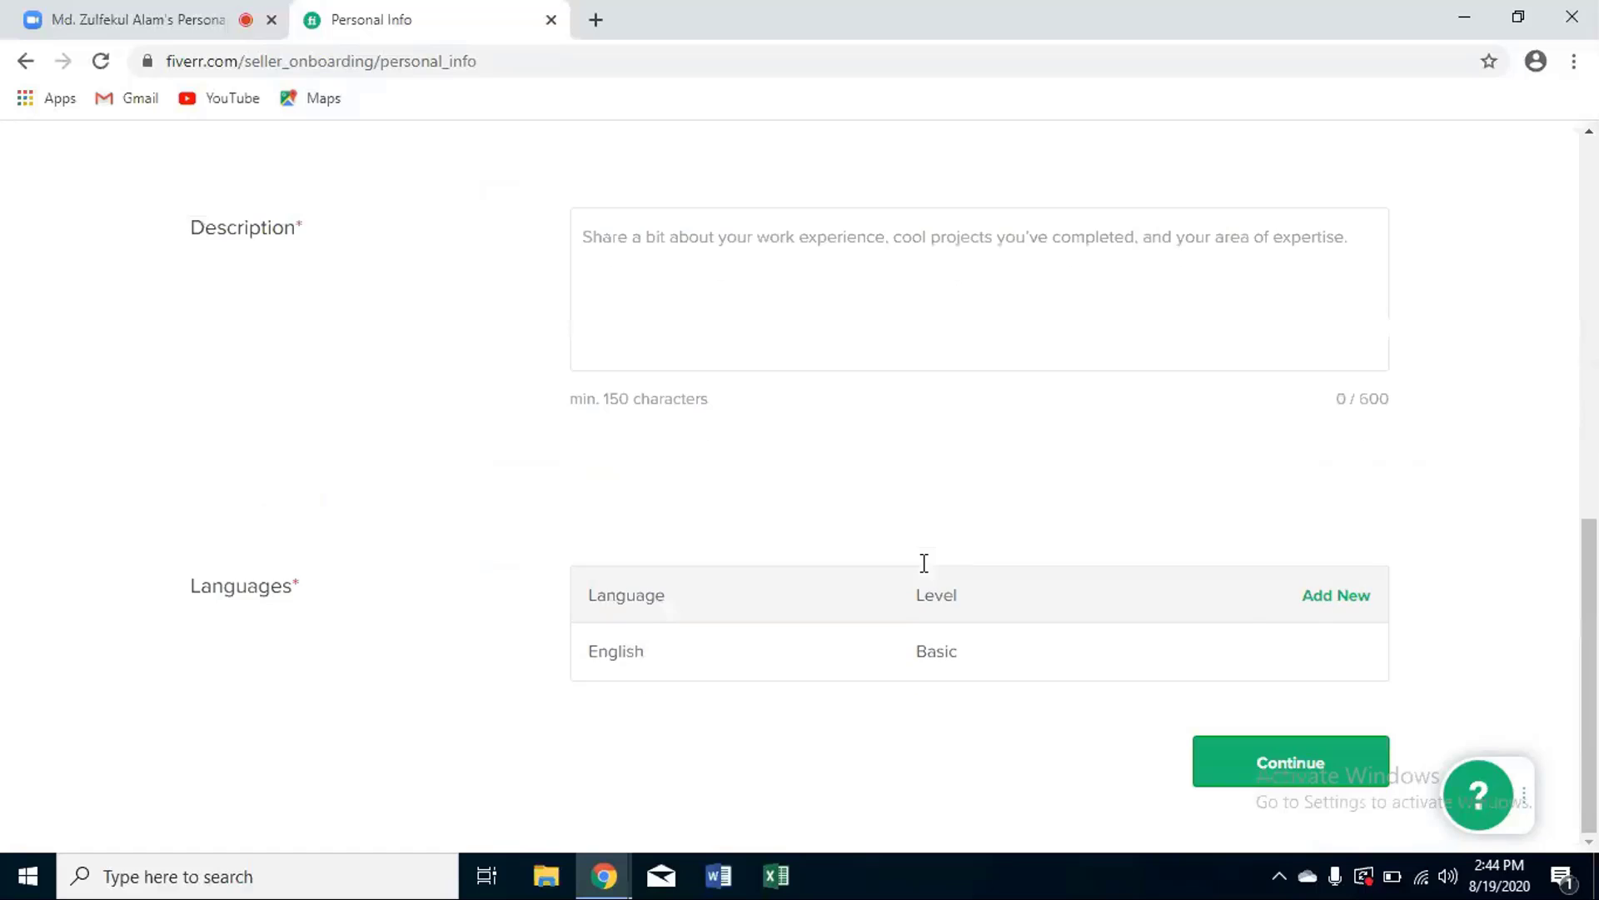
{"action": "scroll", "coordinate": [923, 566], "scroll_direction": "up", "scroll_amount": 1}
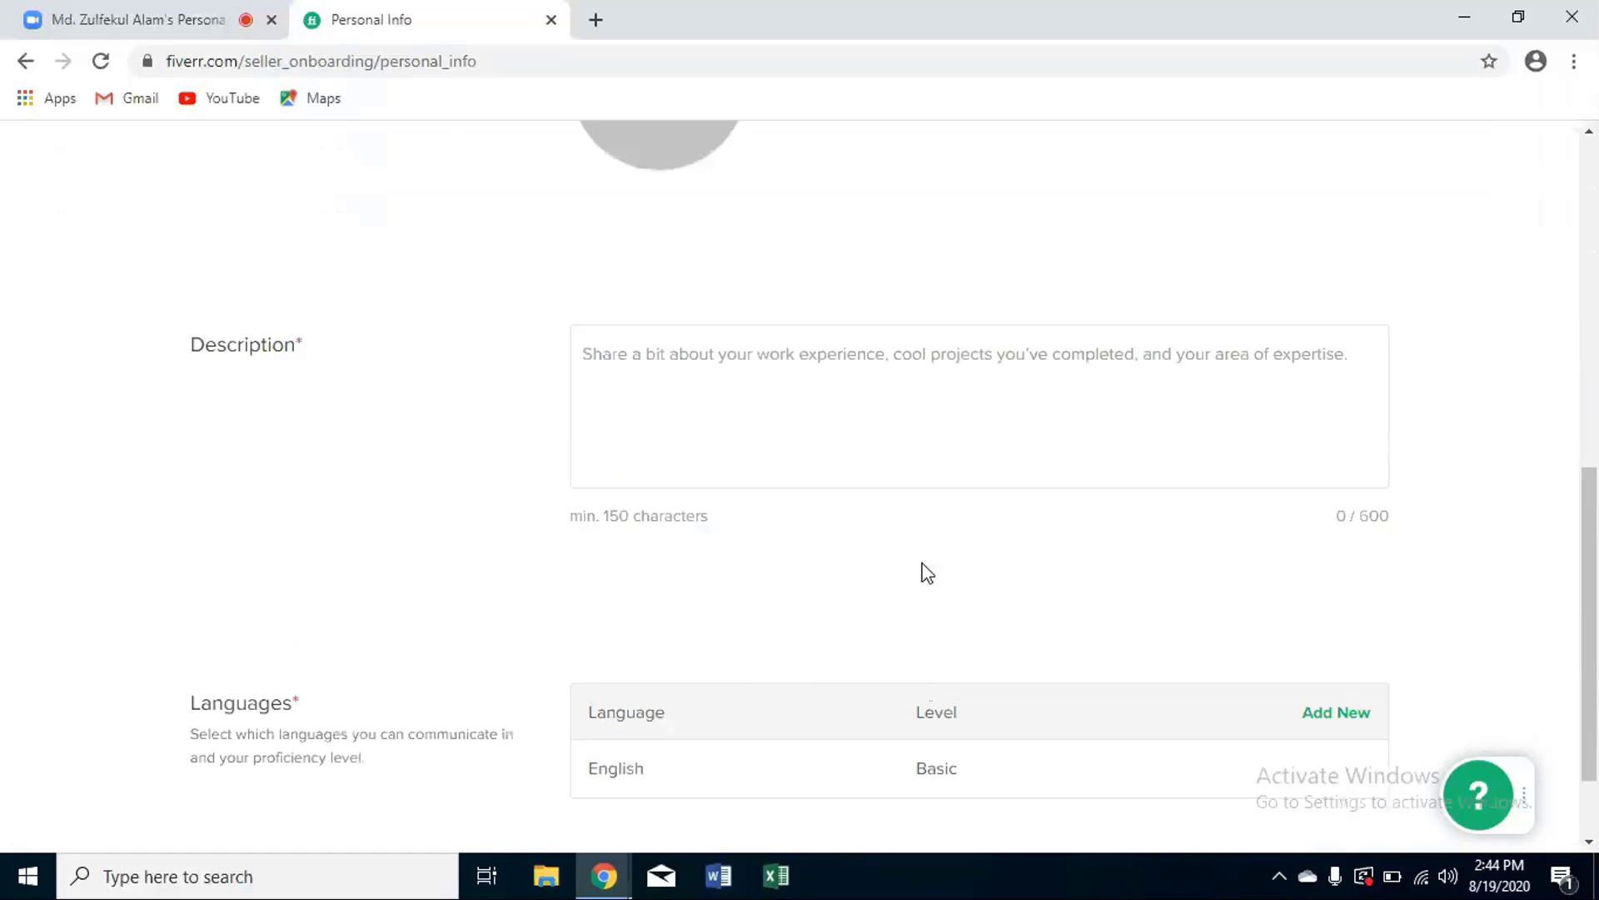
{"action": "left_click", "coordinate": [584, 396]}
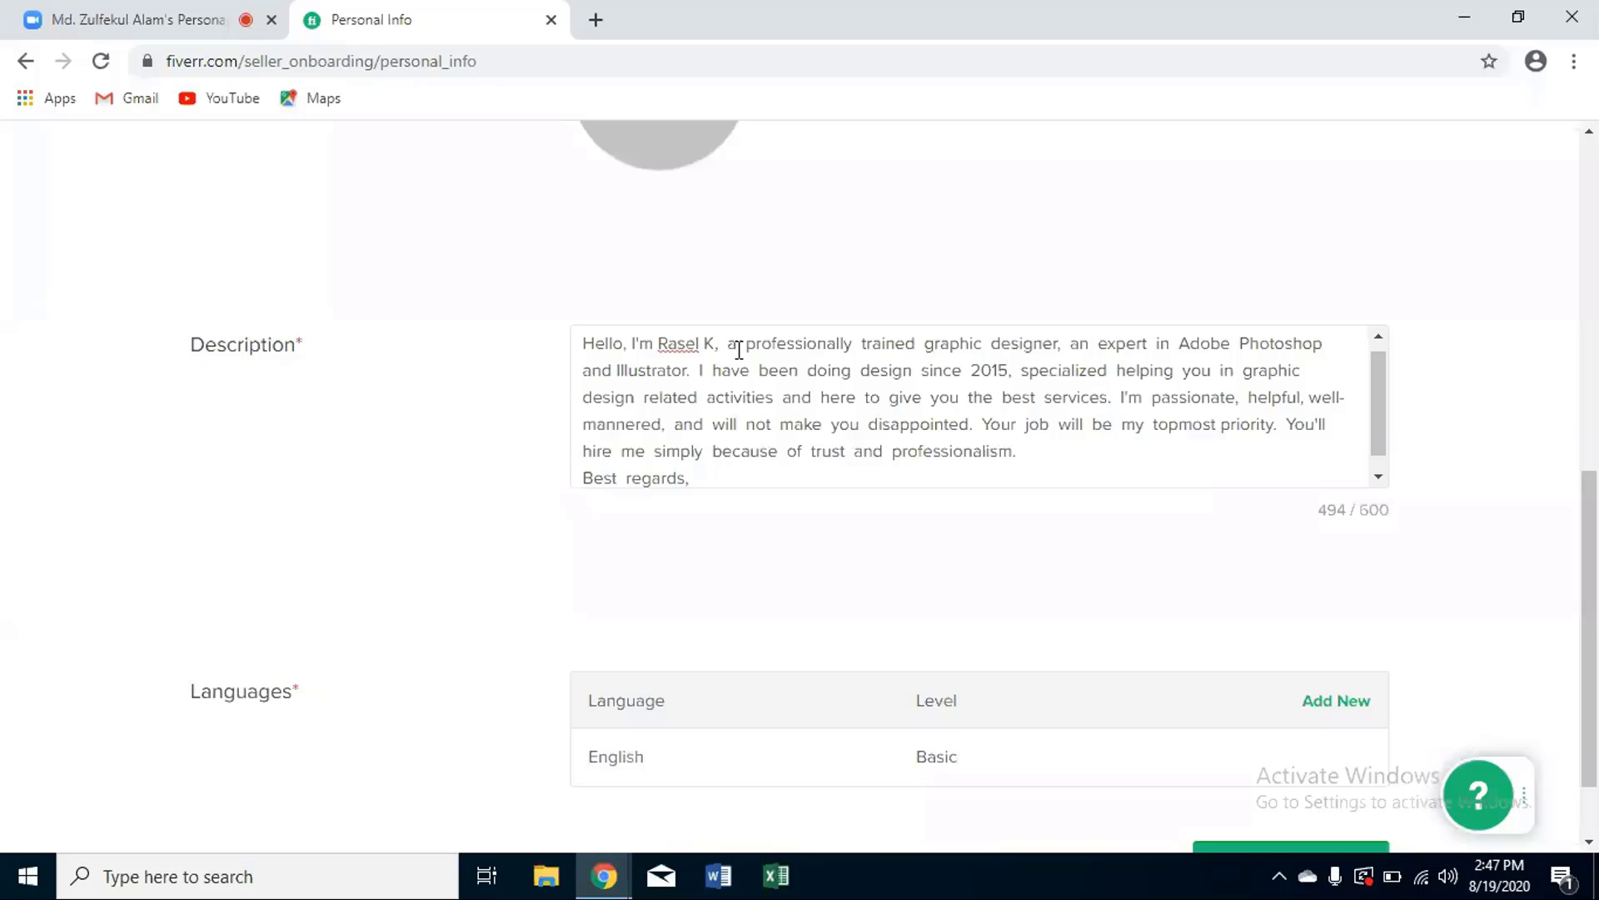
- Finish the truncated surname in the bio's opening line and review the Description
{"action": "type", "text": "han"}
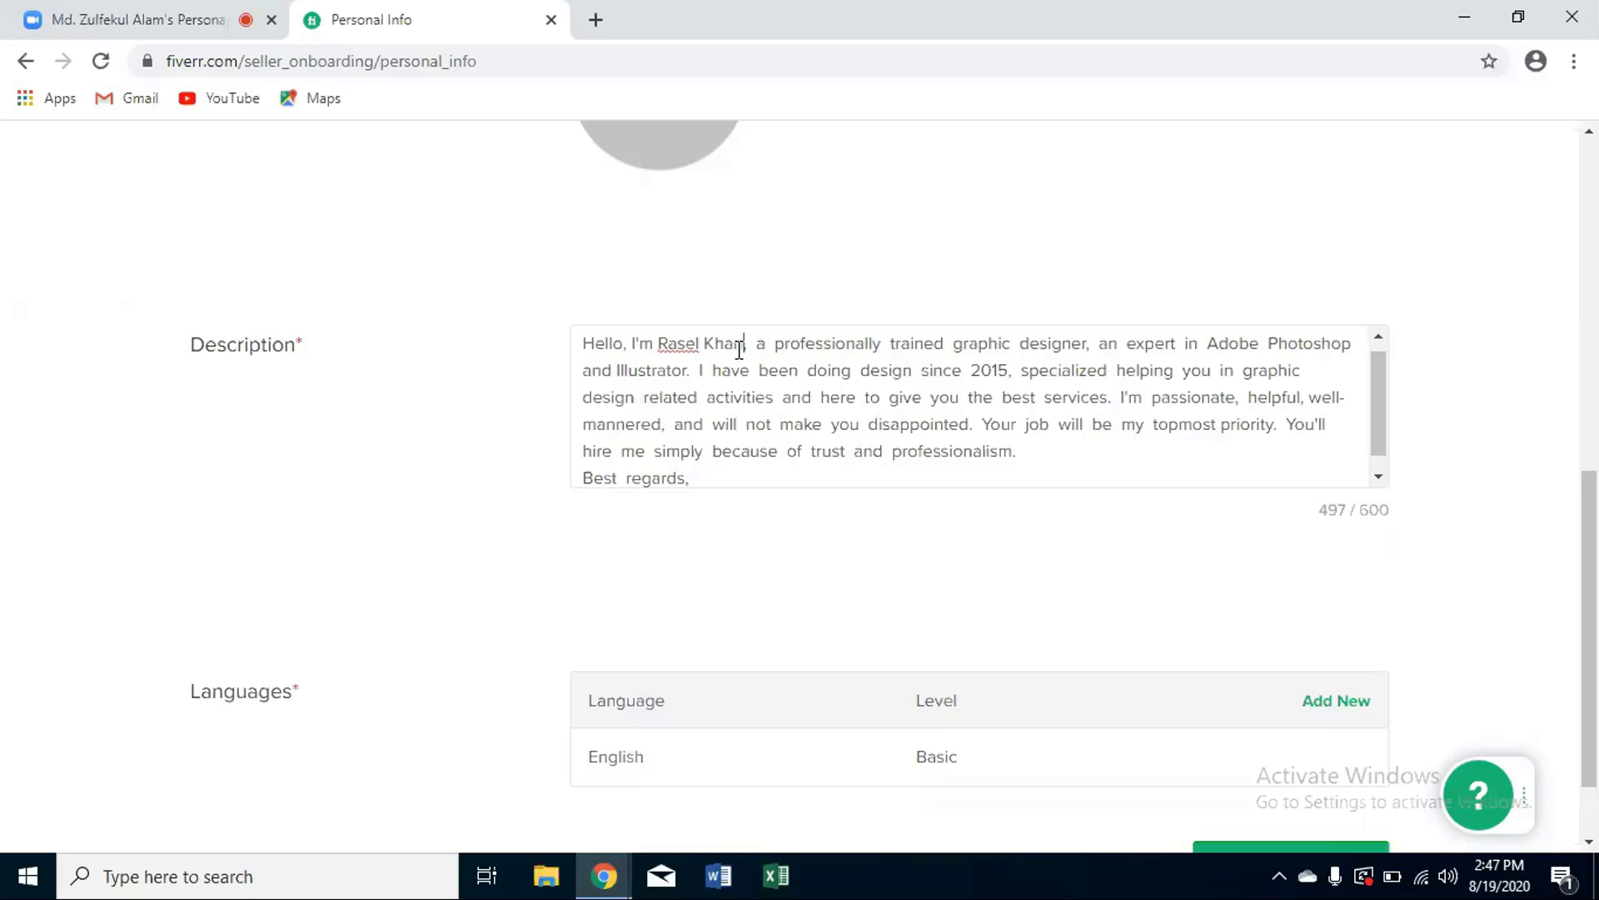
{"action": "left_click", "coordinate": [738, 348]}
{"action": "scroll", "coordinate": [1318, 593], "scroll_direction": "down", "scroll_amount": 1}
{"action": "scroll", "coordinate": [1314, 589], "scroll_direction": "down", "scroll_amount": 1}
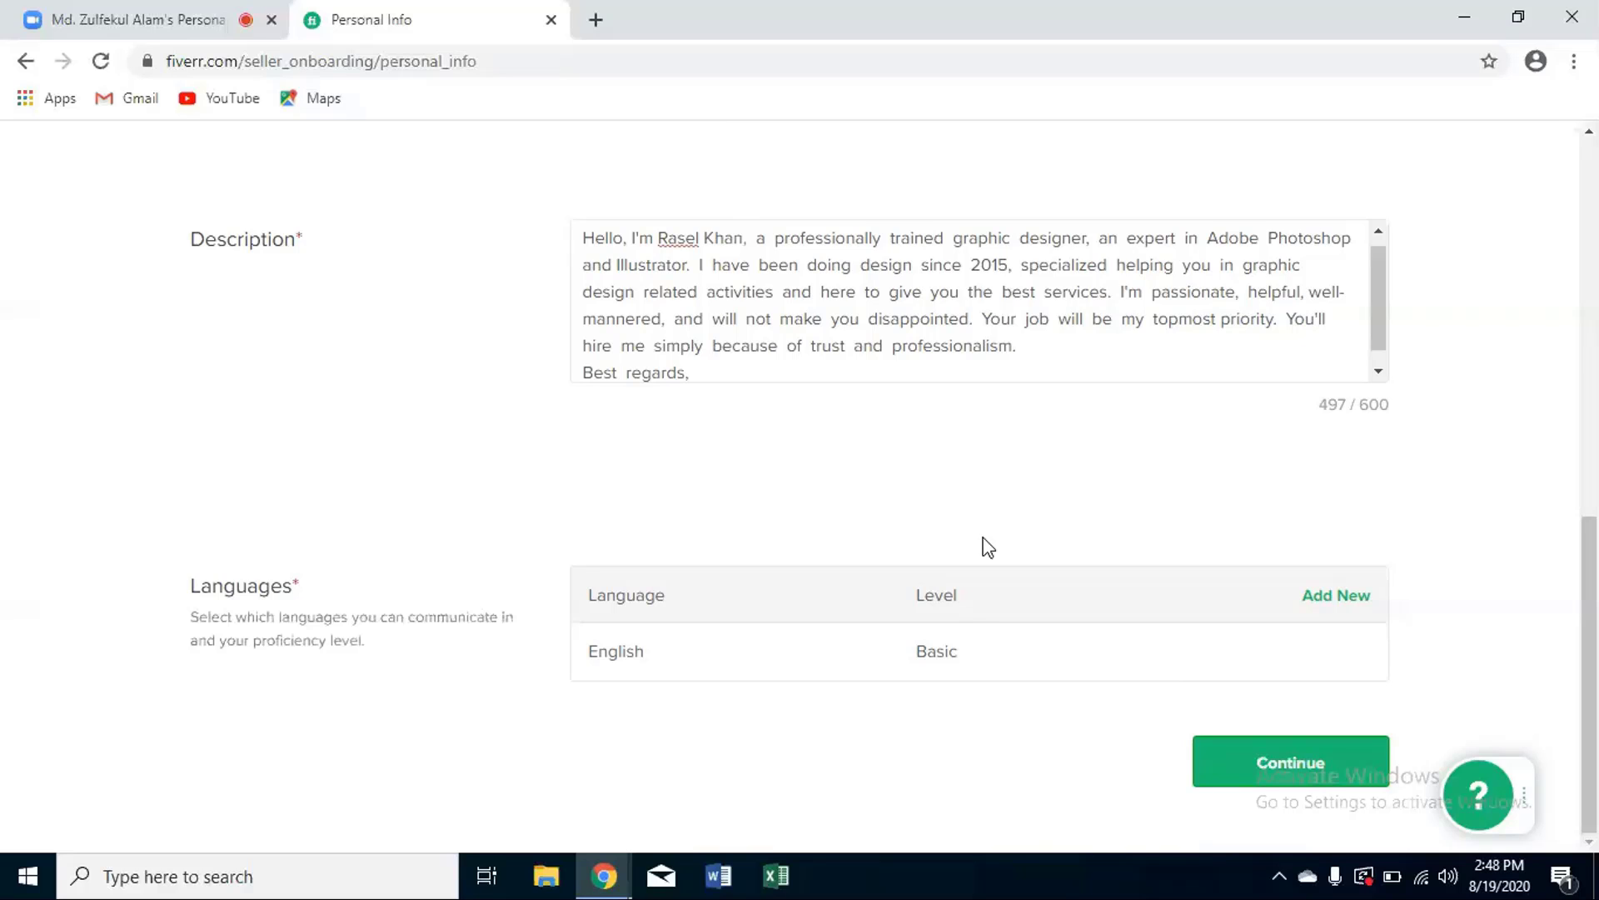
{"action": "scroll", "coordinate": [1030, 518], "scroll_direction": "up", "scroll_amount": 2}
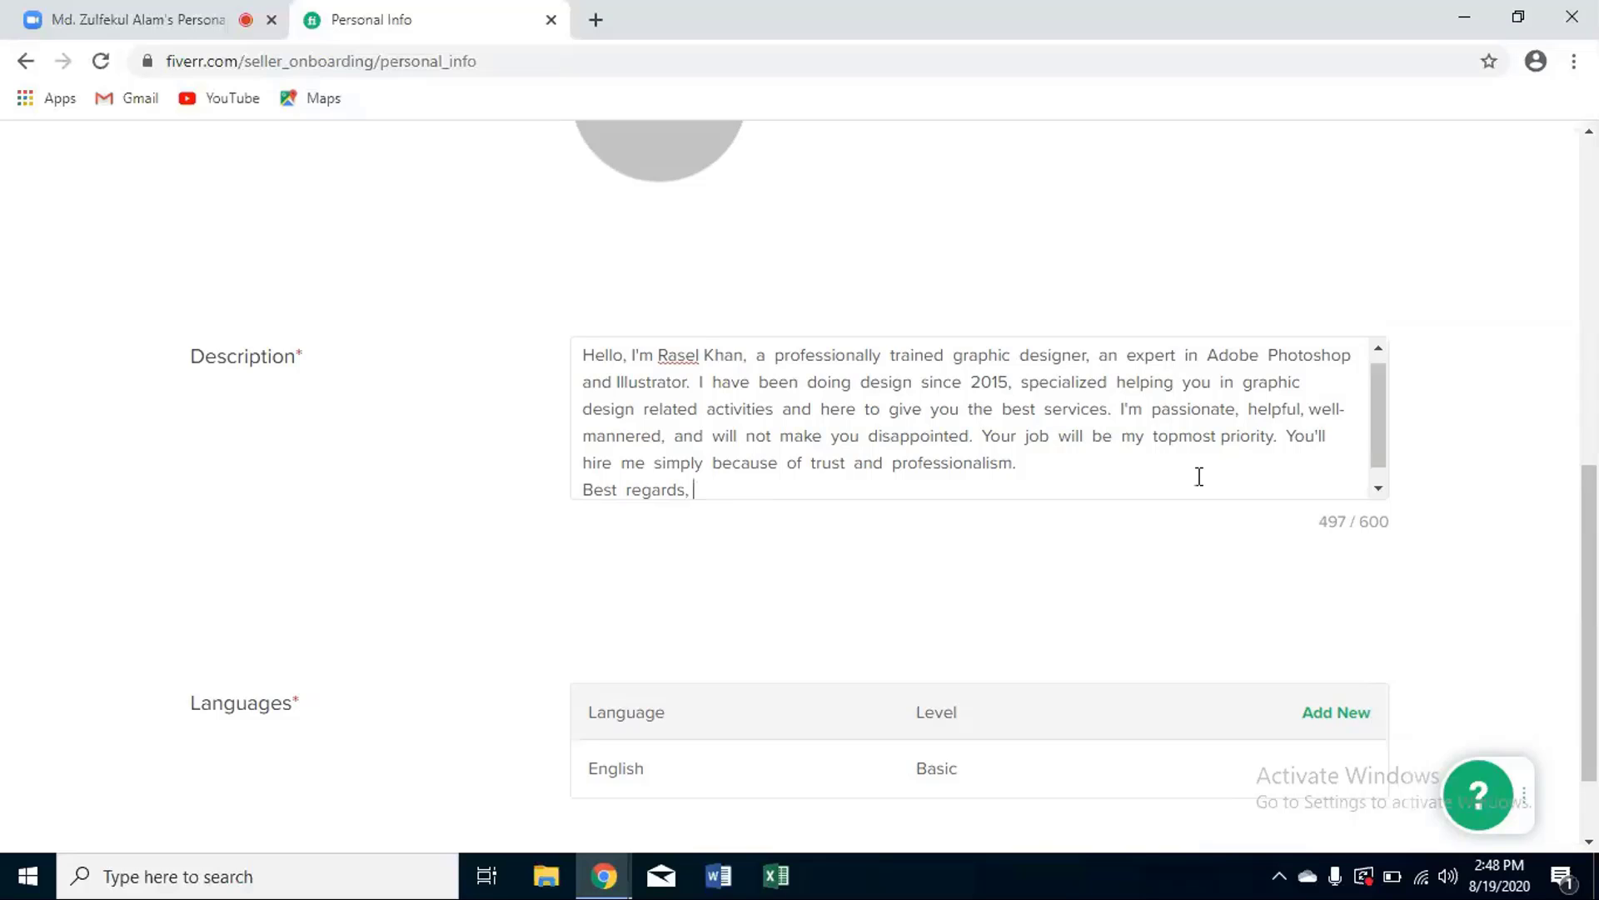
- Sign the bio with the seller's full name on a new line below 'Best regards,'
{"action": "left_click", "coordinate": [1377, 490]}
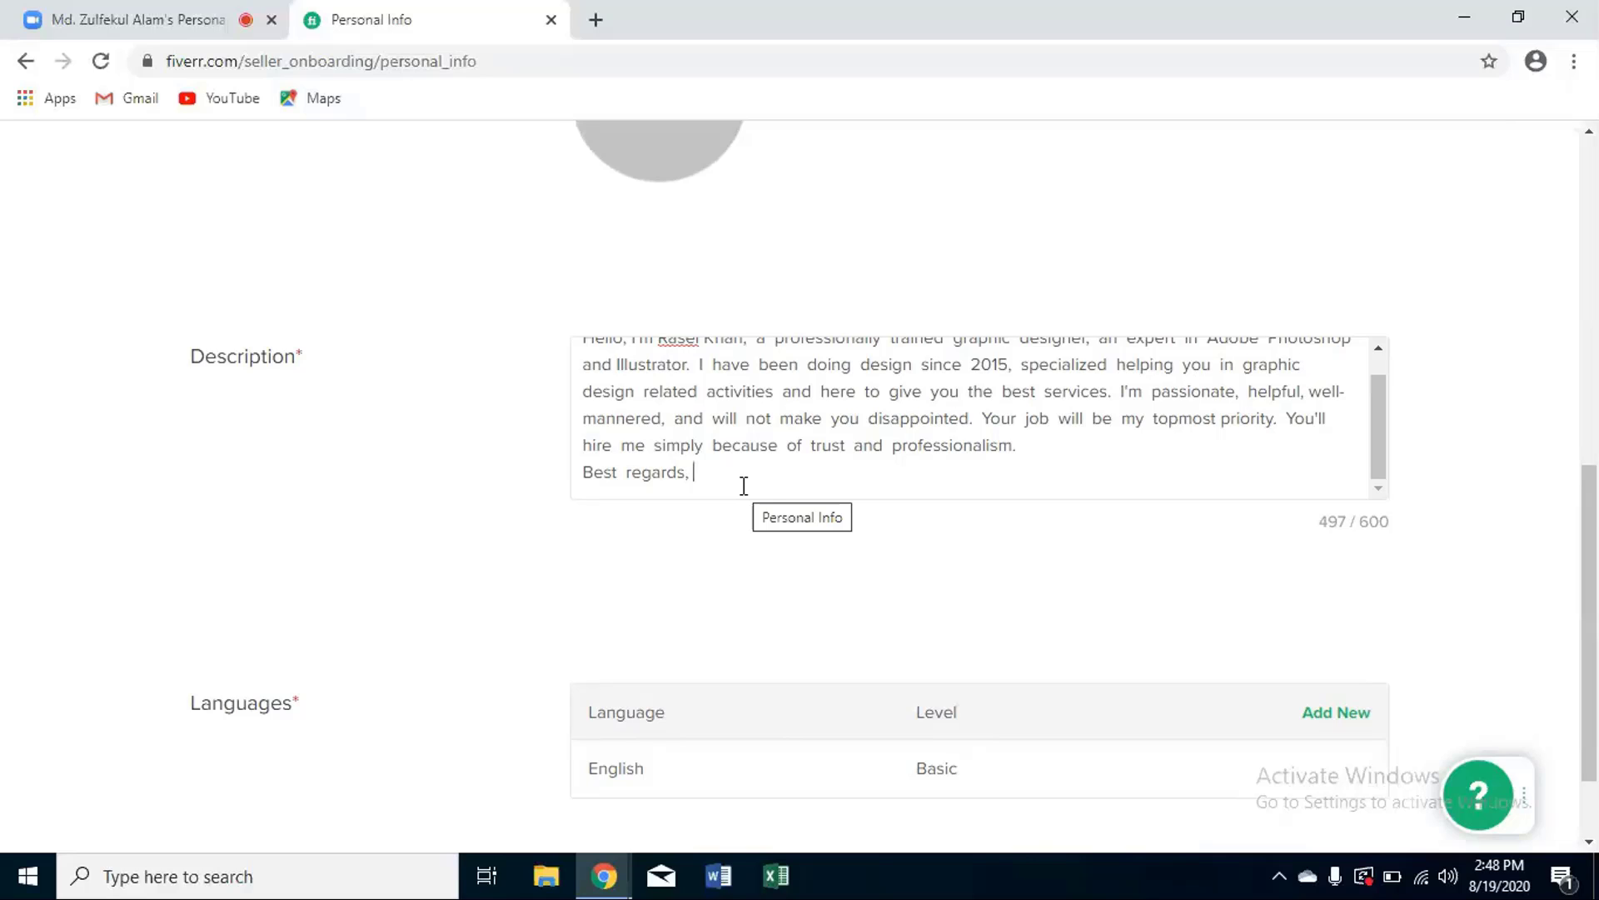
{"action": "key", "text": "Return"}
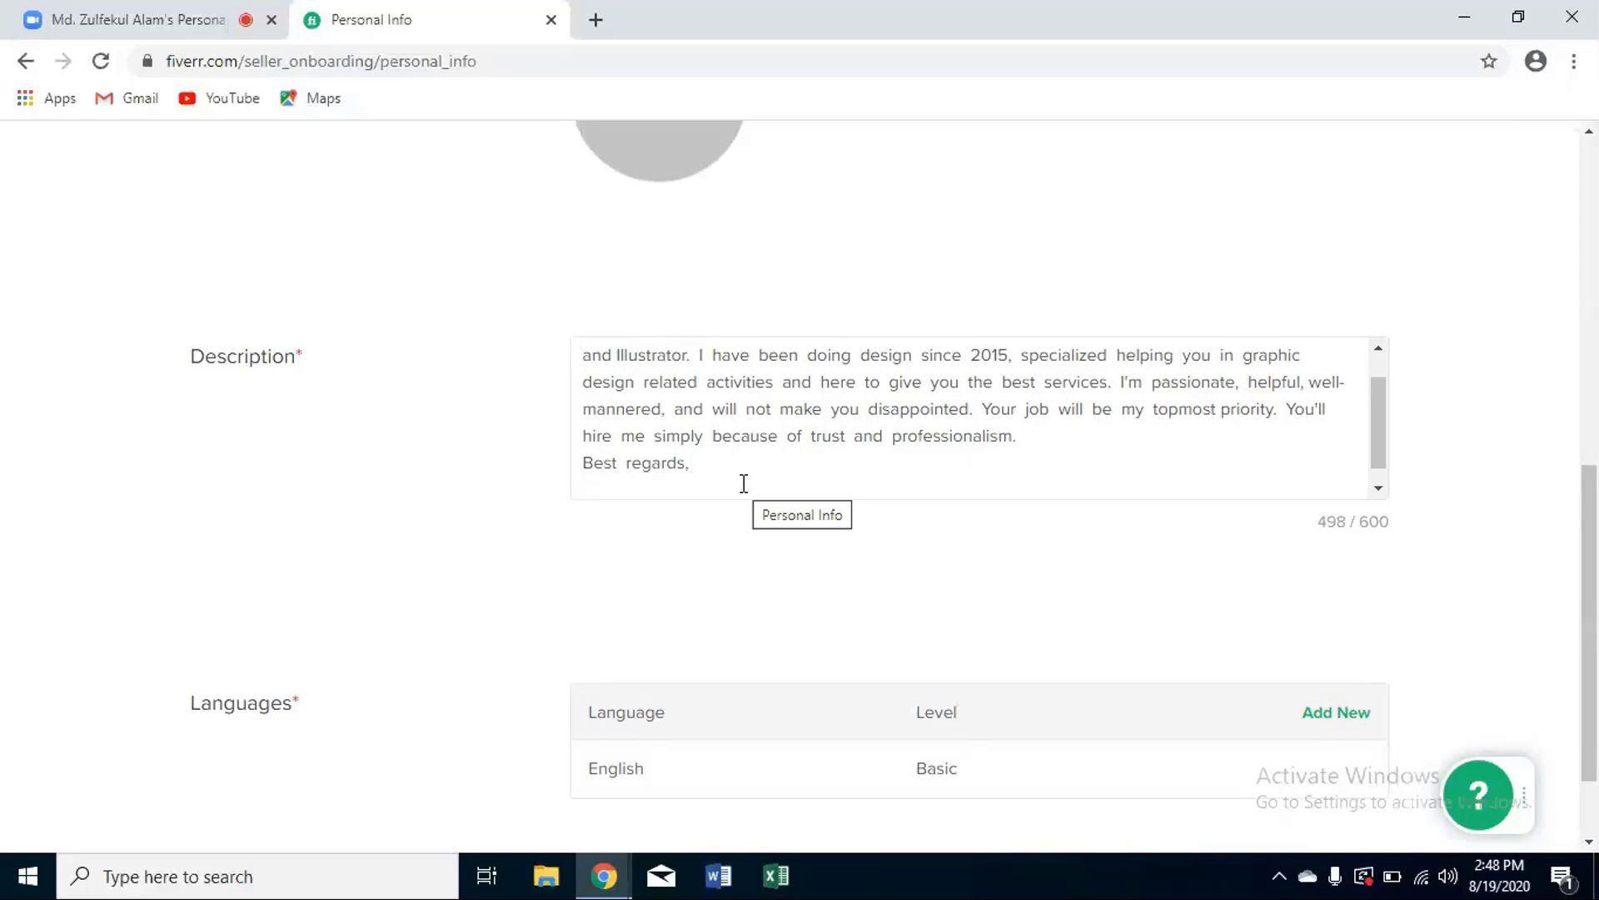
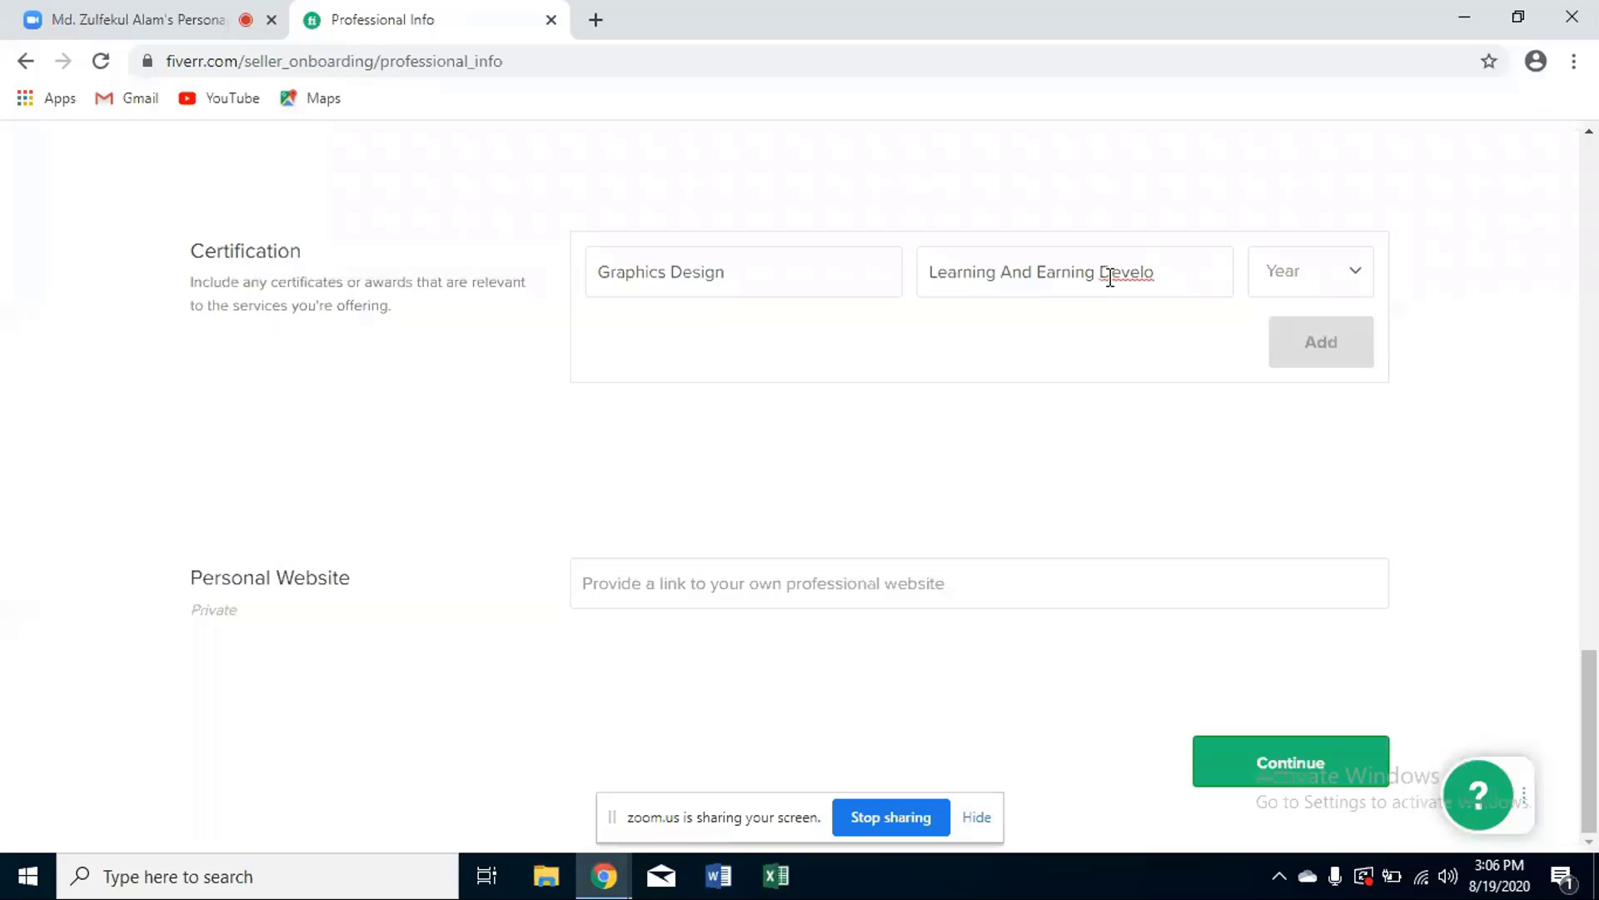
- Add the 'Learning And Earning Development Project' Graphics Design certification, year 2020
{"action": "type", "text": "pment Pro"}
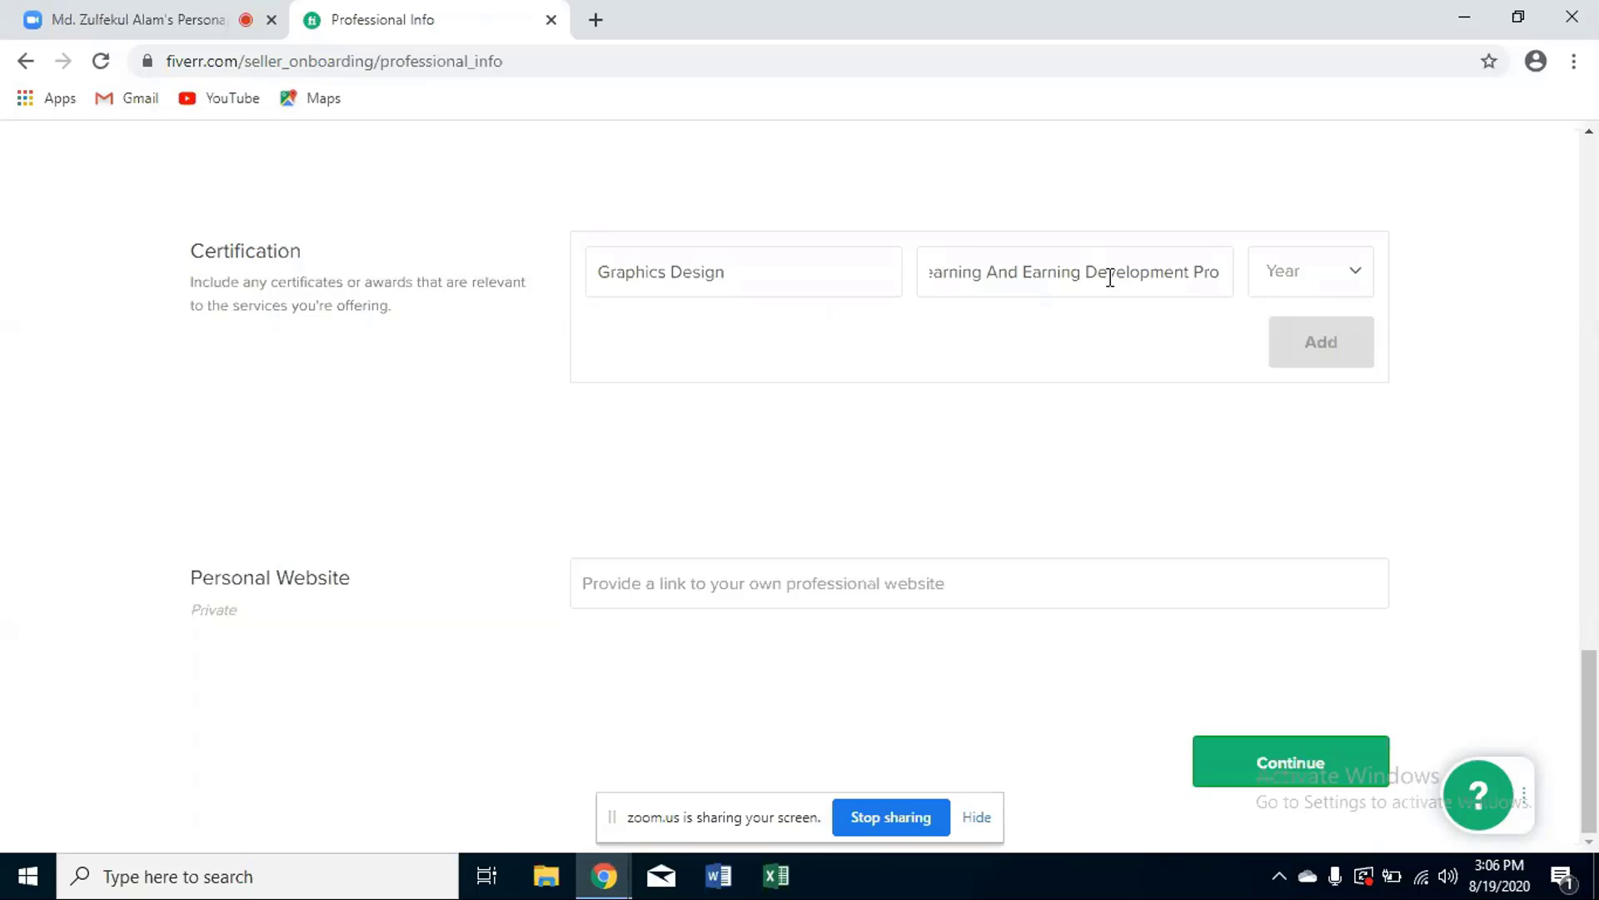
{"action": "type", "text": "jec"}
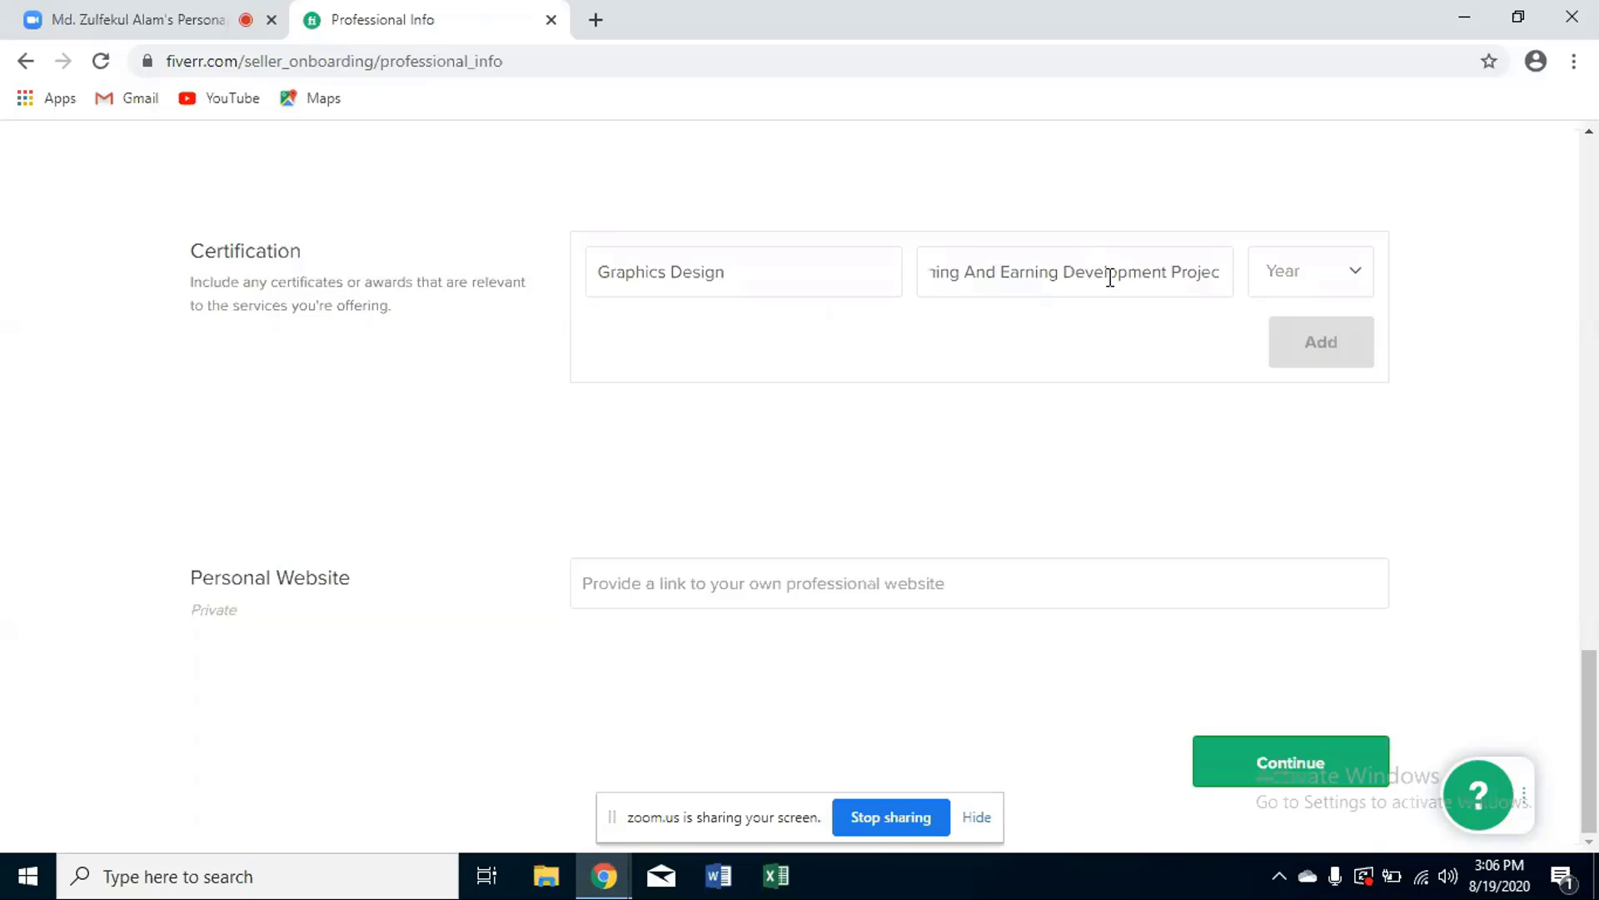
{"action": "type", "text": "tt"}
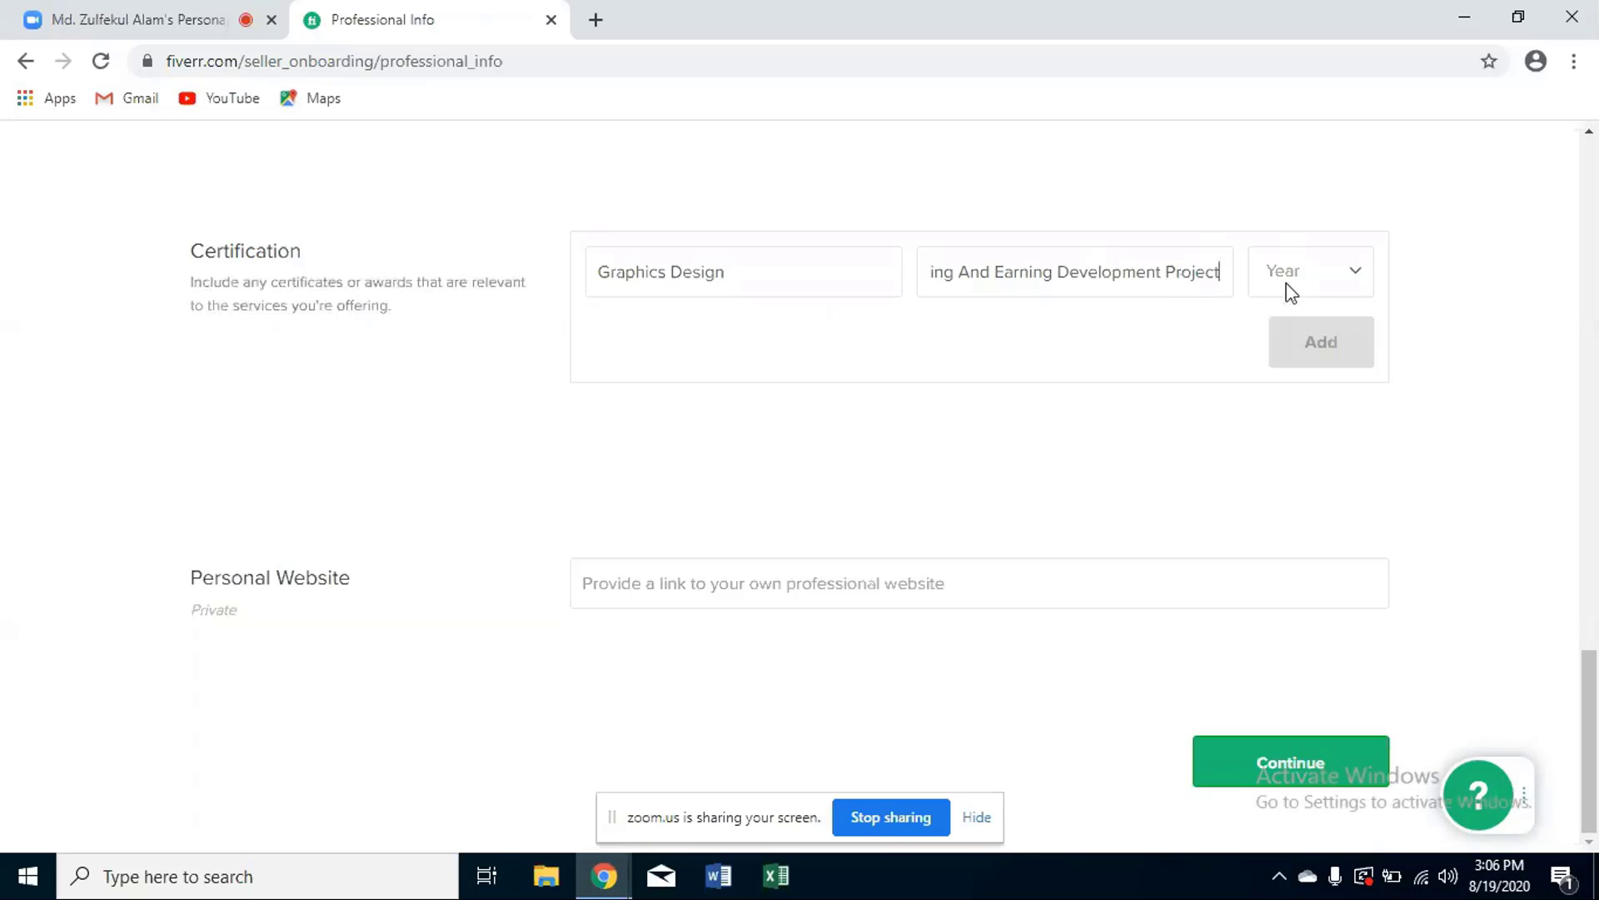
{"action": "left_click", "coordinate": [1317, 268]}
{"action": "left_click", "coordinate": [1320, 273]}
{"action": "left_click", "coordinate": [1320, 273]}
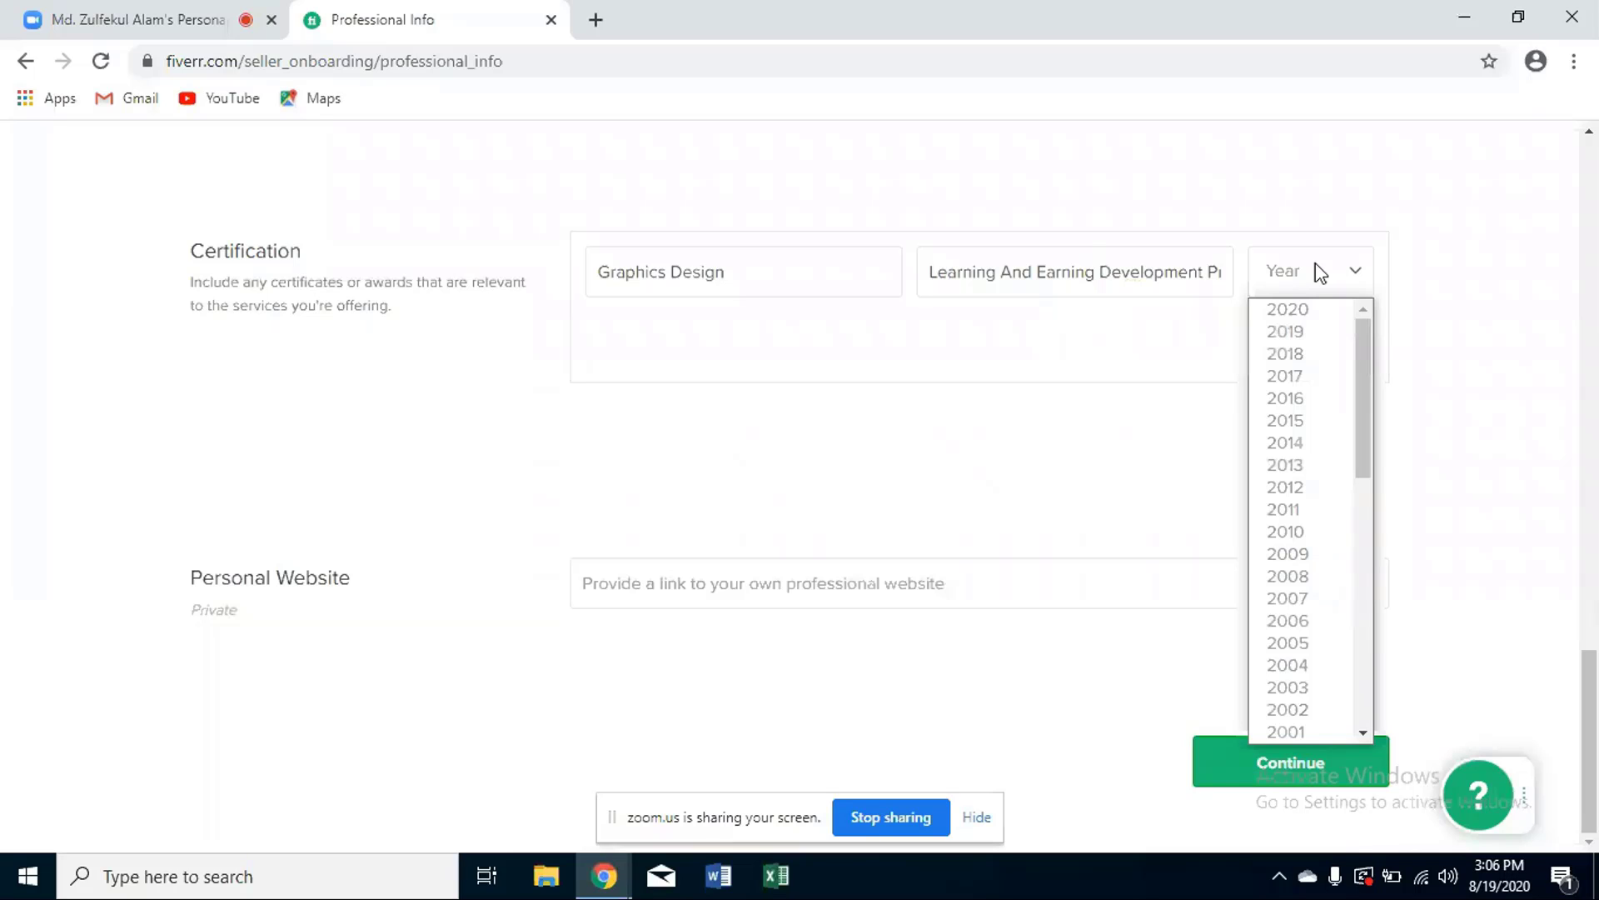
{"action": "left_click", "coordinate": [1286, 310]}
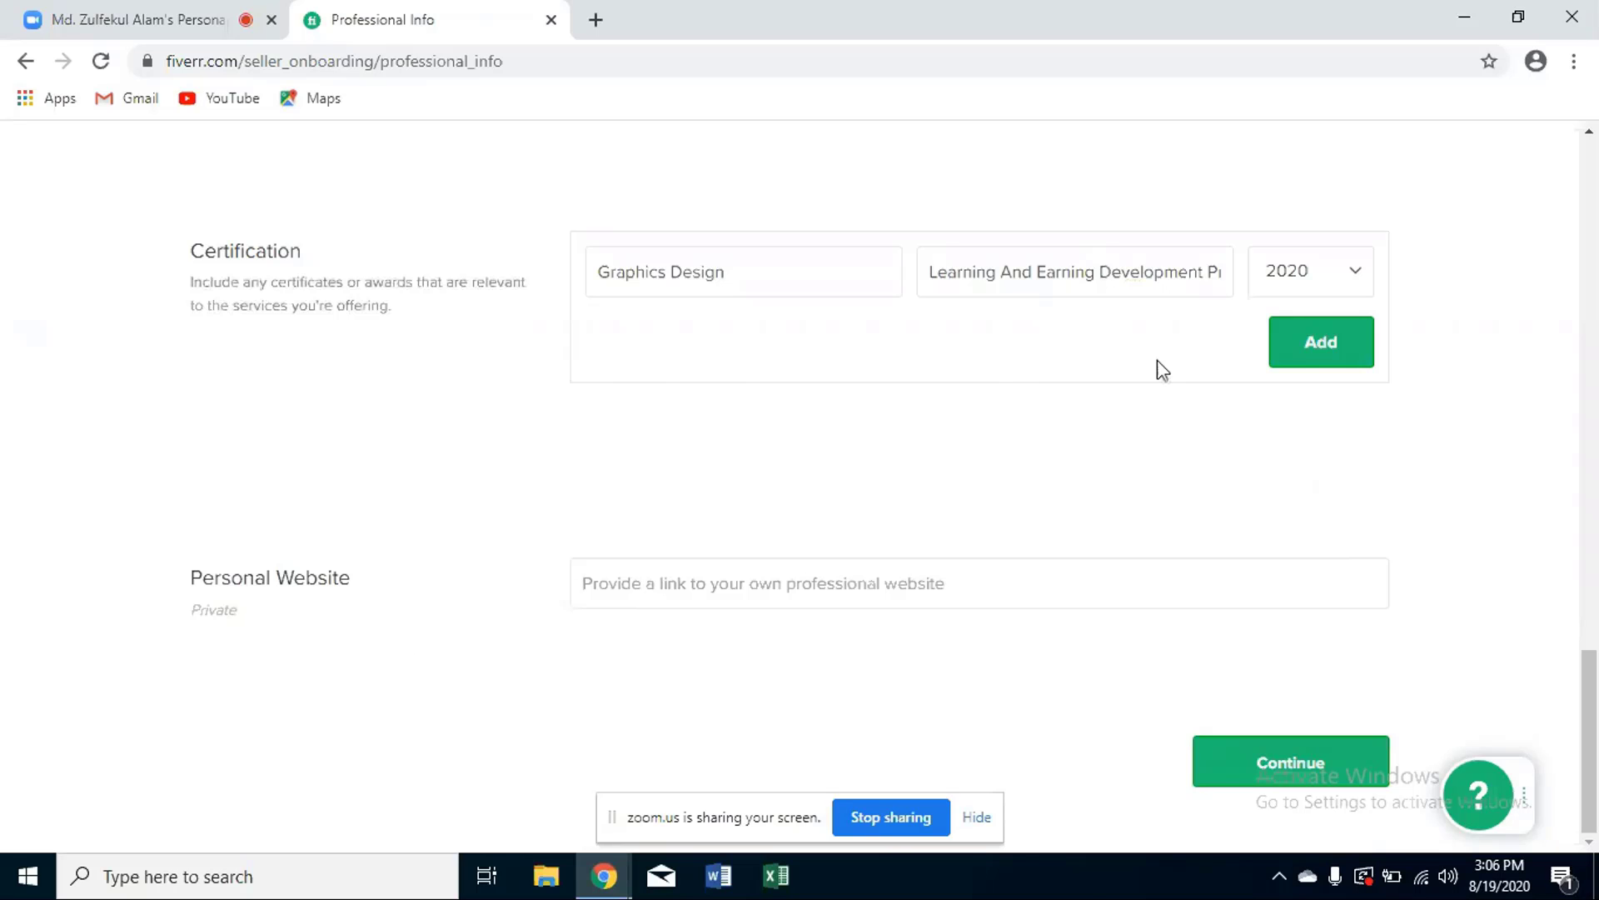
{"action": "left_click", "coordinate": [1309, 345]}
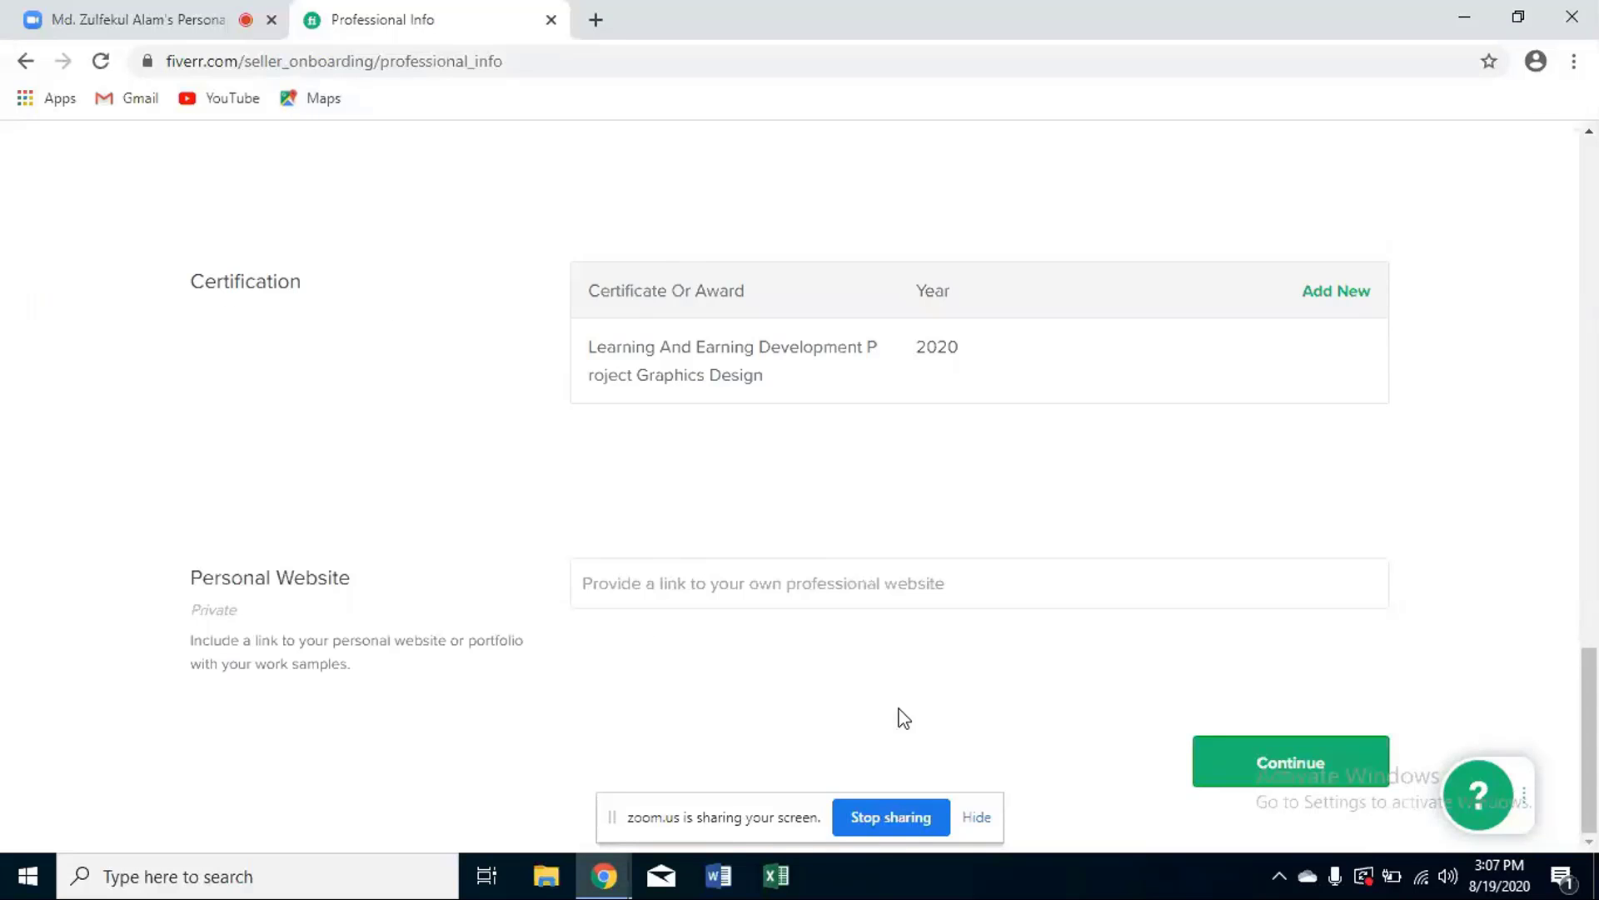
- Set the Graphics & Design occupation's experience from 2015 to 2020
{"action": "left_click", "coordinate": [1251, 765]}
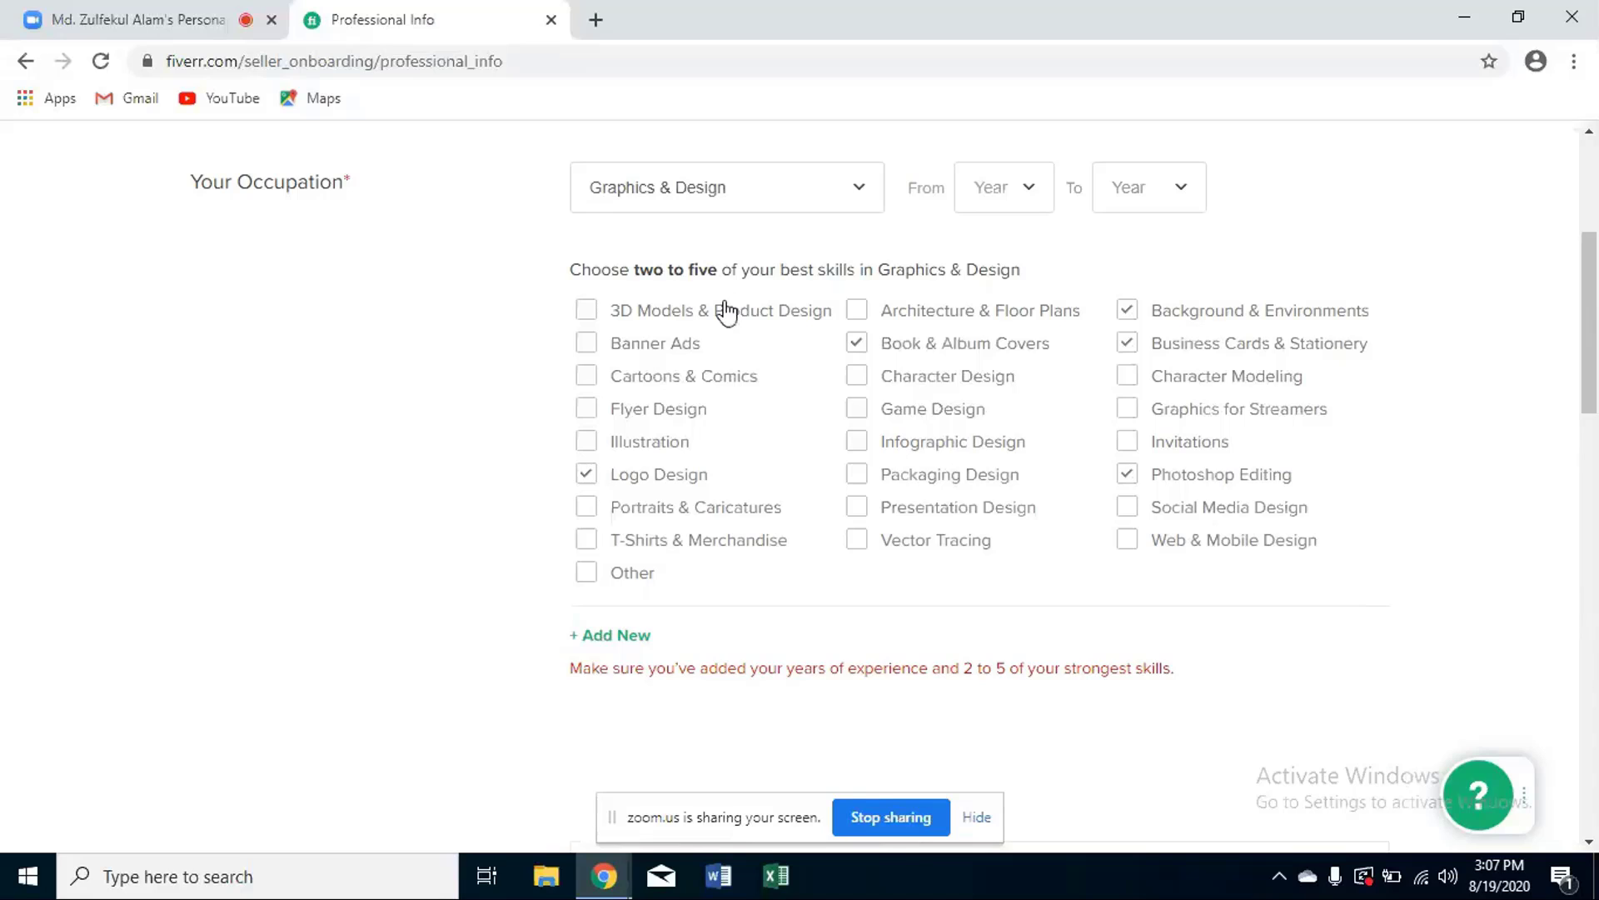
{"action": "left_click", "coordinate": [1028, 194]}
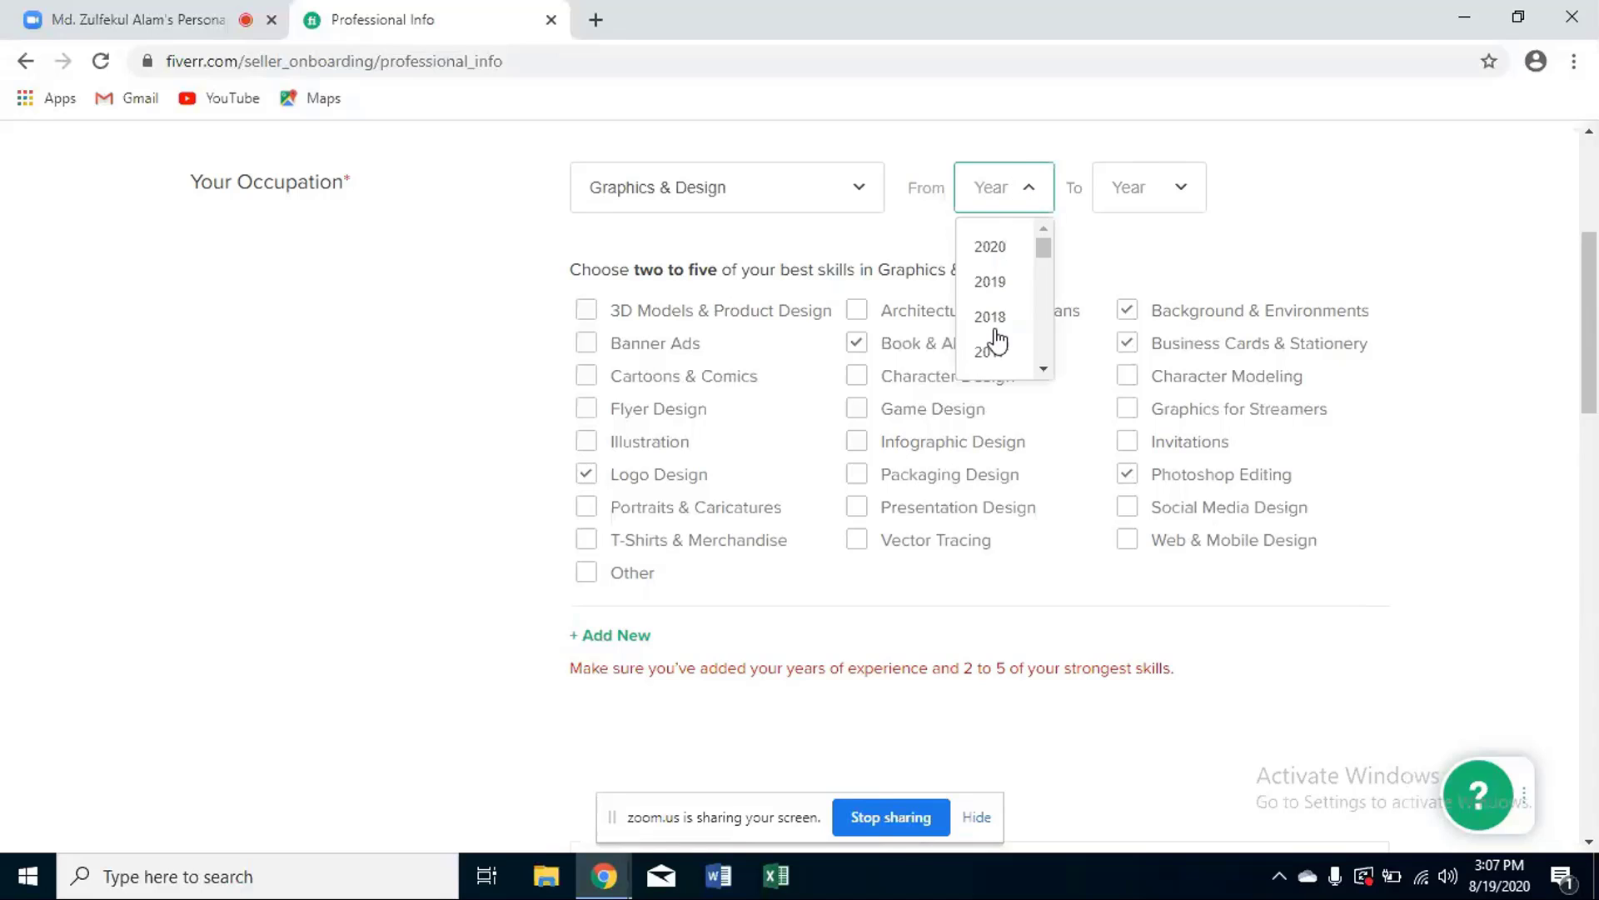
{"action": "scroll", "coordinate": [1018, 315], "scroll_direction": "down", "scroll_amount": 3}
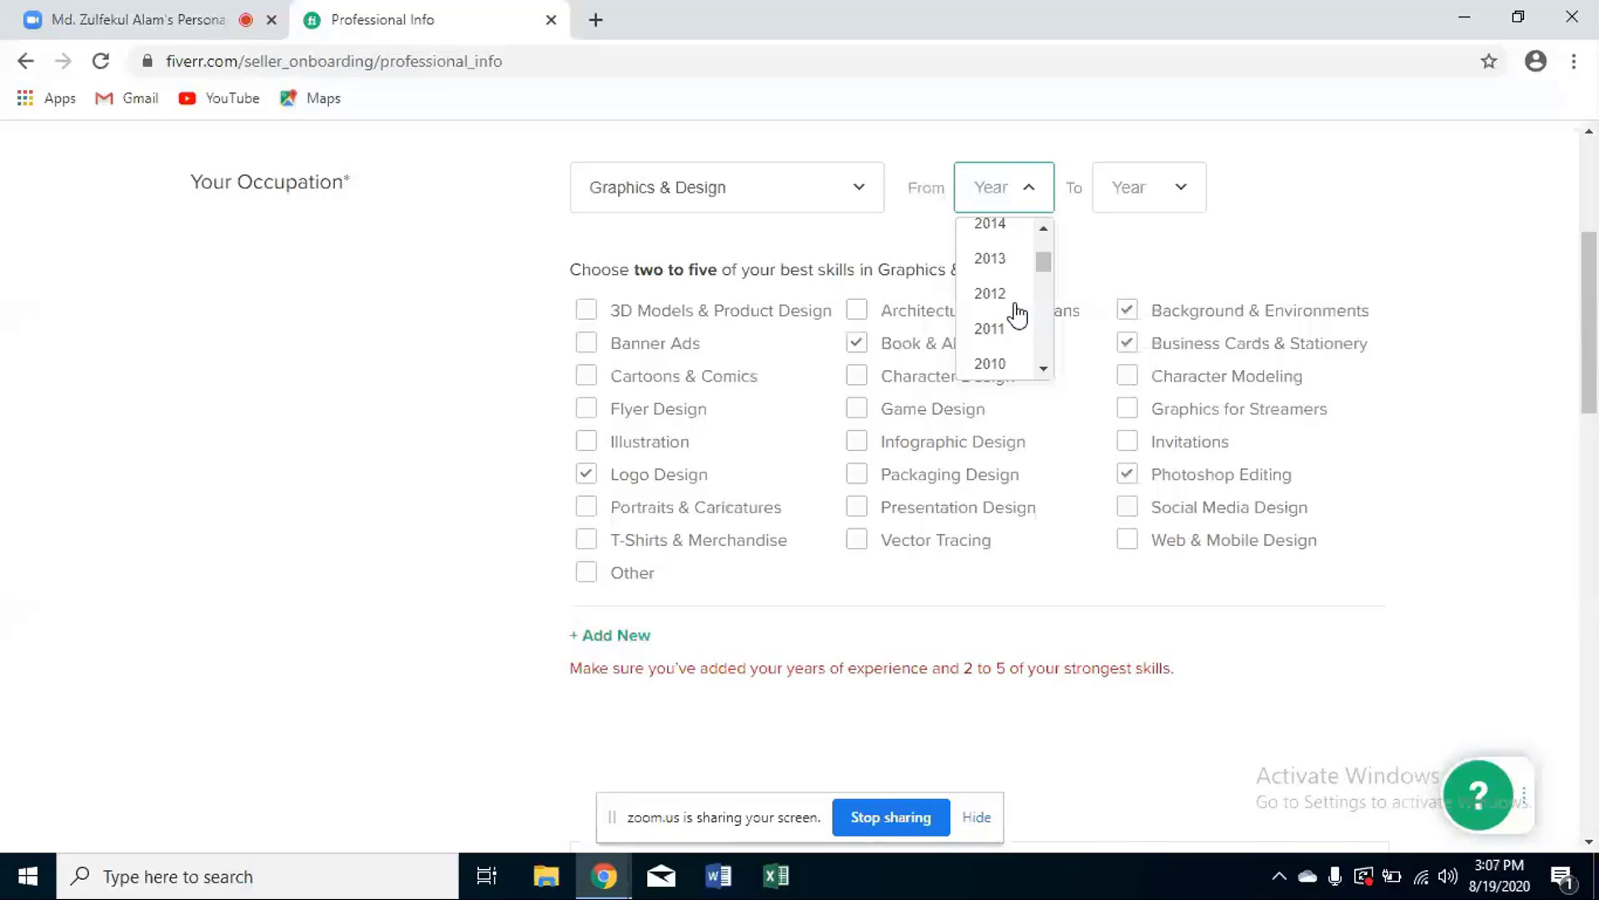
{"action": "scroll", "coordinate": [1005, 312], "scroll_direction": "up", "scroll_amount": 1}
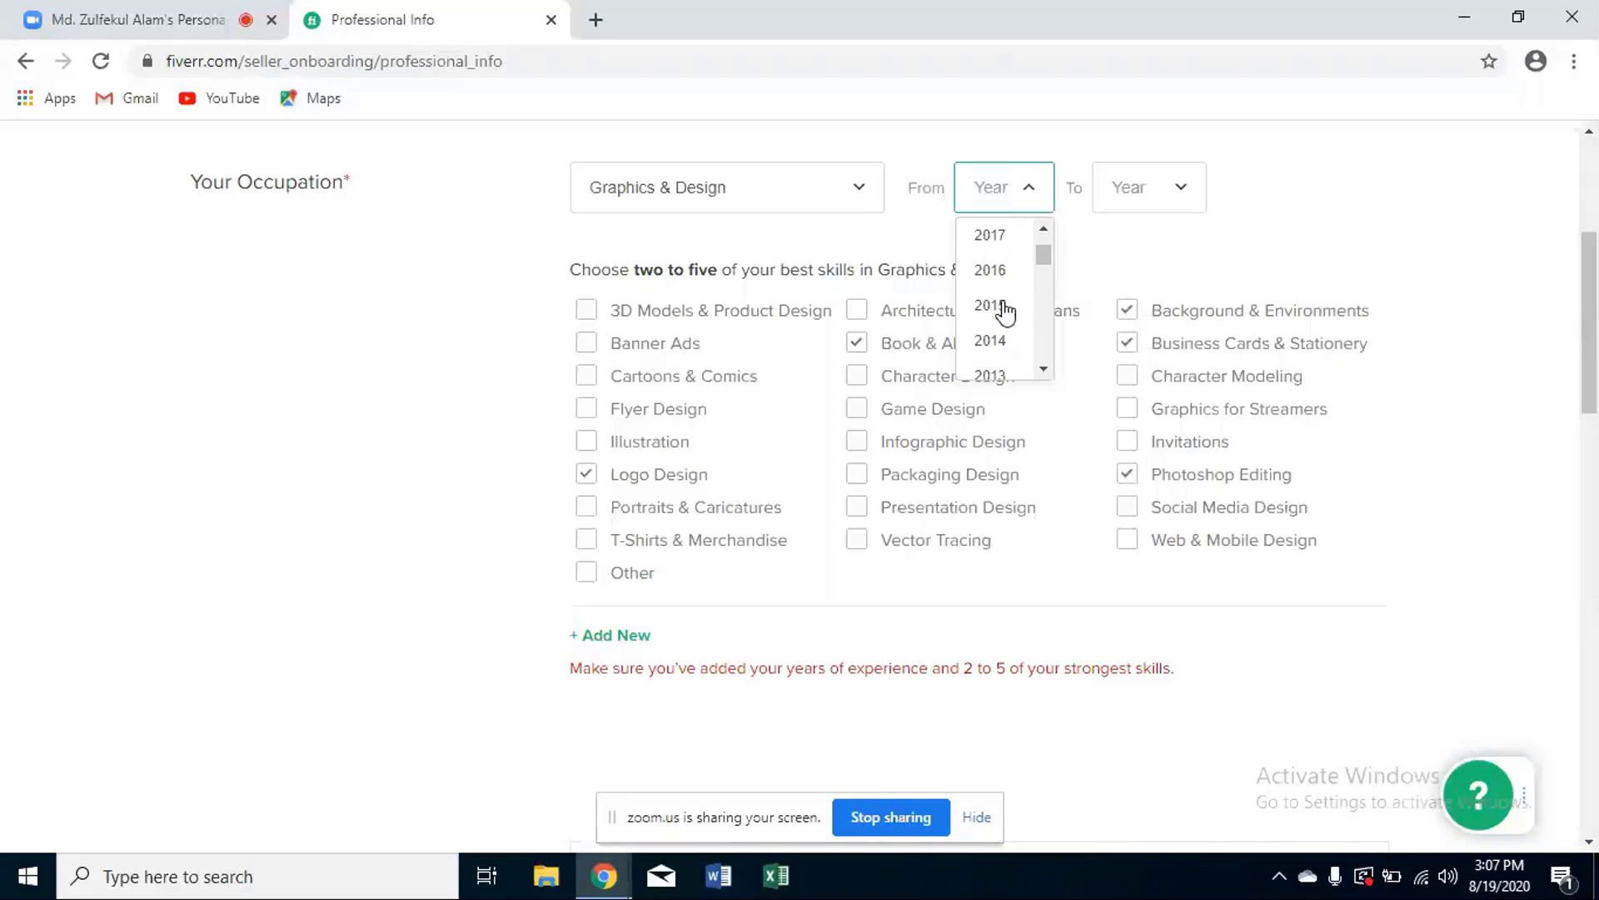
{"action": "left_click", "coordinate": [993, 306]}
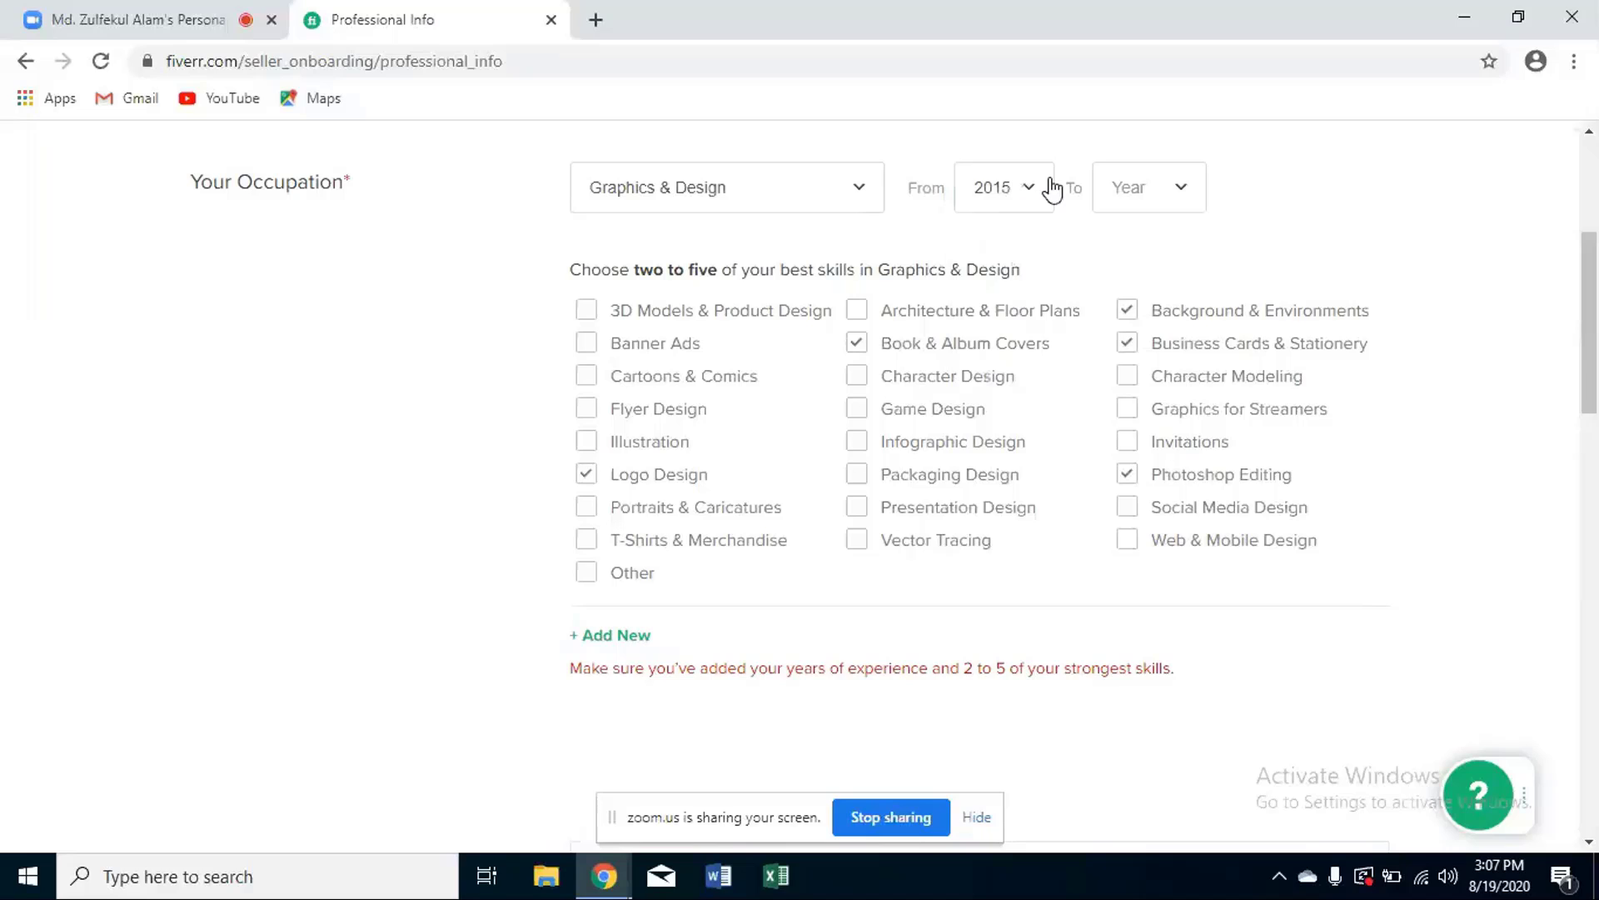
{"action": "left_click", "coordinate": [1127, 187]}
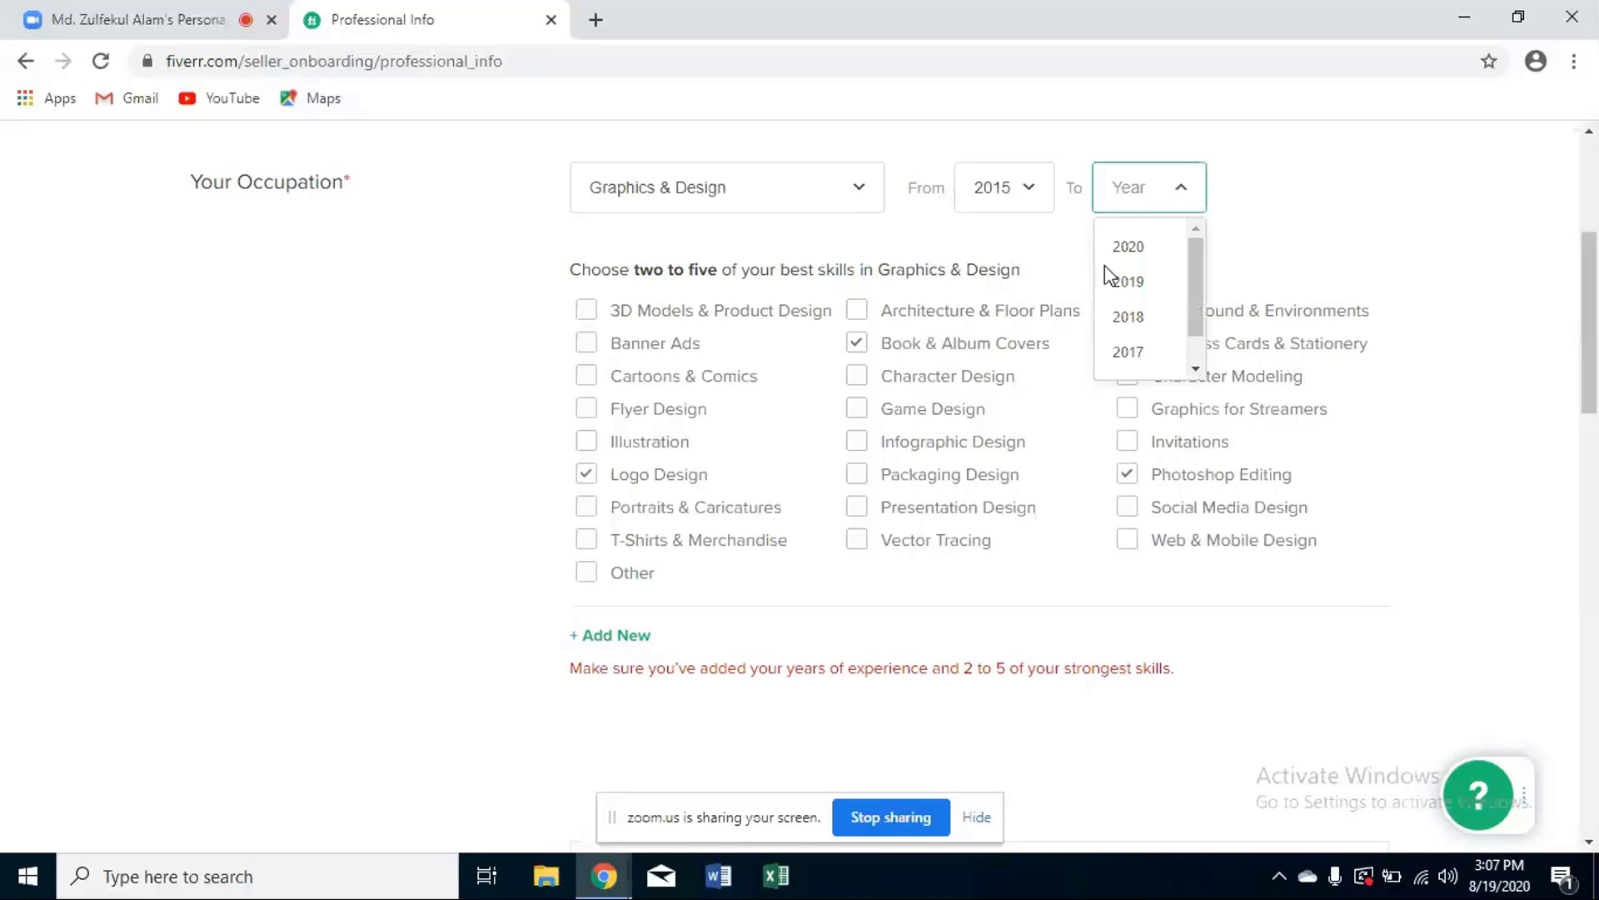
{"action": "left_click", "coordinate": [1134, 246]}
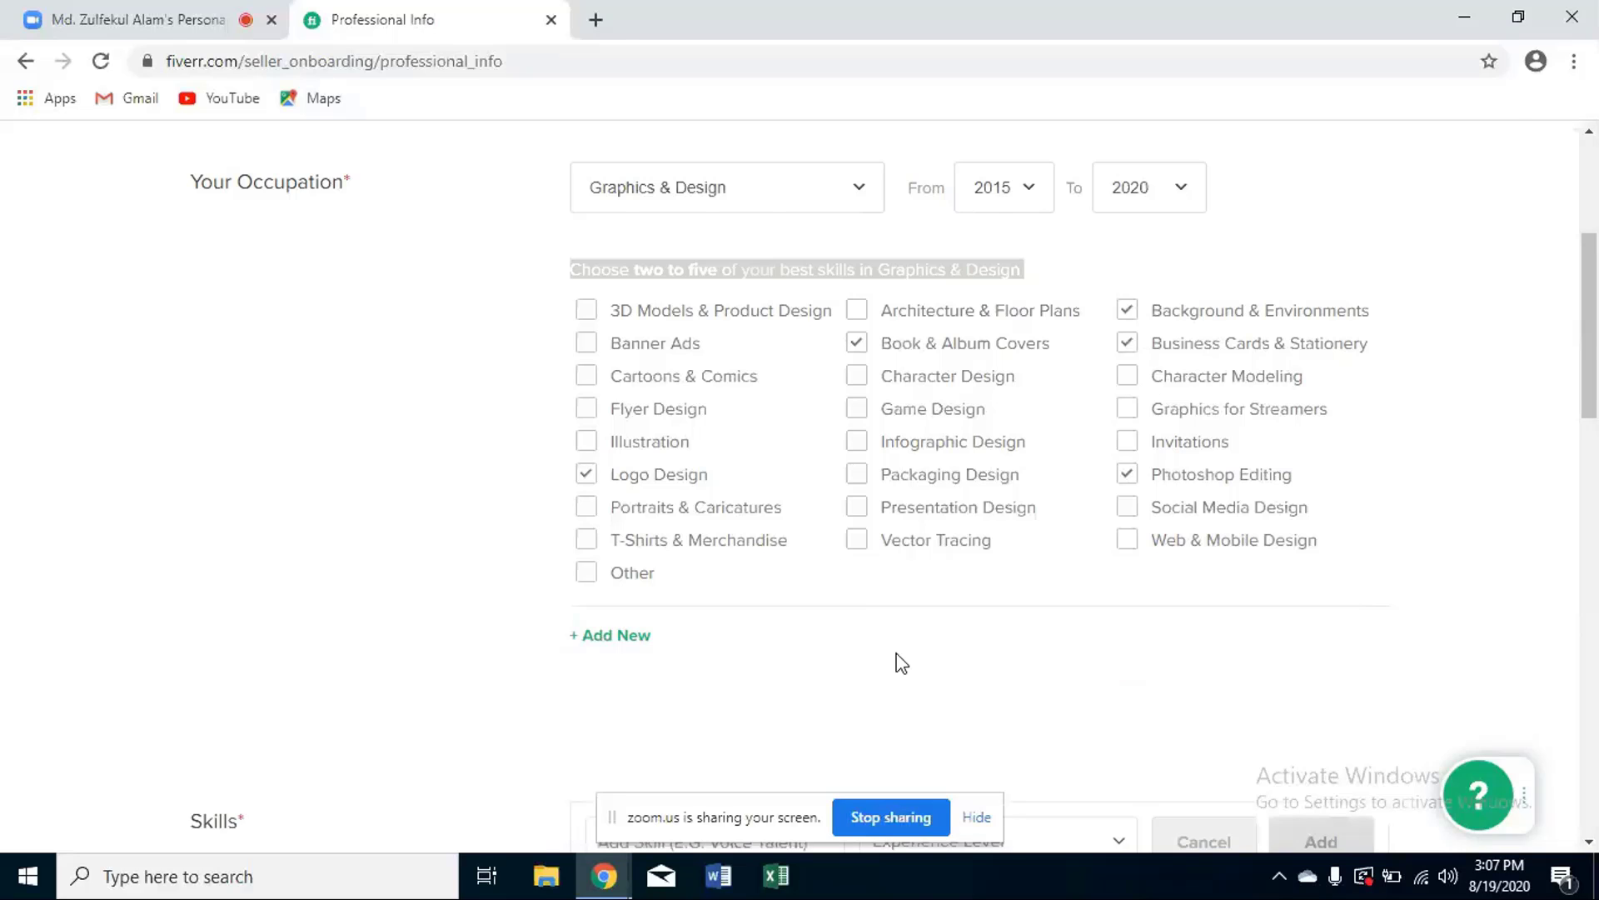
{"action": "scroll", "coordinate": [901, 664], "scroll_direction": "down", "scroll_amount": 10}
{"action": "scroll", "coordinate": [896, 664], "scroll_direction": "down", "scroll_amount": 8}
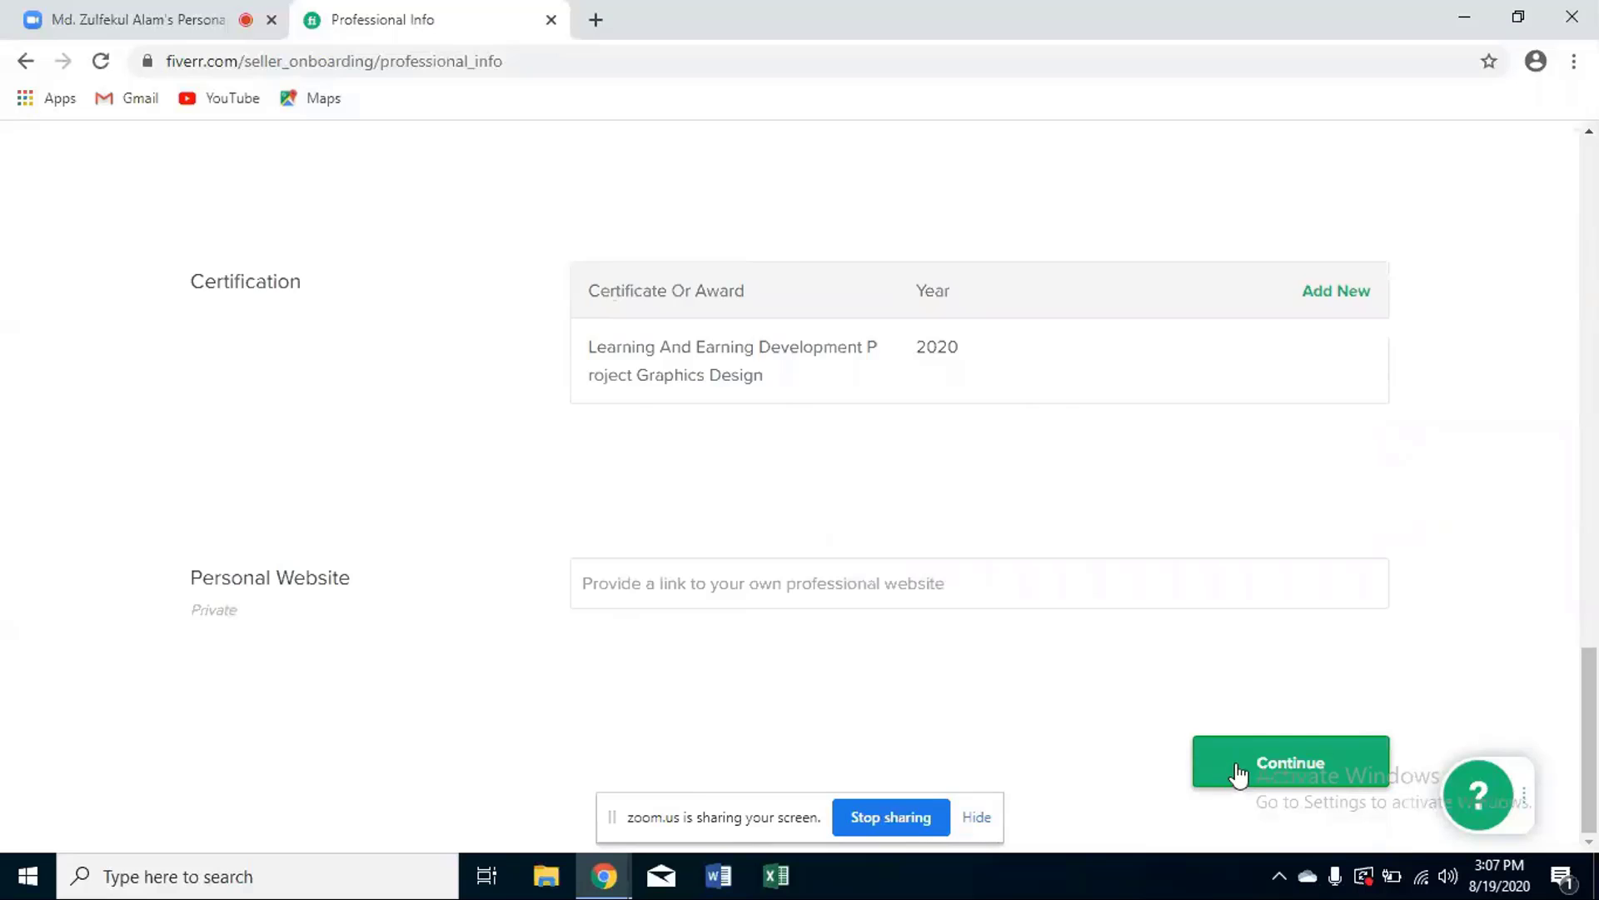
- Continue to the Linked Accounts step of seller onboarding
{"action": "left_click", "coordinate": [1233, 773]}
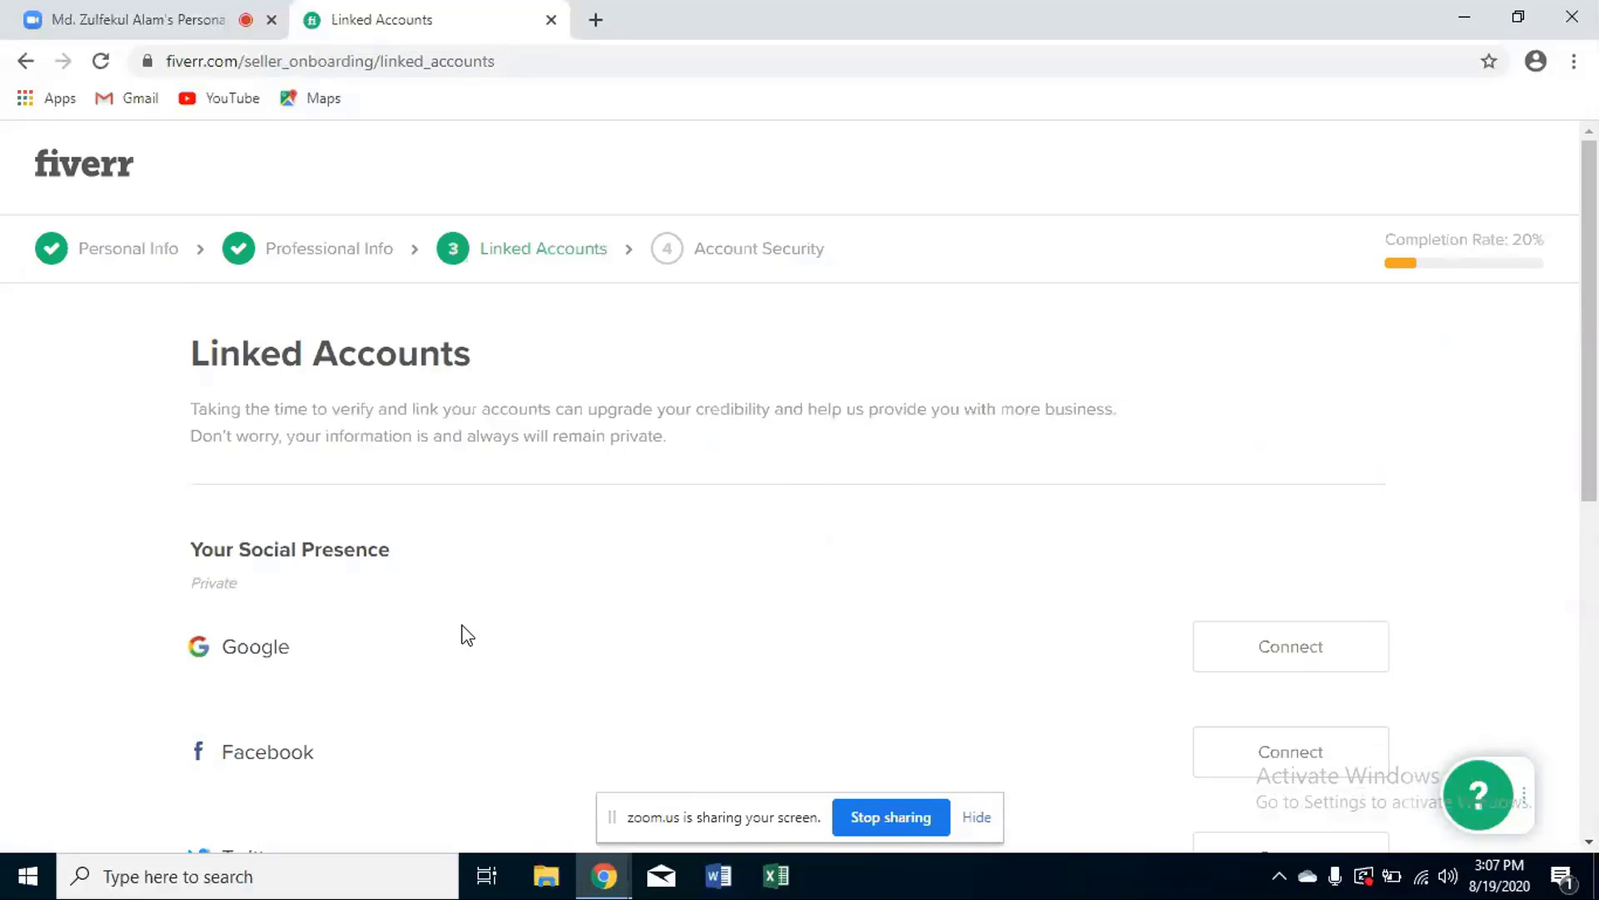
{"action": "scroll", "coordinate": [460, 632], "scroll_direction": "down", "scroll_amount": 5}
{"action": "scroll", "coordinate": [457, 618], "scroll_direction": "up", "scroll_amount": 3}
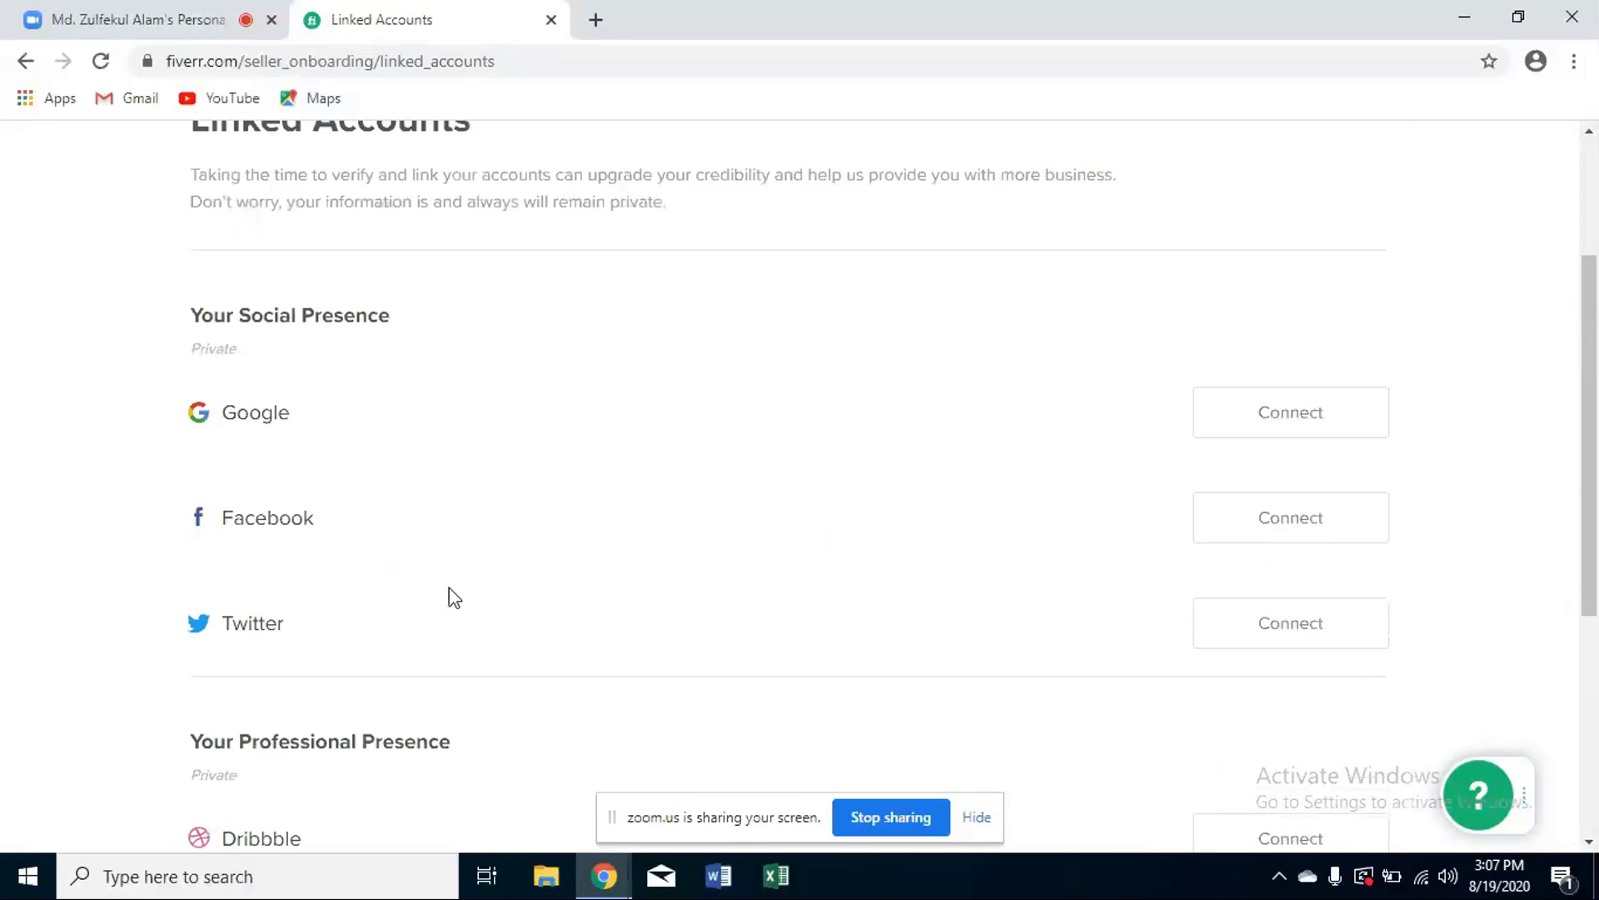
{"action": "scroll", "coordinate": [920, 583], "scroll_direction": "down", "scroll_amount": 3}
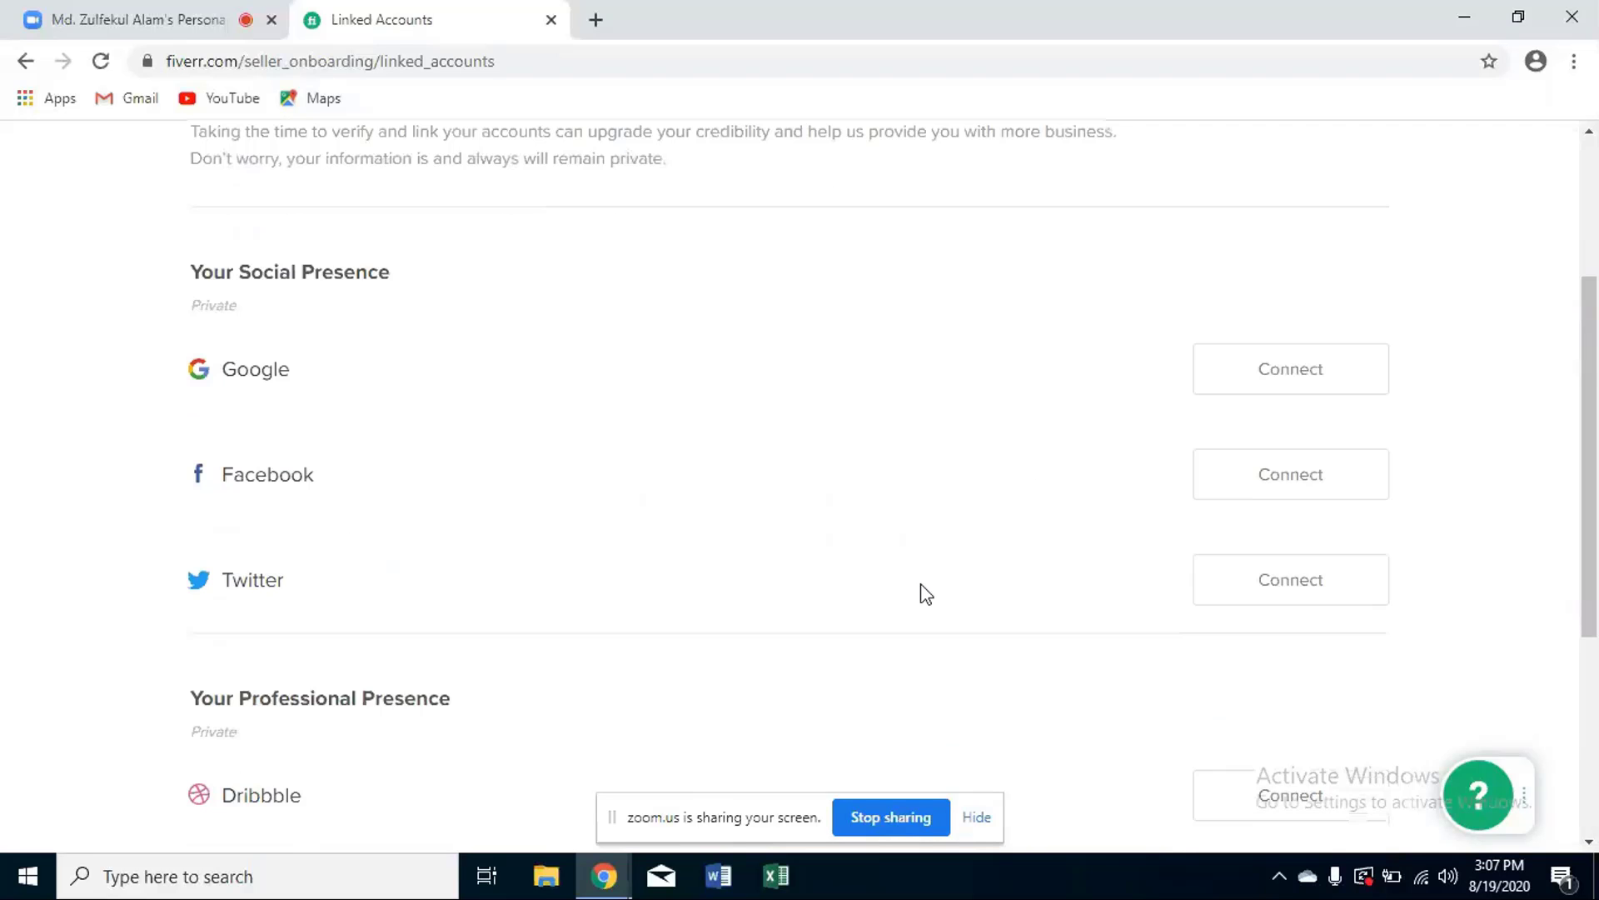
{"action": "scroll", "coordinate": [923, 588], "scroll_direction": "up", "scroll_amount": 3}
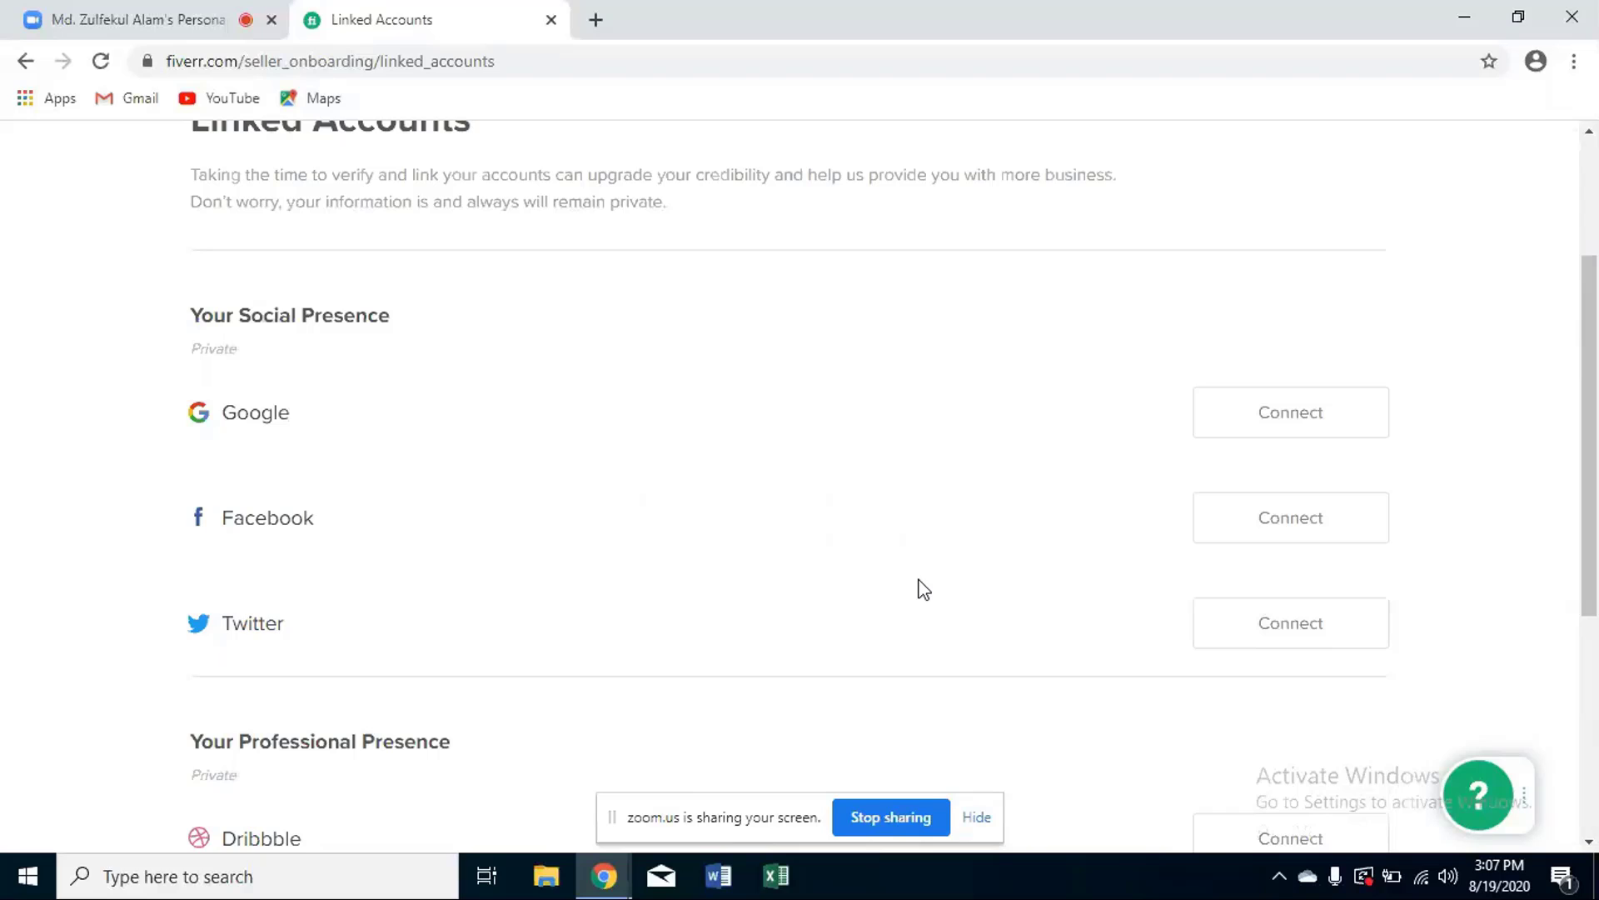
- Connect Google on the Linked Accounts page to bring up the Google sign-in window
{"action": "left_click", "coordinate": [1327, 435]}
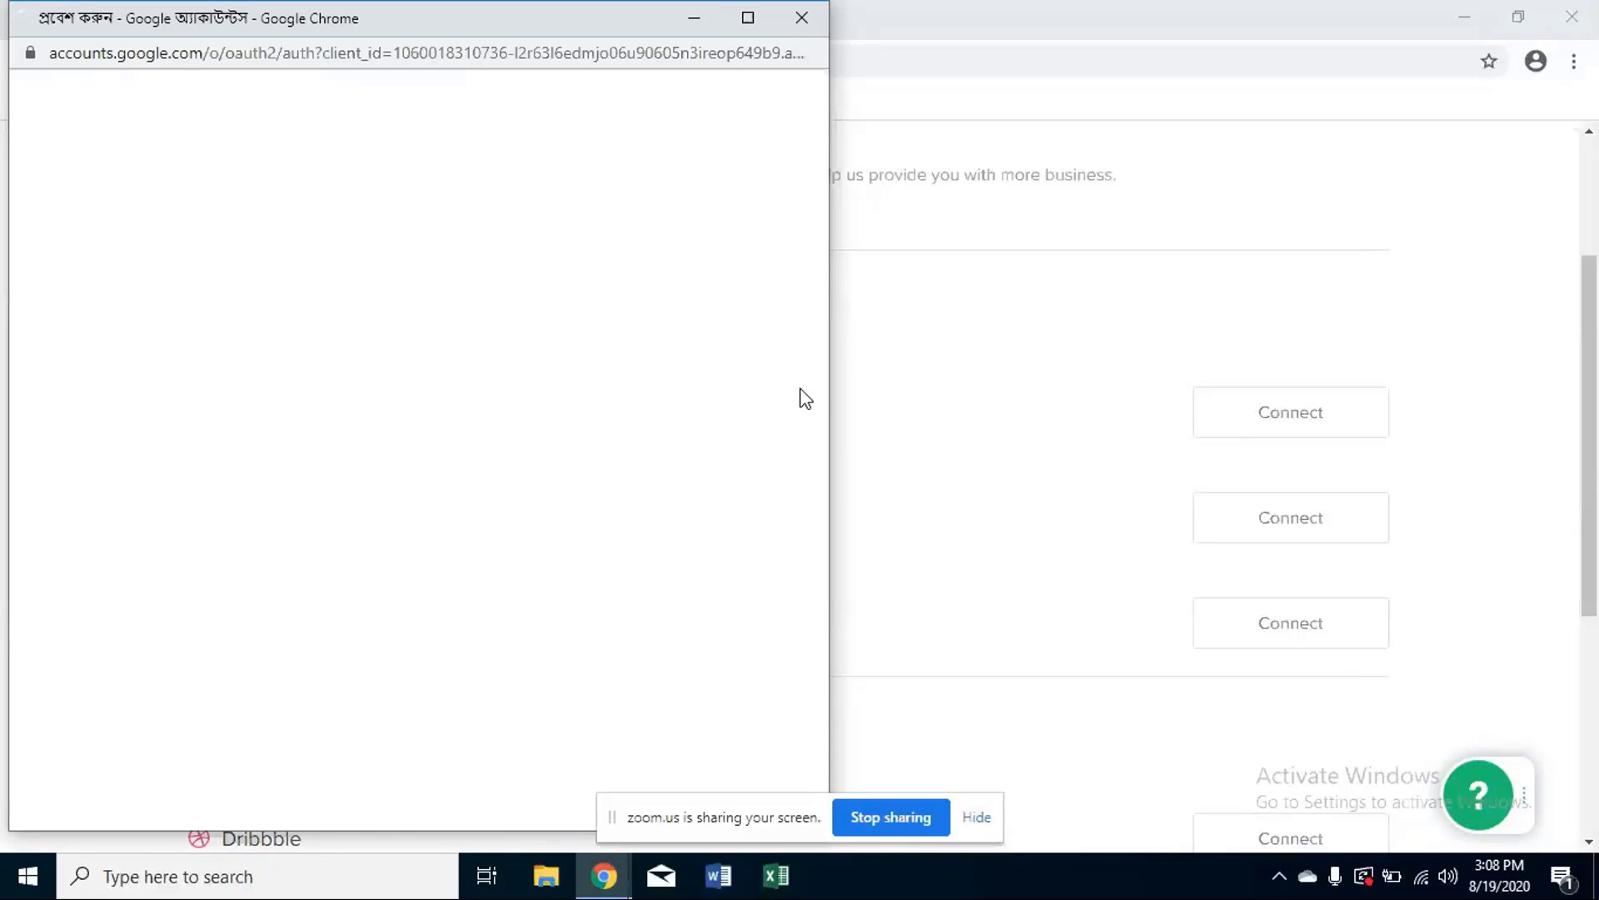
{"action": "scroll", "coordinate": [1002, 484], "scroll_direction": "down", "scroll_amount": 2}
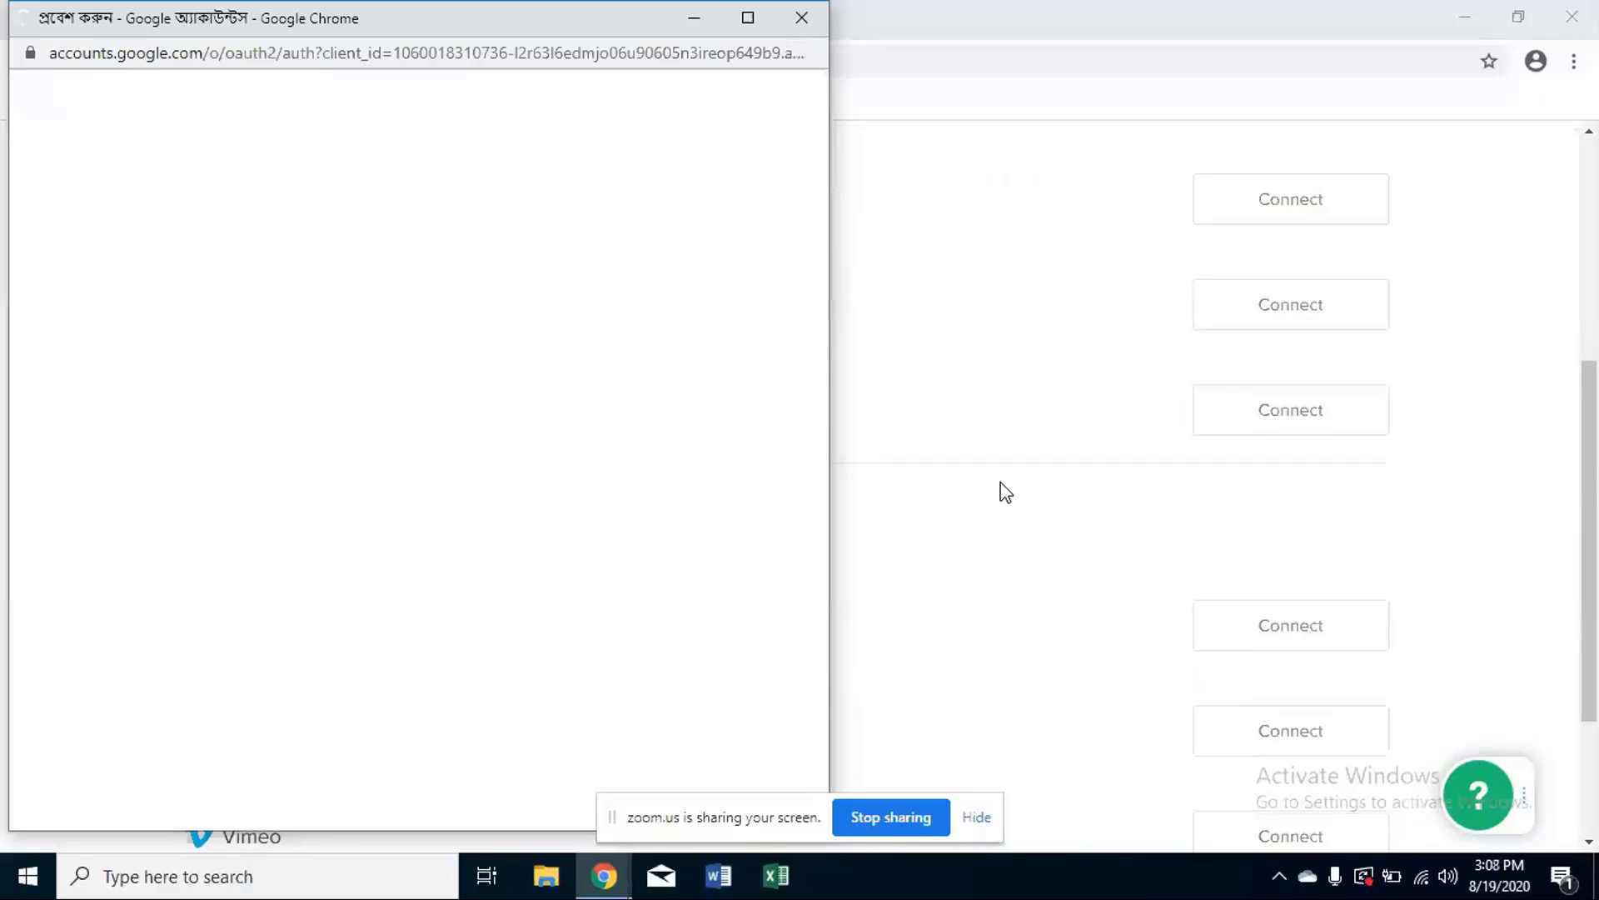
{"action": "scroll", "coordinate": [1004, 490], "scroll_direction": "down", "scroll_amount": 2}
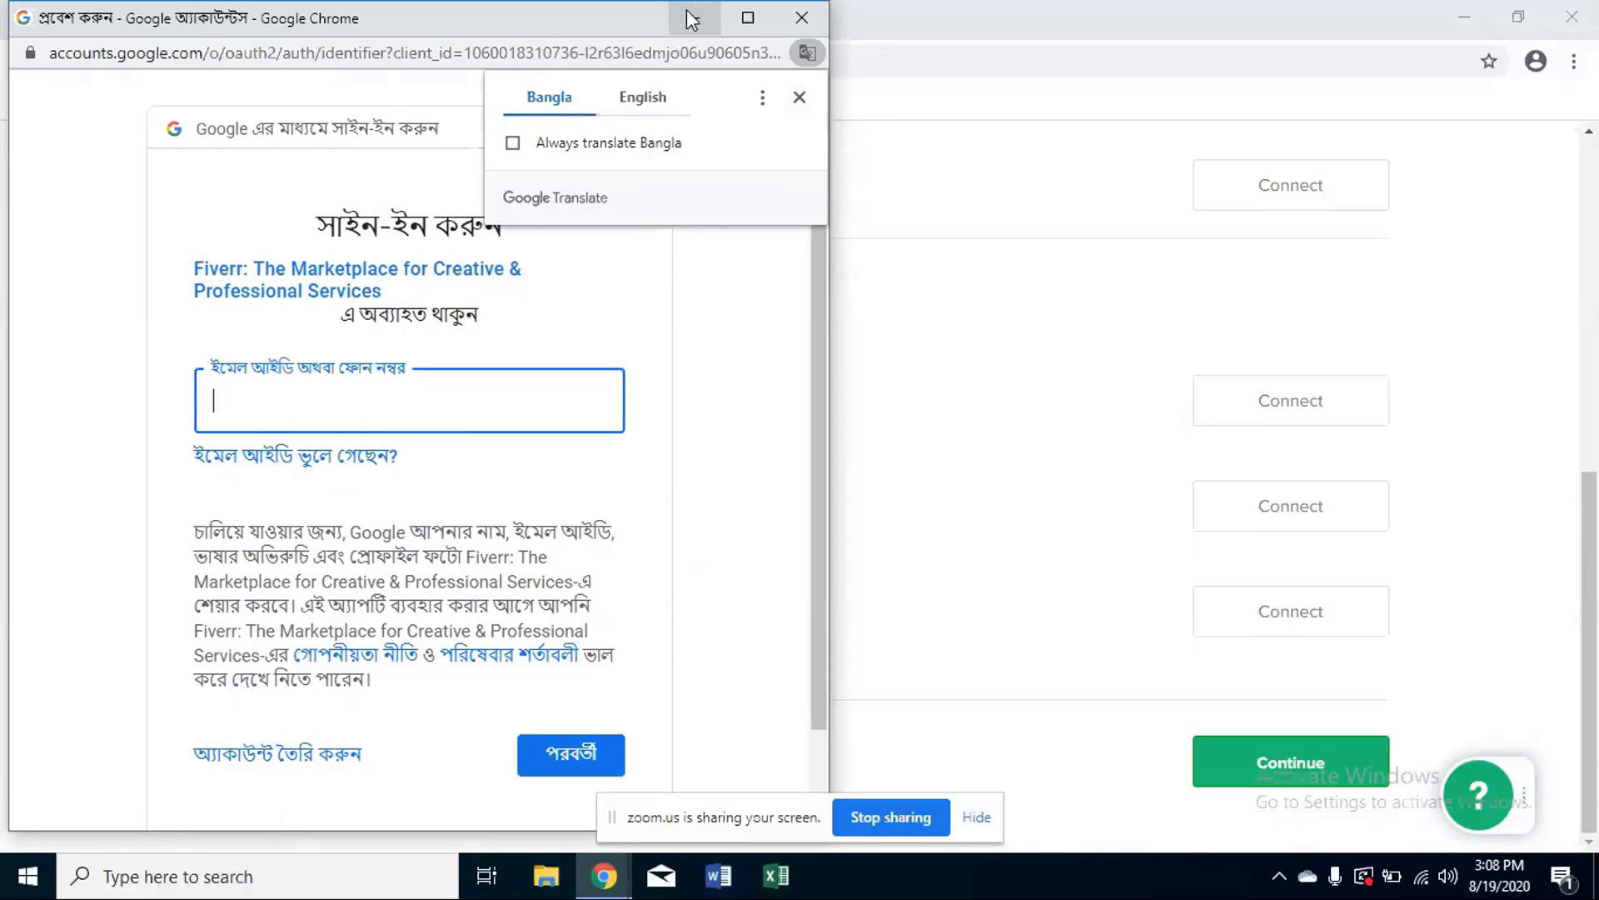
- Enter the account's Gmail address and proceed to the password page
{"action": "left_click", "coordinate": [326, 404]}
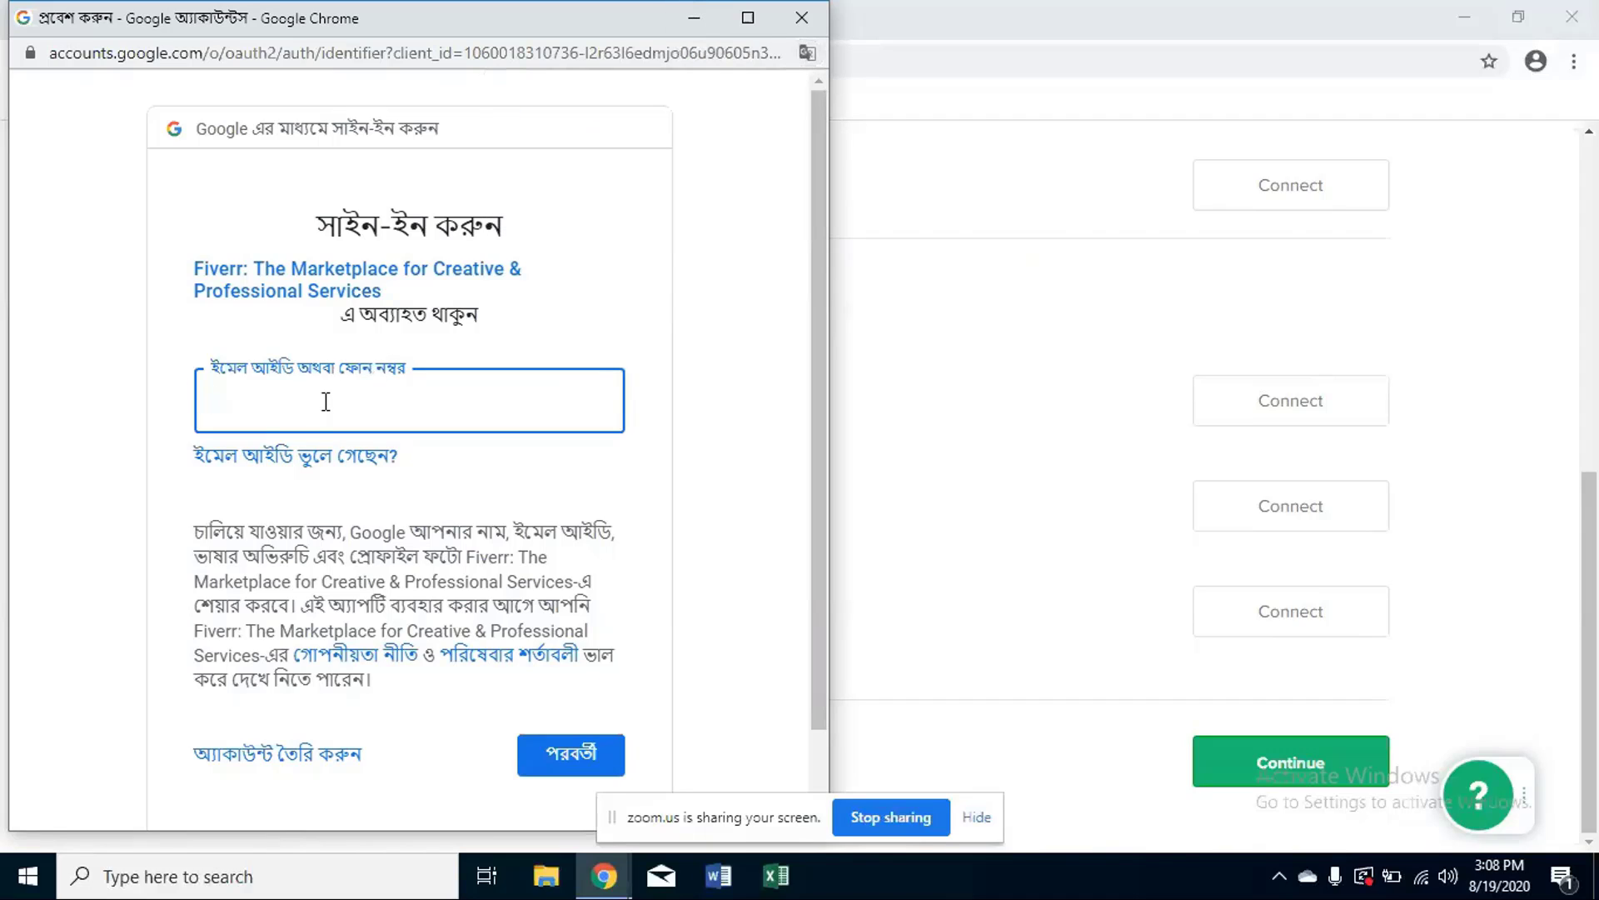
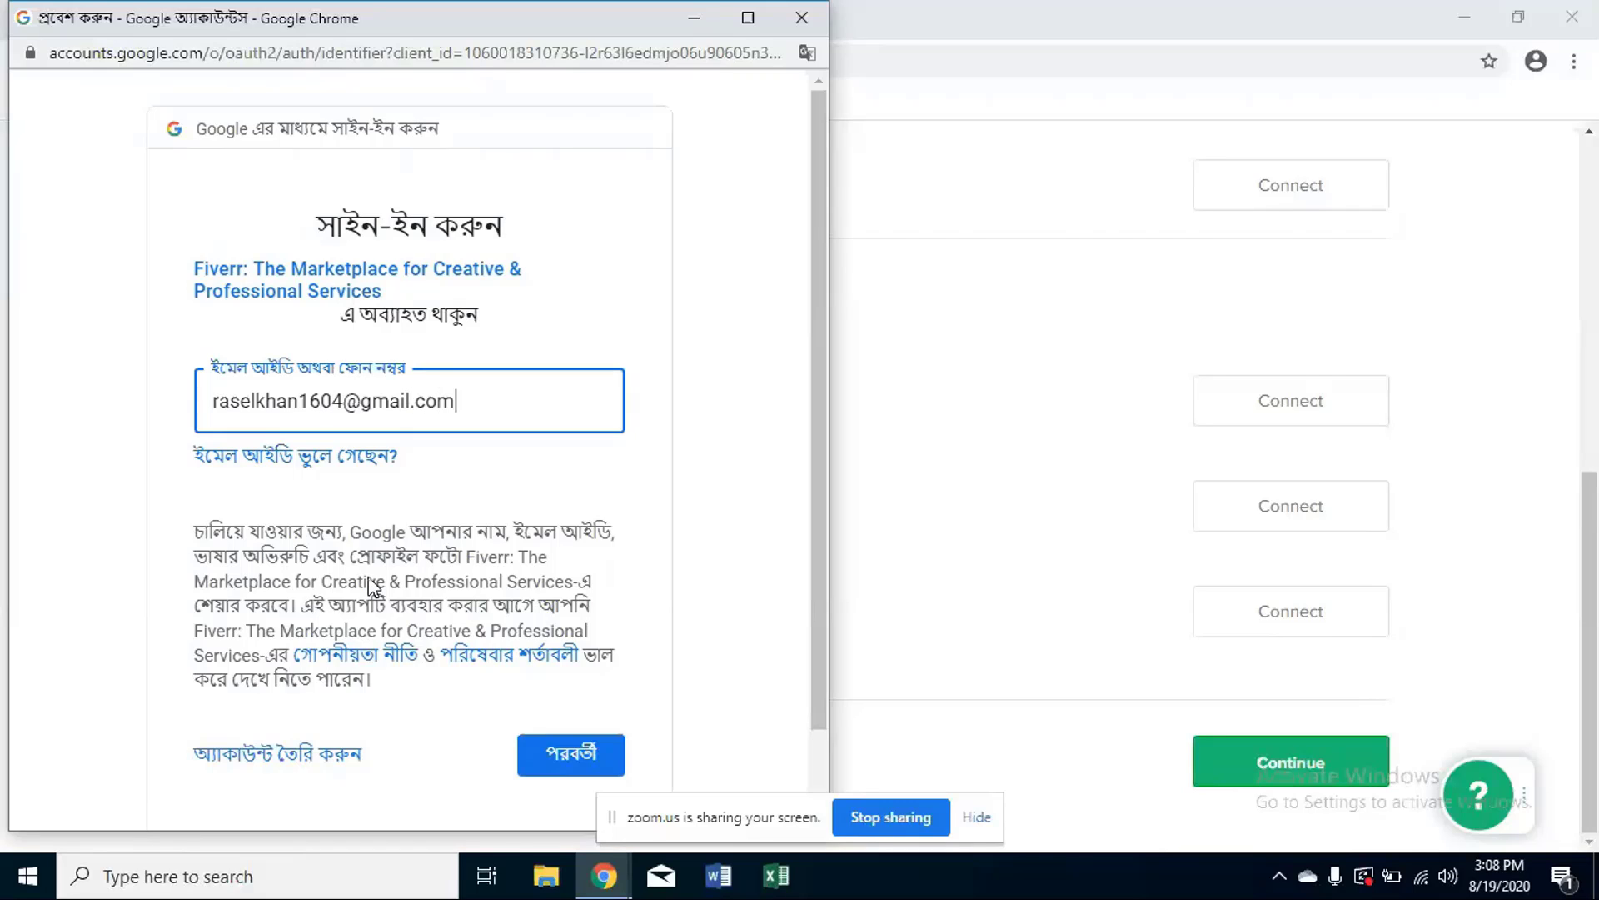
{"action": "left_click", "coordinate": [541, 756]}
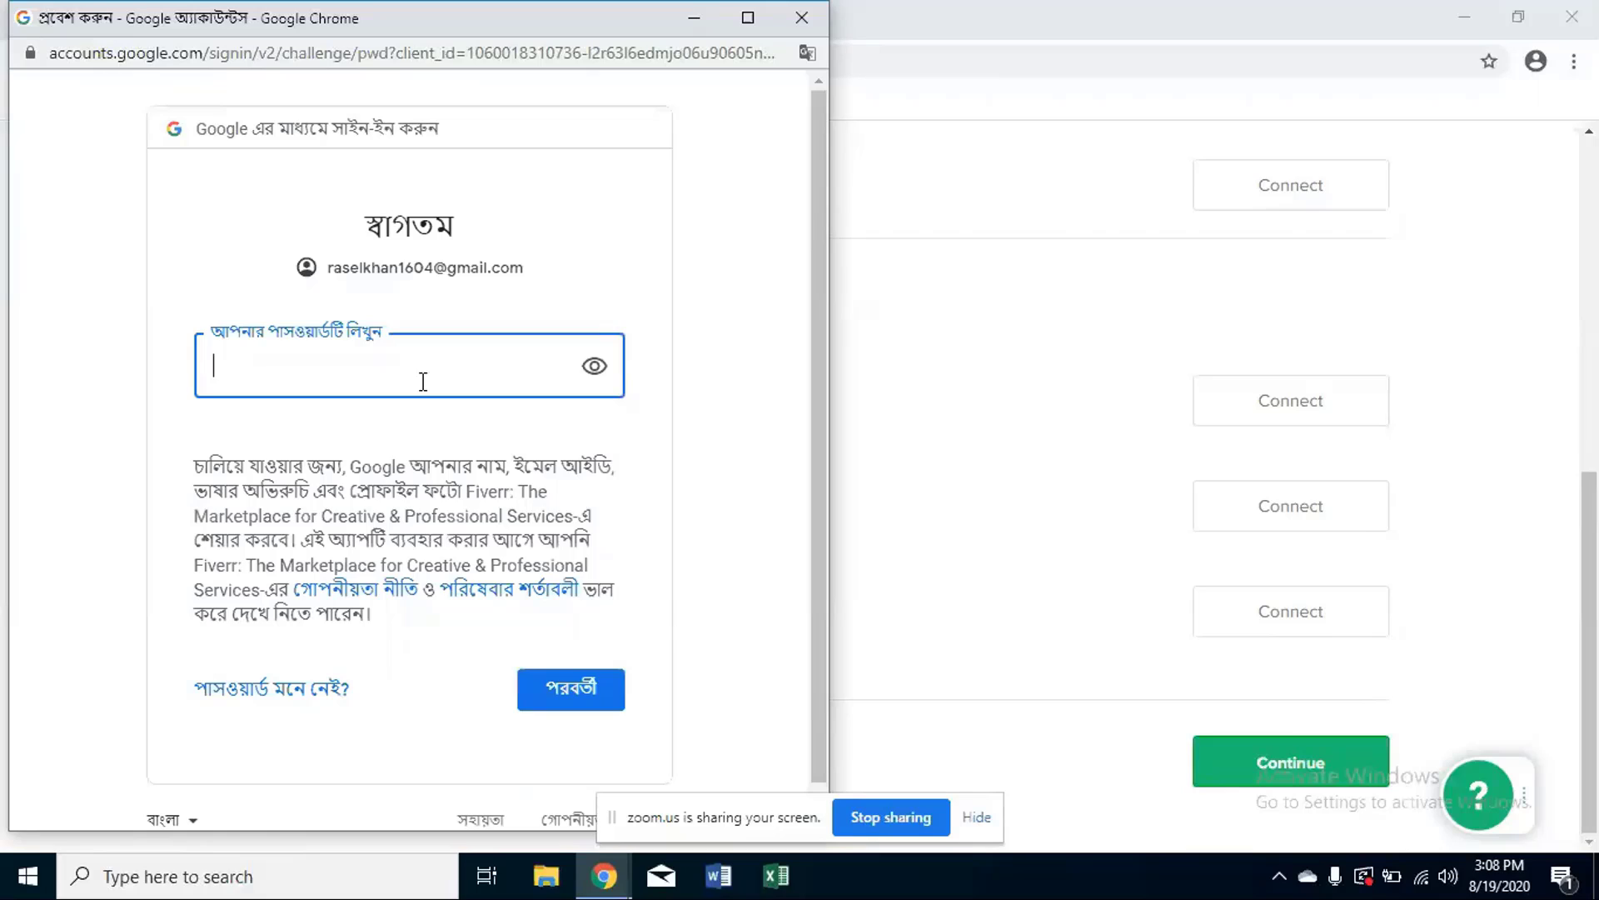
- Enter the account password and submit it to sign in
{"action": "type", "text": "••"}
{"action": "key", "text": "BackSpace"}
{"action": "type", "text": "•••••••••••"}
{"action": "key", "text": "Return"}
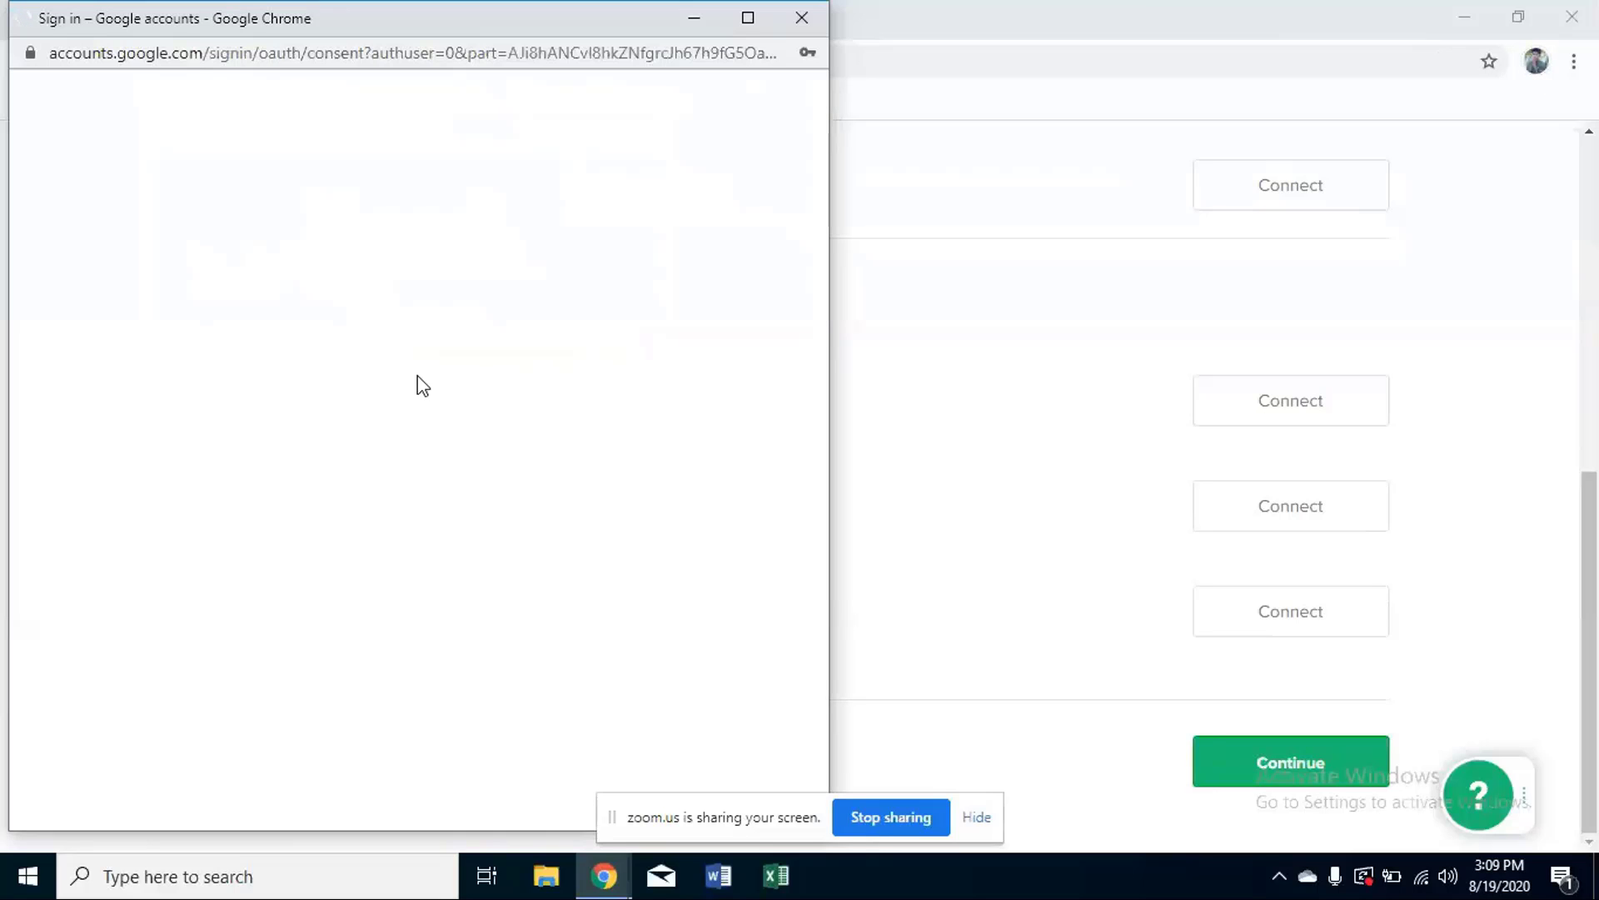
- Dismiss Chrome's save-password prompt and allow Fiverr access to the Google account
{"action": "scroll", "coordinate": [1150, 401], "scroll_direction": "up", "scroll_amount": 3}
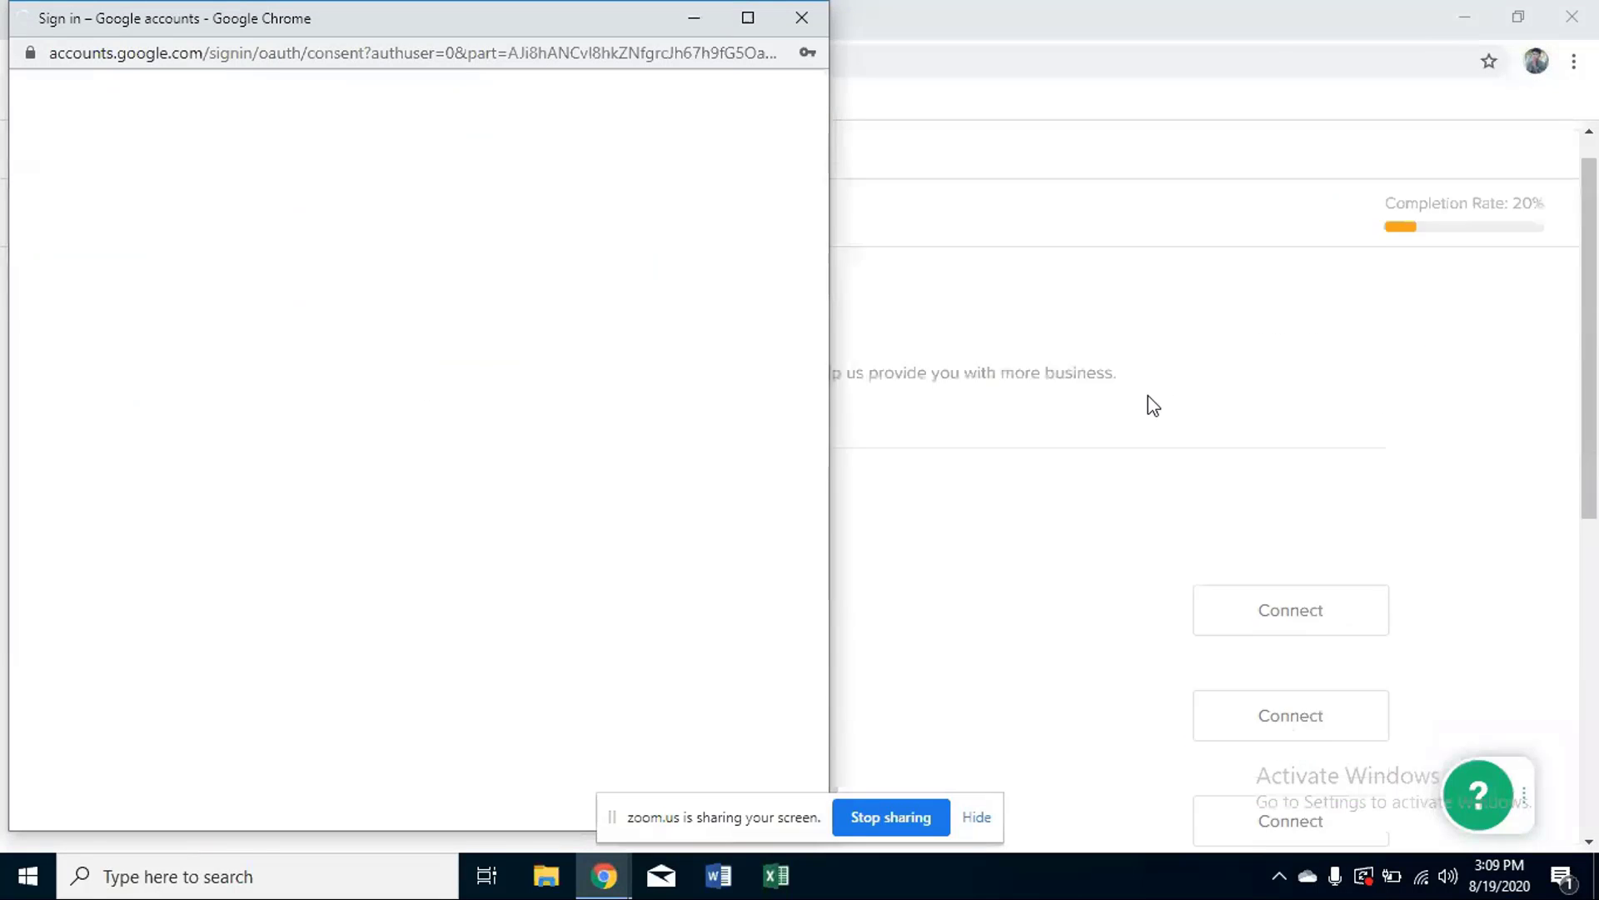
{"action": "scroll", "coordinate": [1153, 405], "scroll_direction": "up", "scroll_amount": 1}
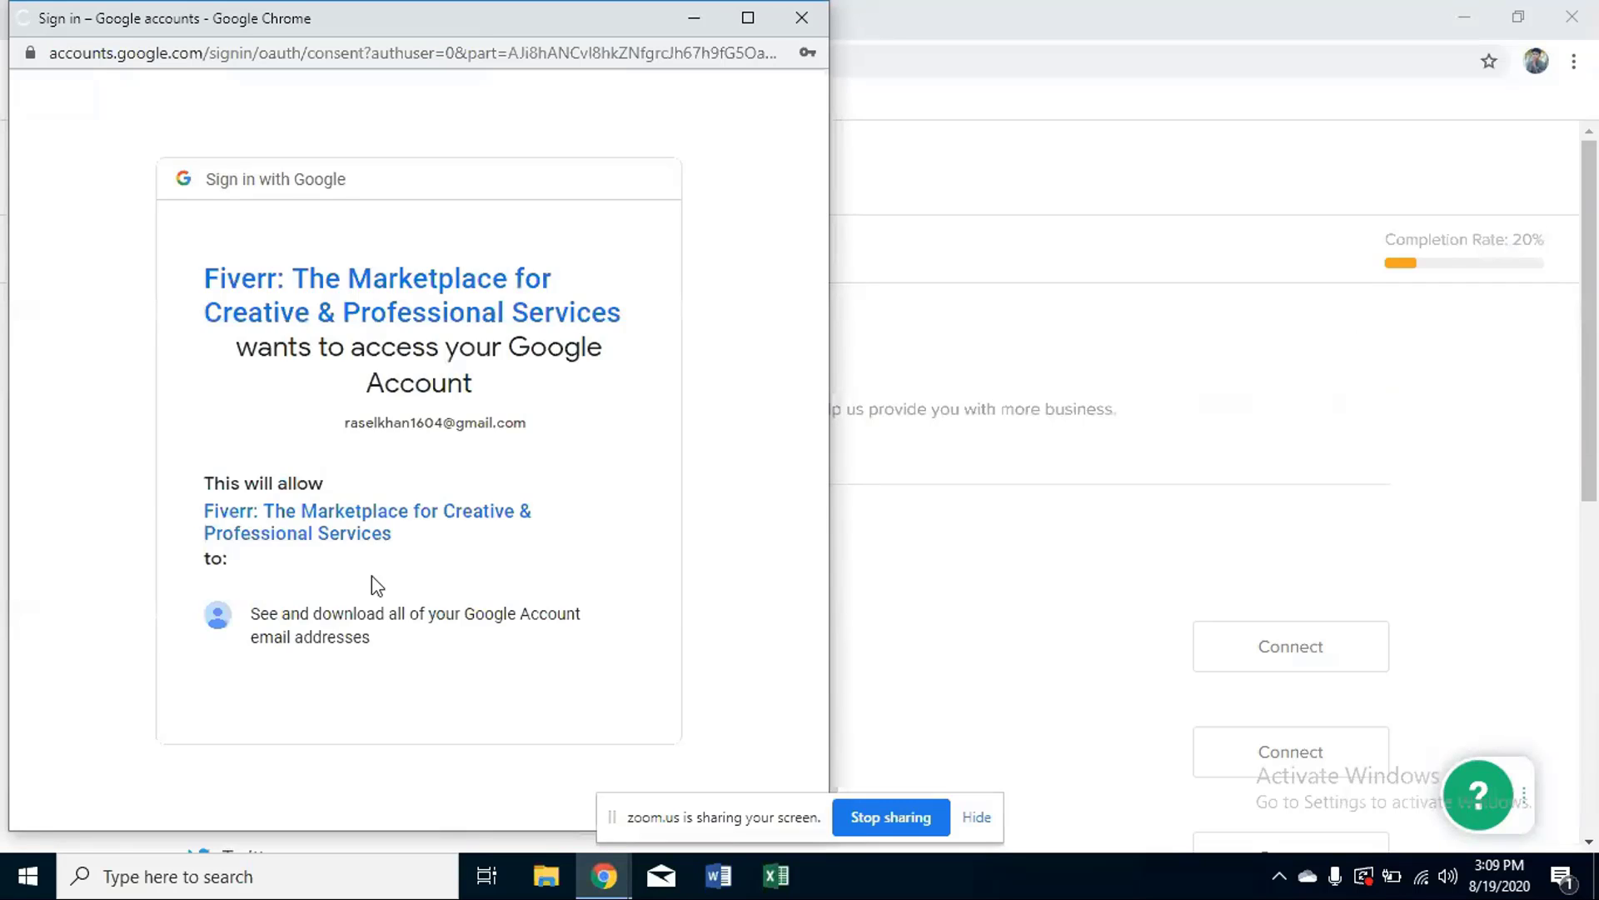
{"action": "scroll", "coordinate": [418, 561], "scroll_direction": "down", "scroll_amount": 3}
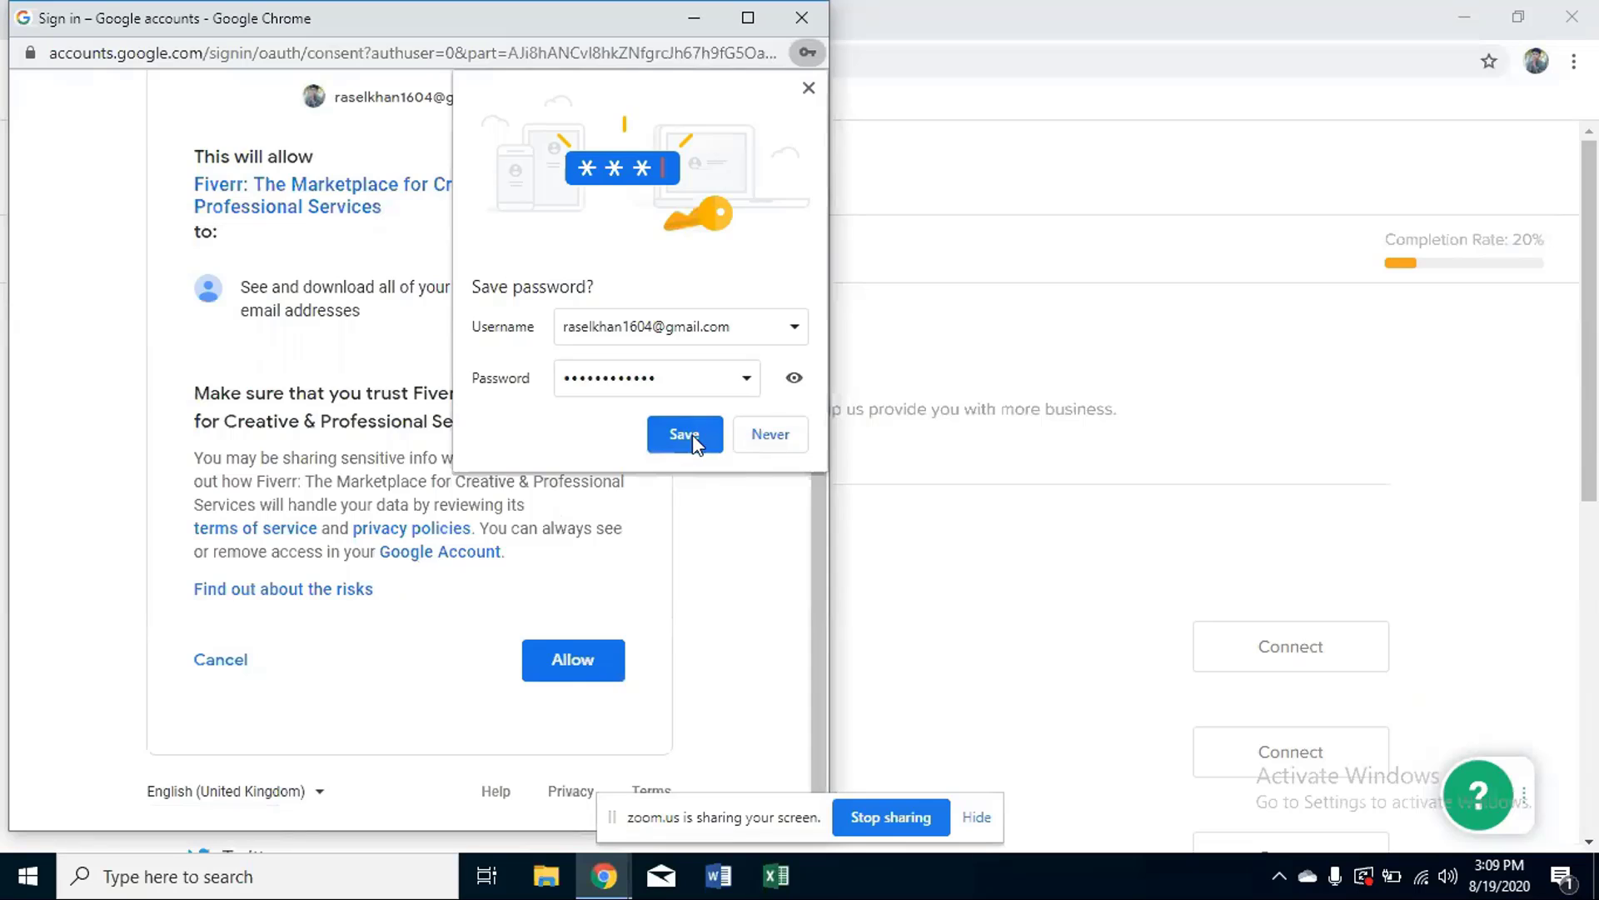
{"action": "left_click", "coordinate": [811, 91]}
{"action": "scroll", "coordinate": [816, 97], "scroll_direction": "up", "scroll_amount": 1}
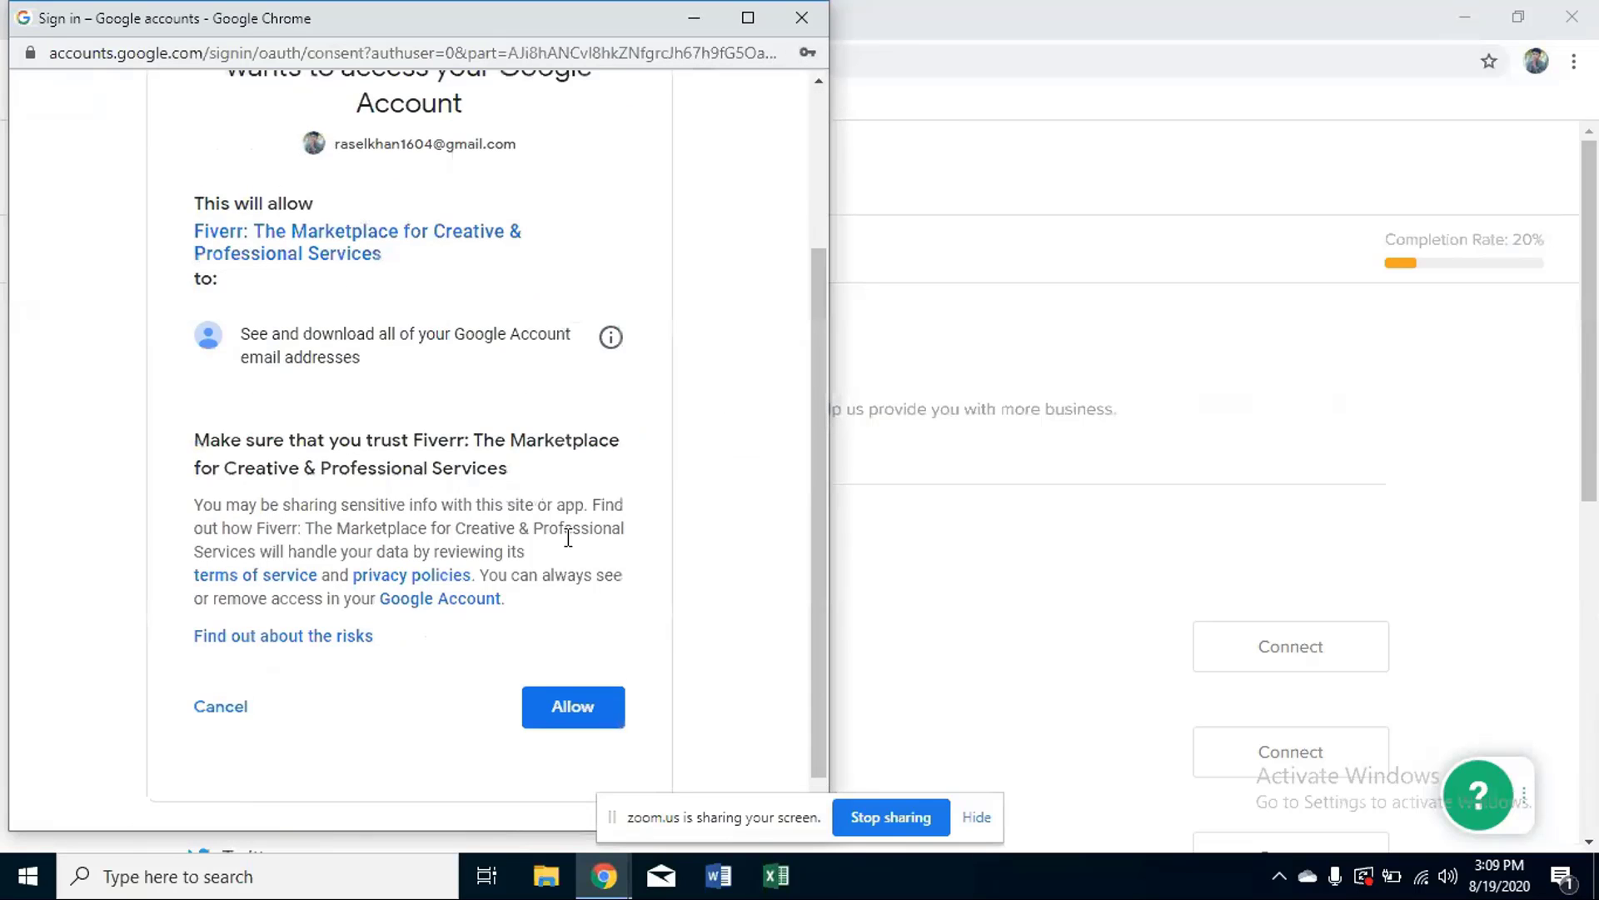
{"action": "left_click", "coordinate": [595, 718]}
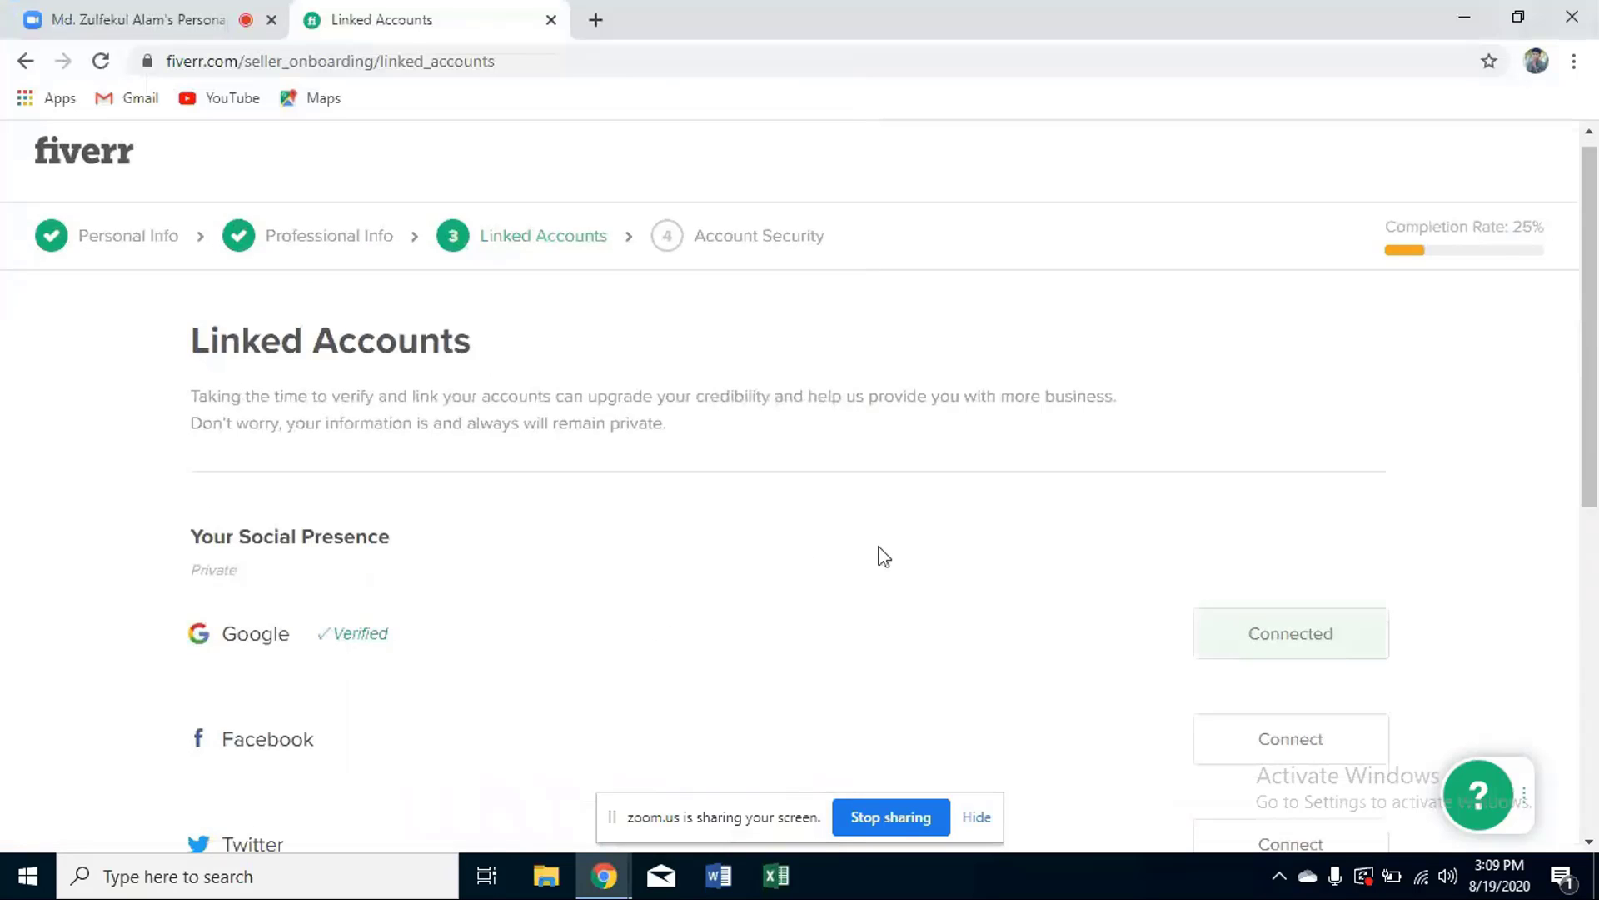
- Scroll down the Linked Accounts page and continue to the Account Security step
{"action": "scroll", "coordinate": [883, 557], "scroll_direction": "down", "scroll_amount": 4}
{"action": "scroll", "coordinate": [884, 557], "scroll_direction": "down", "scroll_amount": 3}
{"action": "scroll", "coordinate": [884, 556], "scroll_direction": "up", "scroll_amount": 3}
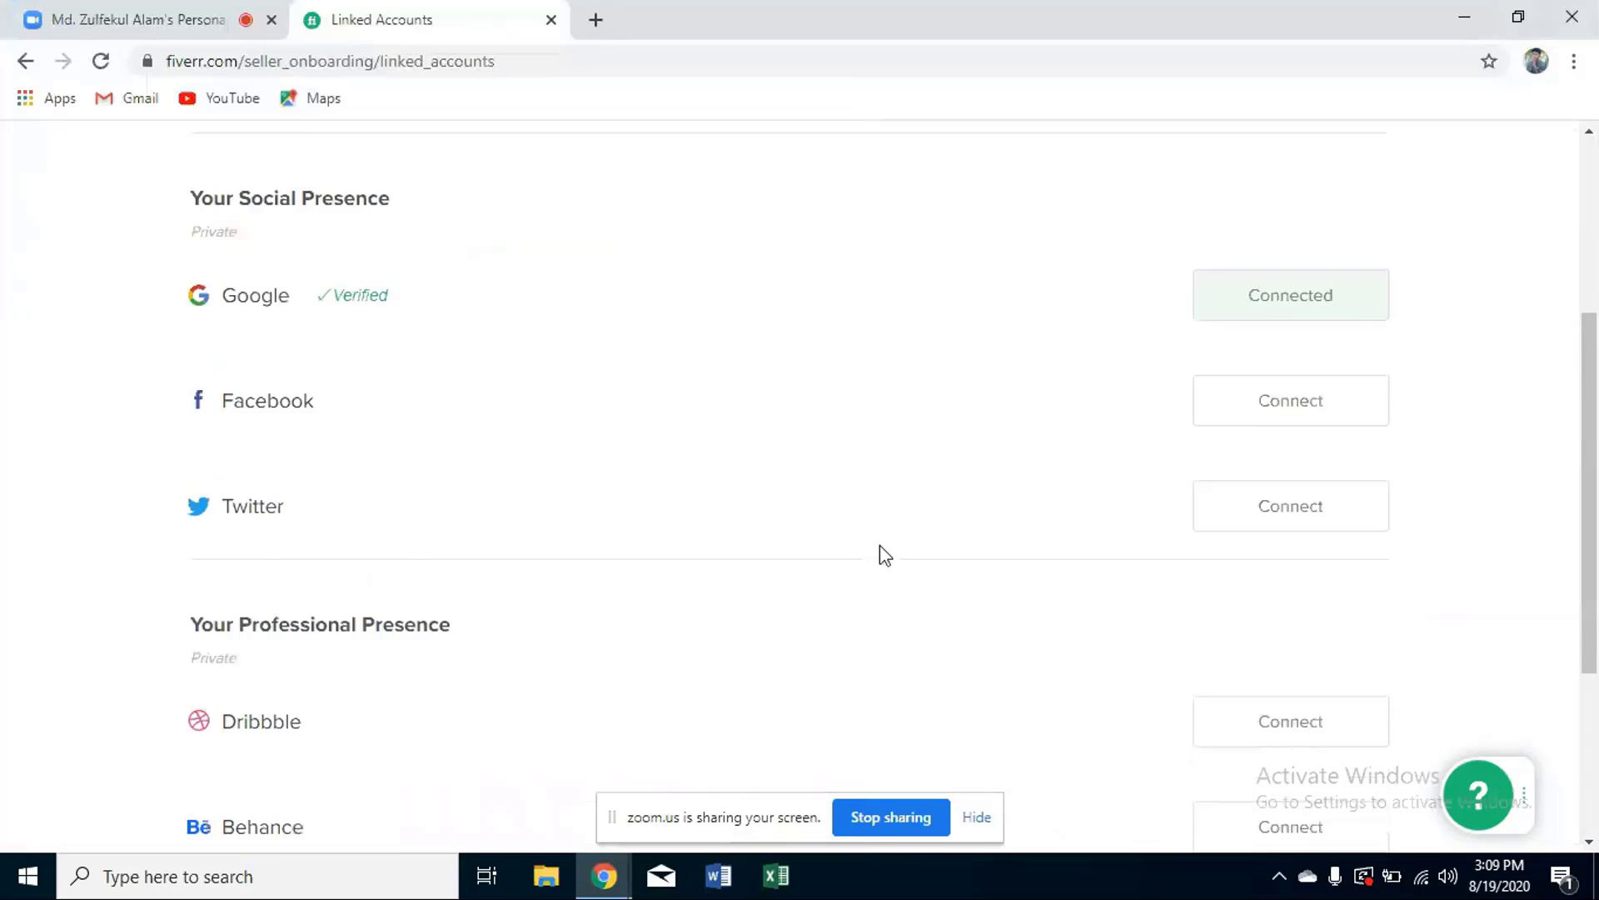
{"action": "scroll", "coordinate": [881, 550], "scroll_direction": "down", "scroll_amount": 4}
{"action": "scroll", "coordinate": [881, 550], "scroll_direction": "up", "scroll_amount": 4}
{"action": "scroll", "coordinate": [882, 549], "scroll_direction": "down", "scroll_amount": 4}
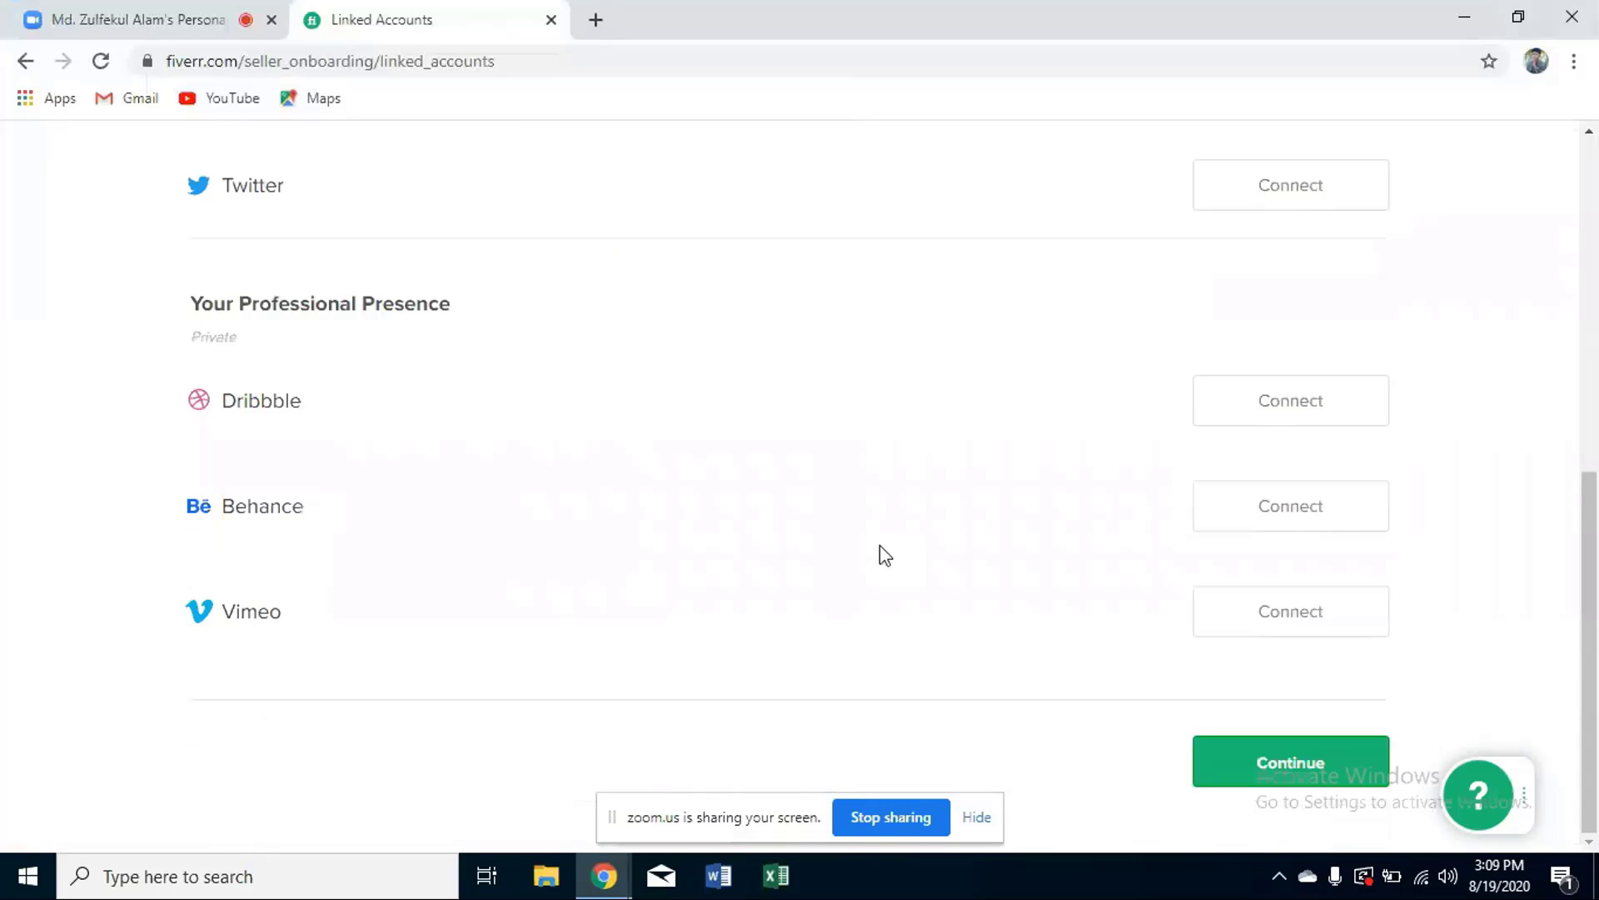
{"action": "scroll", "coordinate": [881, 553], "scroll_direction": "up", "scroll_amount": 3}
{"action": "scroll", "coordinate": [881, 553], "scroll_direction": "down", "scroll_amount": 3}
{"action": "left_click", "coordinate": [1262, 767]}
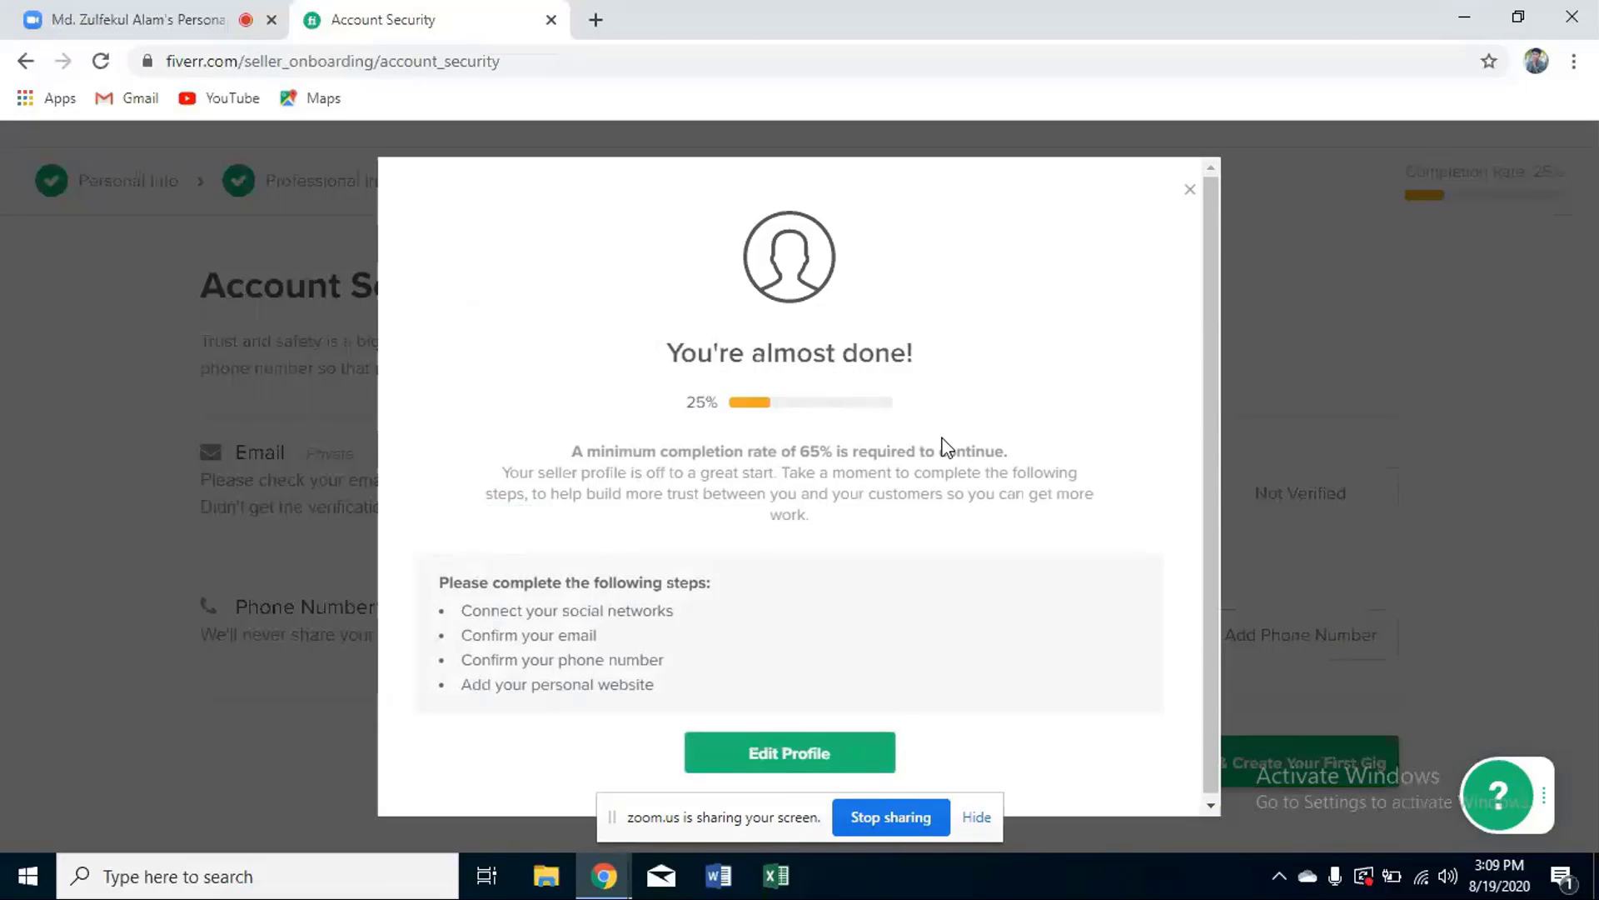
- Close the 'You're almost done!' notice to reveal the Account Security page
{"action": "scroll", "coordinate": [800, 771], "scroll_direction": "down", "scroll_amount": 1}
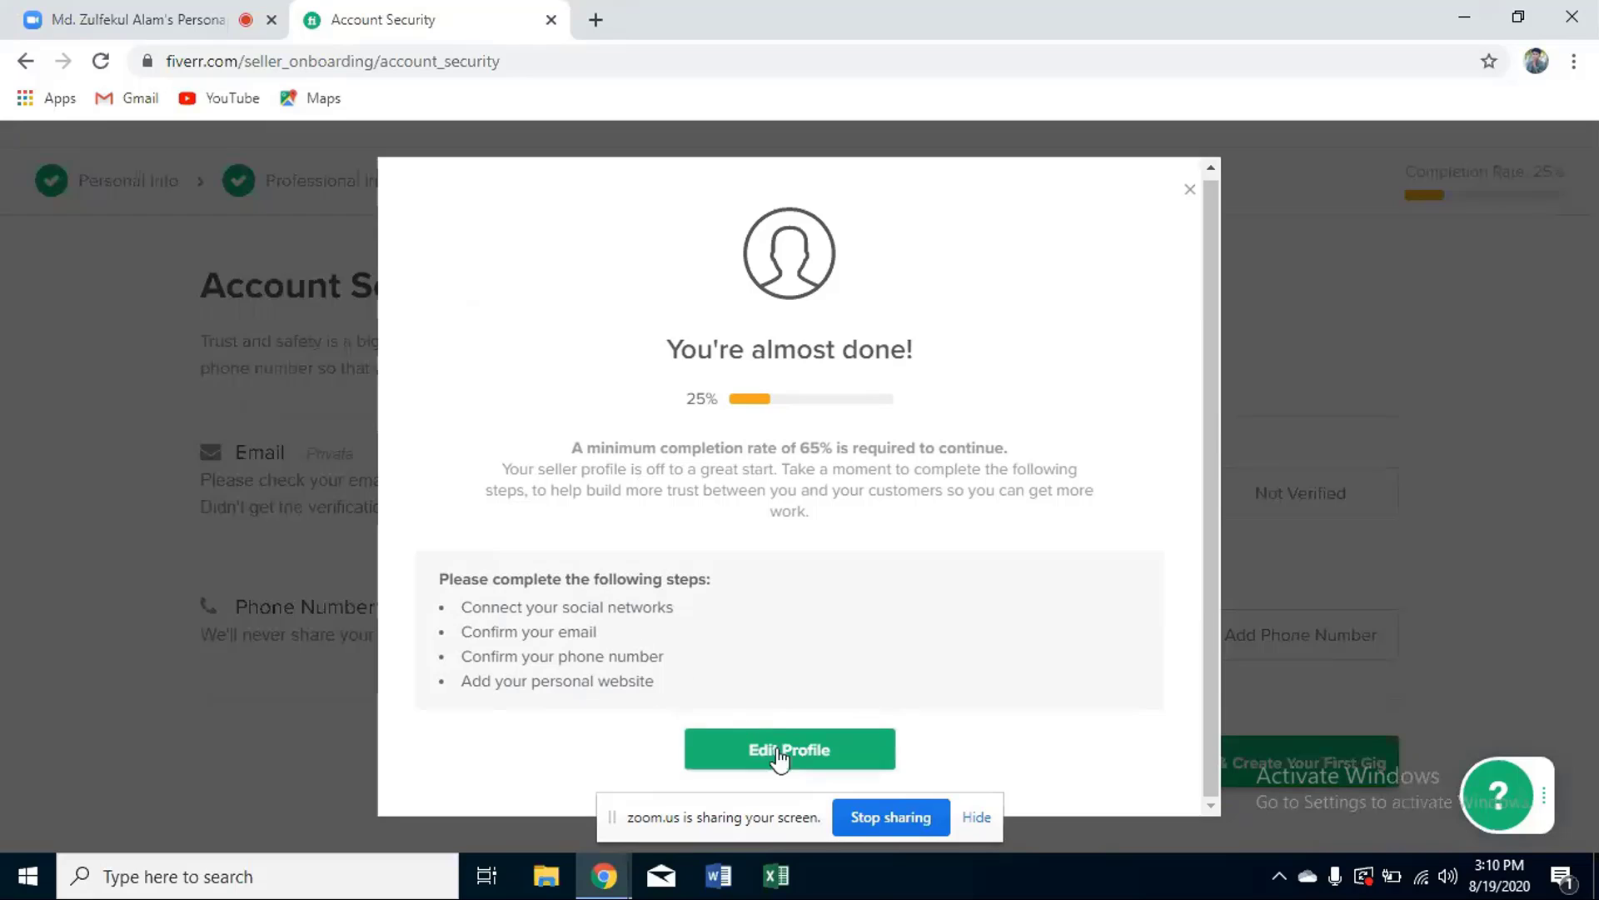
{"action": "left_click", "coordinate": [1191, 197]}
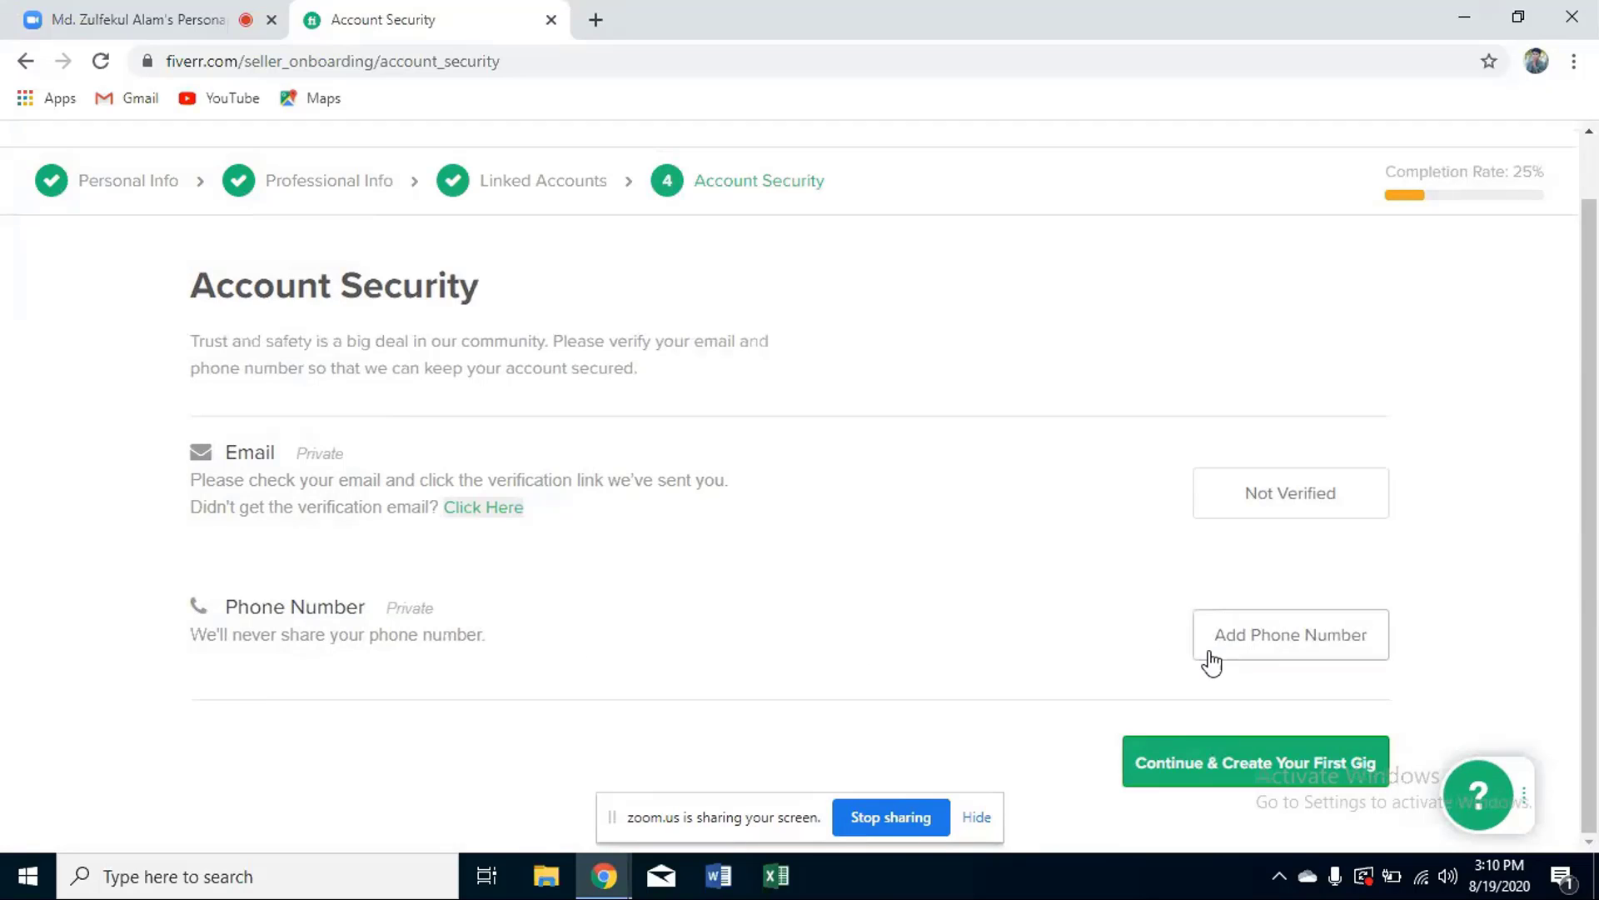
- Enter the phone number for verification and request a code by text message
{"action": "left_click", "coordinate": [1292, 635]}
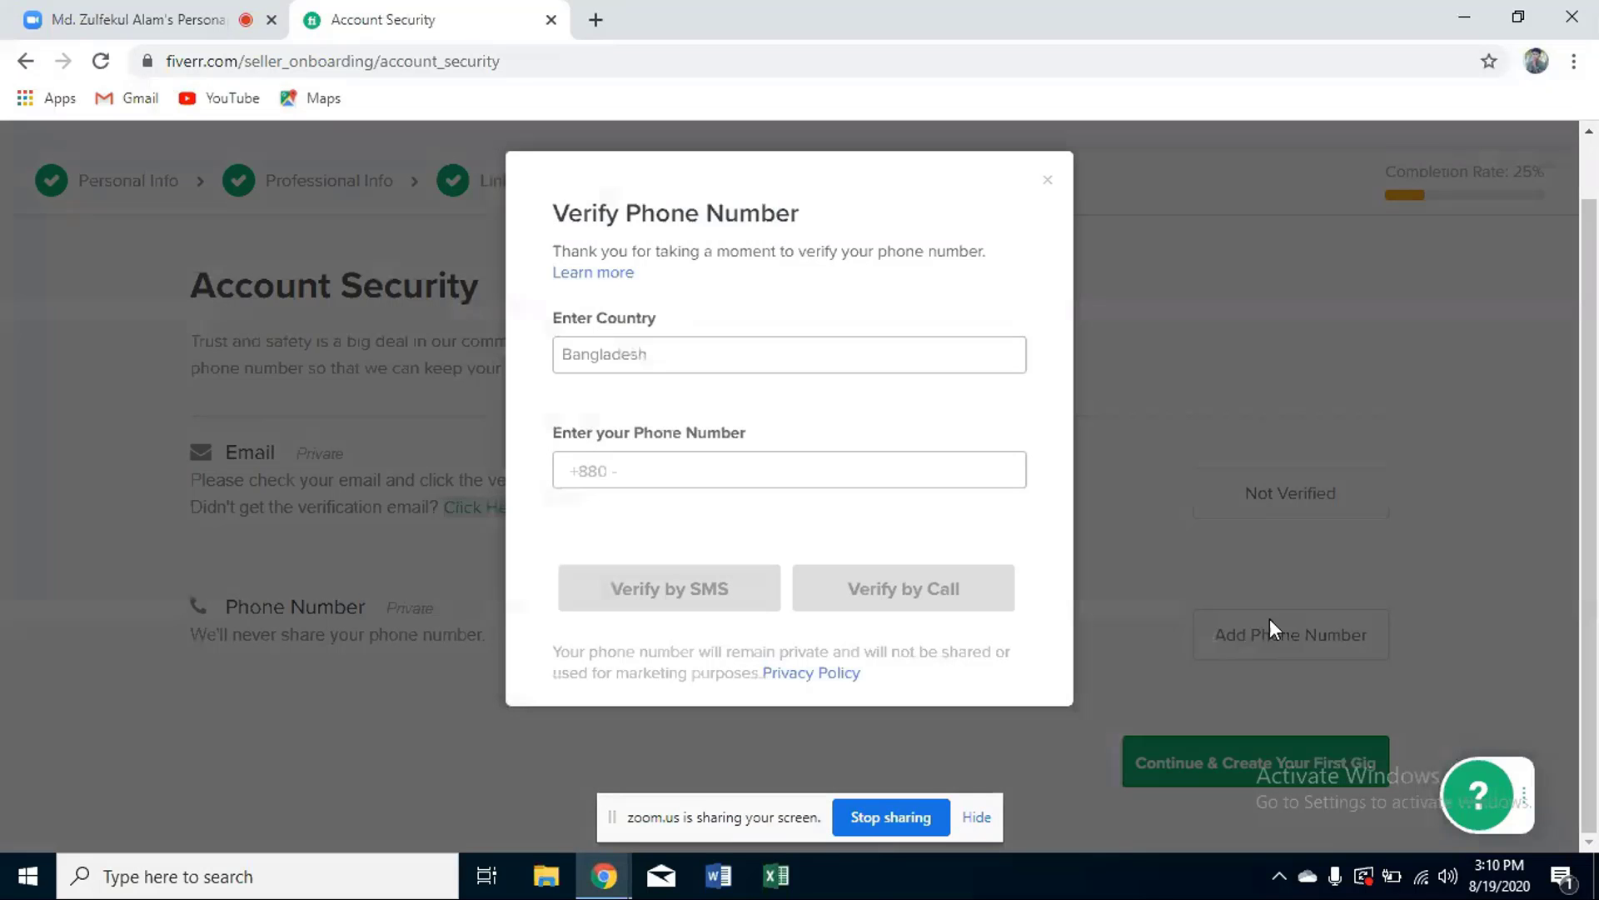
{"action": "left_click", "coordinate": [630, 463]}
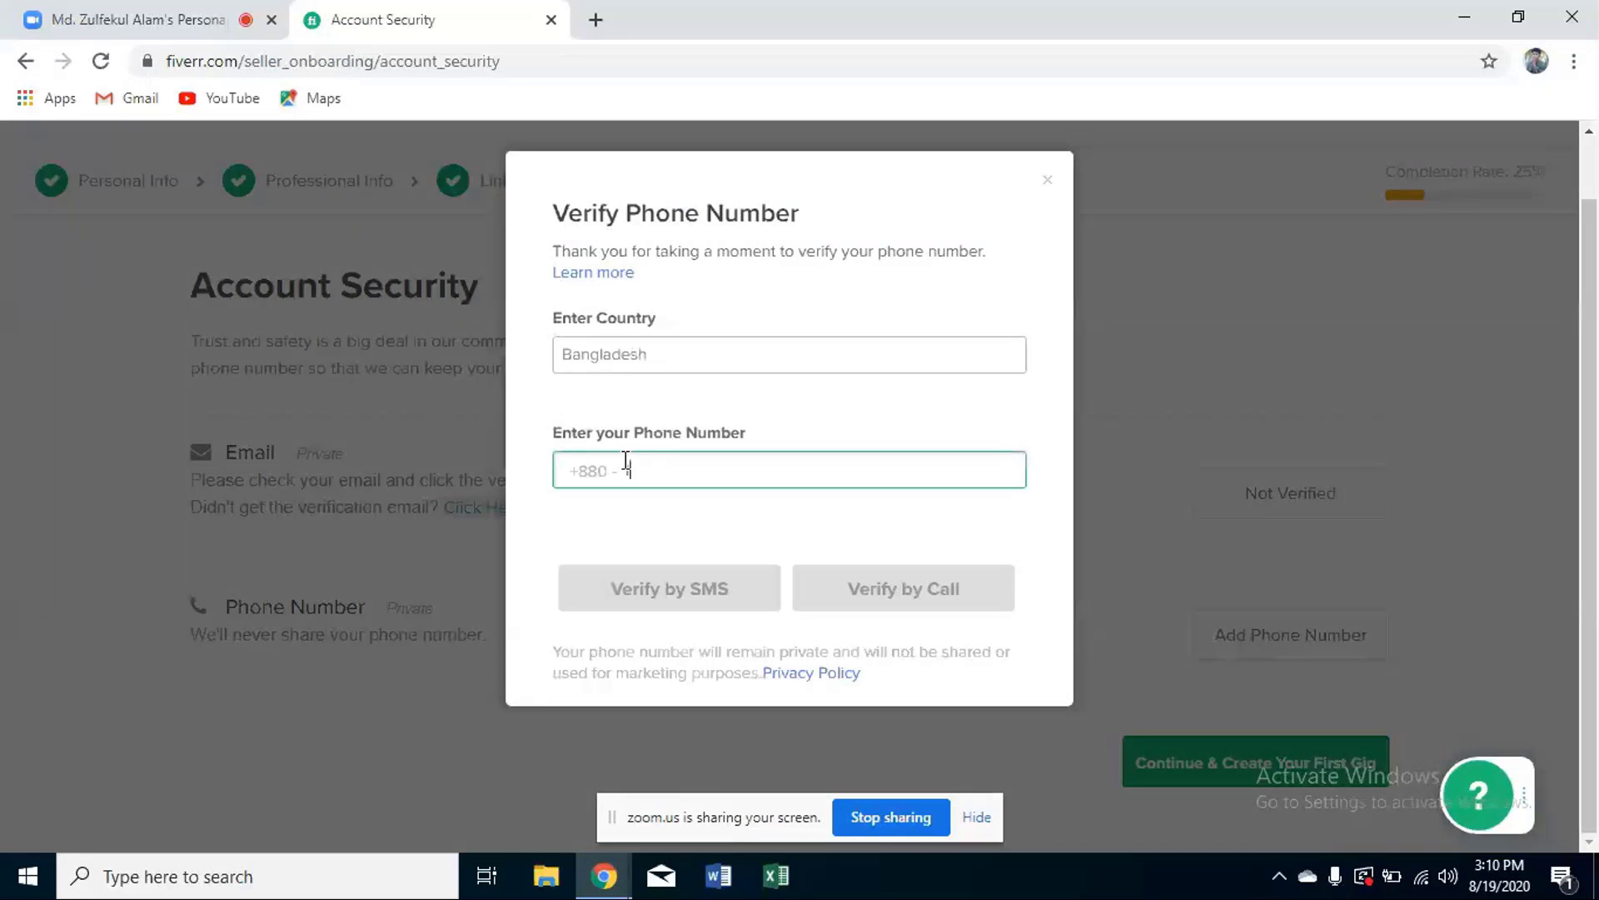
{"action": "type", "text": "0"}
{"action": "key", "text": "BackSpace"}
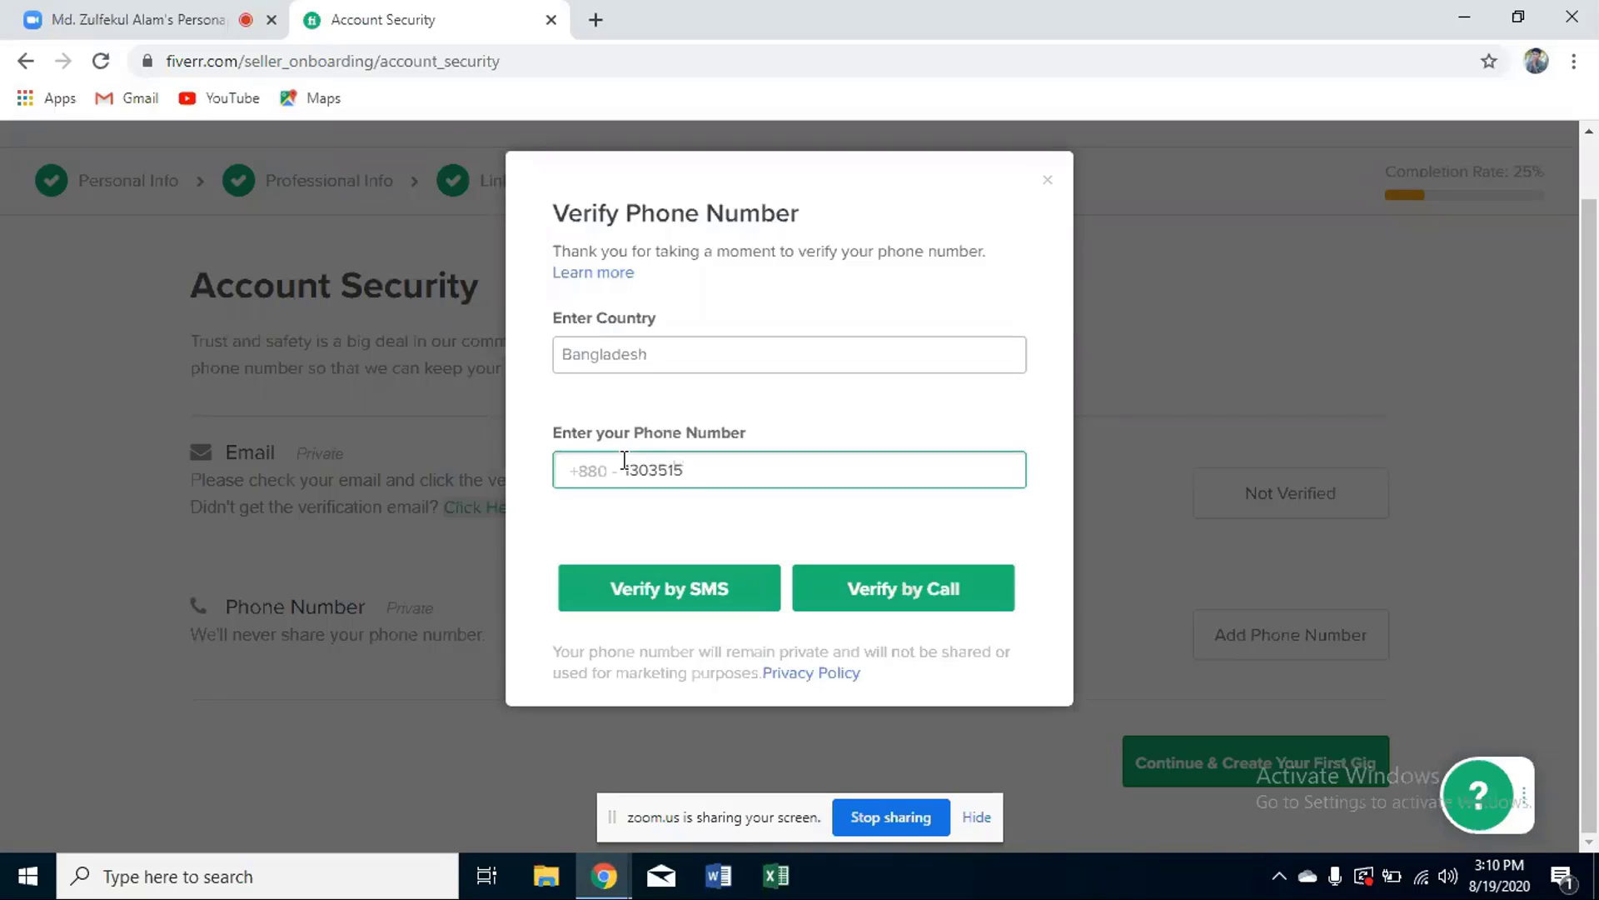
{"action": "left_click", "coordinate": [666, 590]}
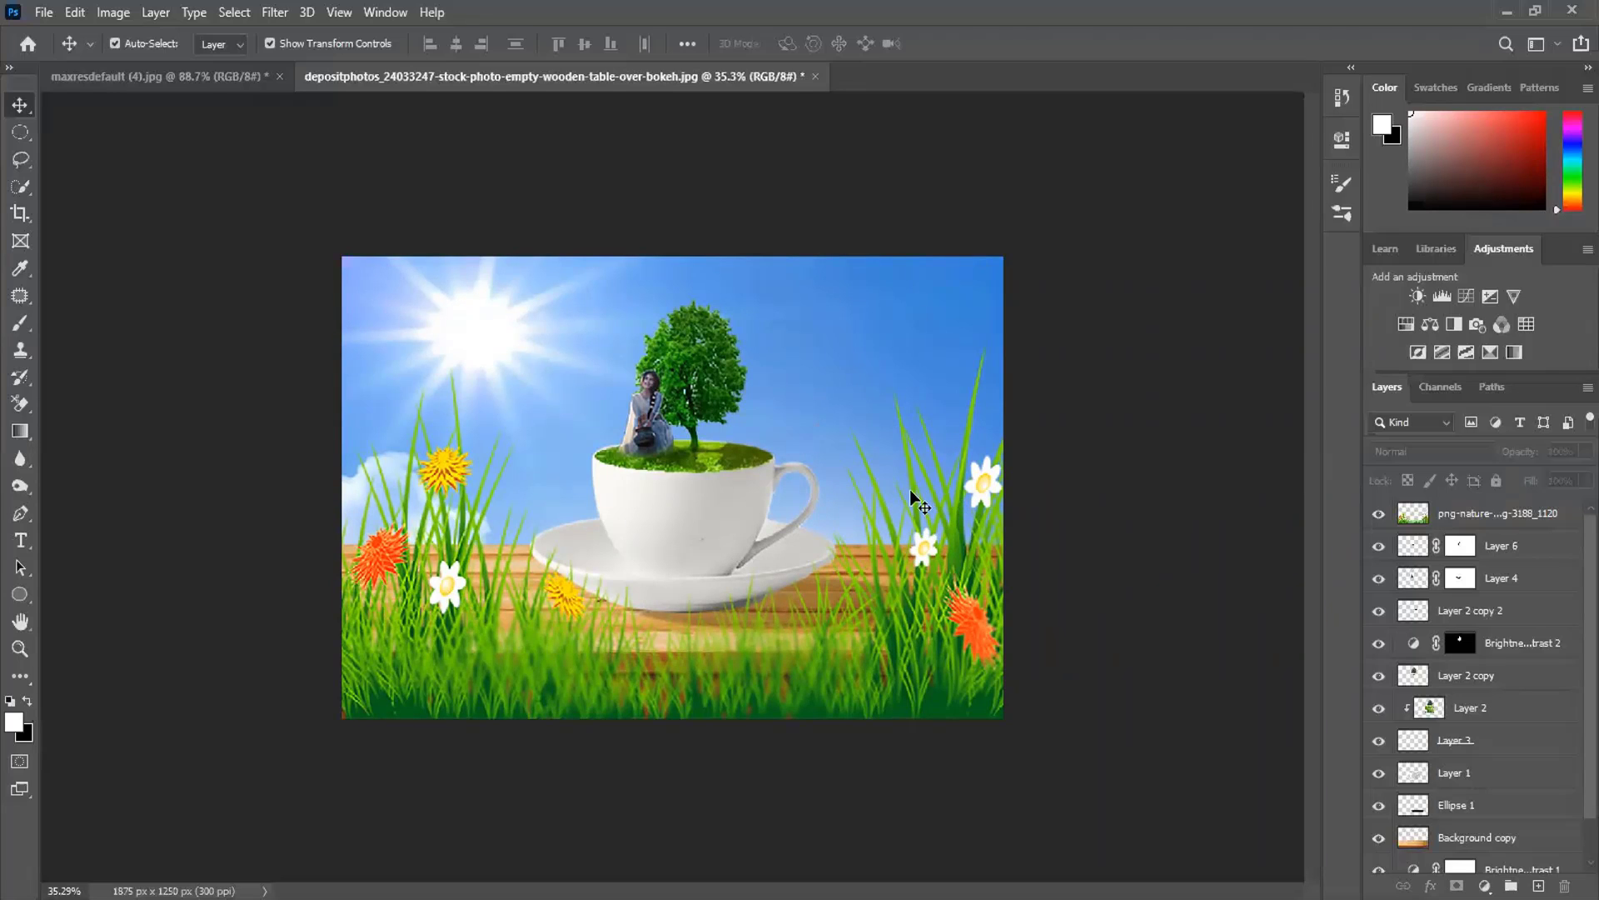
- View the maxresdefault reference, return to the depositphotos composite, and select the sky layer
{"action": "left_click", "coordinate": [162, 77]}
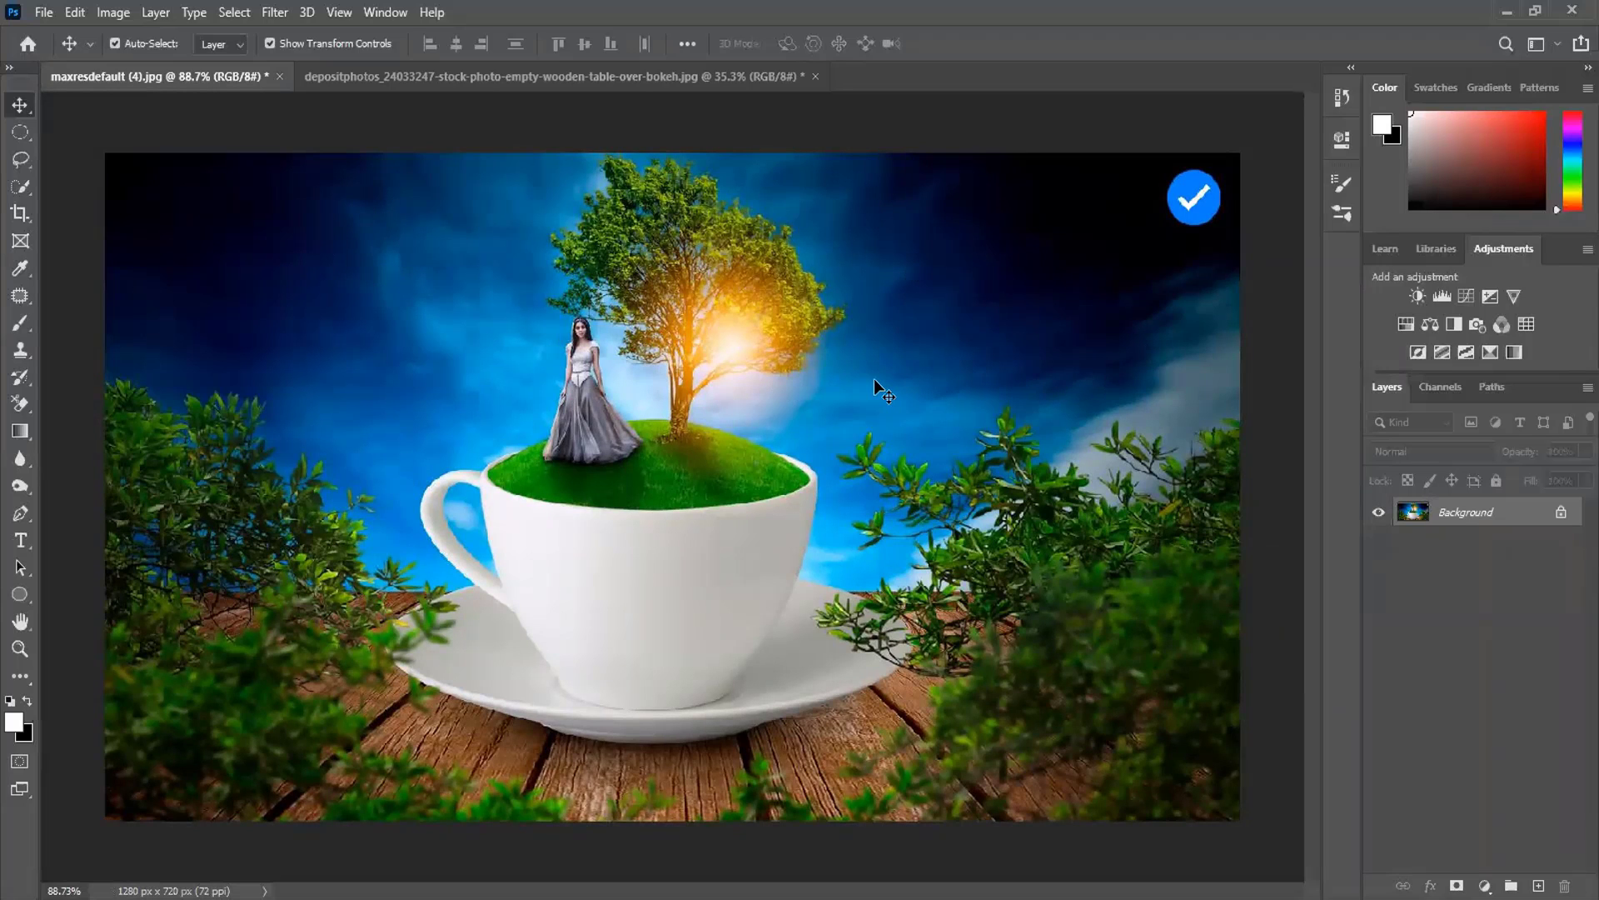
{"action": "left_click", "coordinate": [487, 75]}
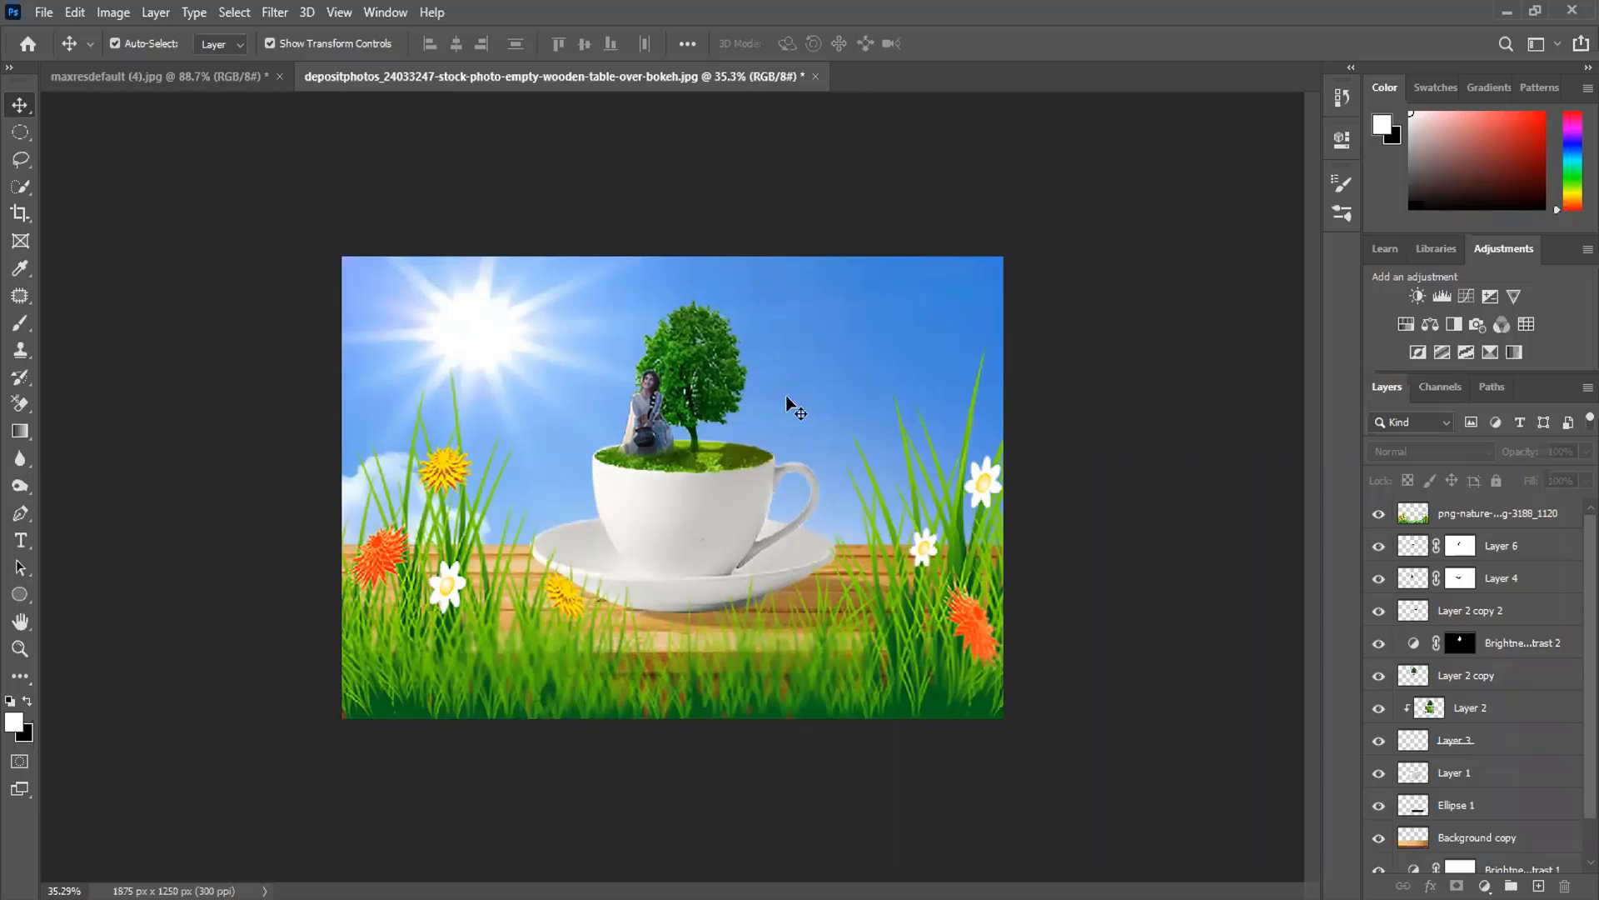
{"action": "left_click", "coordinate": [873, 291]}
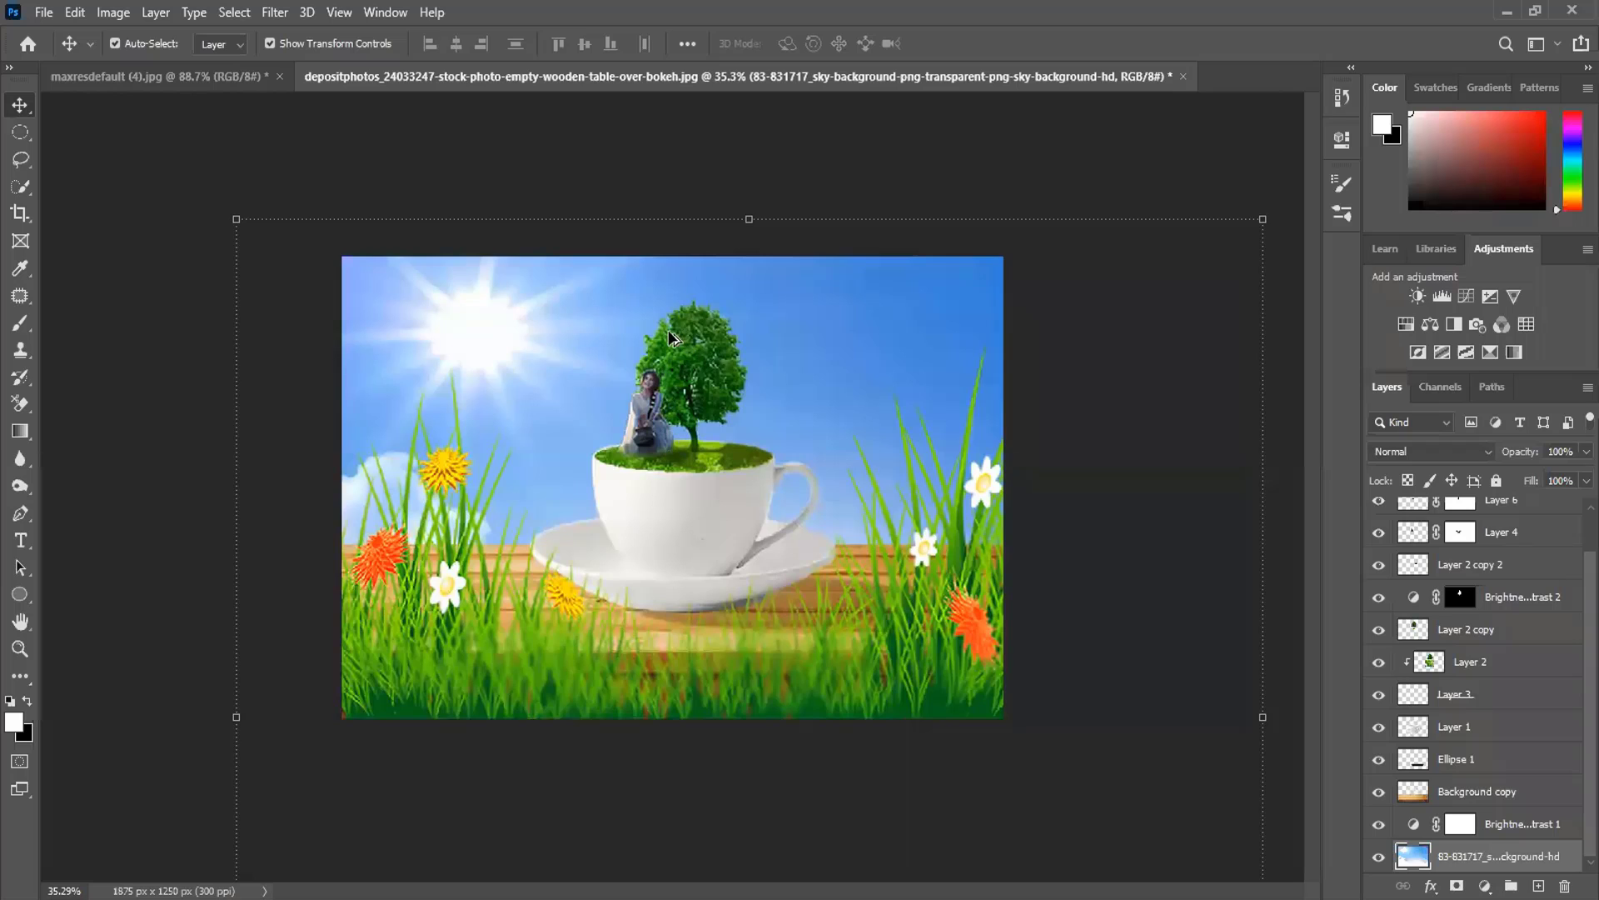
- Disable Auto-Select, zoom in on the composite, and select the top png-nature grass layer
{"action": "key", "text": "ctrl"}
{"action": "scroll", "coordinate": [629, 341], "scroll_direction": "up", "scroll_amount": 5}
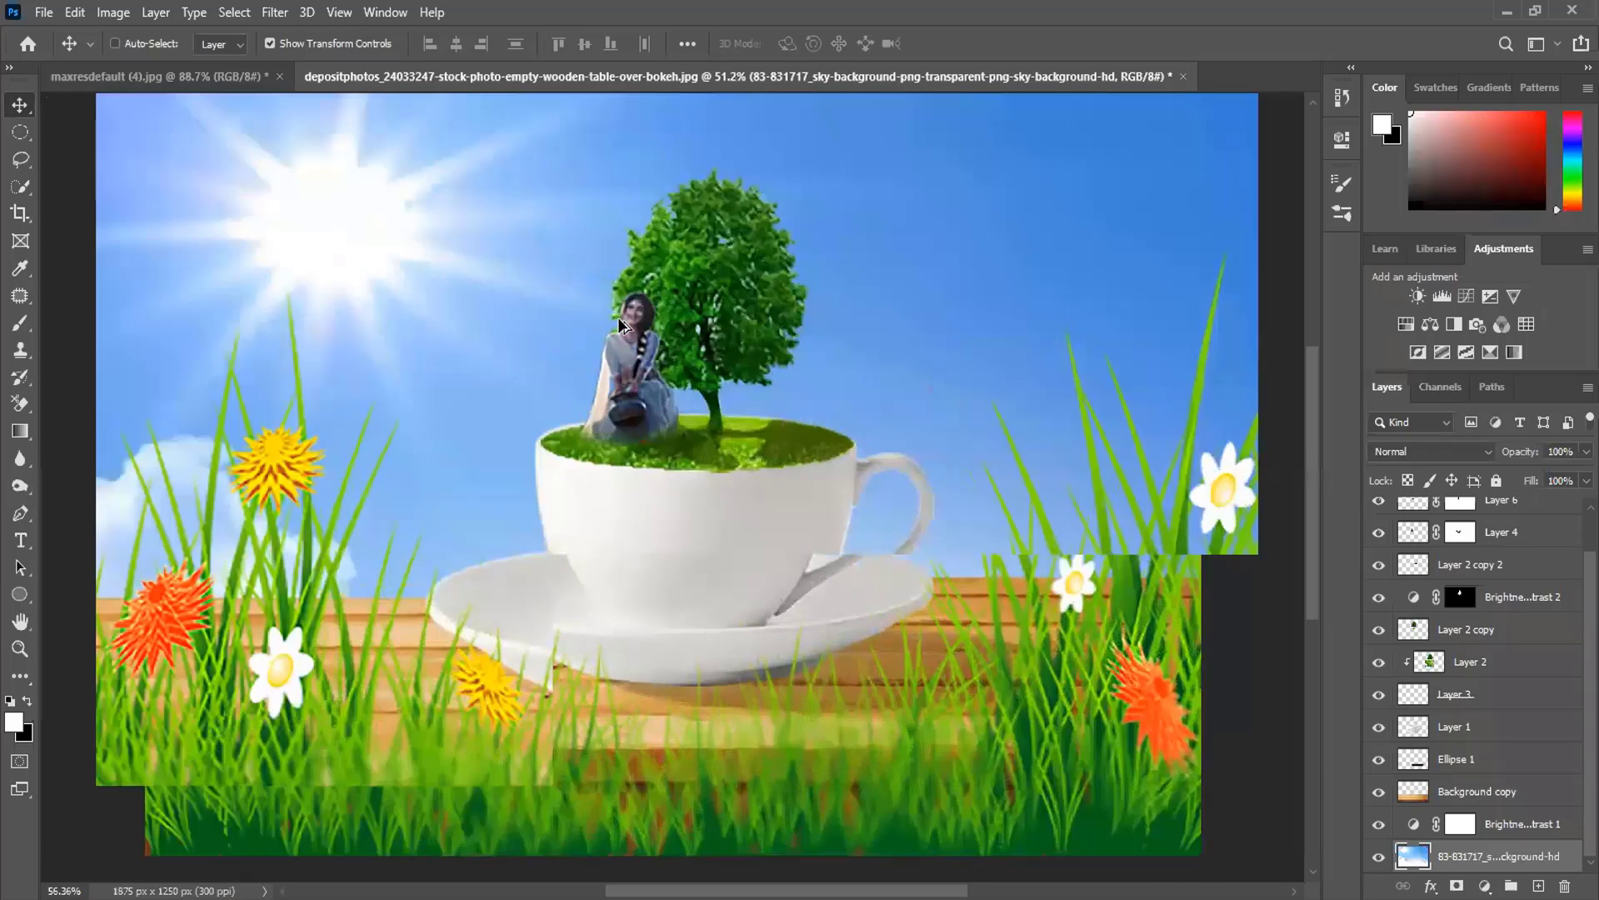
{"action": "scroll", "coordinate": [618, 317], "scroll_direction": "down", "scroll_amount": 1}
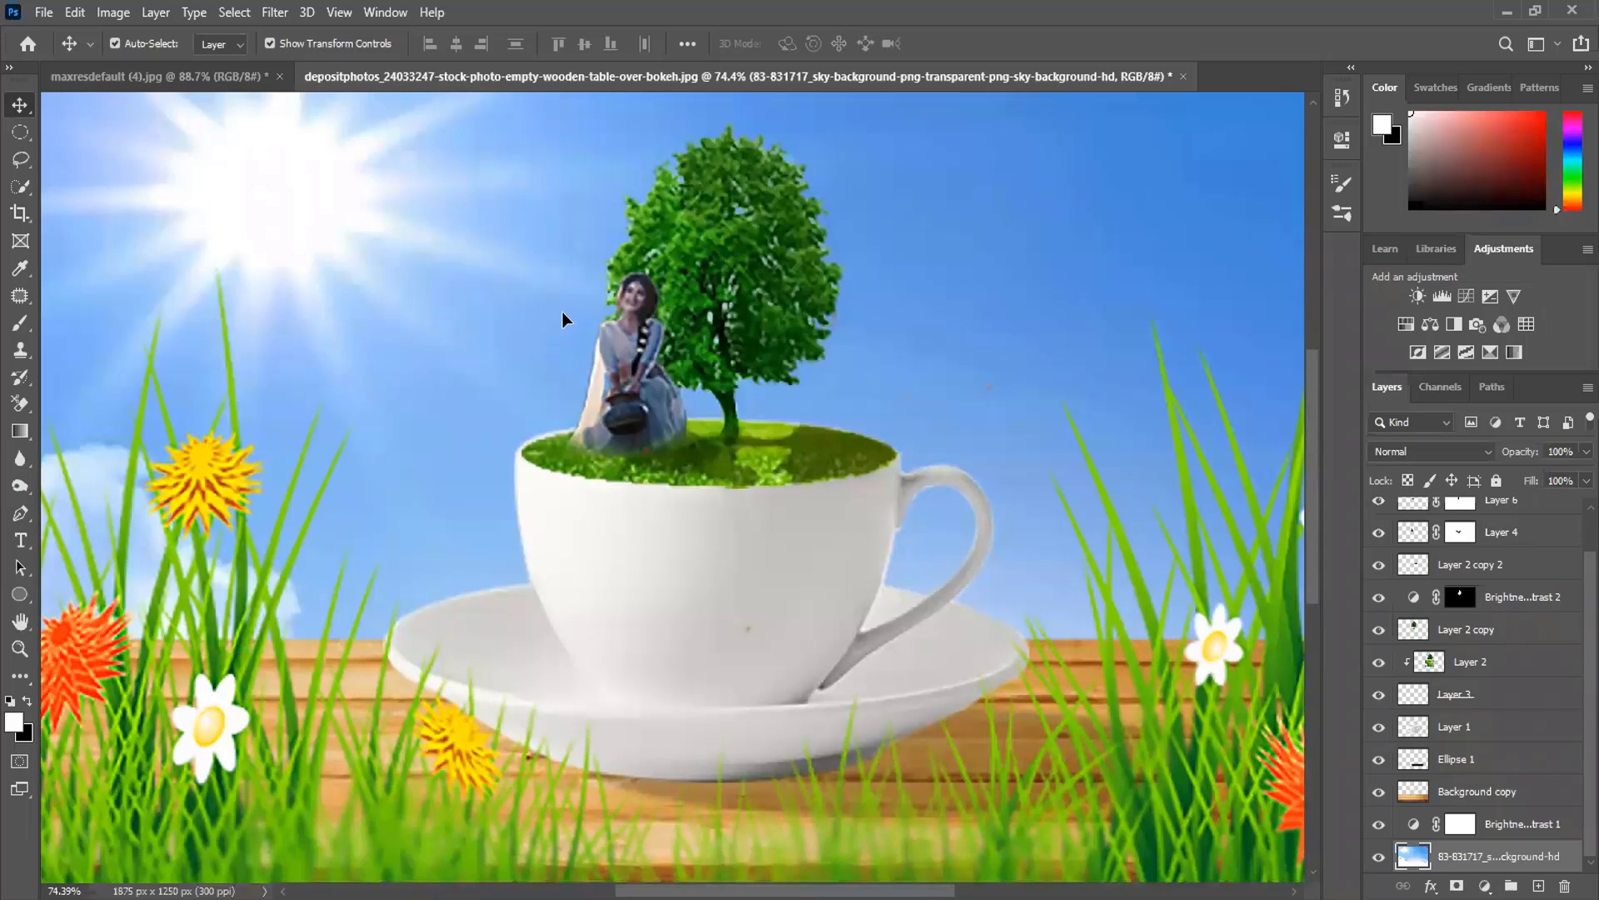
{"action": "scroll", "coordinate": [637, 379], "scroll_direction": "down", "scroll_amount": 2}
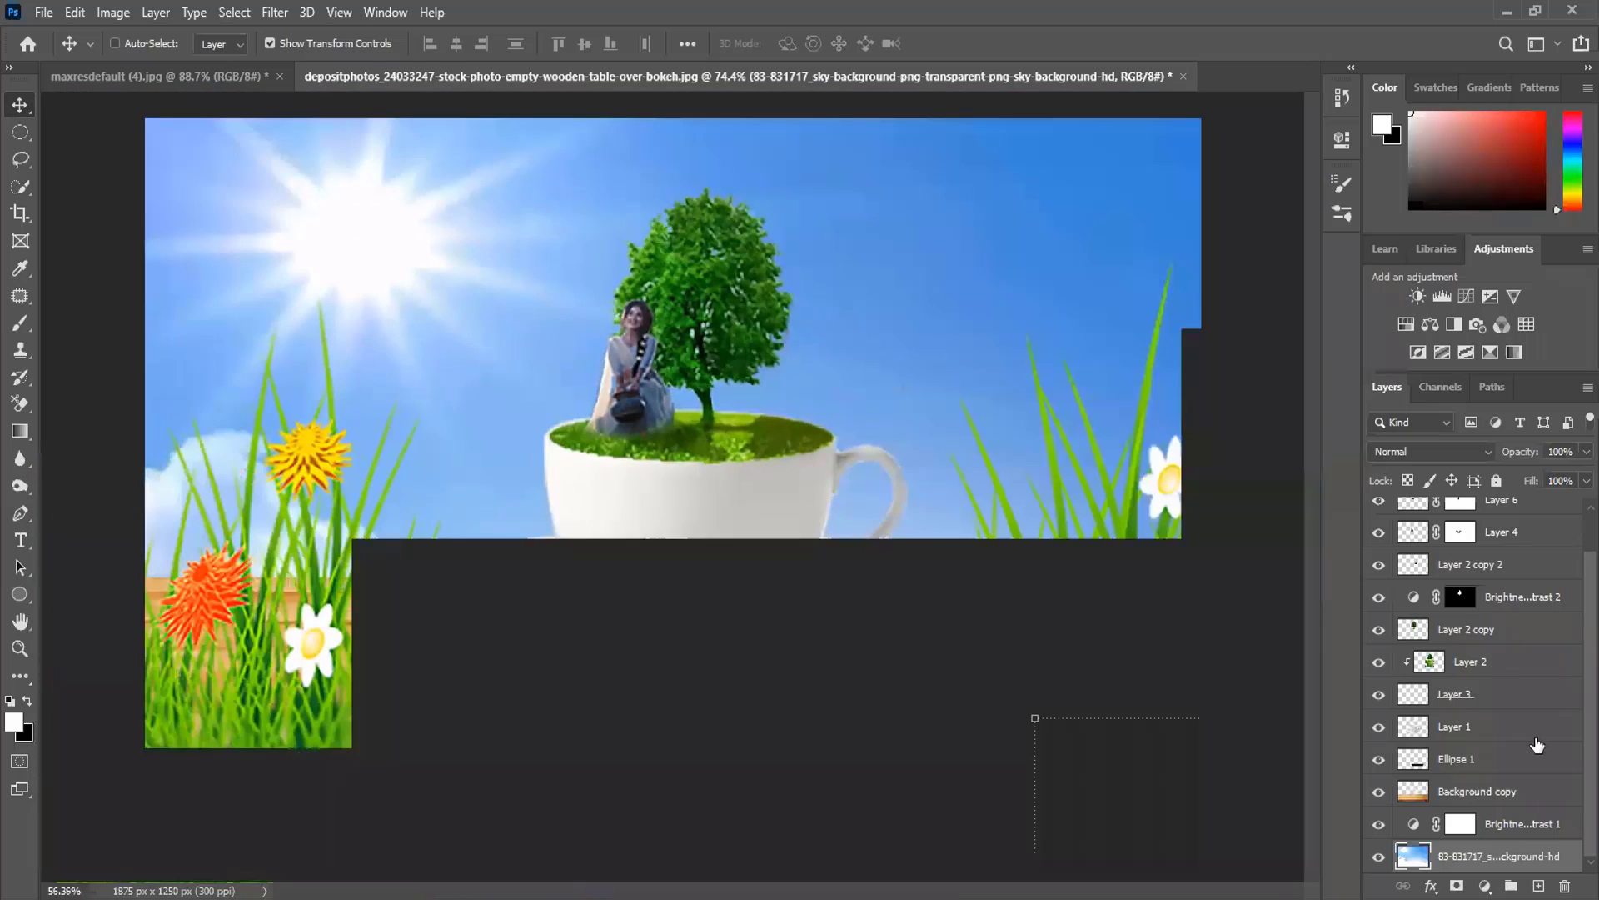
{"action": "scroll", "coordinate": [1489, 617], "scroll_direction": "up", "scroll_amount": 1}
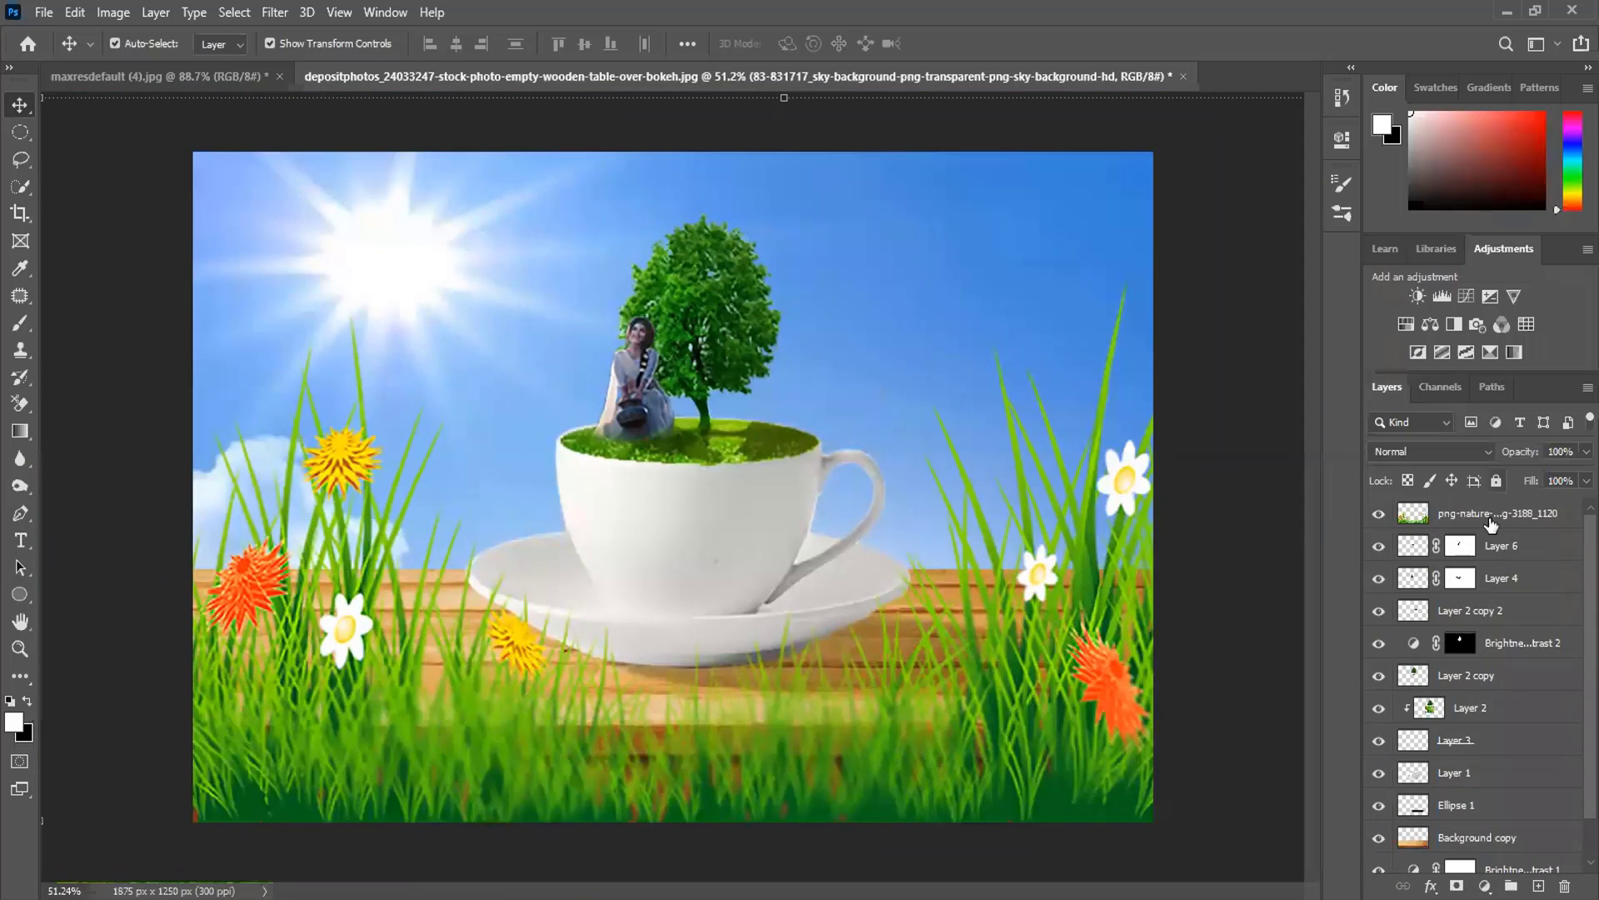
{"action": "left_click", "coordinate": [1492, 523]}
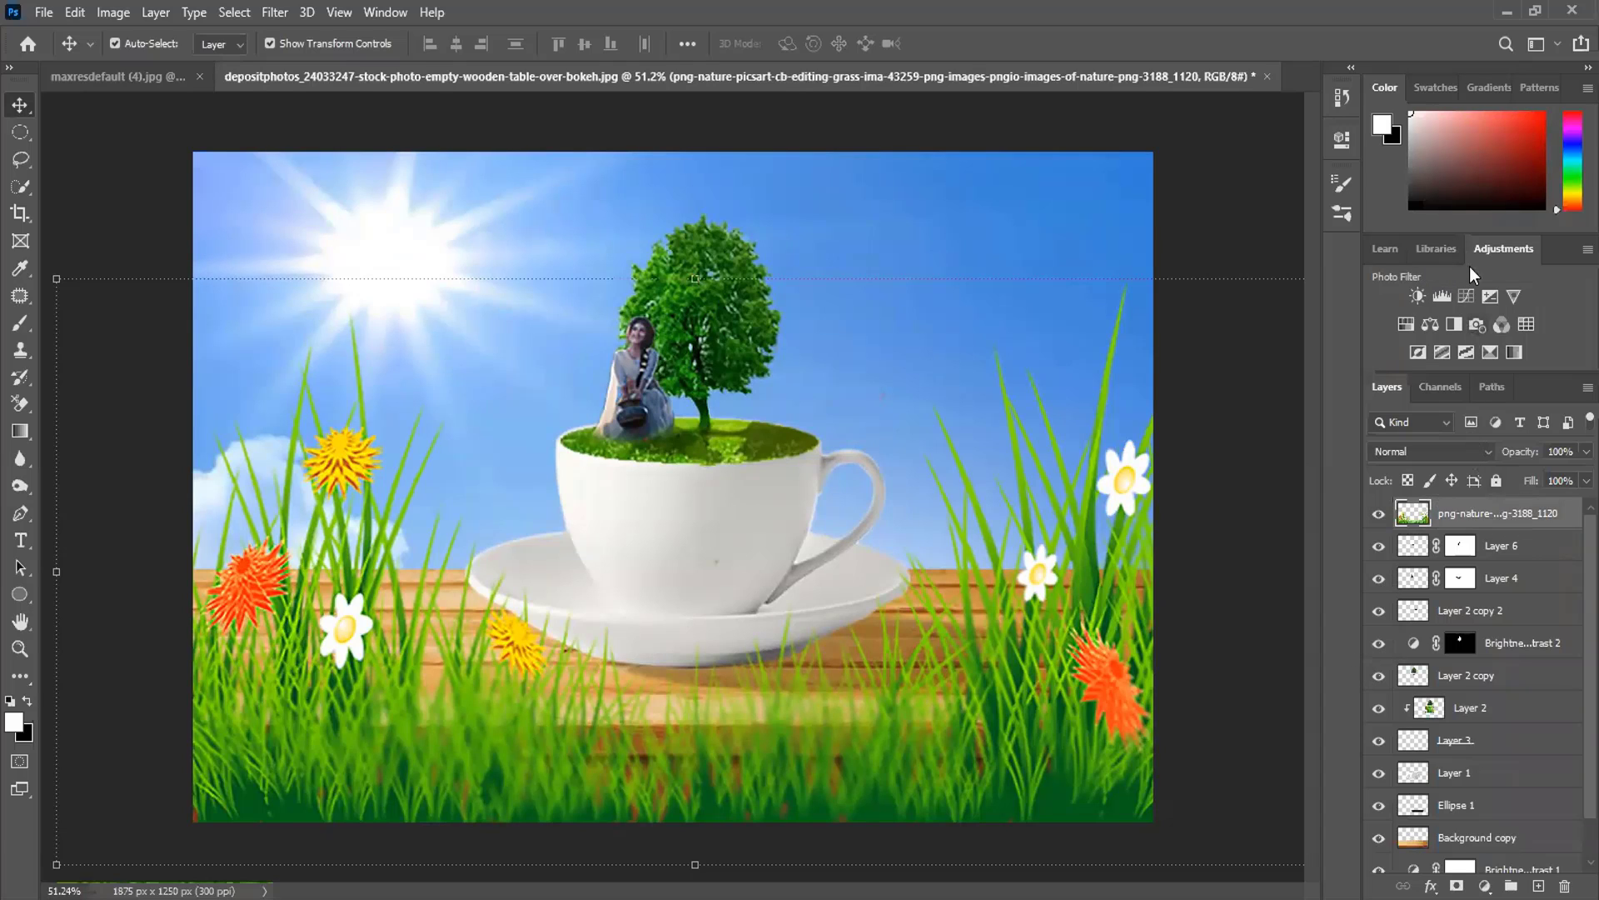
- Add a Color Balance layer with midtones nudged toward magenta, then select its mask
{"action": "left_click", "coordinate": [1424, 329]}
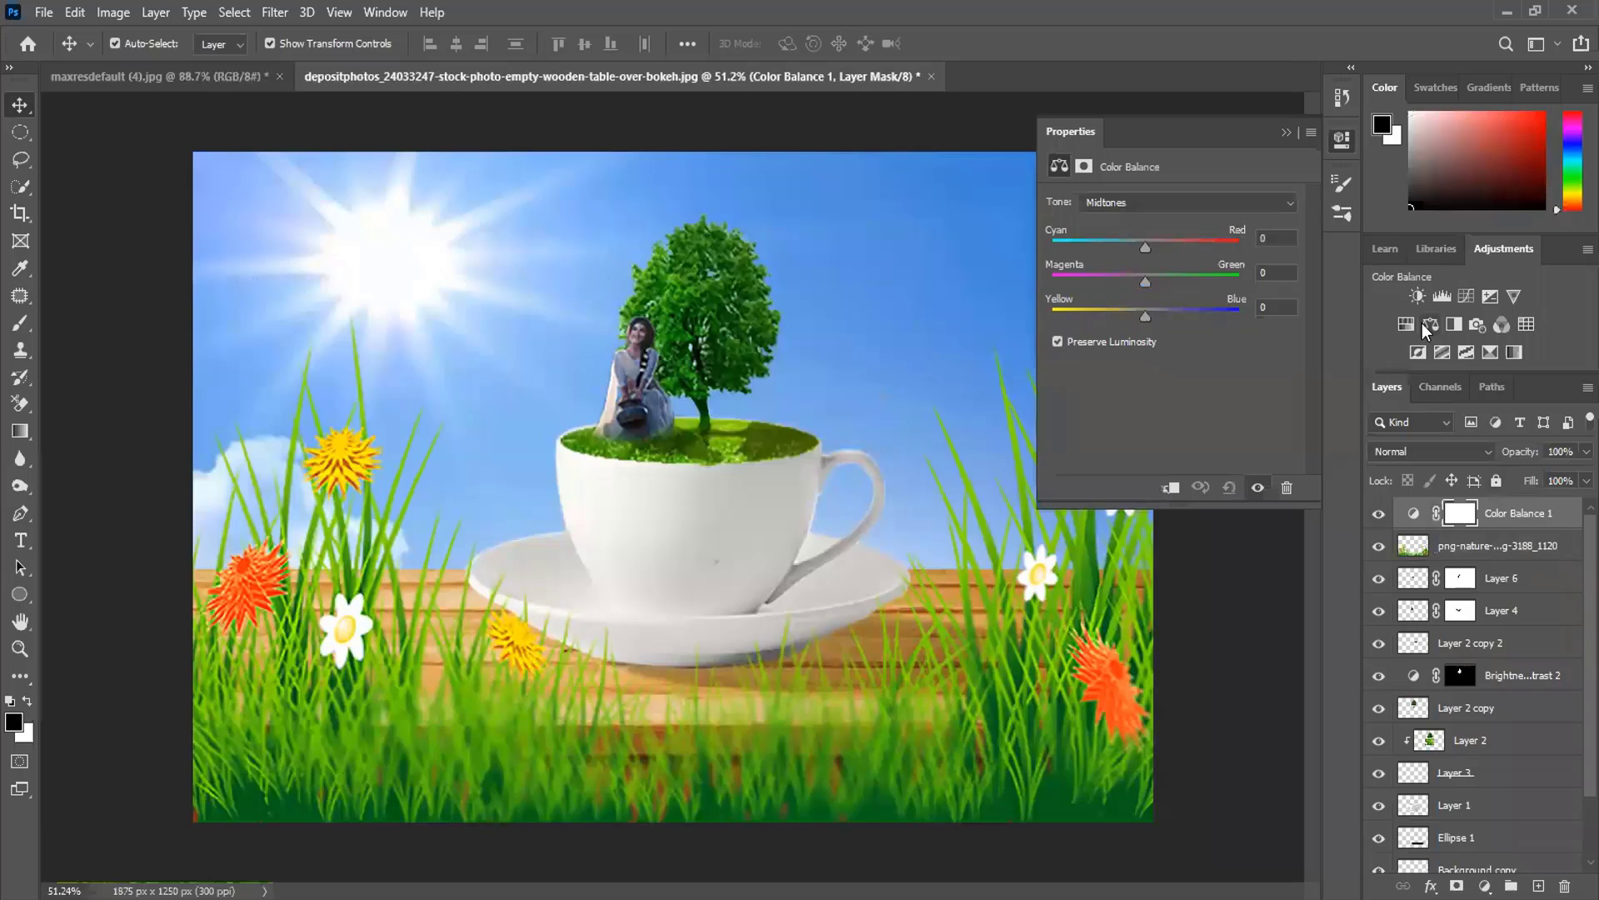
{"action": "mouse_move", "coordinate": [1147, 315]}
{"action": "left_mouse_down"}
{"action": "mouse_move", "coordinate": [1080, 318]}
{"action": "mouse_move", "coordinate": [1202, 337]}
{"action": "mouse_move", "coordinate": [1144, 338]}
{"action": "left_mouse_up"}
{"action": "mouse_move", "coordinate": [1146, 244]}
{"action": "left_mouse_down"}
{"action": "mouse_move", "coordinate": [1196, 254]}
{"action": "mouse_move", "coordinate": [1124, 253]}
{"action": "left_mouse_up"}
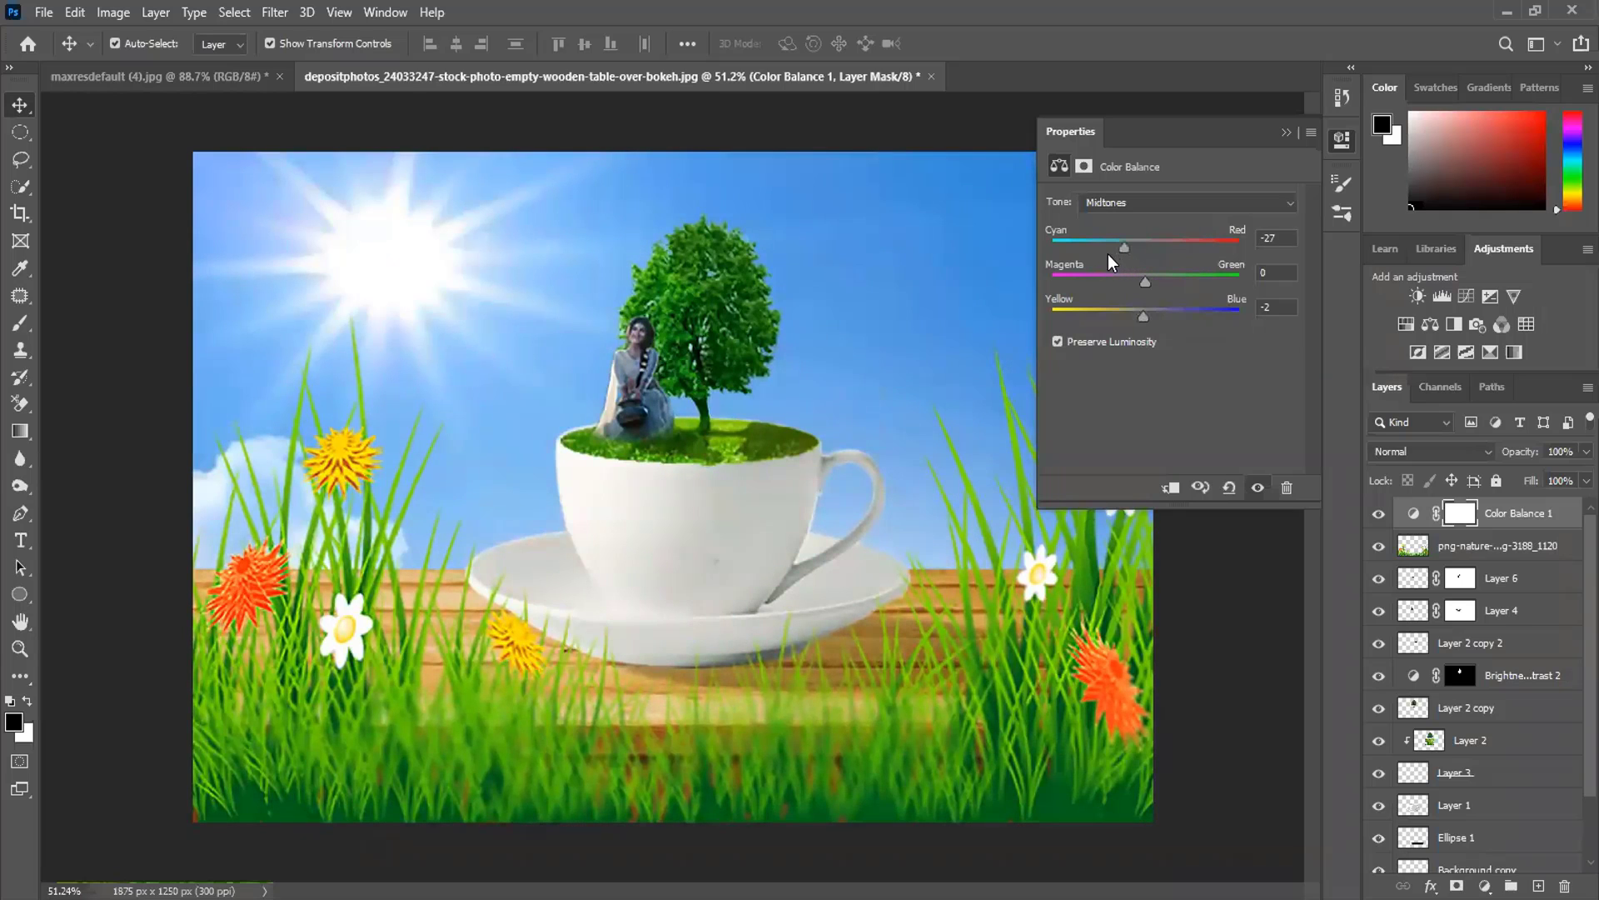
{"action": "left_click", "coordinate": [1117, 253]}
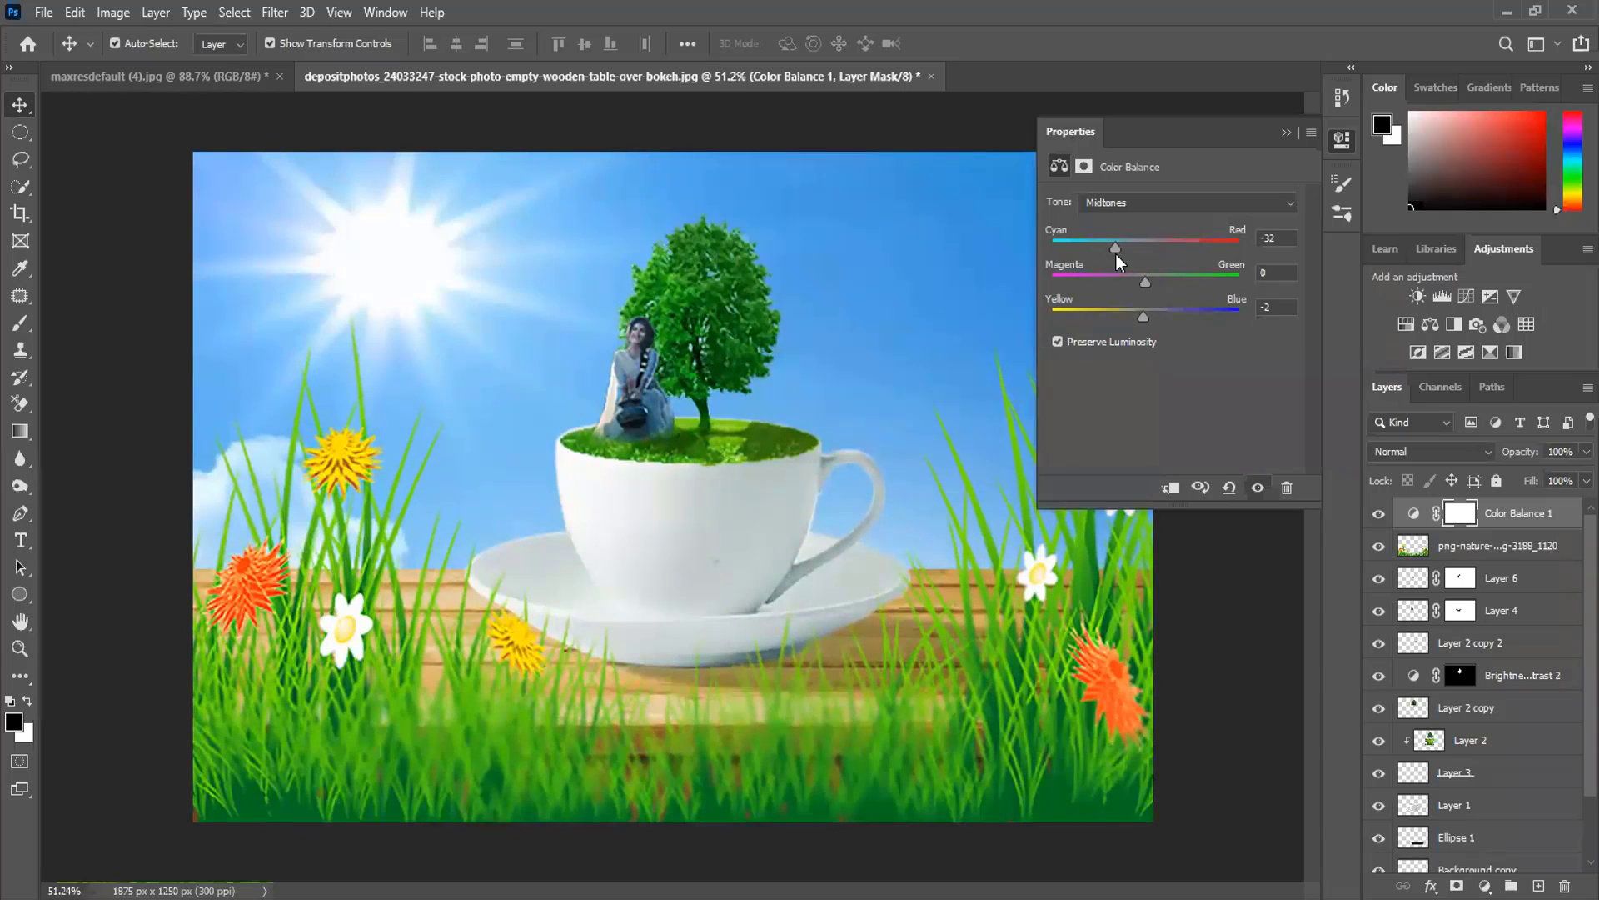
{"action": "mouse_move", "coordinate": [1146, 276]}
{"action": "left_mouse_down"}
{"action": "mouse_move", "coordinate": [1170, 277]}
{"action": "mouse_move", "coordinate": [1132, 276]}
{"action": "left_mouse_up"}
{"action": "left_click", "coordinate": [1133, 243]}
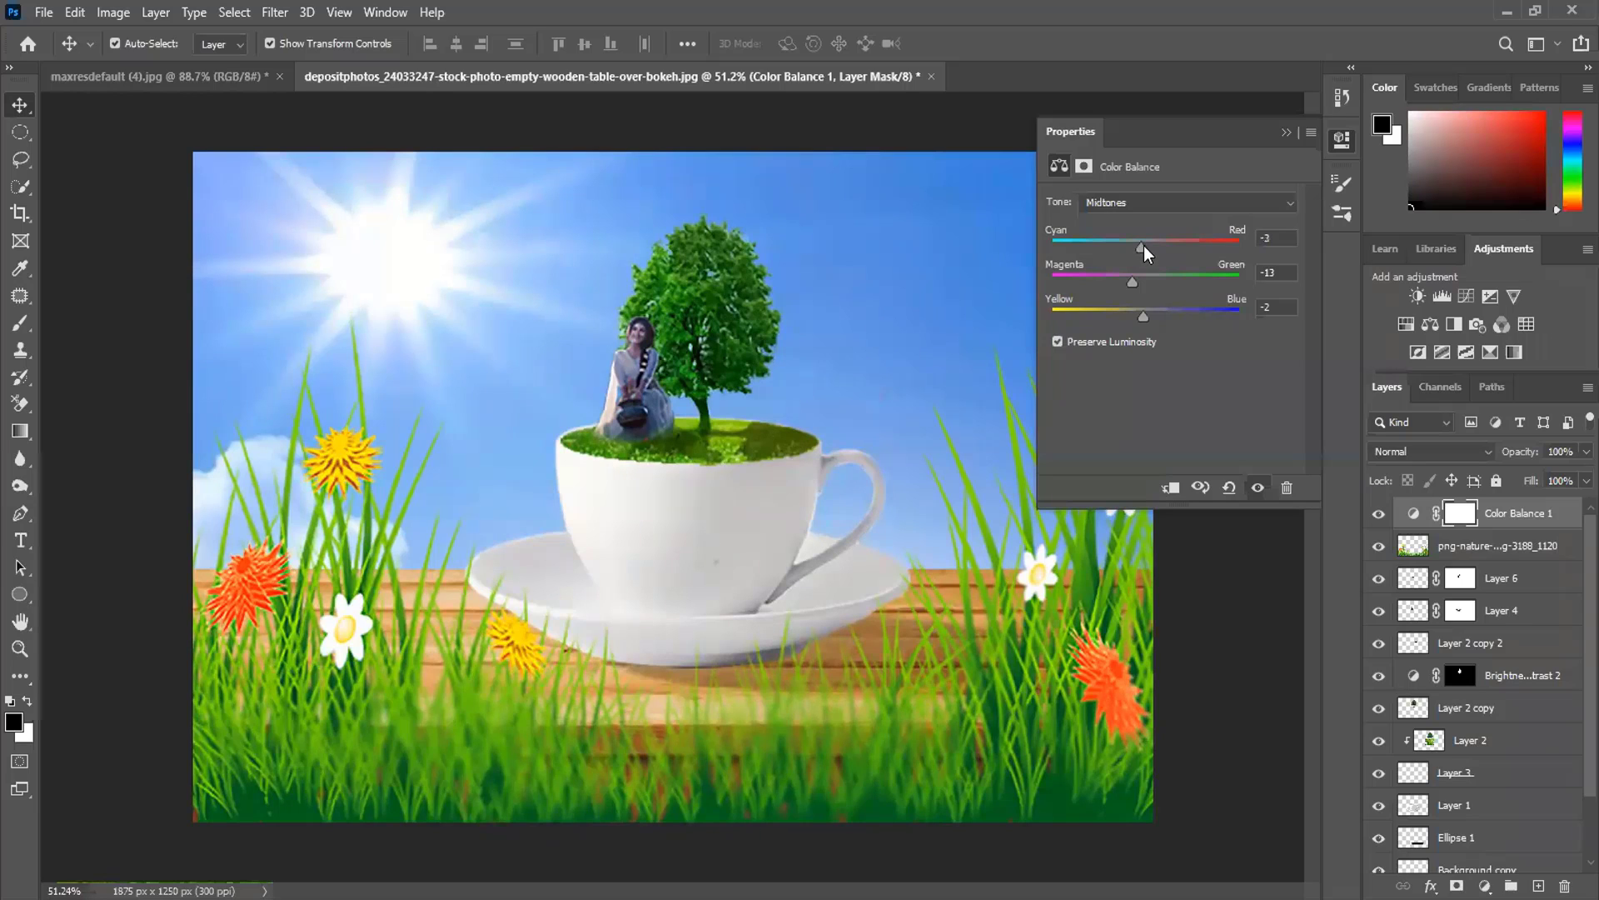
{"action": "left_click", "coordinate": [1283, 133]}
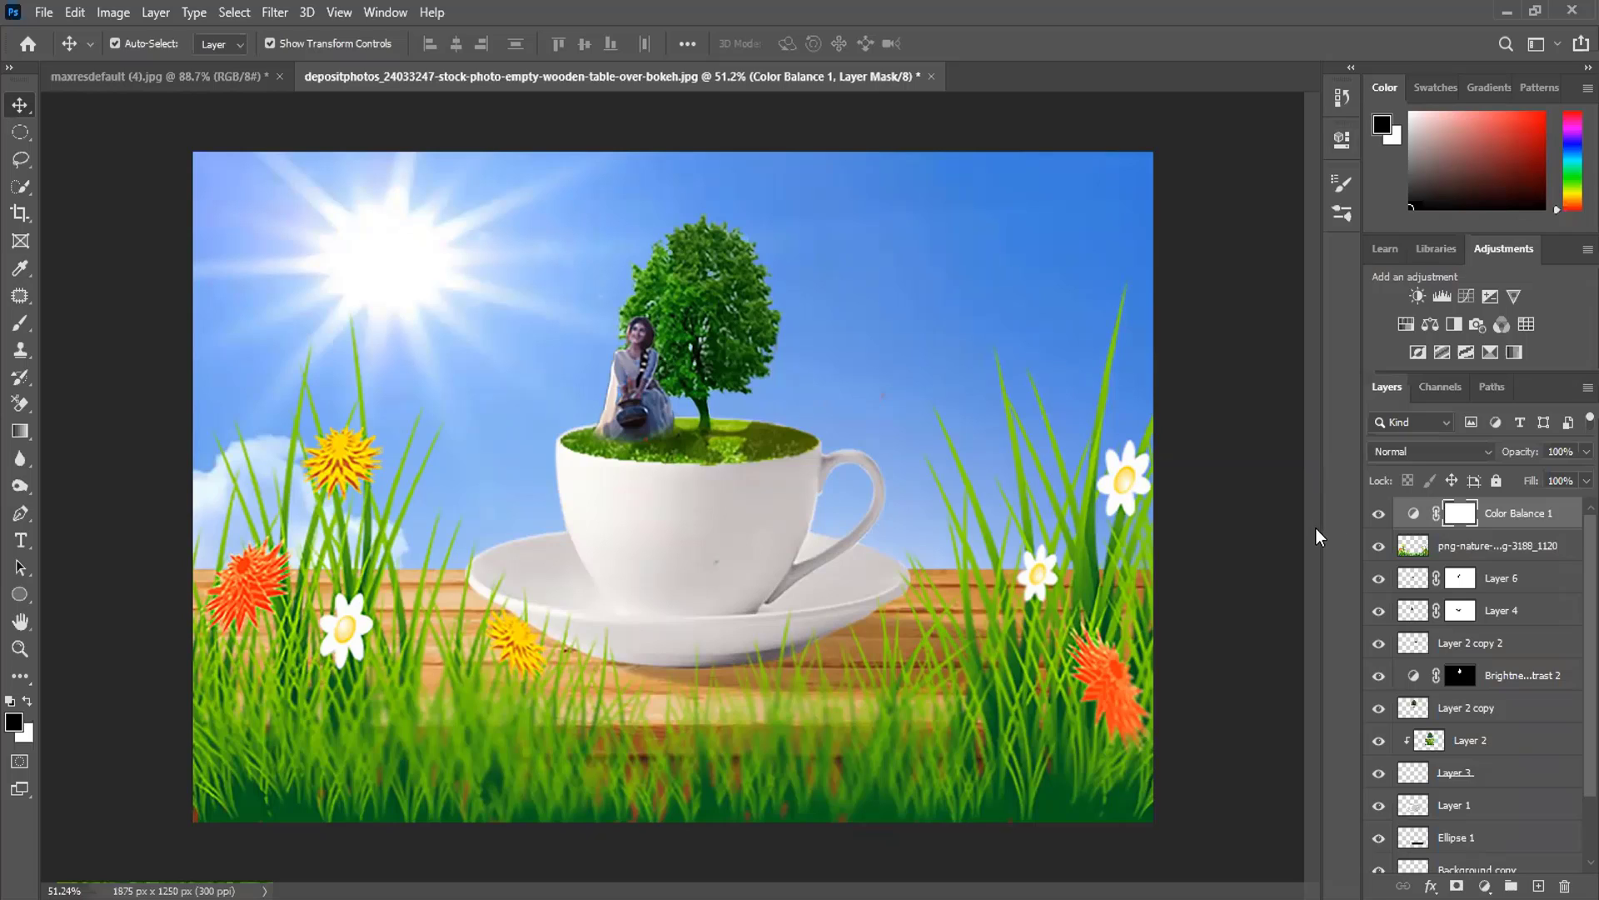
{"action": "left_click", "coordinate": [1490, 584]}
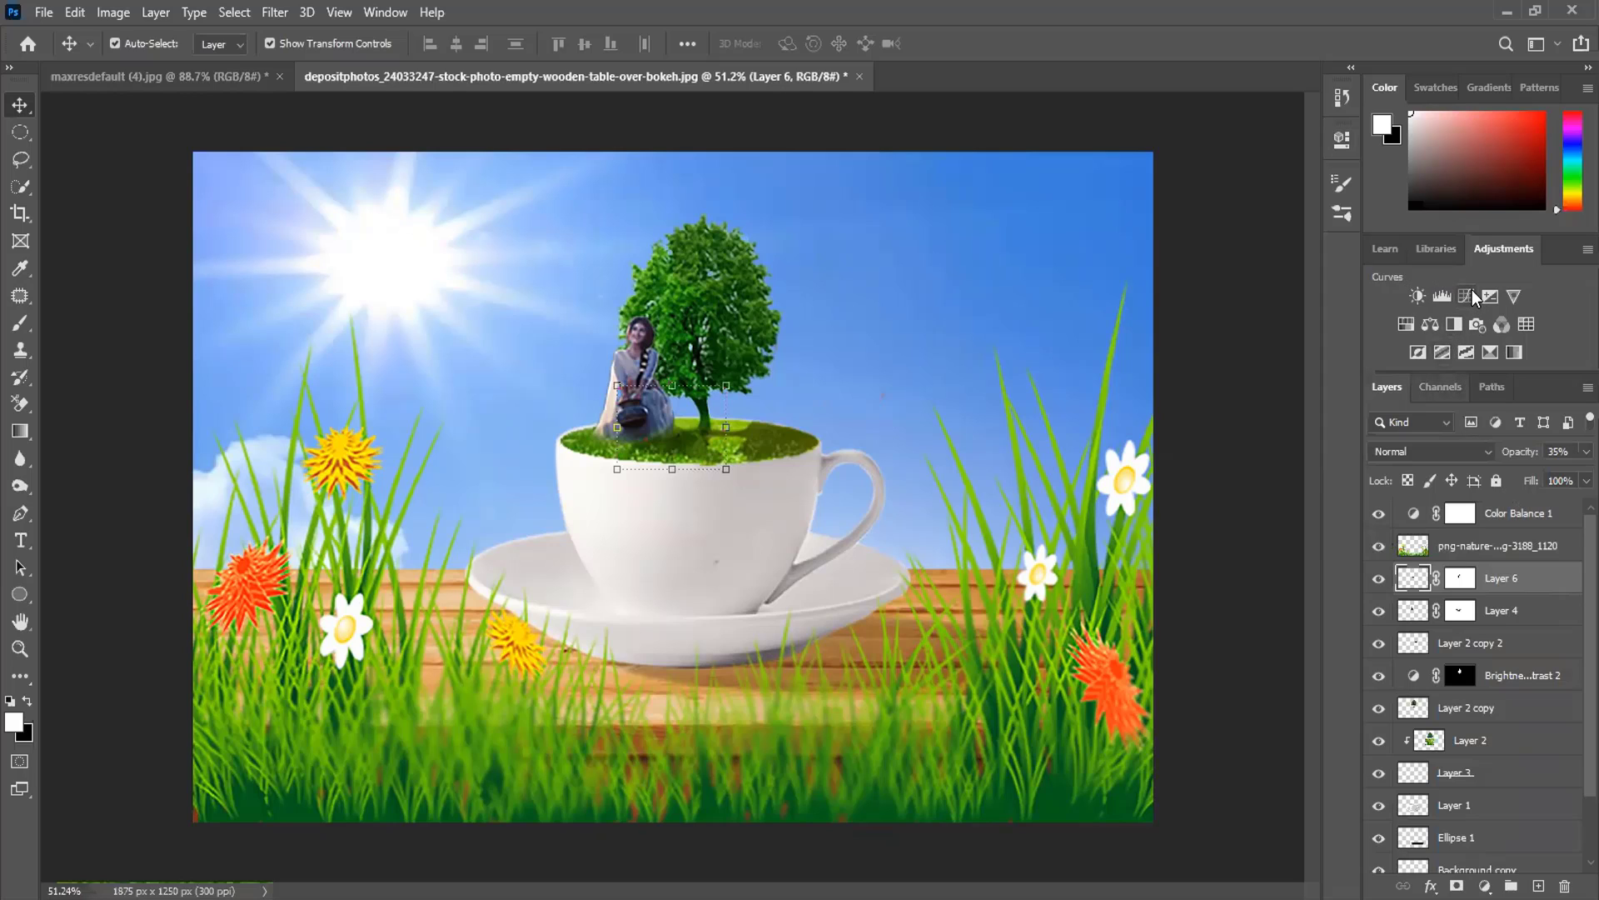
{"action": "left_click", "coordinate": [1460, 514]}
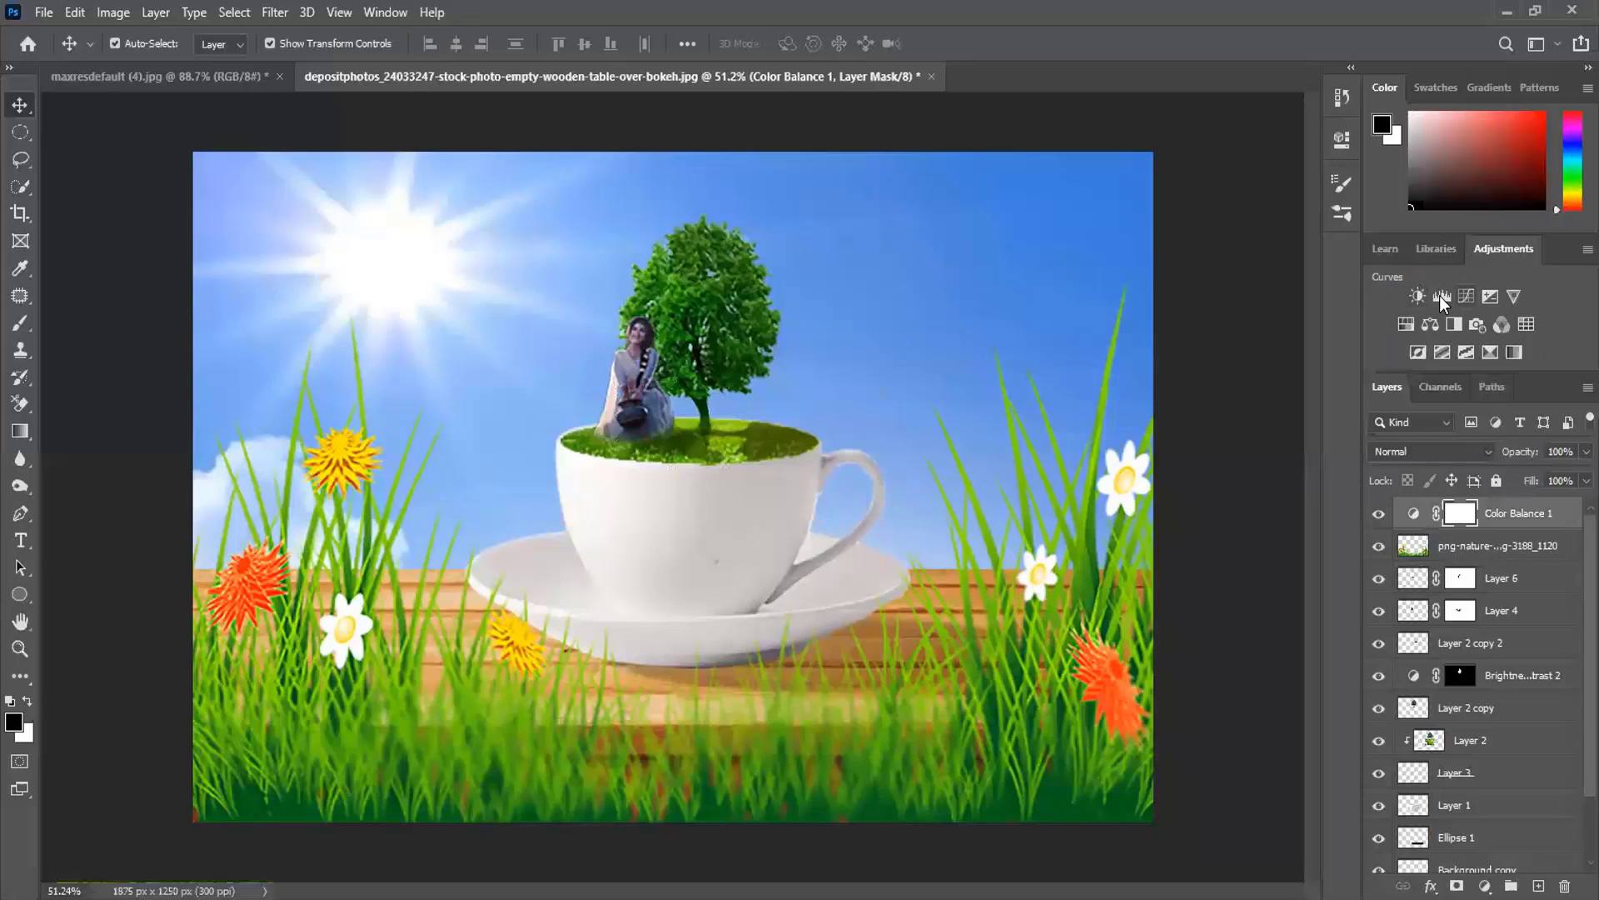
- Add a Curves layer above Color Balance 1 with a near-straight RGB curve midpoint
{"action": "left_click", "coordinate": [1467, 297]}
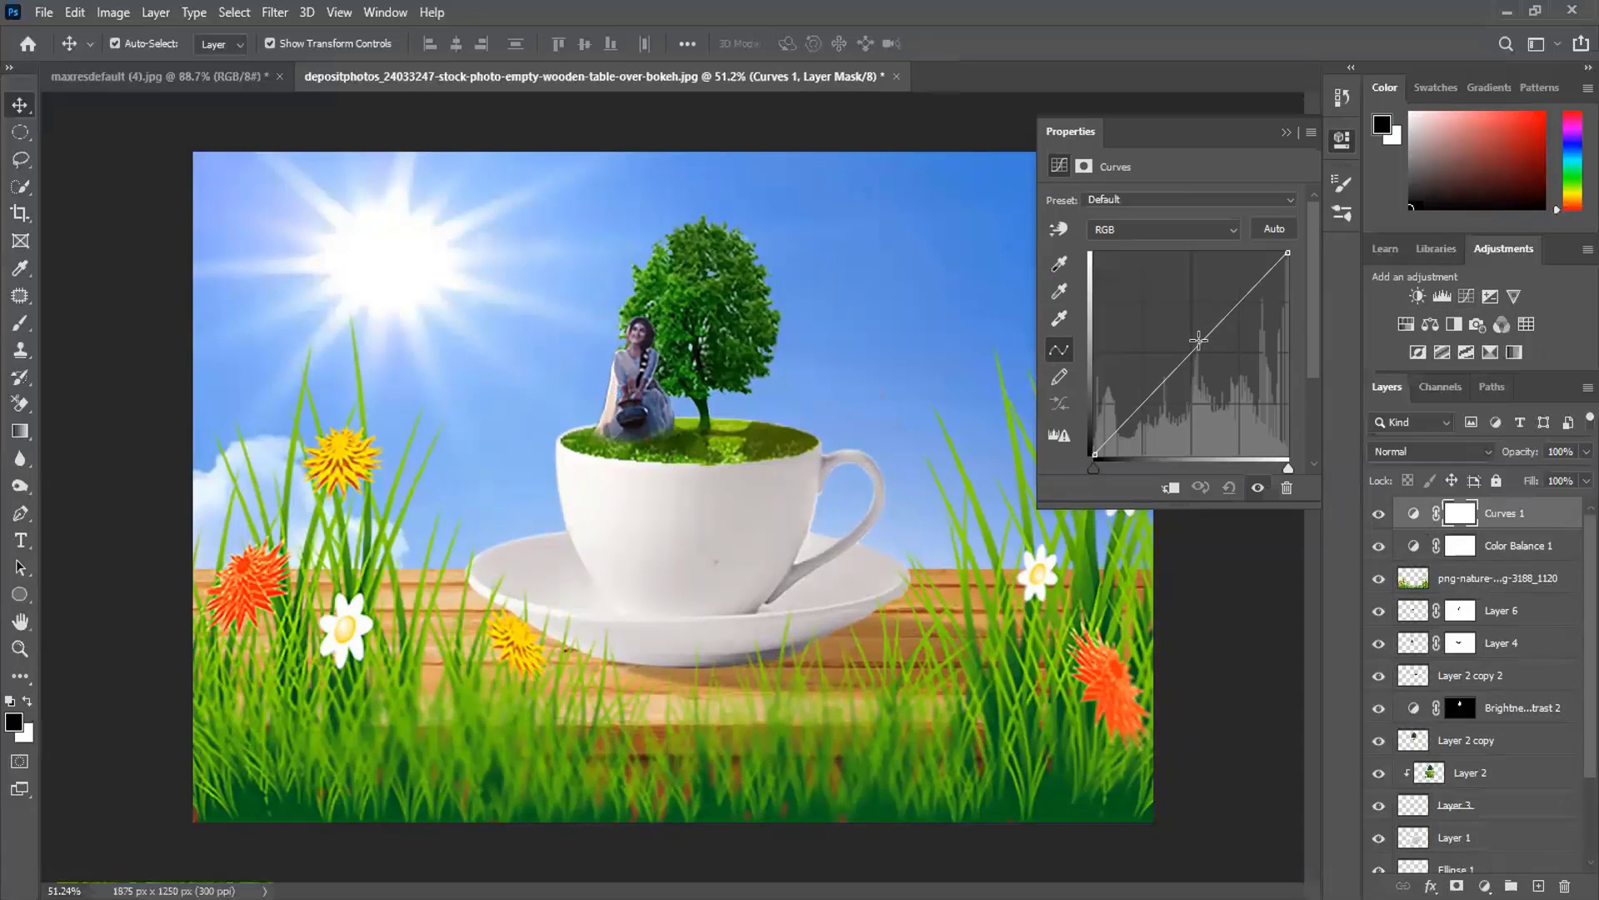
{"action": "left_click_drag", "start_coordinate": [1197, 340], "coordinate": [1219, 365]}
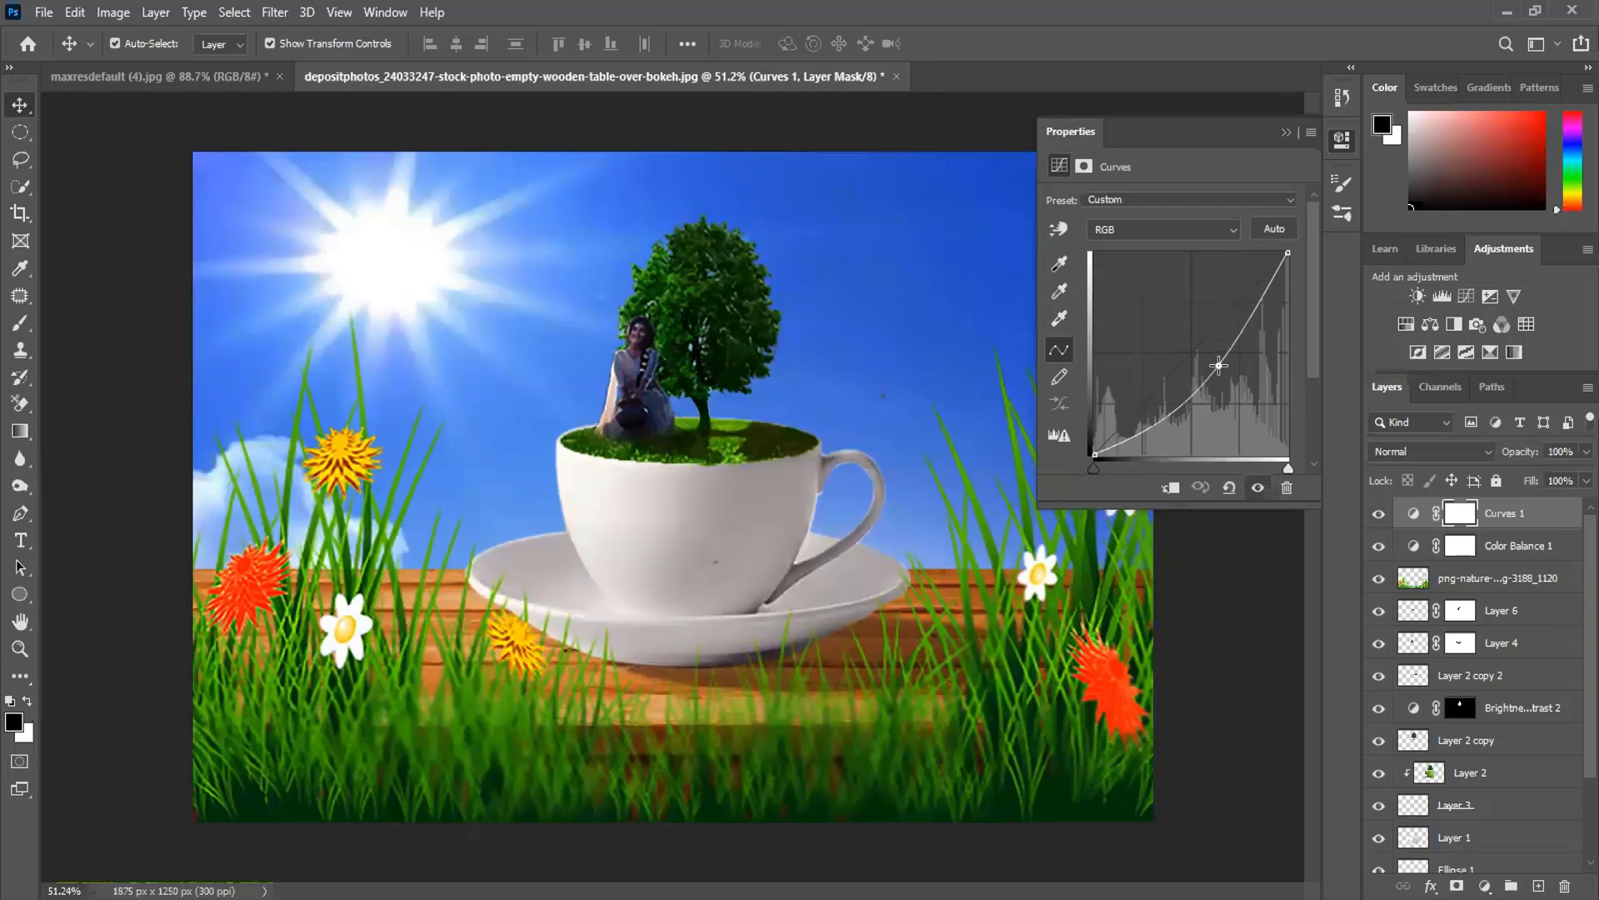
{"action": "left_click_drag", "start_coordinate": [1218, 365], "coordinate": [1197, 351]}
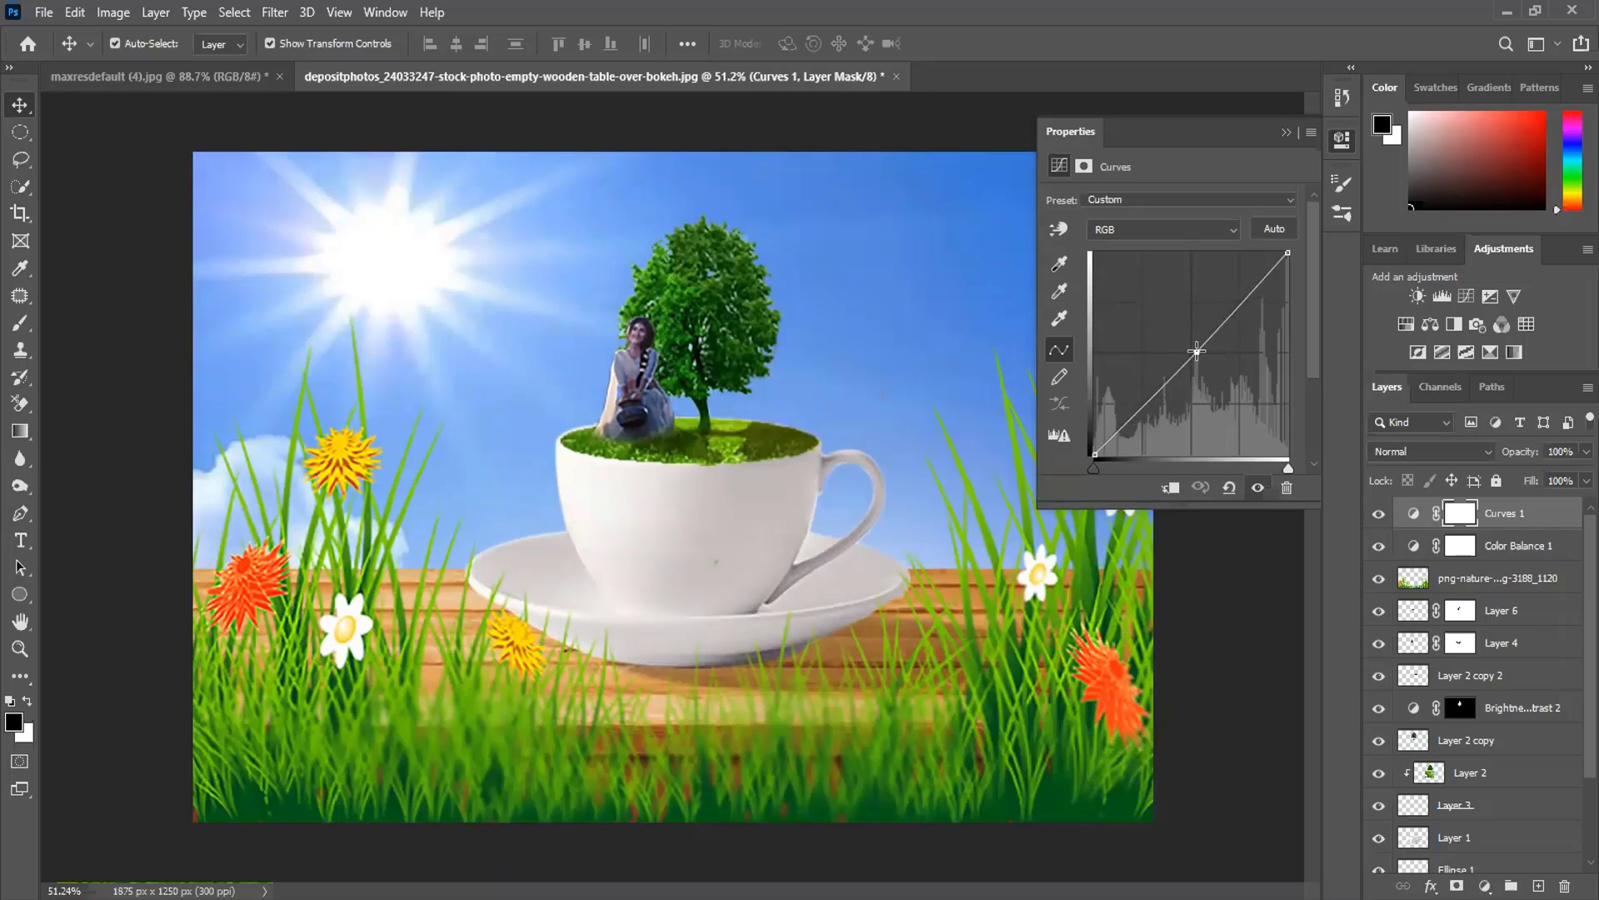
{"action": "left_click_drag", "start_coordinate": [1197, 351], "coordinate": [1195, 353]}
{"action": "left_click", "coordinate": [1233, 229]}
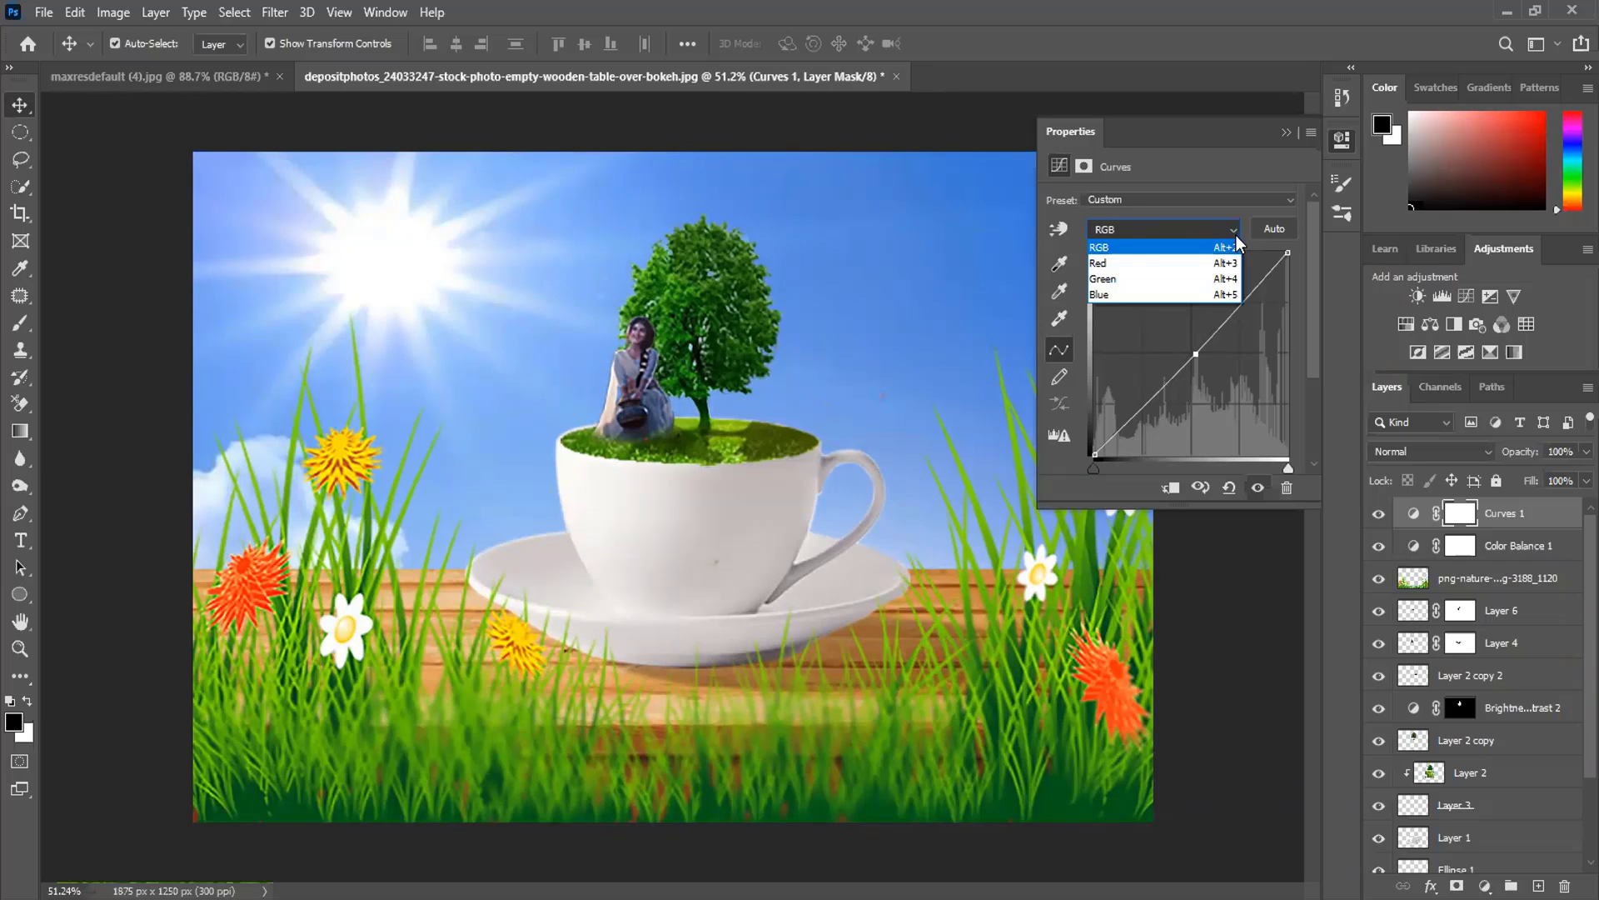
- Edit the Curves Red channel, adding a point then restoring it to a straight line
{"action": "left_click", "coordinate": [1196, 264]}
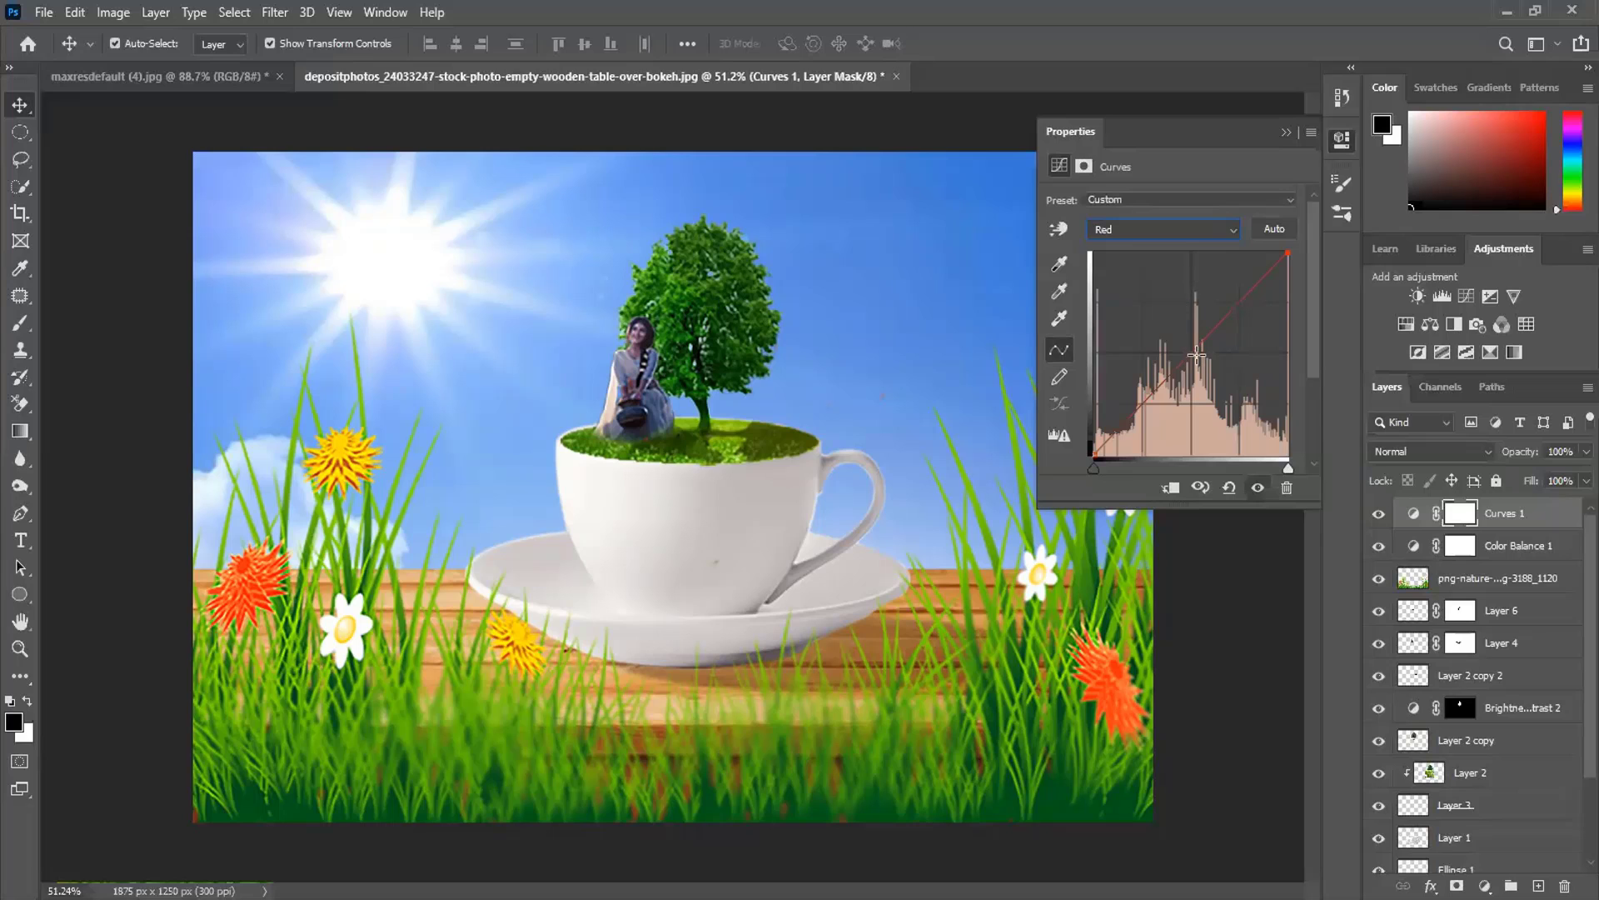
{"action": "left_click_drag", "start_coordinate": [1193, 353], "coordinate": [1169, 319]}
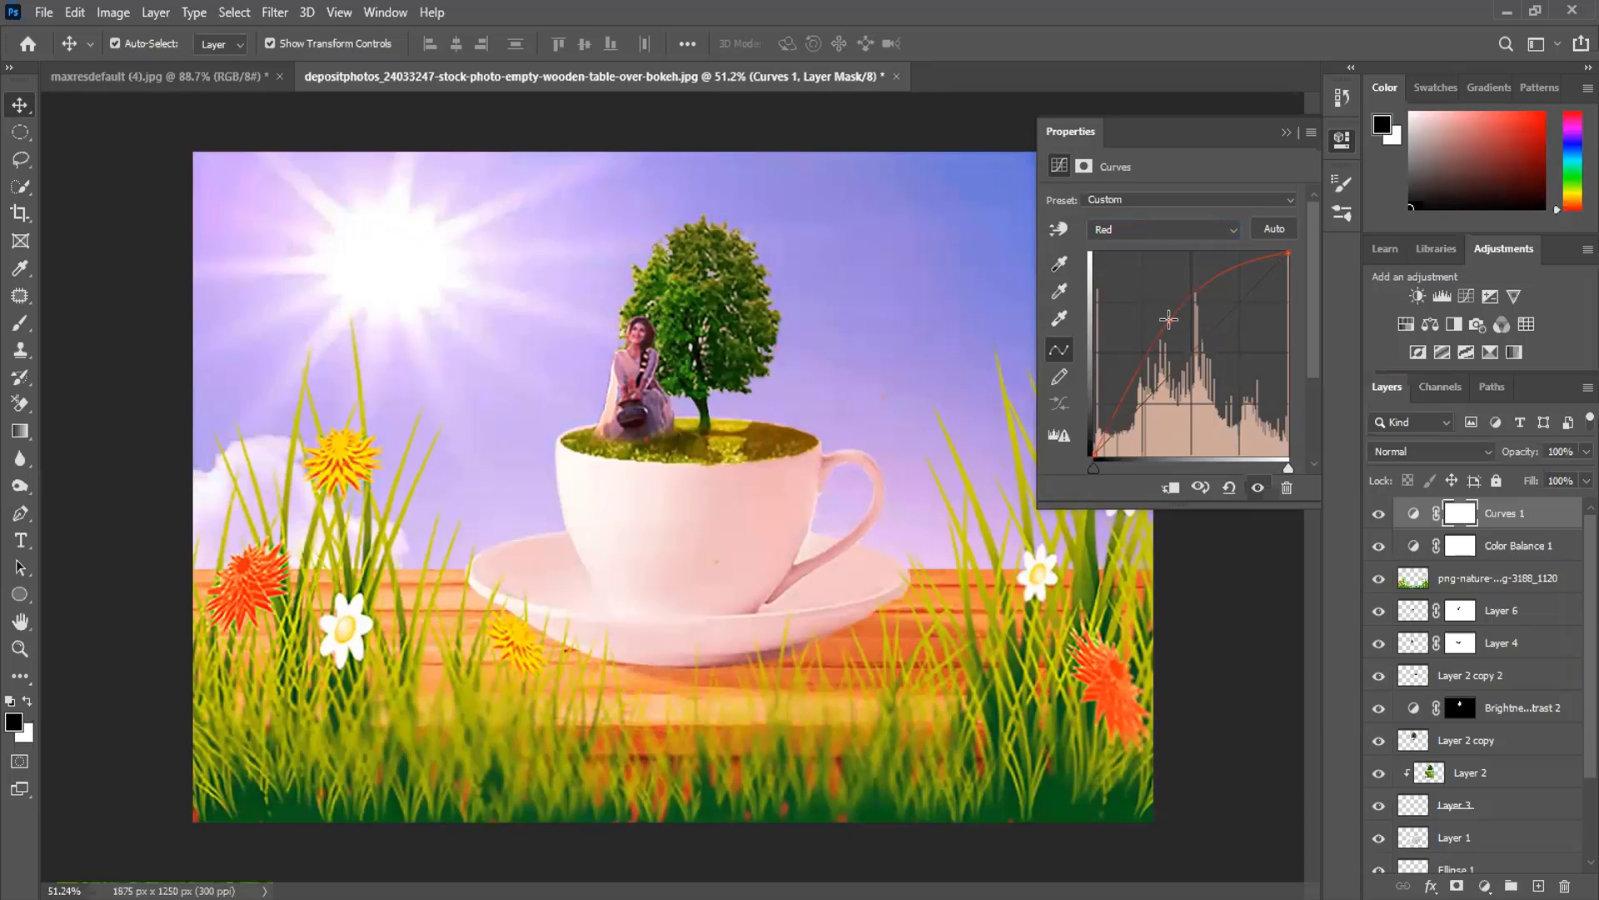
{"action": "left_click_drag", "start_coordinate": [1169, 319], "coordinate": [1187, 354]}
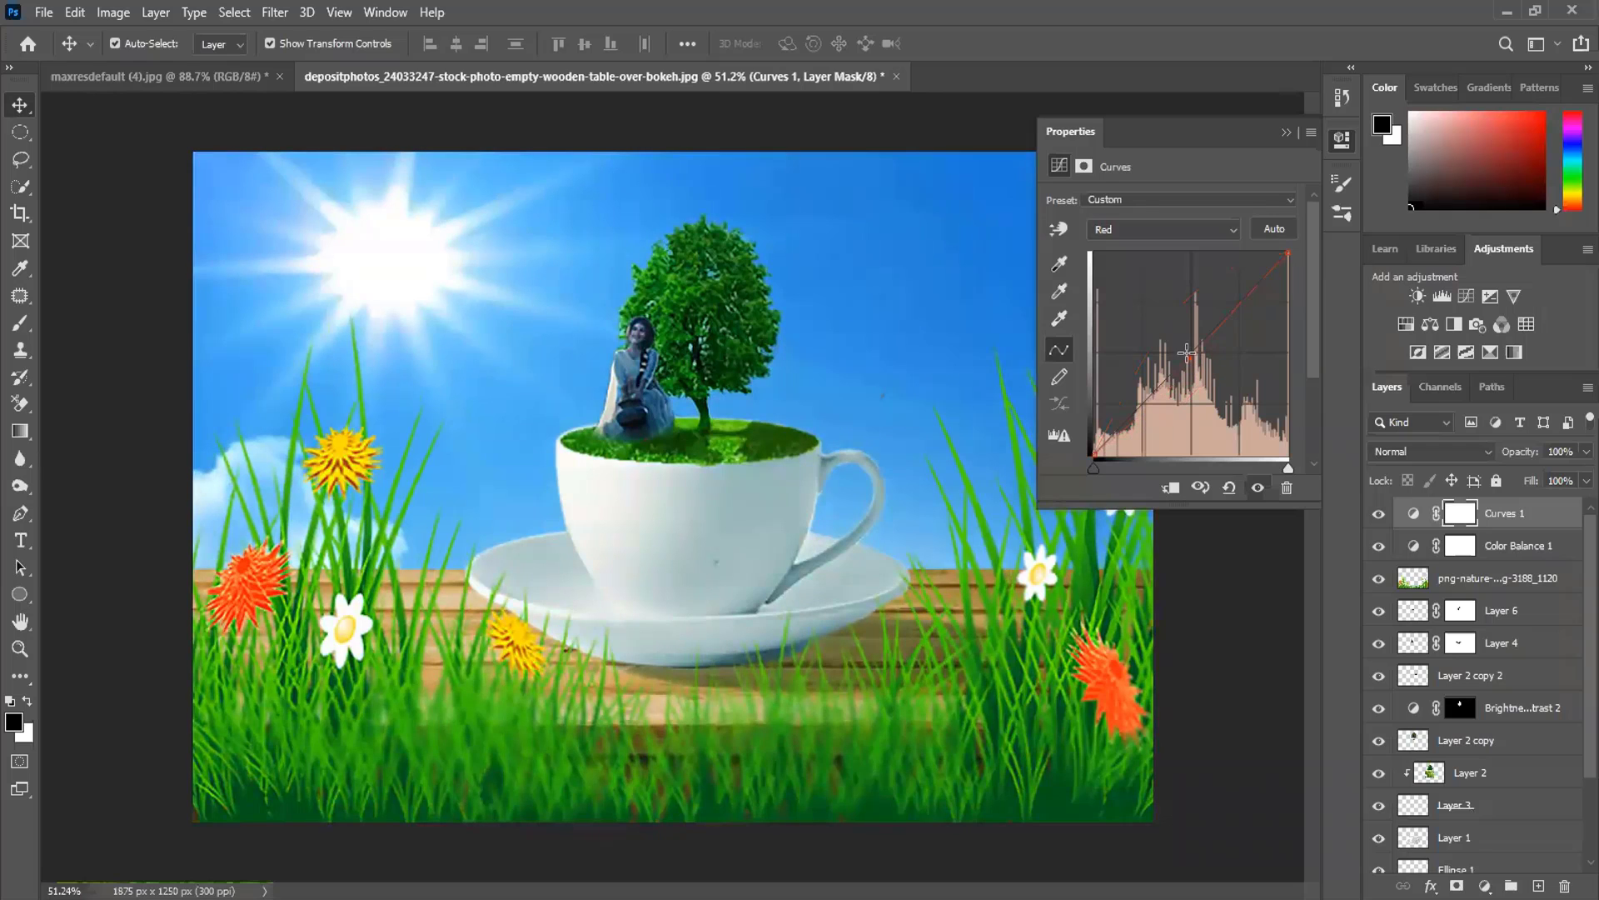
- Bend the Curves Green channel slightly below the diagonal
{"action": "left_click", "coordinate": [1231, 229]}
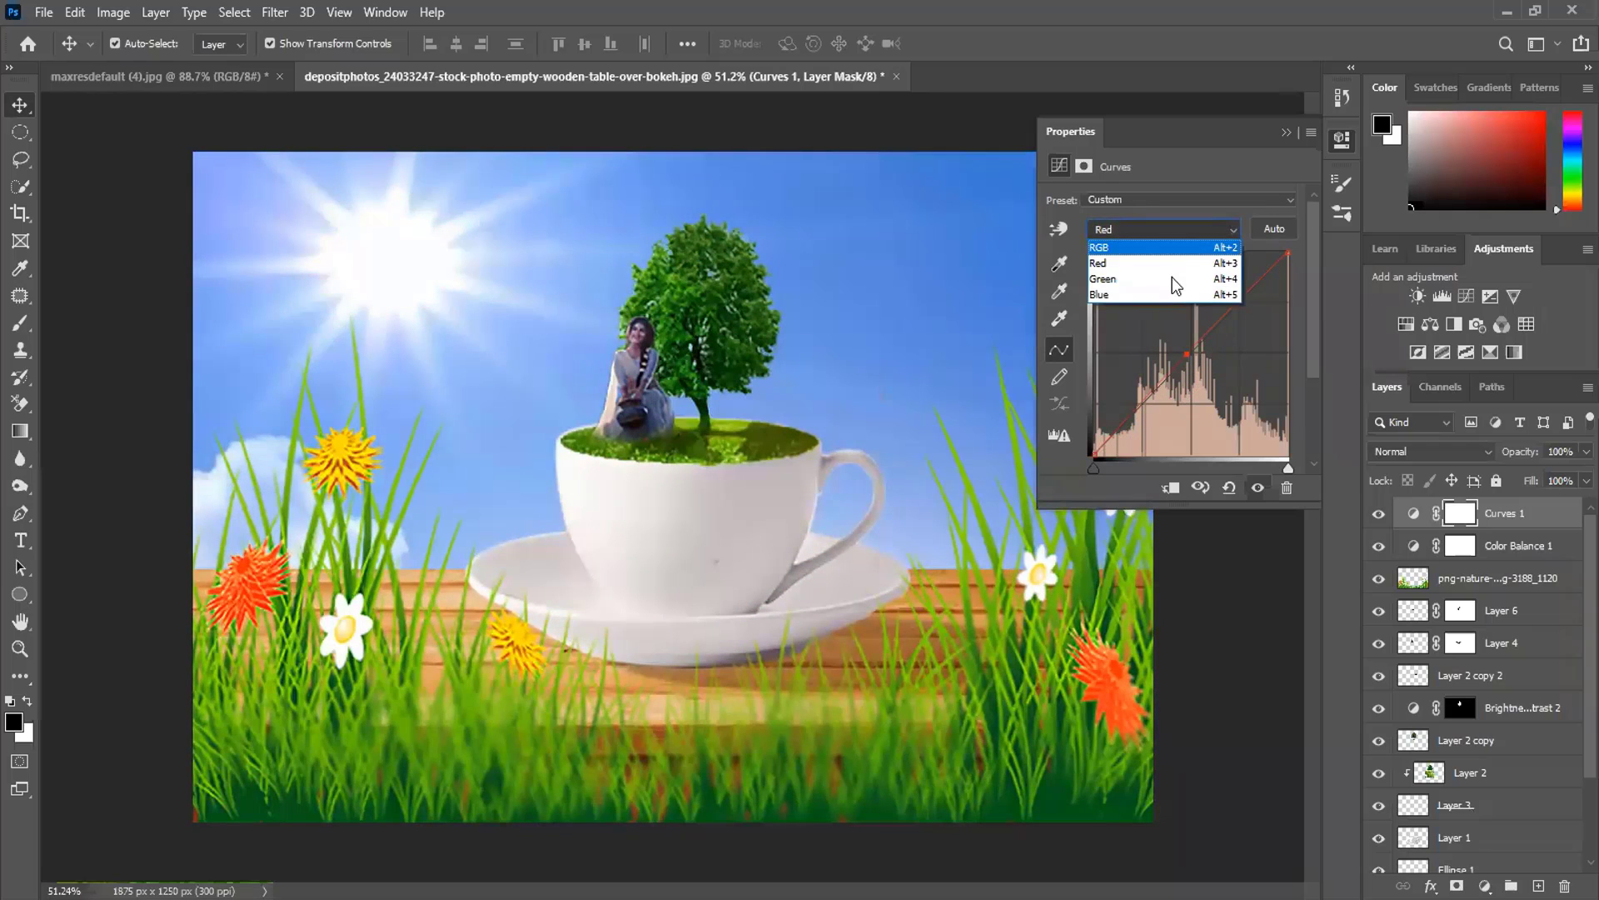
{"action": "left_click", "coordinate": [1171, 275]}
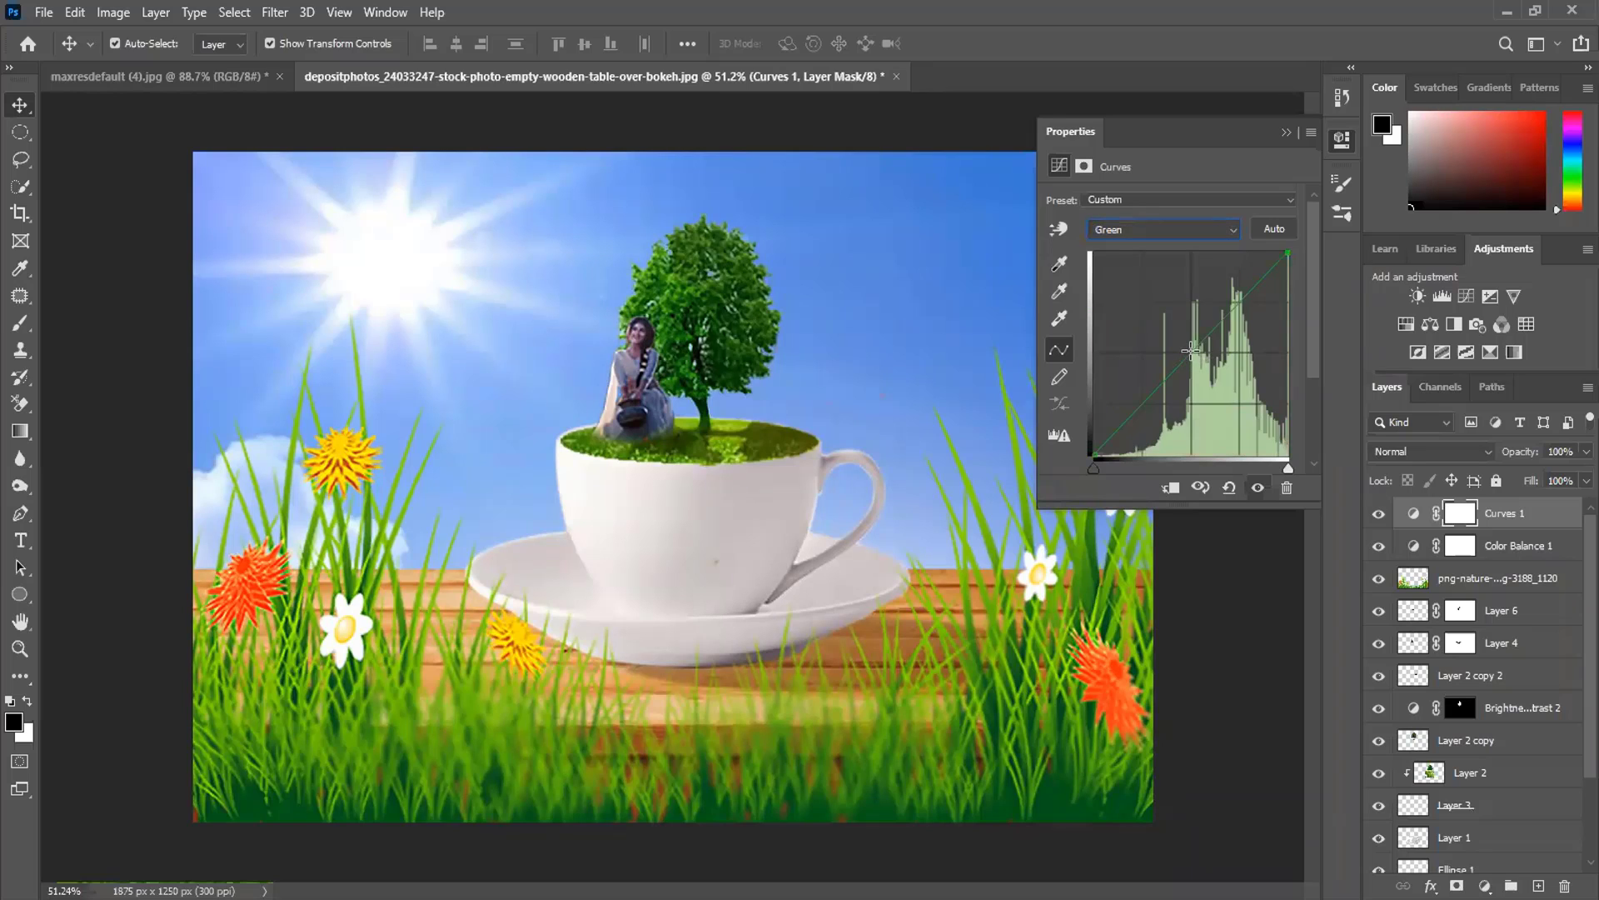
{"action": "left_click_drag", "start_coordinate": [1193, 353], "coordinate": [1212, 364]}
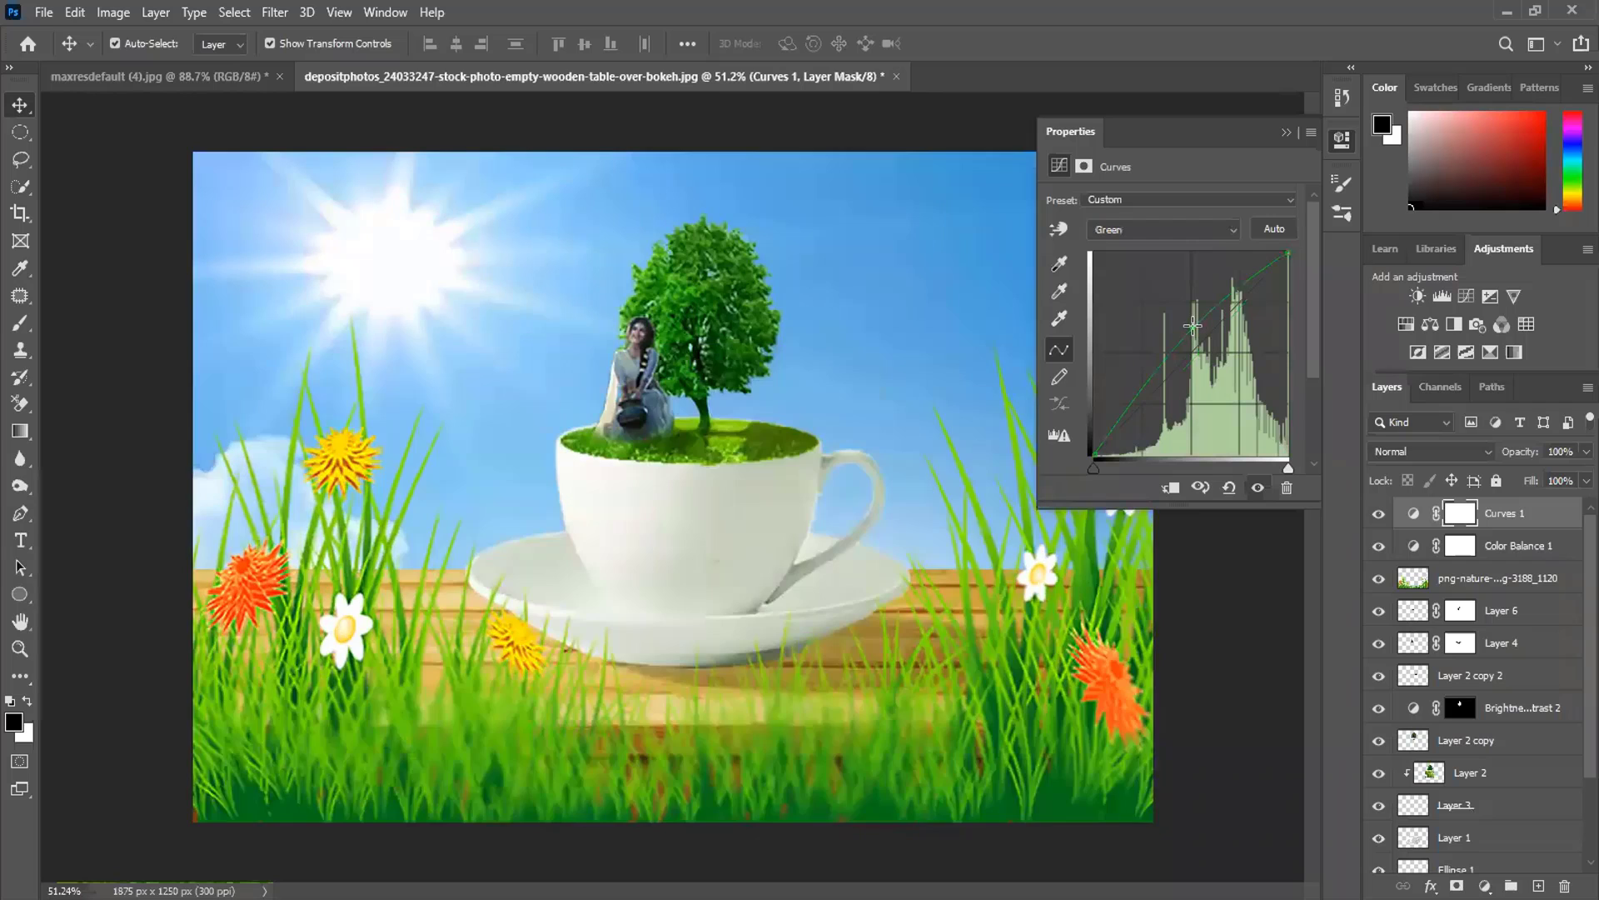
{"action": "left_click_drag", "start_coordinate": [1193, 326], "coordinate": [1198, 334]}
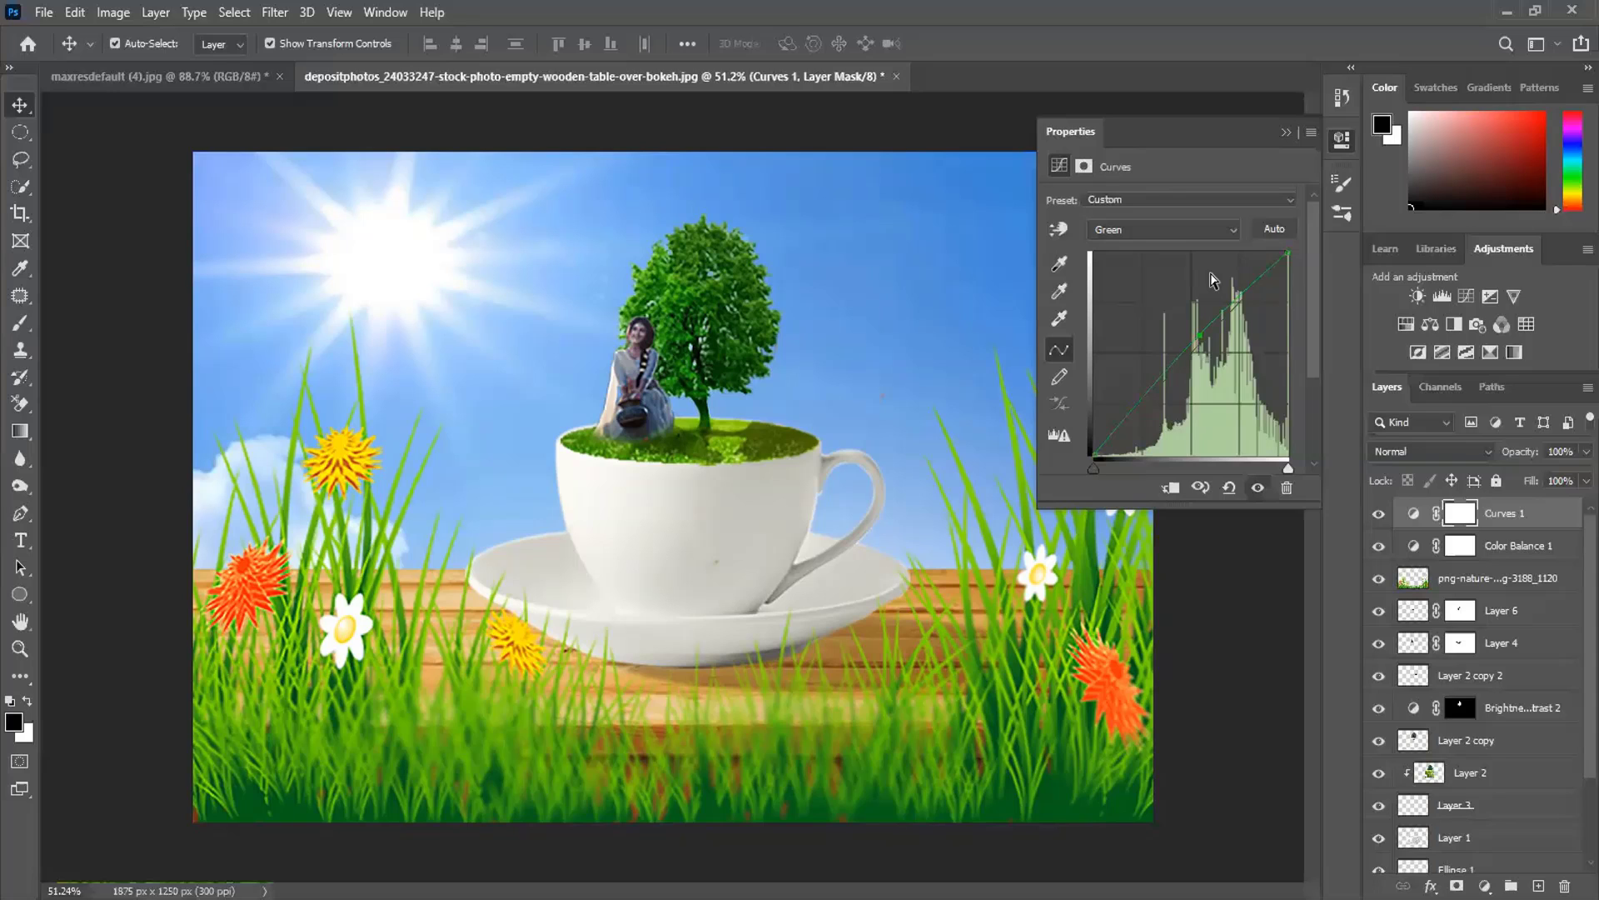
{"action": "left_click", "coordinate": [1287, 133]}
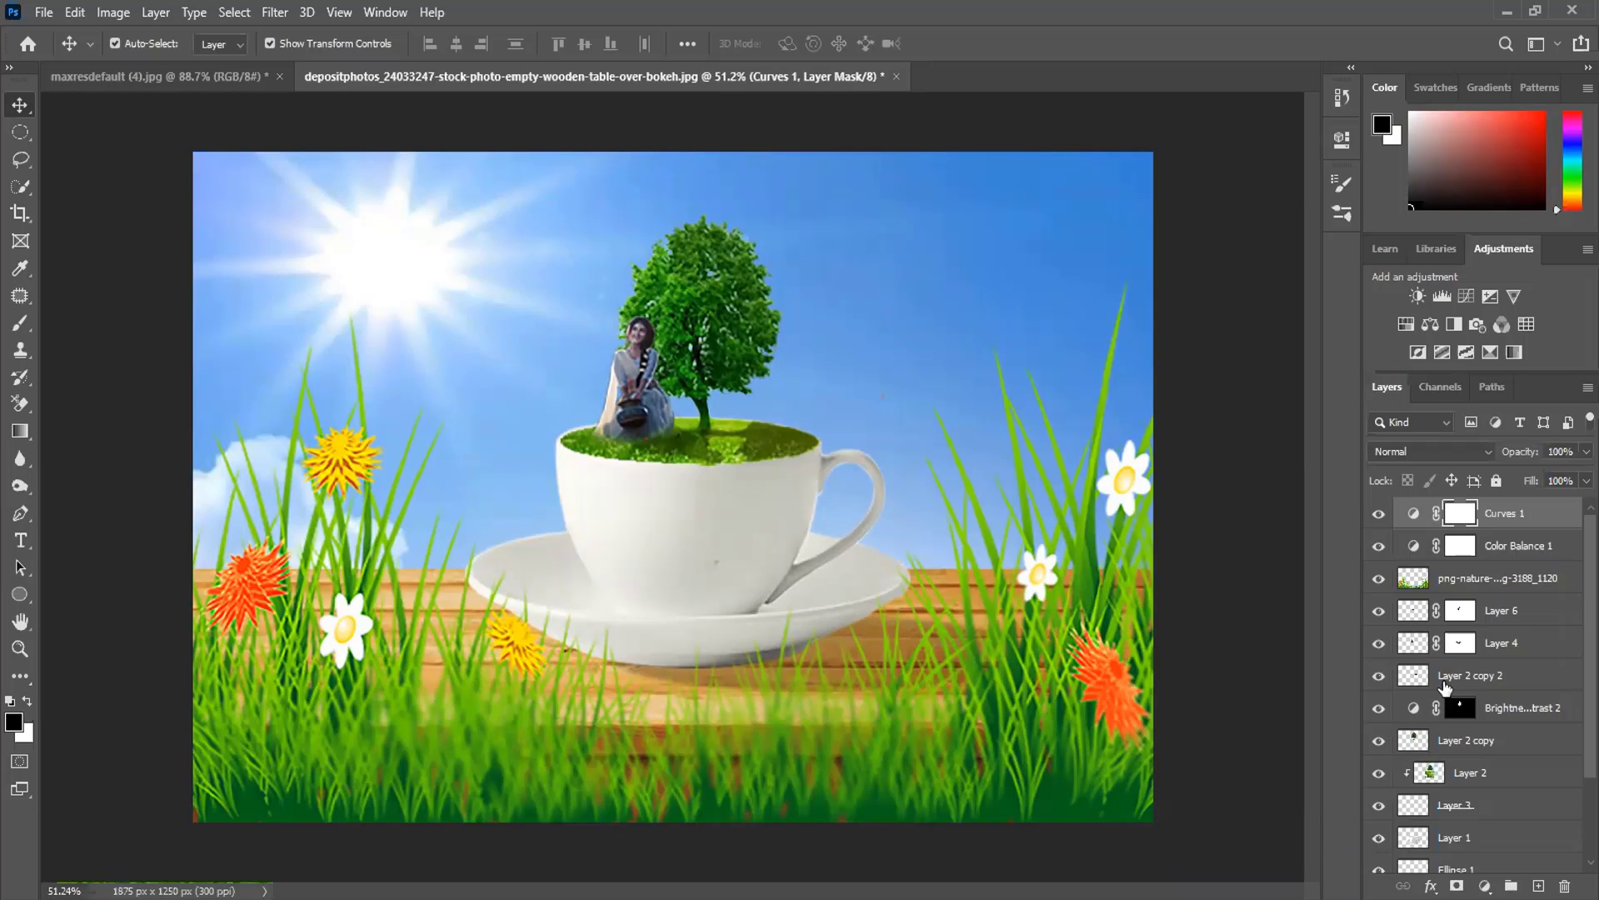
{"action": "left_click", "coordinate": [1381, 676]}
{"action": "left_click", "coordinate": [1380, 677]}
{"action": "left_click", "coordinate": [1374, 745]}
{"action": "left_click", "coordinate": [1372, 748]}
{"action": "left_click", "coordinate": [1374, 781]}
{"action": "left_click", "coordinate": [1376, 773]}
{"action": "left_click", "coordinate": [1379, 805]}
{"action": "left_click", "coordinate": [1379, 805]}
{"action": "left_click", "coordinate": [698, 546]}
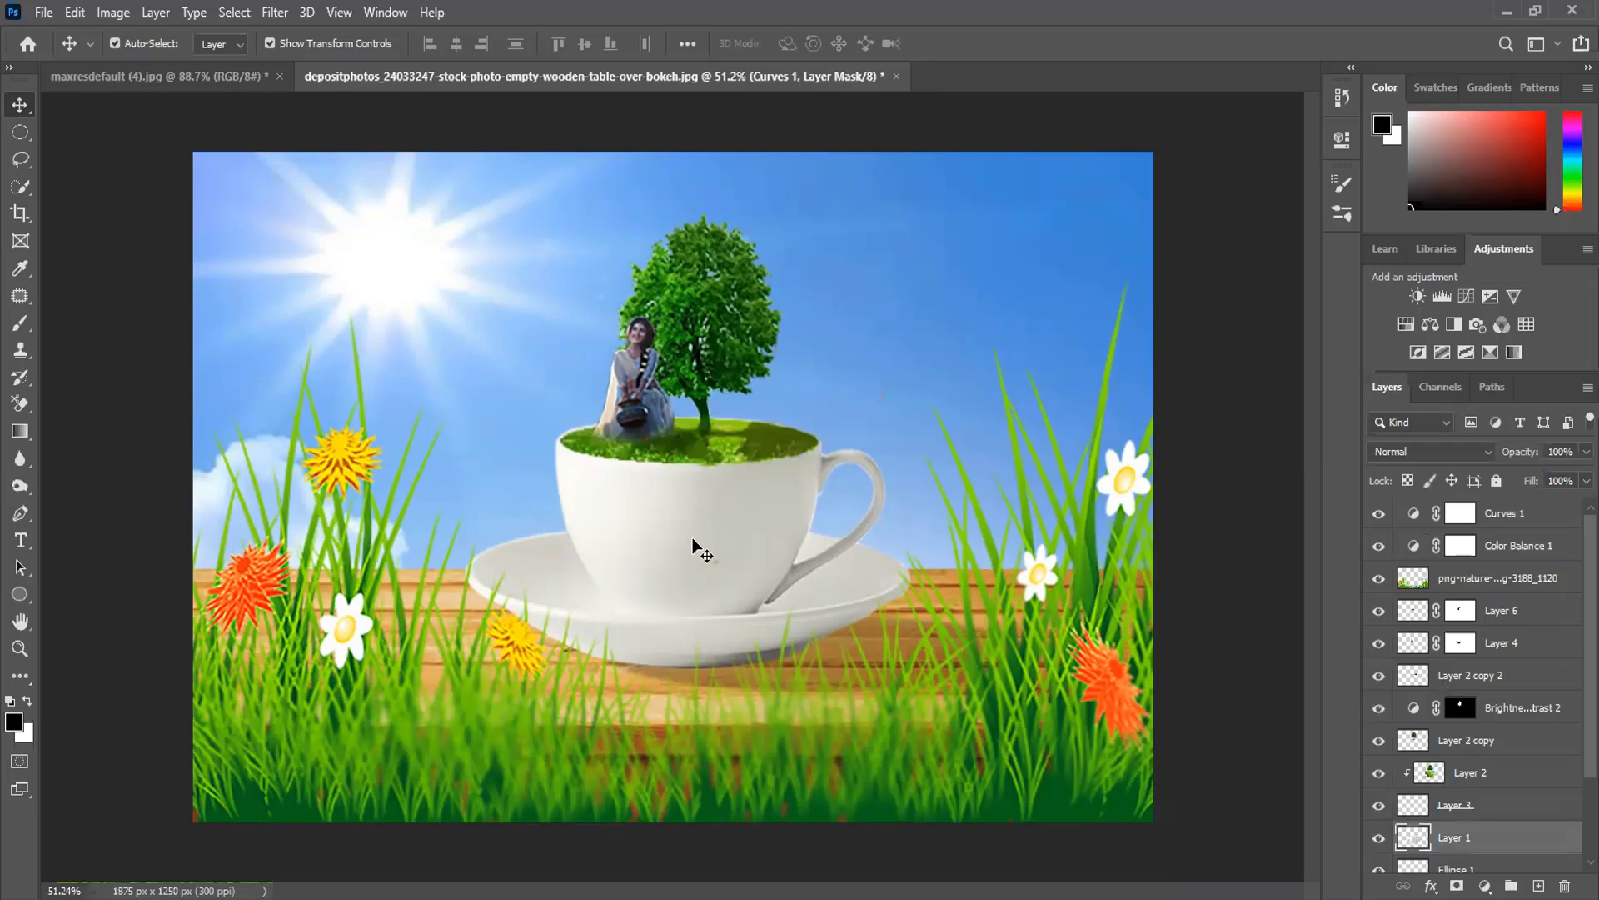
{"action": "left_click", "coordinate": [1378, 838]}
{"action": "left_click", "coordinate": [1376, 839]}
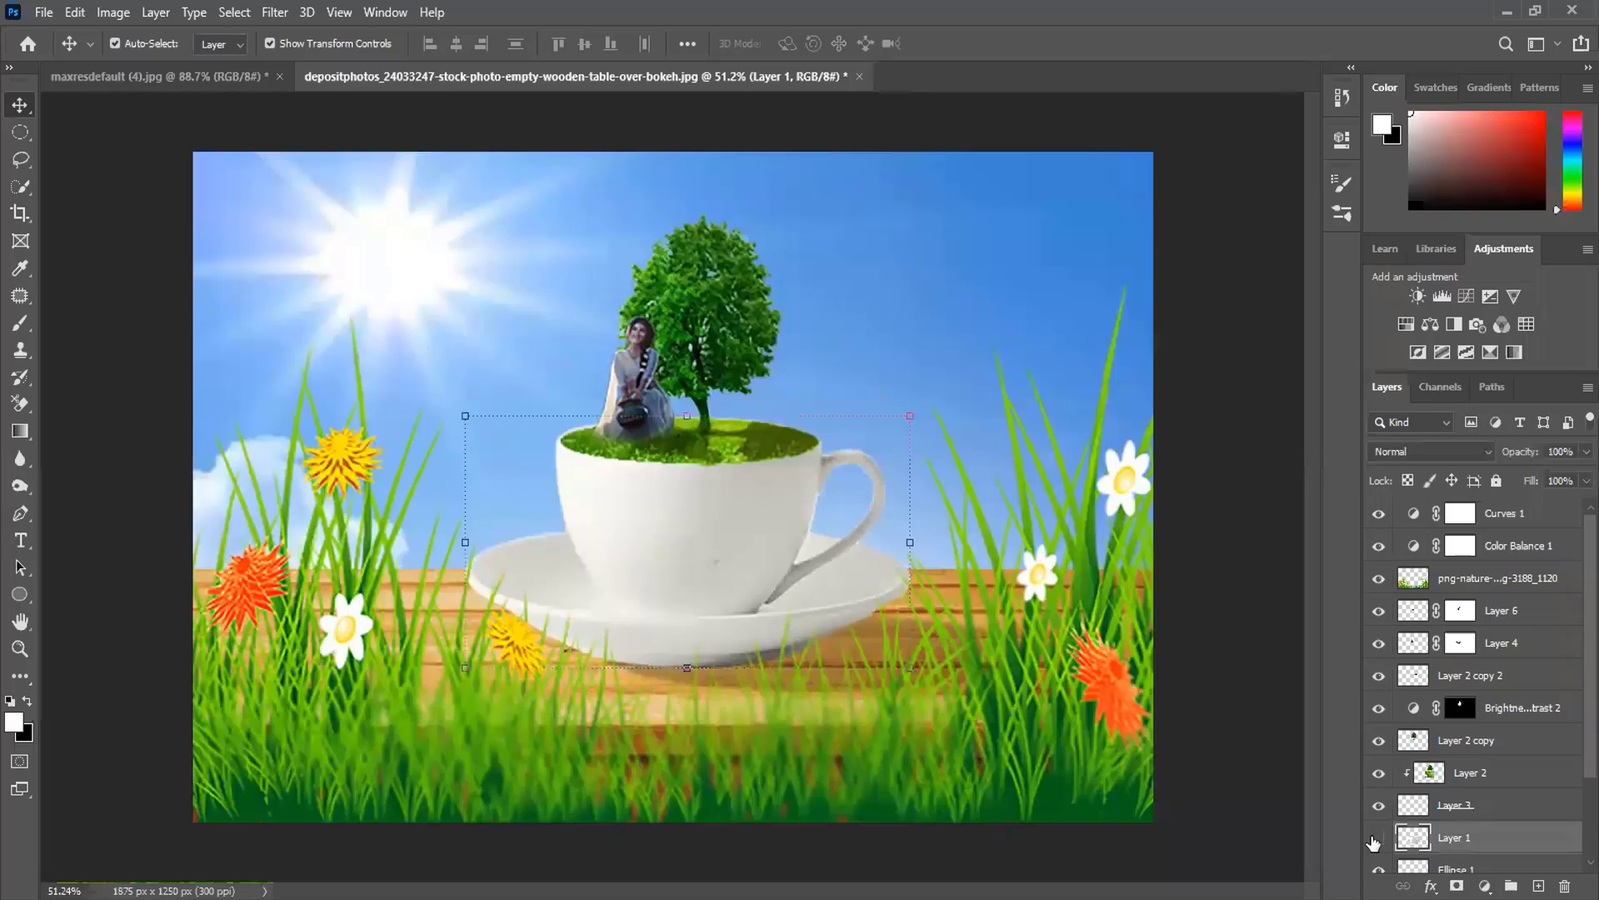
{"action": "left_click", "coordinate": [1377, 840]}
{"action": "left_click", "coordinate": [1378, 840]}
{"action": "left_click", "coordinate": [1378, 840]}
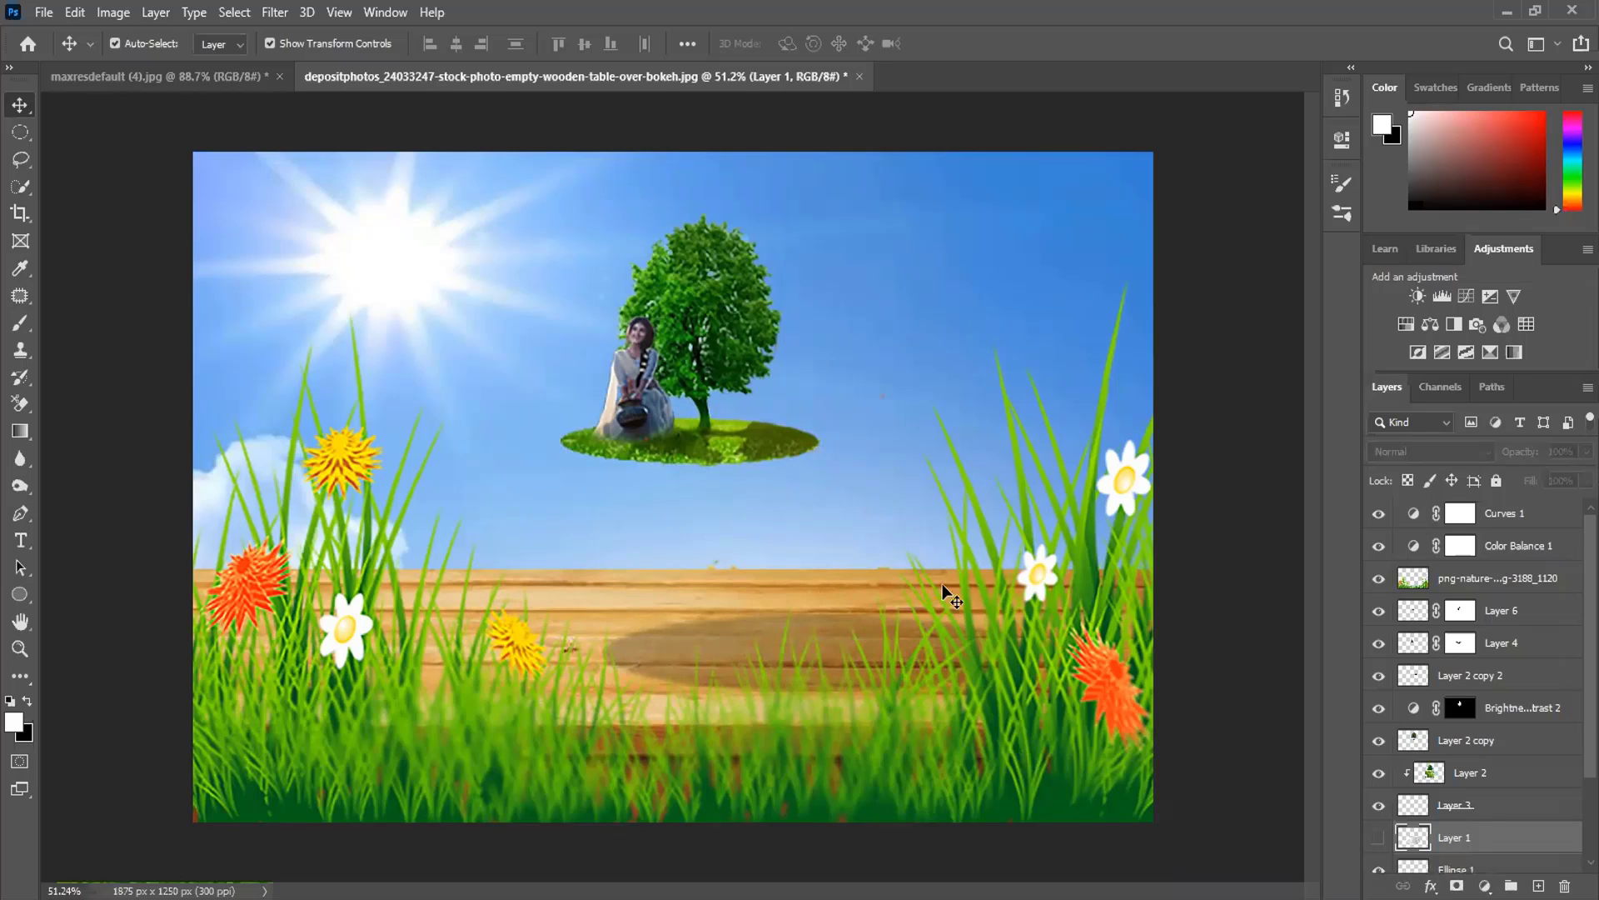
{"action": "left_click", "coordinate": [1379, 838]}
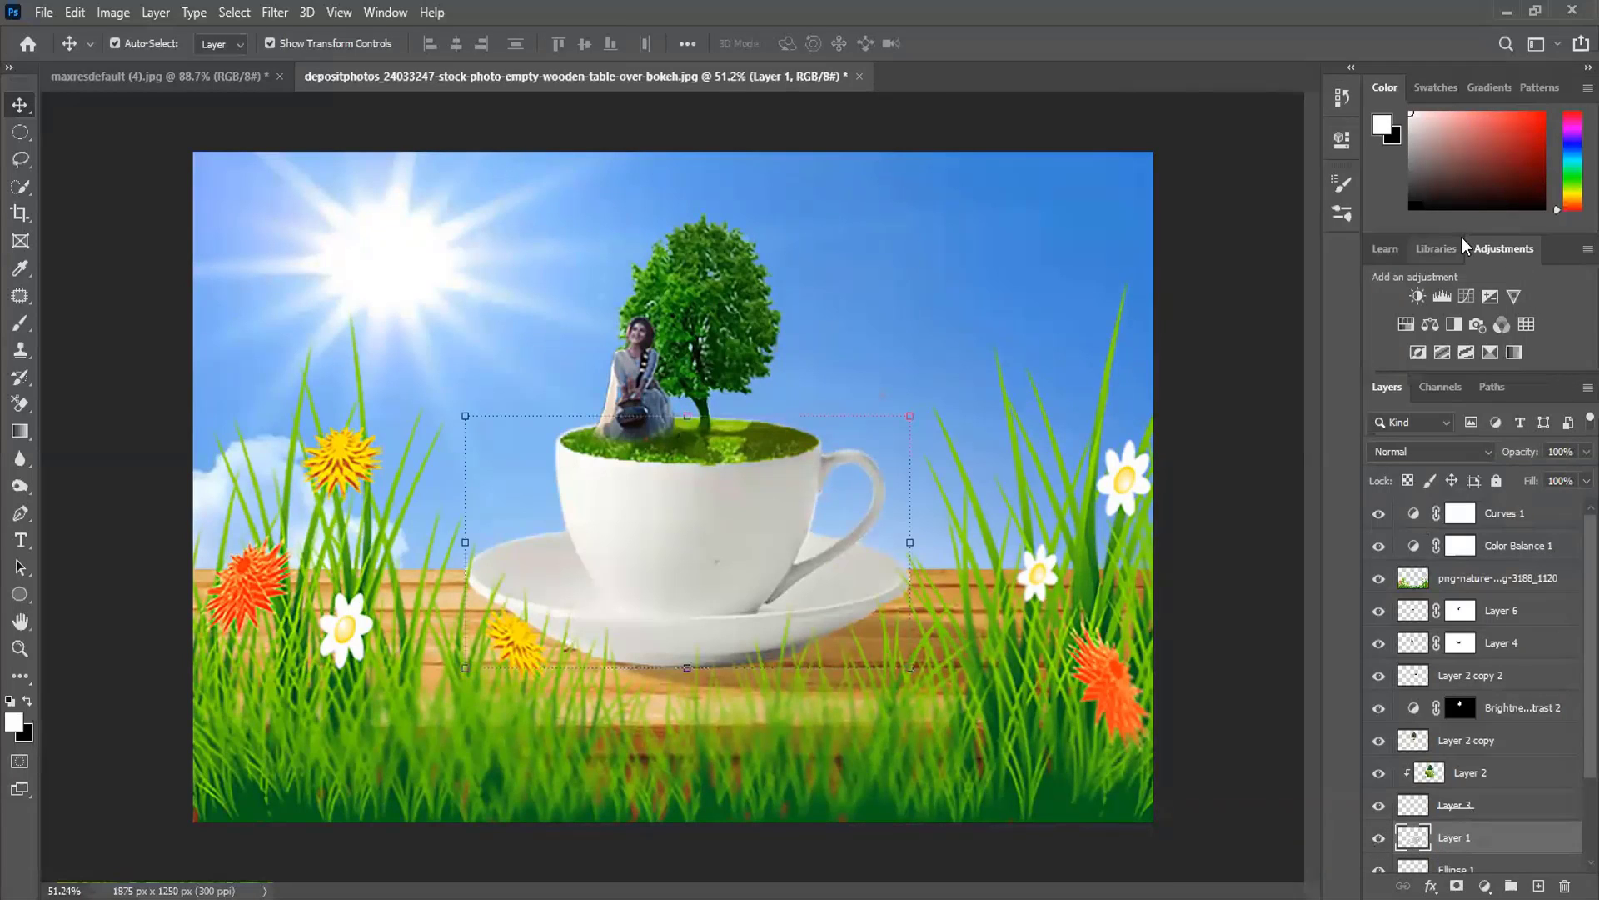
{"action": "left_click_drag", "start_coordinate": [1462, 237], "coordinate": [1462, 217]}
{"action": "scroll", "coordinate": [1525, 819], "scroll_direction": "down", "scroll_amount": 3}
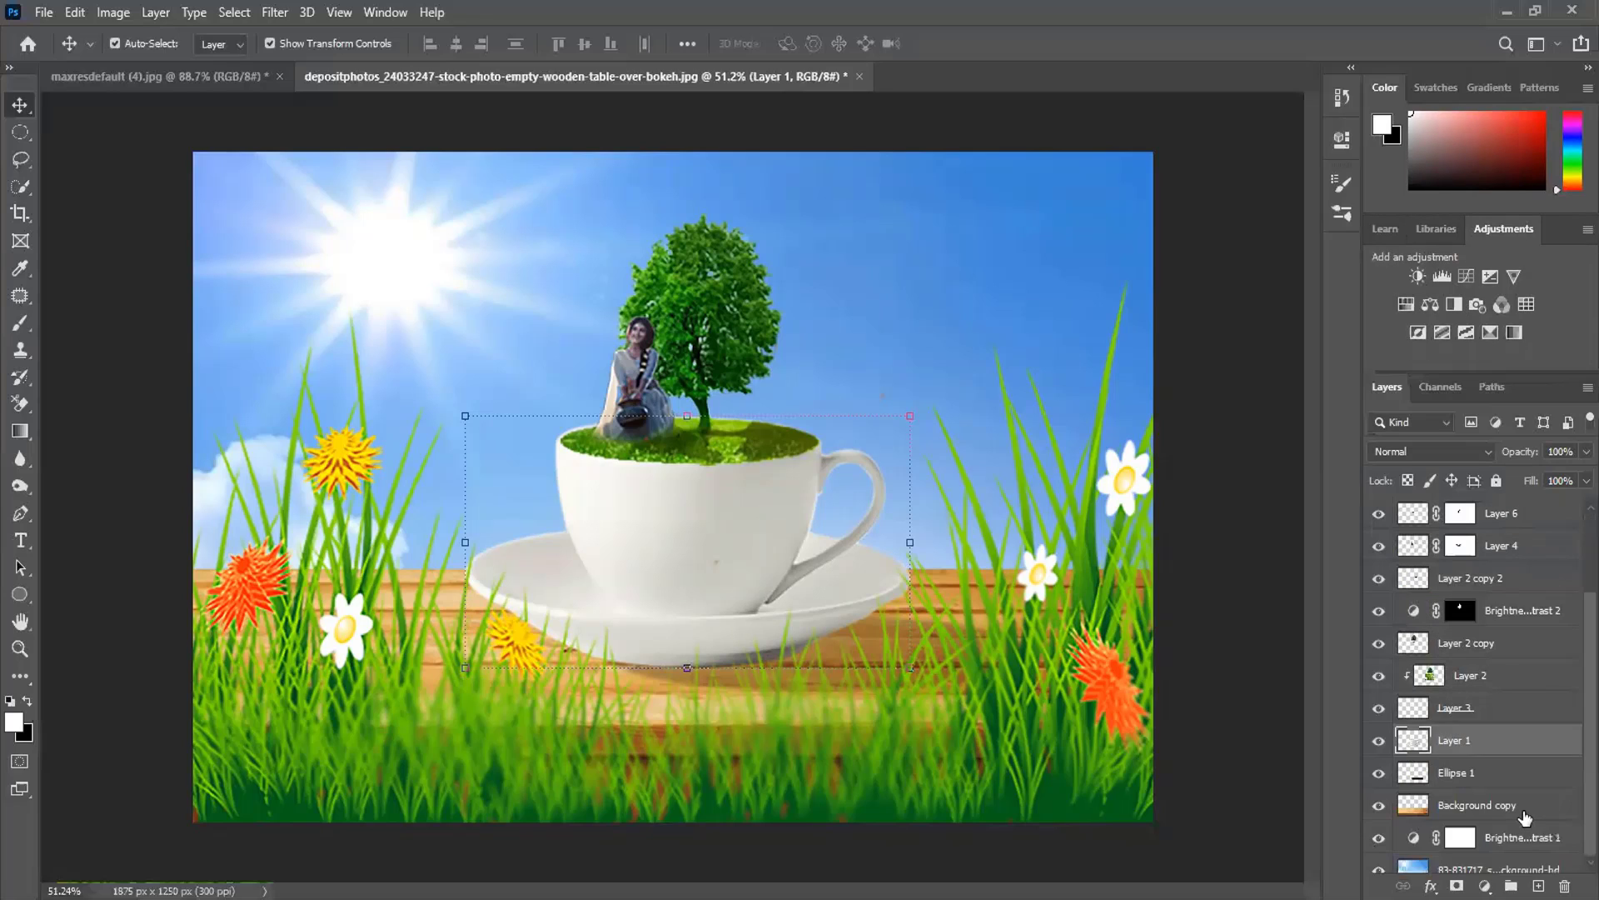
{"action": "scroll", "coordinate": [1525, 818], "scroll_direction": "up", "scroll_amount": 3}
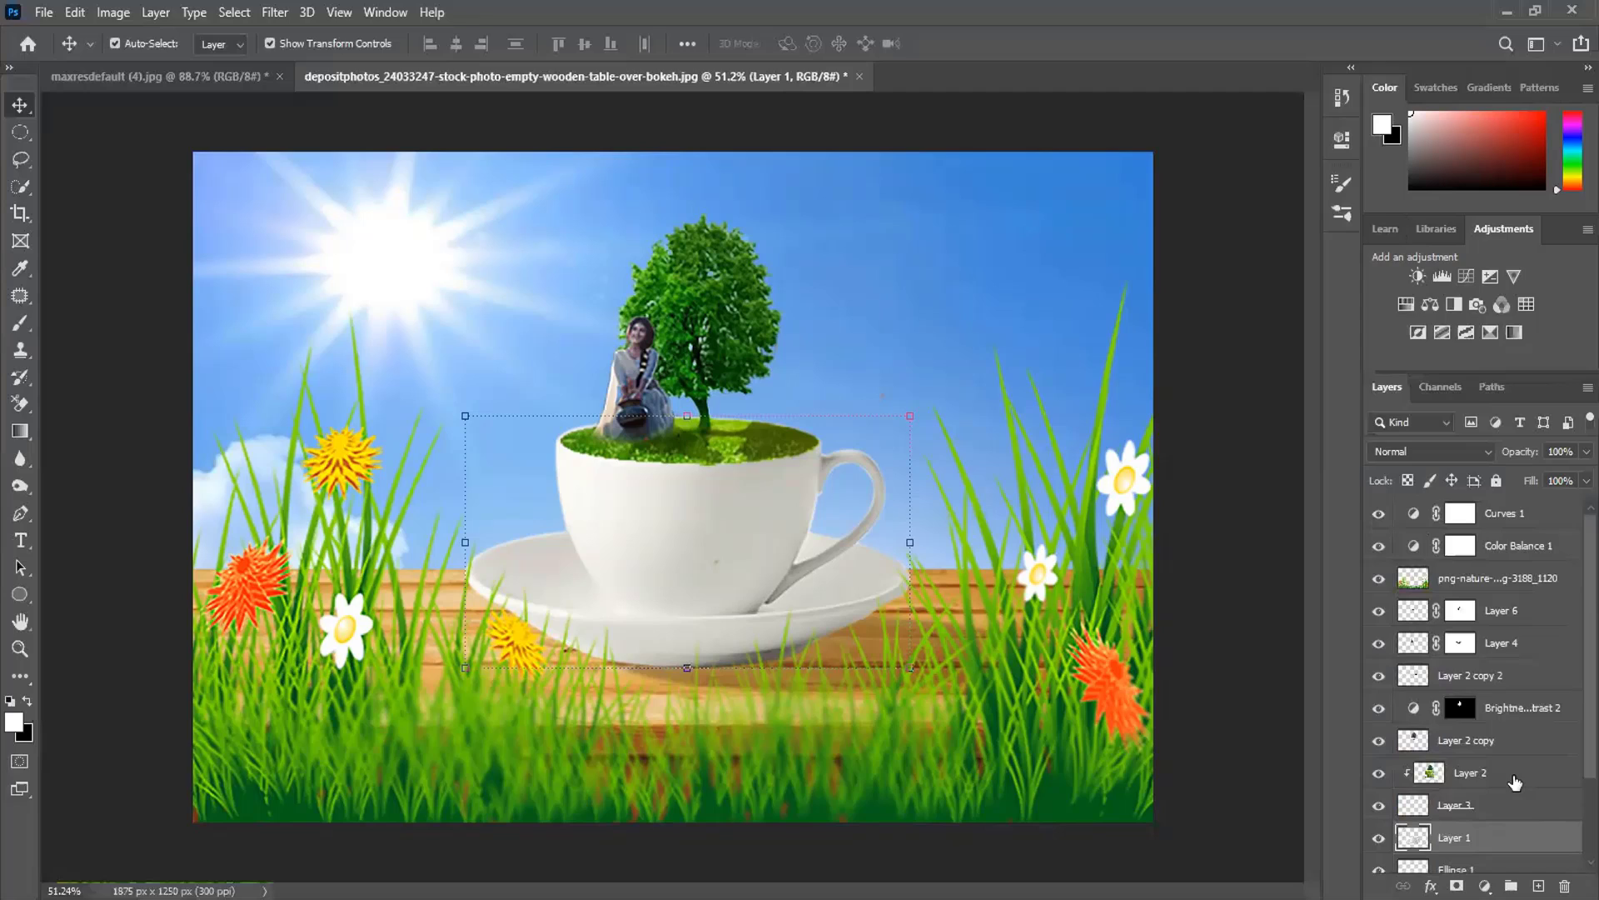
{"action": "scroll", "coordinate": [1515, 782], "scroll_direction": "down", "scroll_amount": 2}
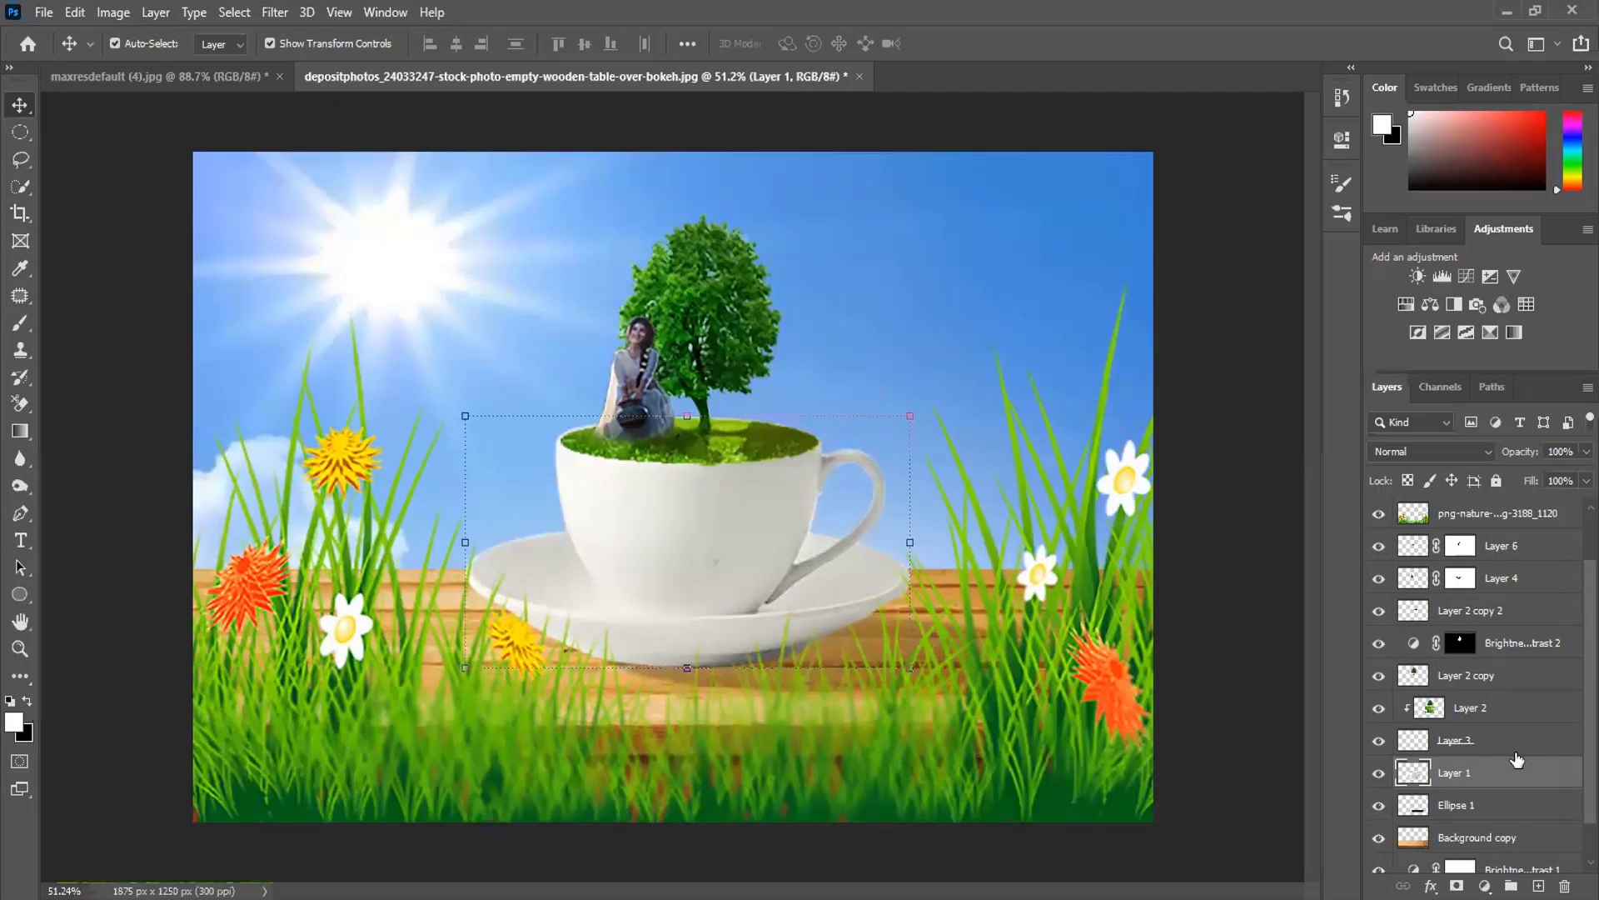
{"action": "scroll", "coordinate": [1517, 676], "scroll_direction": "down", "scroll_amount": 1}
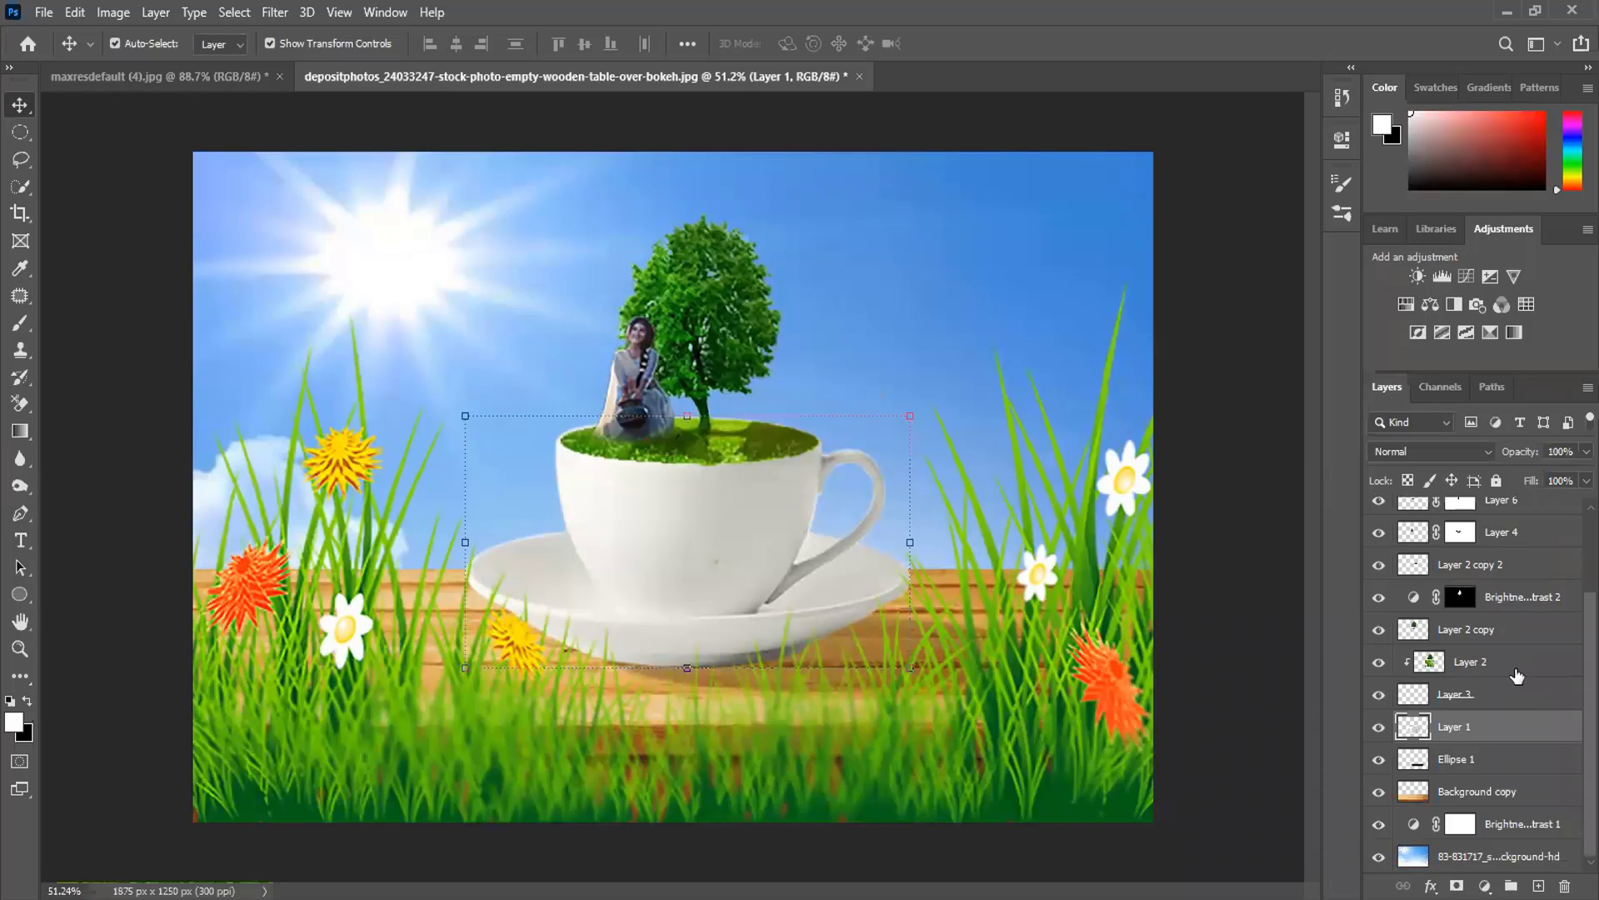
{"action": "left_click", "coordinate": [1231, 554]}
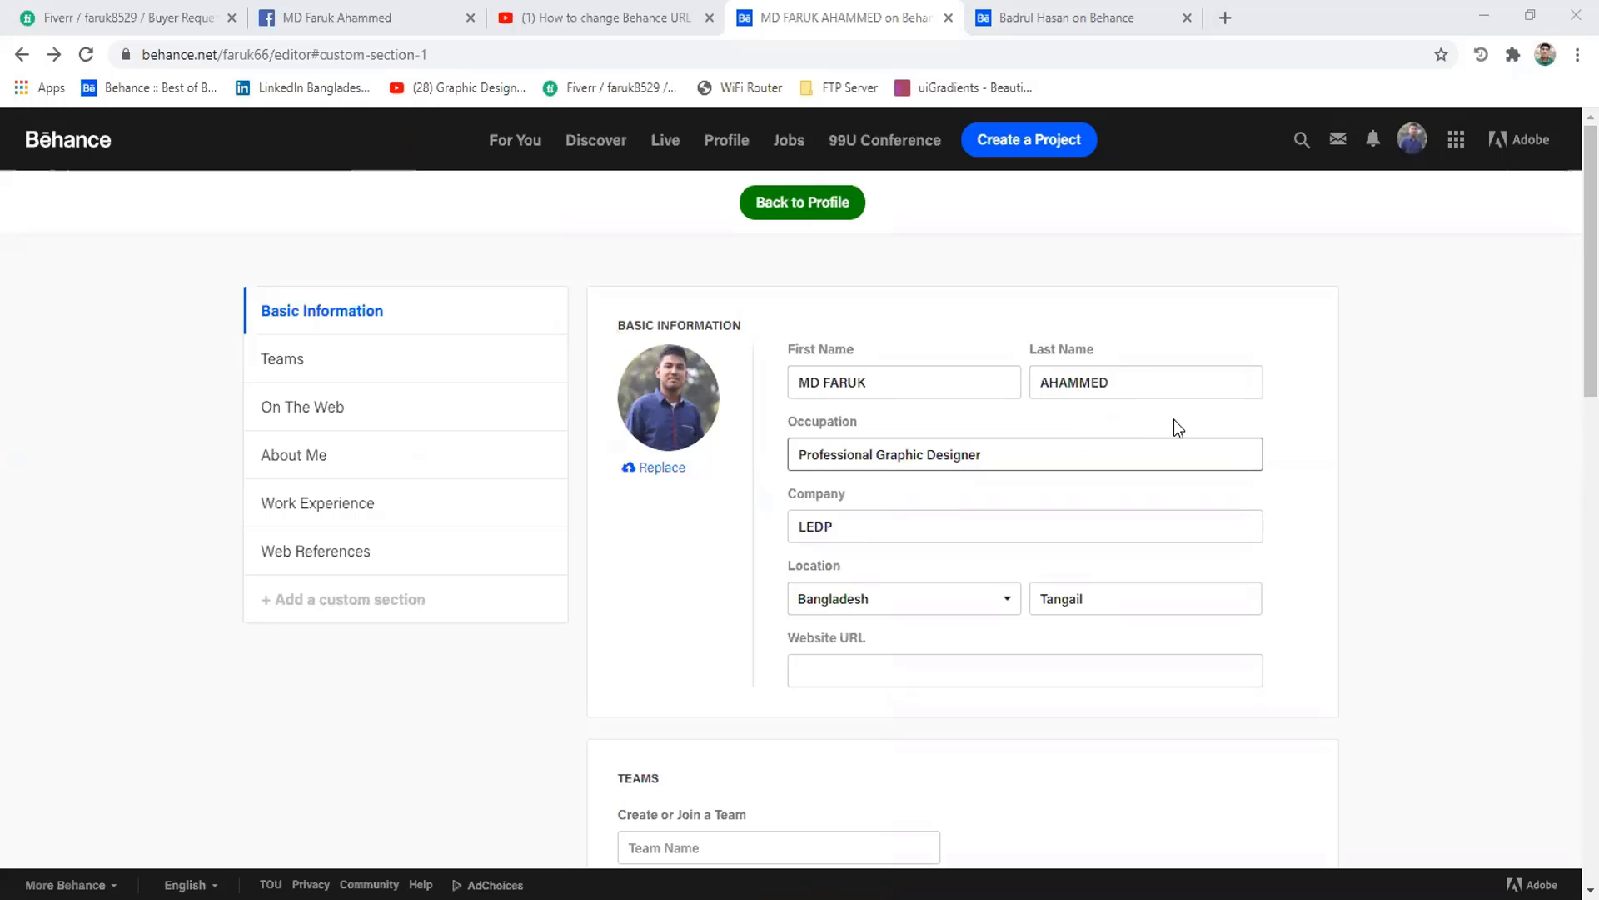
- Scroll through the Behance profile editor from Basic Information down to Web References
{"action": "scroll", "coordinate": [1174, 420], "scroll_direction": "down", "scroll_amount": 10}
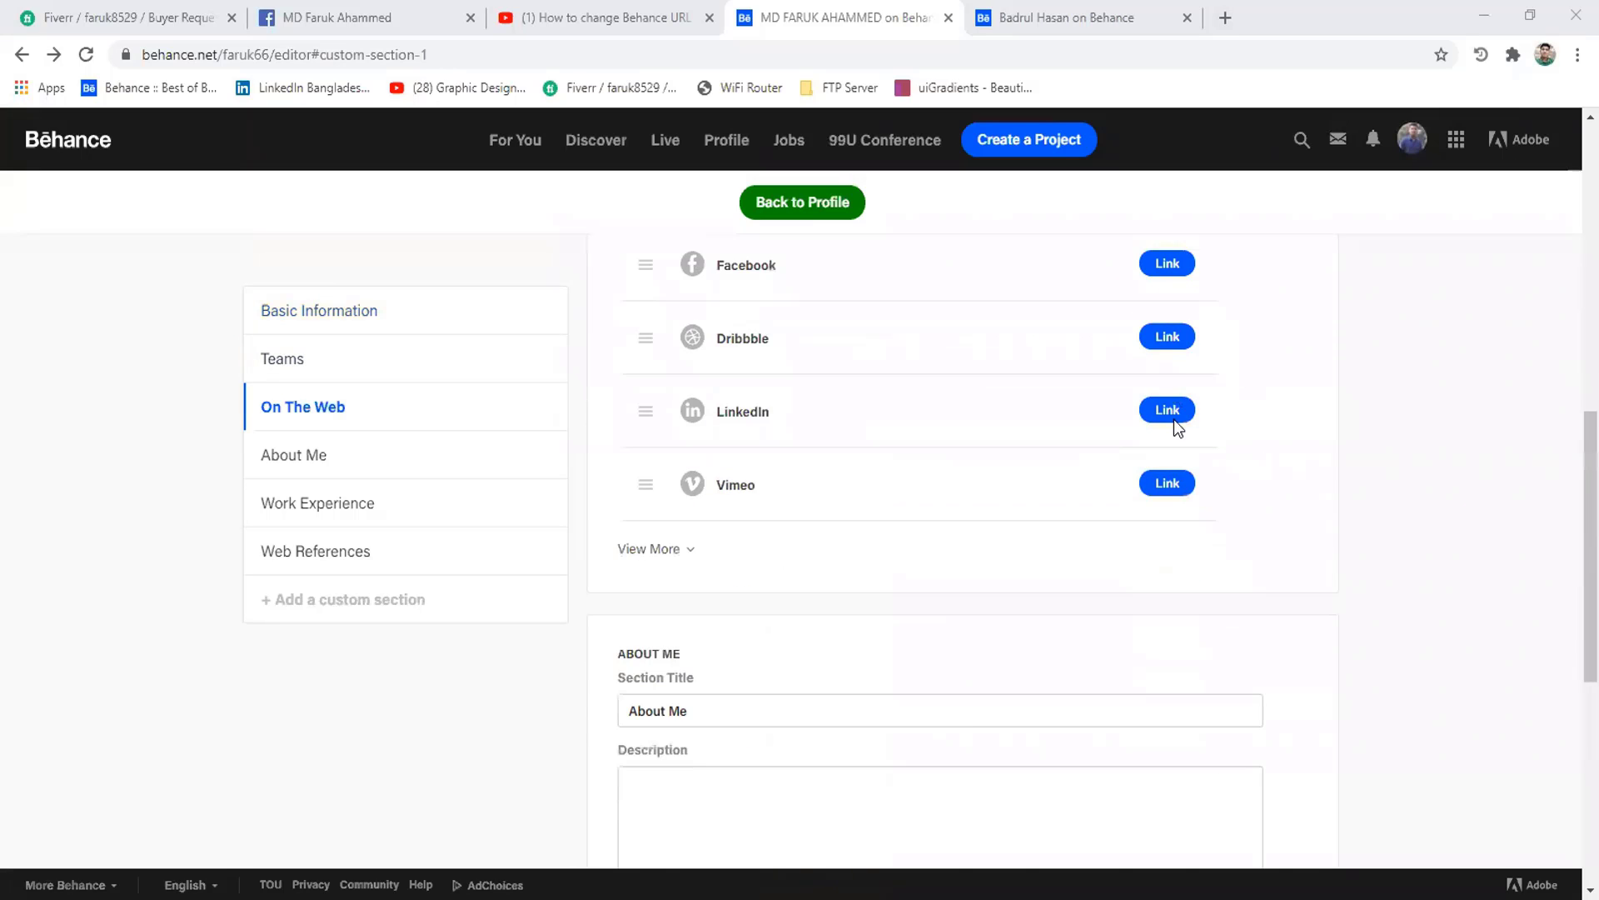
{"action": "scroll", "coordinate": [1173, 418], "scroll_direction": "up", "scroll_amount": 2}
{"action": "scroll", "coordinate": [1173, 418], "scroll_direction": "down", "scroll_amount": 2}
{"action": "scroll", "coordinate": [1173, 418], "scroll_direction": "up", "scroll_amount": 3}
{"action": "scroll", "coordinate": [1173, 418], "scroll_direction": "up", "scroll_amount": 3}
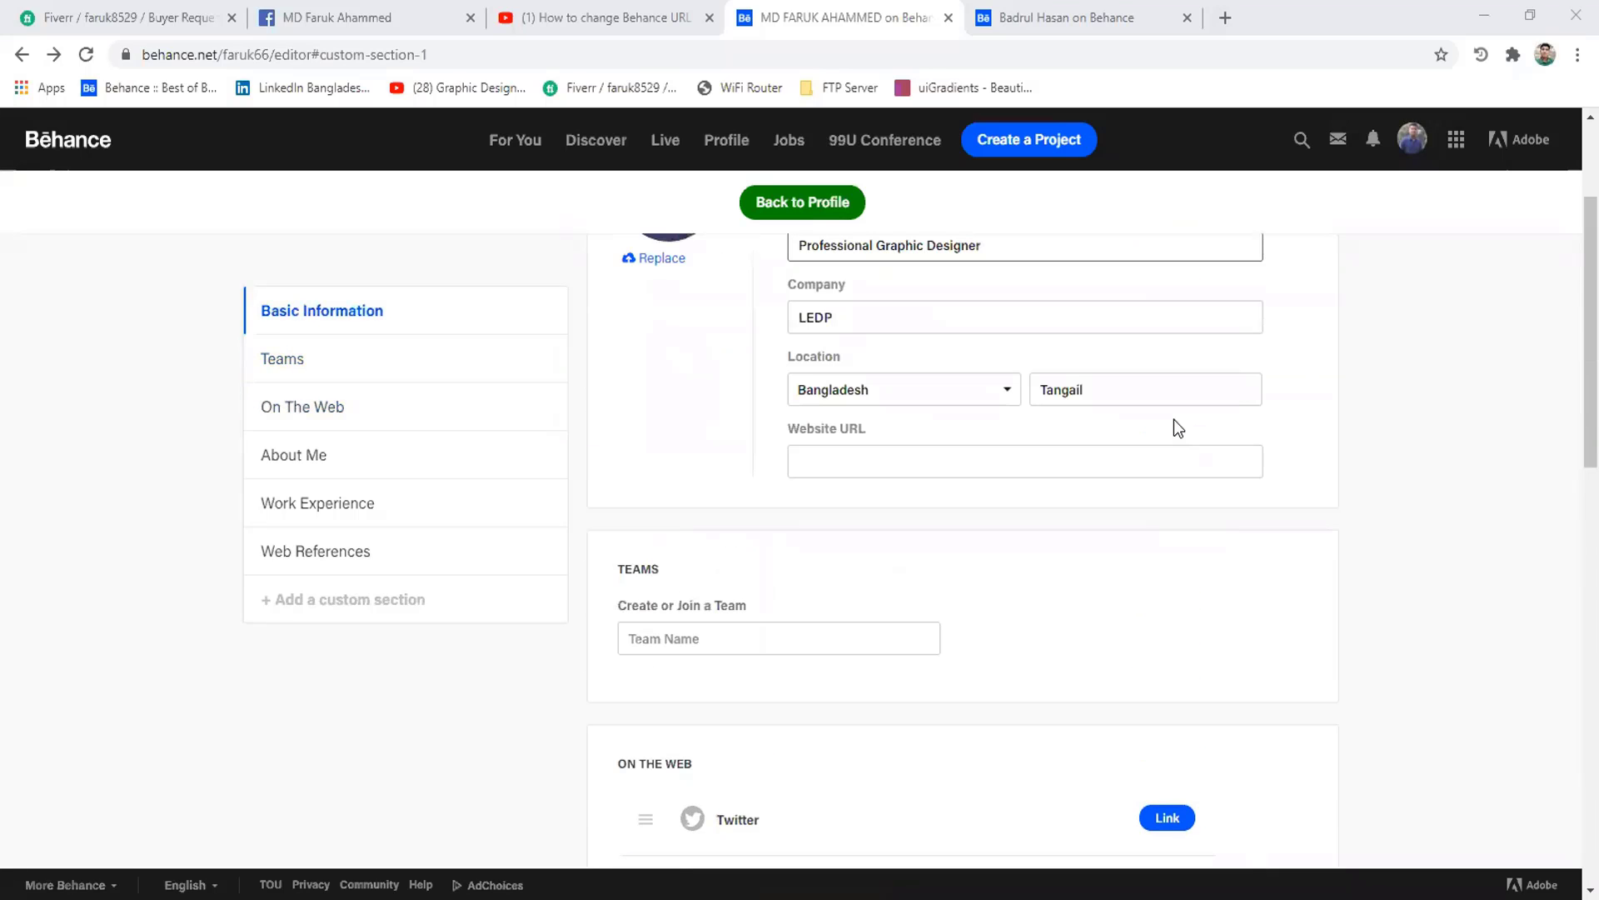
{"action": "scroll", "coordinate": [1173, 418], "scroll_direction": "down", "scroll_amount": 10}
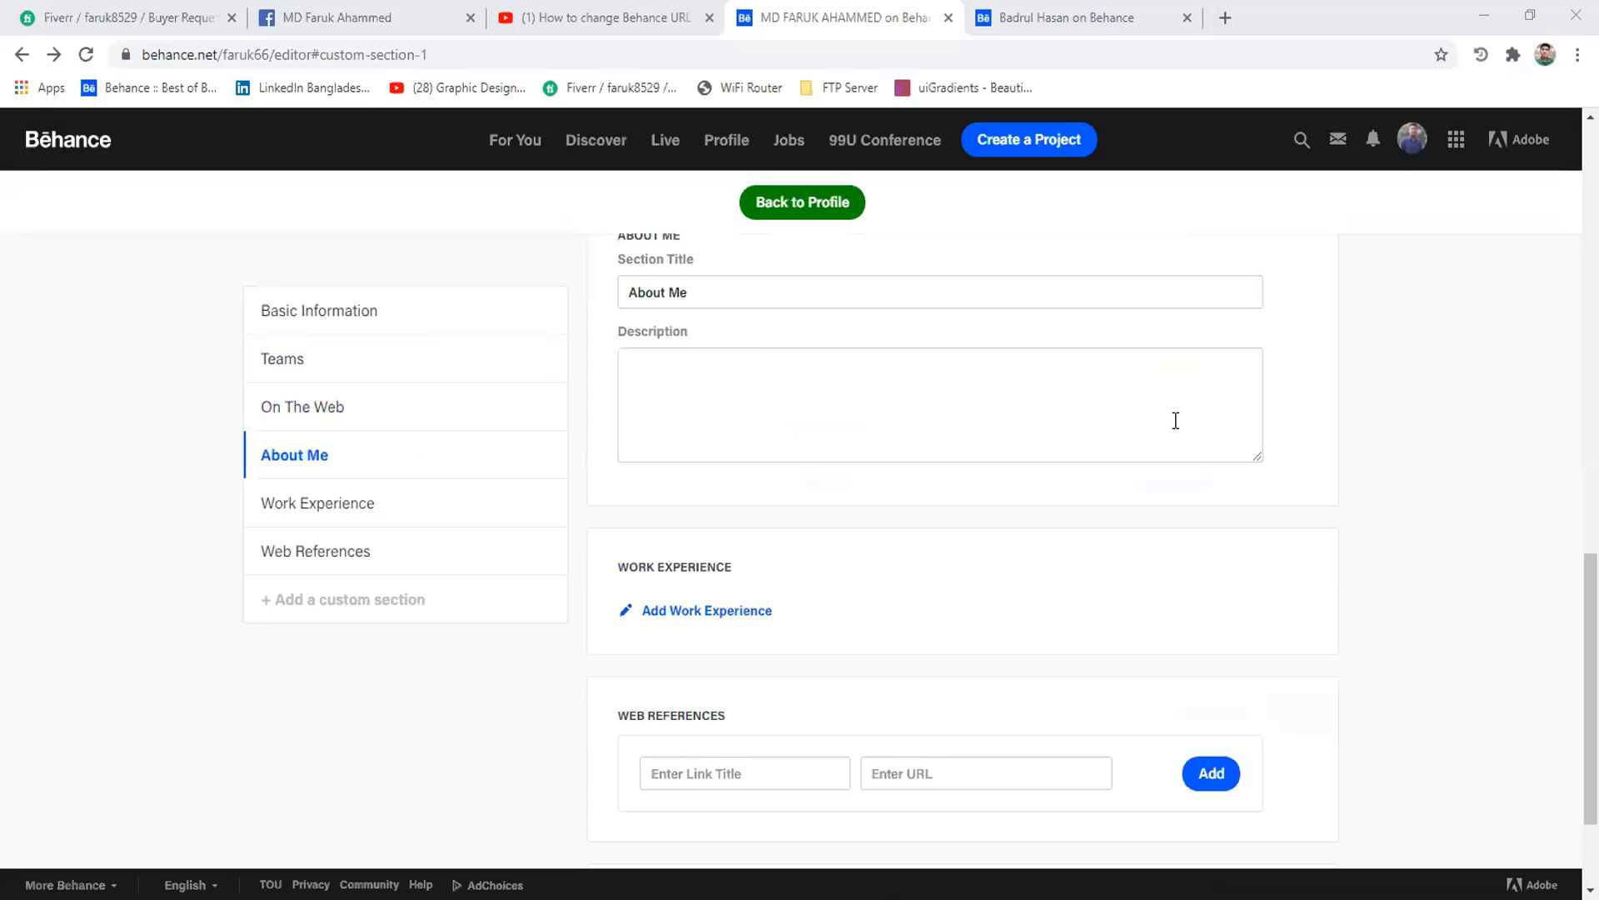
{"action": "scroll", "coordinate": [1175, 420], "scroll_direction": "down", "scroll_amount": 2}
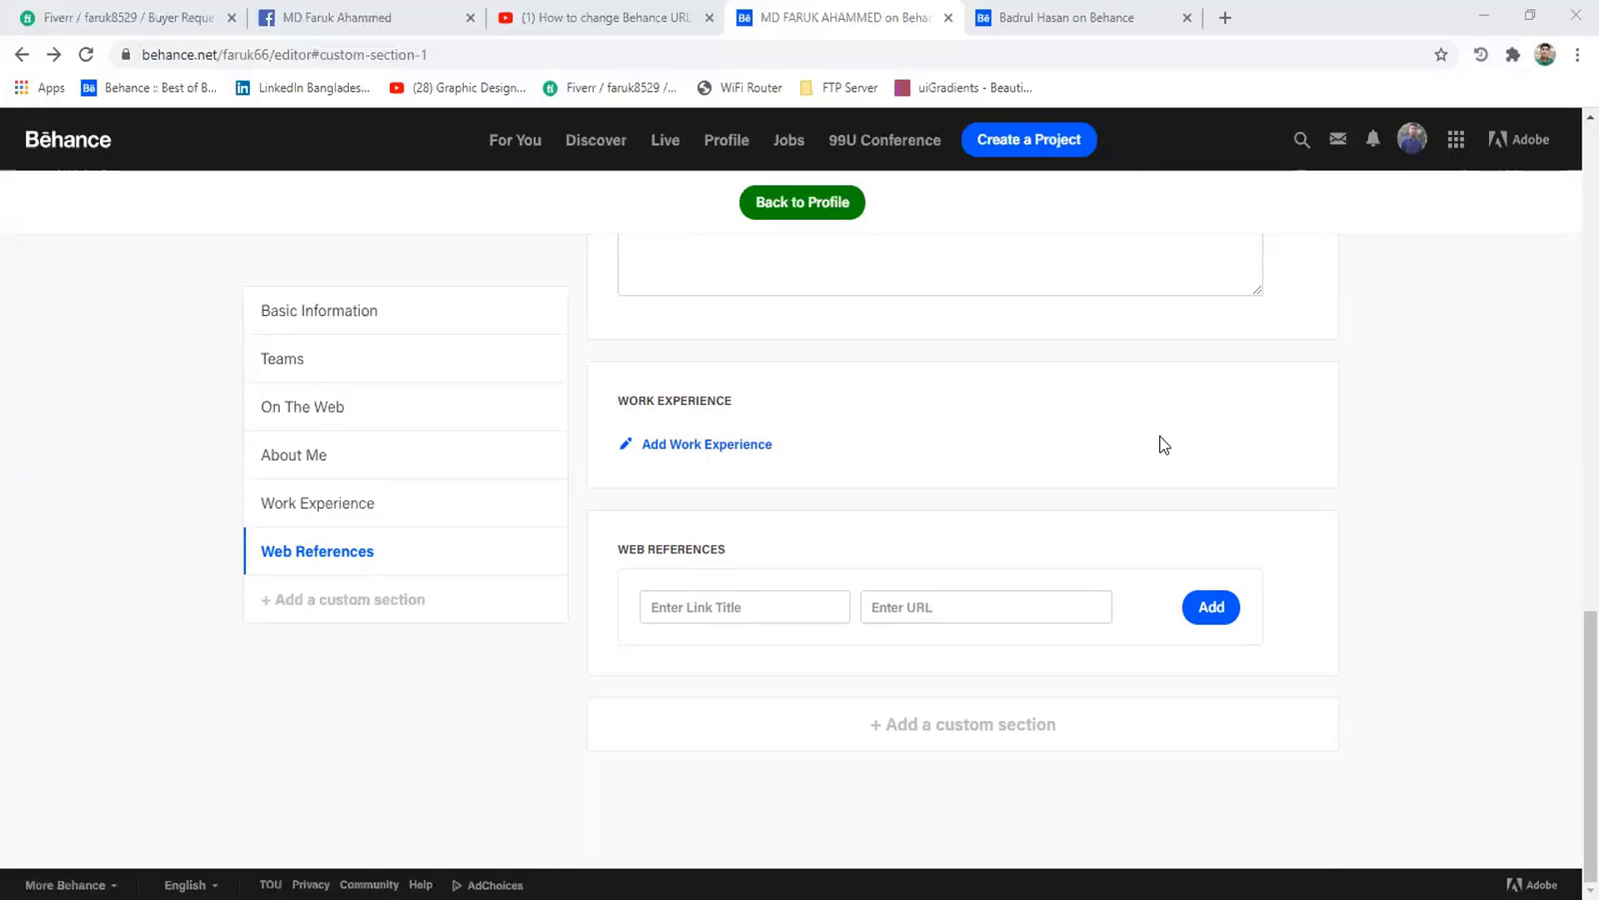
{"action": "scroll", "coordinate": [1159, 437], "scroll_direction": "up", "scroll_amount": 15}
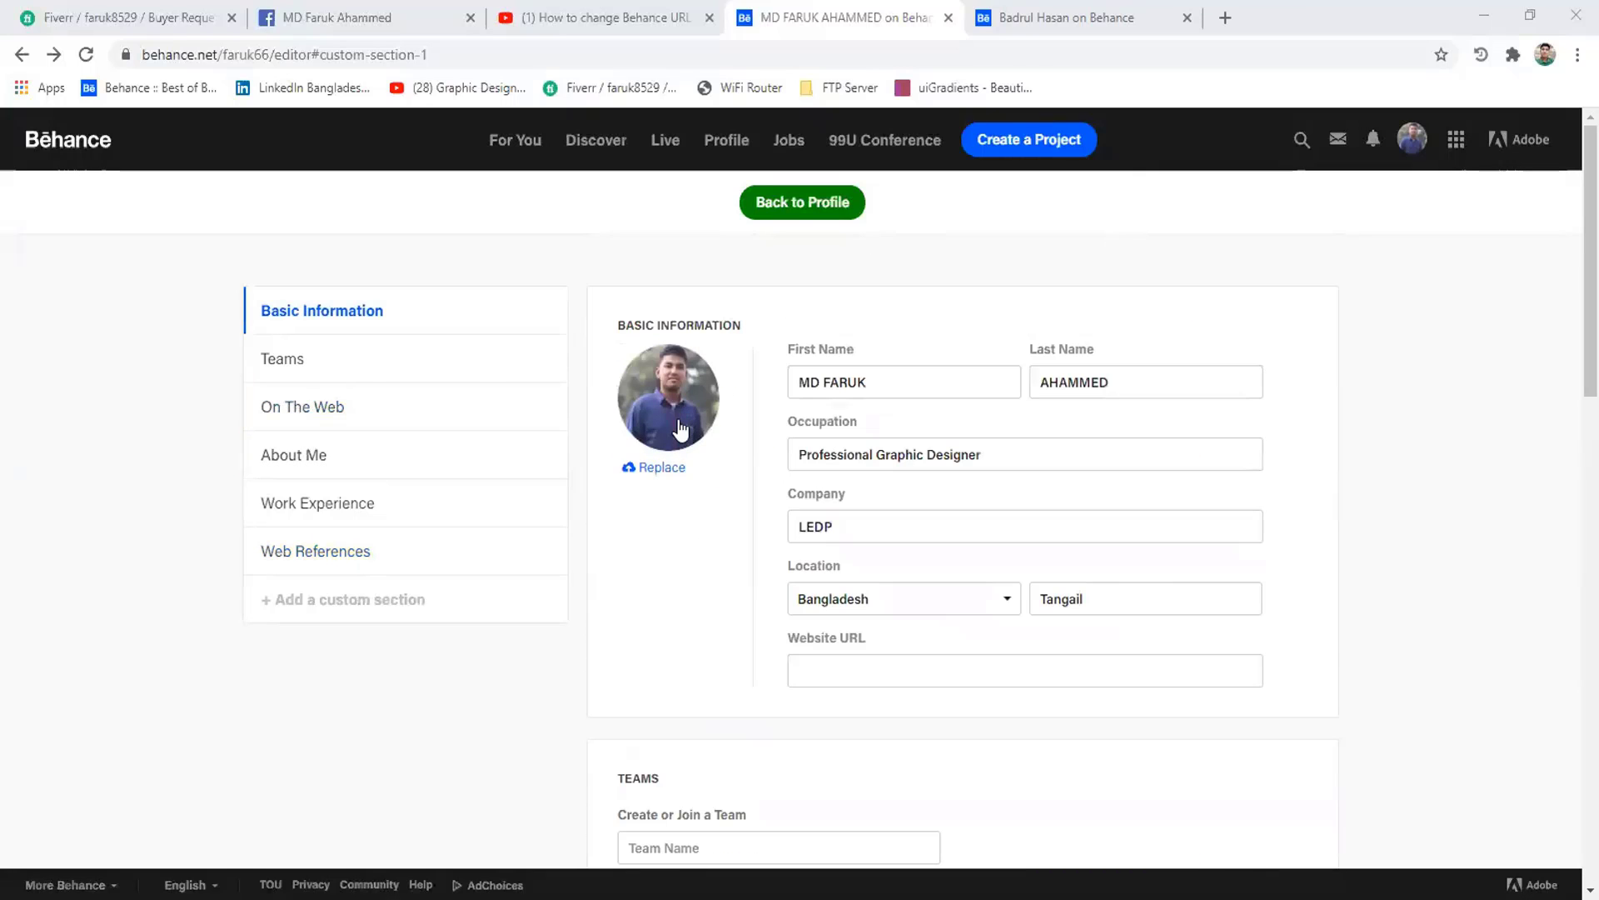
- Go from the Behance profile to Account Settings, where the current Behance URL is shown
{"action": "left_click", "coordinate": [714, 146]}
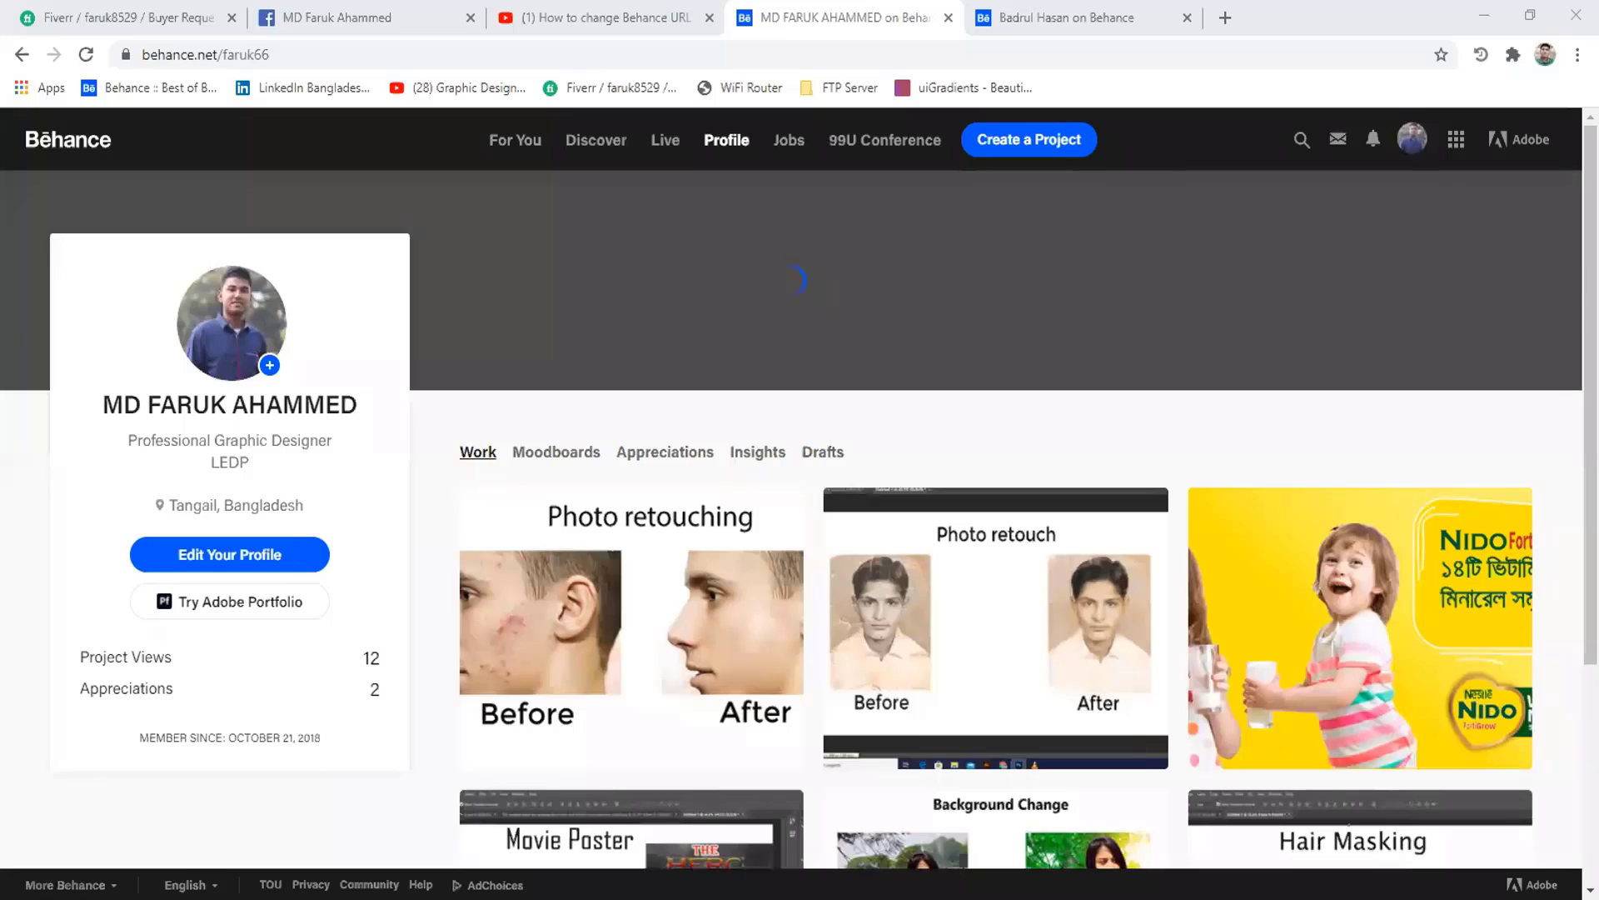
{"action": "mouse_move", "coordinate": [1410, 147]}
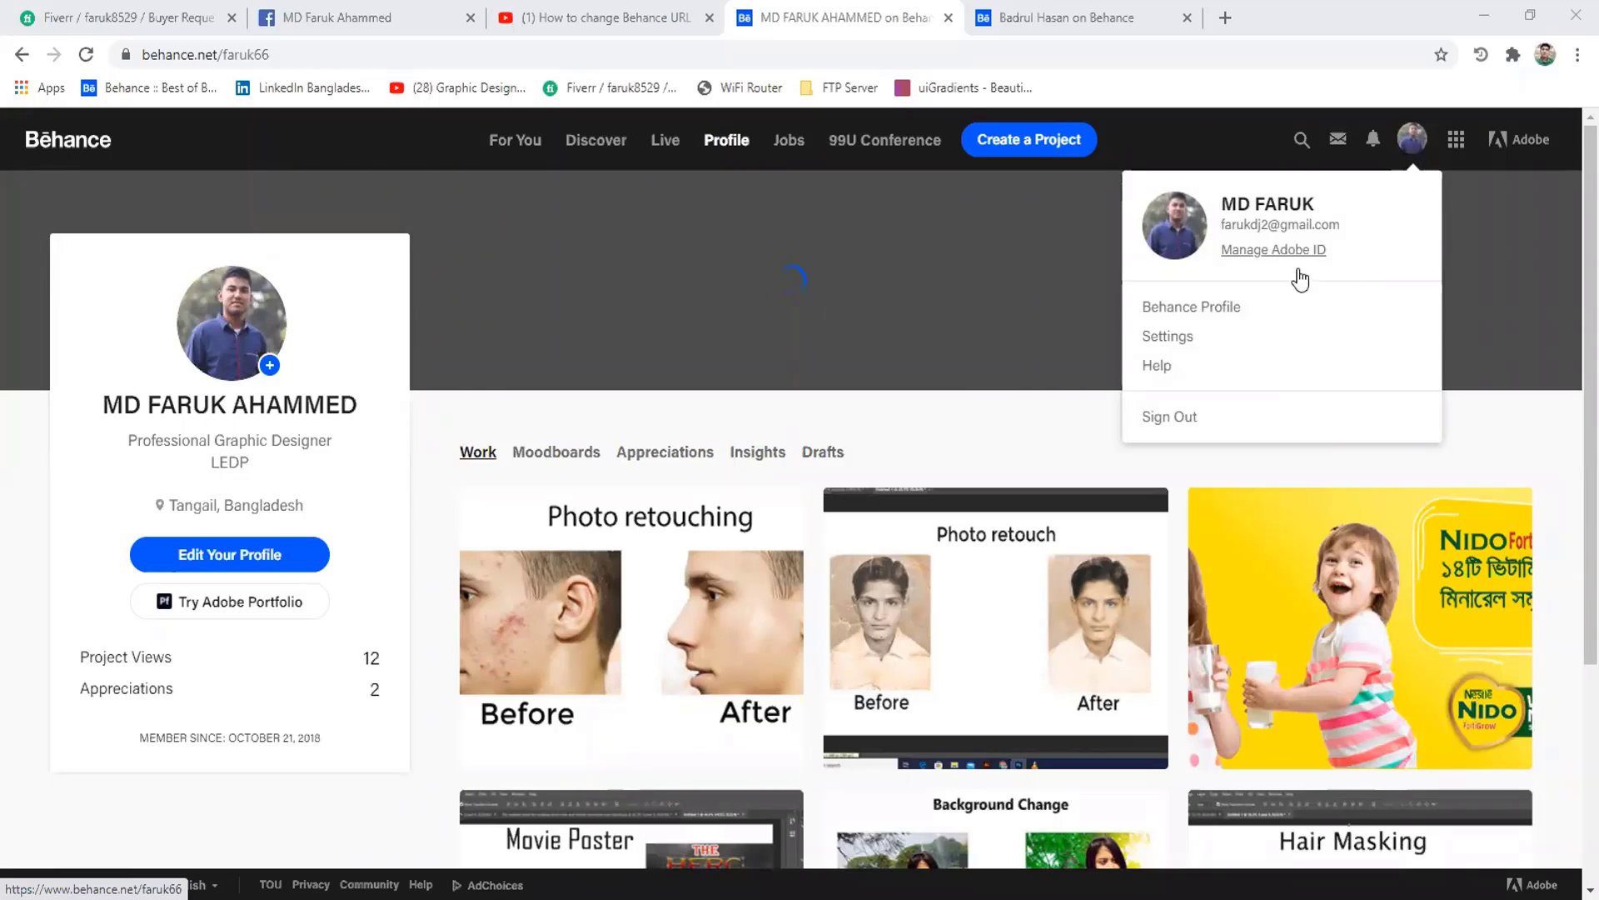
{"action": "left_click", "coordinate": [1200, 340]}
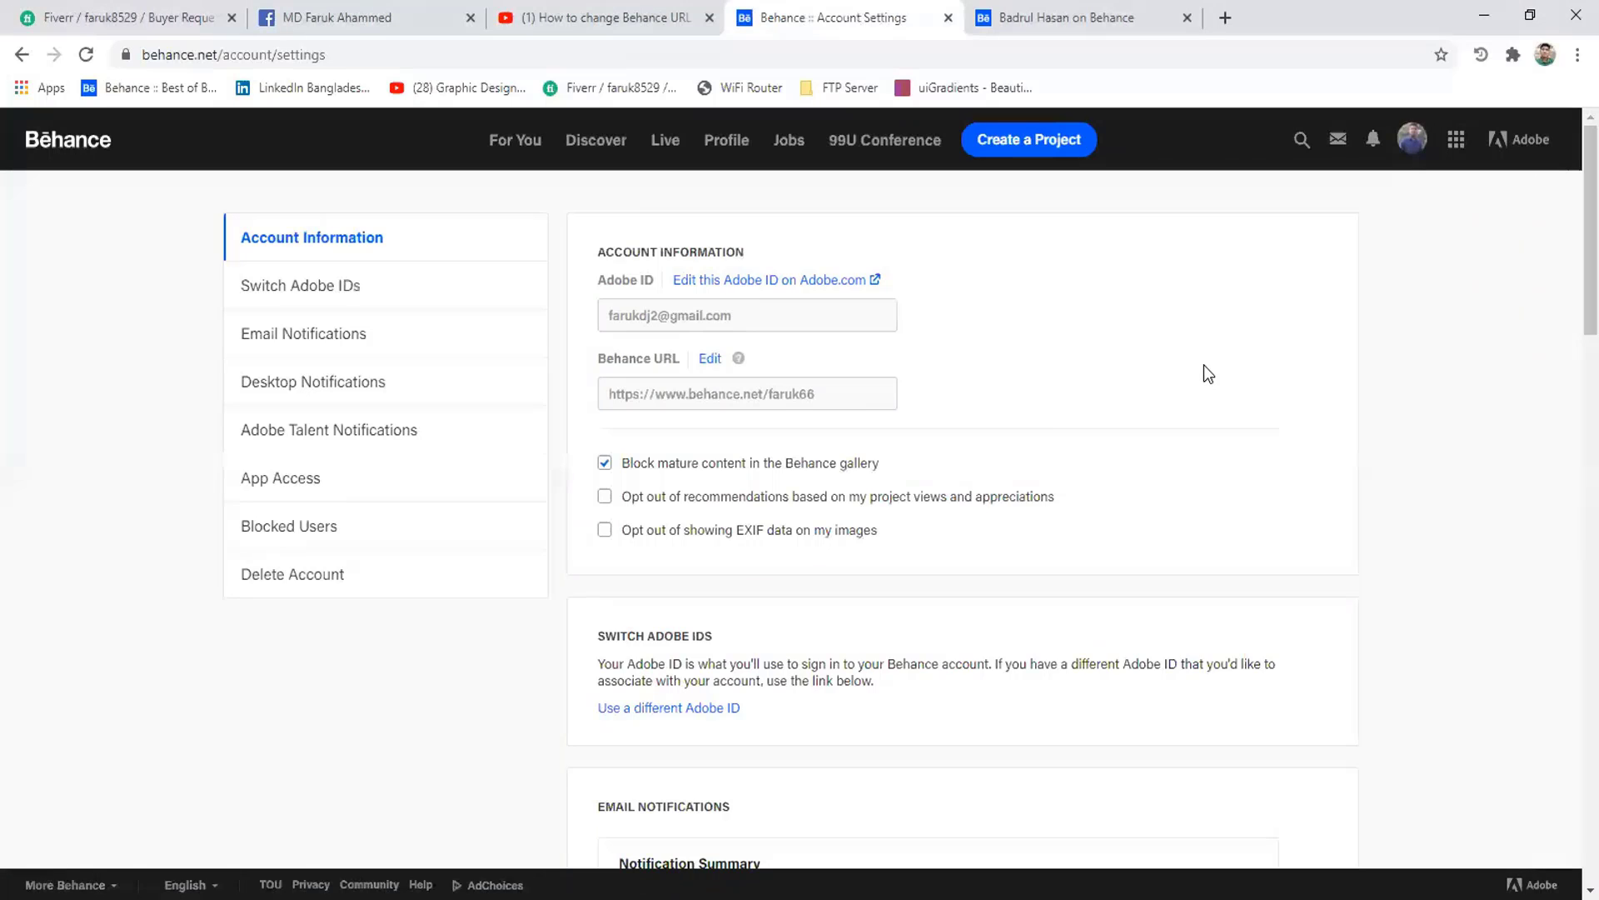
- Replace the old ending of the Behance URL with a new available name and apply it
{"action": "left_click", "coordinate": [709, 360]}
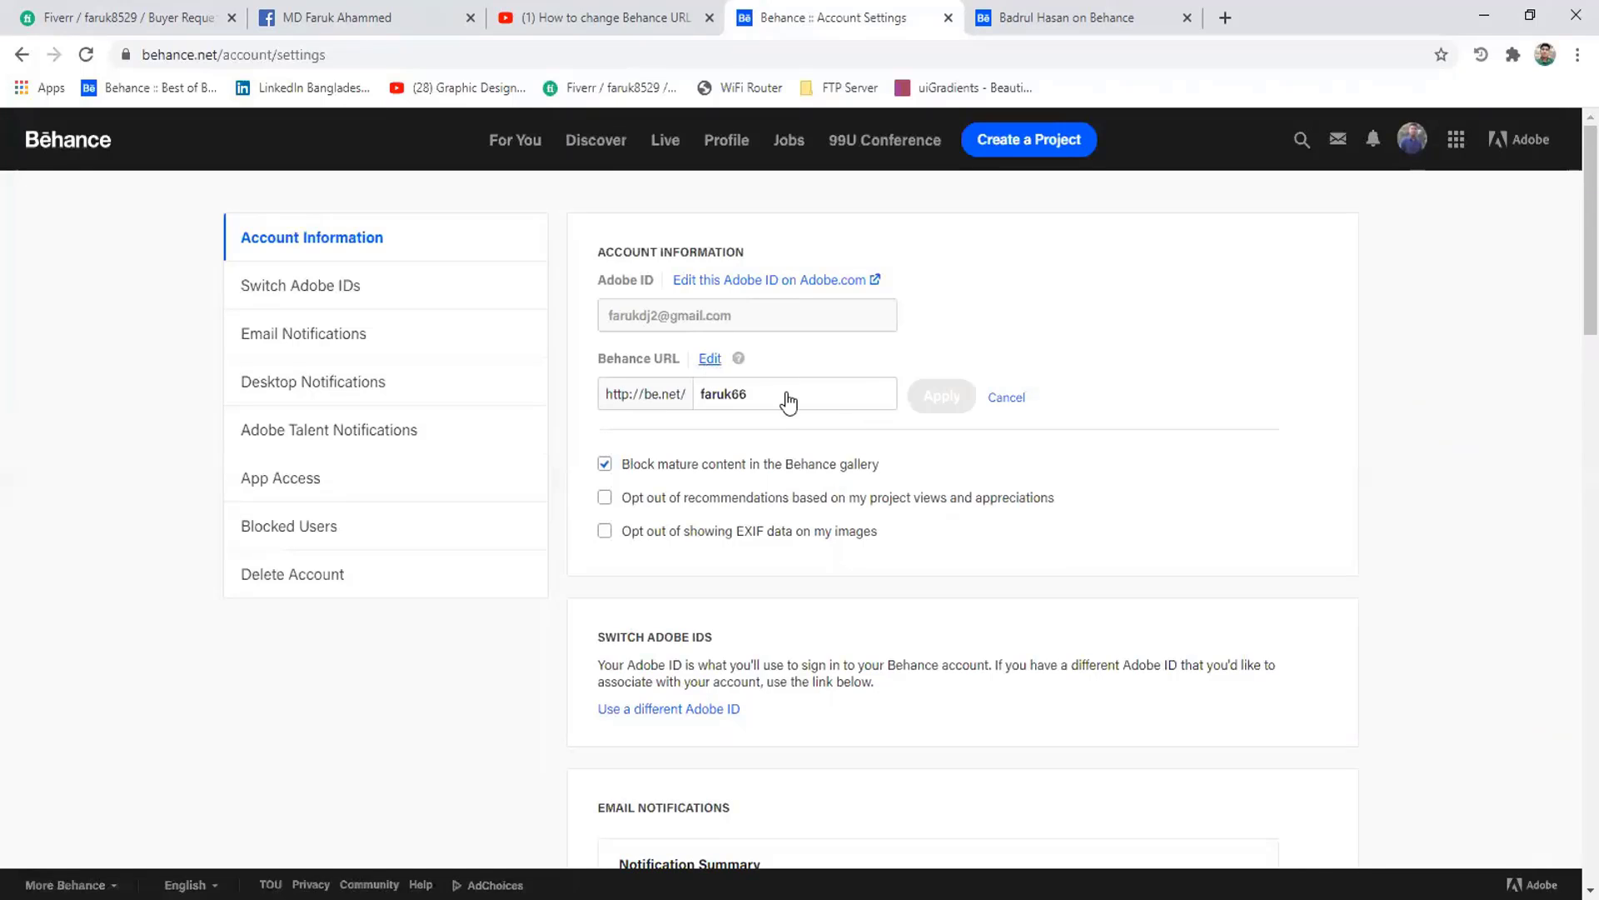
{"action": "left_click", "coordinate": [878, 395]}
{"action": "key", "text": "BackSpace"}
{"action": "key", "text": "BackSpace"}
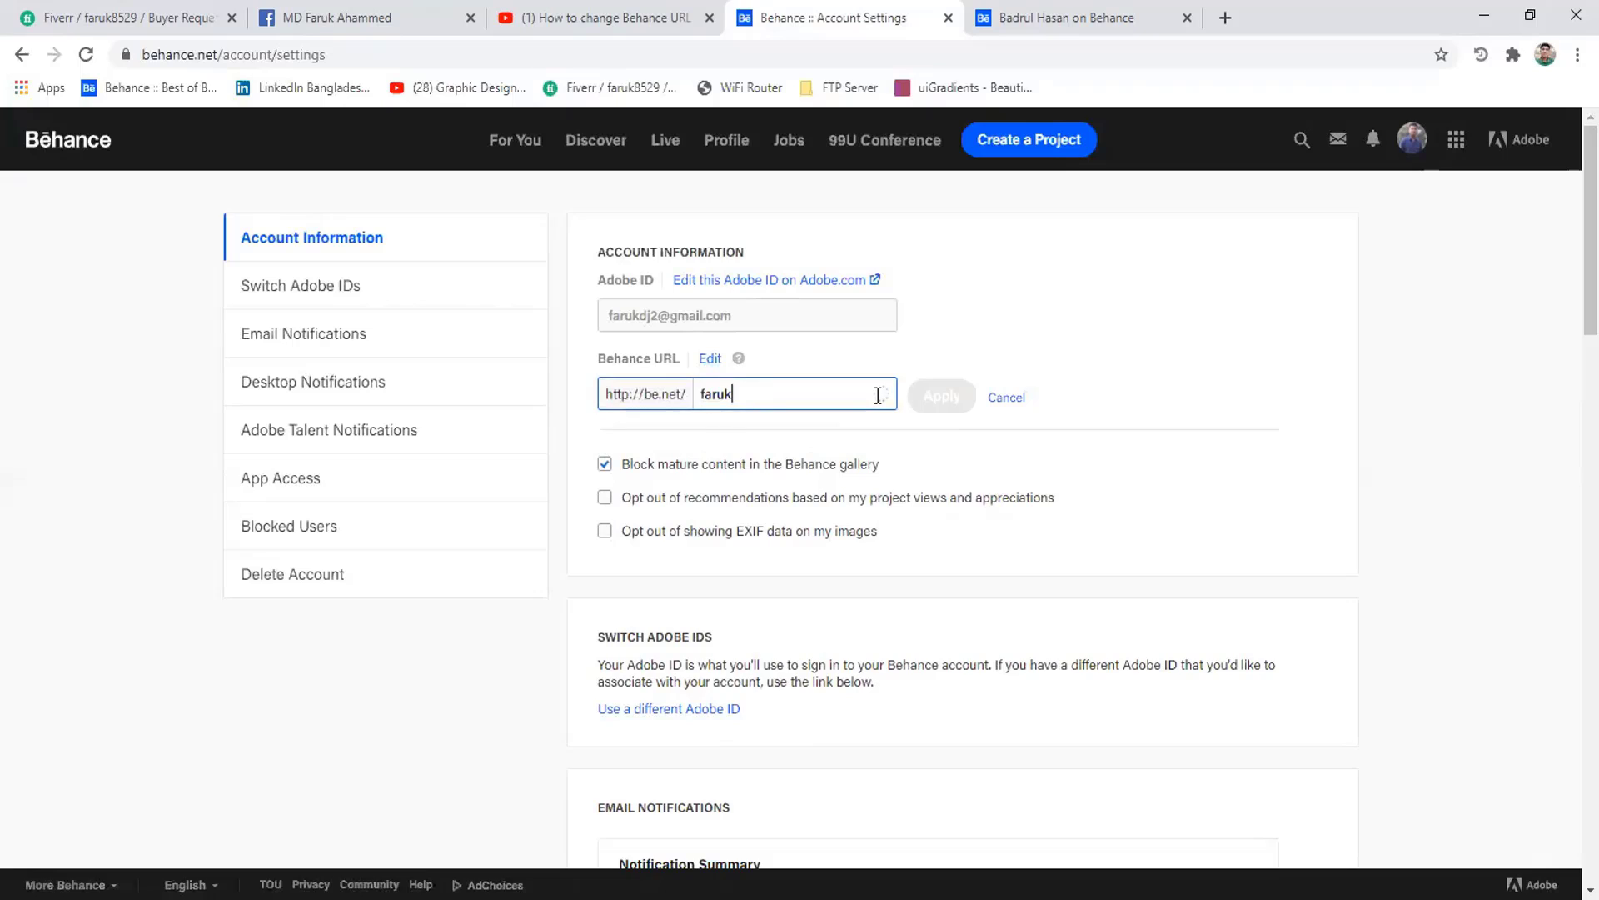
{"action": "type", "text": "85"}
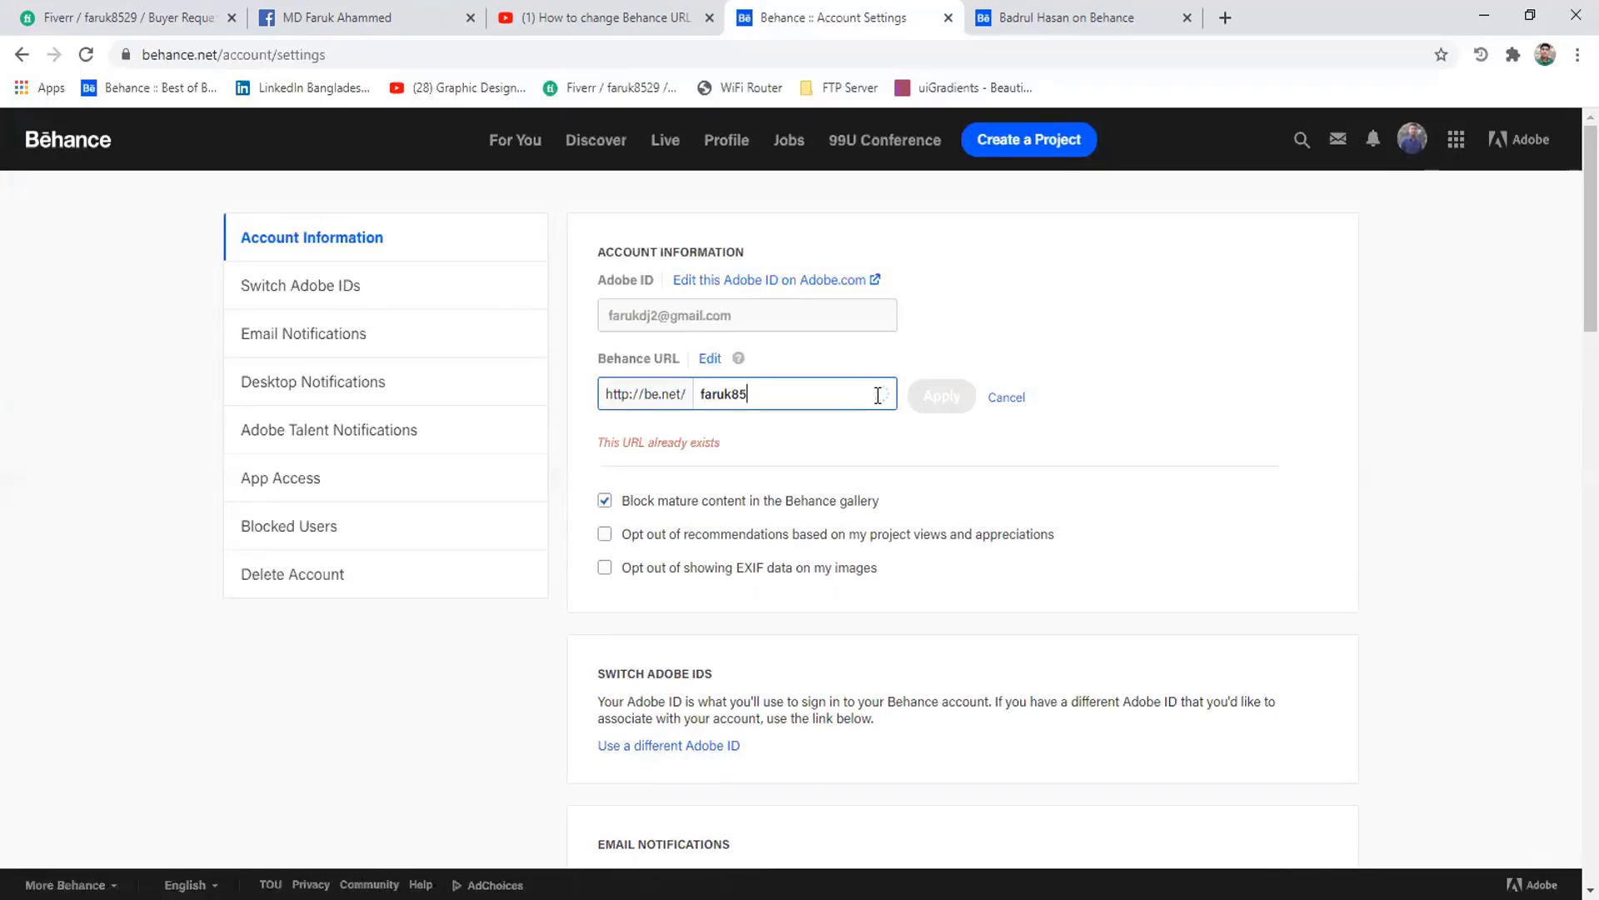
{"action": "type", "text": "29"}
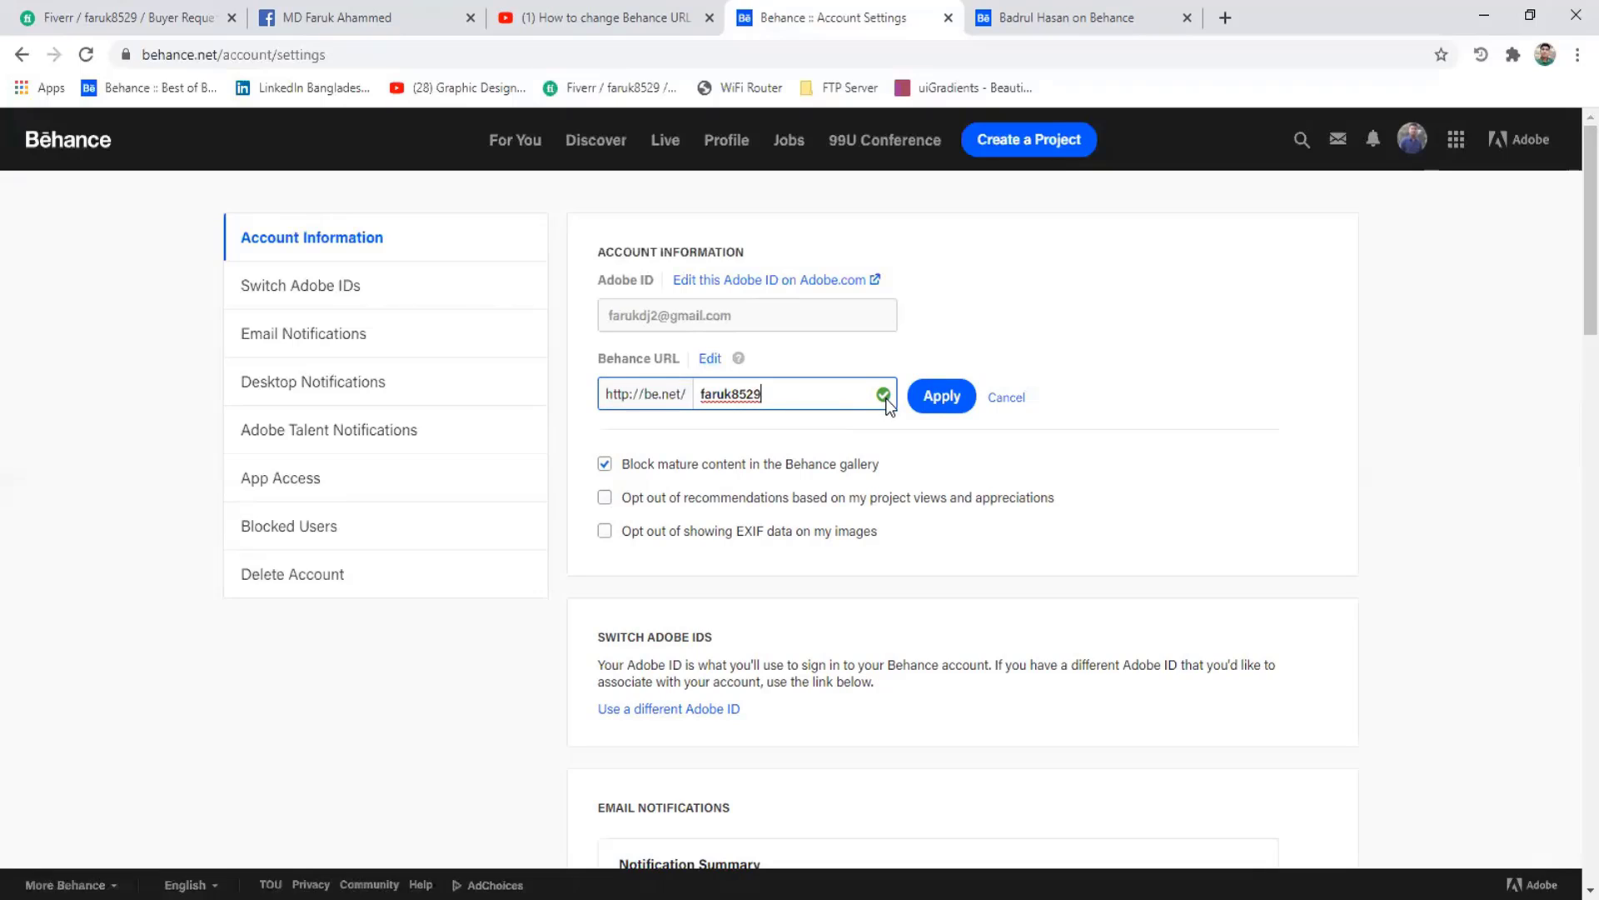
{"action": "left_click", "coordinate": [942, 396]}
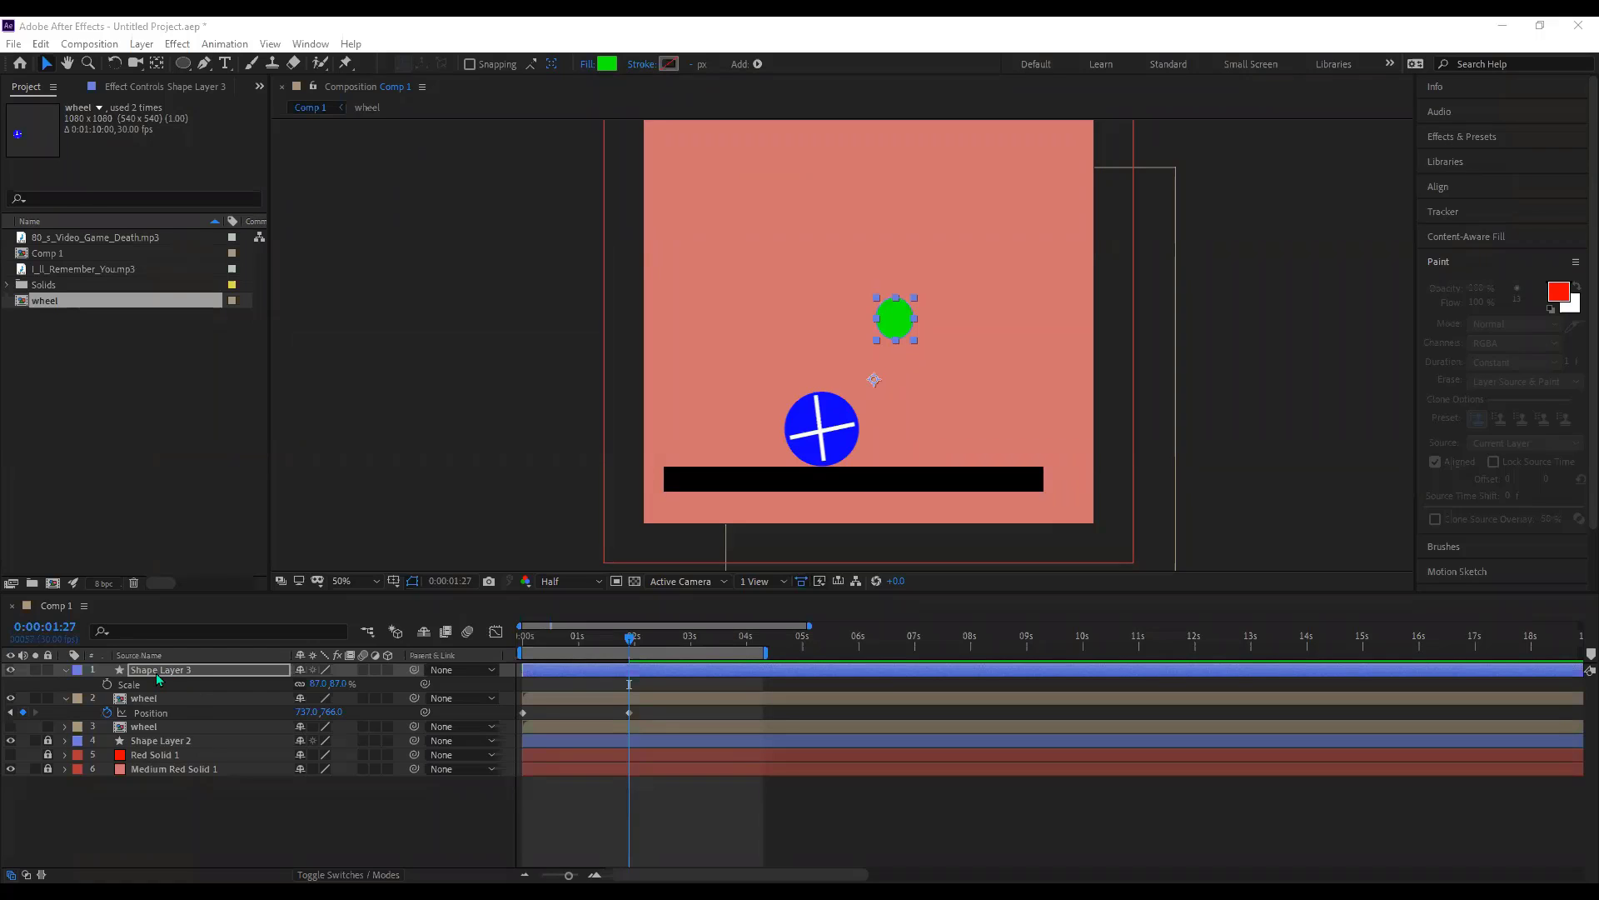
- Duplicate Shape Layer 3, the green light, and start the copy, Shape Layer 4, at 0:00:01:27
{"action": "left_click", "coordinate": [157, 673]}
{"action": "key", "text": "s"}
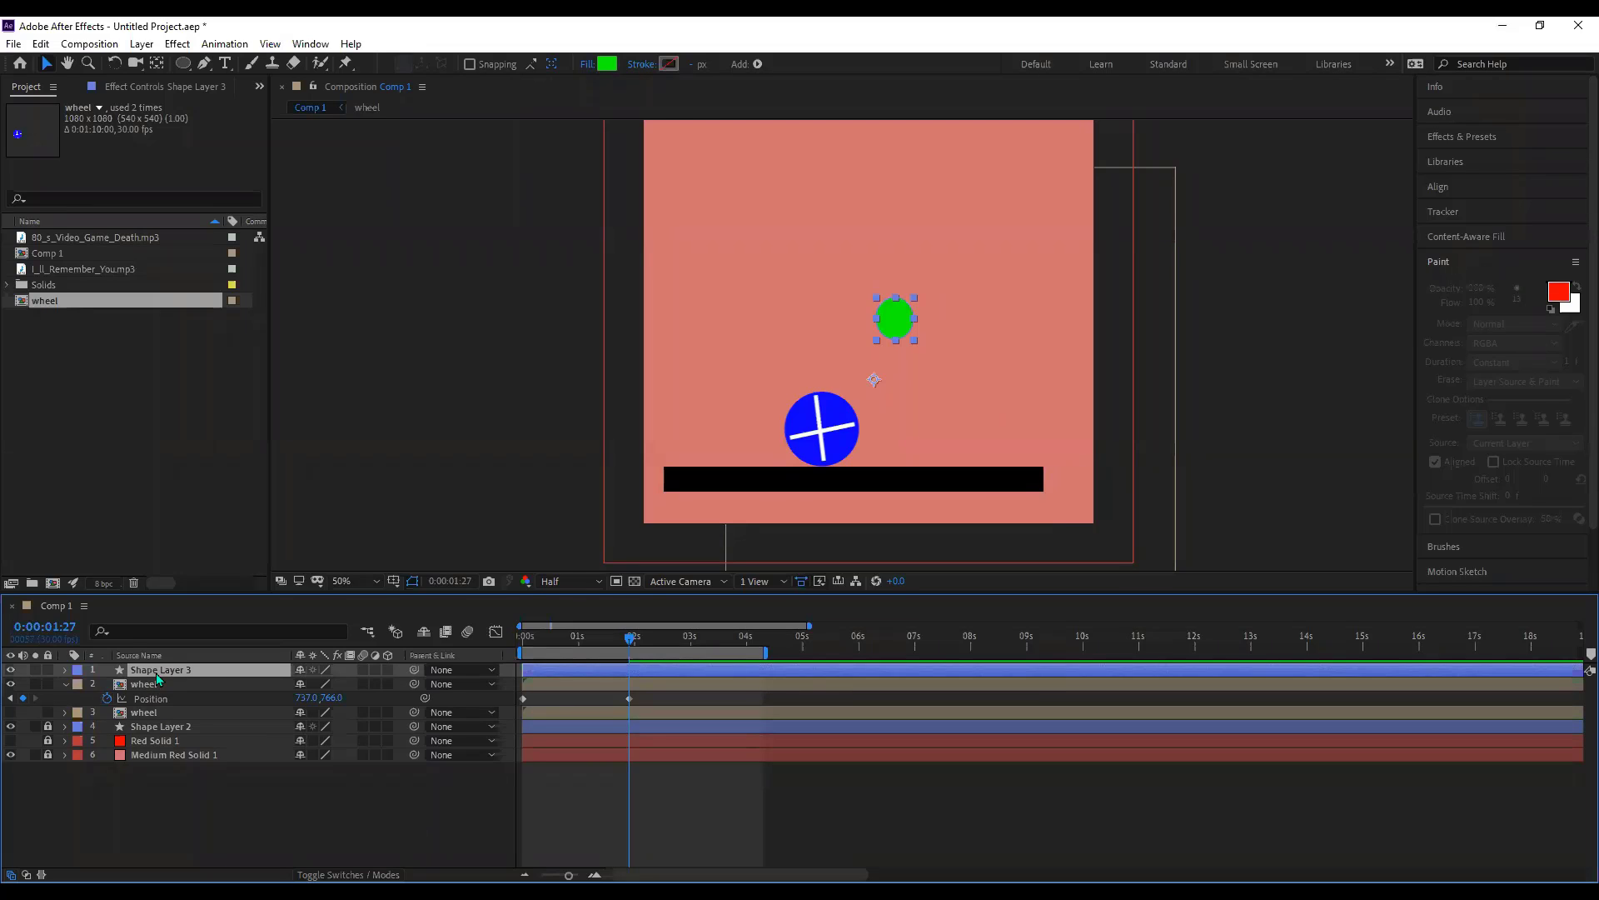
{"action": "key", "text": "ctrl+d"}
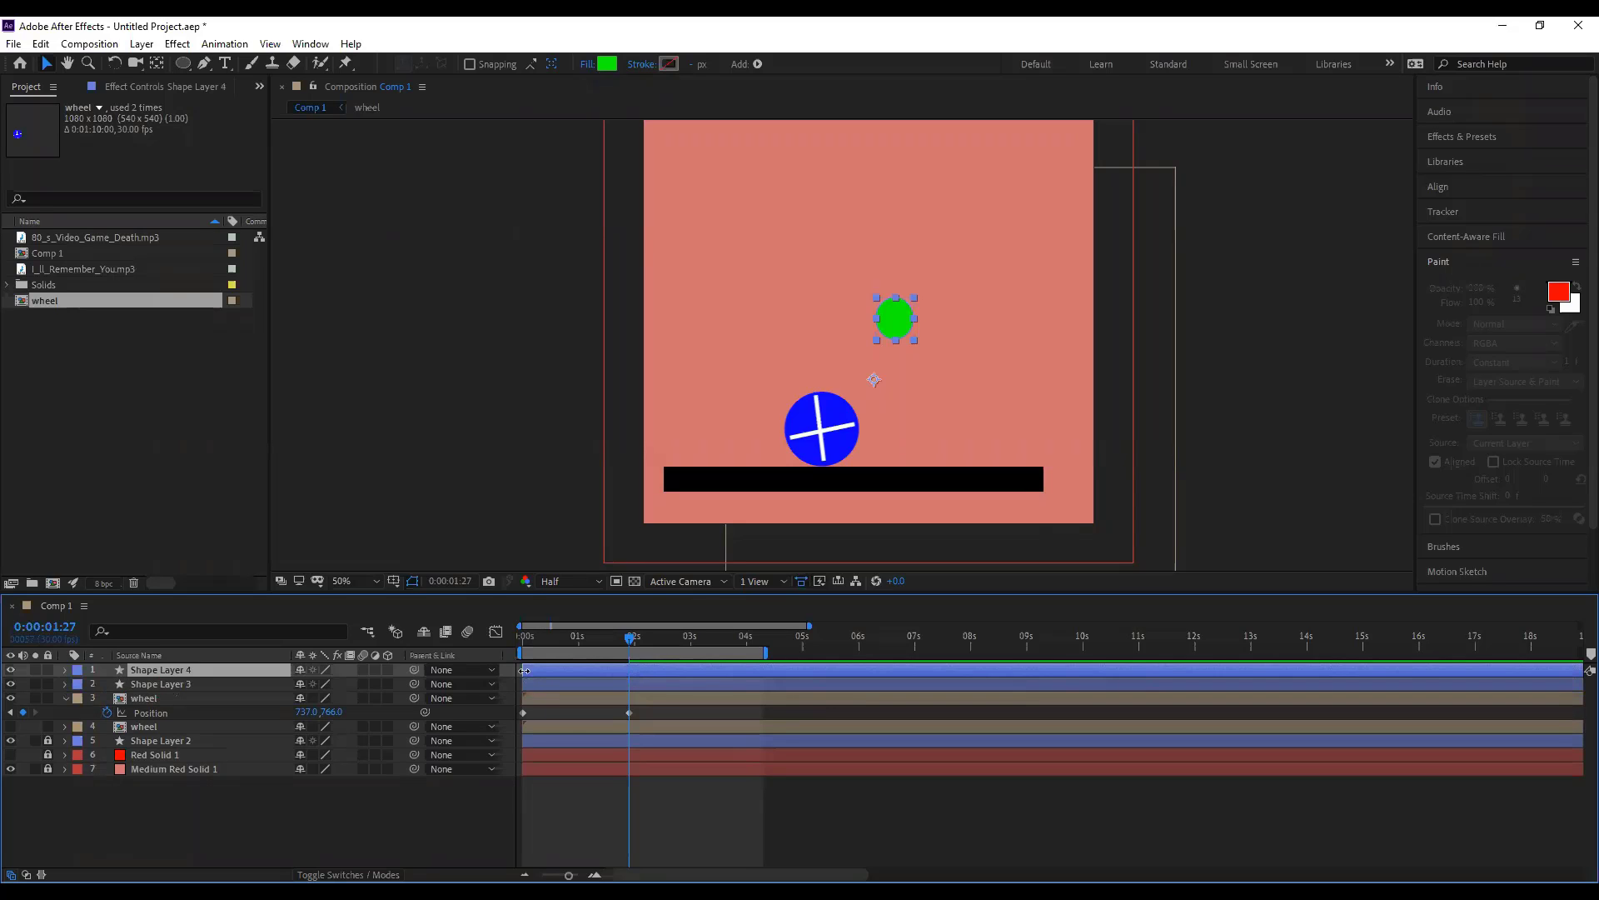
{"action": "left_click_drag", "start_coordinate": [547, 673], "coordinate": [631, 687]}
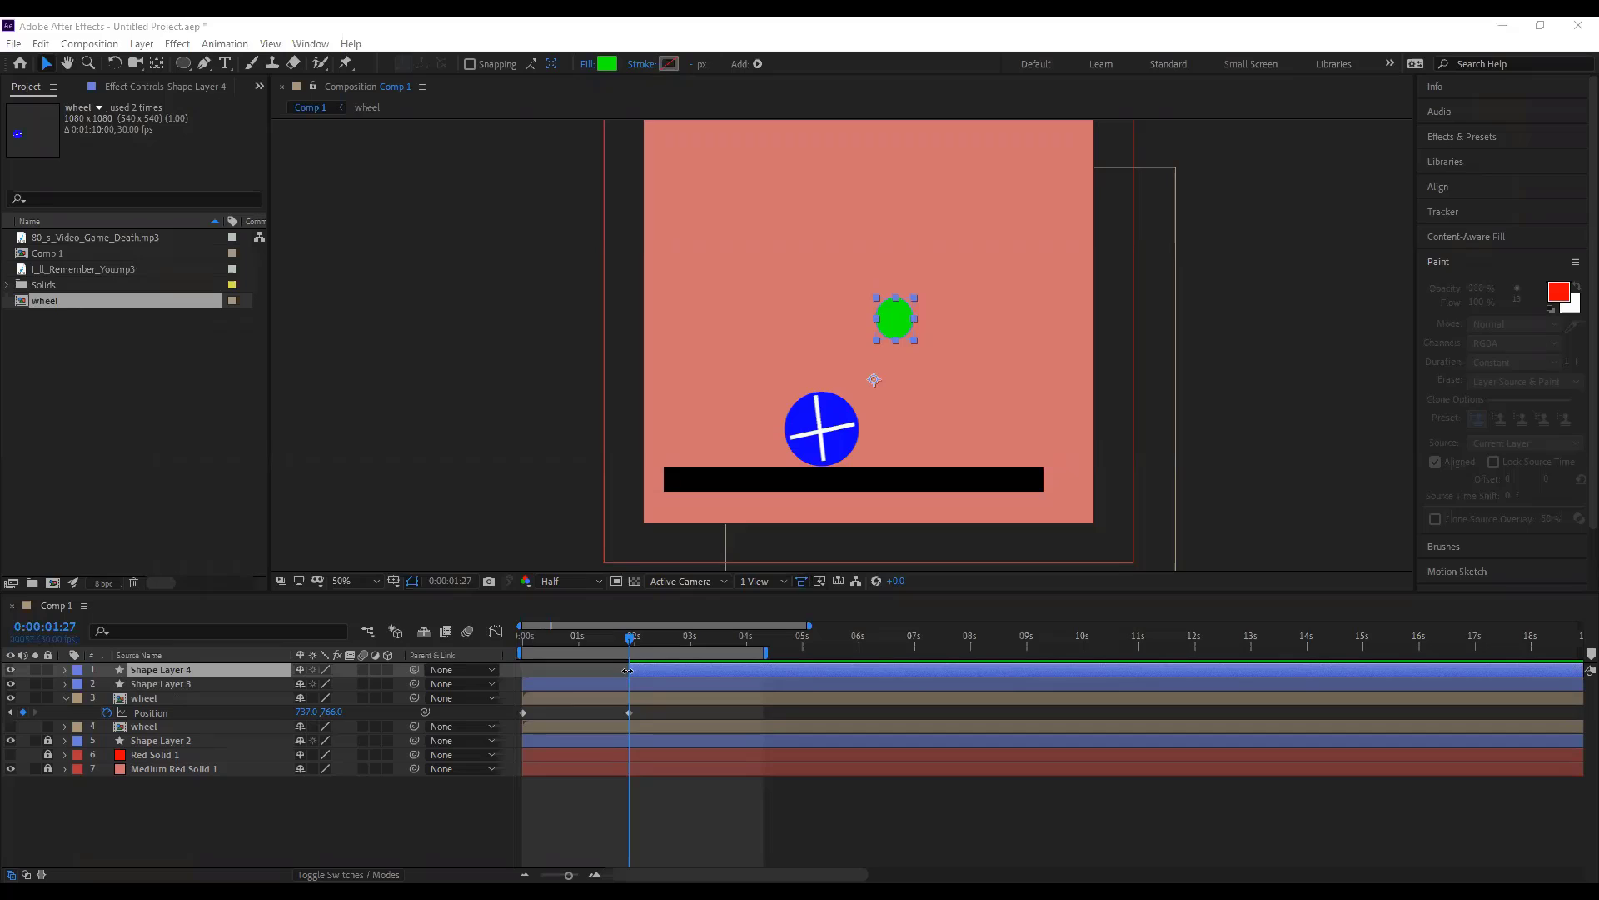
{"action": "left_click_drag", "start_coordinate": [627, 671], "coordinate": [531, 677]}
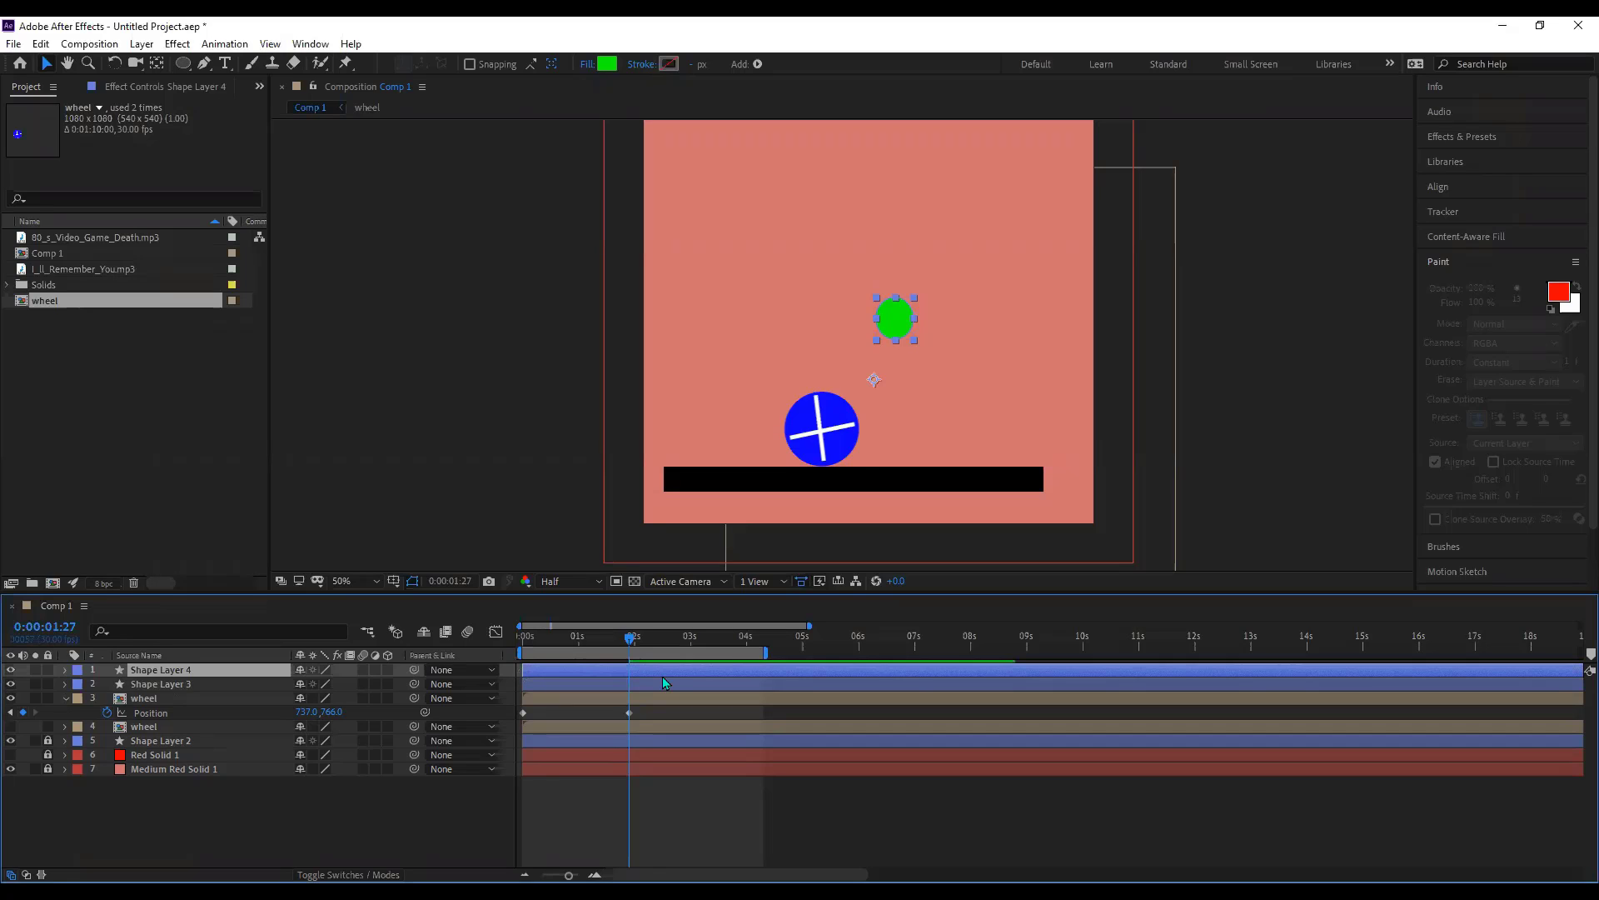
{"action": "left_click_drag", "start_coordinate": [608, 679], "coordinate": [628, 679]}
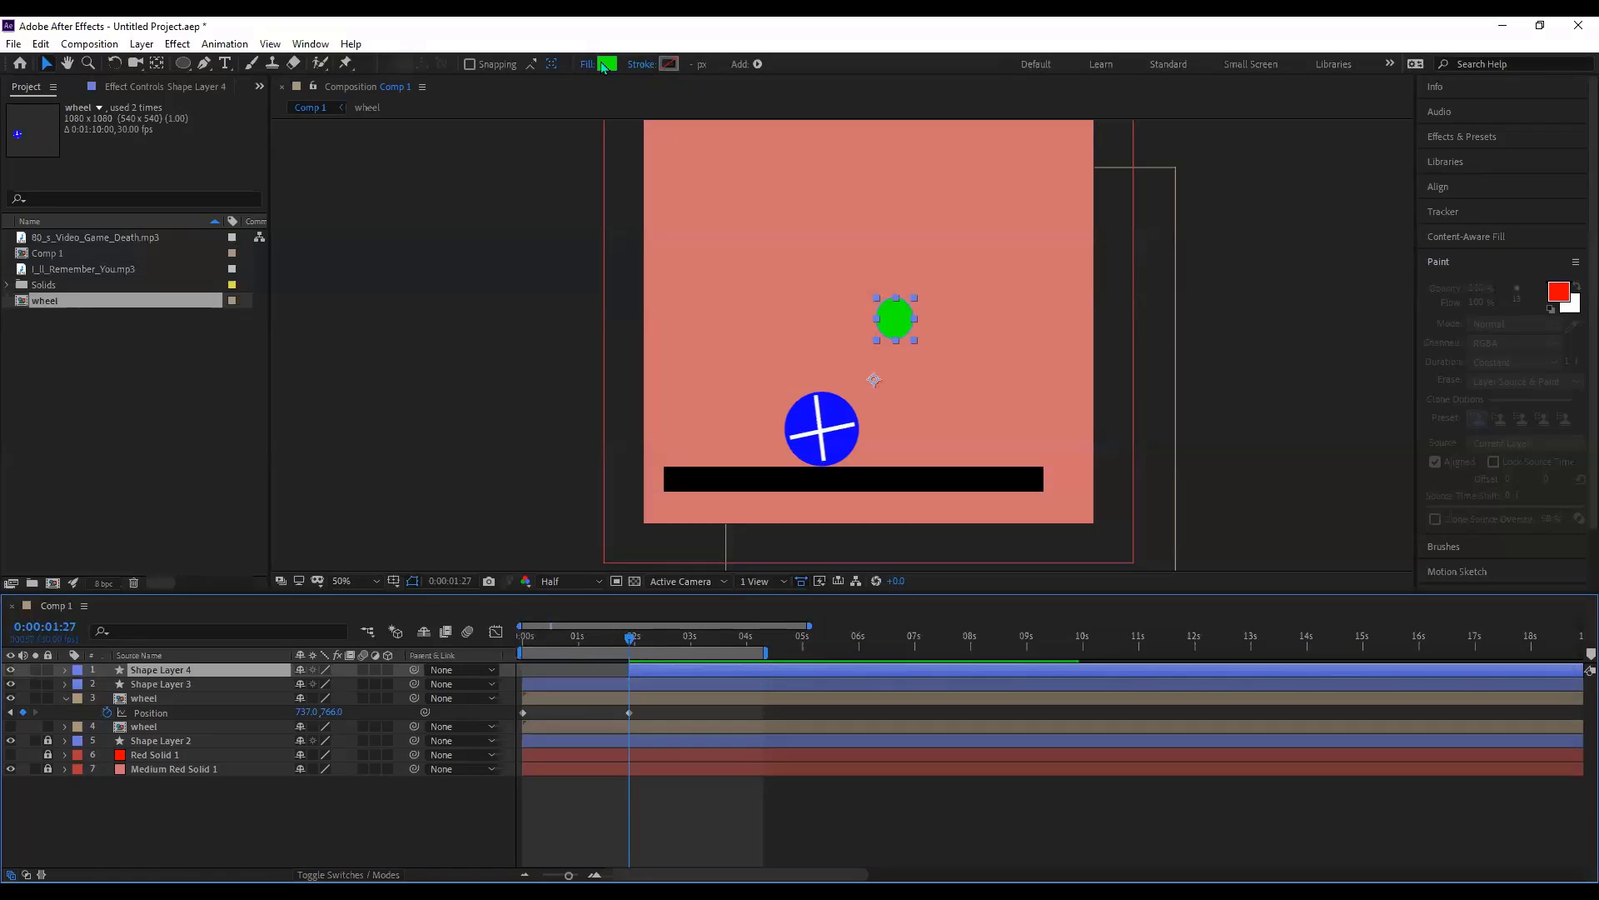
- Change the copied circle's fill colour to red
{"action": "left_click", "coordinate": [440, 424]}
{"action": "left_click", "coordinate": [571, 428]}
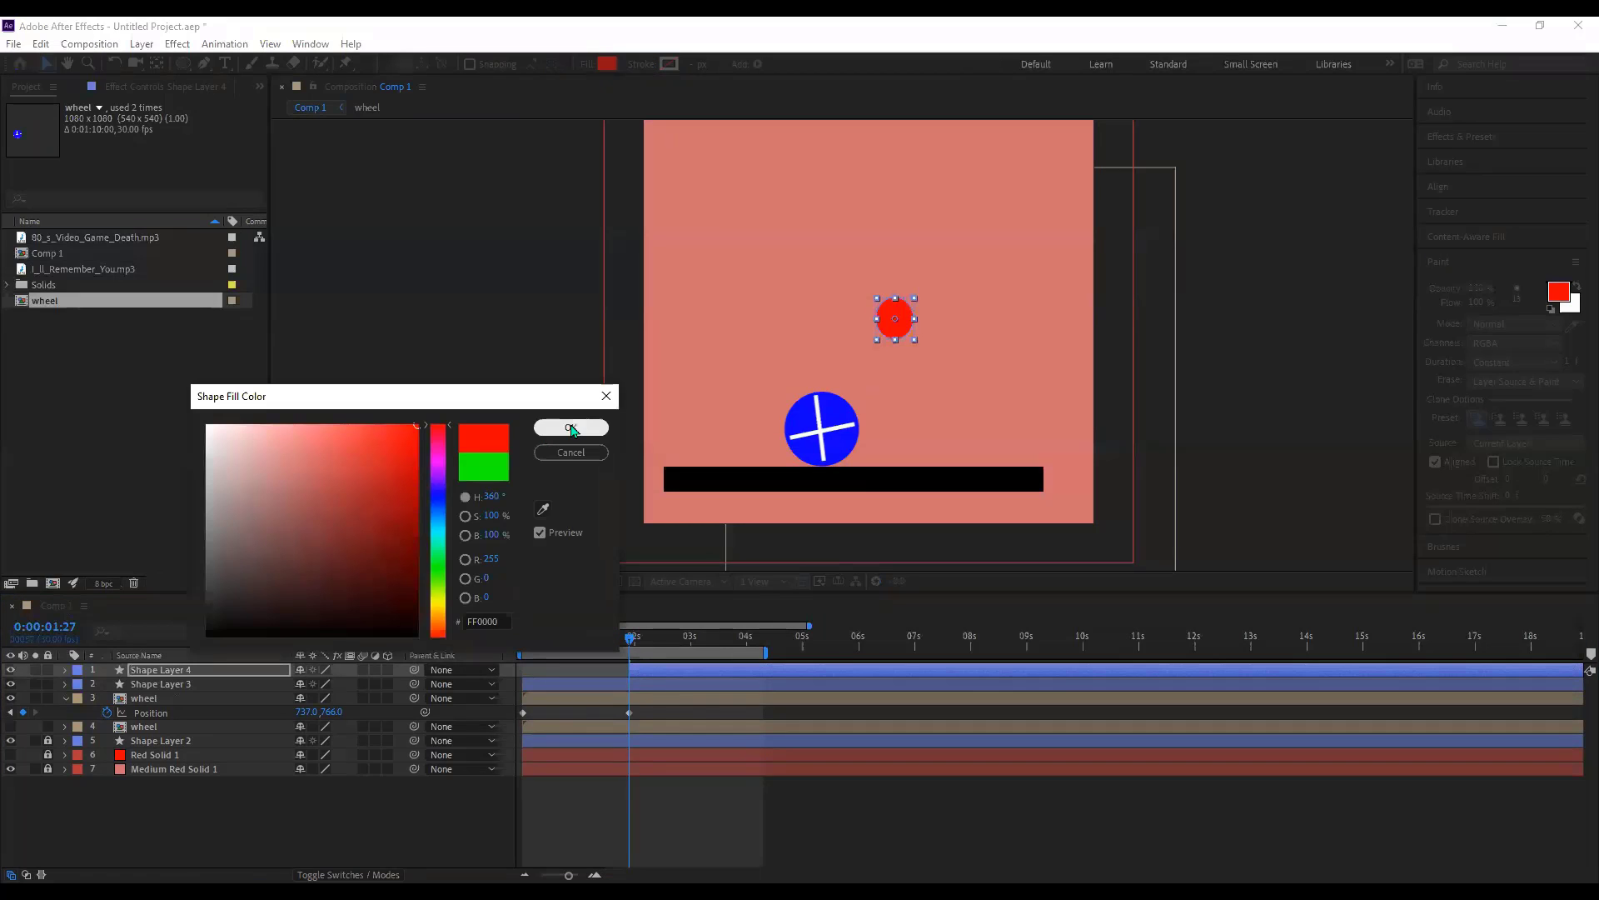
{"action": "left_click", "coordinate": [676, 686]}
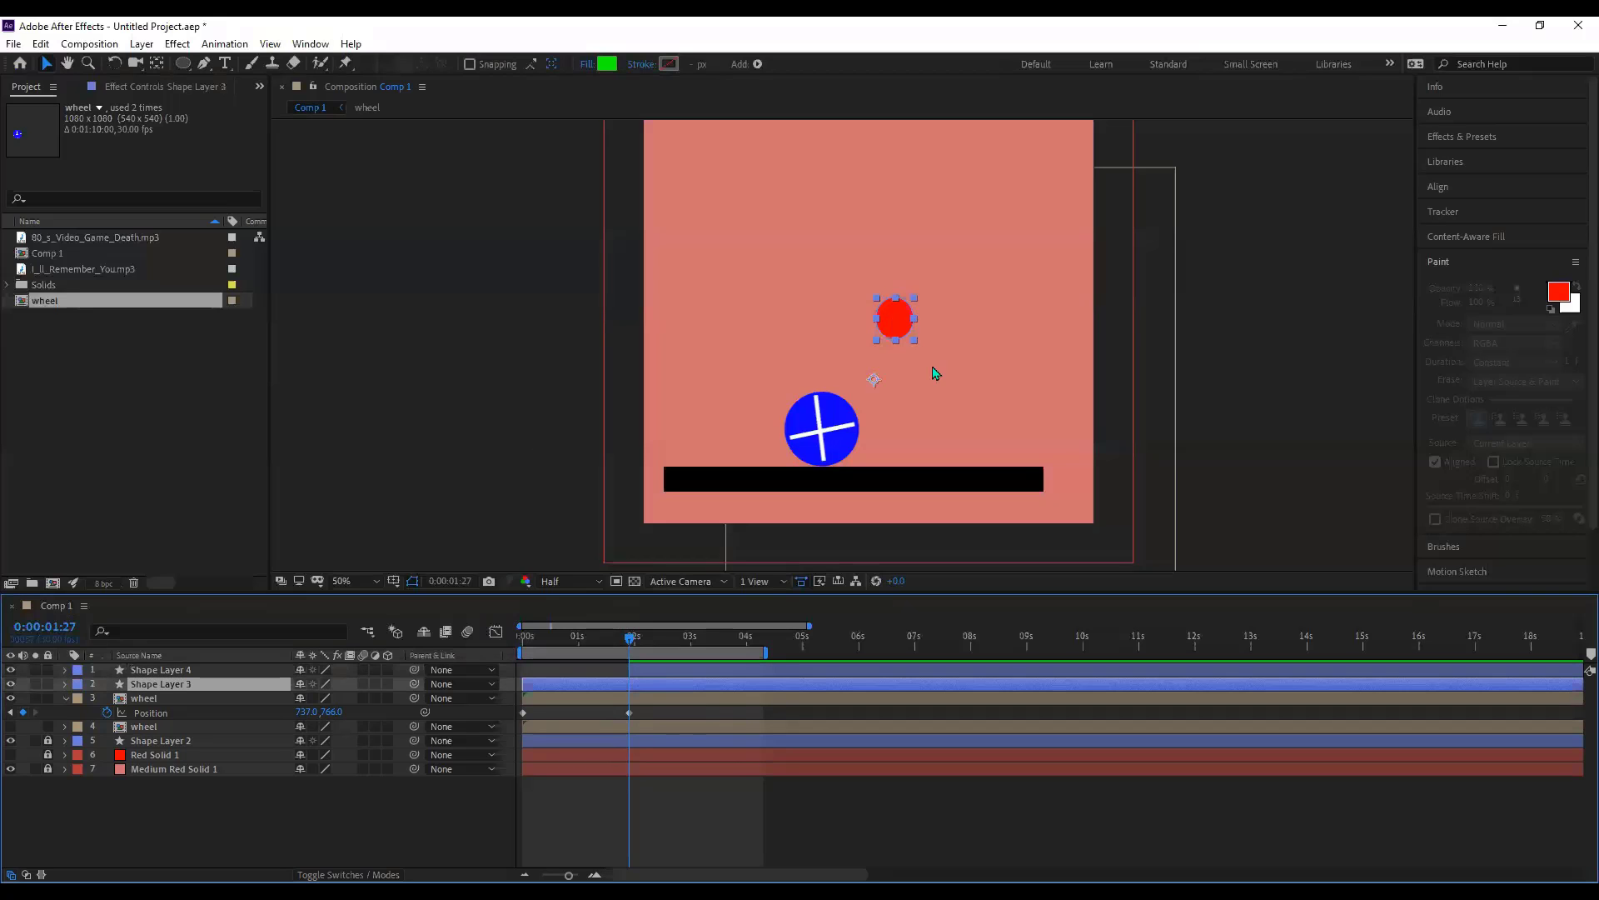
- Scrub between 0:00:01:20 and 0:00:02:00 to check the green-to-red switch, then duplicate Shape Layer 4
{"action": "left_click", "coordinate": [618, 638]}
{"action": "left_click_drag", "start_coordinate": [623, 638], "coordinate": [633, 638]}
{"action": "left_click", "coordinate": [638, 641]}
{"action": "left_click", "coordinate": [622, 647]}
{"action": "left_click_drag", "start_coordinate": [623, 647], "coordinate": [630, 656]}
{"action": "left_click", "coordinate": [649, 672]}
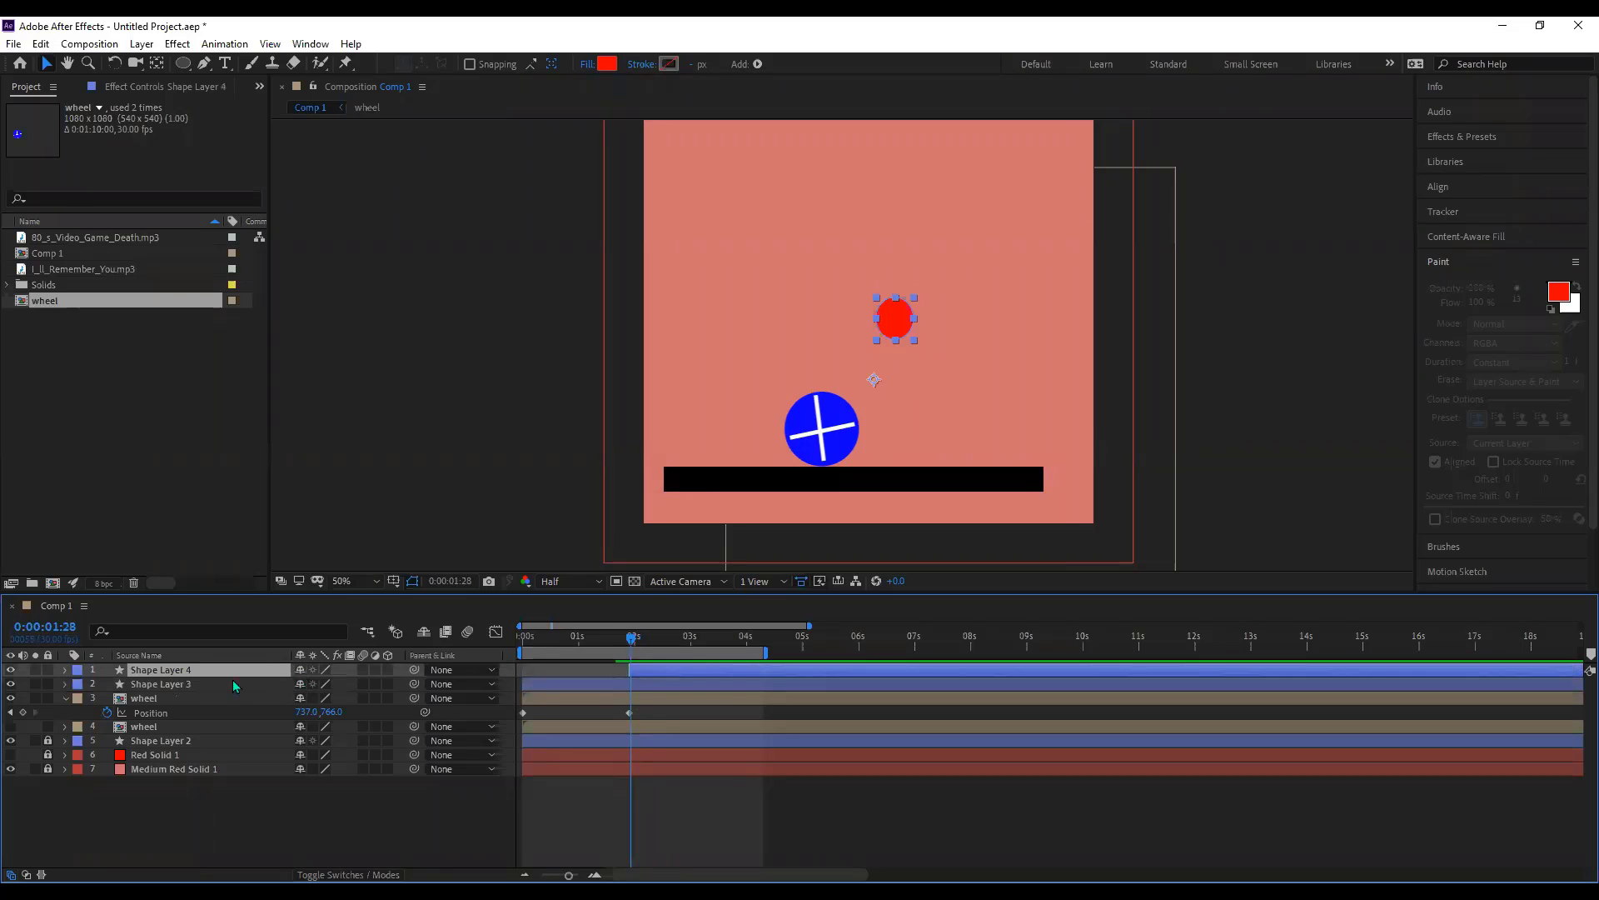
{"action": "key", "text": "ctrl+d"}
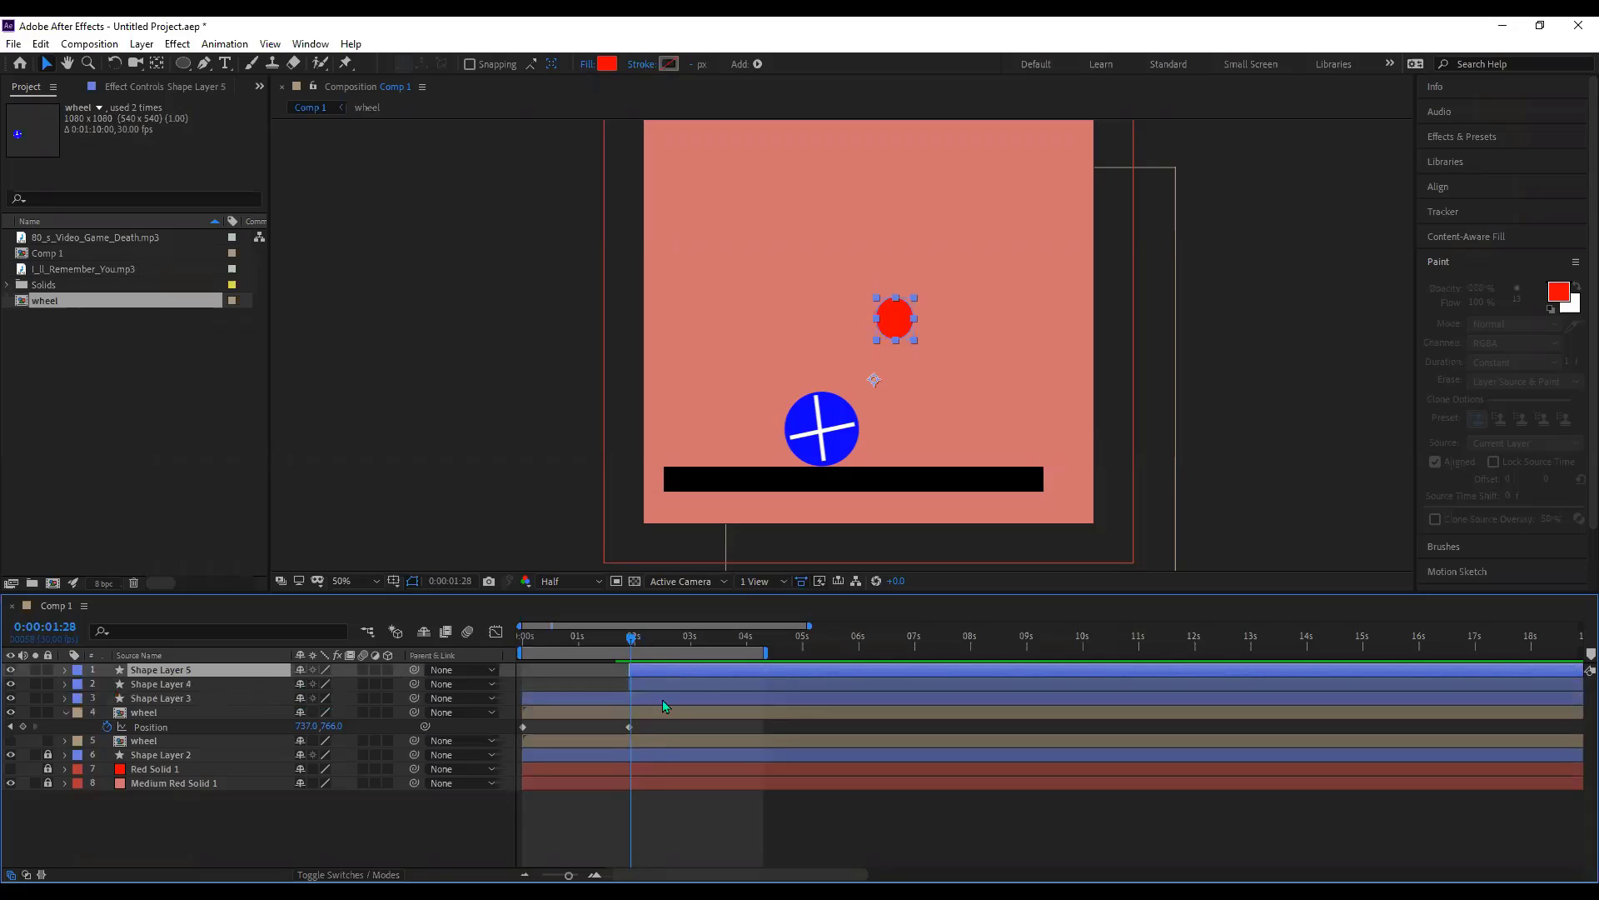
- Start Shape Layer 4 slightly earlier and move the current time to 0:00:01:20
{"action": "left_click", "coordinate": [643, 684]}
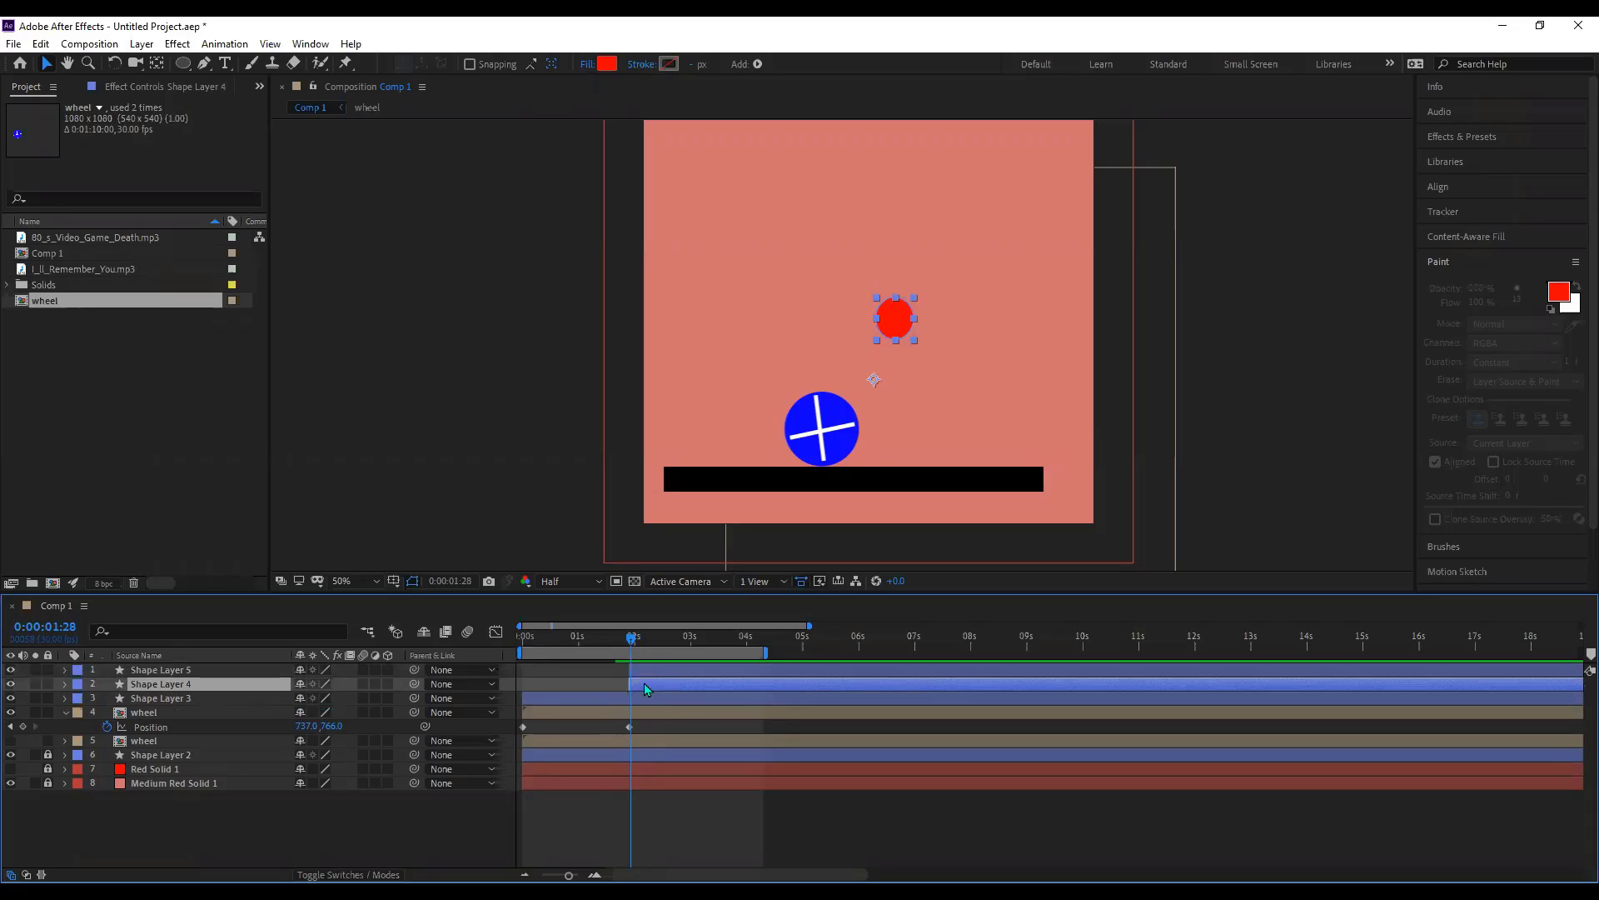
{"action": "left_click_drag", "start_coordinate": [621, 683], "coordinate": [621, 683]}
{"action": "left_click", "coordinate": [617, 643]}
- Make the circle's fill yellow and preview the green, yellow, red colour changes
{"action": "left_click", "coordinate": [899, 326]}
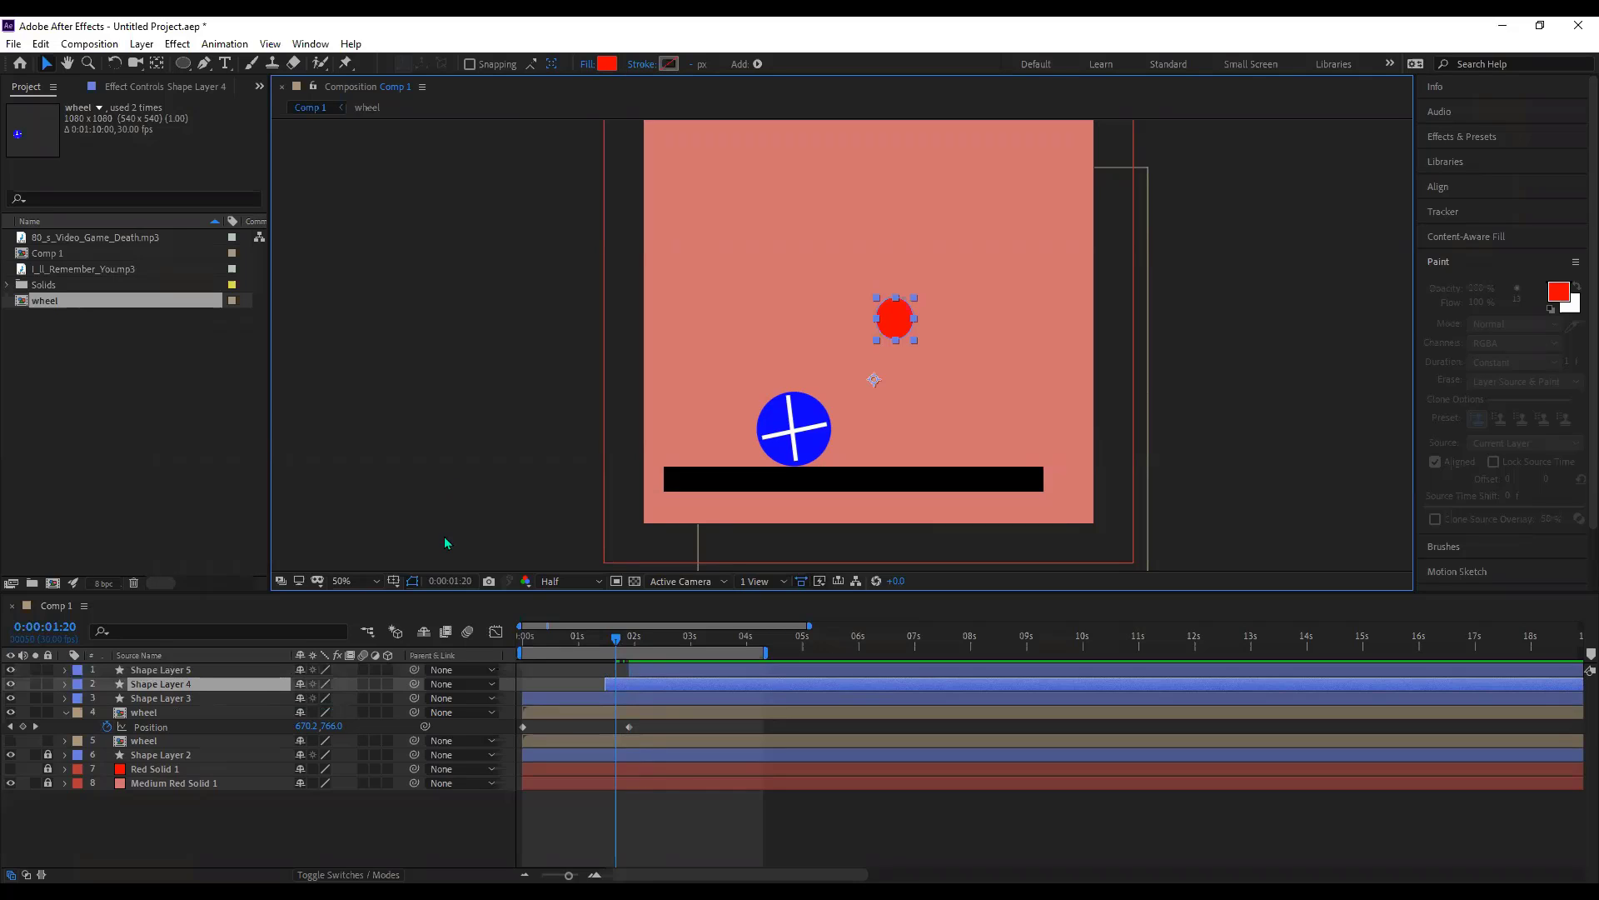
{"action": "left_click", "coordinate": [439, 600]}
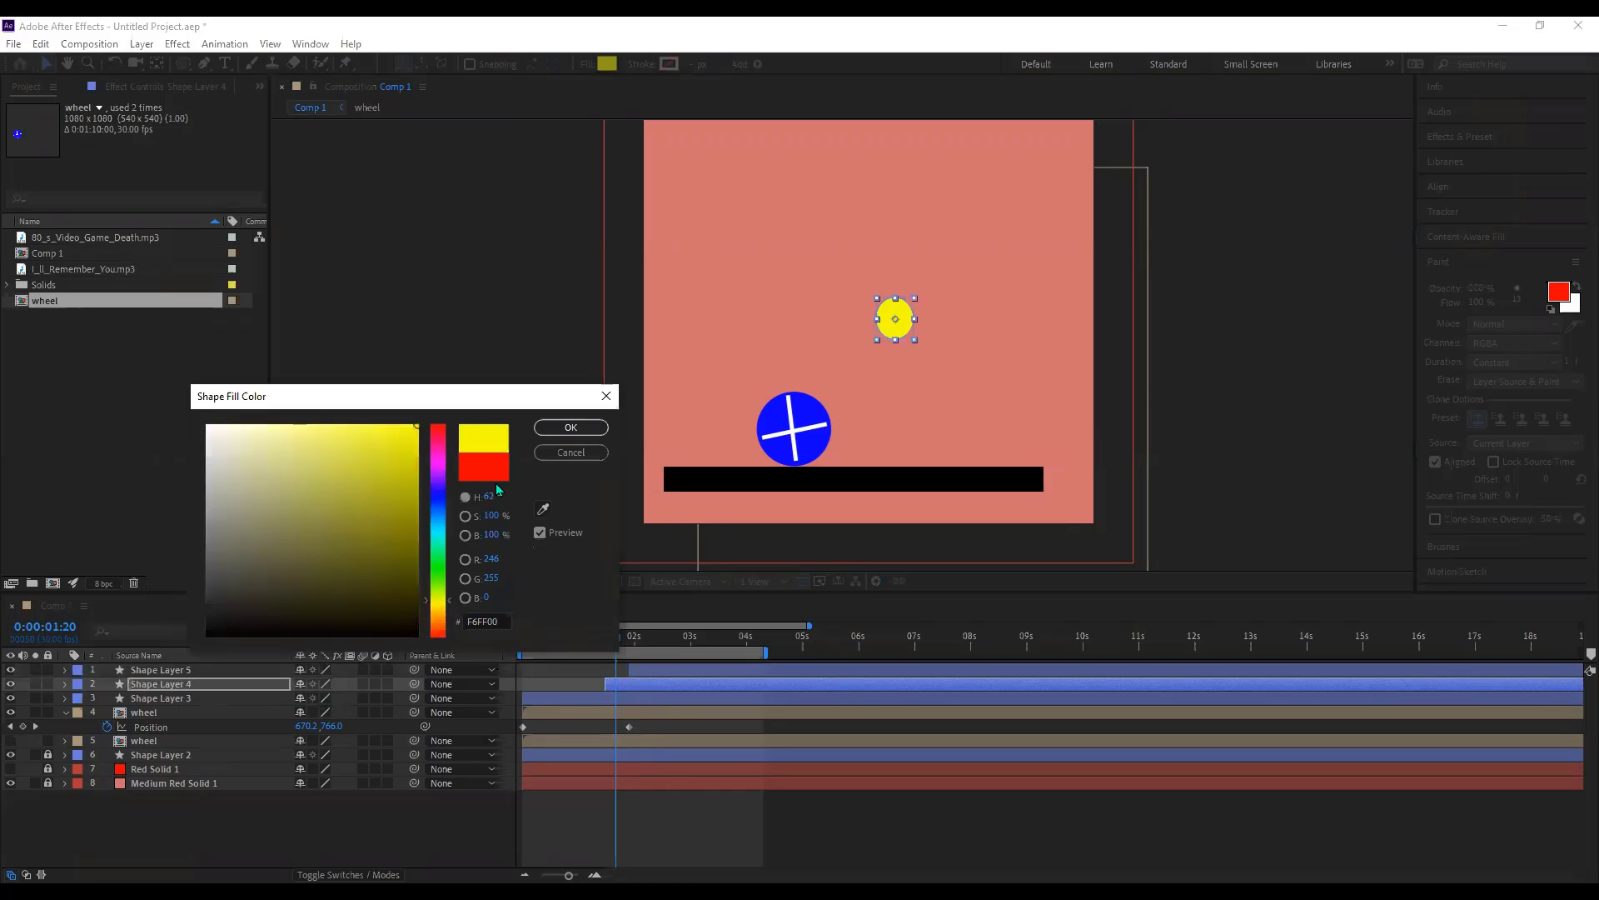
{"action": "key", "text": "Return"}
{"action": "left_click", "coordinate": [617, 638]}
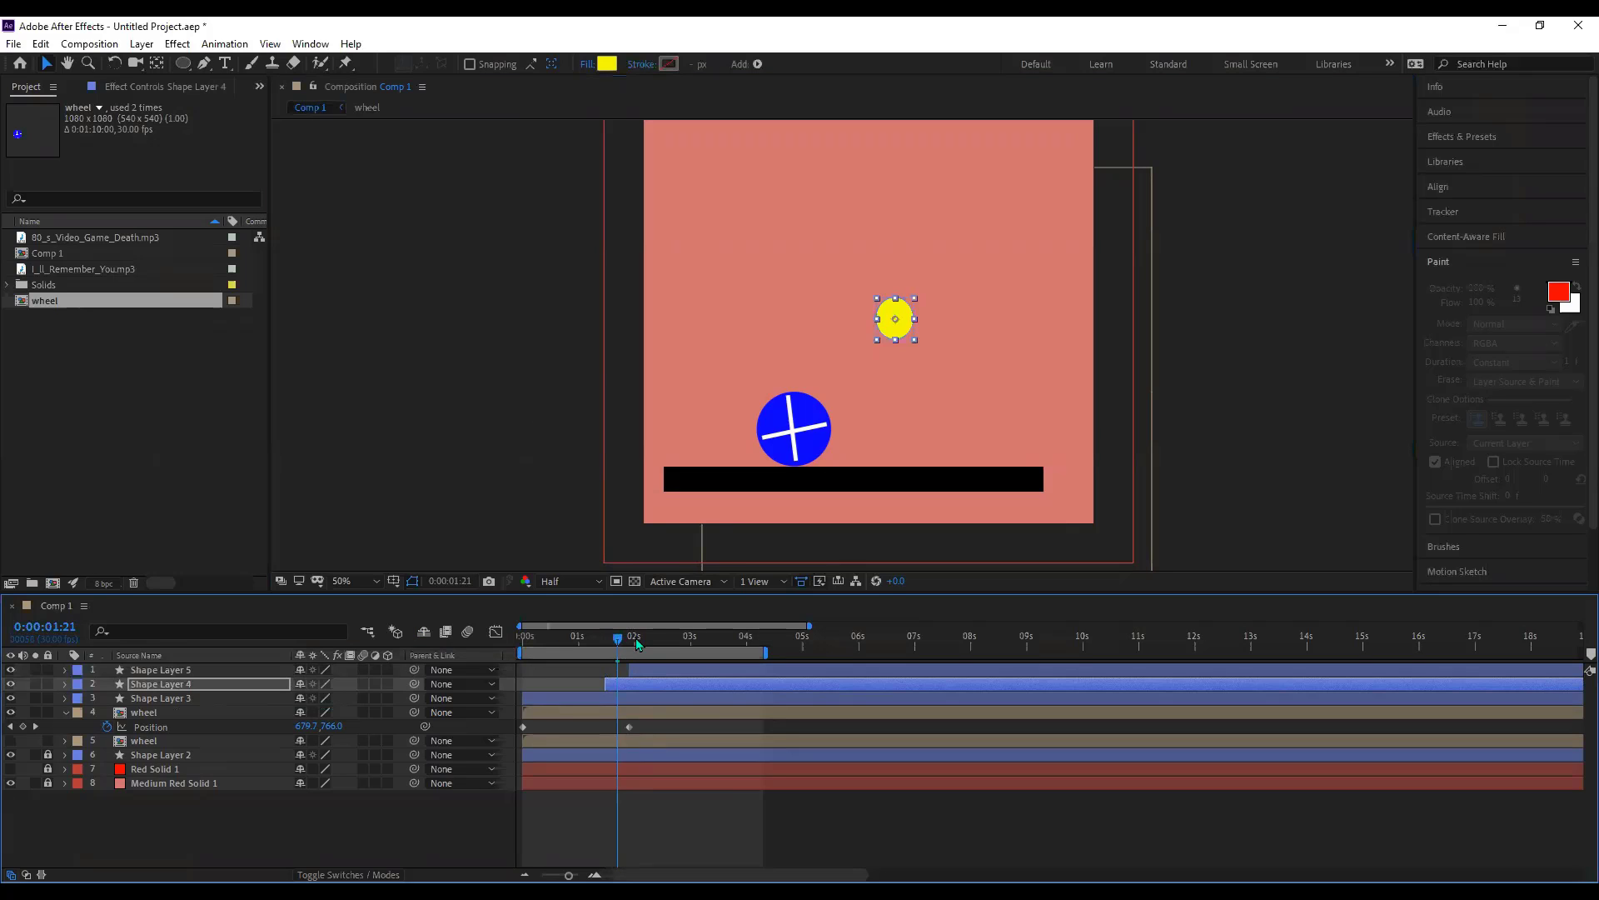
{"action": "key", "text": "space"}
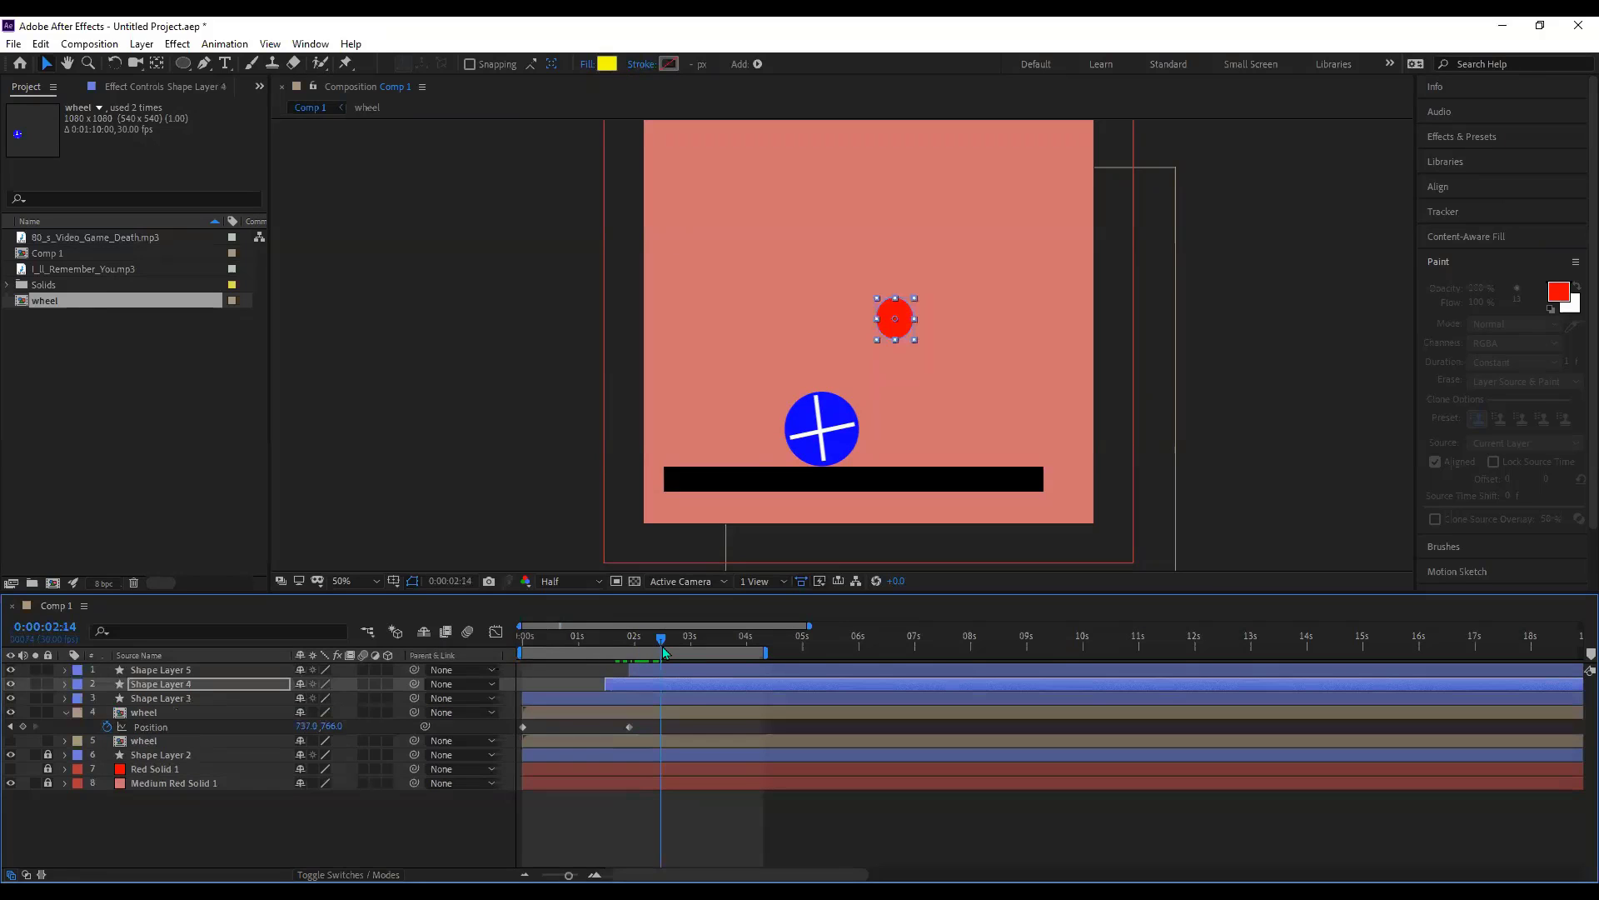
{"action": "left_click", "coordinate": [674, 669]}
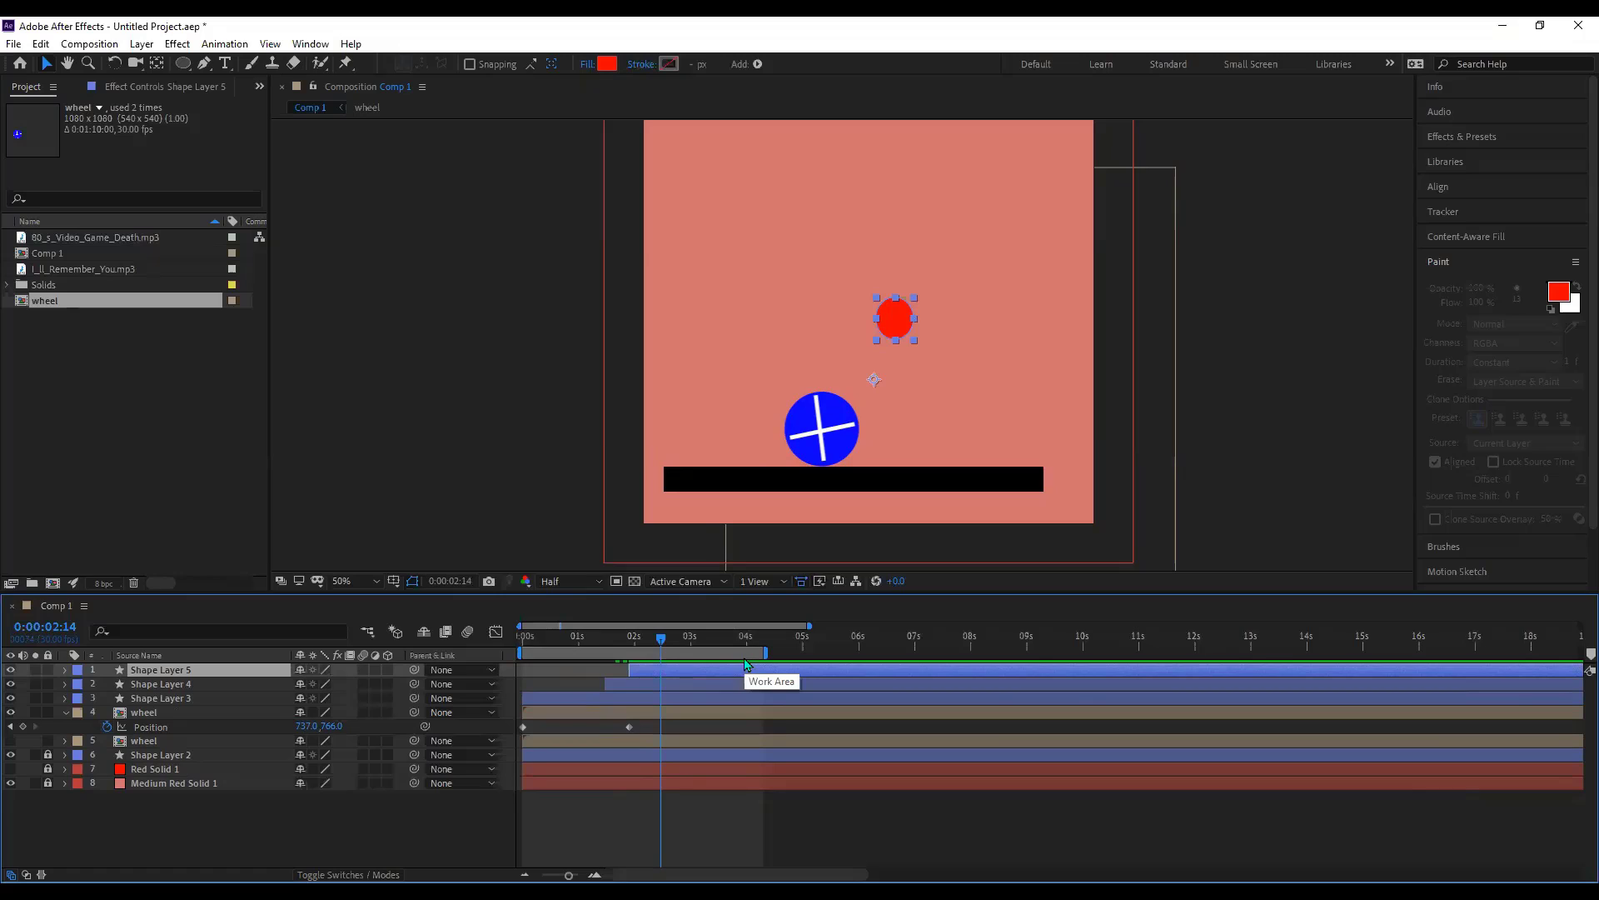
- Trim the comp to its work area and end Shape Layer 5's red light at 2:14
{"action": "right_click", "coordinate": [744, 657]}
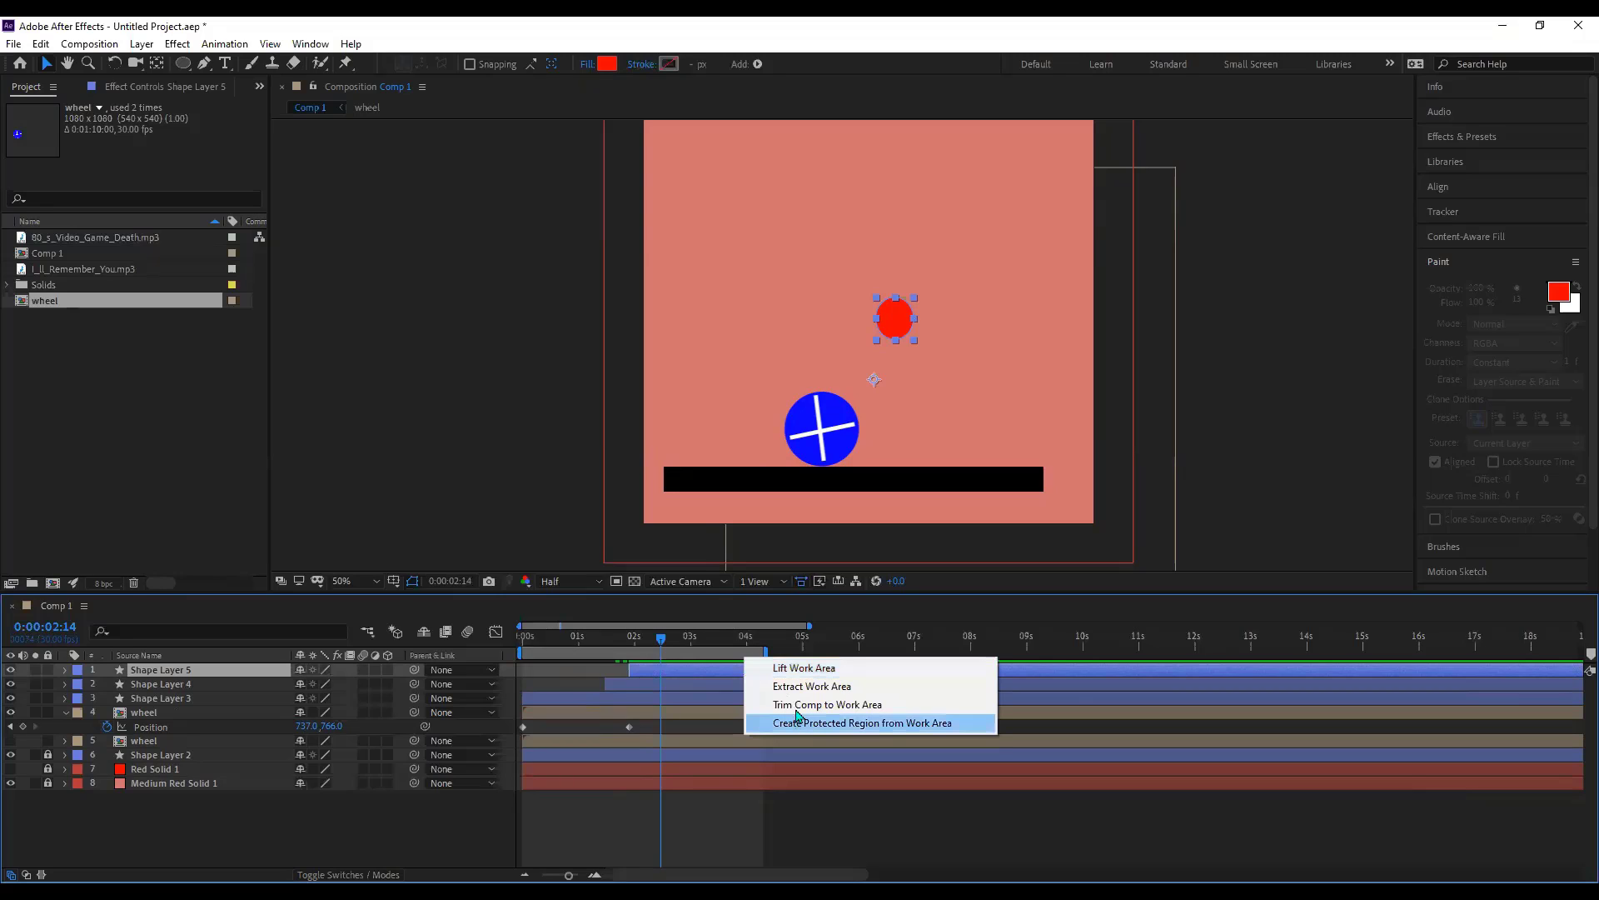
{"action": "left_click", "coordinate": [798, 709]}
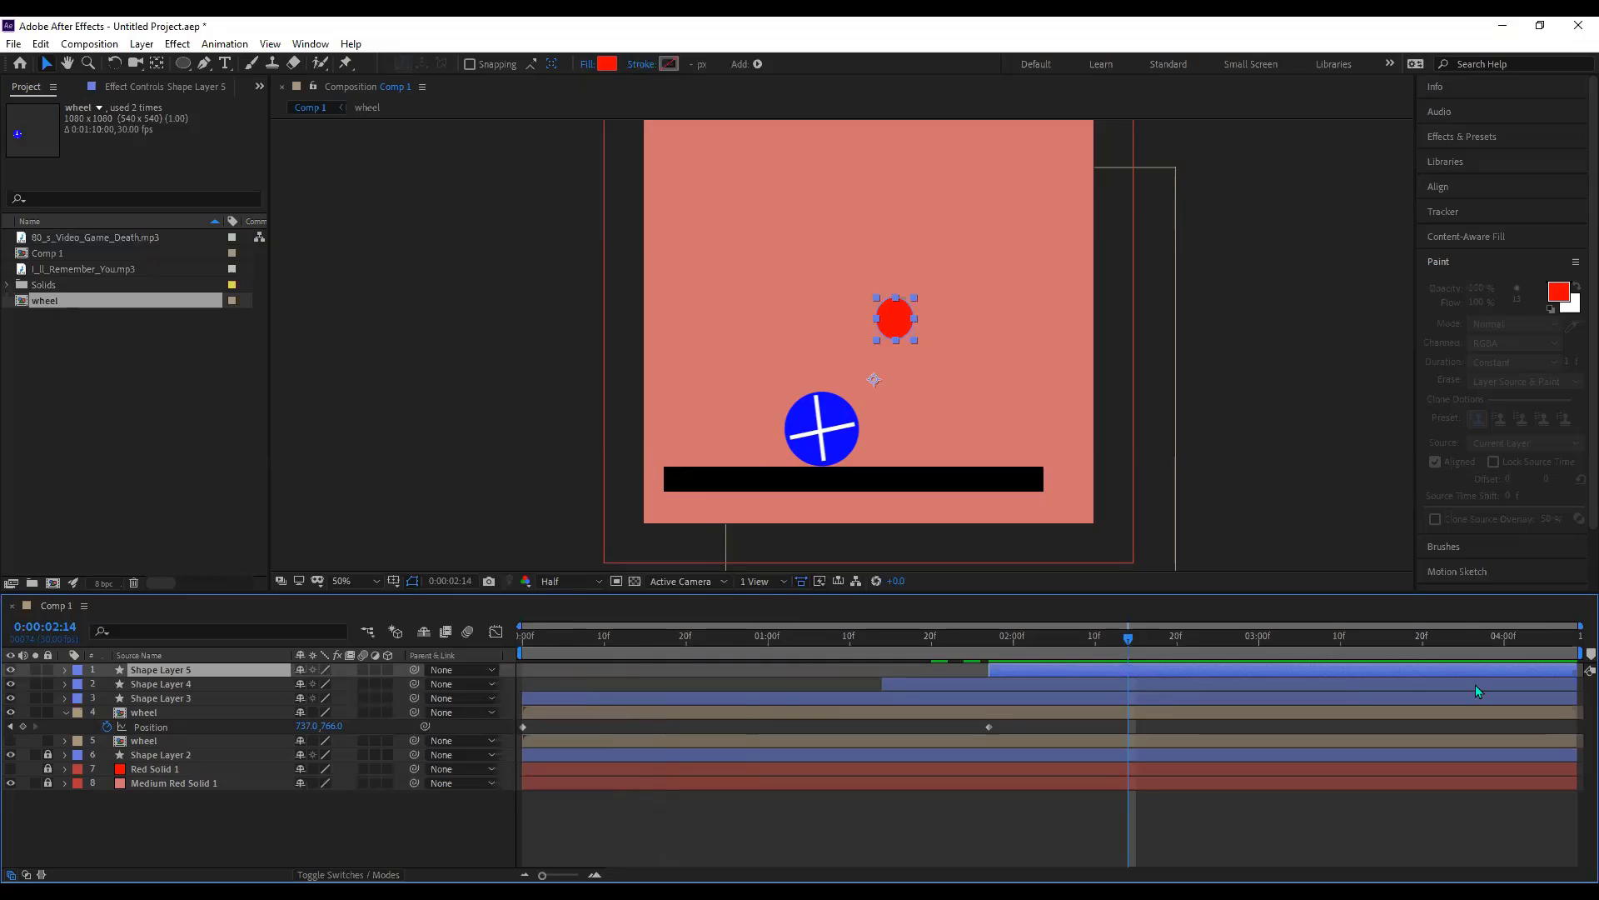
{"action": "left_click_drag", "start_coordinate": [1494, 681], "coordinate": [1126, 681]}
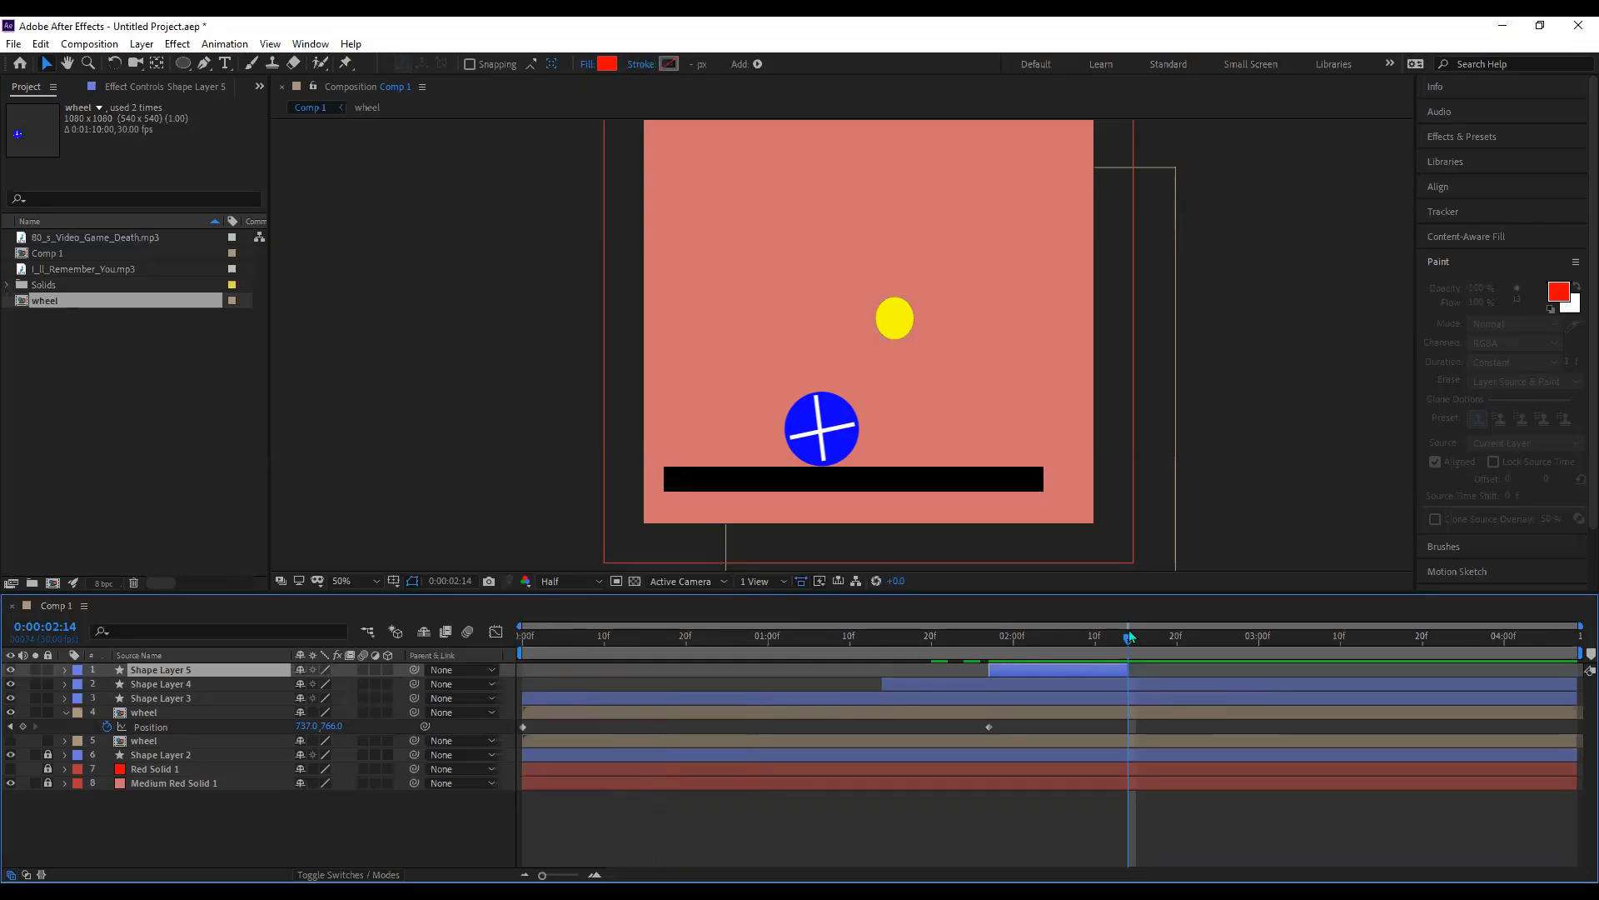
- End Shape Layer 4's yellow light at 0:00:02:20 with Alt+]
{"action": "left_click", "coordinate": [1177, 641]}
{"action": "left_click", "coordinate": [1237, 690]}
{"action": "key", "text": "alt+bracketright"}
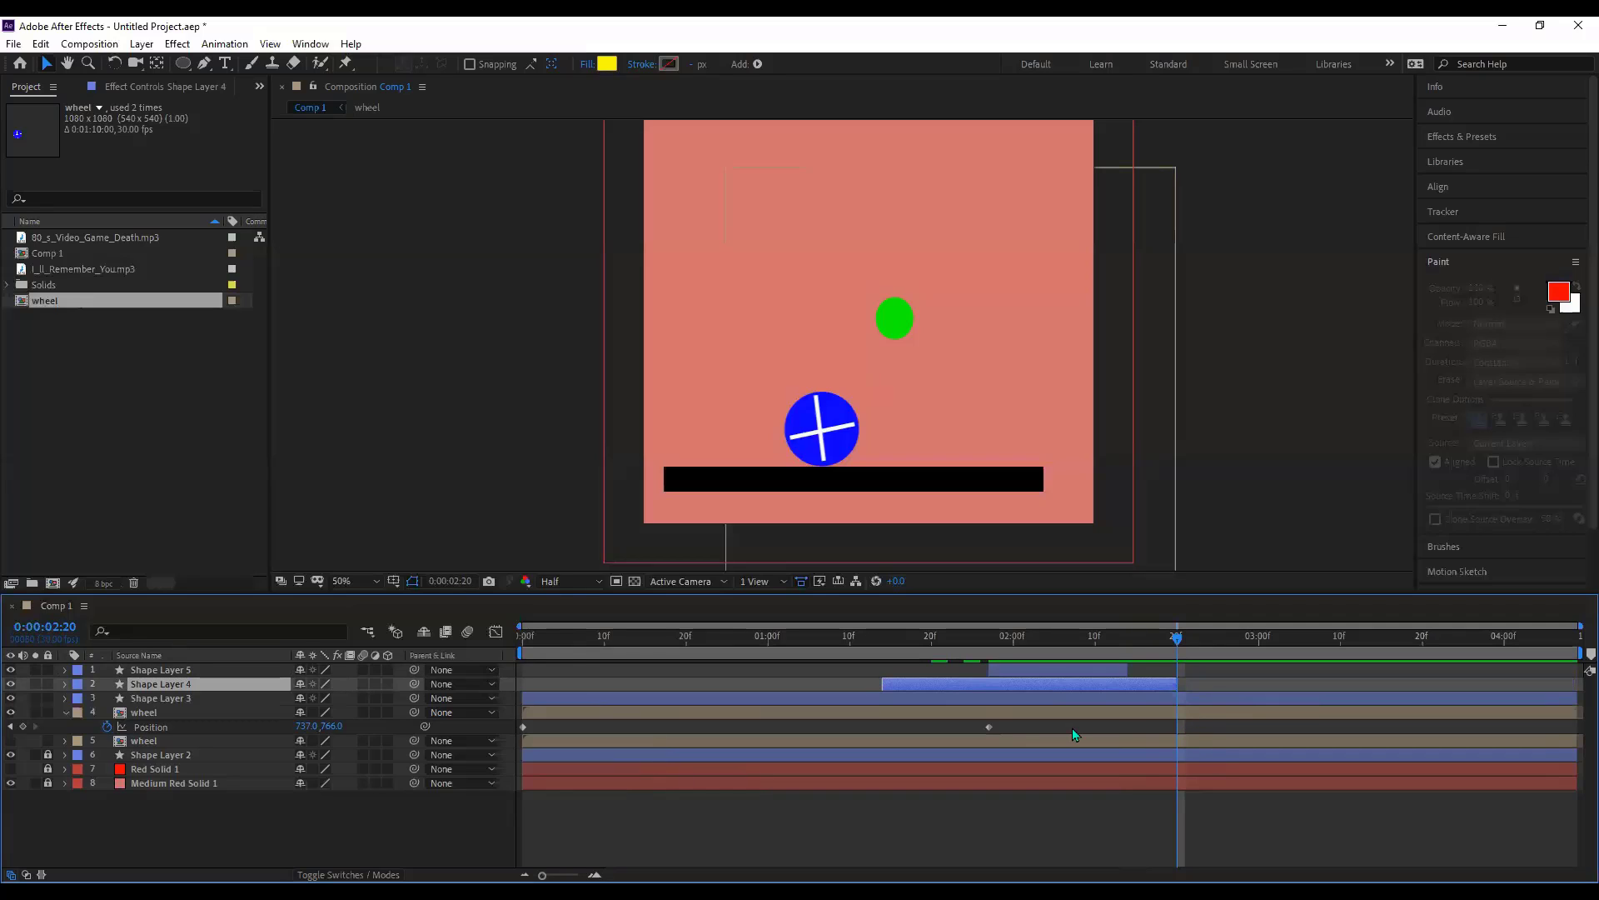
- Add a wheel Position keyframe at 2:20 so the wheel holds in place
{"action": "left_click", "coordinate": [985, 733]}
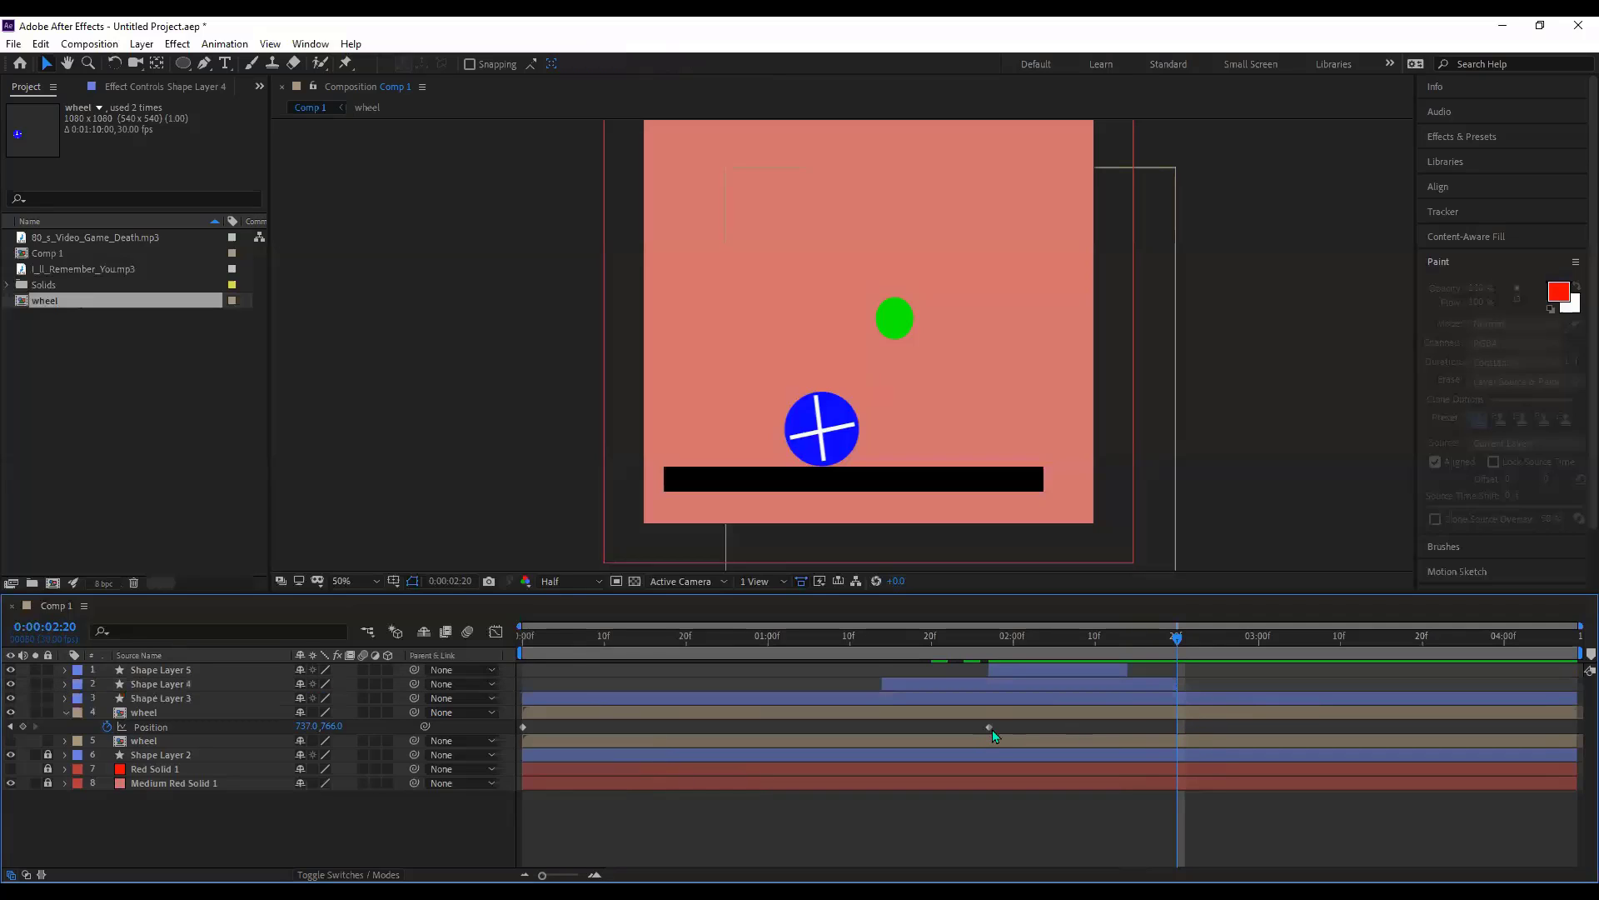
{"action": "left_click", "coordinate": [990, 727]}
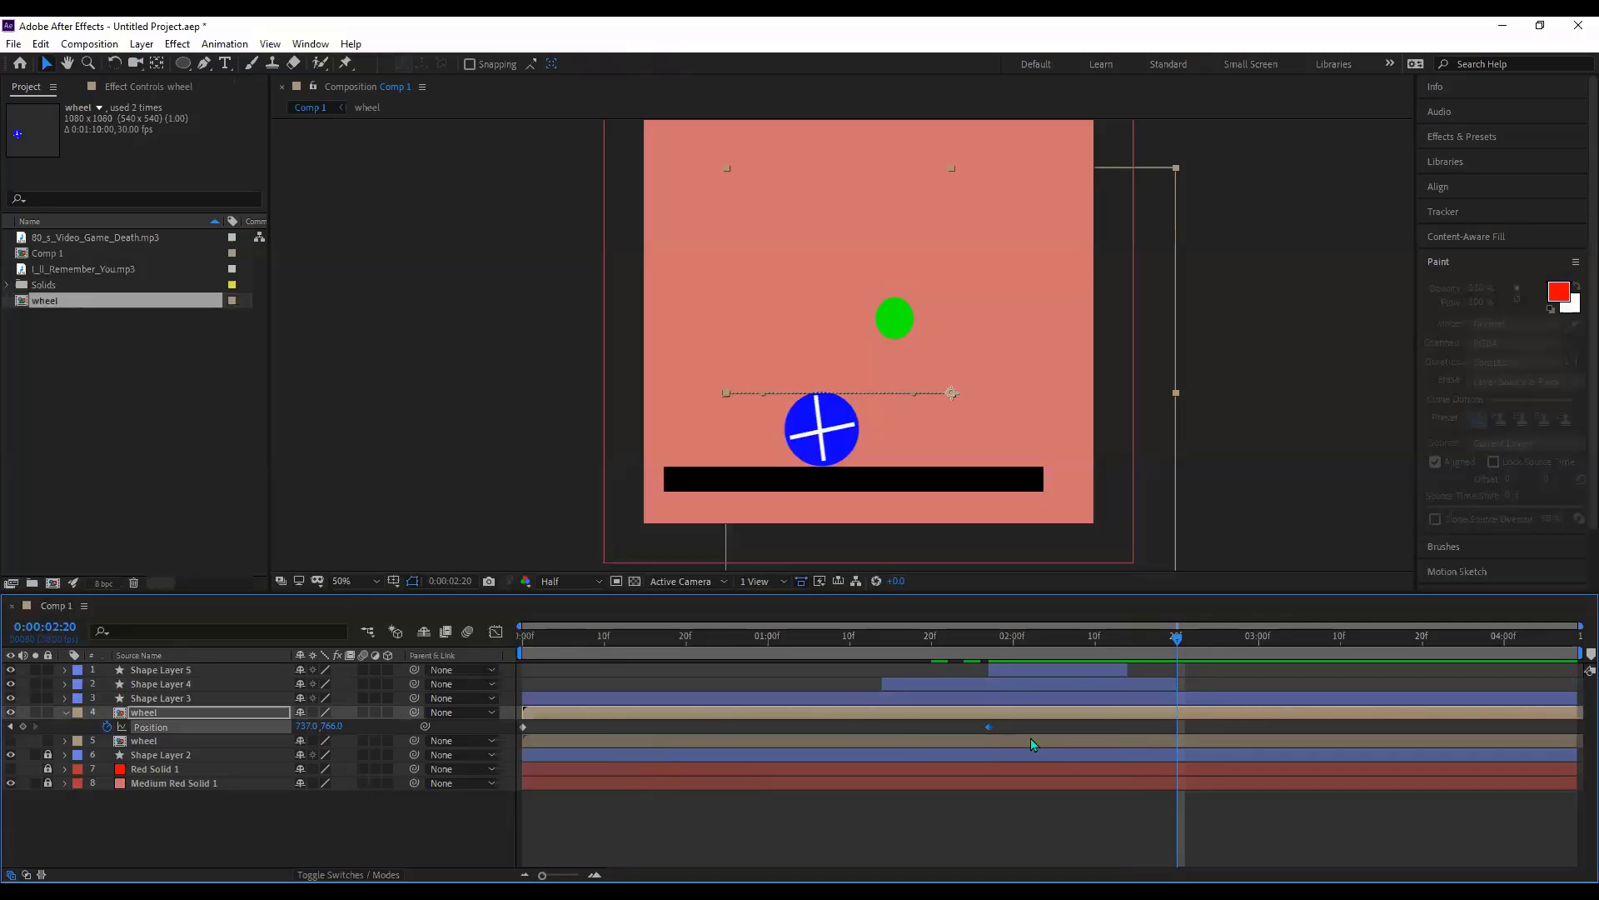
{"action": "left_click", "coordinate": [132, 714]}
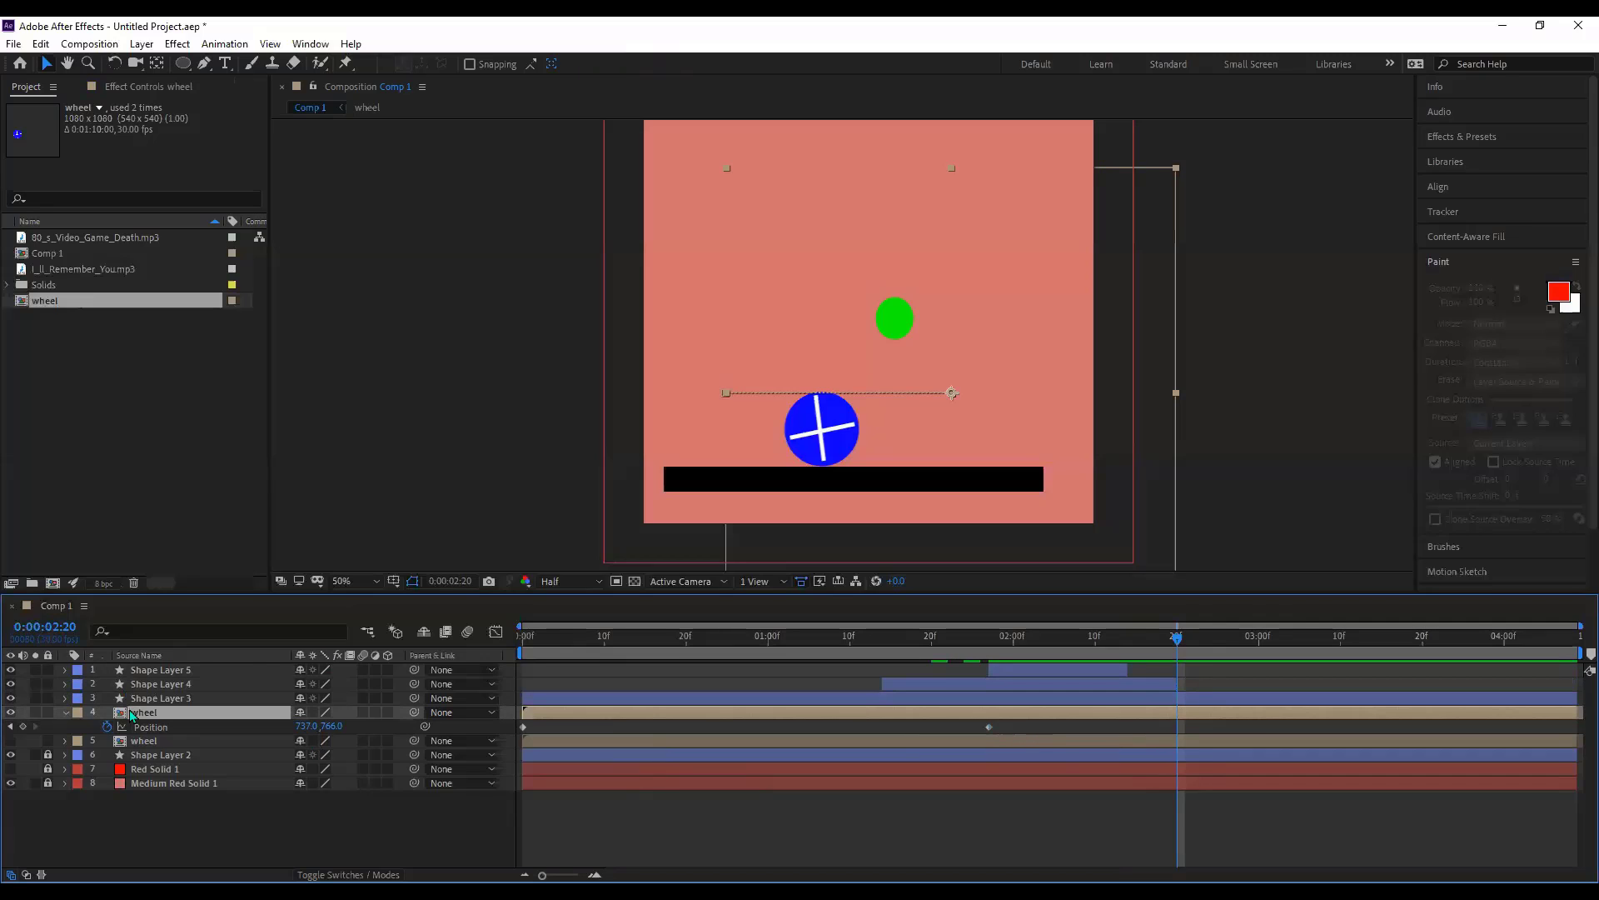
{"action": "left_click", "coordinate": [23, 727]}
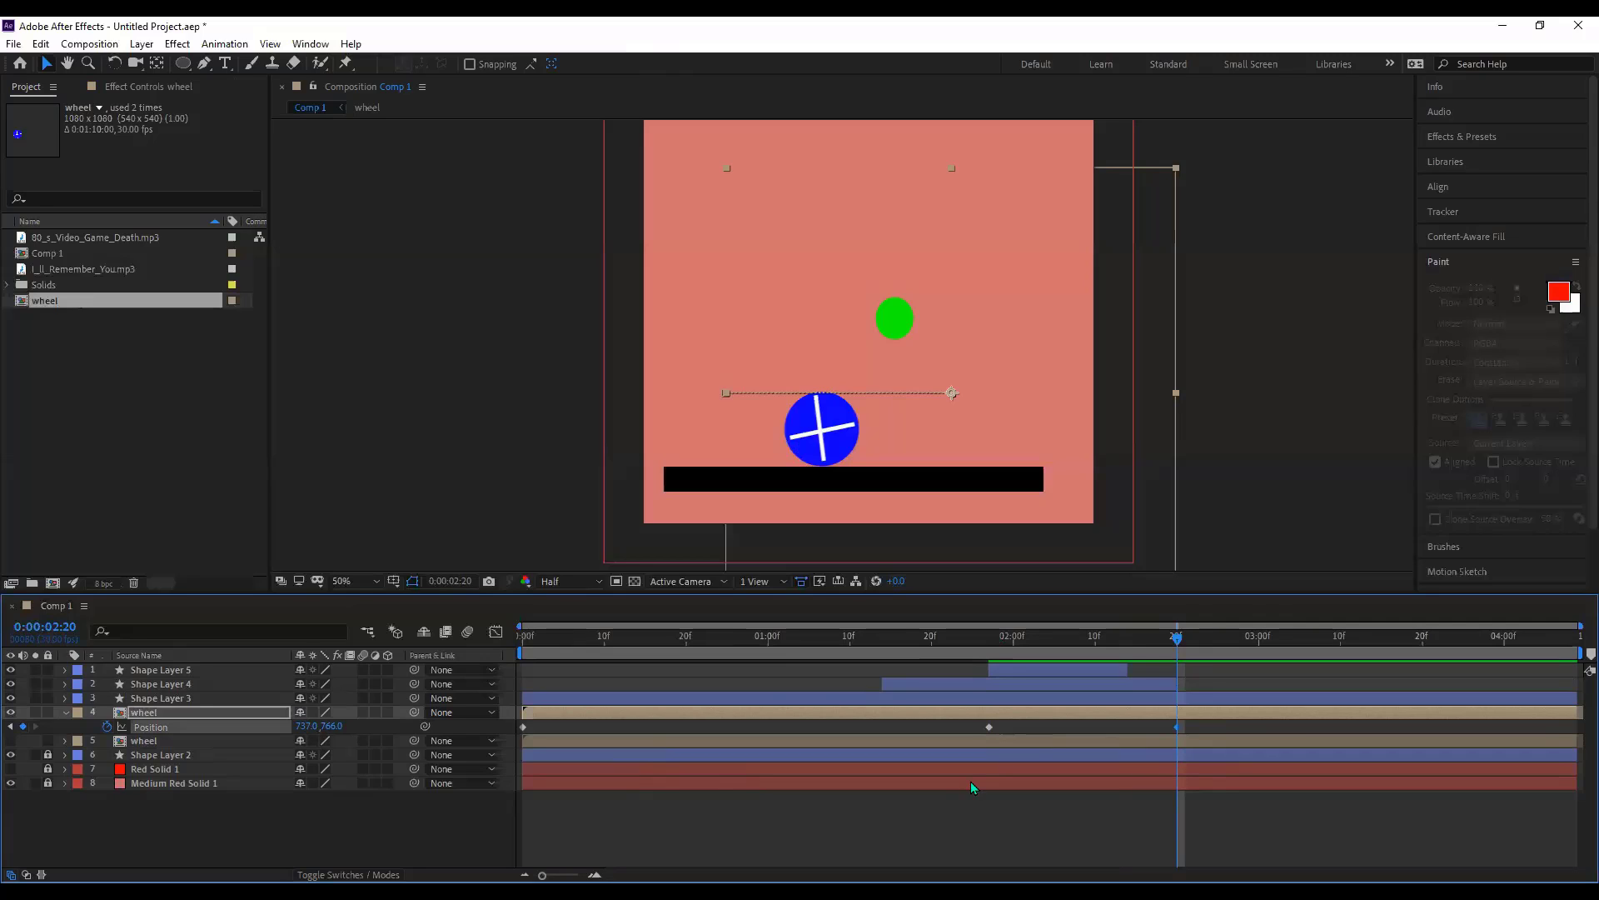
- At 3:18 set the wheel's Position X to 927, then push it offscreen to 1660
{"action": "left_click", "coordinate": [1447, 651]}
{"action": "left_click", "coordinate": [1407, 653]}
{"action": "left_click", "coordinate": [305, 725]}
{"action": "type", "text": "927"}
{"action": "key", "text": "Return"}
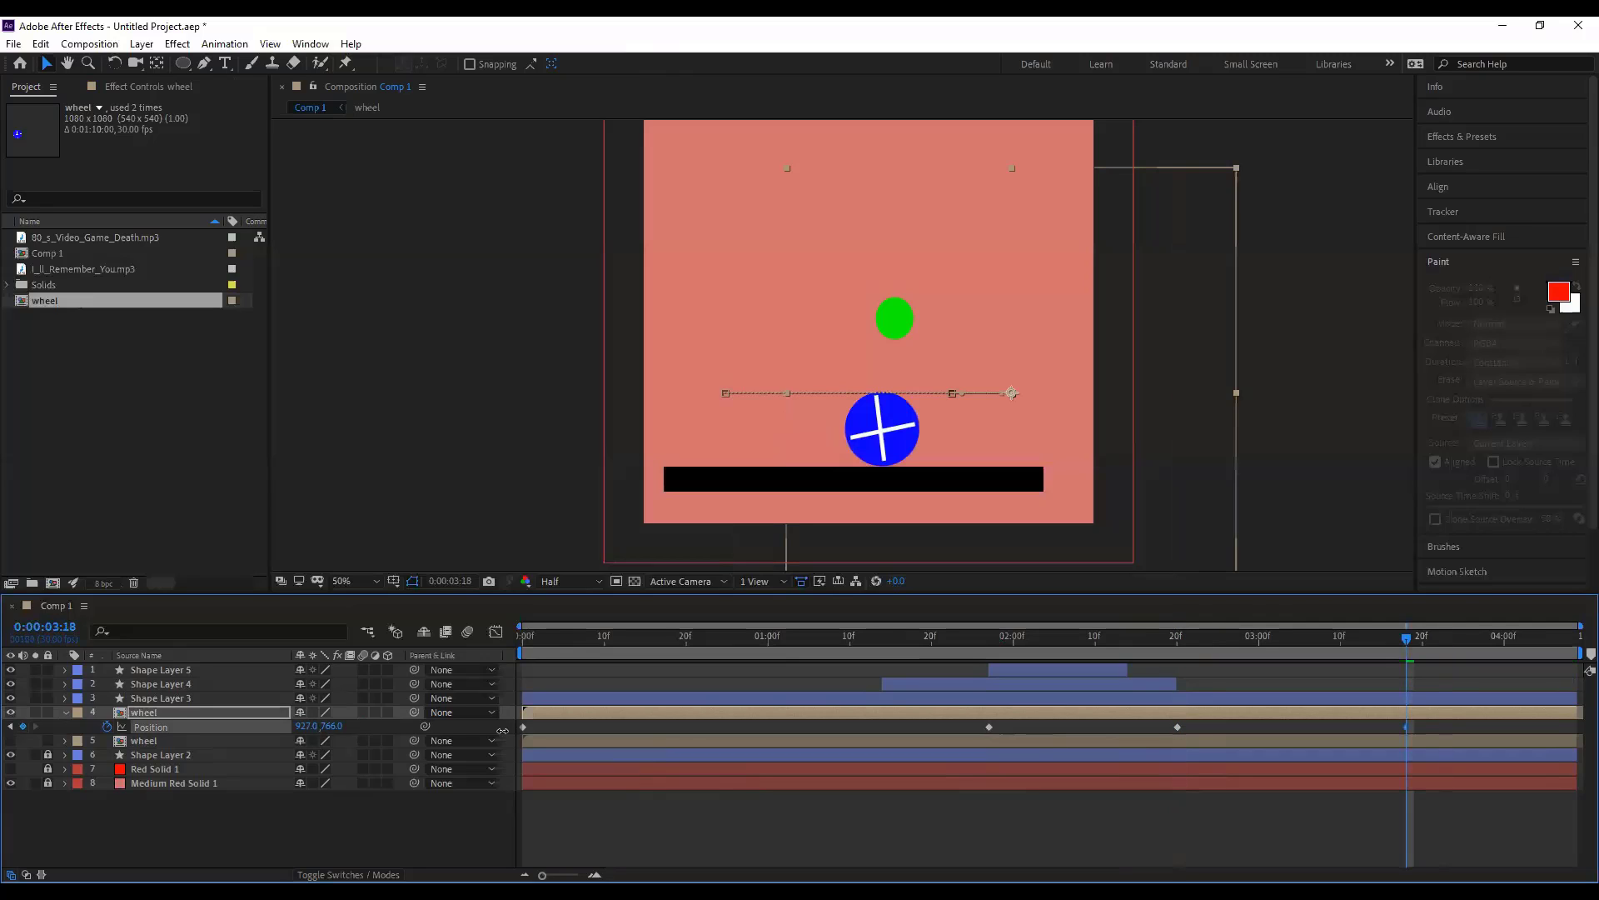
{"action": "left_click_drag", "start_coordinate": [667, 732], "coordinate": [1087, 736]}
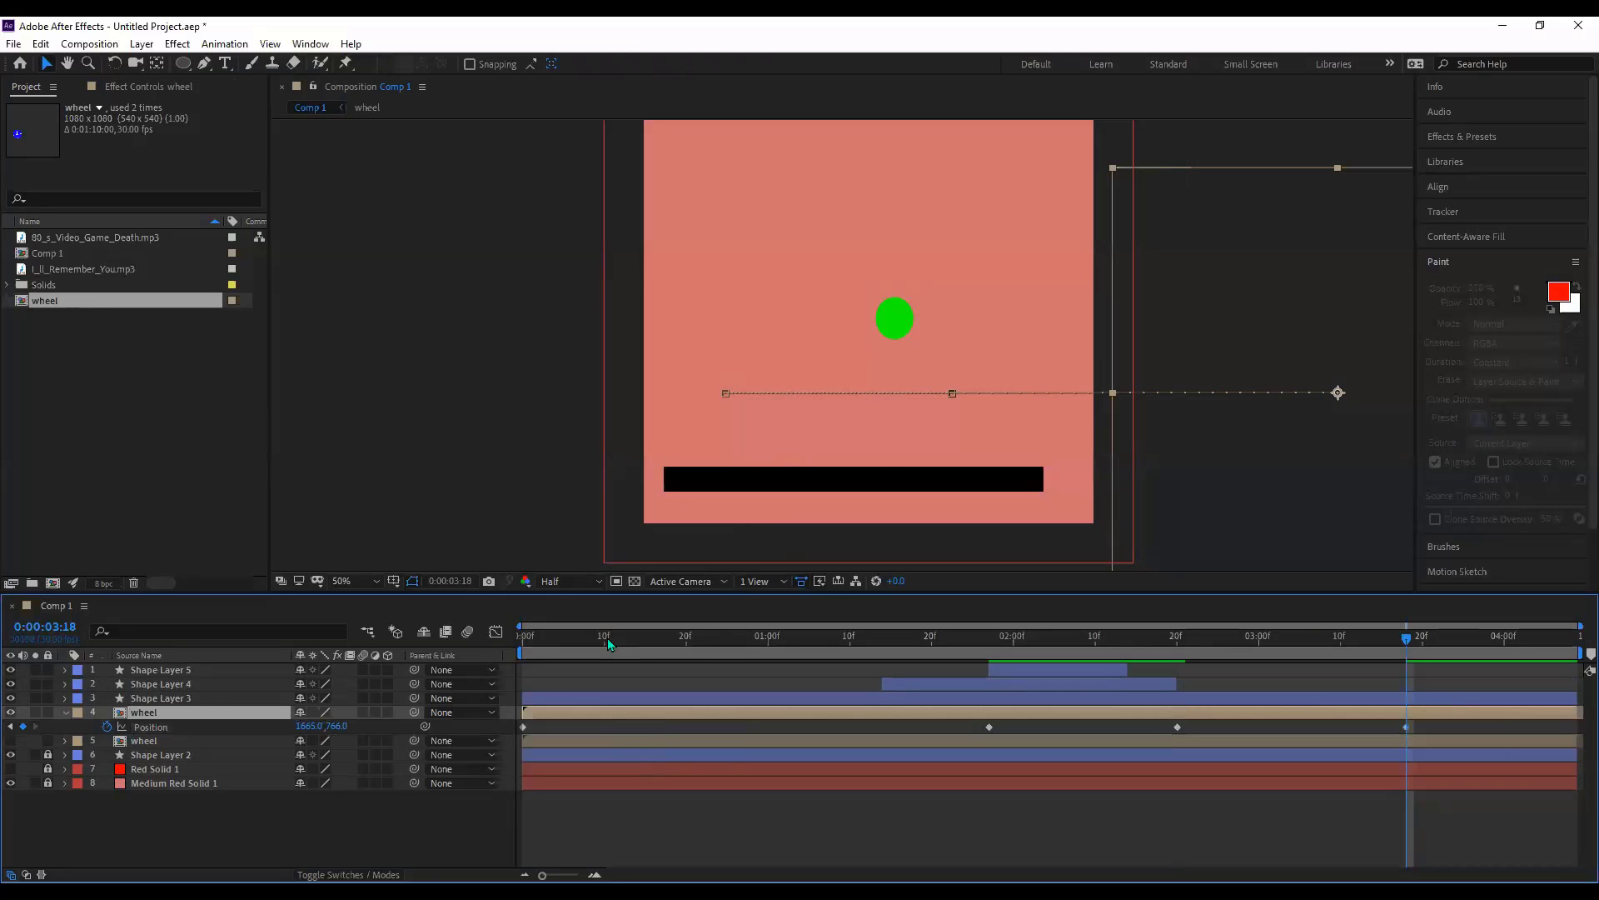
{"action": "left_click", "coordinate": [540, 636]}
- Preview the animation from the first frame
{"action": "key", "text": "Home"}
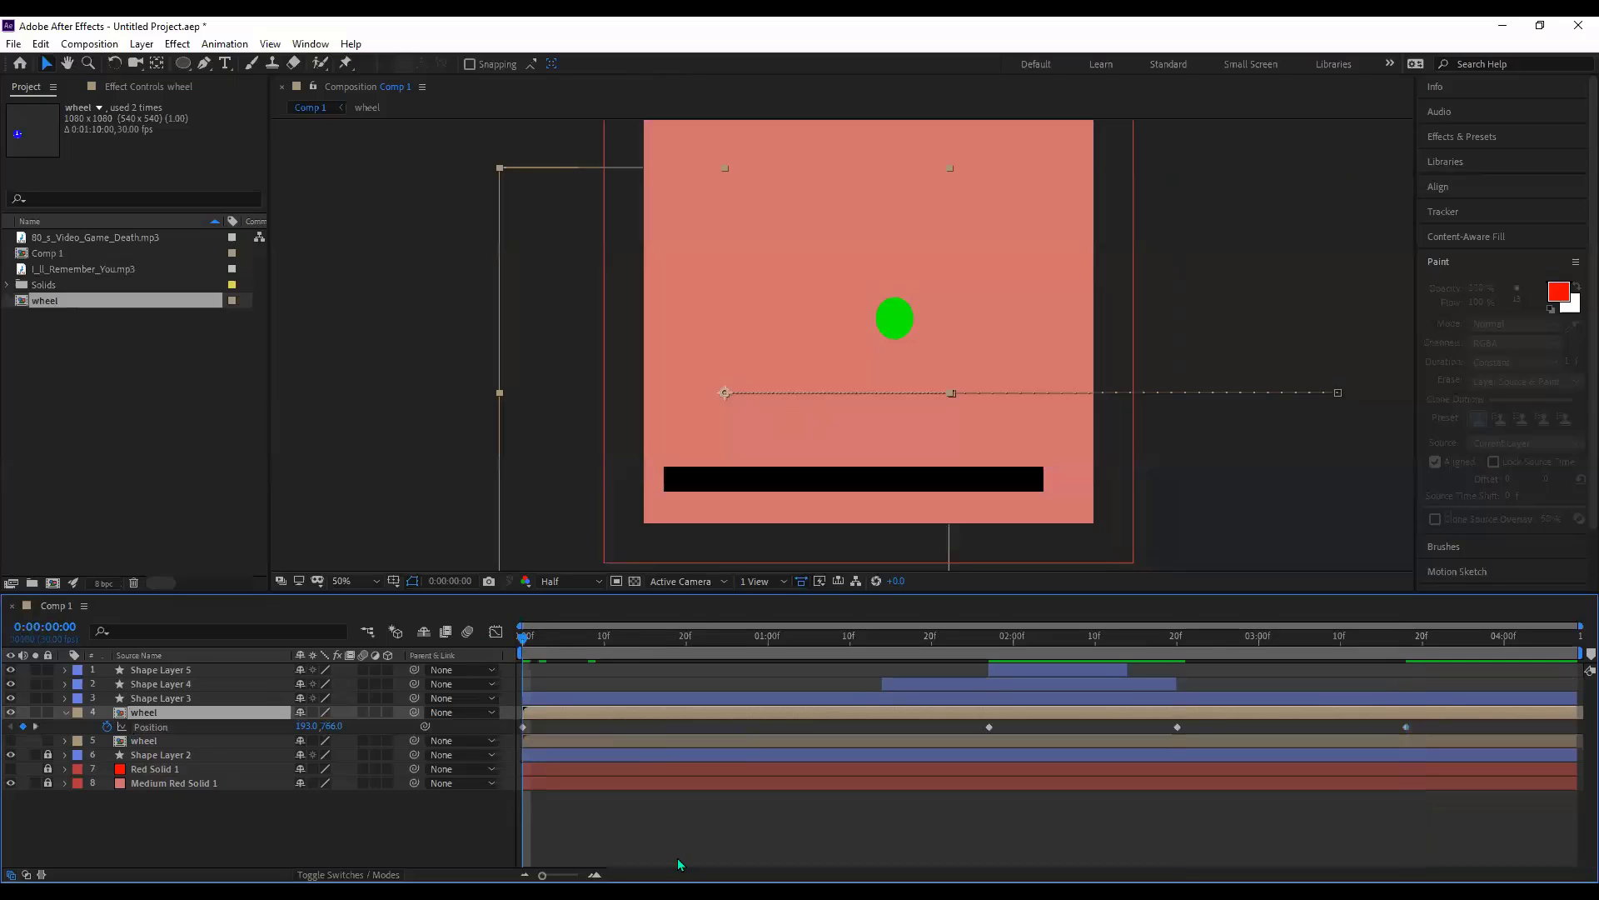
{"action": "key", "text": "space"}
{"action": "left_click", "coordinate": [626, 733]}
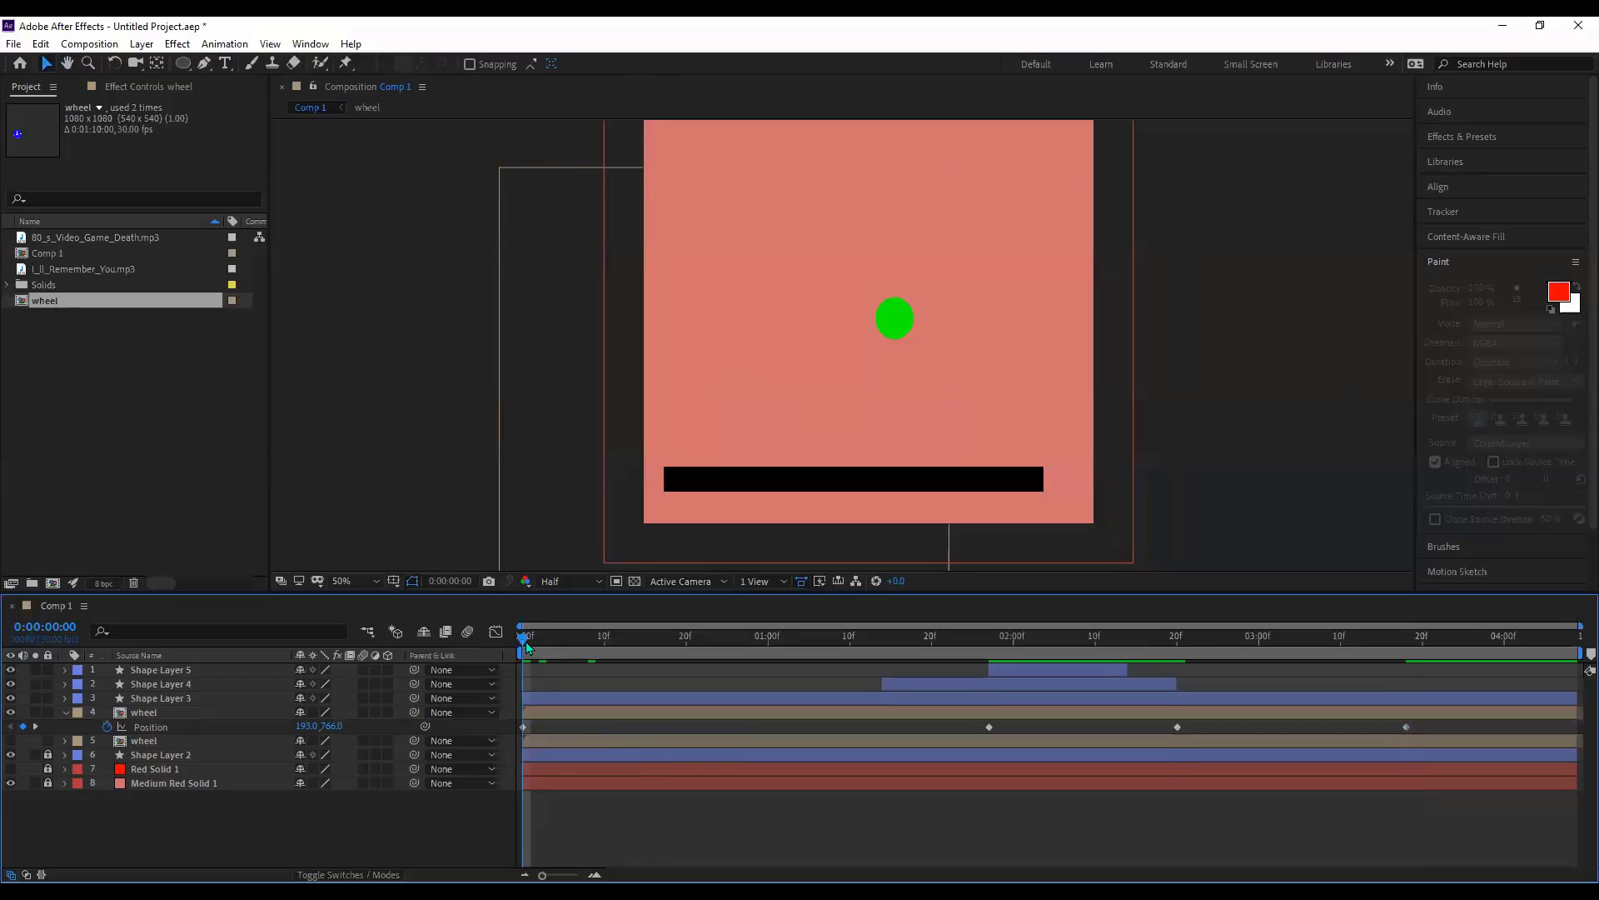
{"action": "key", "text": "space"}
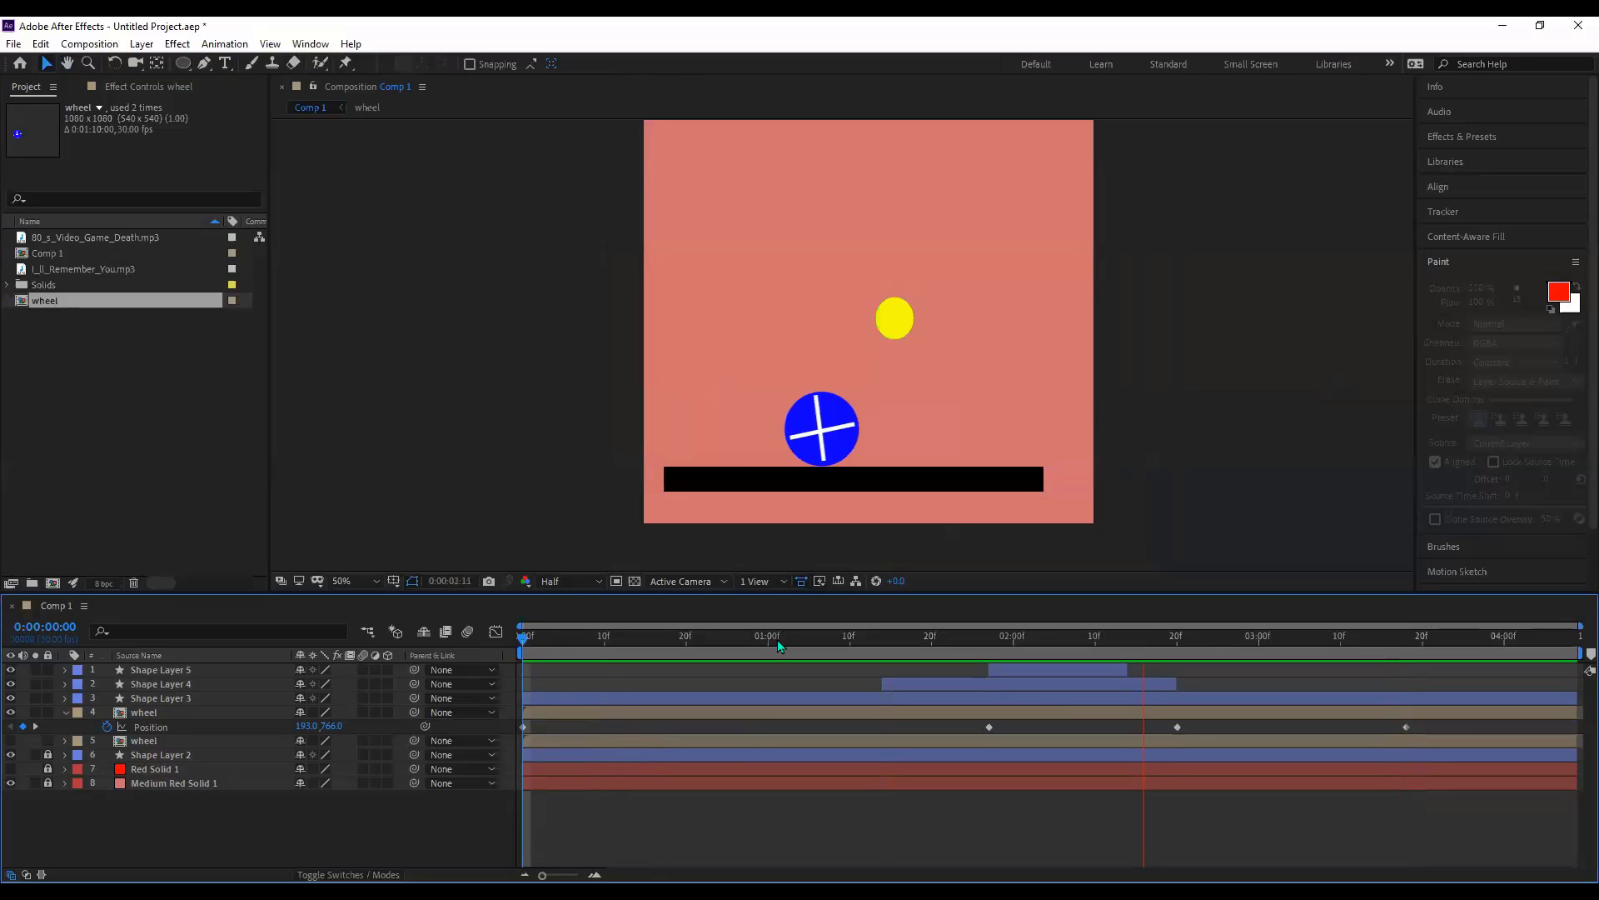
{"action": "key", "text": "space"}
{"action": "key", "text": "space"}
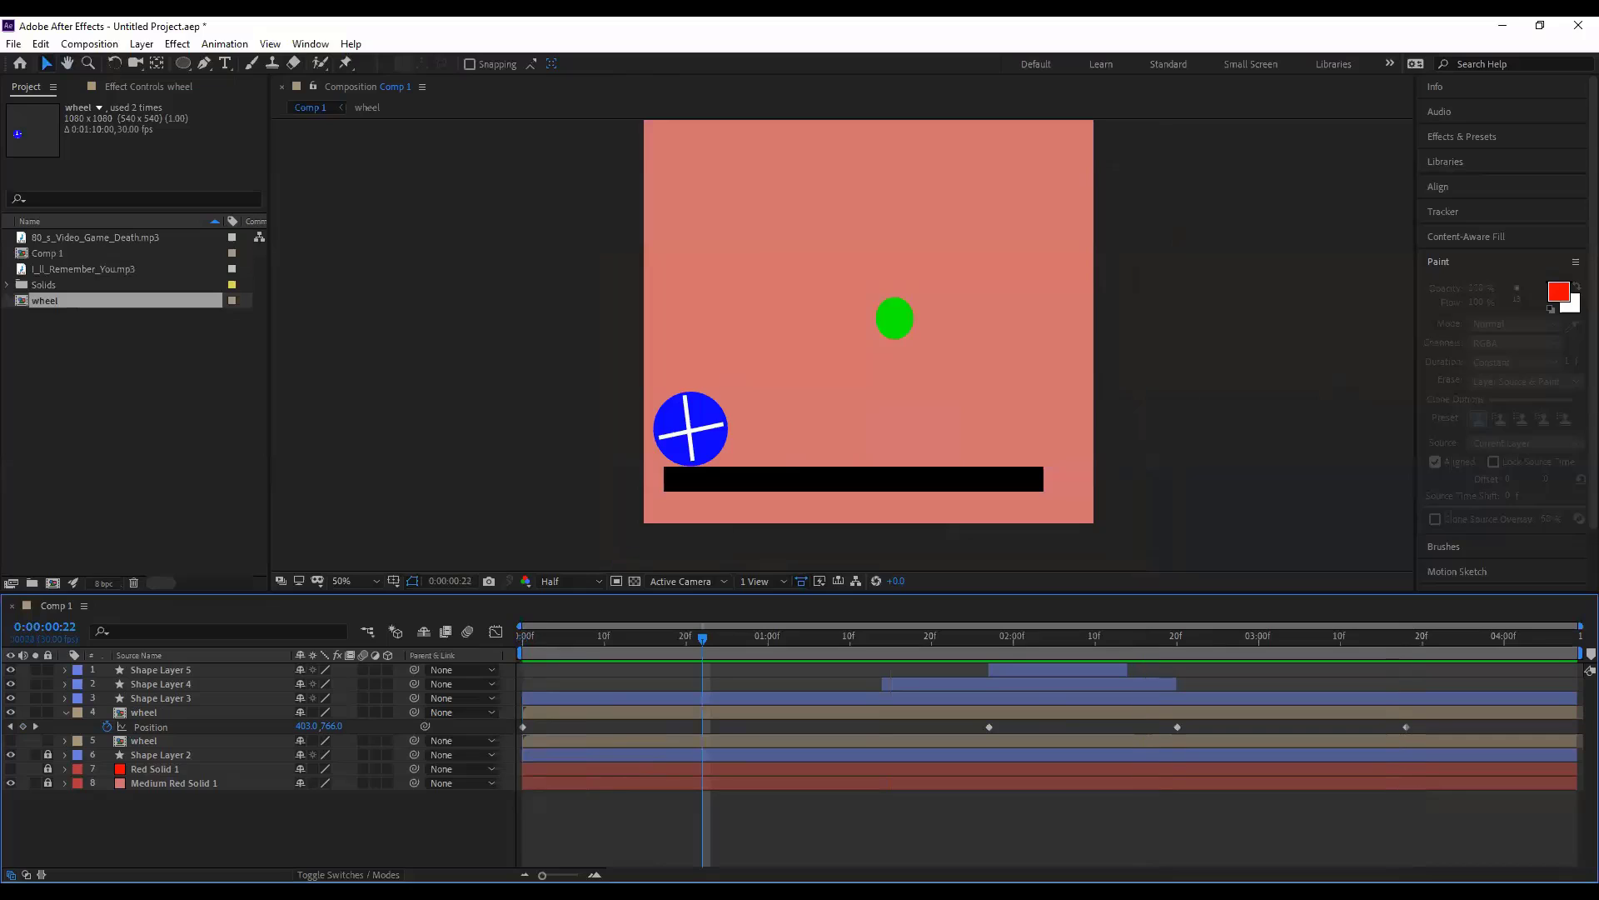
{"action": "key", "text": "space"}
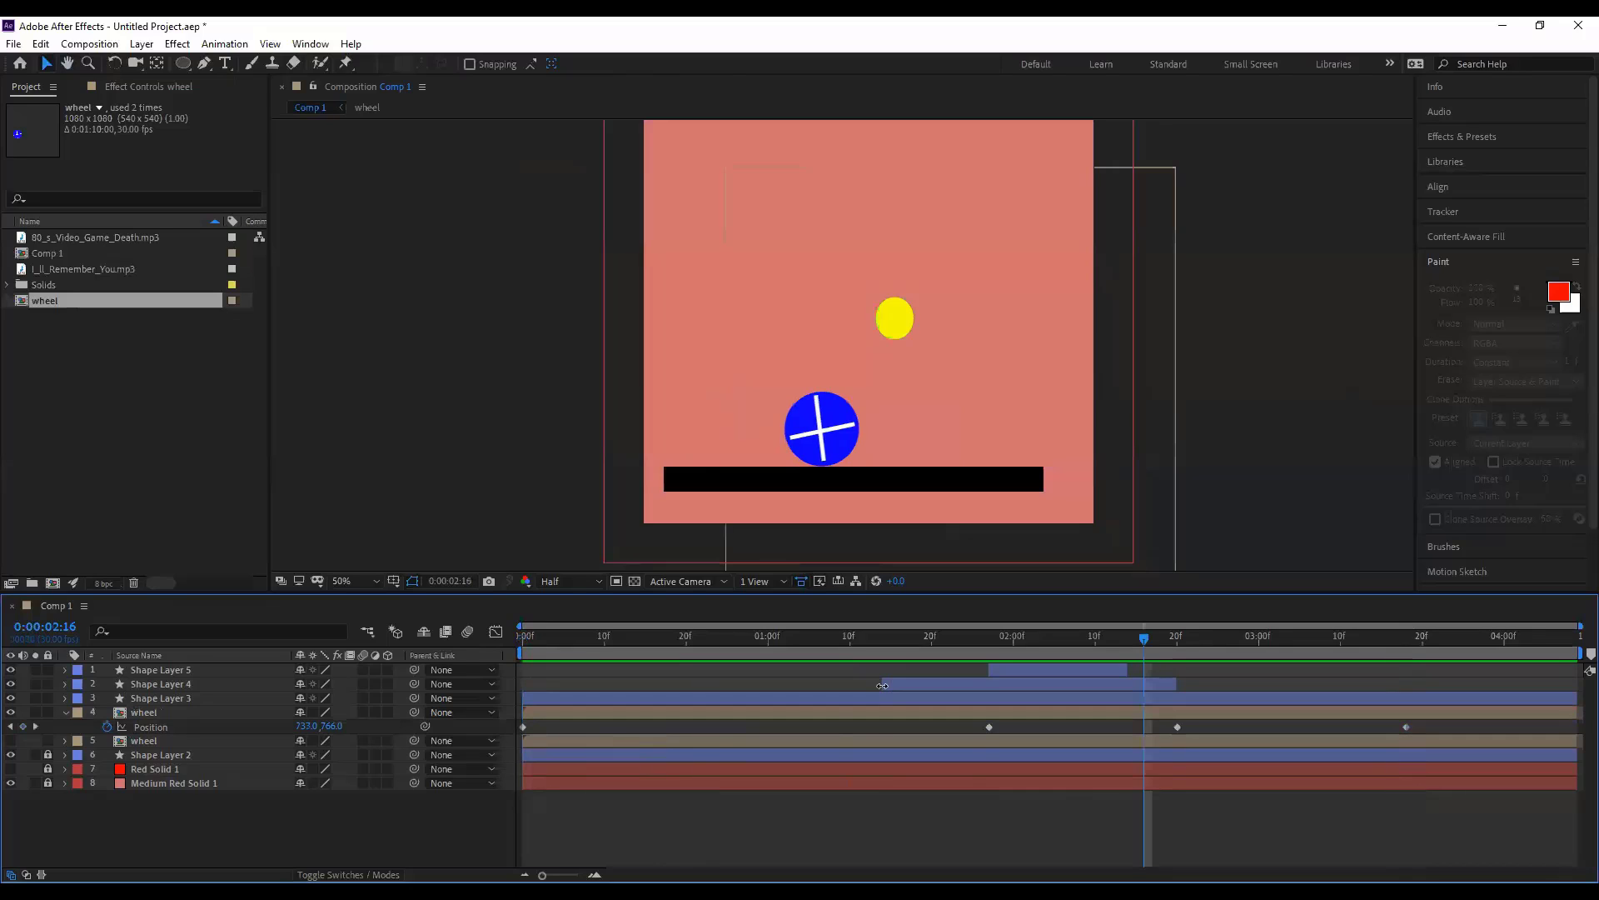
- Start the yellow light earlier, and start the red light slightly earlier and end it later
{"action": "left_click_drag", "start_coordinate": [862, 684], "coordinate": [805, 683]}
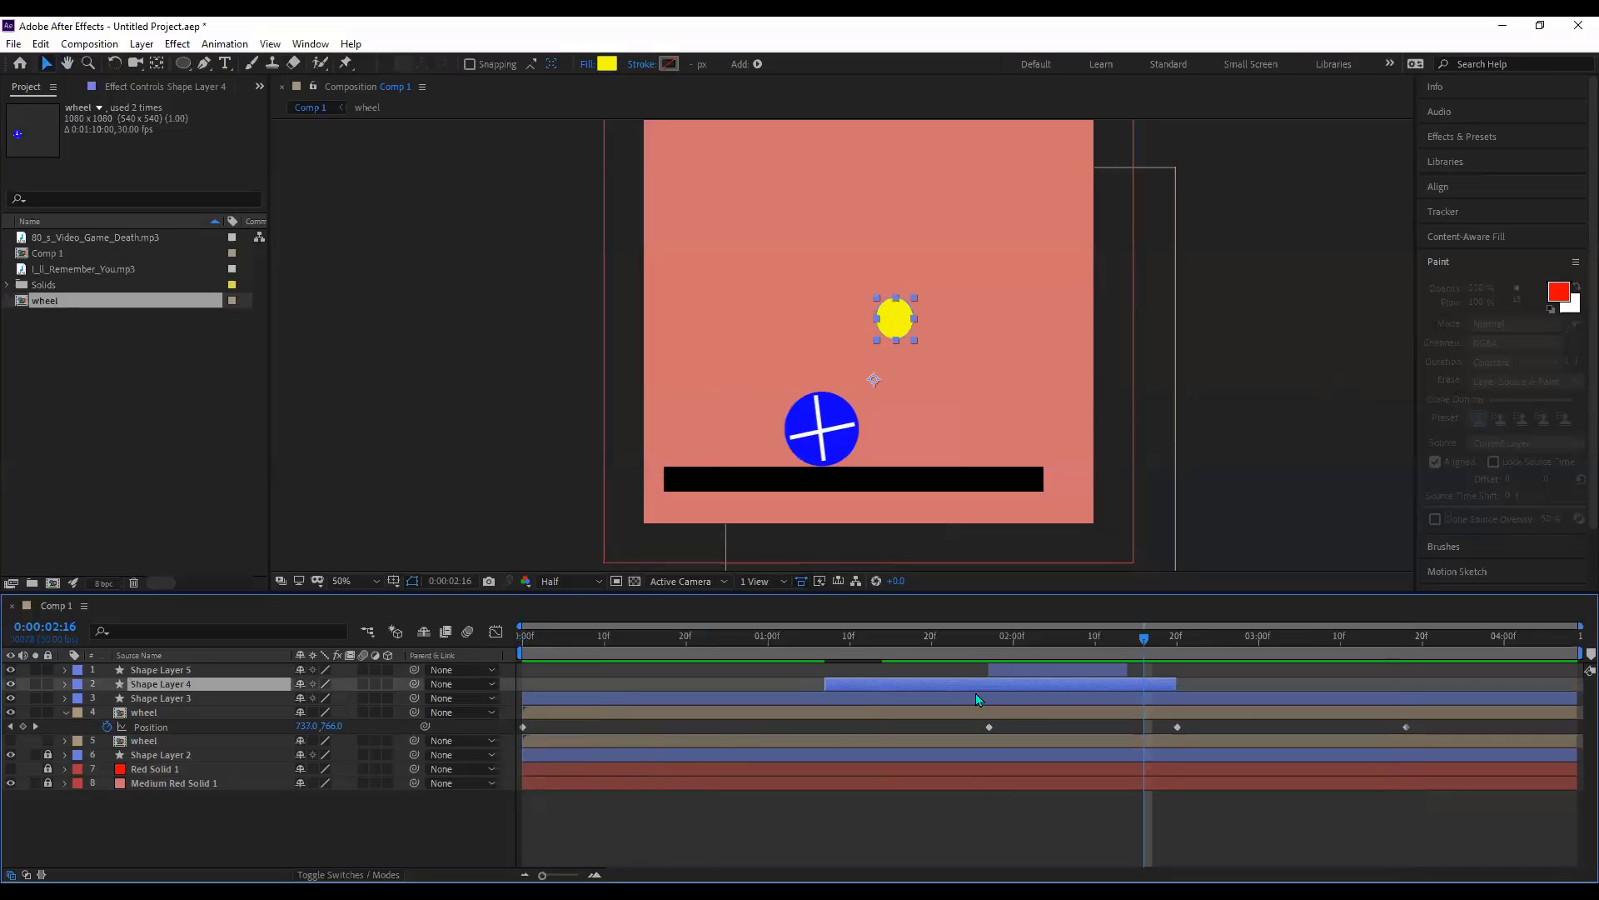
{"action": "mouse_move", "coordinate": [990, 673]}
{"action": "left_mouse_down"}
{"action": "mouse_move", "coordinate": [968, 673]}
{"action": "mouse_move", "coordinate": [987, 672]}
{"action": "left_mouse_up"}
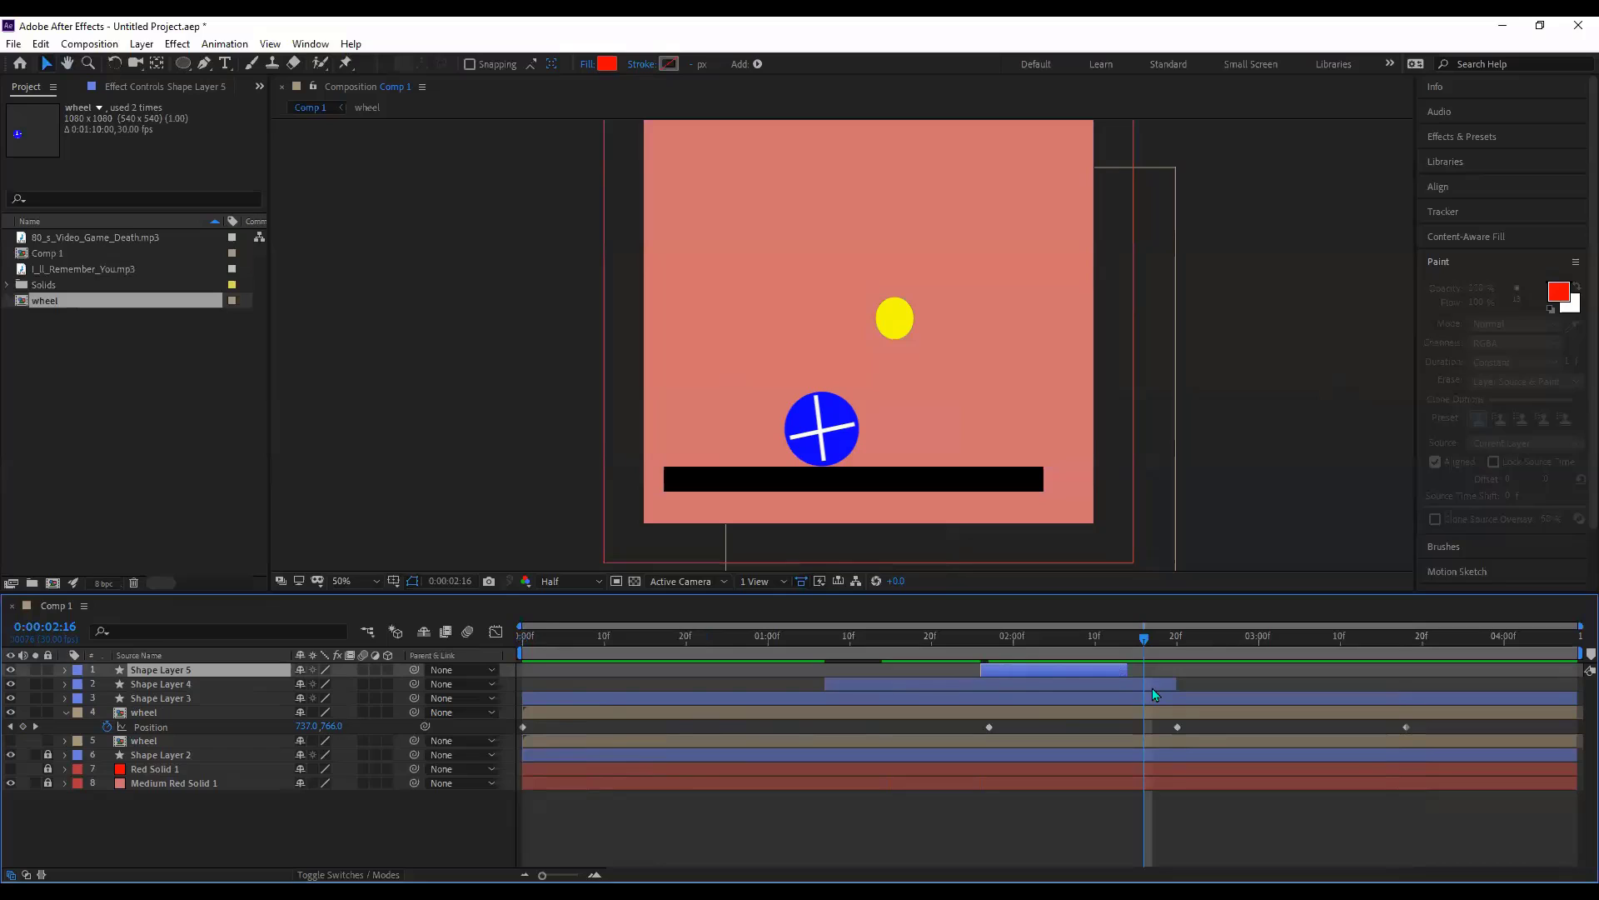
{"action": "left_click_drag", "start_coordinate": [1128, 672], "coordinate": [1263, 690]}
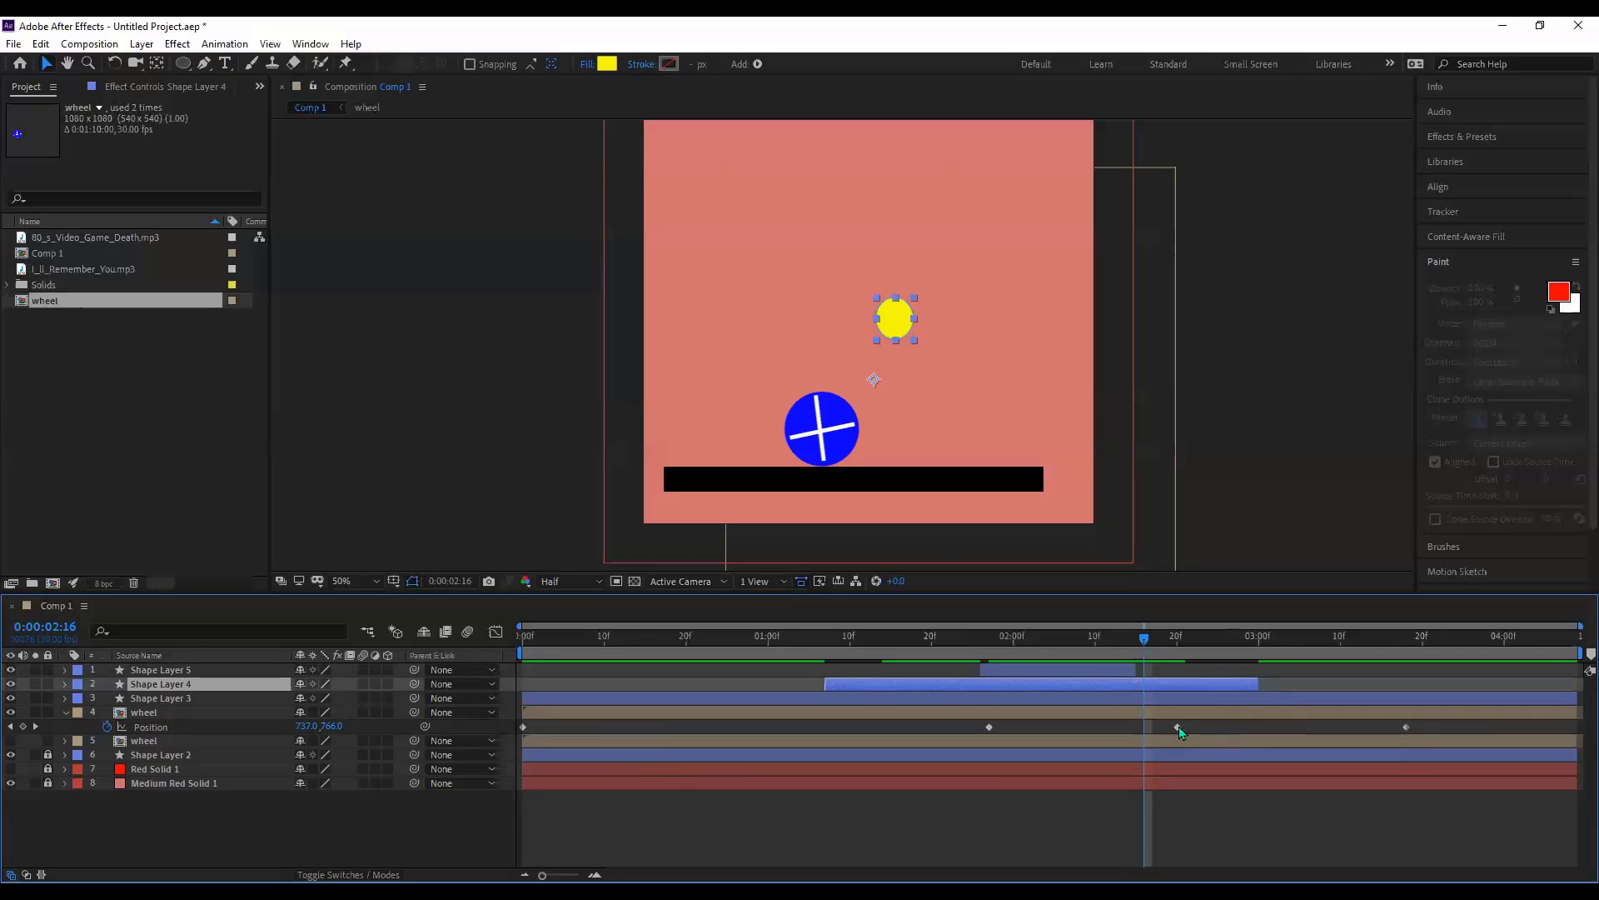
- Move the wheel's pause and exit Position keyframes later, with the exit near 4:00
{"action": "left_click_drag", "start_coordinate": [1177, 726], "coordinate": [1250, 726]}
{"action": "left_click_drag", "start_coordinate": [1406, 726], "coordinate": [1480, 726]}
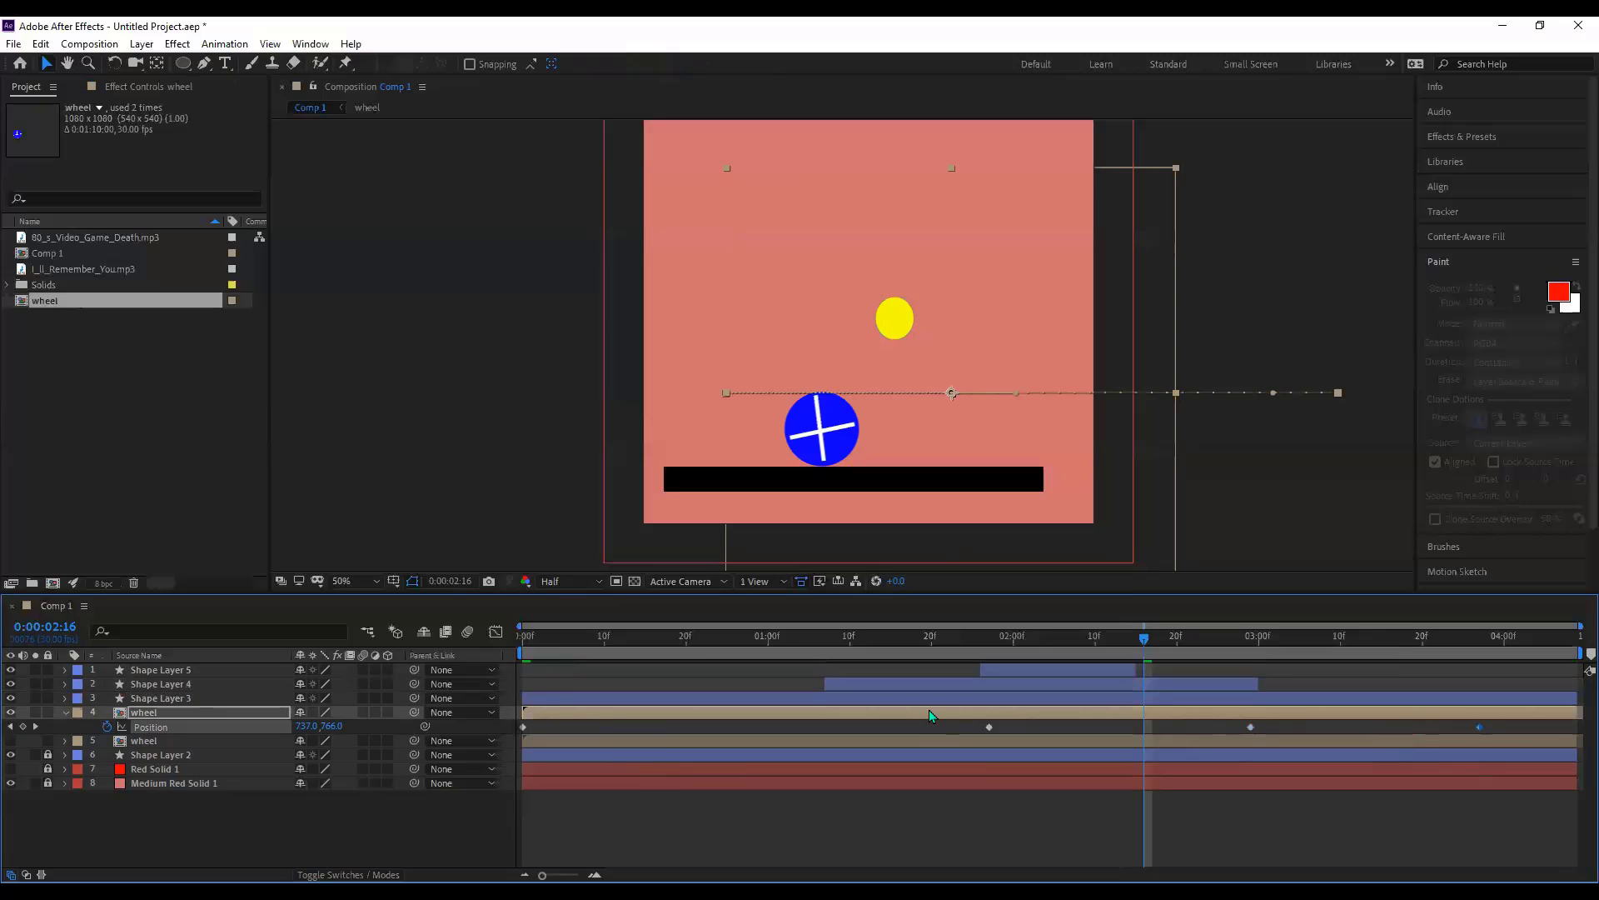
{"action": "key", "text": "alt+Right"}
{"action": "key", "text": "alt+Right"}
{"action": "key", "text": "alt+Right"}
- Preview the new wheel timing twice, keeping the last keyframe, and select Comp 1 in the Project panel
{"action": "key", "text": "space"}
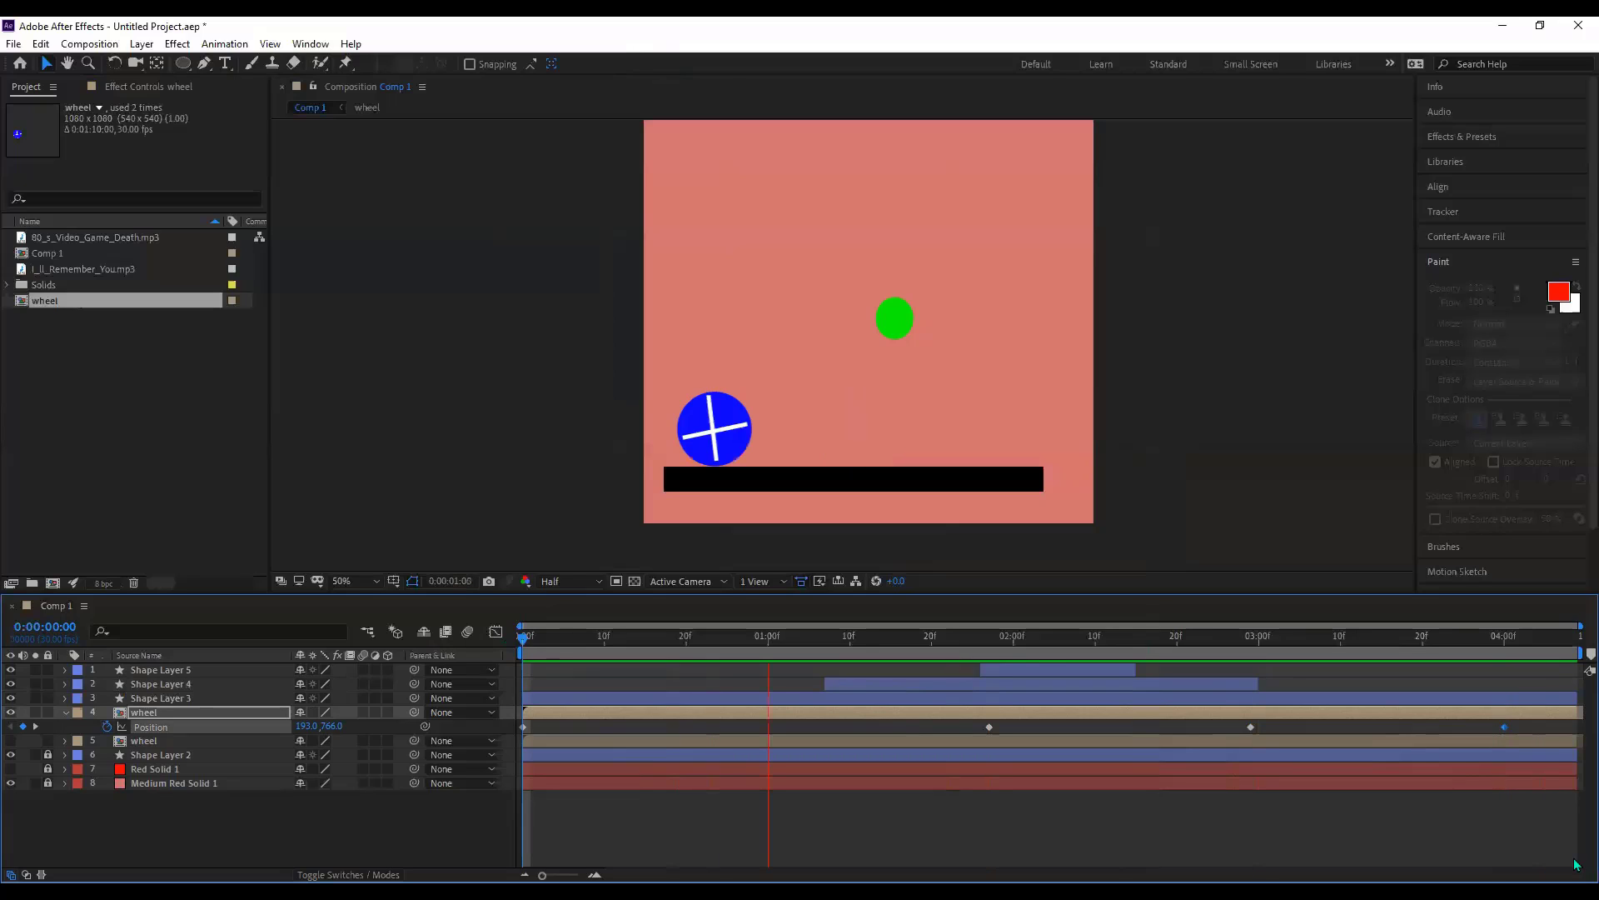
{"action": "key", "text": "space"}
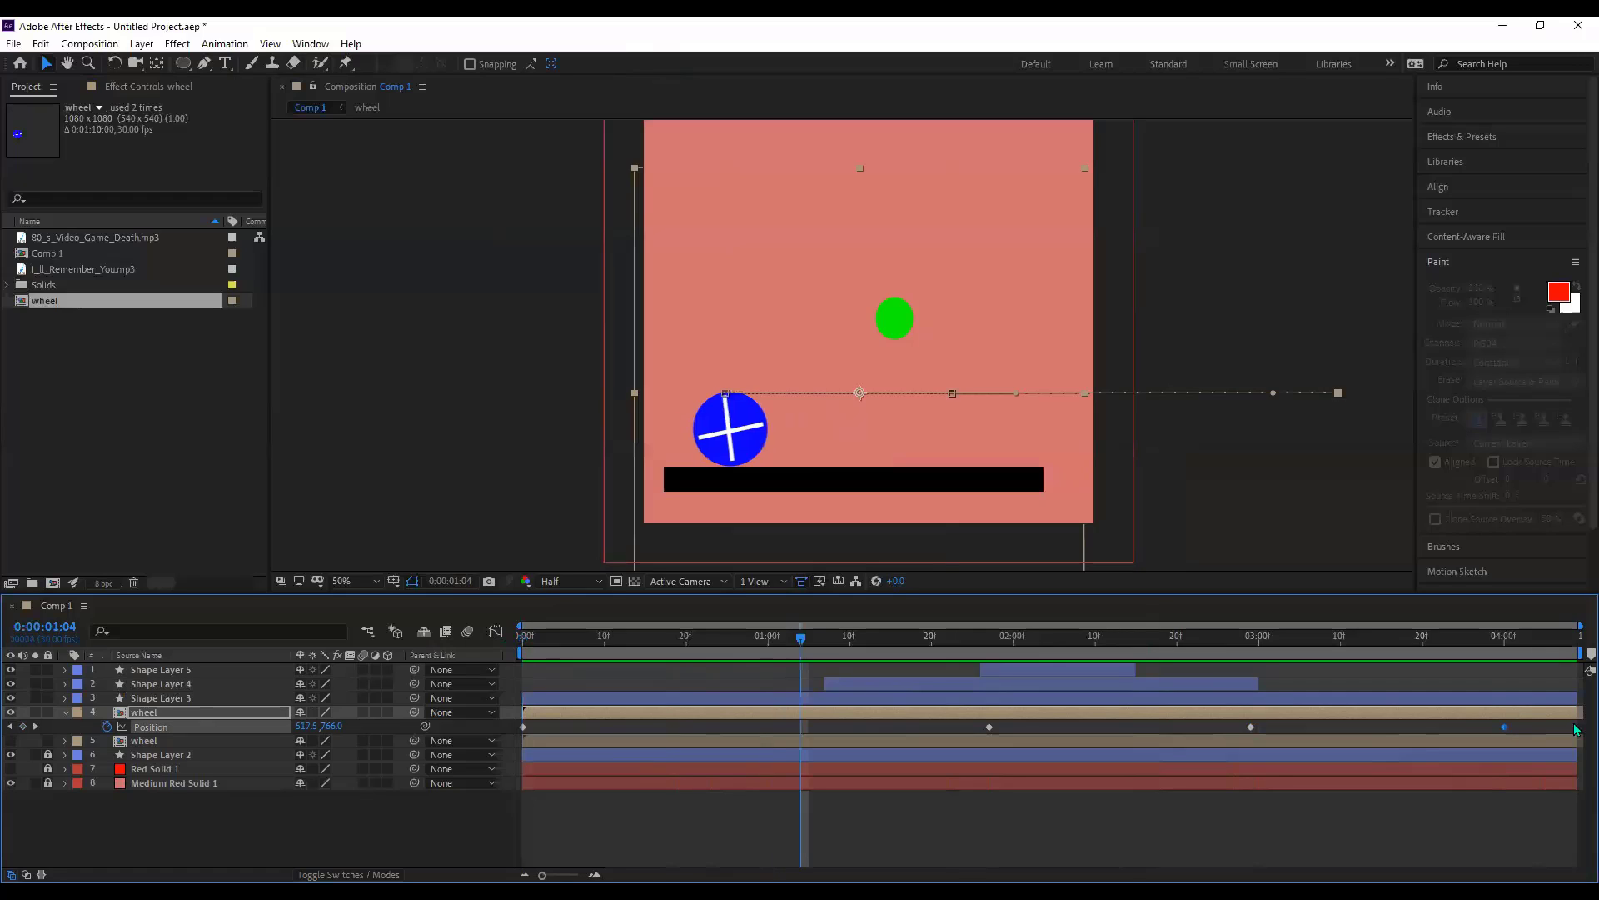
{"action": "key", "text": "Delete"}
{"action": "key", "text": "ctrl+z"}
{"action": "key", "text": "space"}
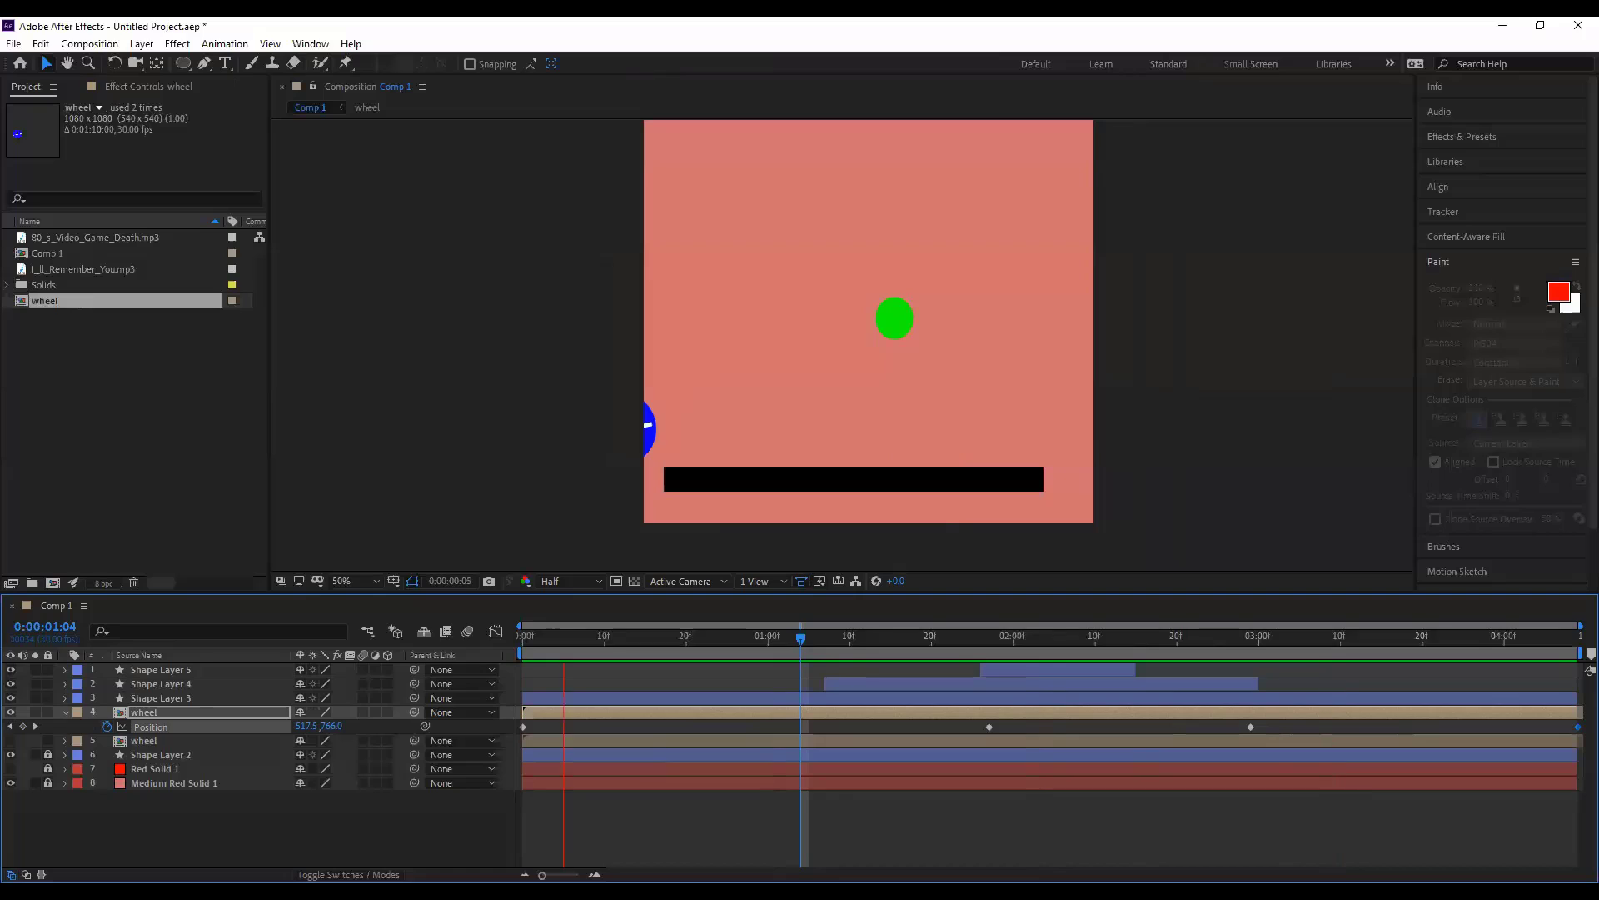
{"action": "key", "text": "space"}
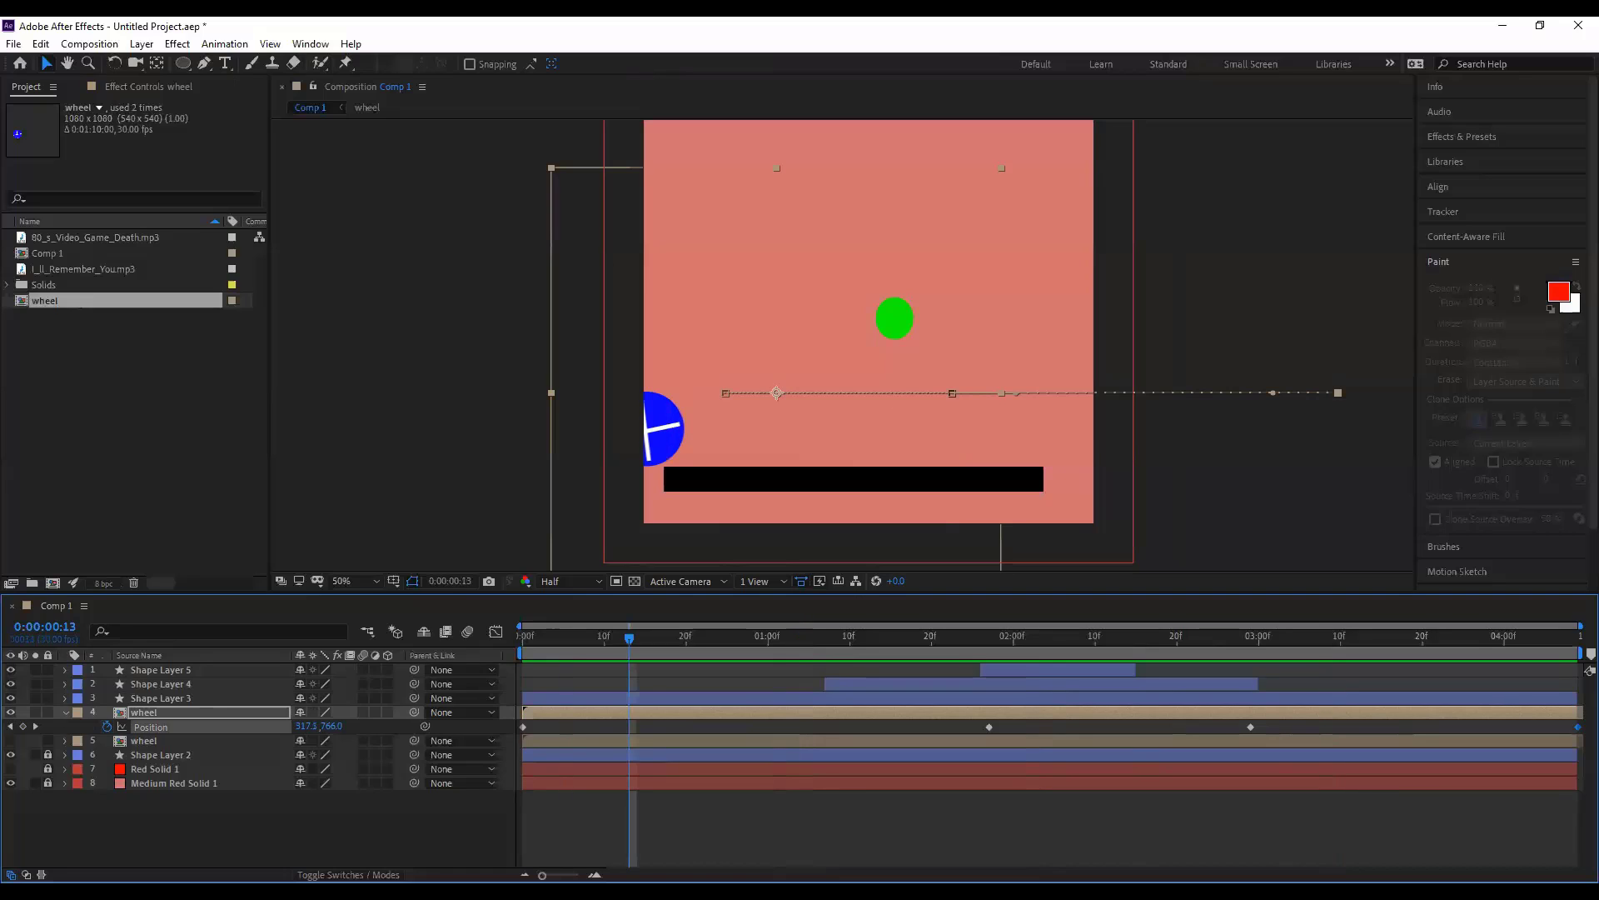
{"action": "left_click", "coordinate": [91, 252]}
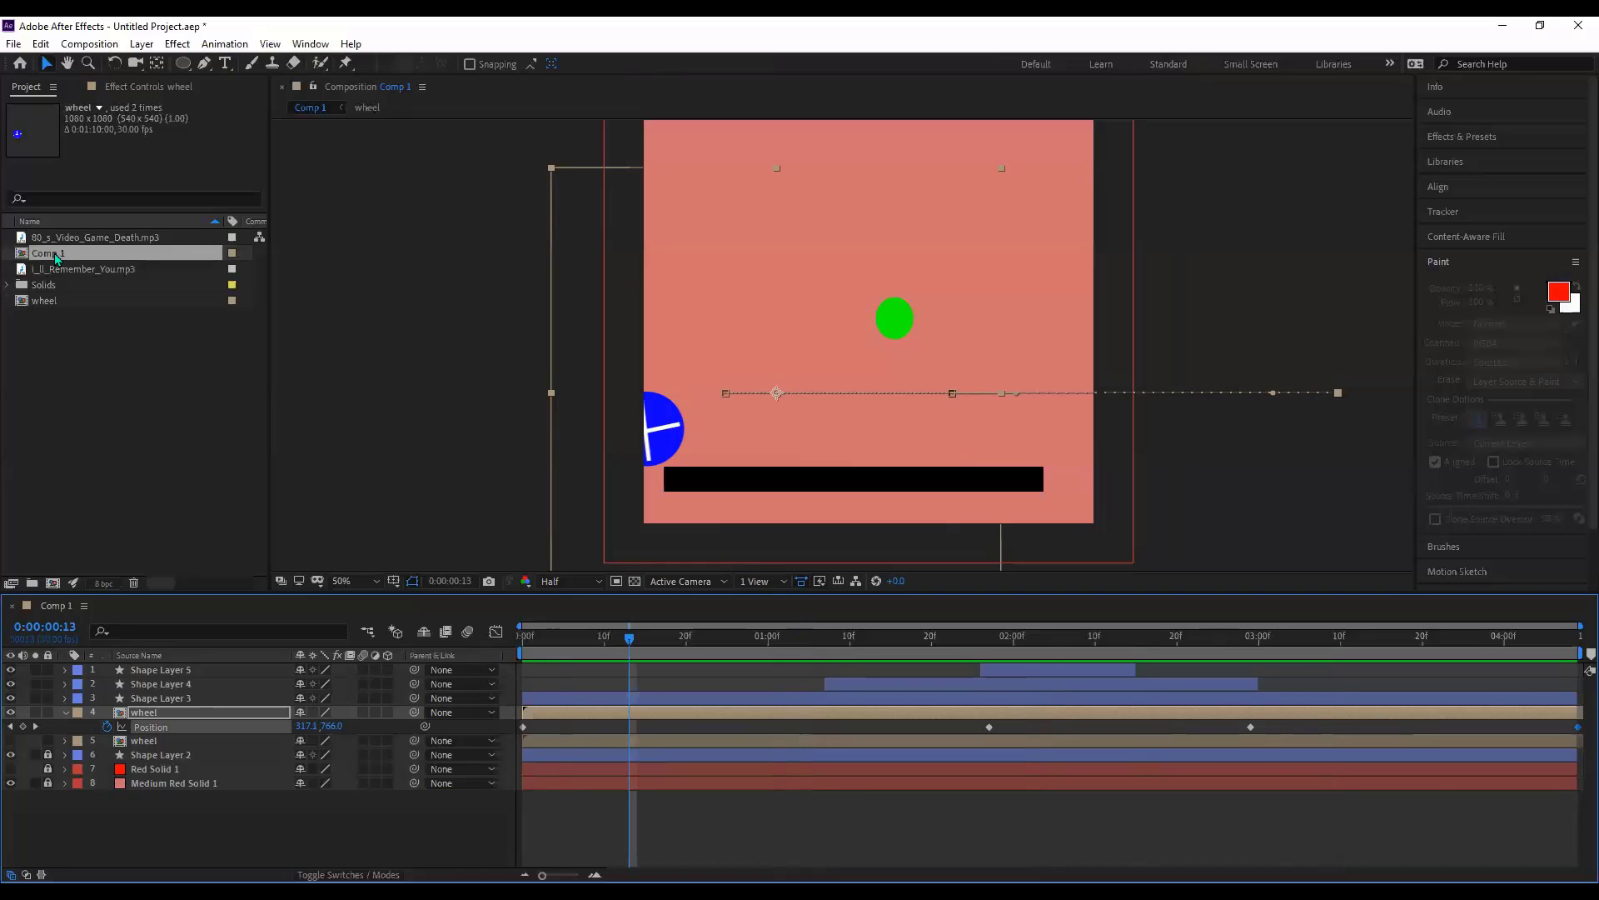
- Change Comp 1's duration in Composition Settings (Ctrl+K) from 0:00:04:09 to 0:00:08:09
{"action": "right_click", "coordinate": [56, 253]}
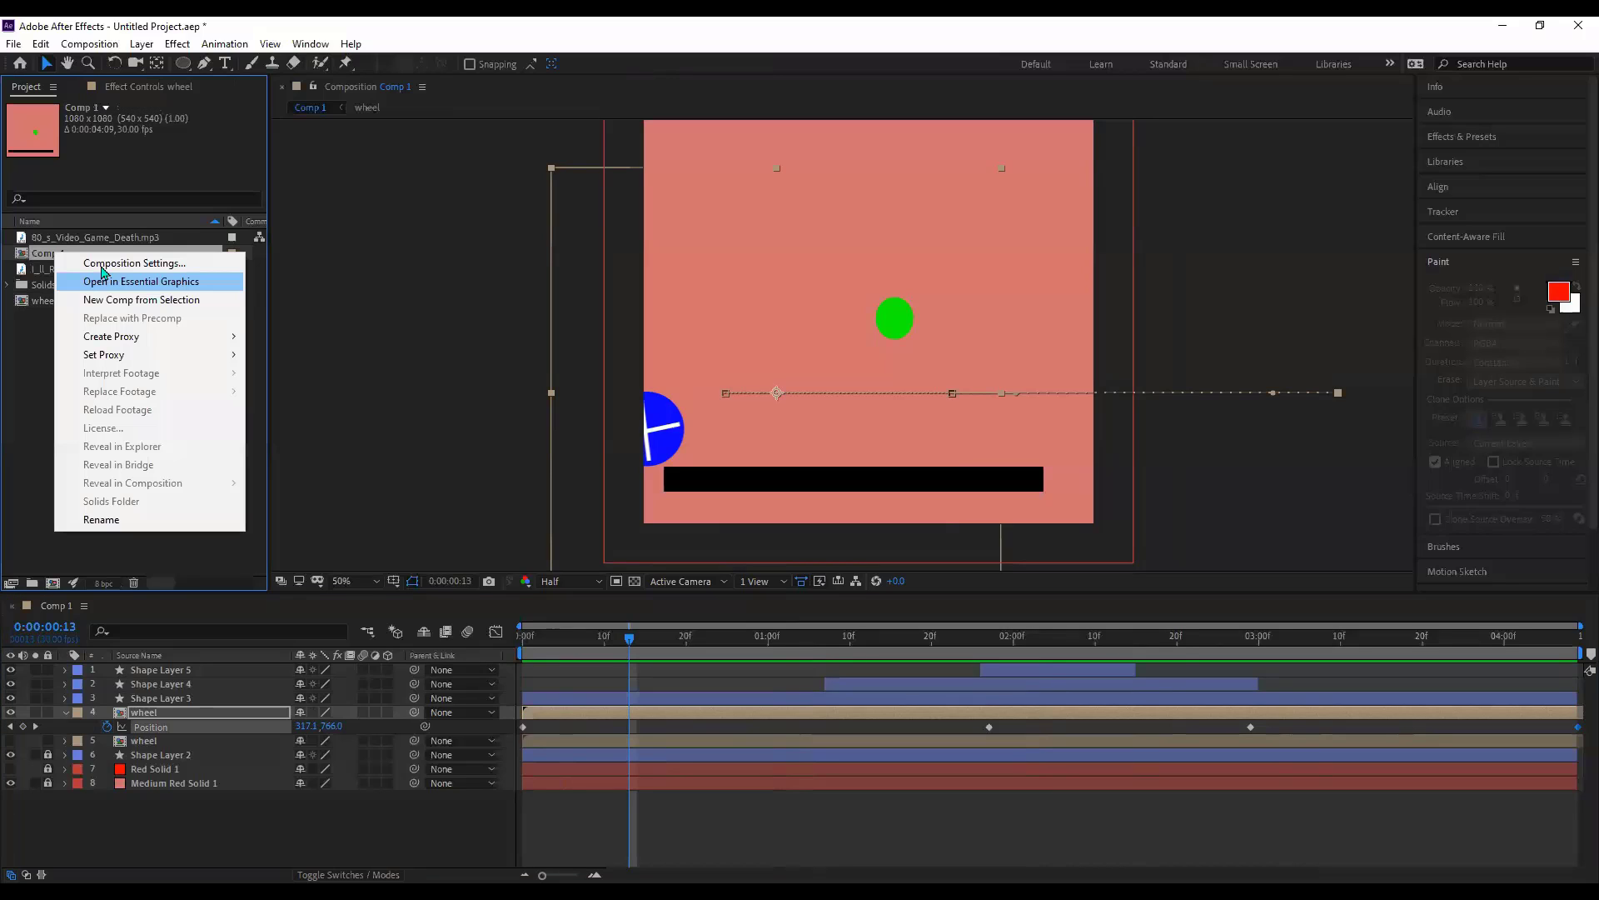
{"action": "key", "text": "ctrl+k"}
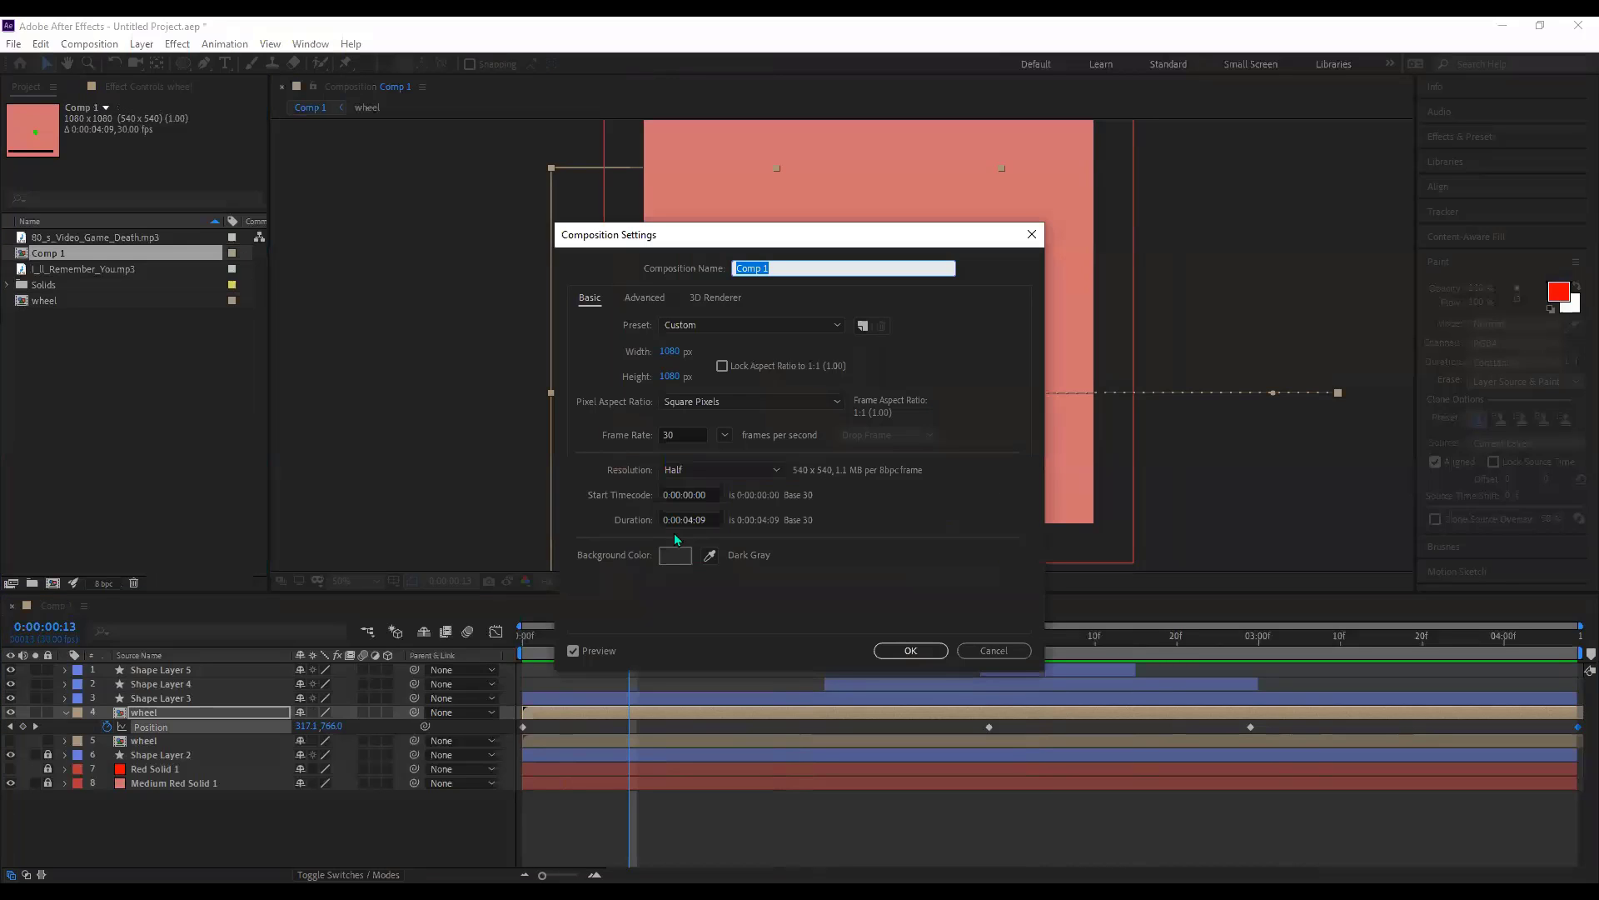
{"action": "left_click", "coordinate": [691, 520]}
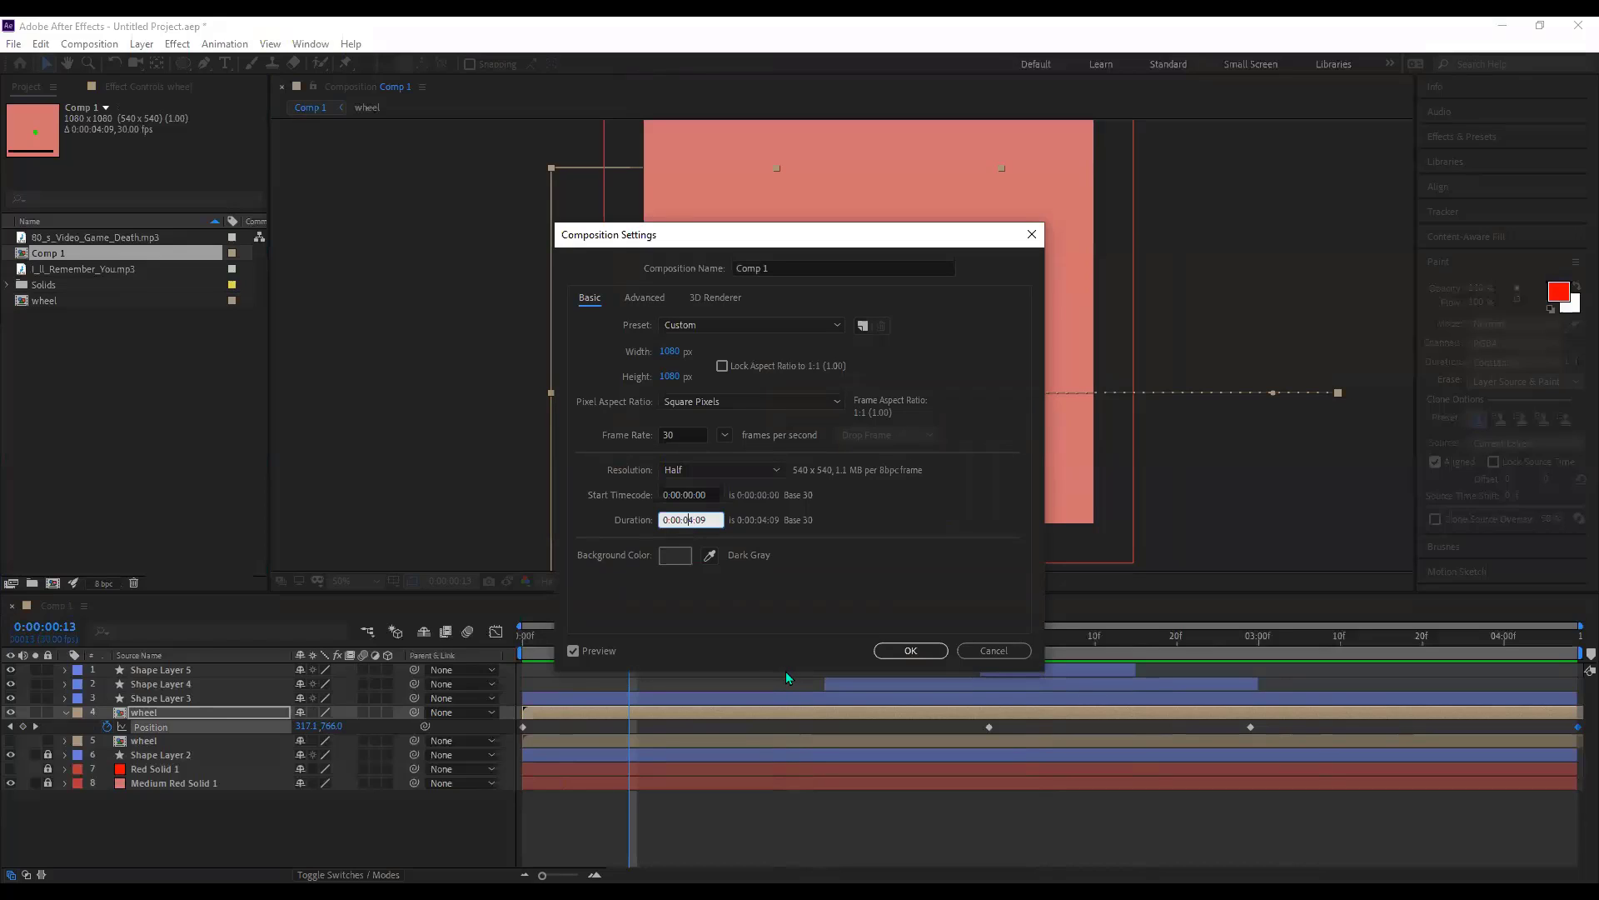
{"action": "key", "text": "Delete"}
{"action": "type", "text": "8"}
{"action": "key", "text": "Return"}
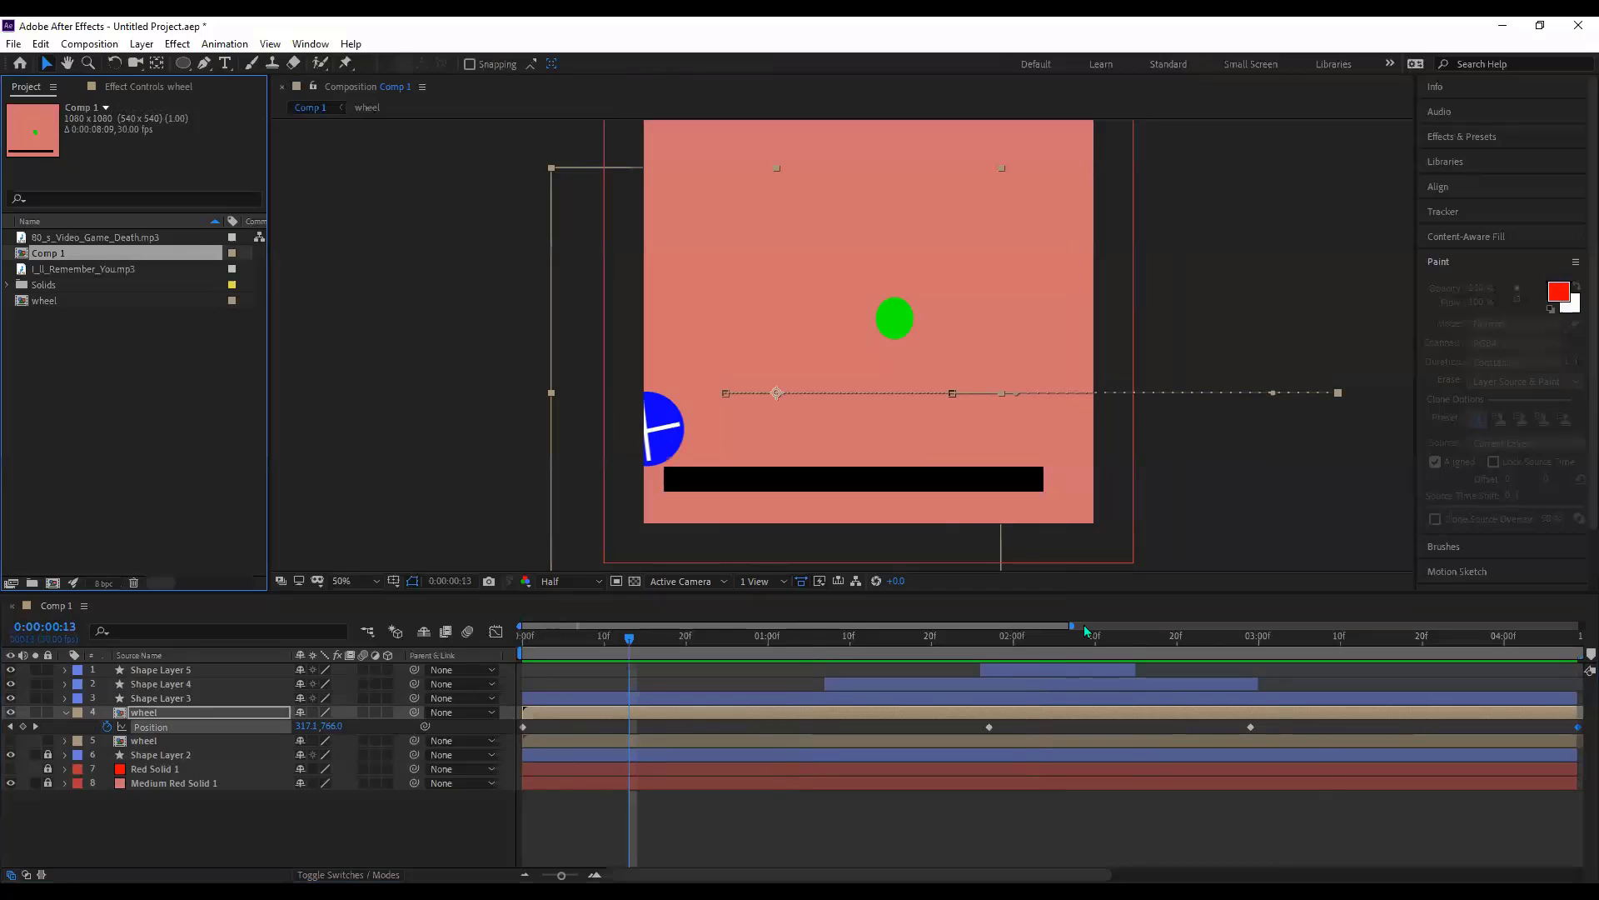
- Zoom the timeline out and unlock Shape Layer 2, Red Solid 1 and Medium Red Solid 1
{"action": "left_click_drag", "start_coordinate": [1073, 625], "coordinate": [1347, 625]}
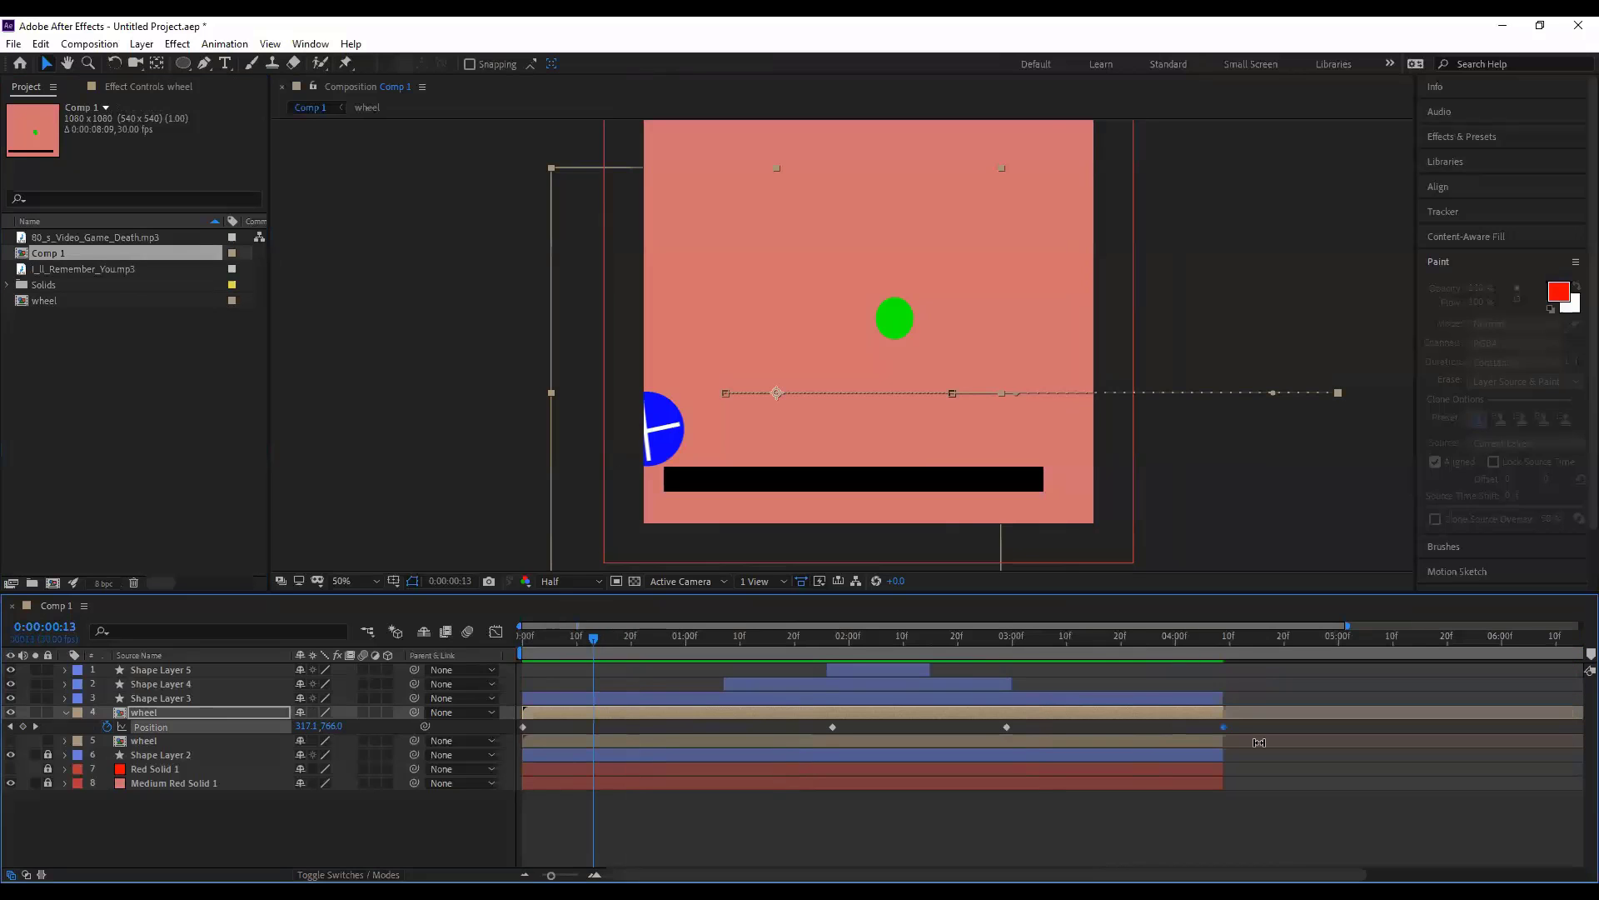
{"action": "scroll", "coordinate": [1153, 786], "scroll_direction": "down", "scroll_amount": 1}
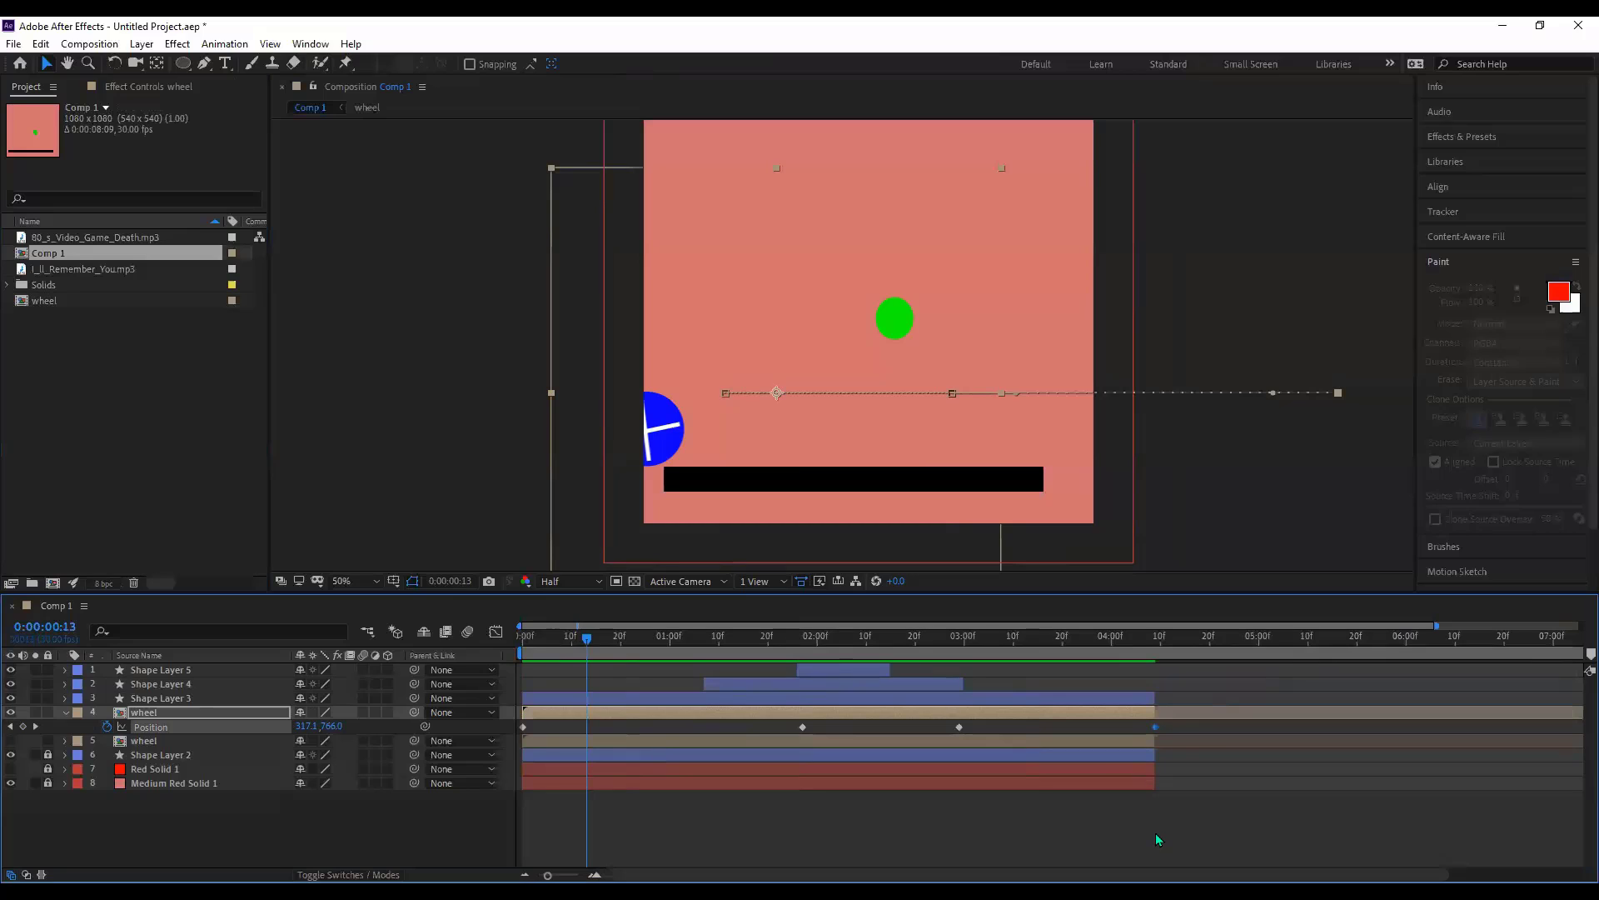
{"action": "left_click", "coordinate": [1108, 768]}
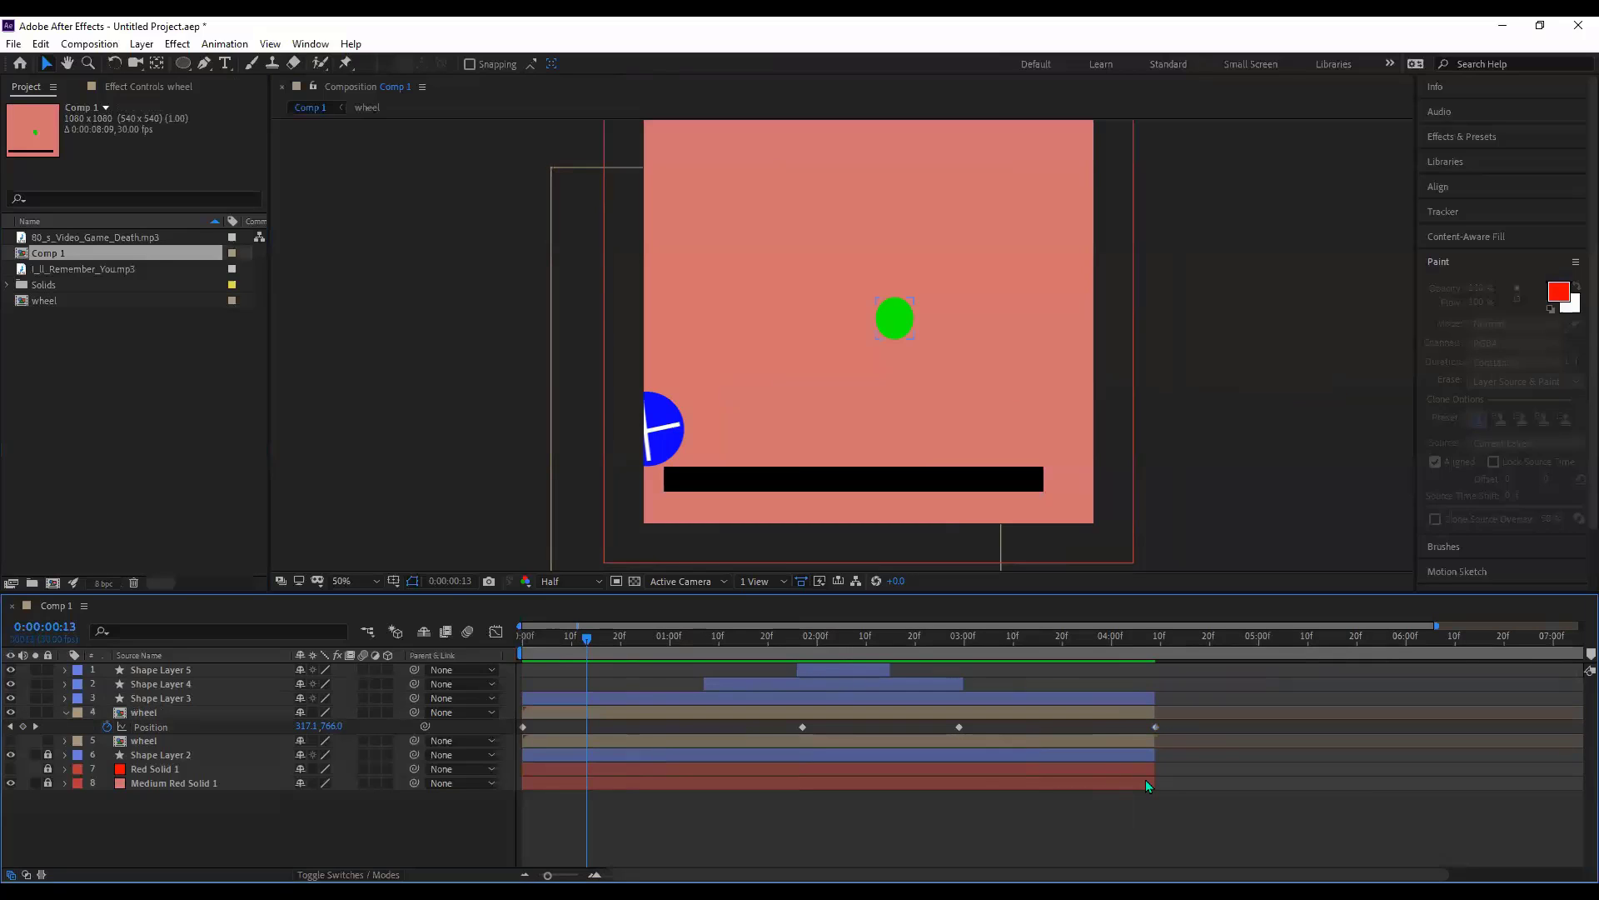
{"action": "left_click", "coordinate": [48, 768]}
{"action": "left_click", "coordinate": [48, 754]}
{"action": "left_click", "coordinate": [48, 769]}
{"action": "left_click", "coordinate": [46, 784]}
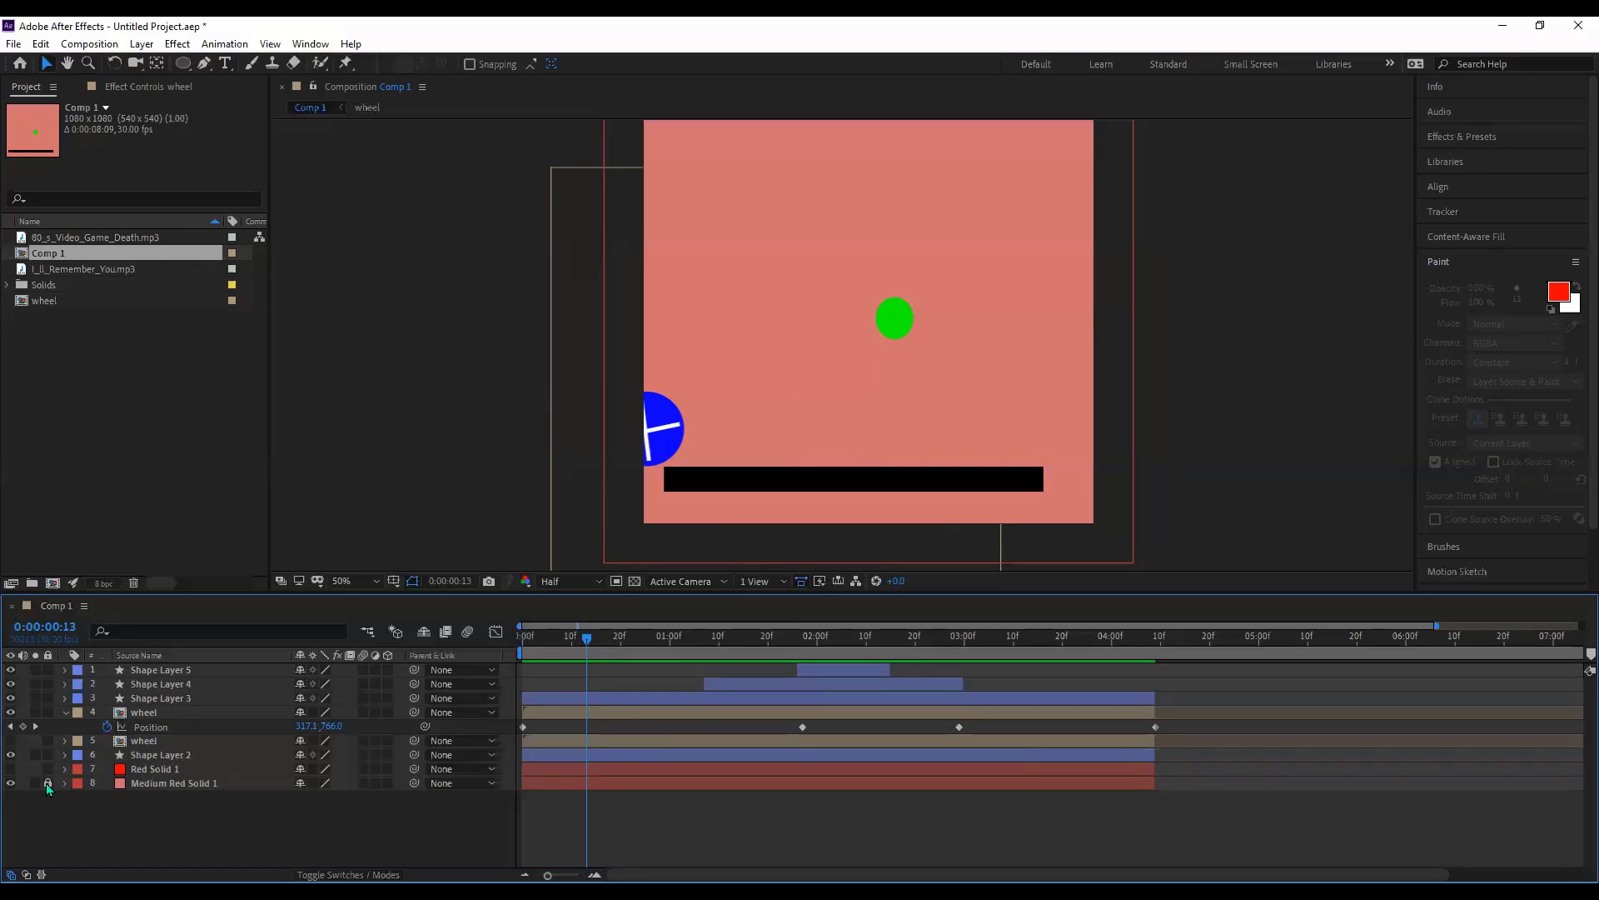
- Extend the wheel, bar, background and Shape Layer 3 to comp end, and move the wheel's last Position keyframe later
{"action": "left_click", "coordinate": [1123, 739]}
{"action": "left_click_drag", "start_coordinate": [150, 861], "coordinate": [170, 715]}
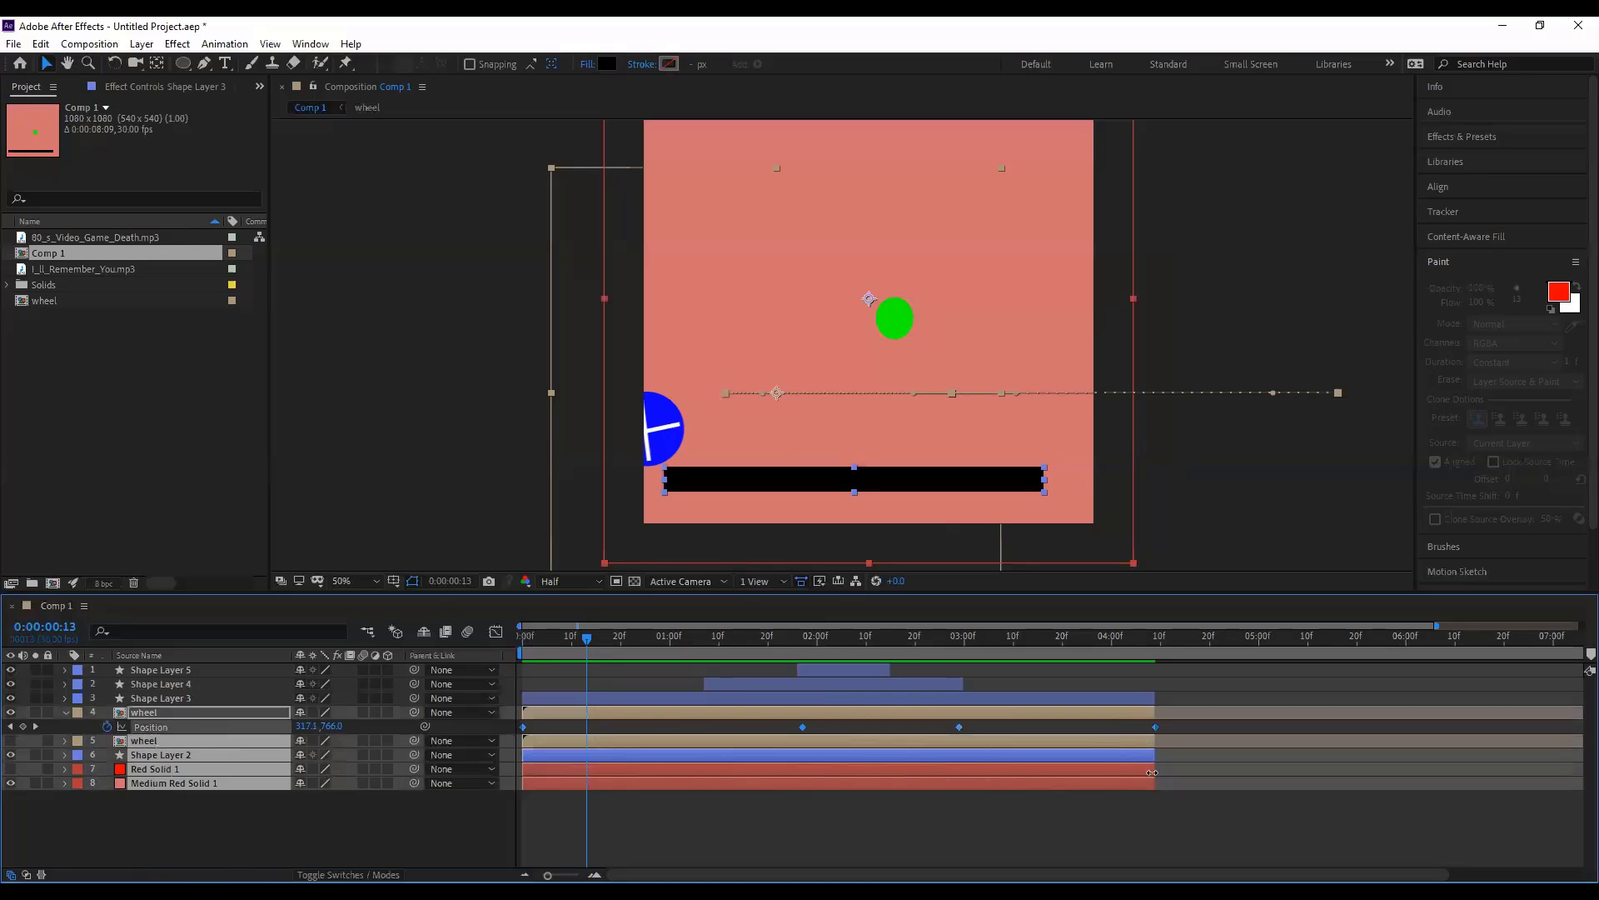
{"action": "left_click_drag", "start_coordinate": [1283, 770], "coordinate": [1578, 787]}
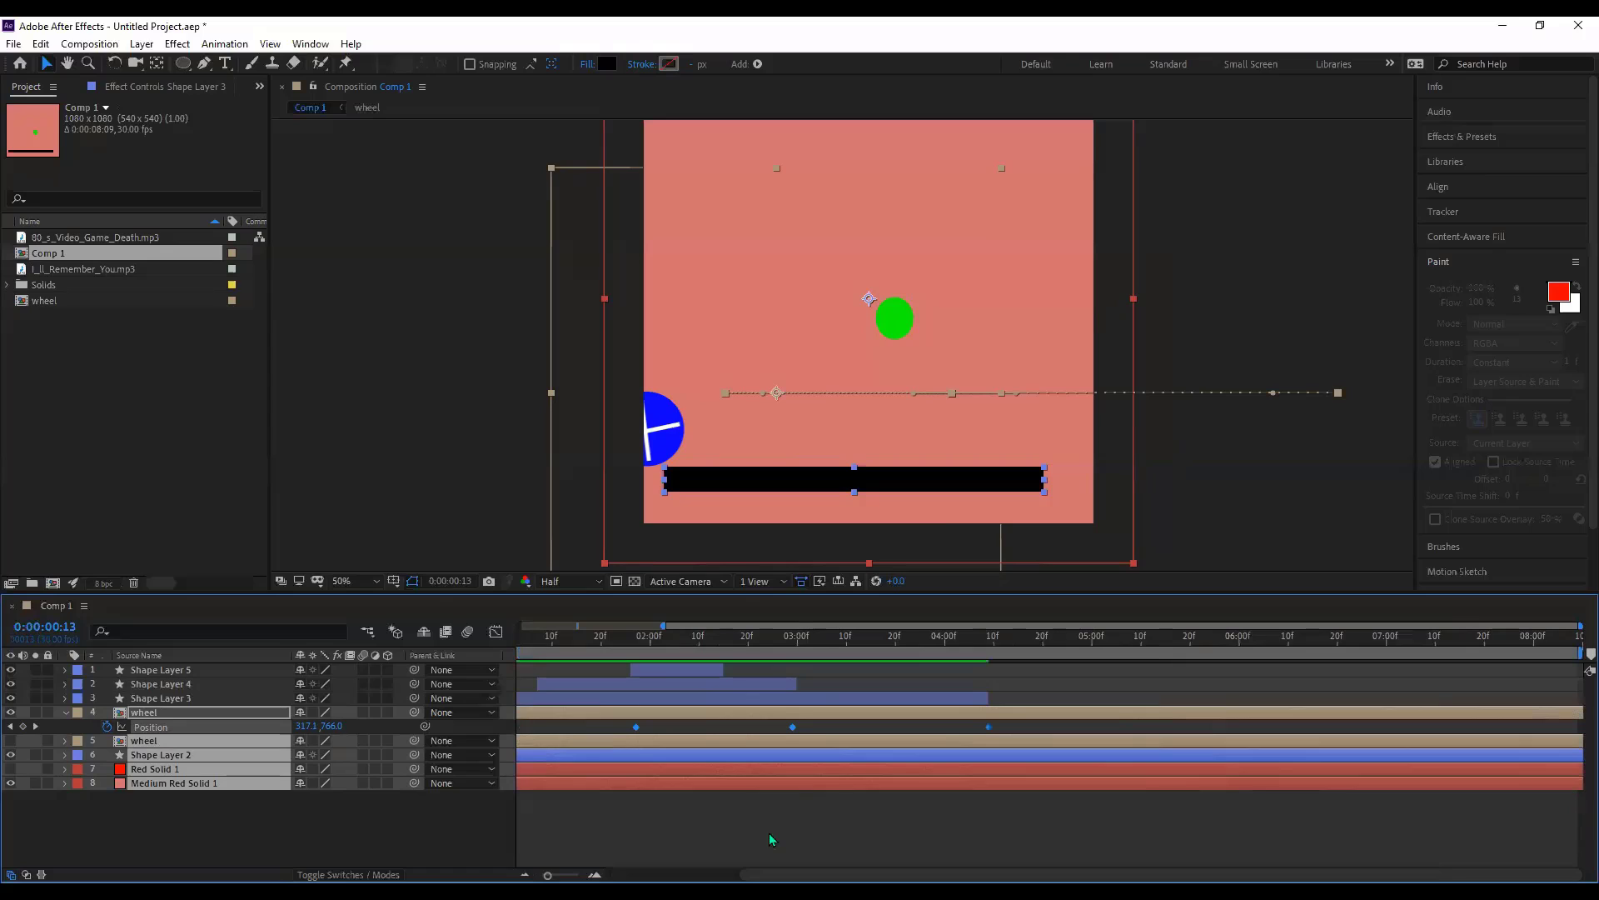
{"action": "left_click", "coordinate": [979, 702]}
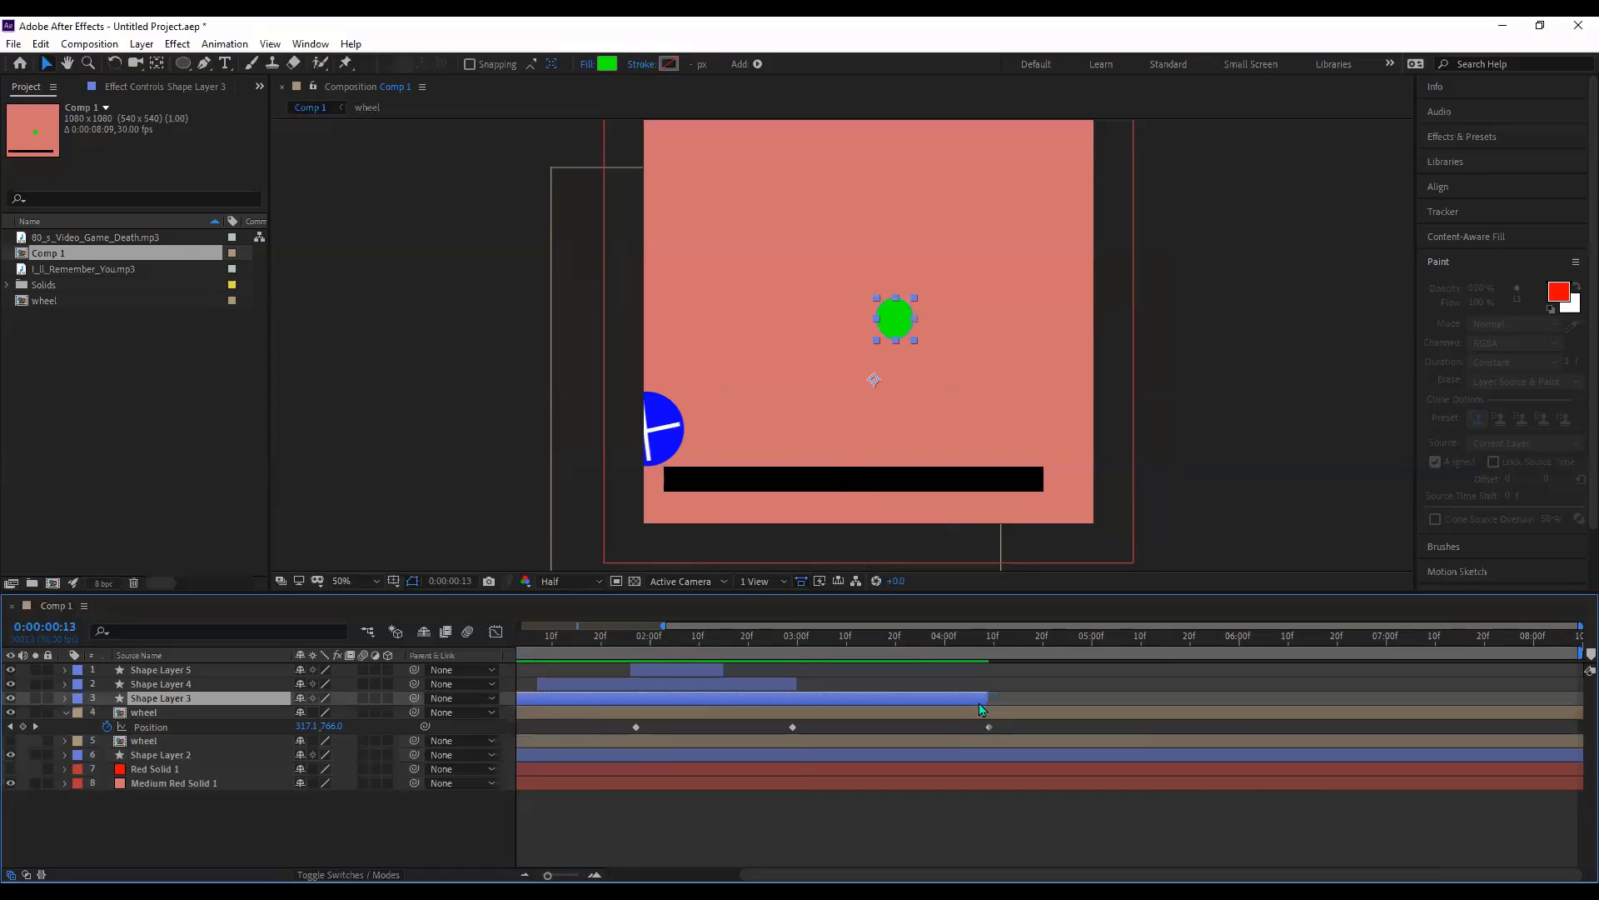
{"action": "left_click_drag", "start_coordinate": [985, 700], "coordinate": [1557, 700]}
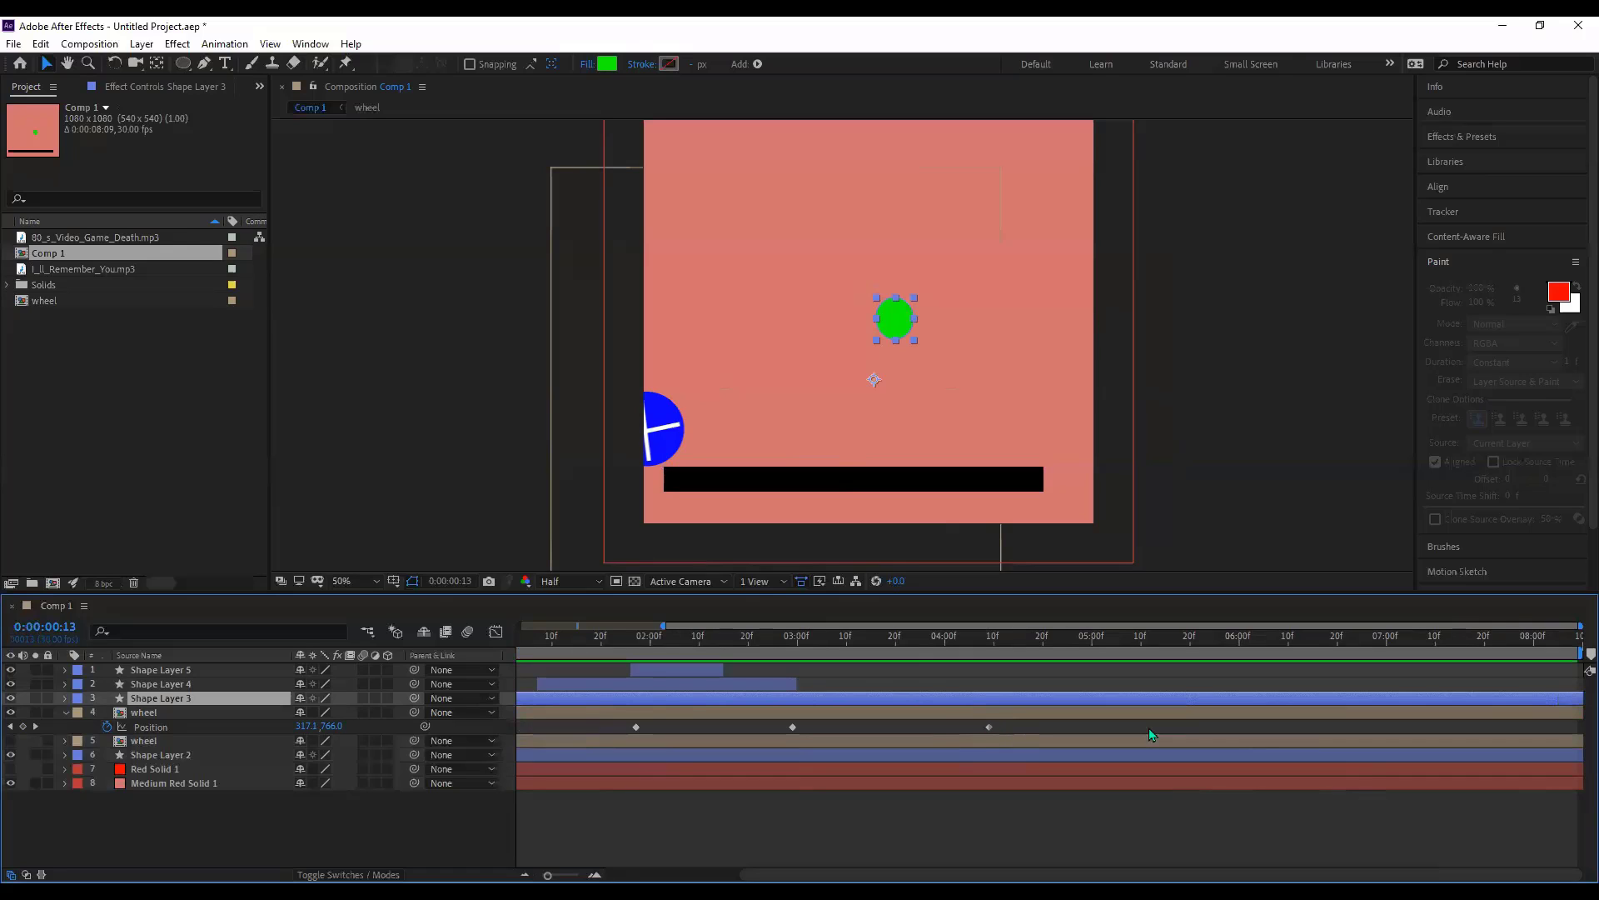
{"action": "left_click_drag", "start_coordinate": [989, 727], "coordinate": [1200, 727]}
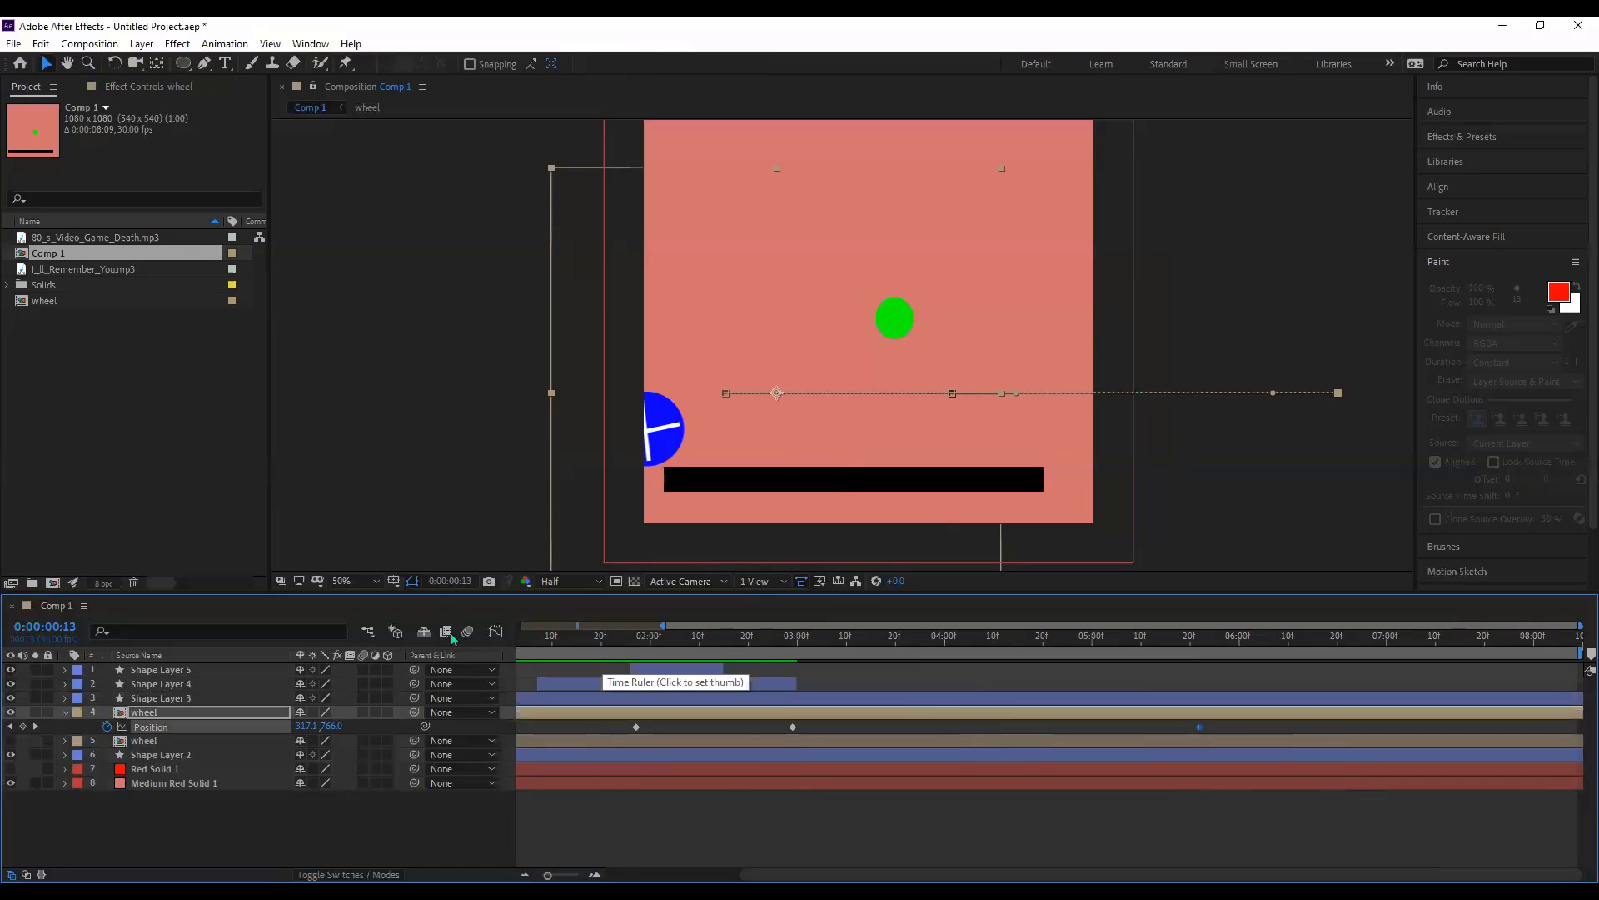
- Preview the animation and end the work area near 0:00:05:25 with N
{"action": "key", "text": "Home"}
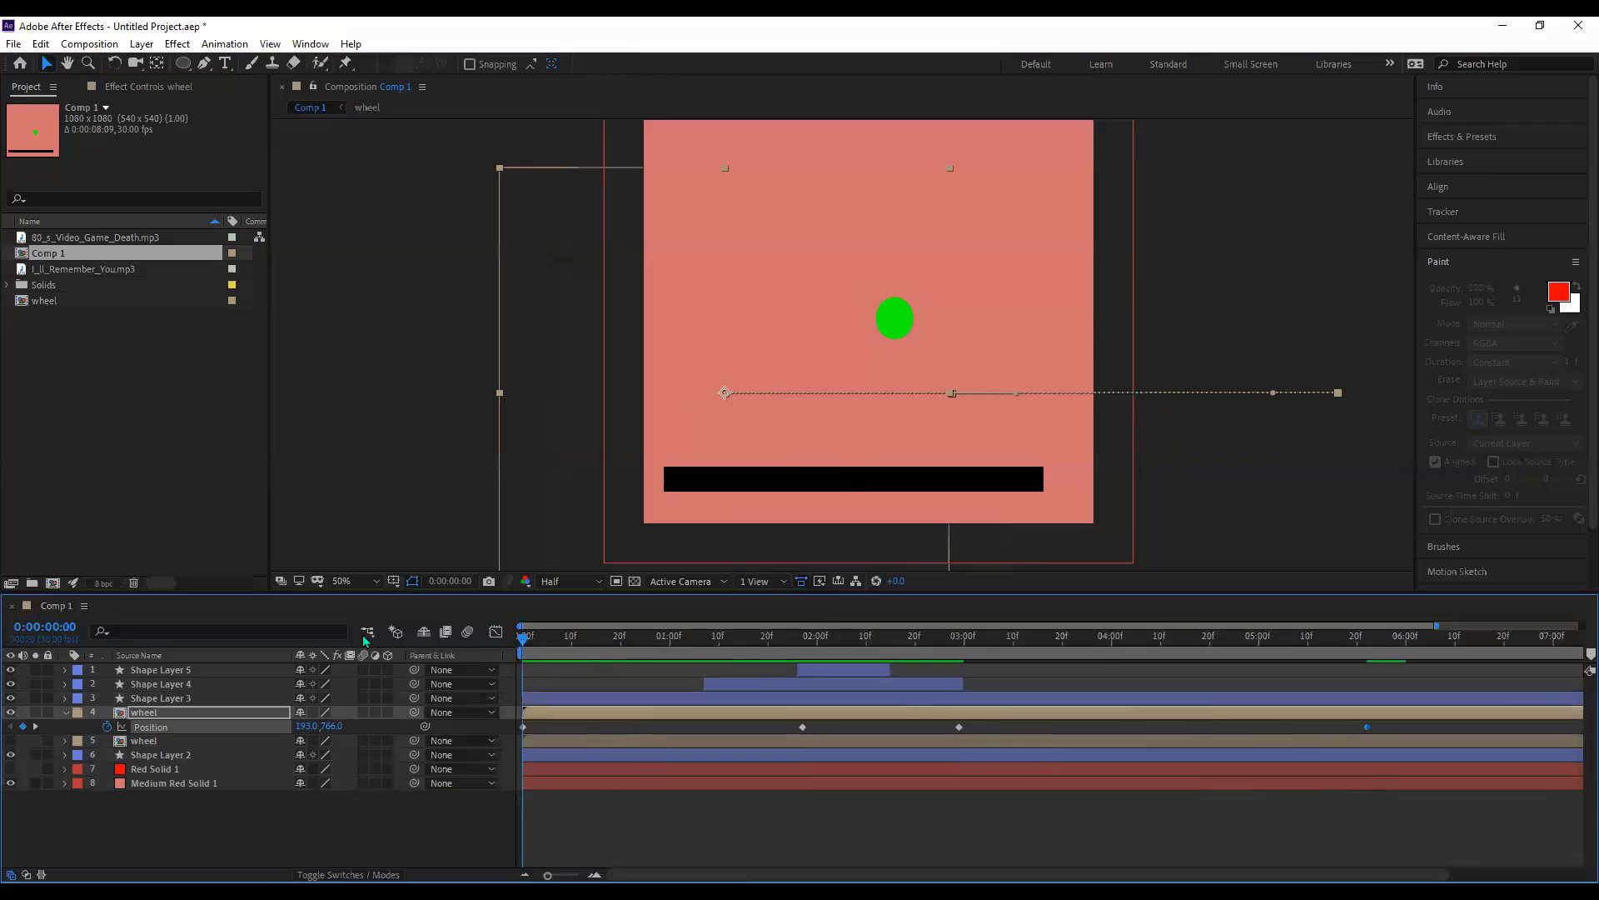
{"action": "left_click", "coordinate": [433, 772]}
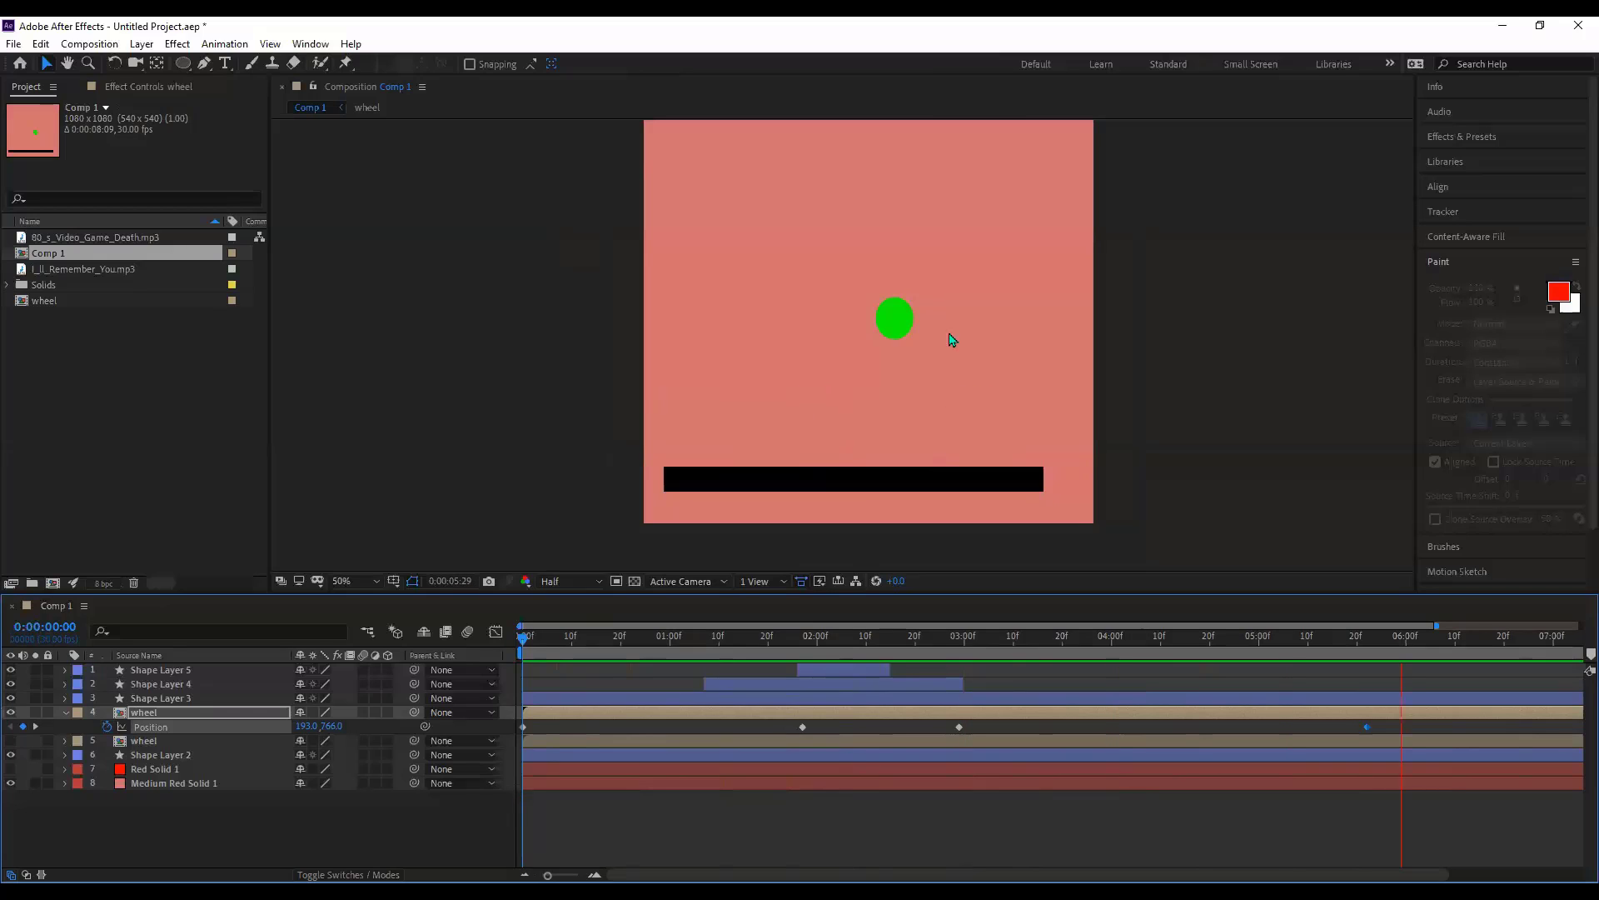
{"action": "key", "text": "space"}
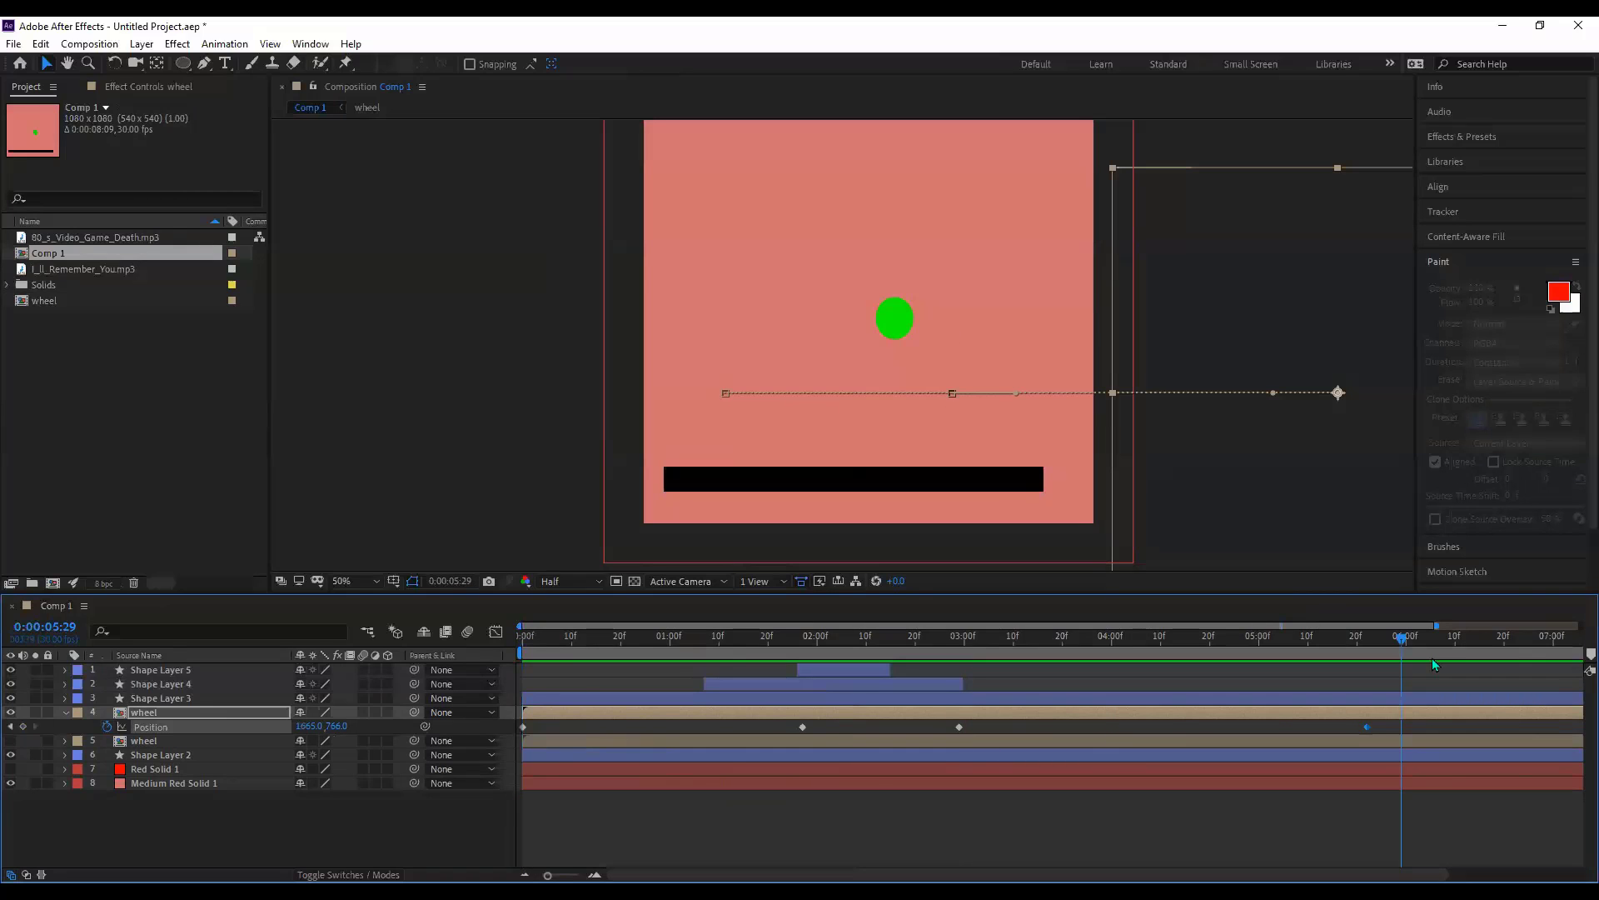
{"action": "left_click_drag", "start_coordinate": [1403, 642], "coordinate": [1382, 652]}
{"action": "key", "text": "n"}
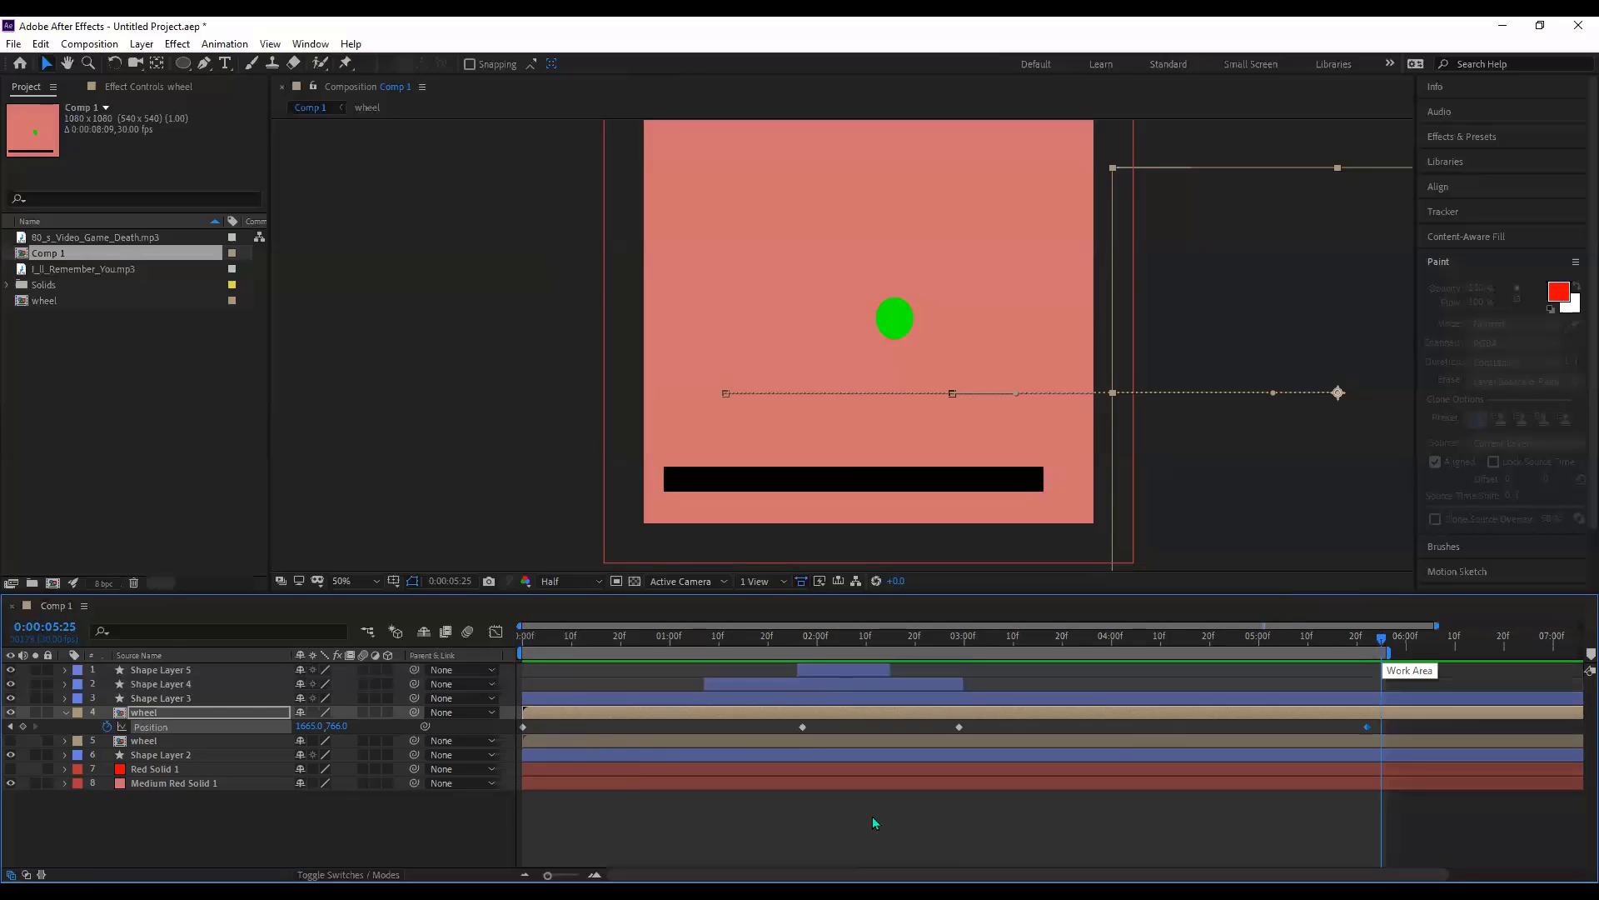
- At 0:00:01:27, where the light turns red, add a 0° Rotation keyframe to the wheel
{"action": "key", "text": "F2"}
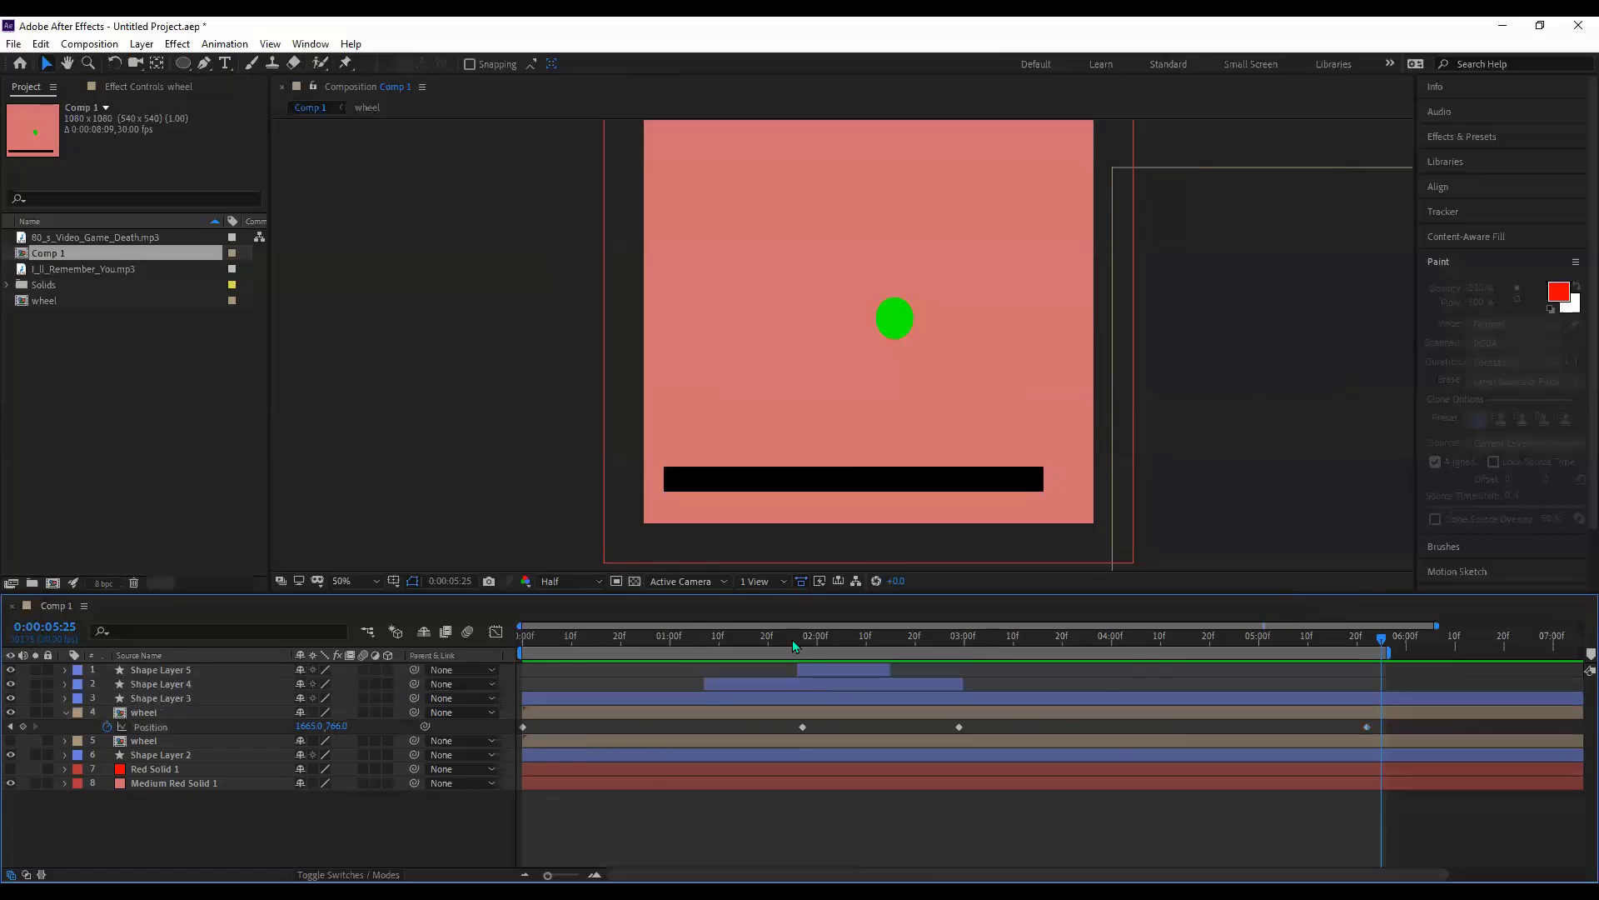
{"action": "left_click", "coordinate": [778, 640]}
{"action": "left_click", "coordinate": [801, 649]}
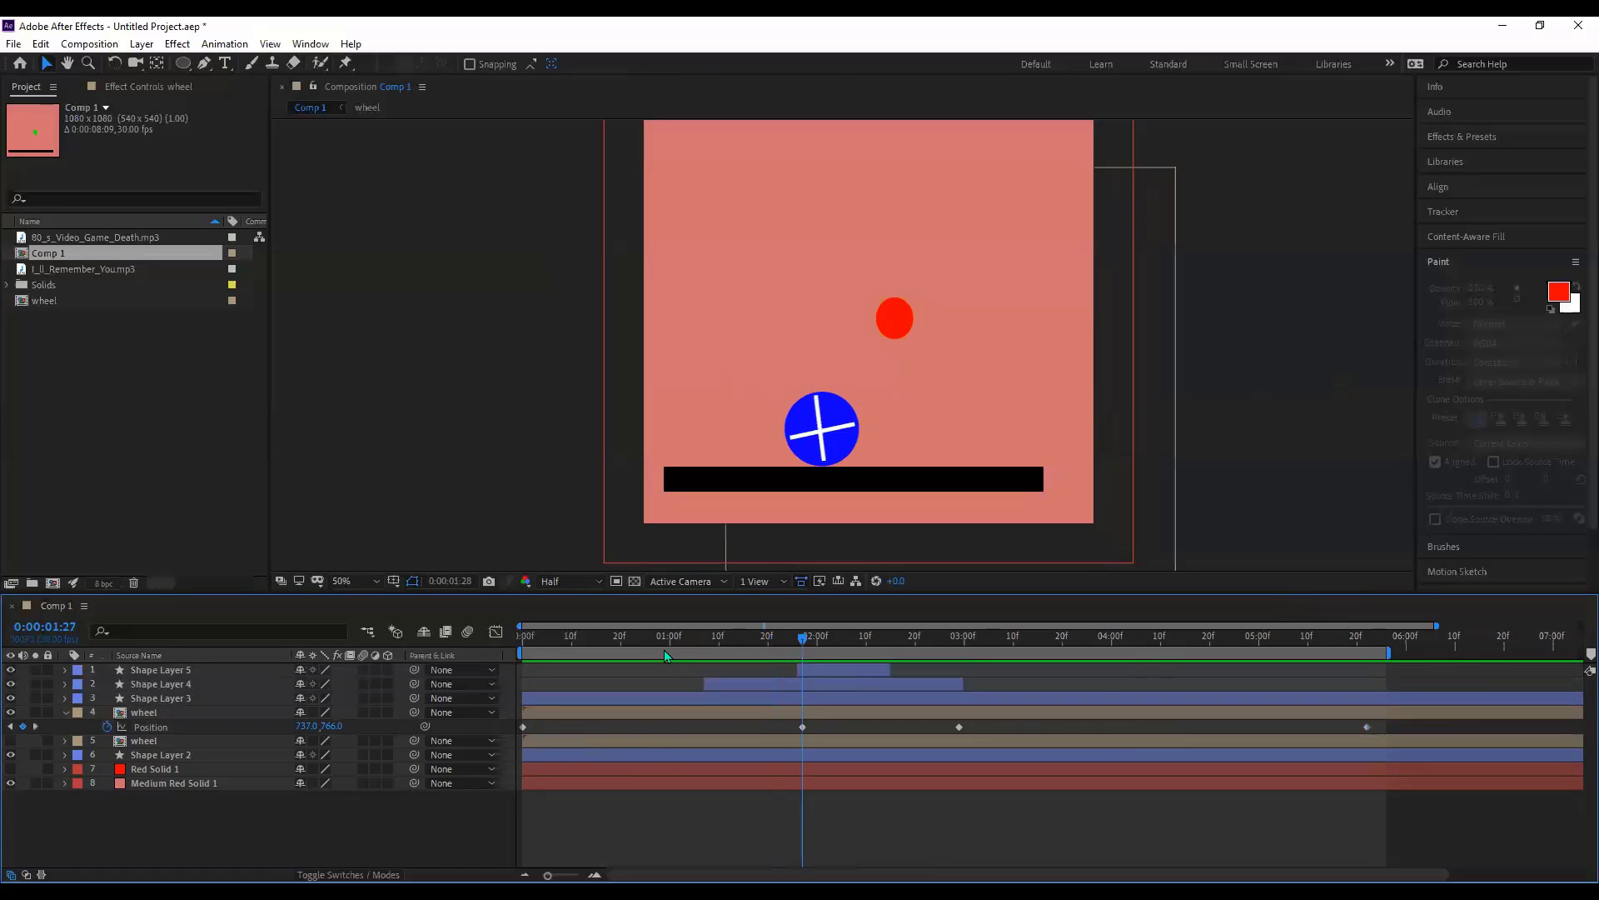
{"action": "left_click", "coordinate": [666, 648]}
{"action": "left_click", "coordinate": [796, 636]}
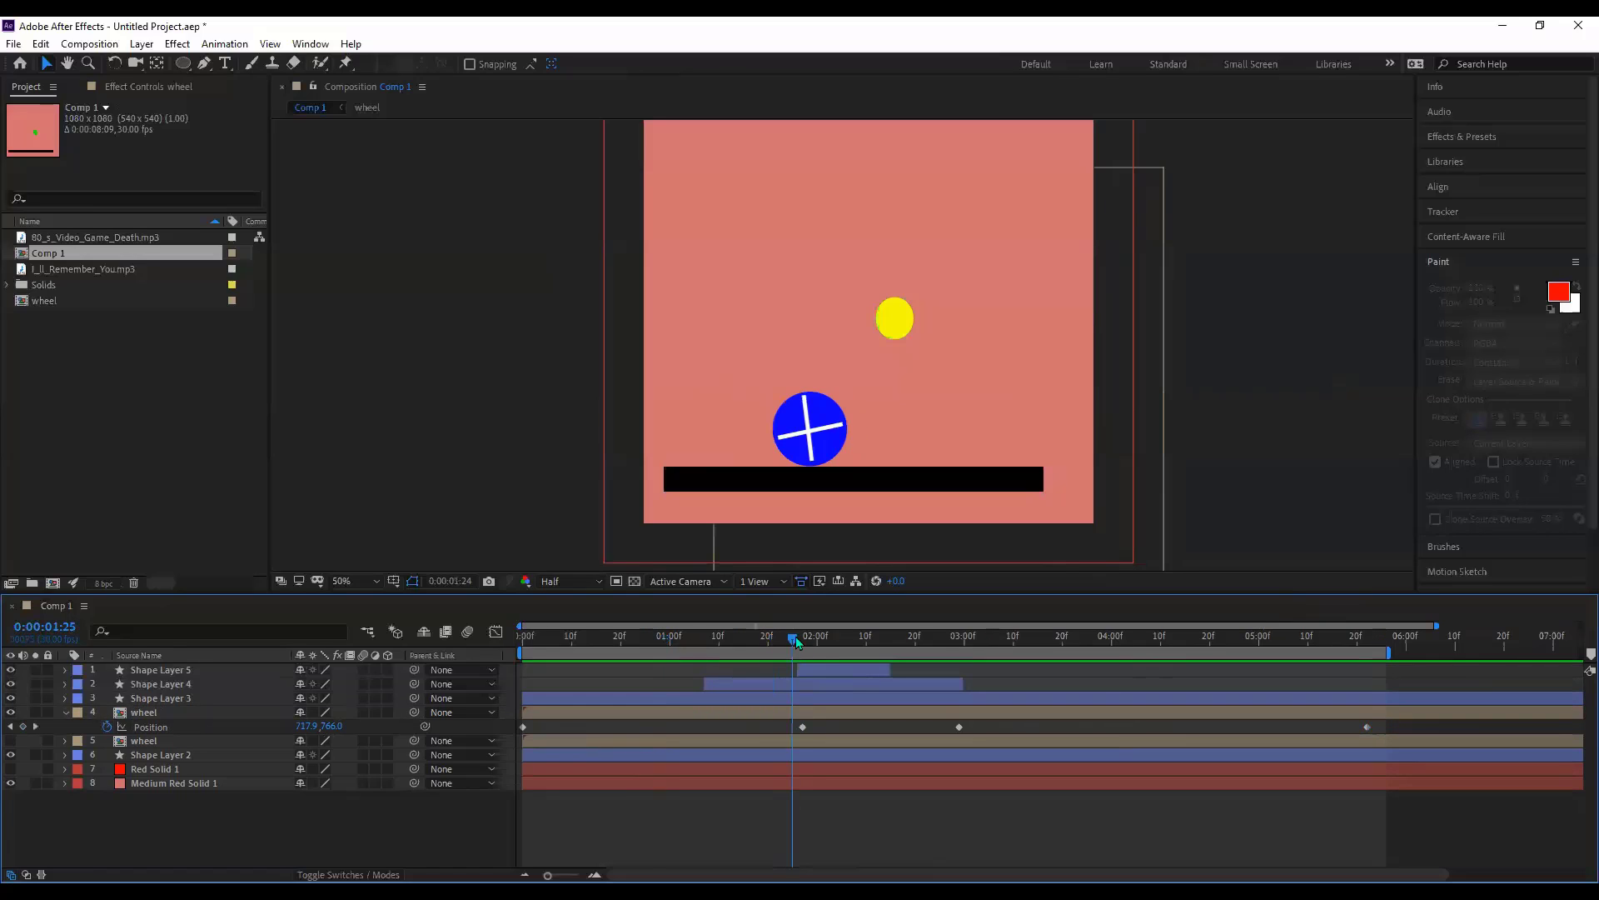
{"action": "left_click", "coordinate": [802, 639]}
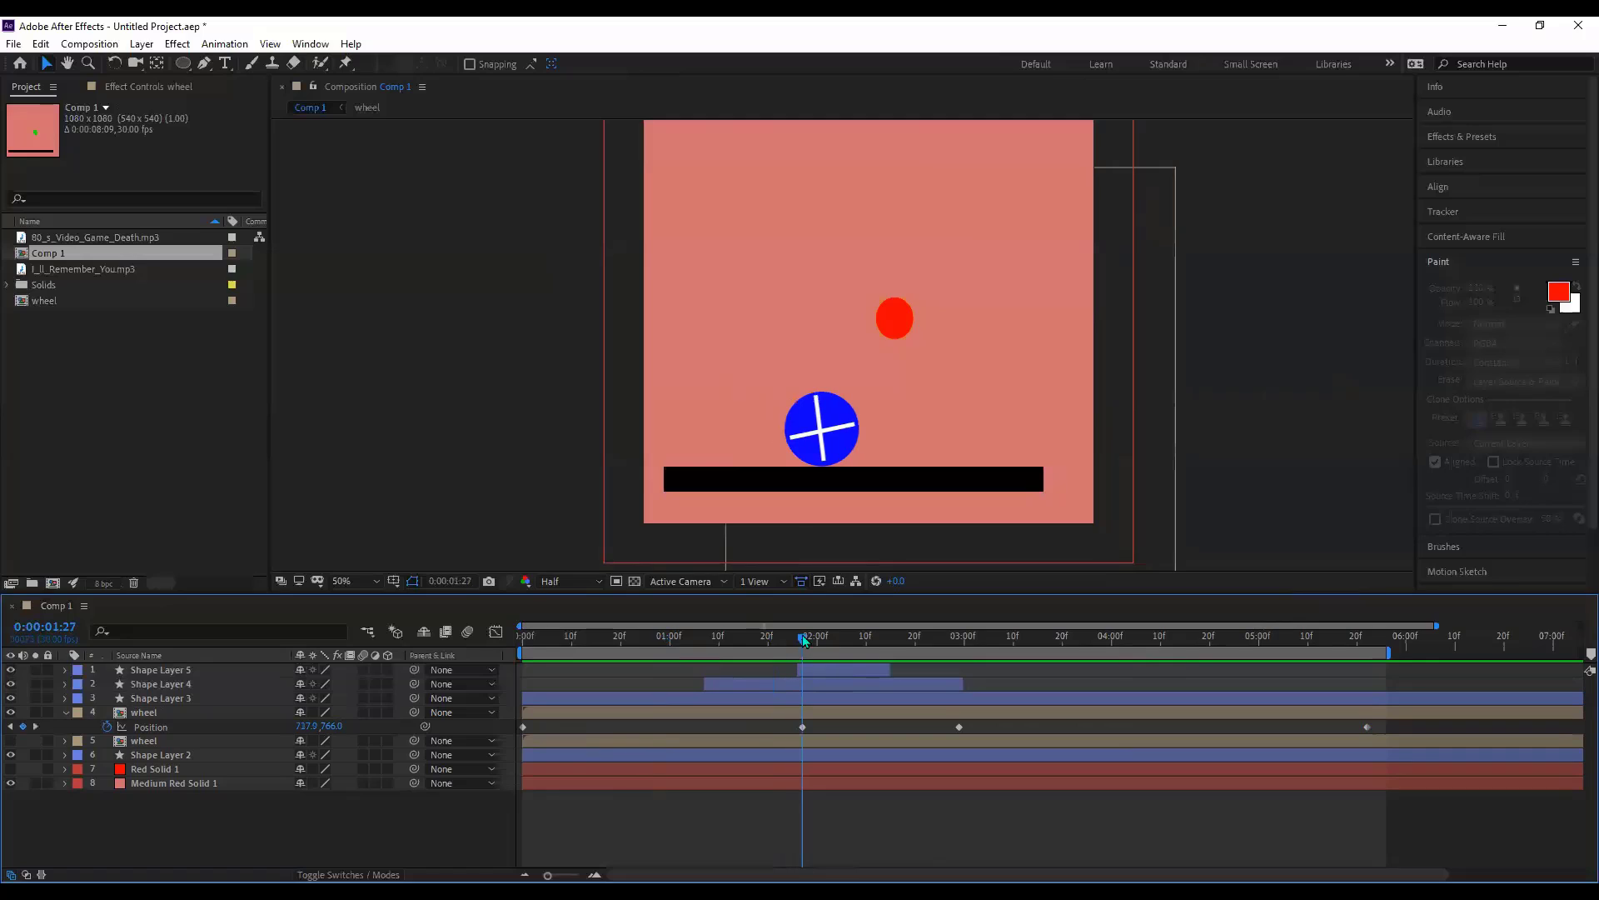
{"action": "left_click", "coordinate": [142, 713]}
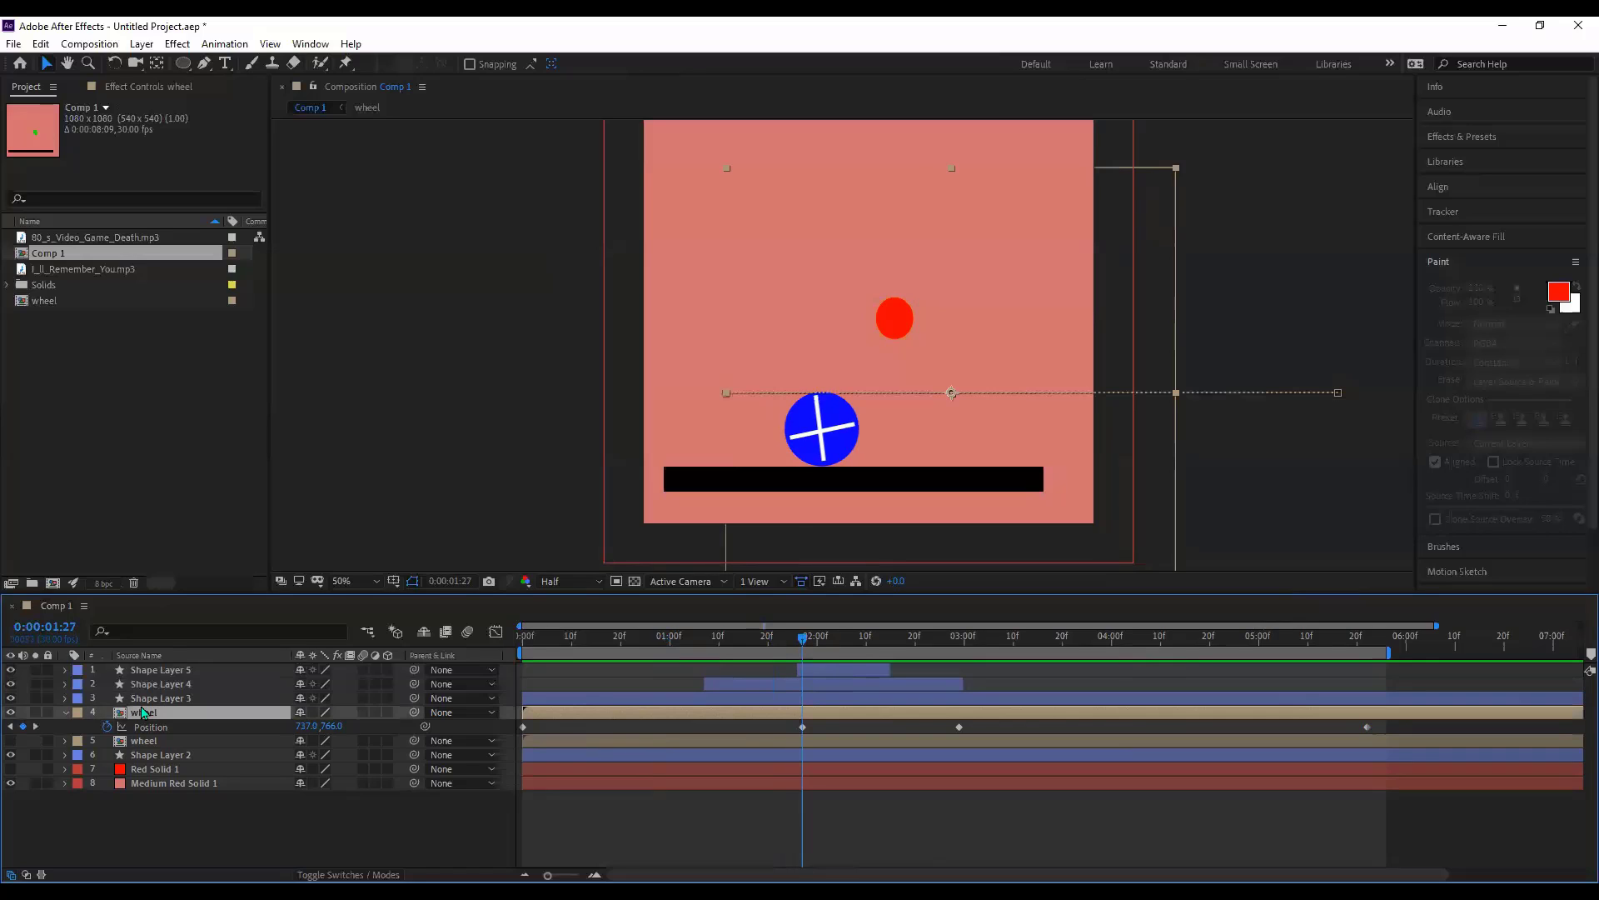
{"action": "key", "text": "r"}
{"action": "left_click", "coordinate": [106, 726]}
{"action": "left_click", "coordinate": [802, 725]}
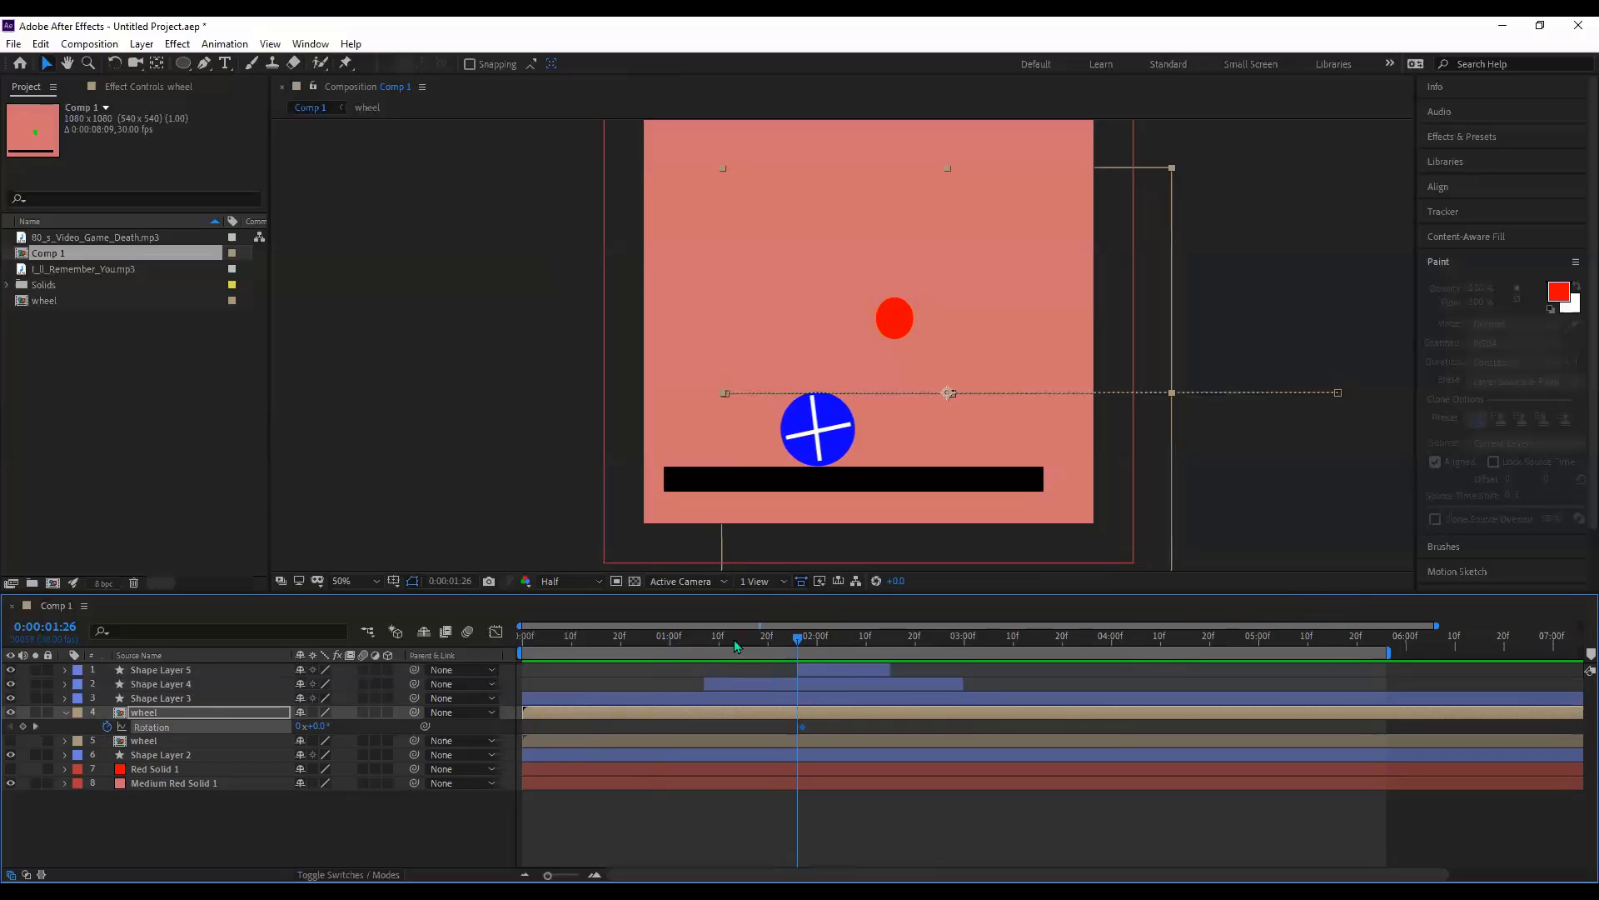
- Preview from the start, try spinning the wheel's rotation, then undo it
{"action": "left_click", "coordinate": [538, 641]}
{"action": "key", "text": "space"}
{"action": "left_click", "coordinate": [529, 645]}
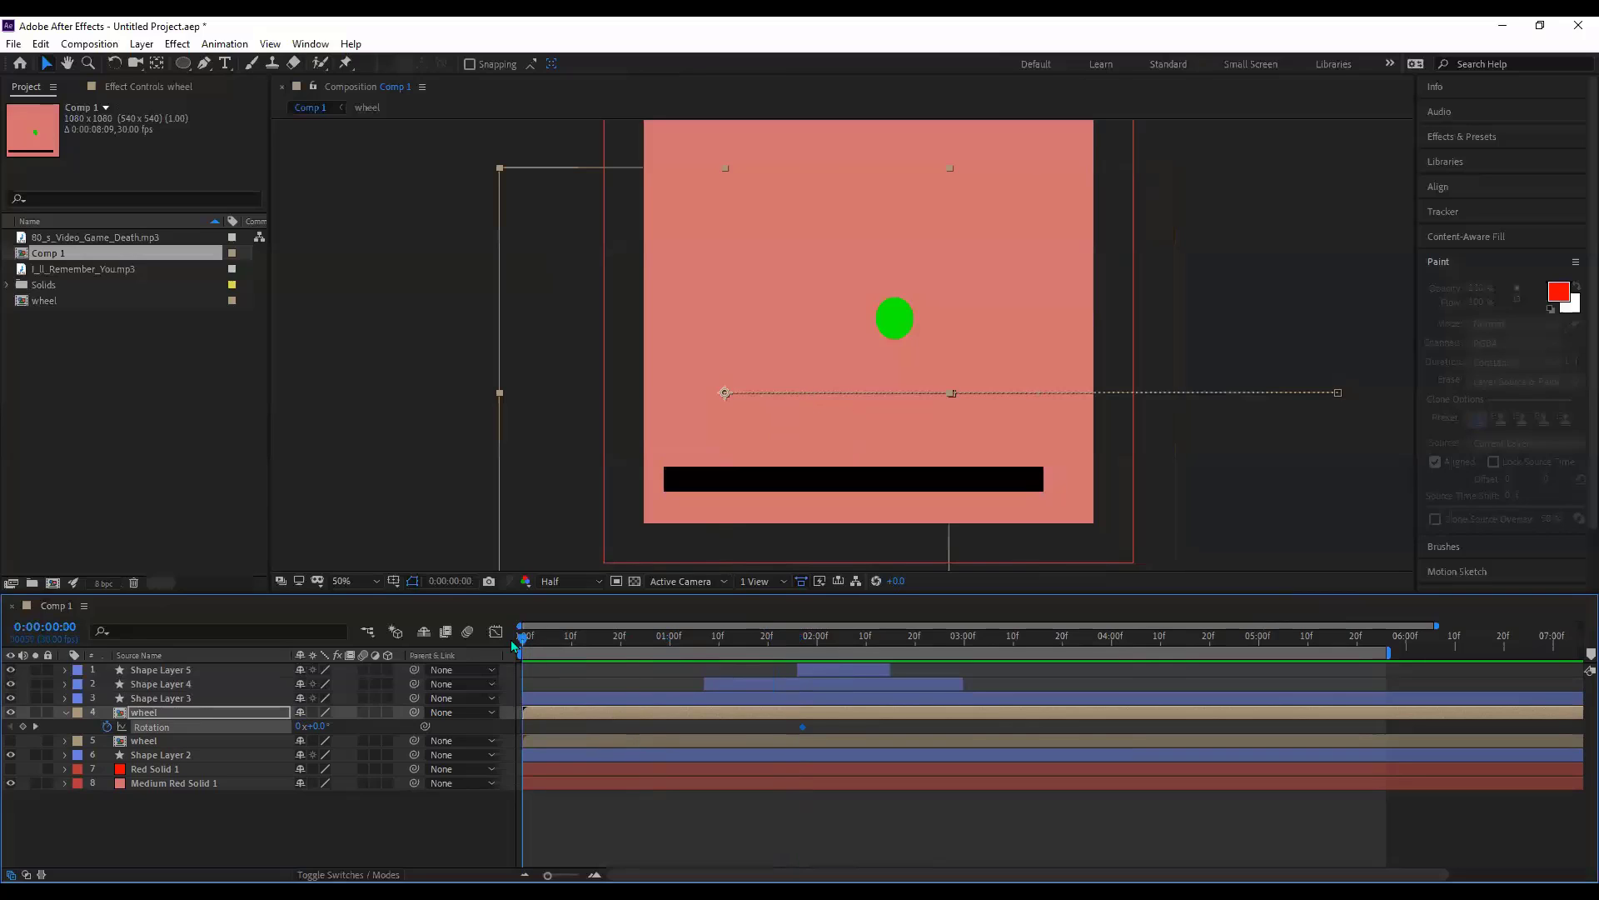
{"action": "left_click_drag", "start_coordinate": [324, 734], "coordinate": [602, 747]}
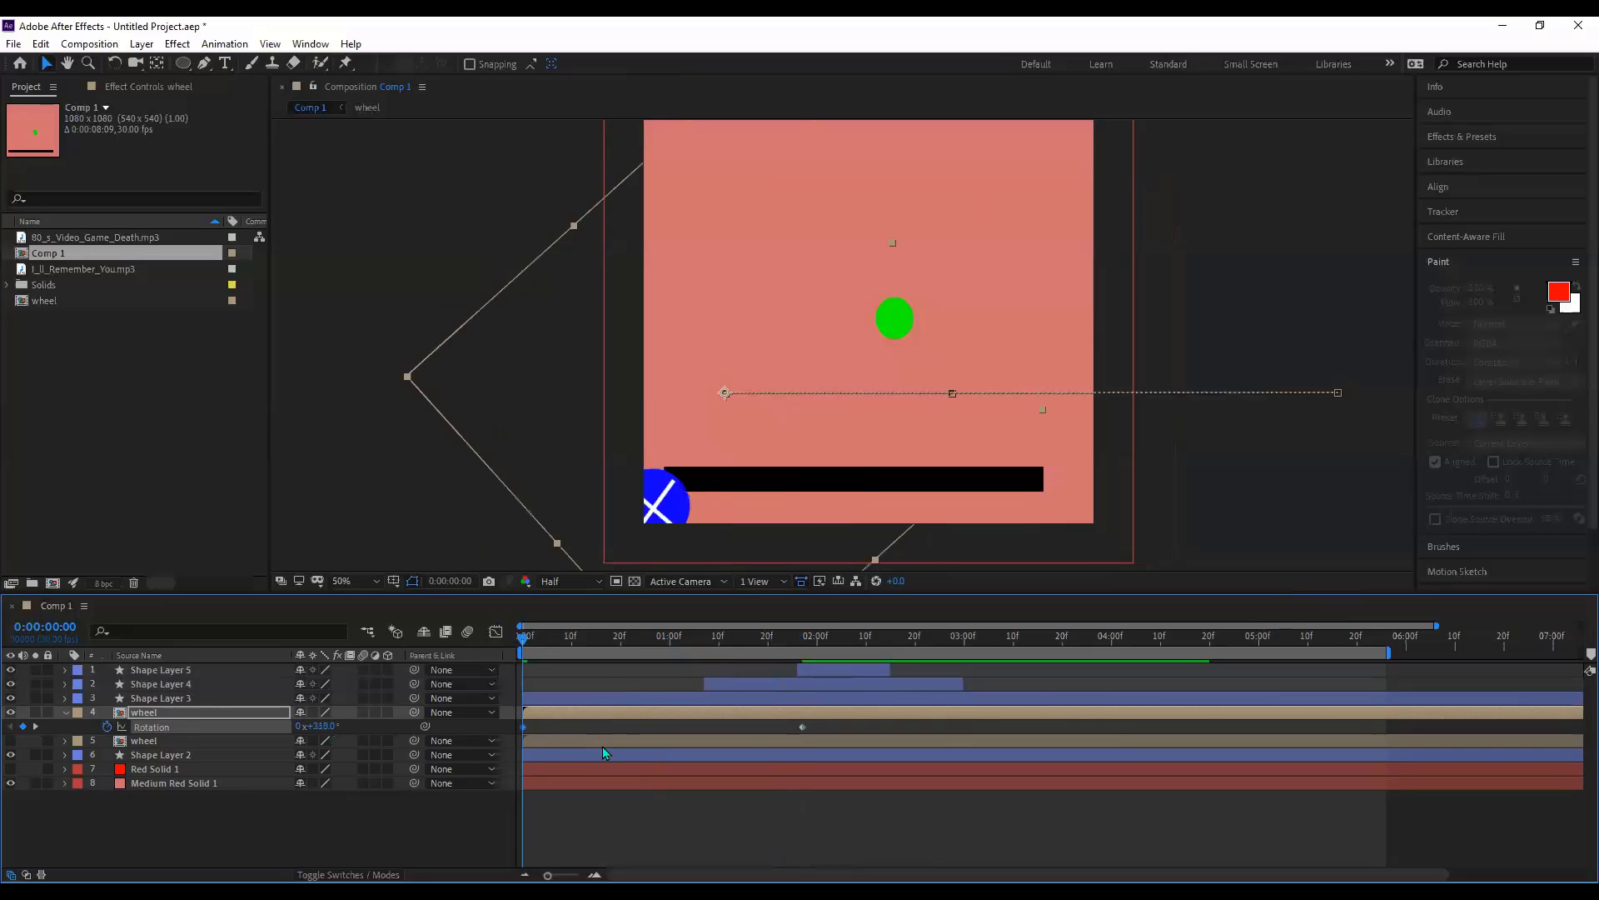
{"action": "key", "text": "ctrl+z"}
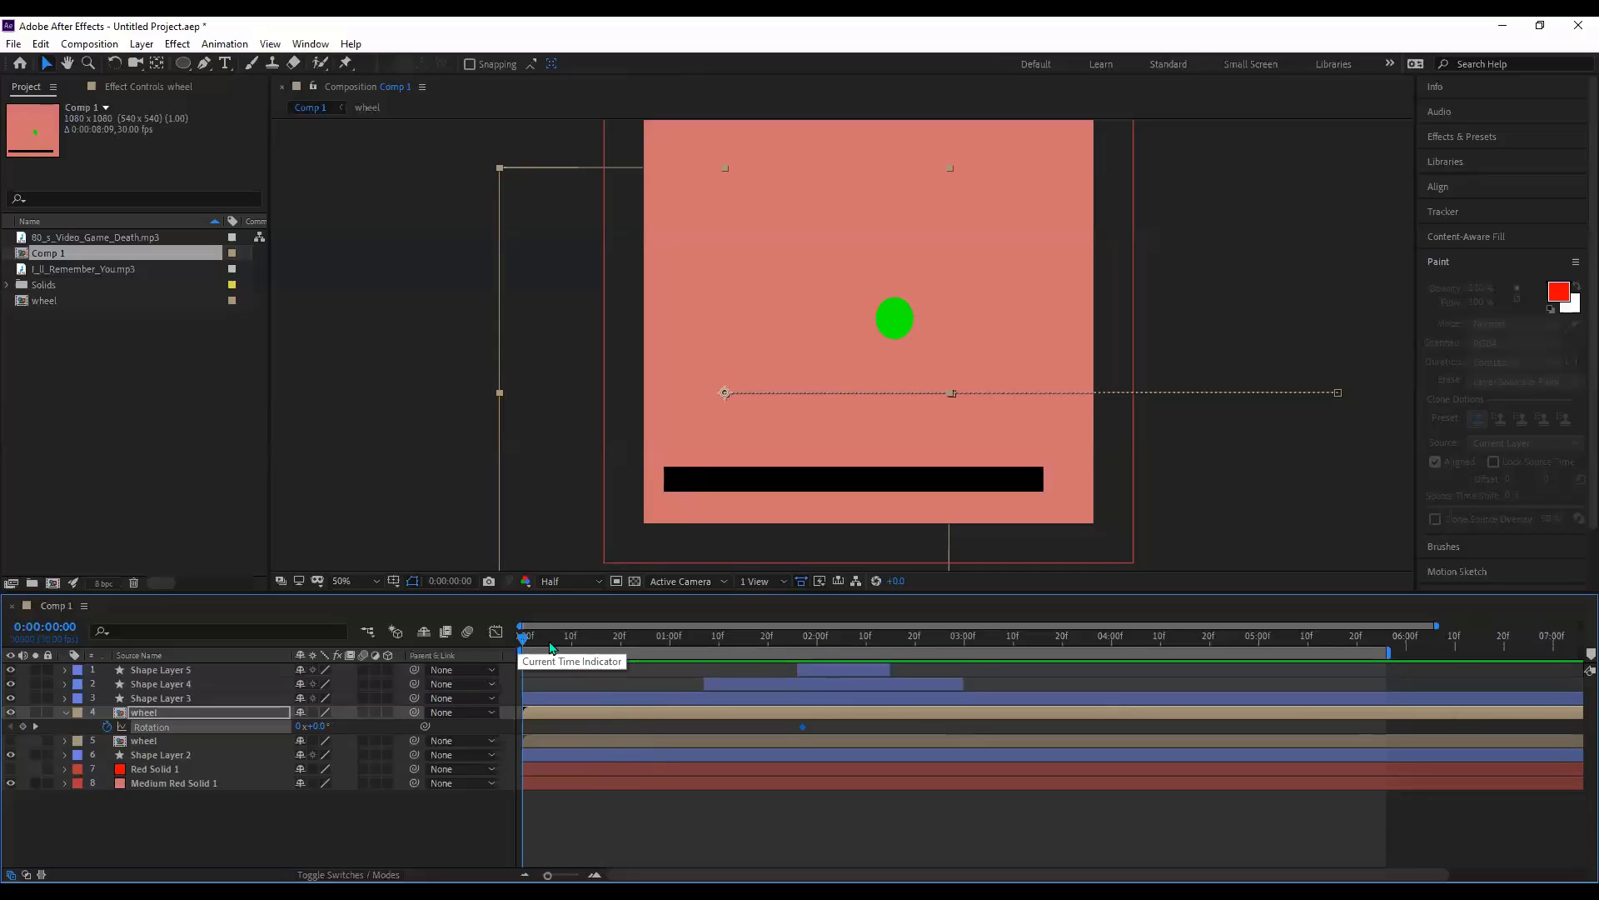
- Near 0:00:01:05, turn off the wheel's Rotation stopwatch and keep rotation at 0° after undoing a 303° test
{"action": "left_click_drag", "start_coordinate": [528, 641], "coordinate": [542, 639]}
{"action": "mouse_move", "coordinate": [730, 673]}
{"action": "left_mouse_down"}
{"action": "mouse_move", "coordinate": [696, 667]}
{"action": "mouse_move", "coordinate": [713, 669]}
{"action": "left_mouse_up"}
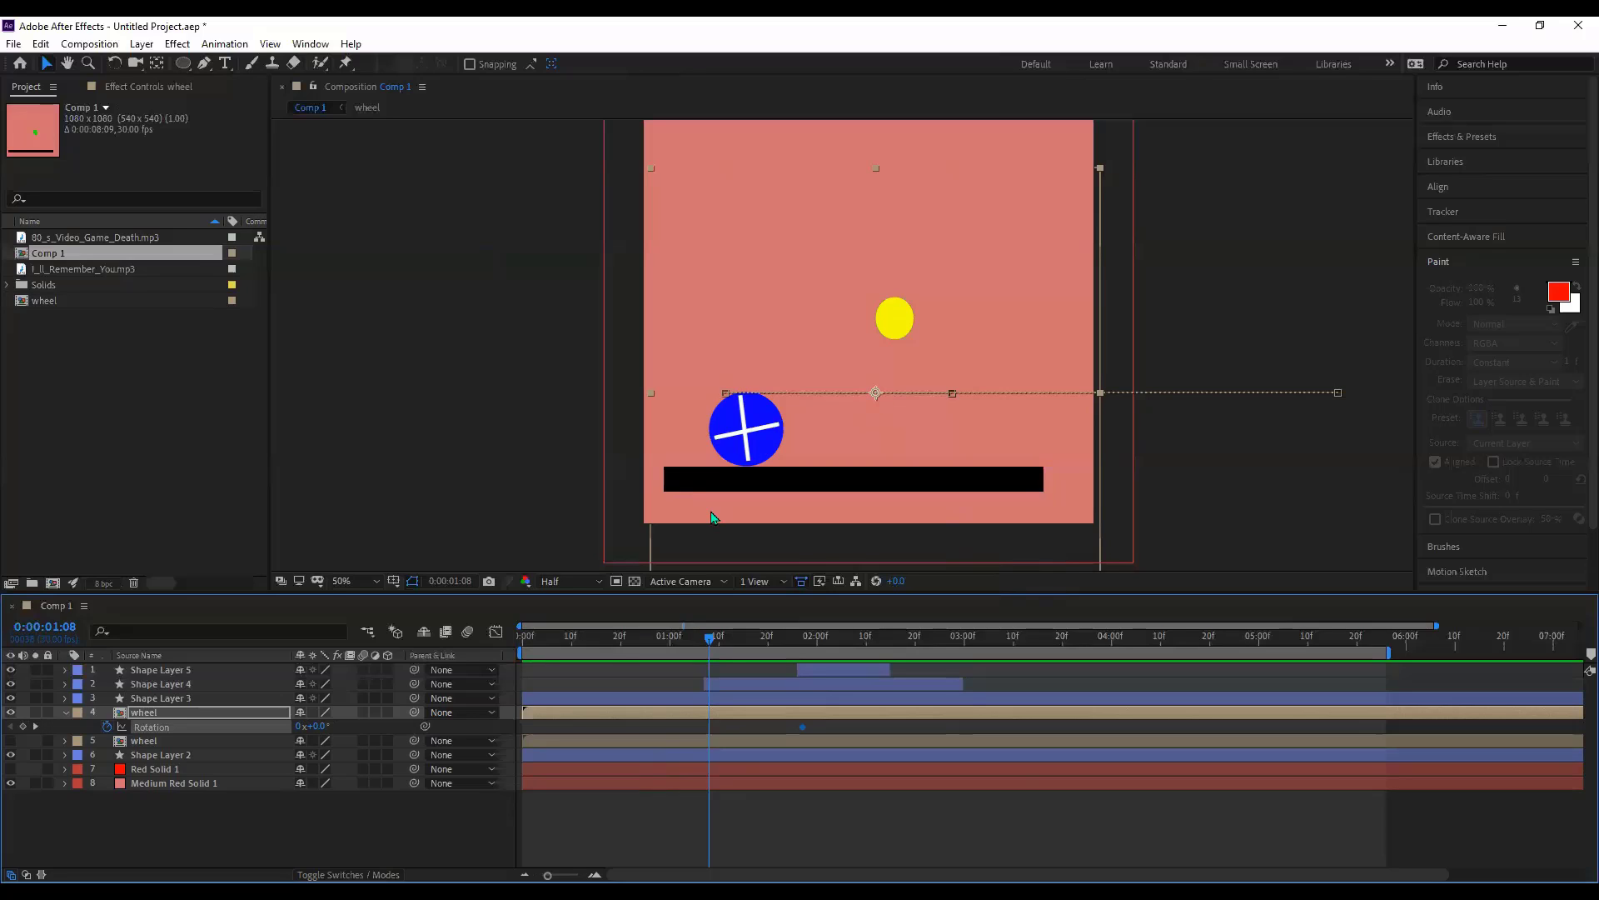
{"action": "left_click", "coordinate": [108, 727]}
{"action": "left_click_drag", "start_coordinate": [446, 732], "coordinate": [998, 843]}
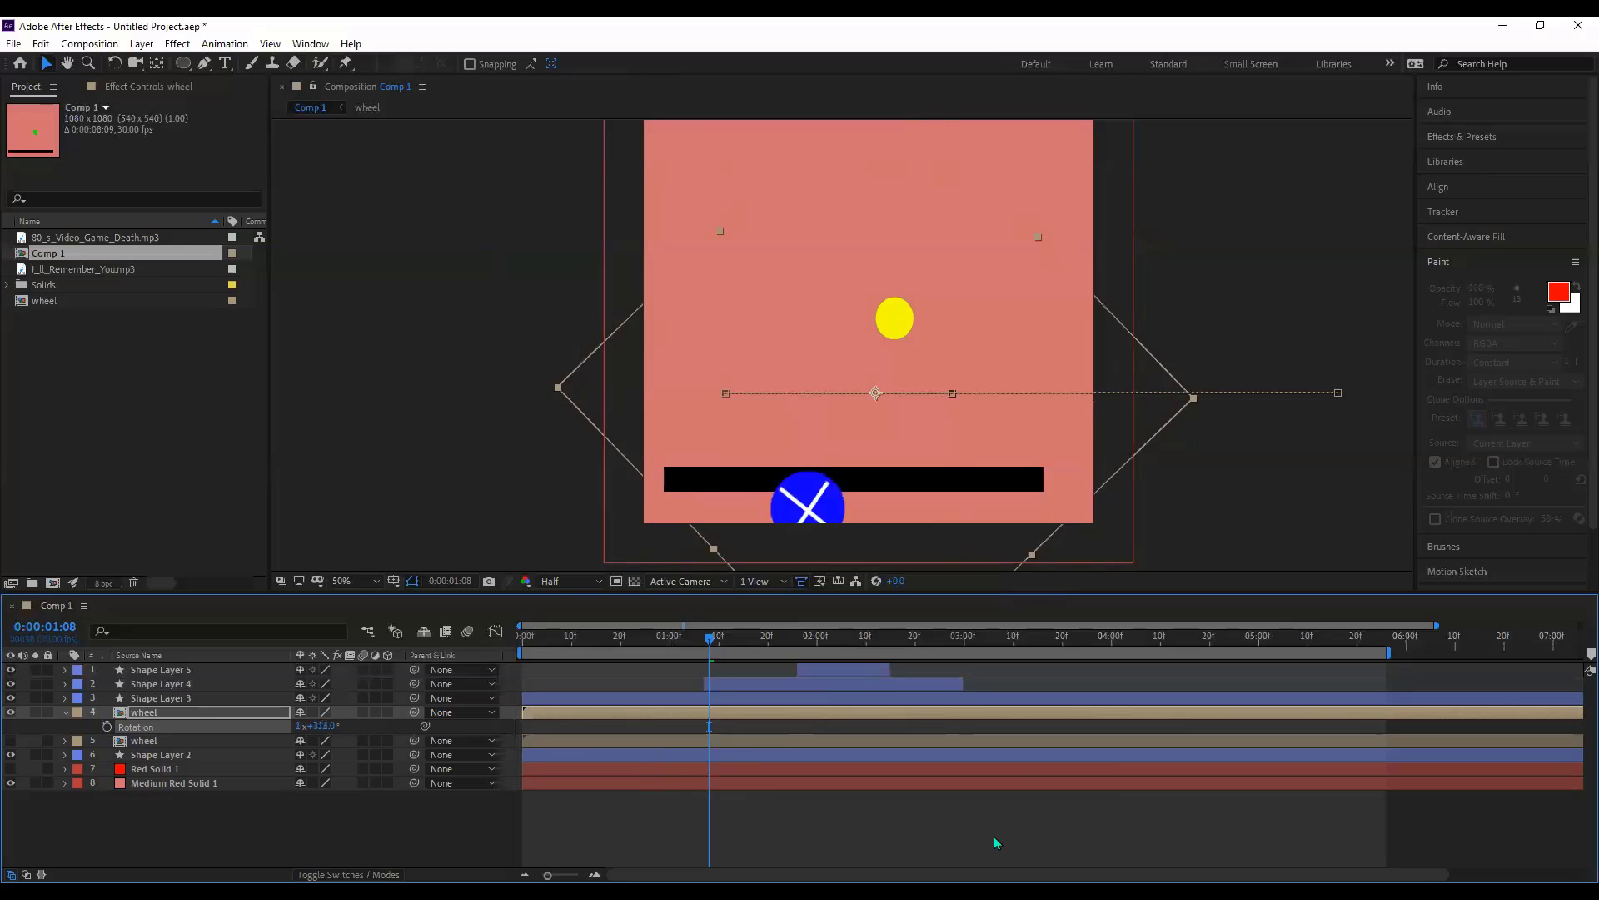
{"action": "key", "text": "ctrl+z"}
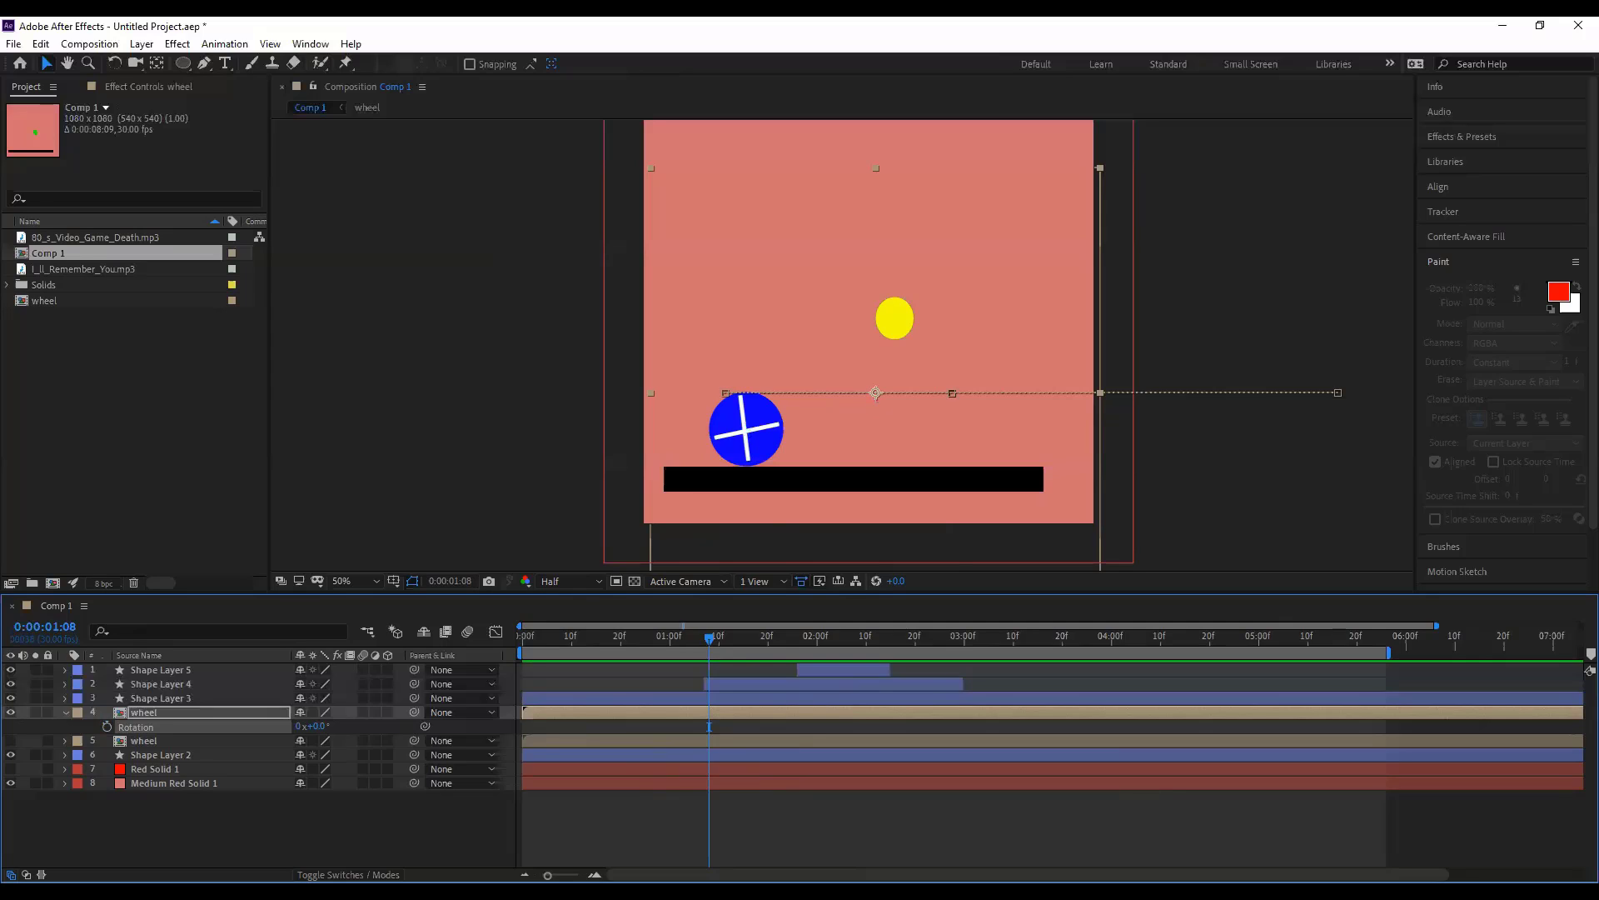
- Reveal the wheel's Position keyframes, test an anchor and path edit at 1:08, then delete the added keyframe
{"action": "key", "text": "p"}
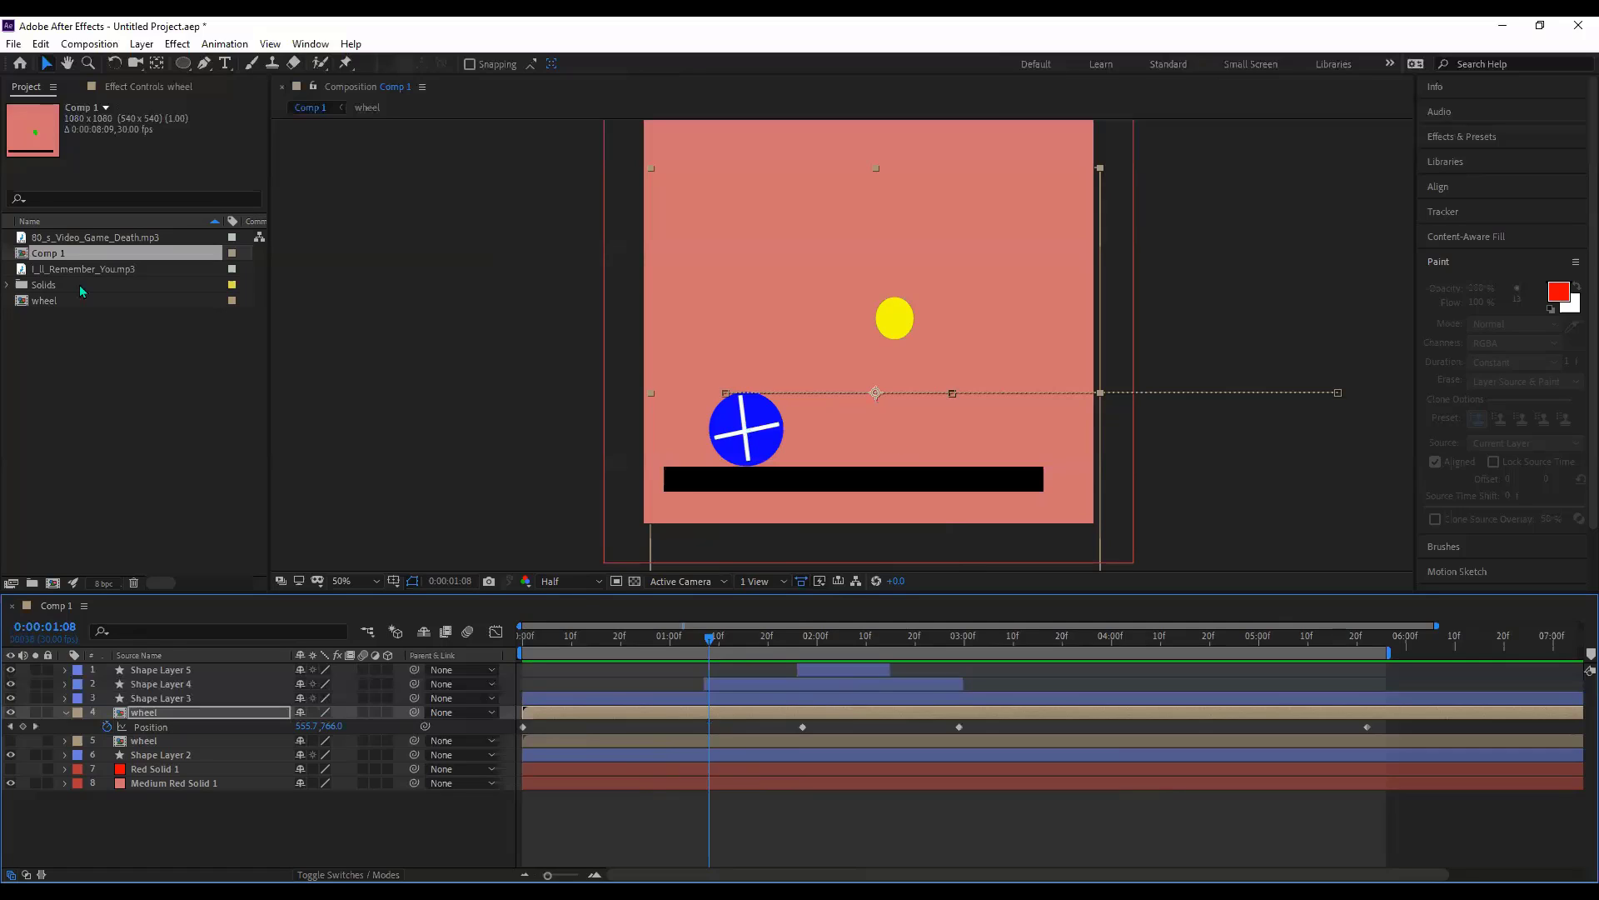
{"action": "key", "text": "y"}
{"action": "left_click", "coordinate": [877, 400]}
{"action": "left_click_drag", "start_coordinate": [877, 400], "coordinate": [813, 402]}
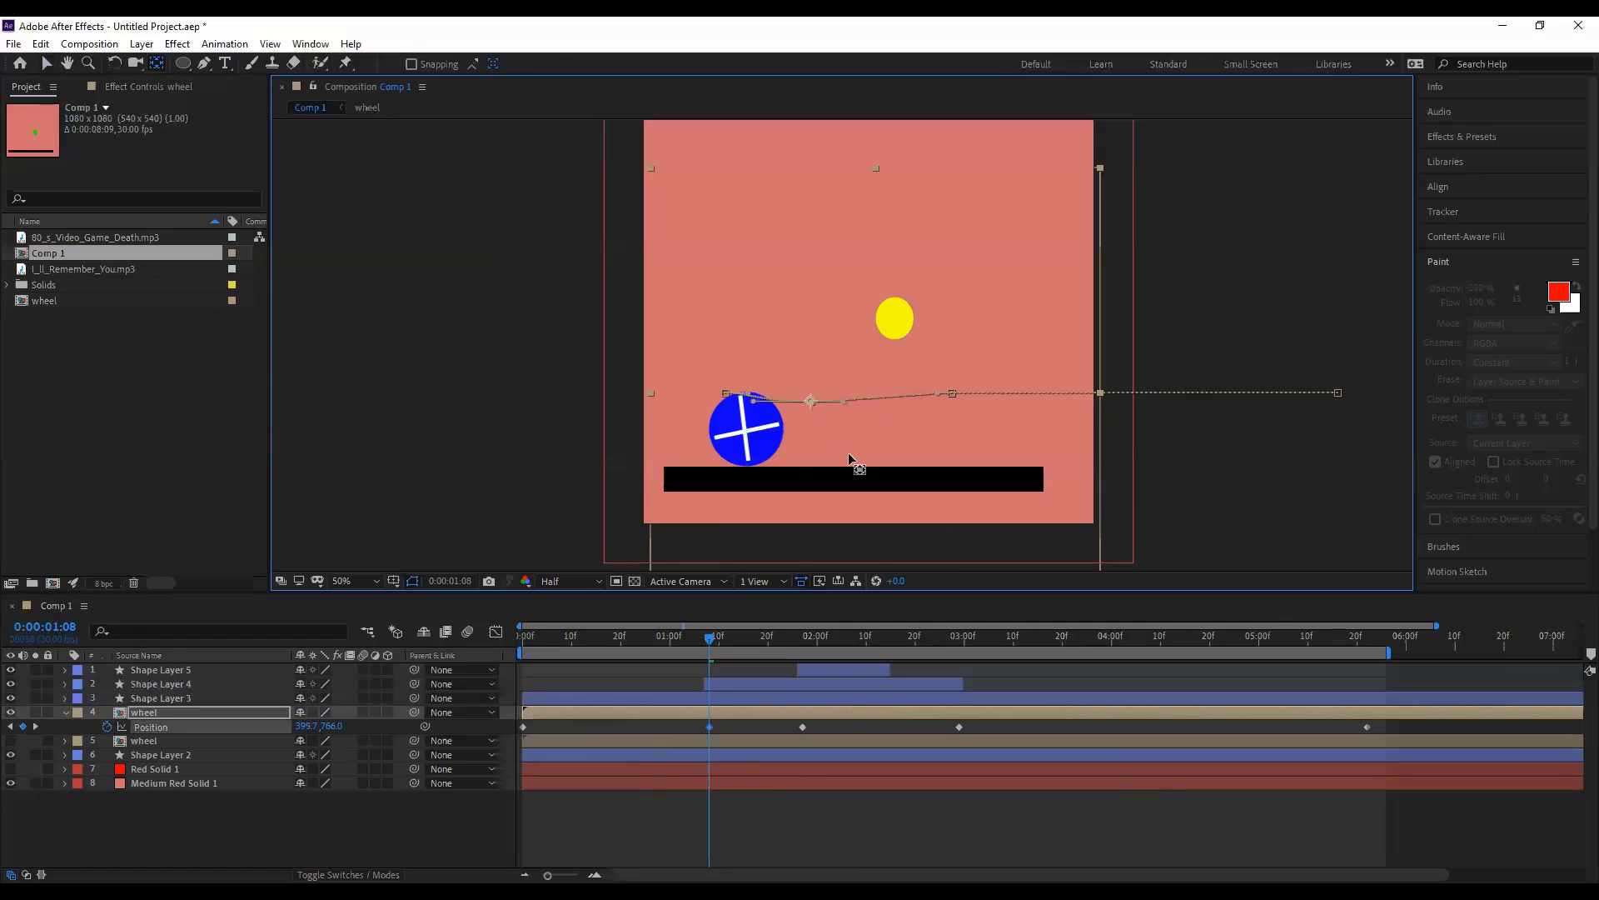
{"action": "left_click_drag", "start_coordinate": [850, 452], "coordinate": [736, 441]}
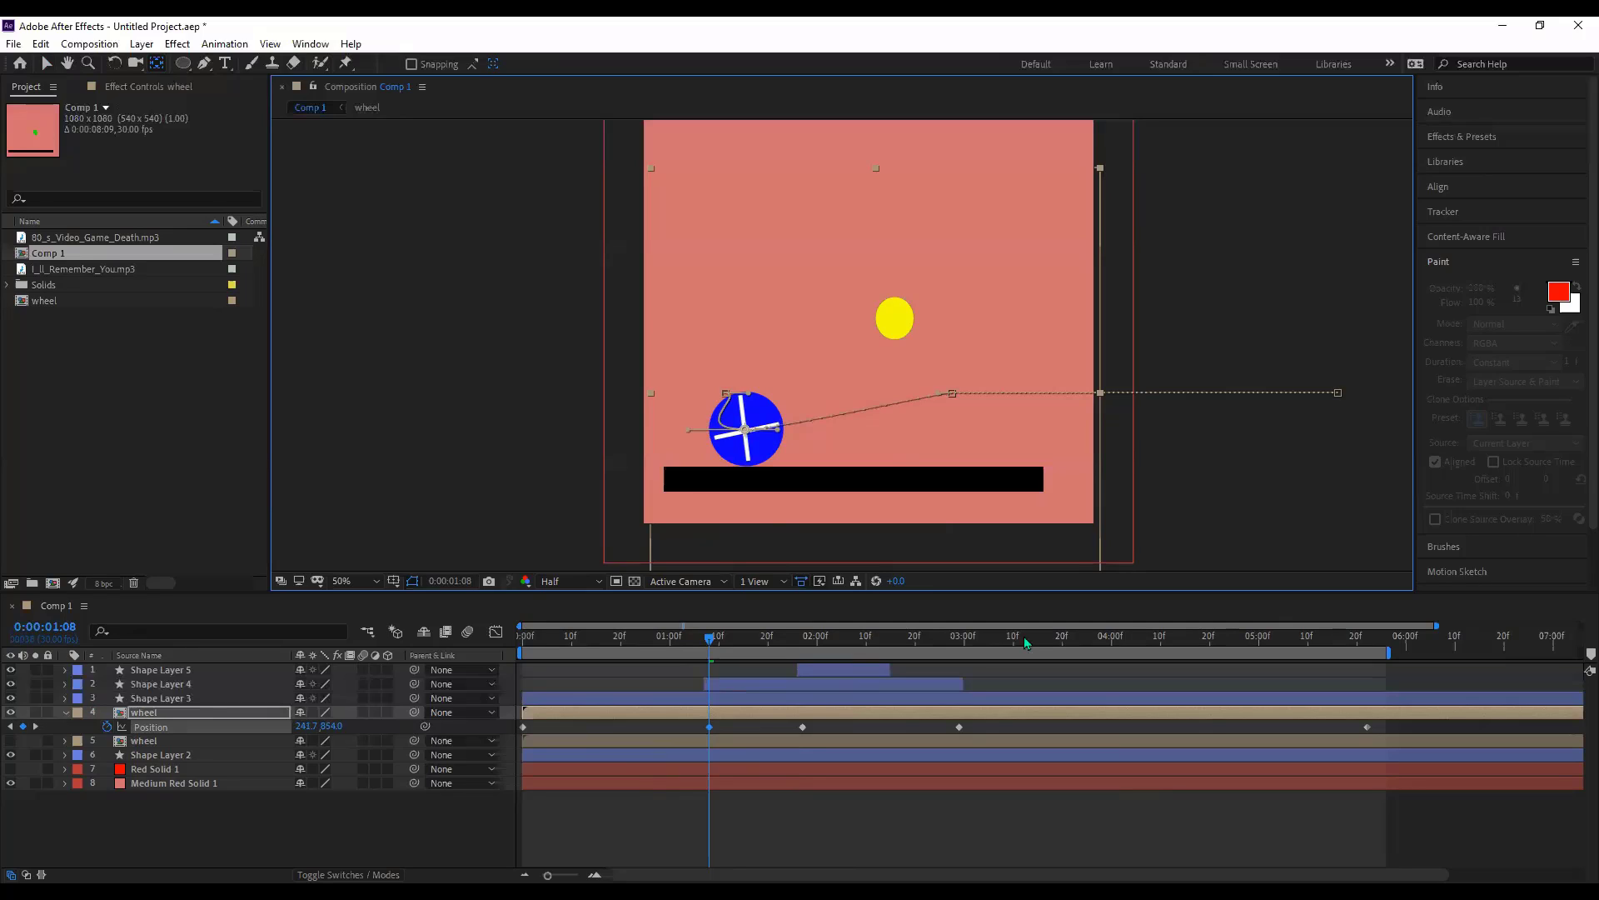
{"action": "key", "text": "Delete"}
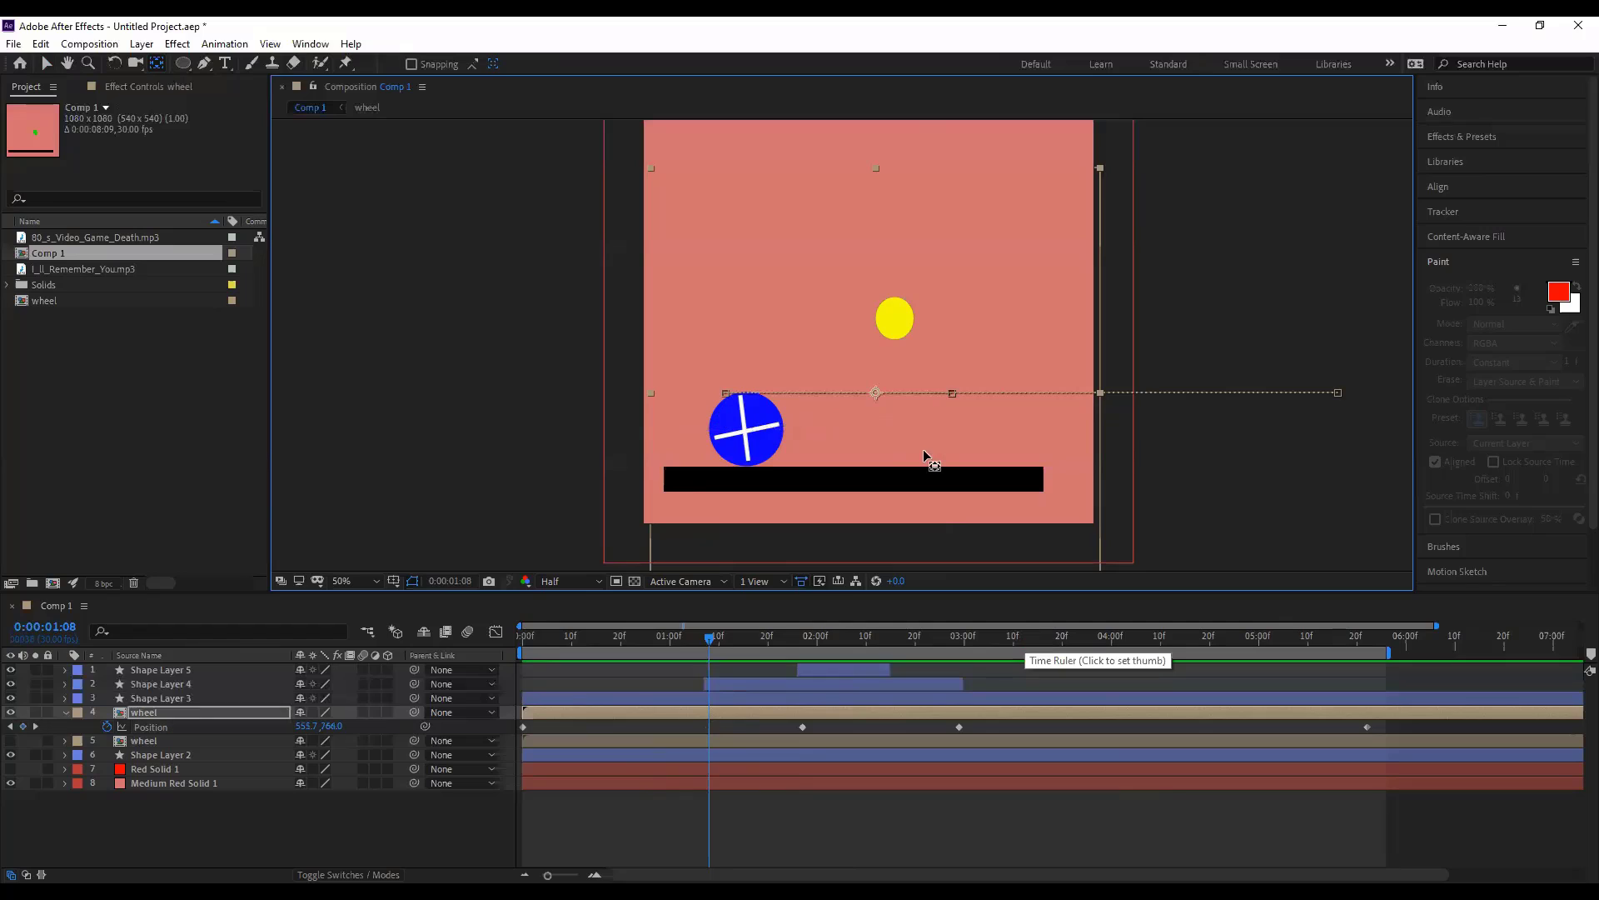
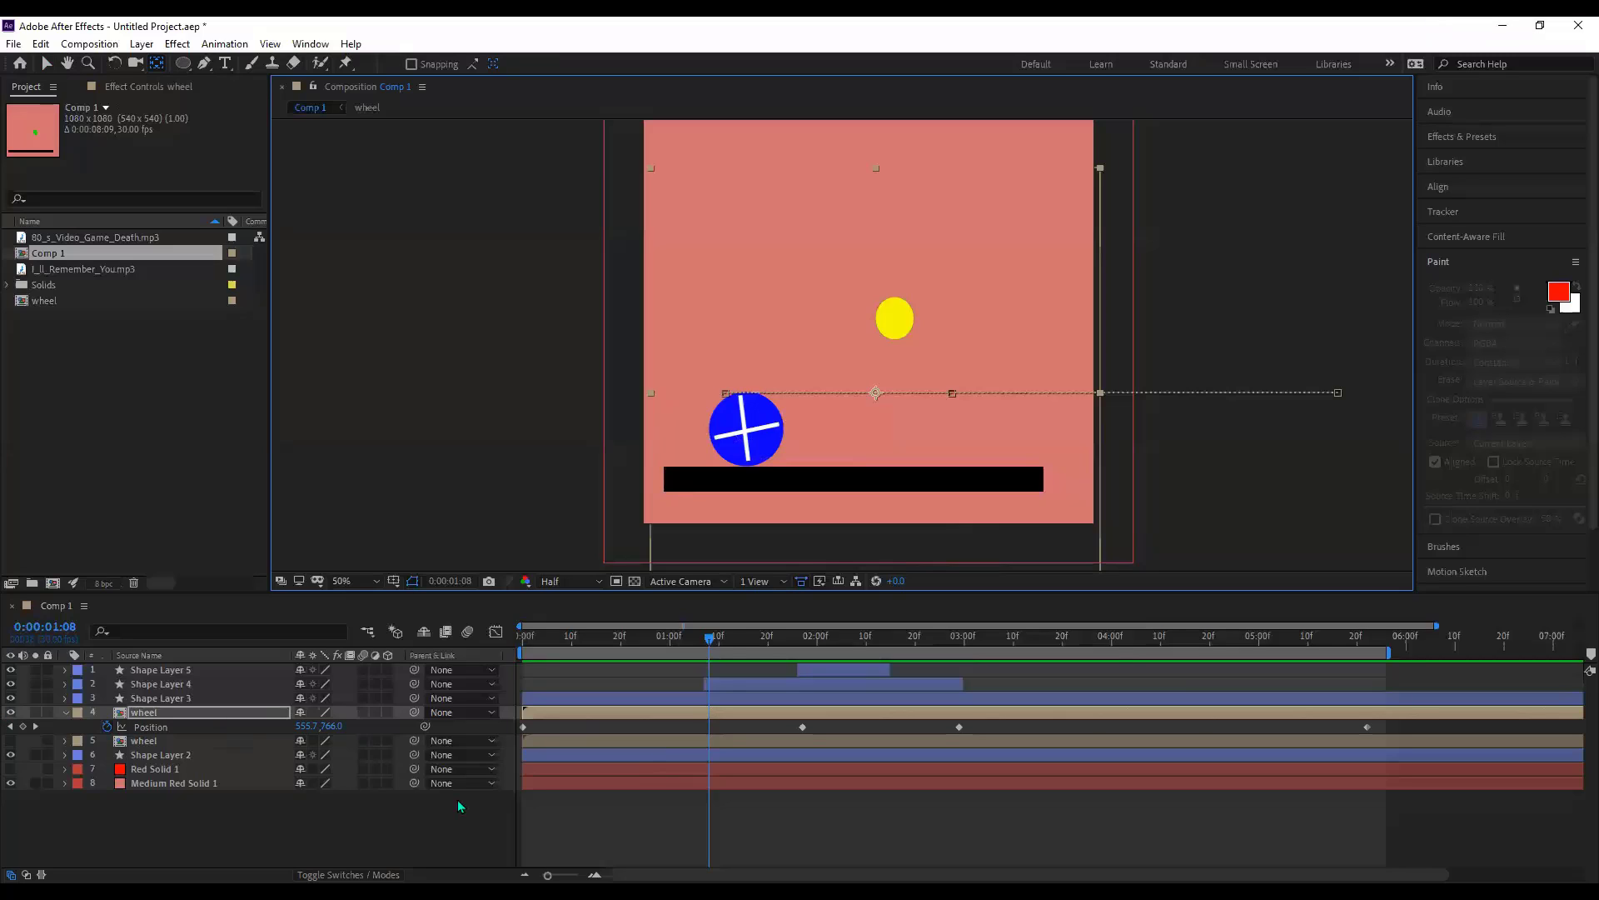
- Delete all of the wheel's Position keyframes and preview the result
{"action": "key", "text": "ctrl+alt+a"}
{"action": "key", "text": "Delete"}
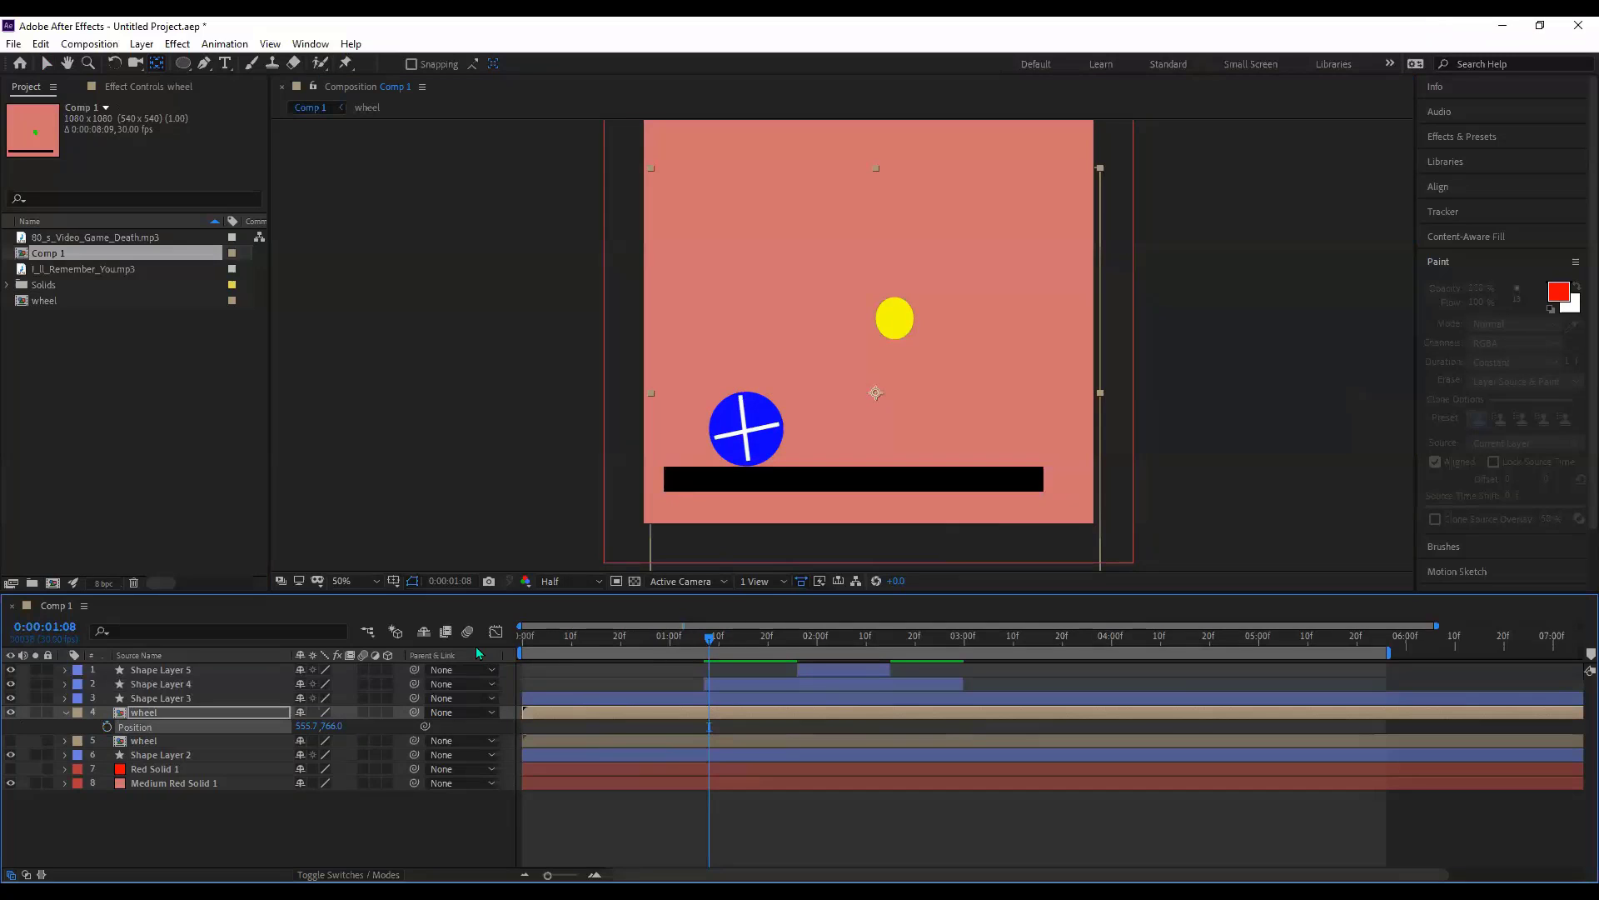
{"action": "key", "text": "space"}
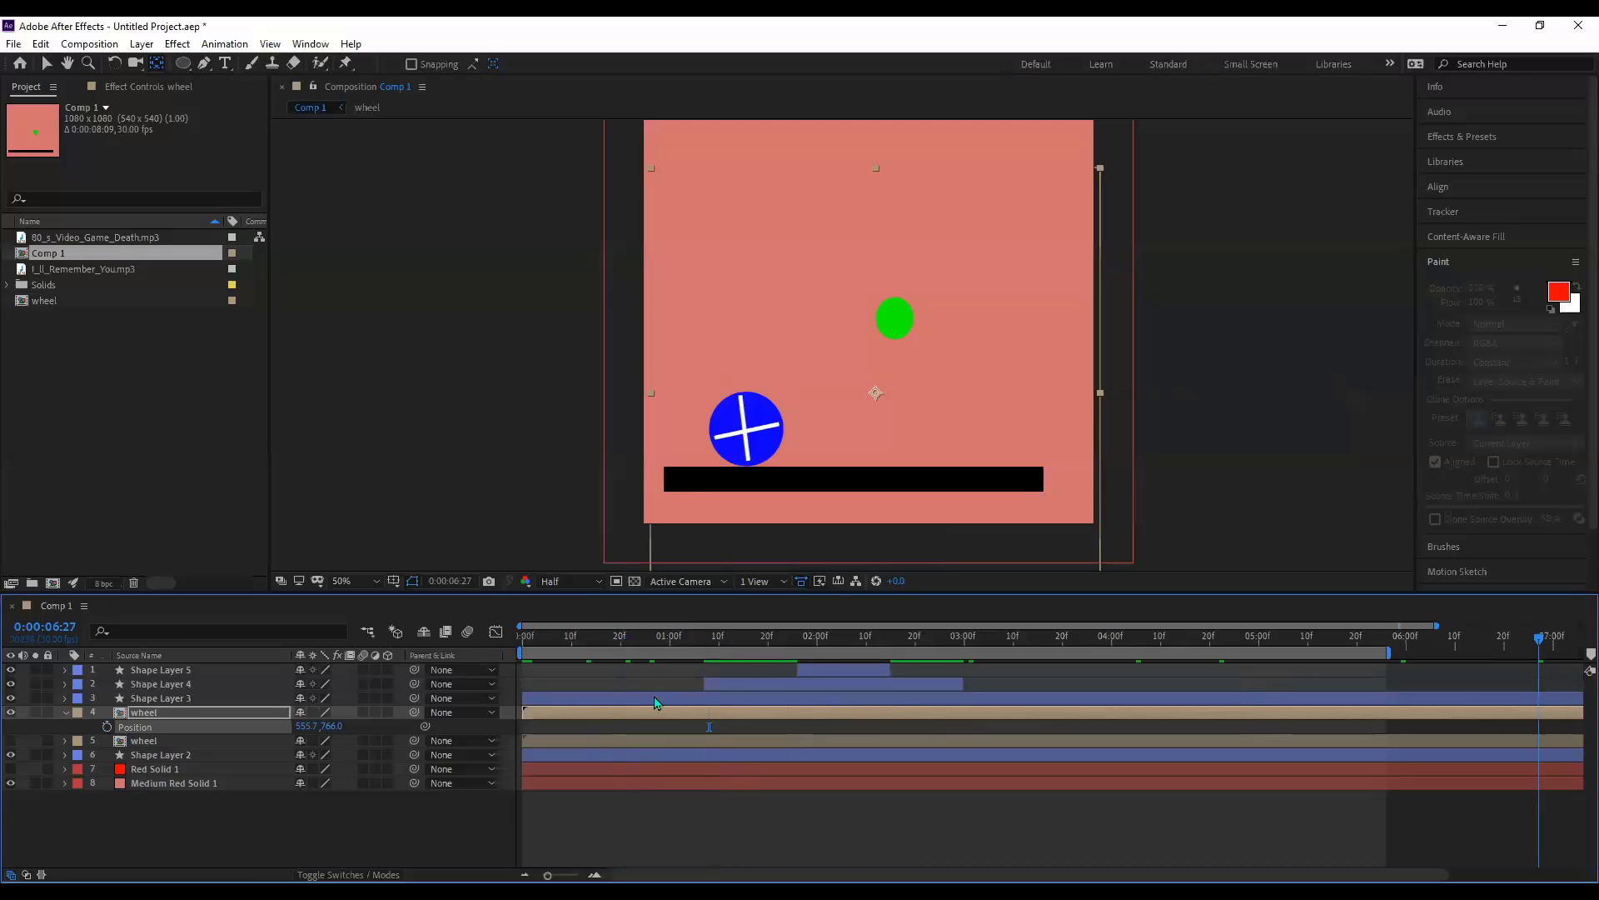
{"action": "key", "text": "space"}
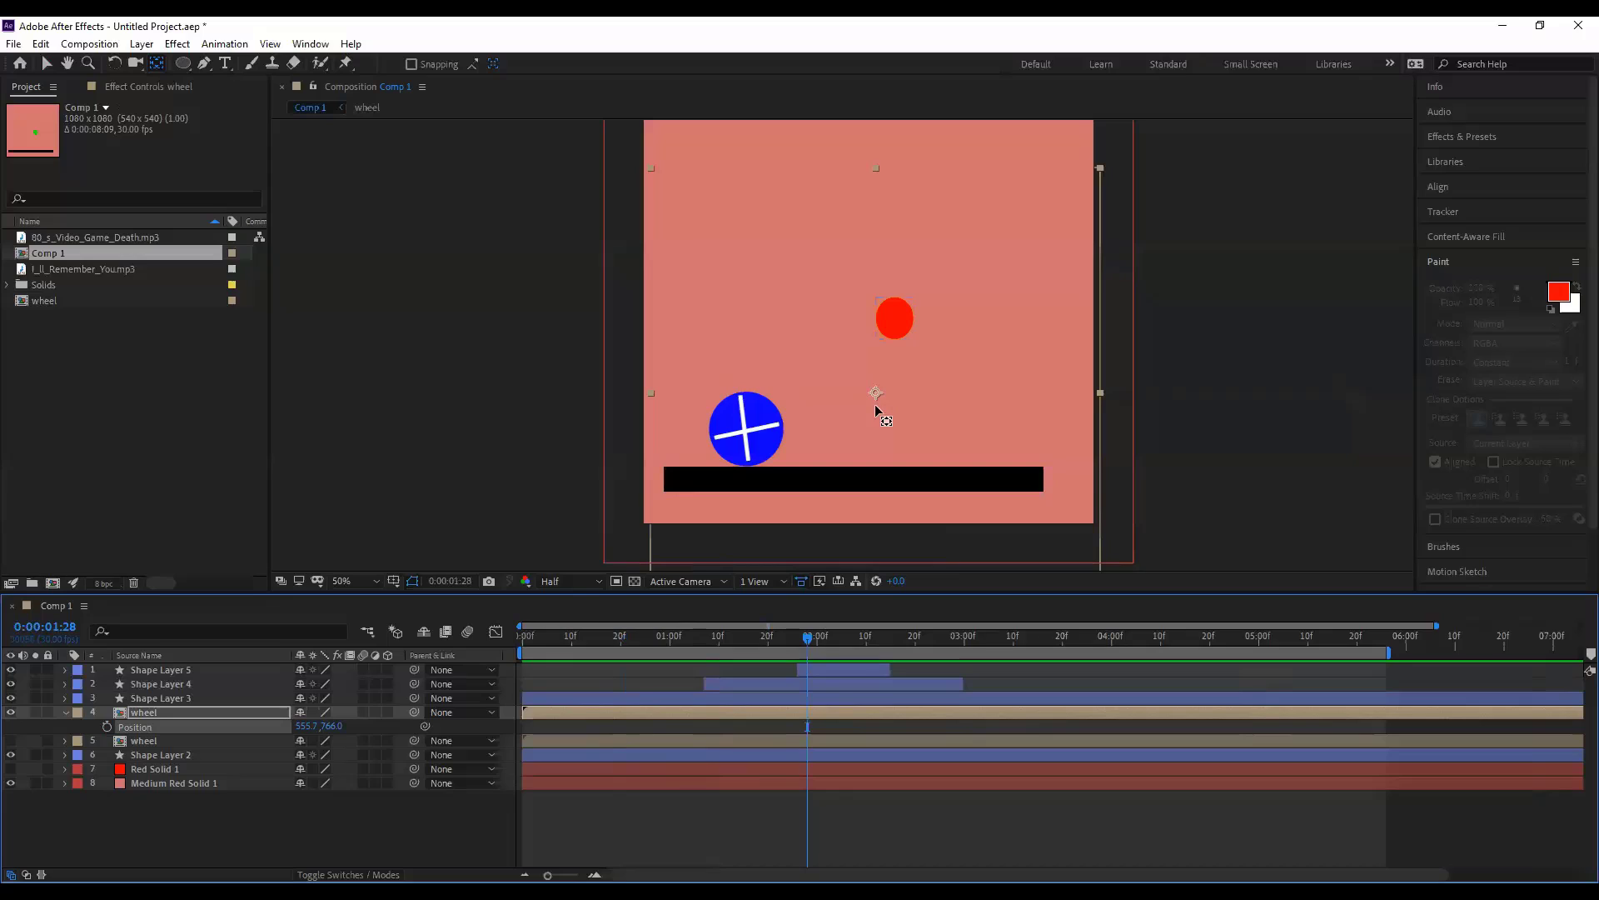
- Reposition the wheel in the composition, collapse its layer properties and deselect it
{"action": "left_click_drag", "start_coordinate": [797, 423], "coordinate": [745, 434]}
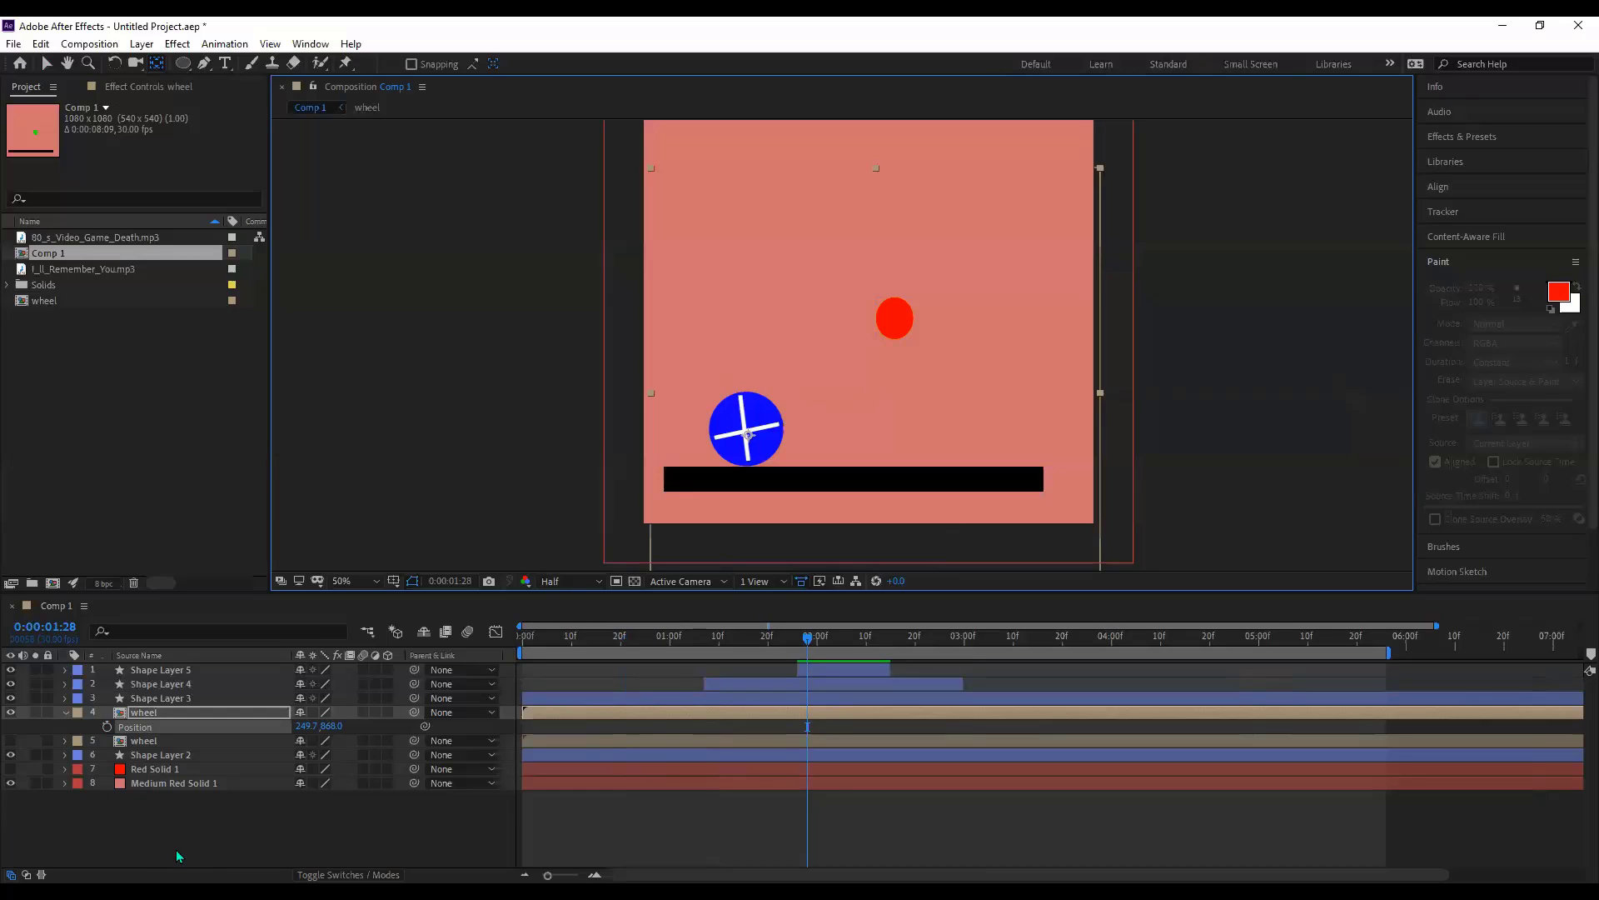
{"action": "left_click", "coordinate": [75, 713]}
{"action": "left_click", "coordinate": [65, 713]}
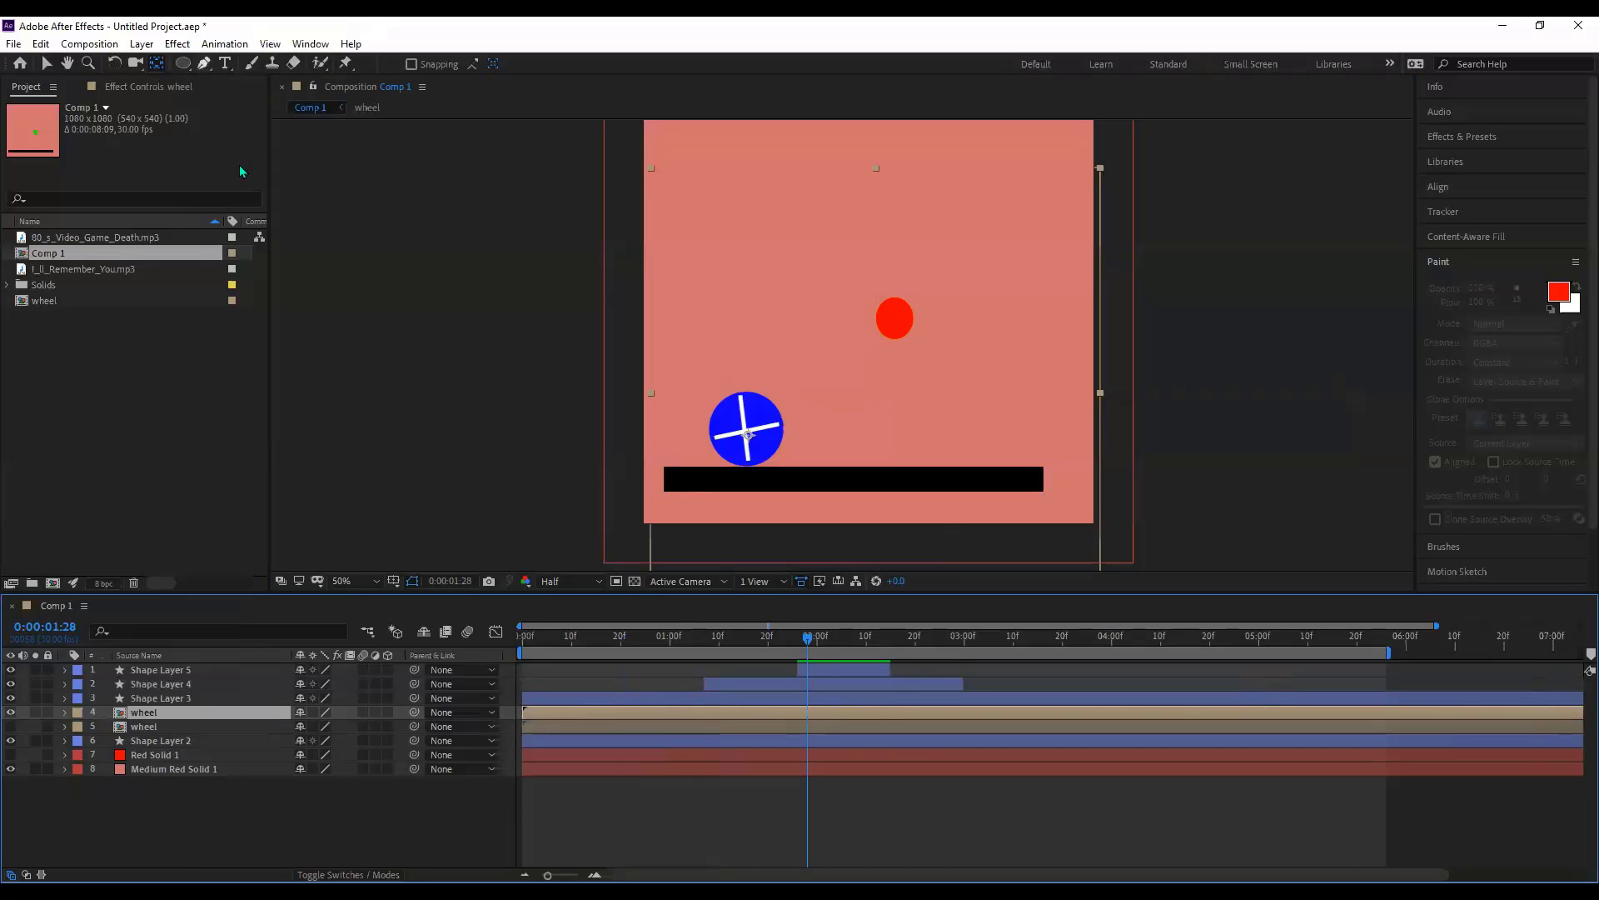
{"action": "key", "text": "g"}
{"action": "left_click", "coordinate": [222, 828]}
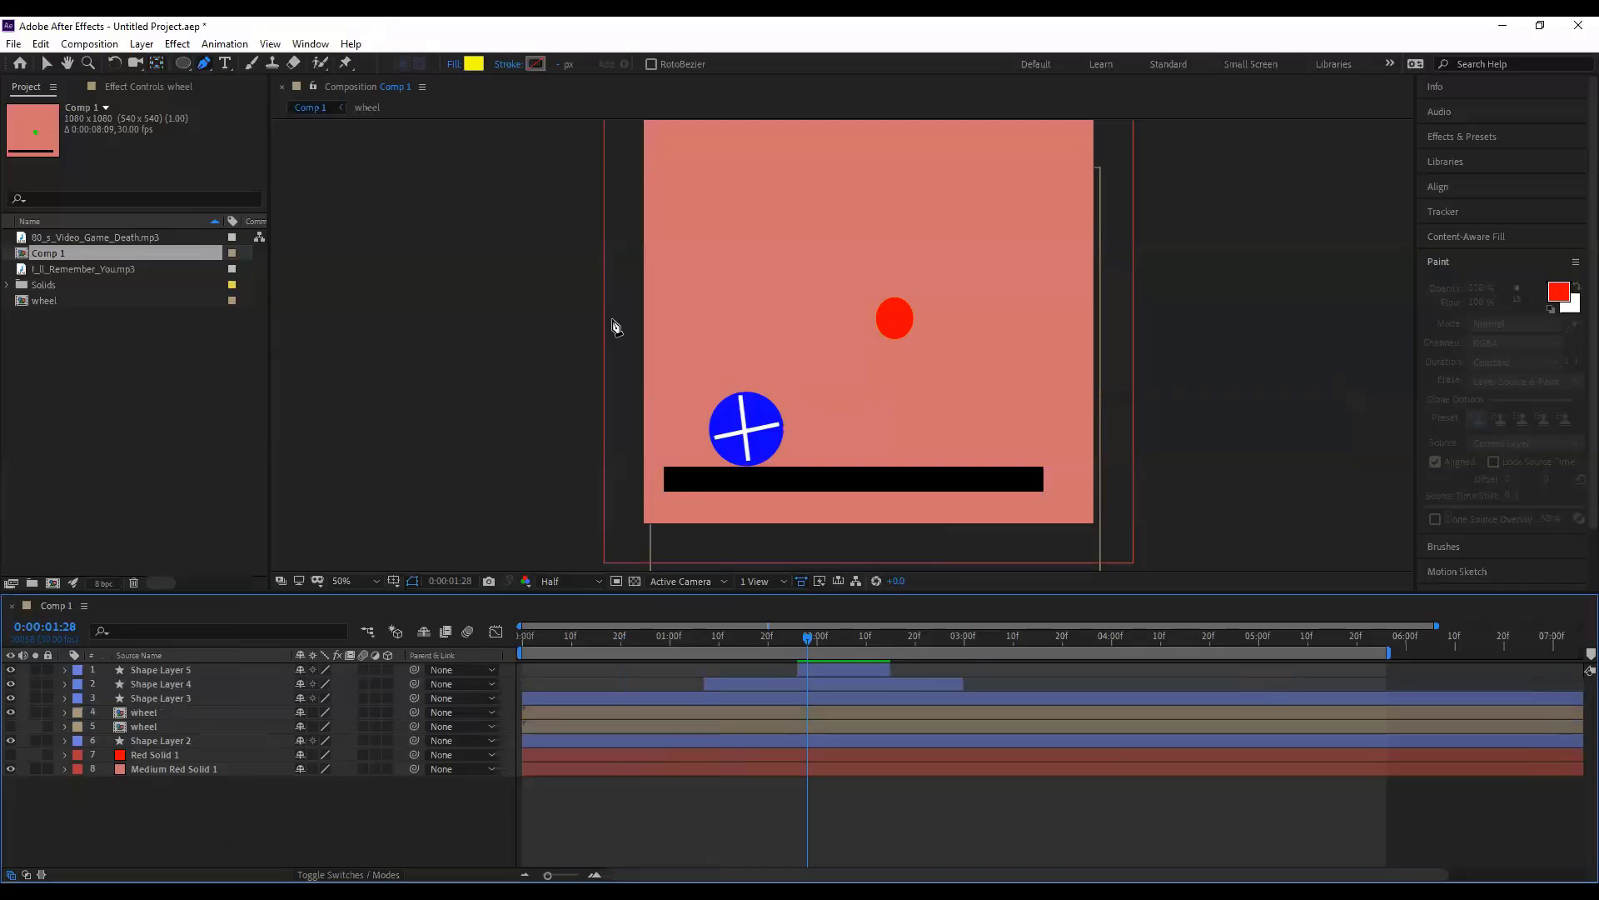
{"action": "left_click", "coordinate": [654, 376]}
{"action": "left_click", "coordinate": [677, 441]}
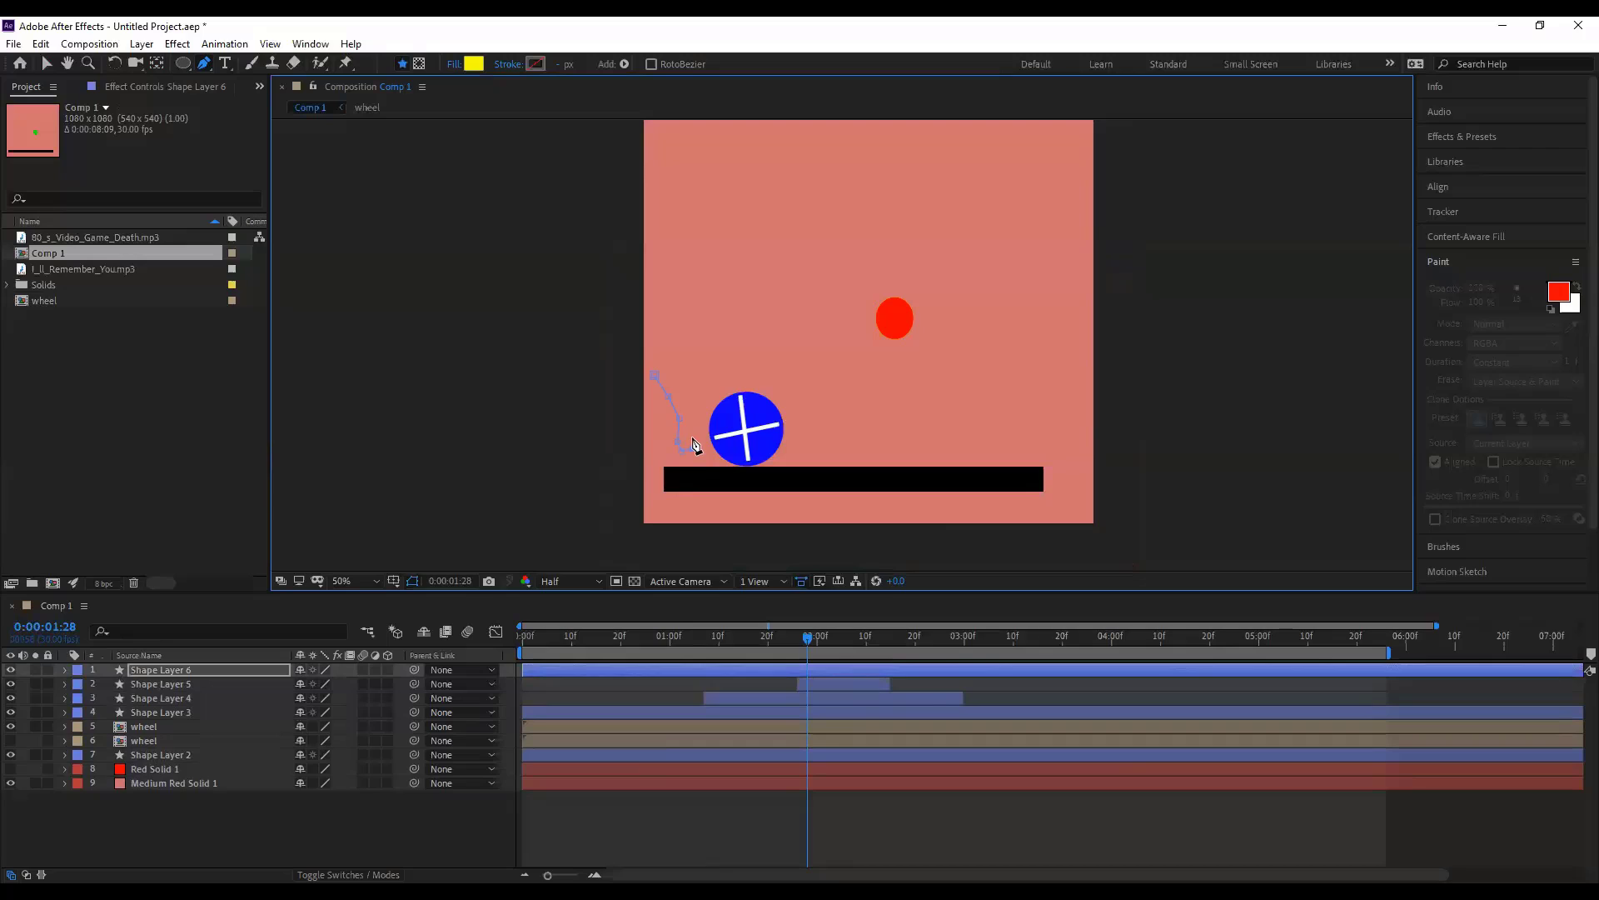
{"action": "left_click_drag", "start_coordinate": [697, 447], "coordinate": [695, 415]}
{"action": "left_click", "coordinate": [767, 381]}
{"action": "left_click", "coordinate": [817, 447]}
{"action": "key", "text": "v"}
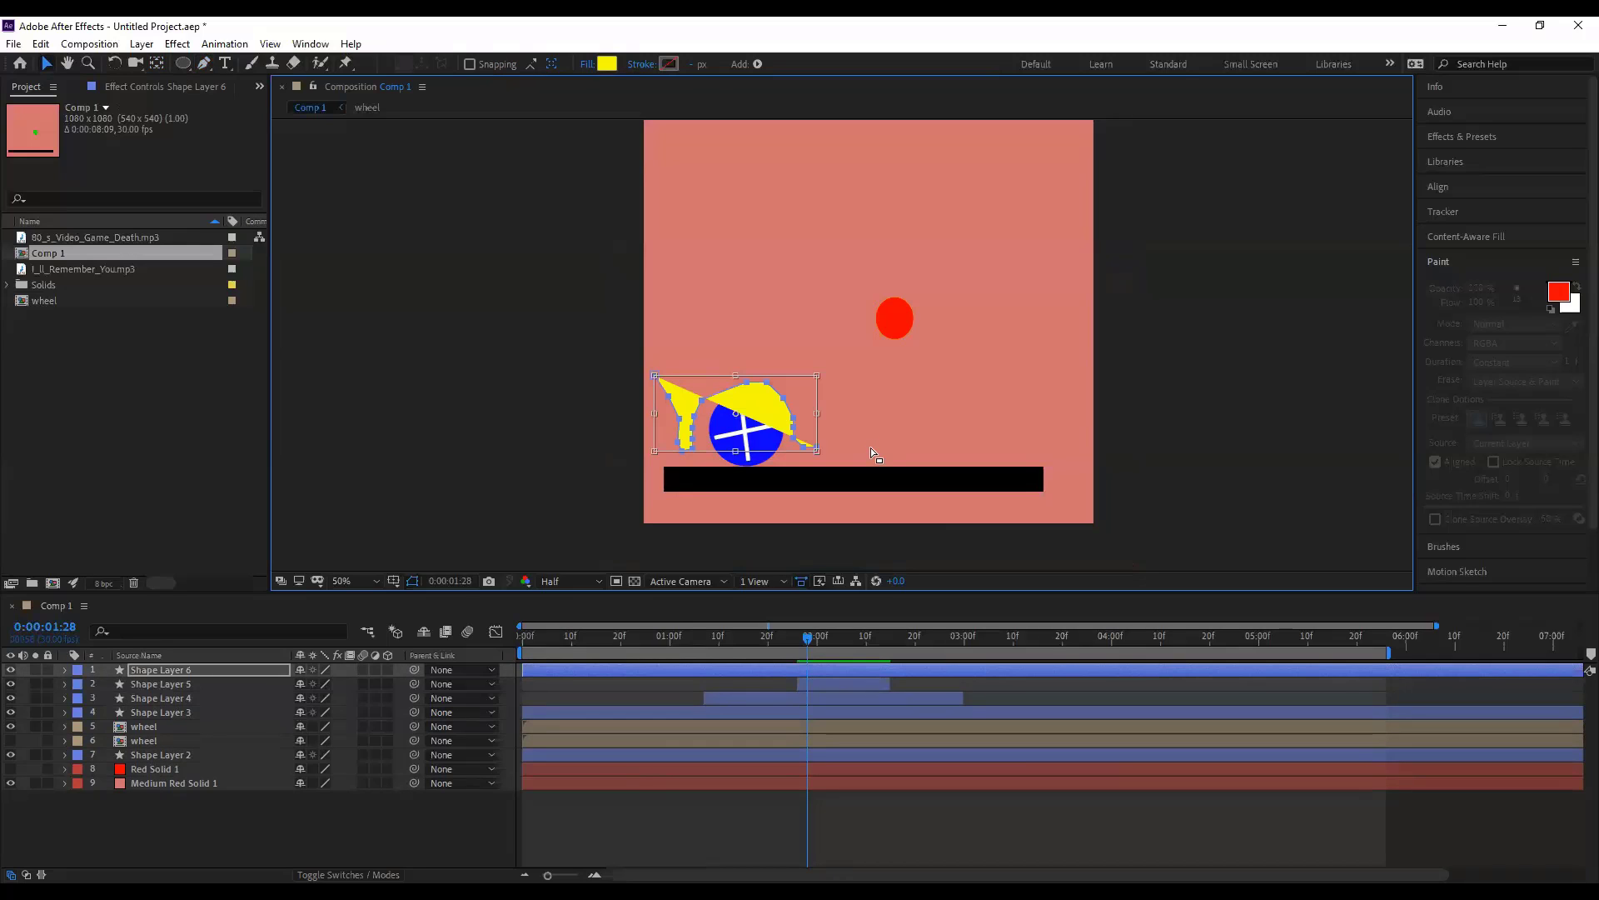
{"action": "left_click", "coordinate": [871, 448]}
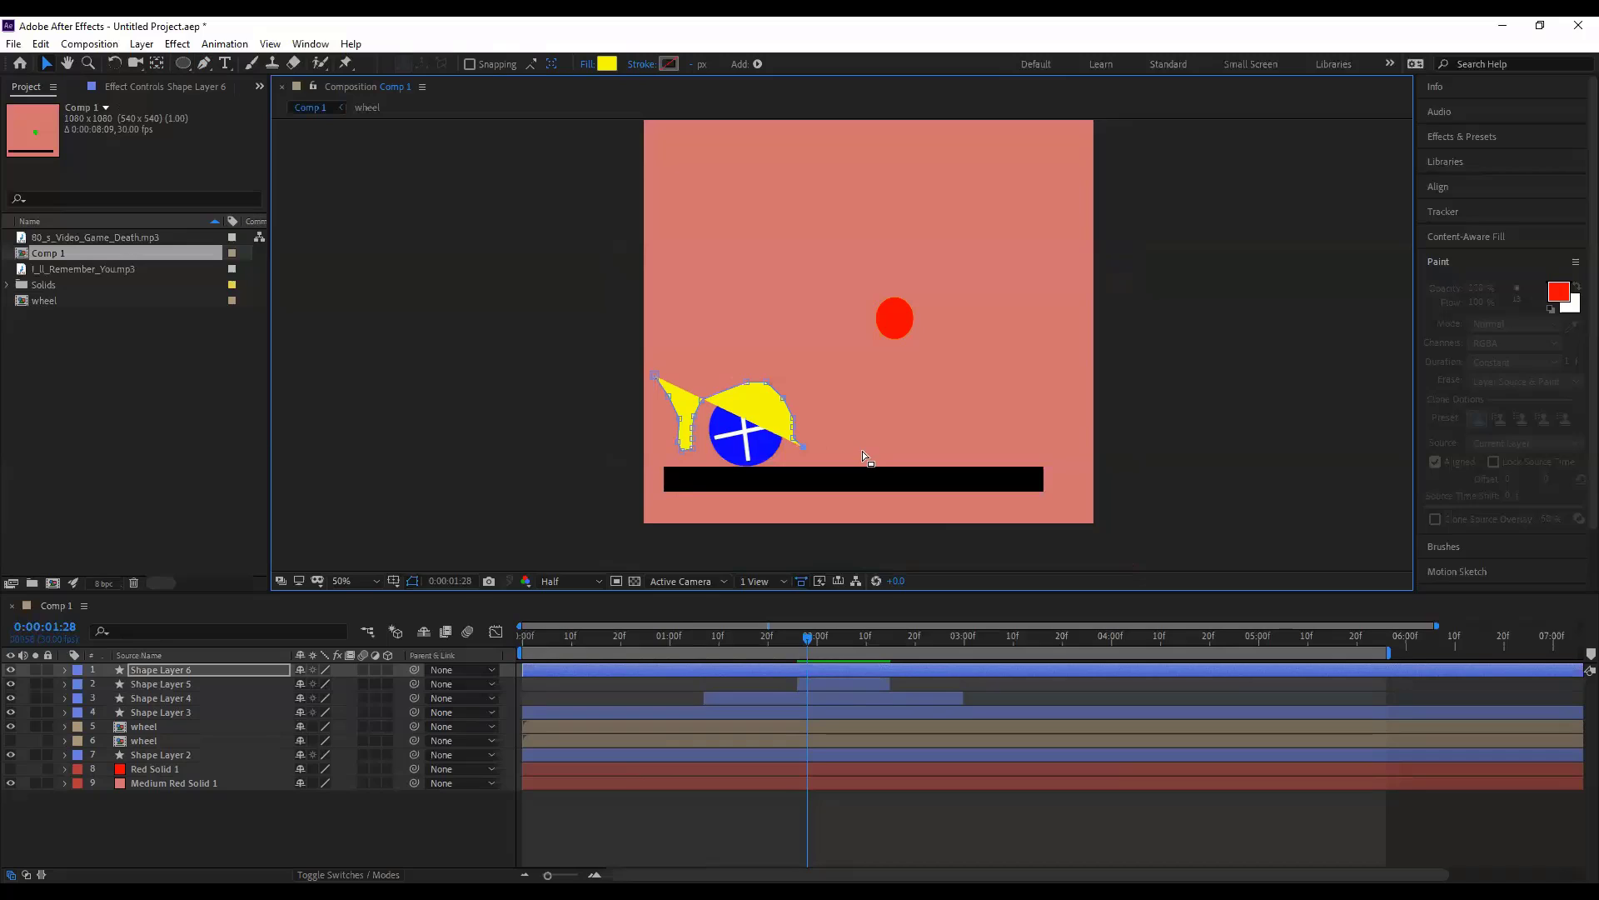
{"action": "key", "text": "ctrl+z"}
{"action": "key", "text": "g"}
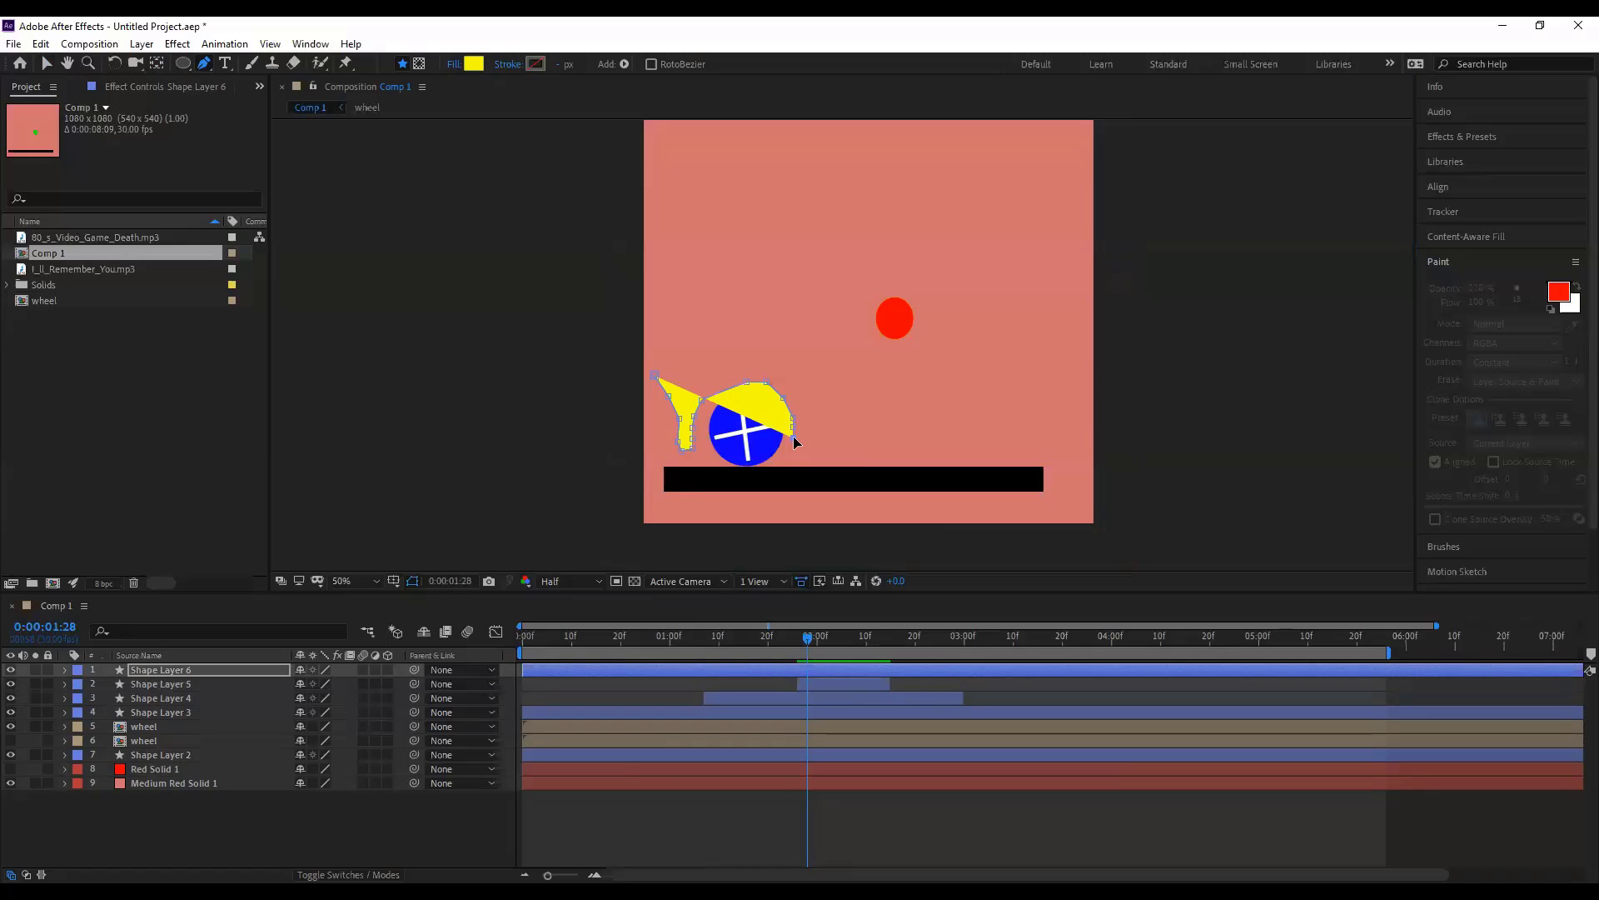
{"action": "key", "text": "v"}
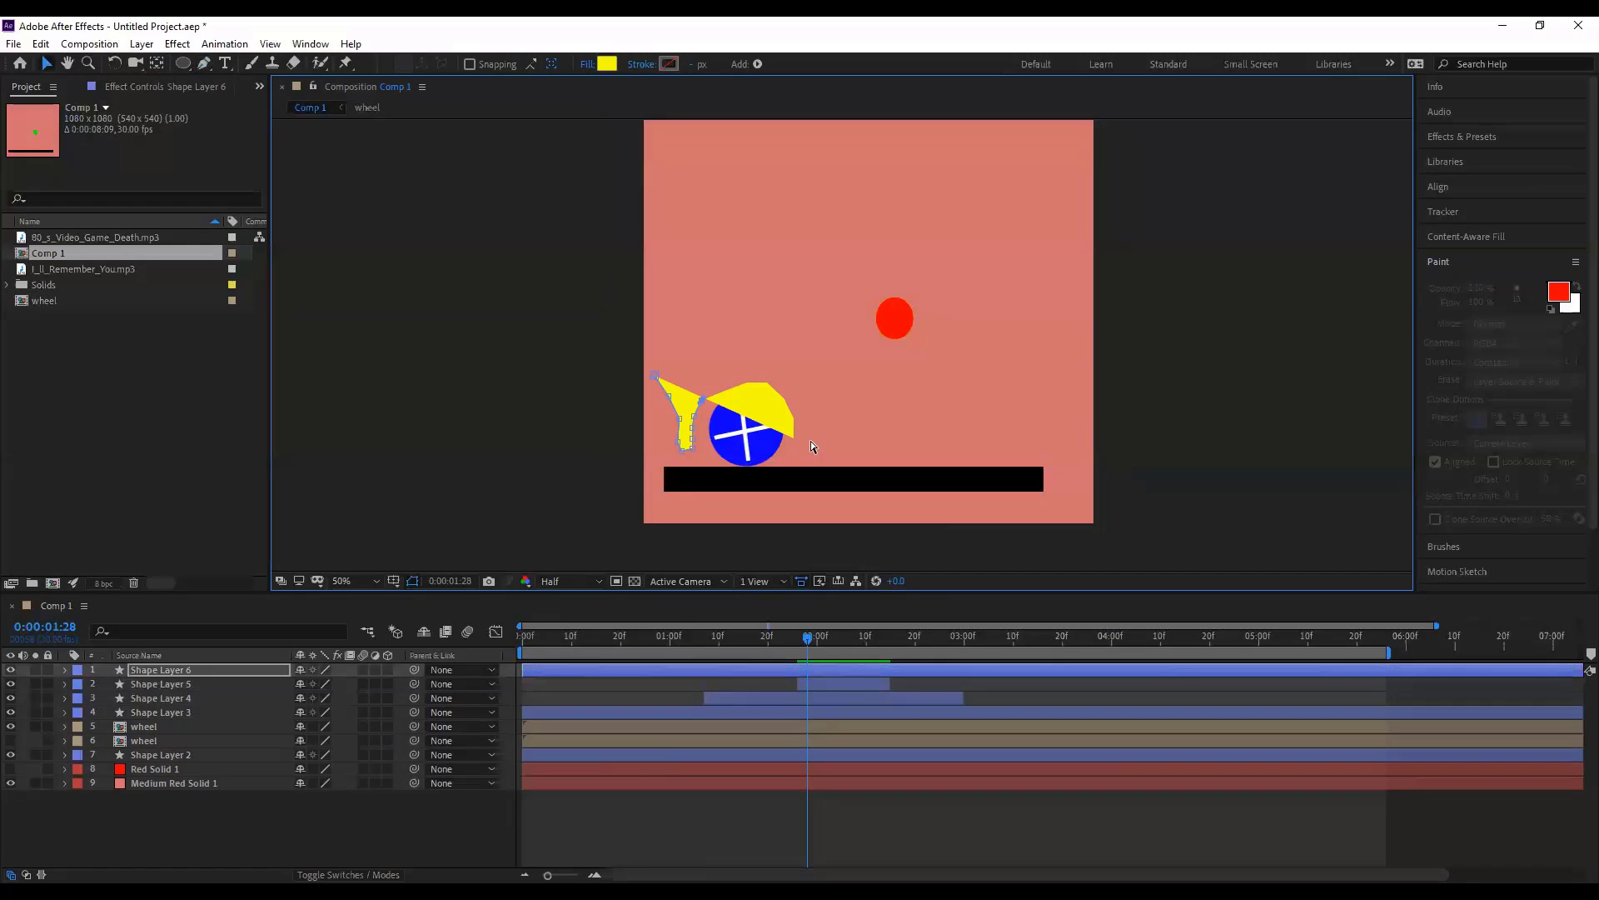
{"action": "left_click", "coordinate": [223, 731]}
{"action": "left_click", "coordinate": [186, 672]}
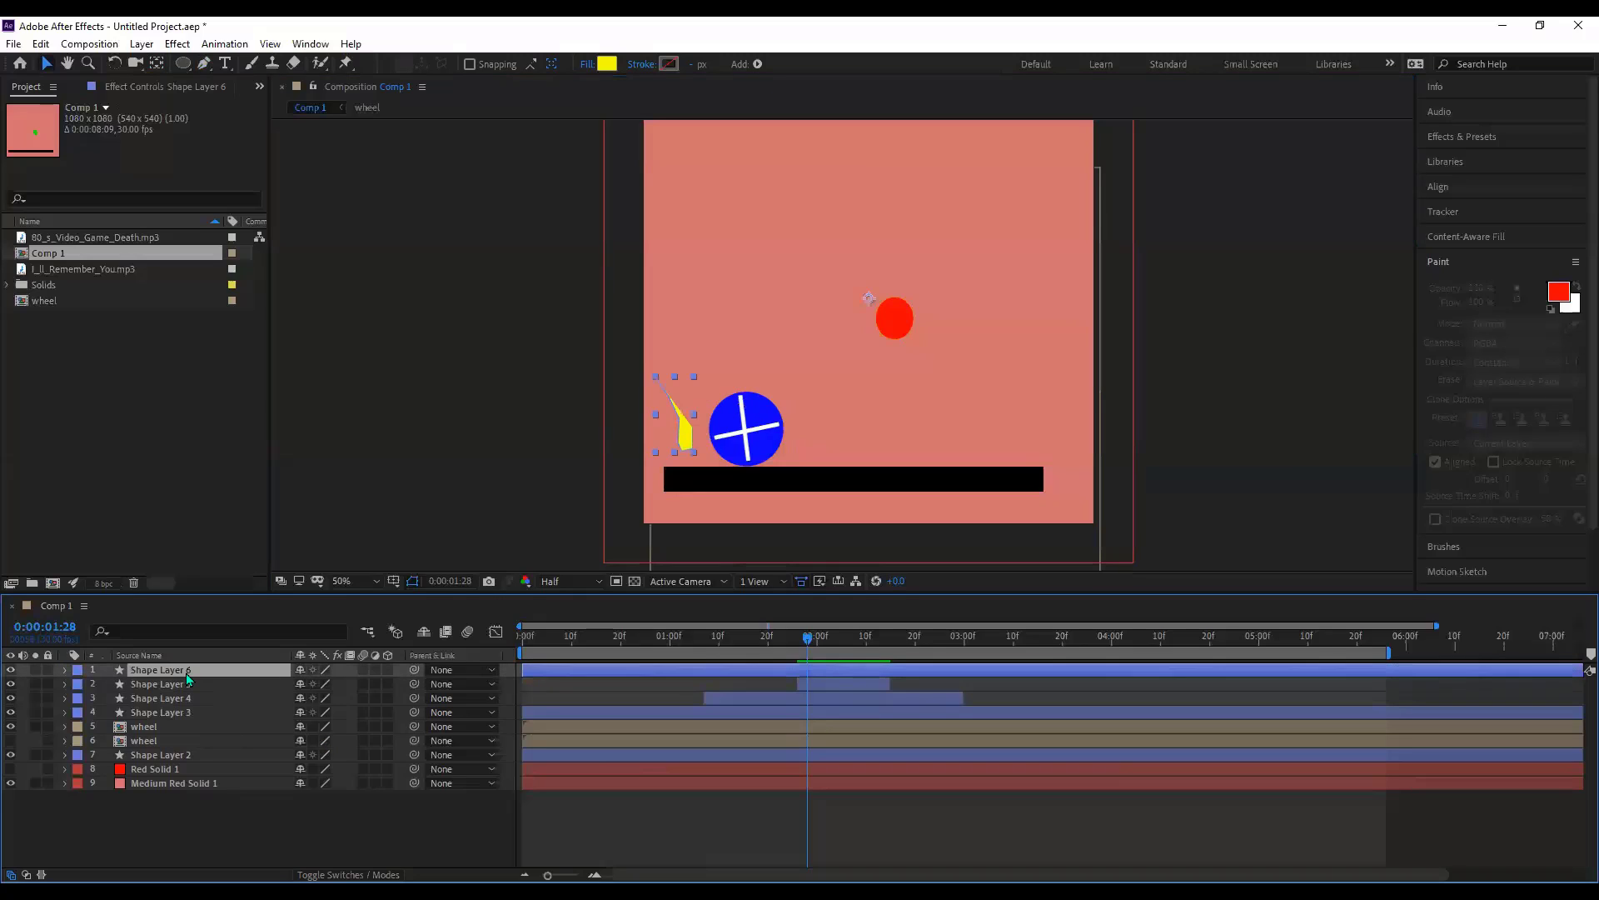
{"action": "key", "text": "Delete"}
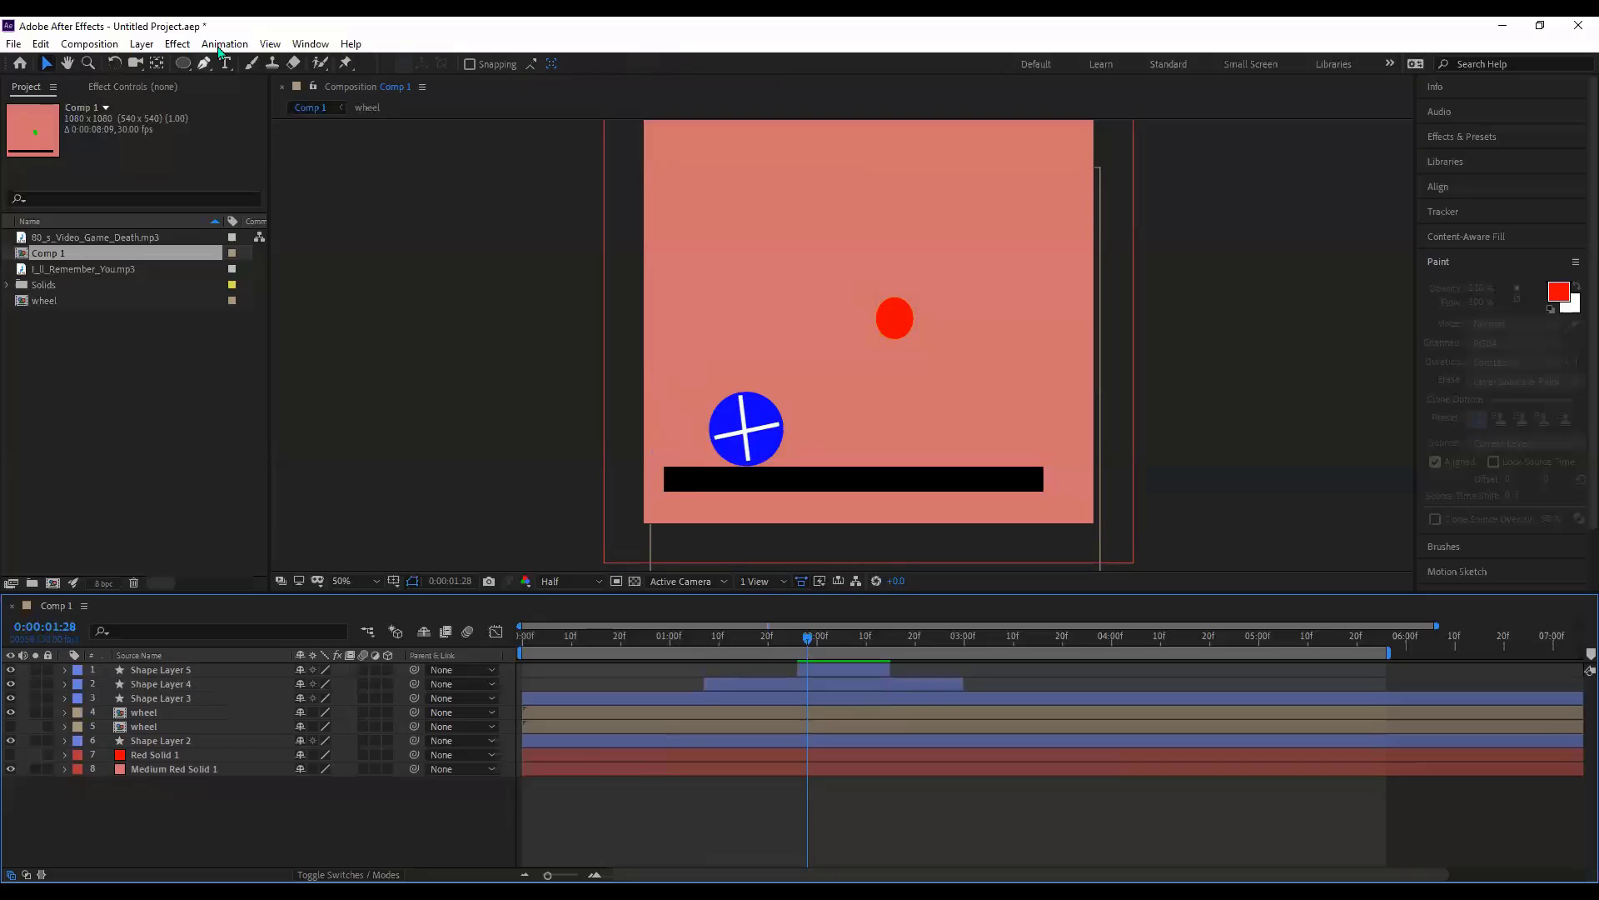
- Pen-draw a curved car body around the wheel with a front end, rounded roof and rear
{"action": "key", "text": "g"}
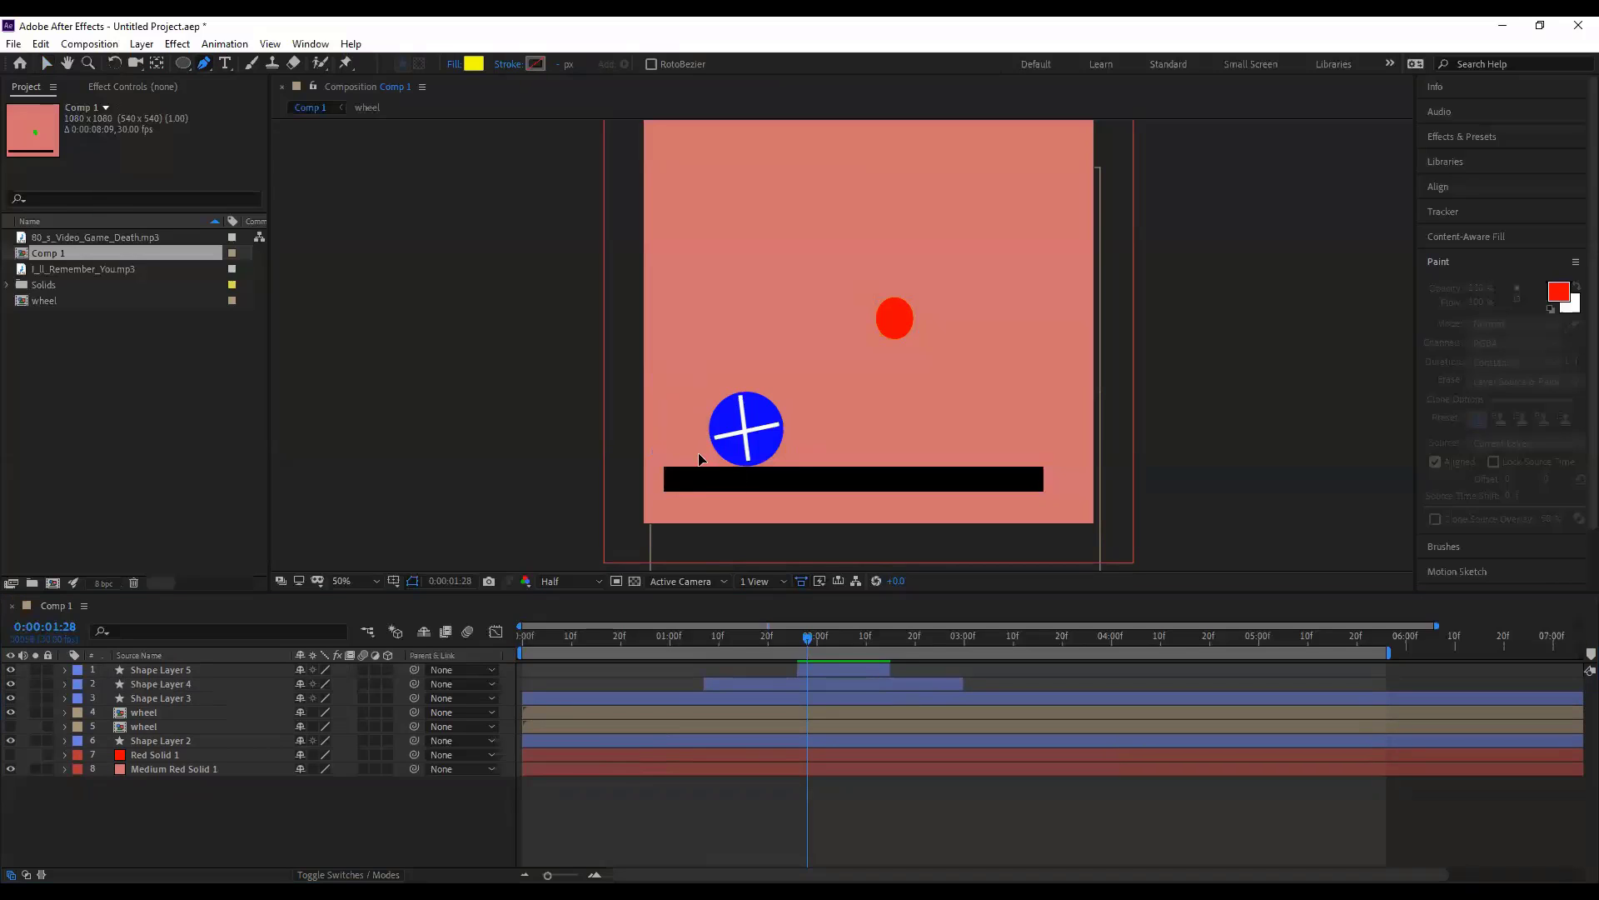
{"action": "left_click", "coordinate": [699, 455]}
{"action": "left_click_drag", "start_coordinate": [732, 384], "coordinate": [788, 374]}
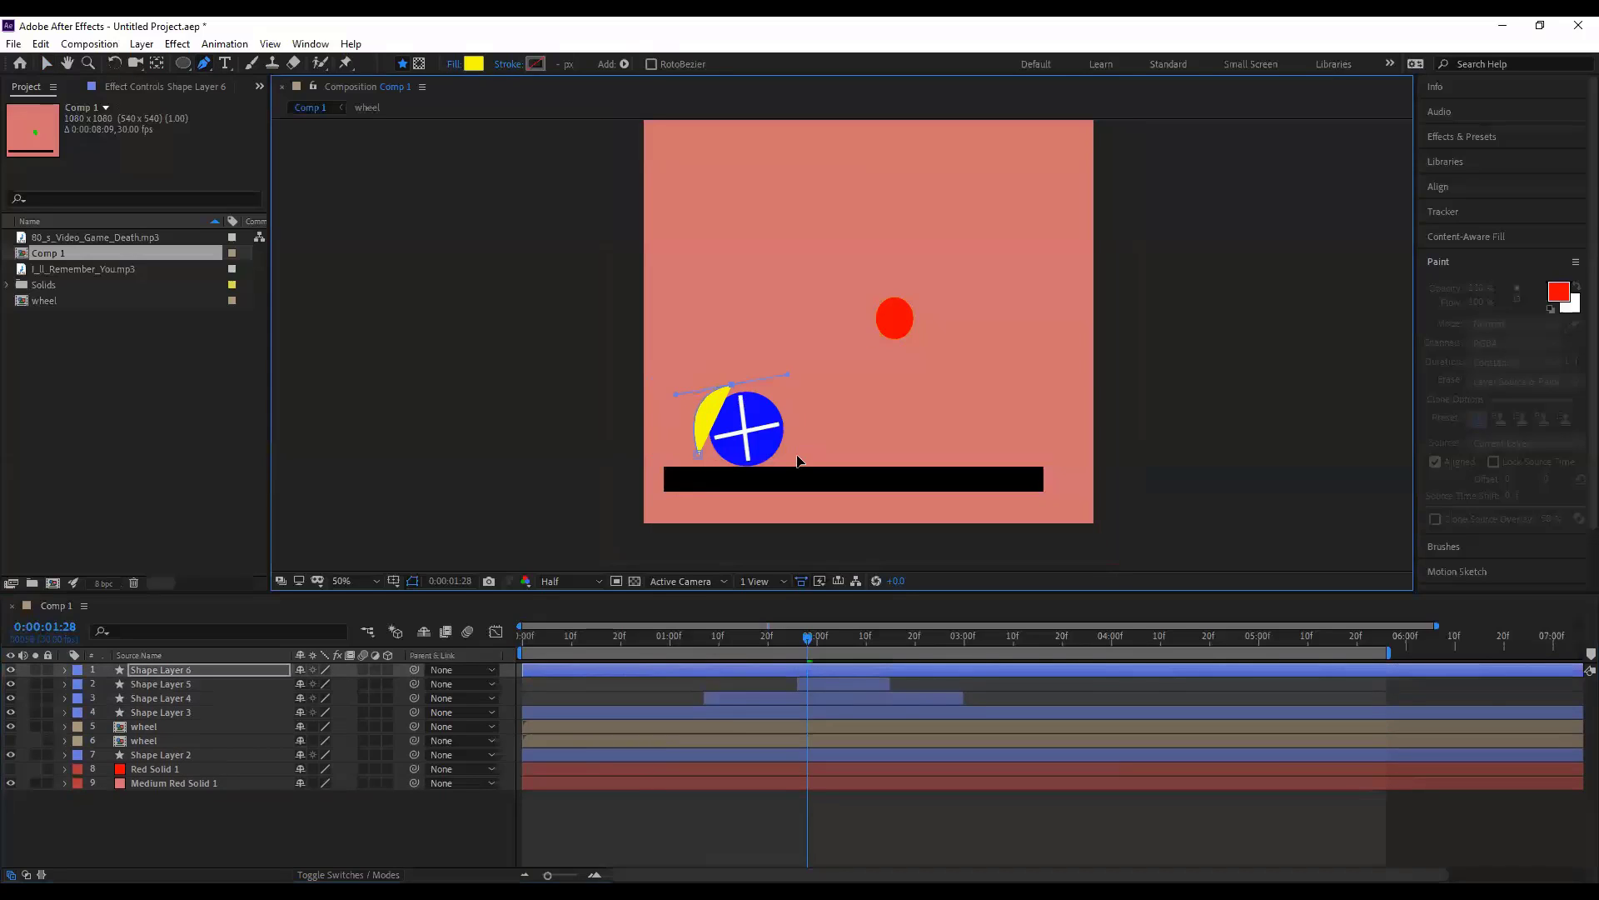
{"action": "left_click_drag", "start_coordinate": [797, 441], "coordinate": [797, 463]}
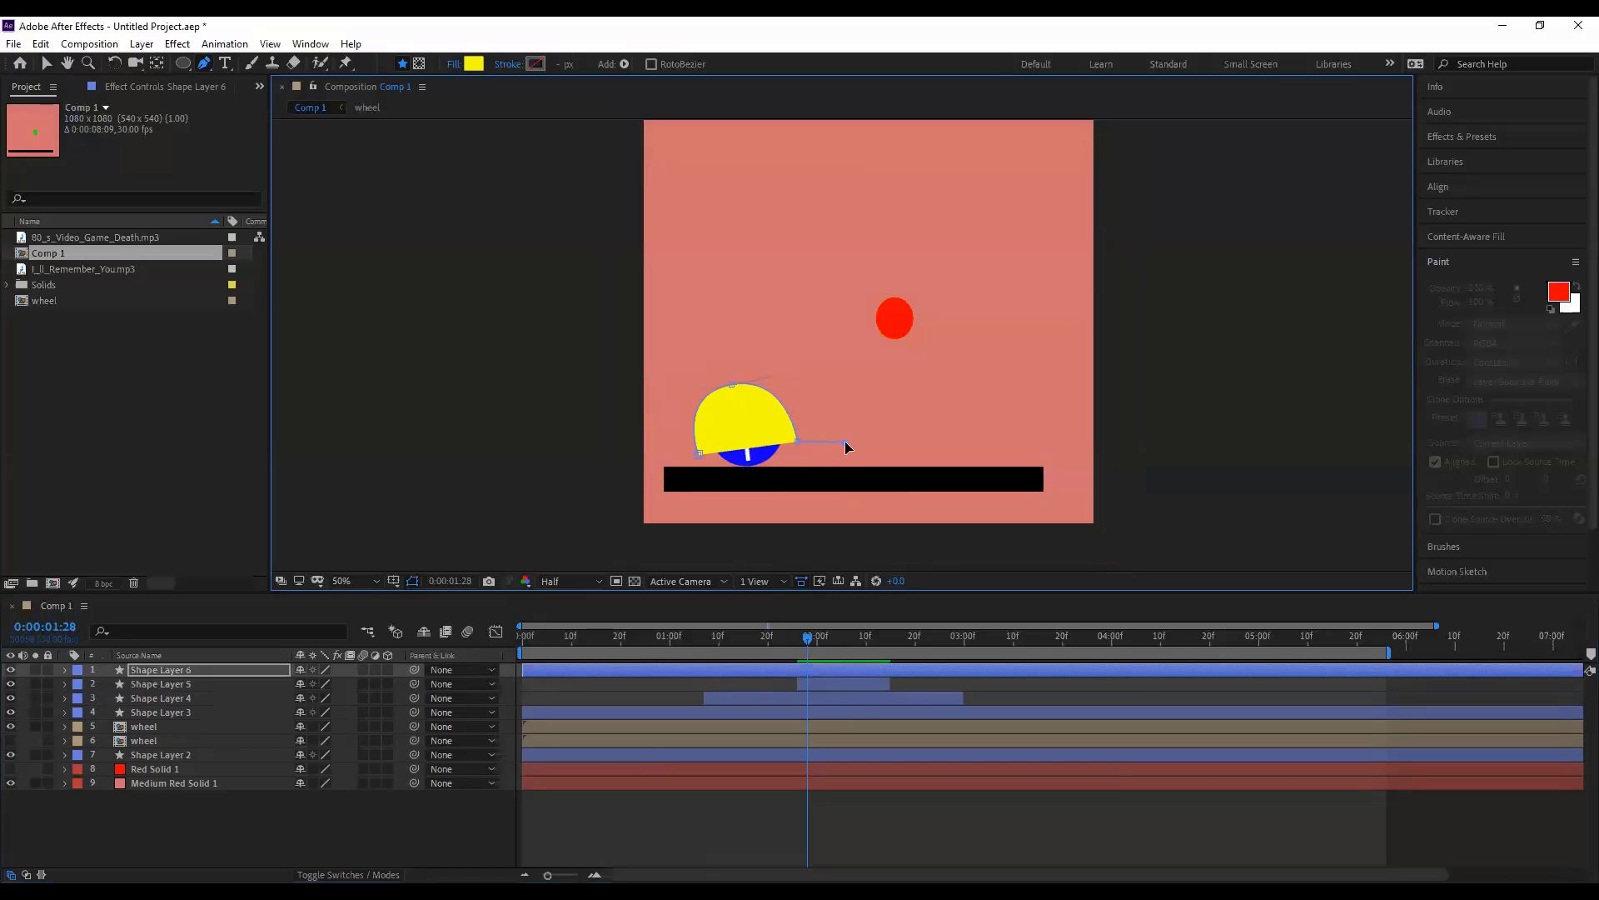
{"action": "left_click", "coordinate": [845, 441]}
{"action": "left_click", "coordinate": [850, 402]}
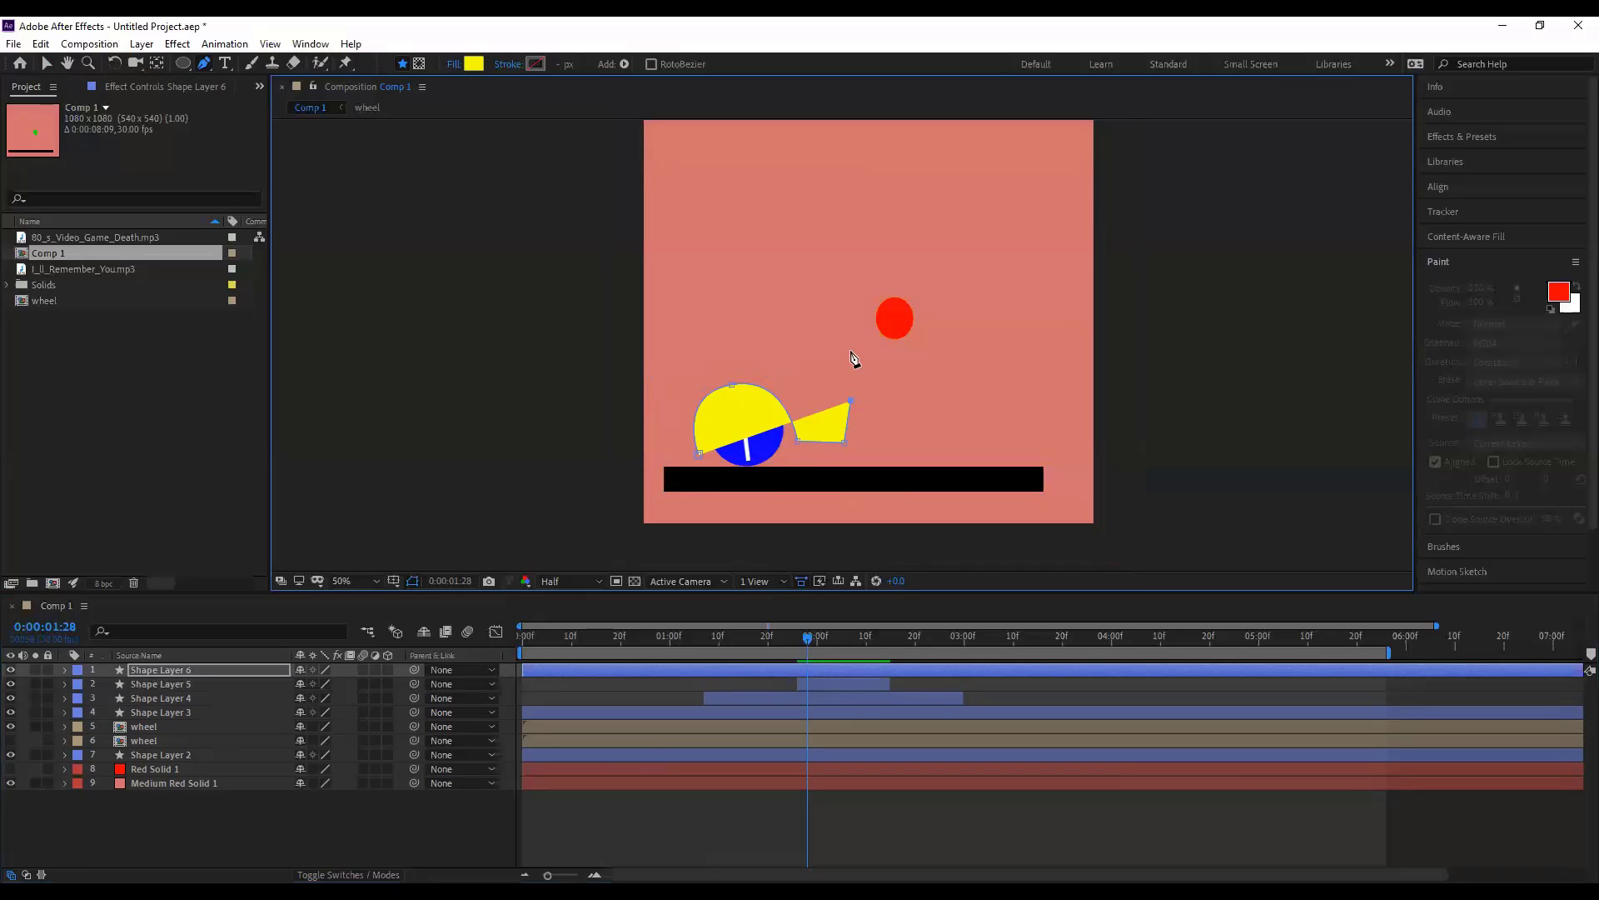
{"action": "left_click_drag", "start_coordinate": [858, 352], "coordinate": [839, 320]}
{"action": "left_click", "coordinate": [709, 327]}
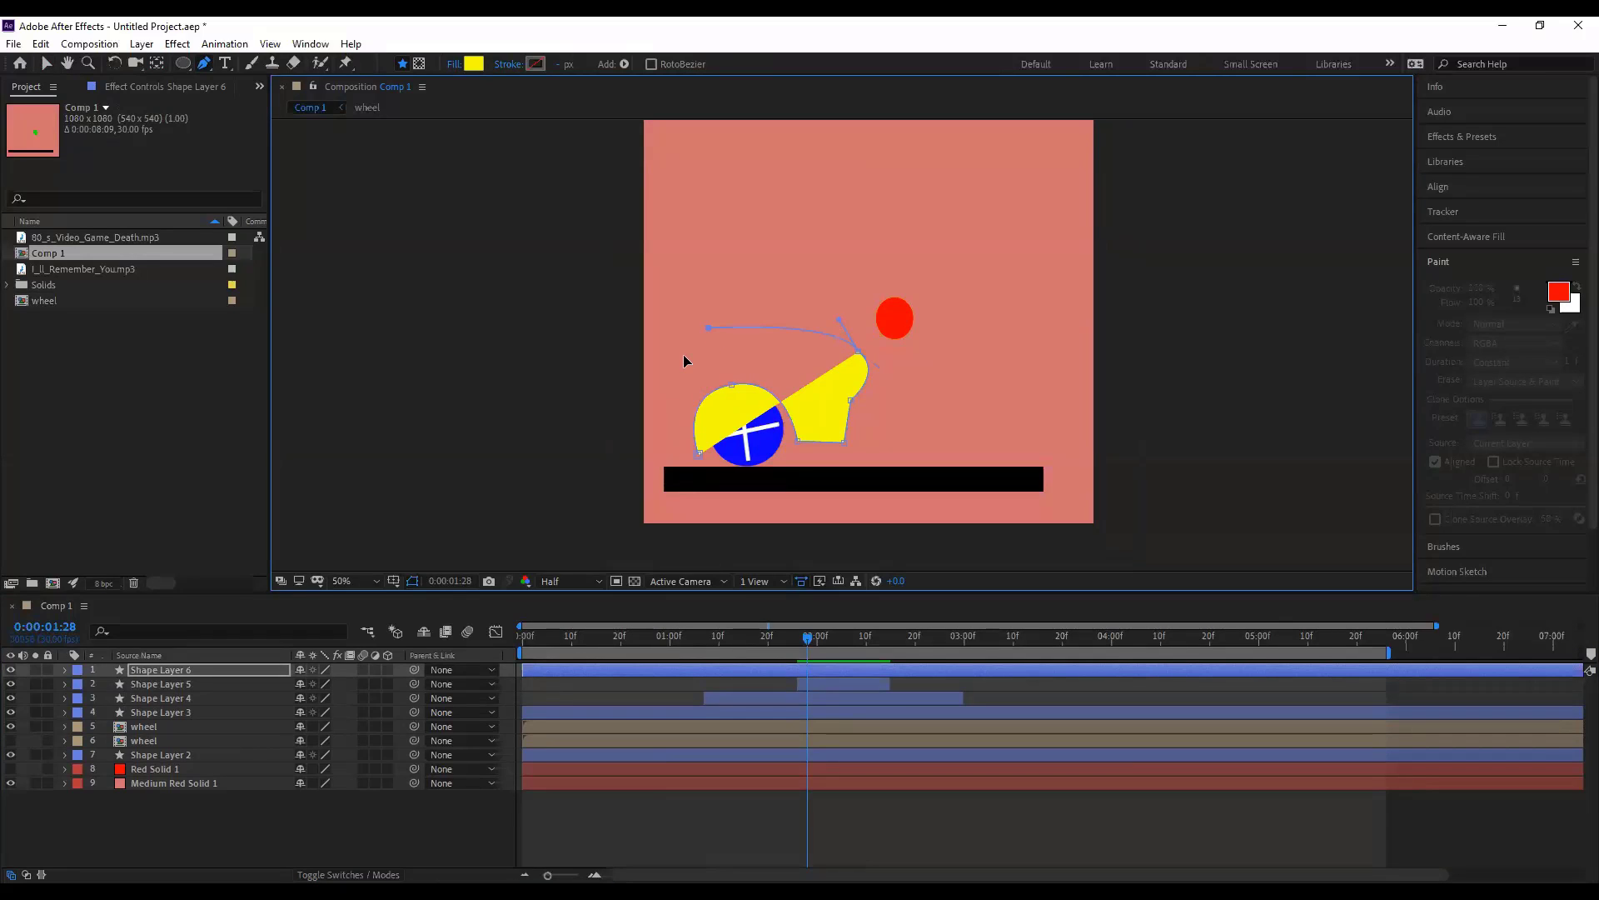
{"action": "left_click_drag", "start_coordinate": [709, 328], "coordinate": [683, 357]}
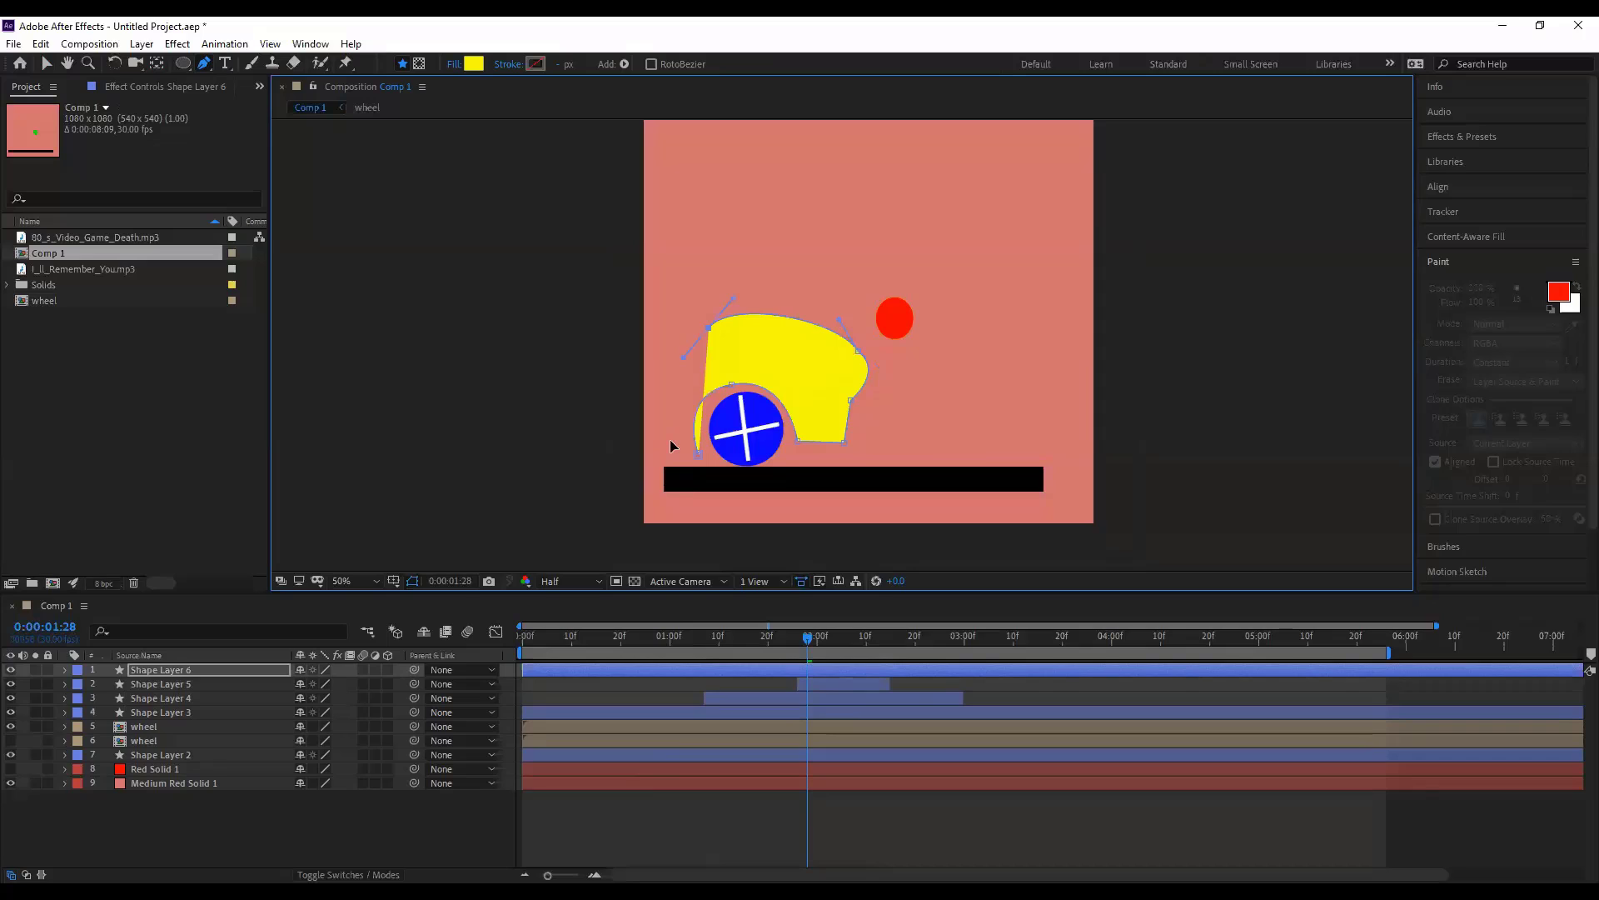
{"action": "left_click_drag", "start_coordinate": [657, 409], "coordinate": [677, 447]}
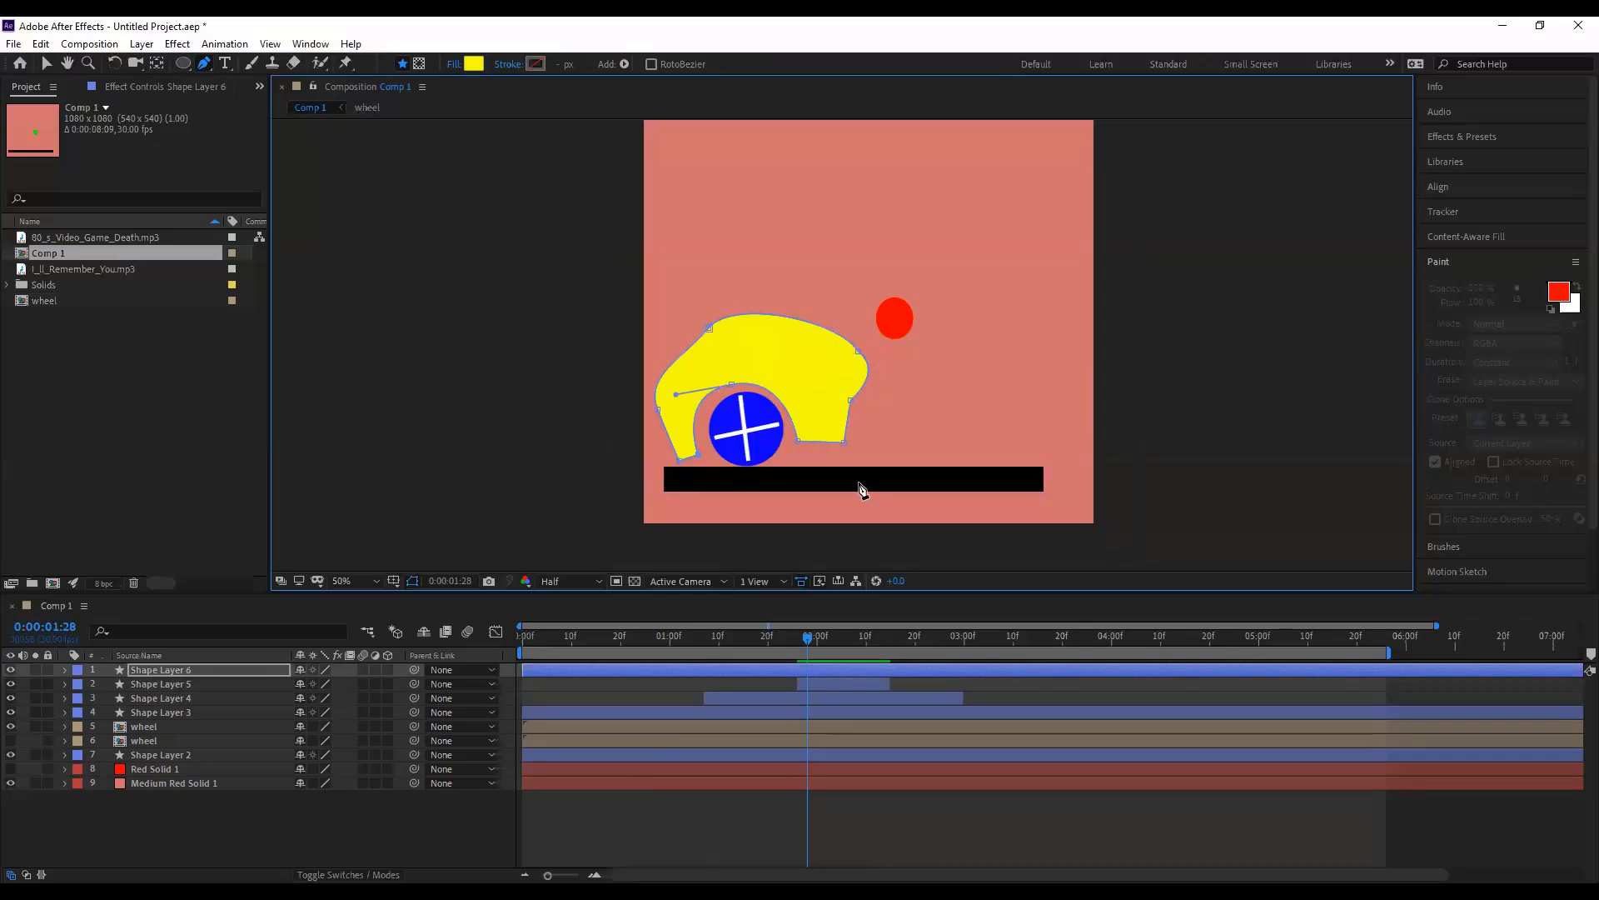
- Move Shape Layer 6 down below Shape Layer 3 in the timeline
{"action": "key", "text": "v"}
{"action": "left_click", "coordinate": [177, 683]}
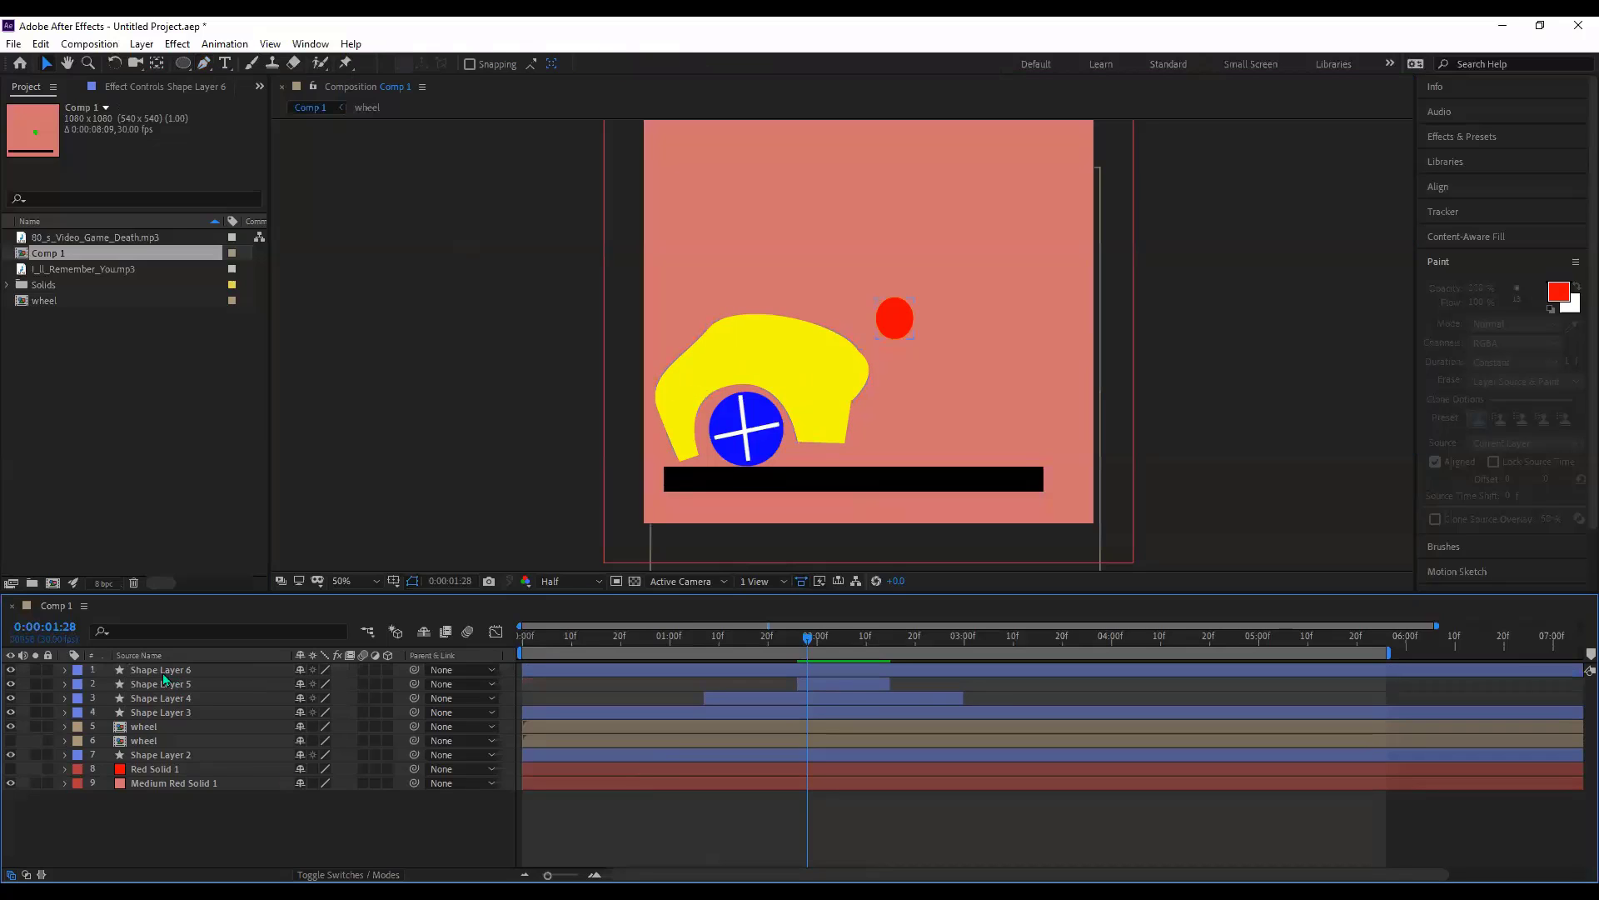
{"action": "left_click", "coordinate": [163, 671]}
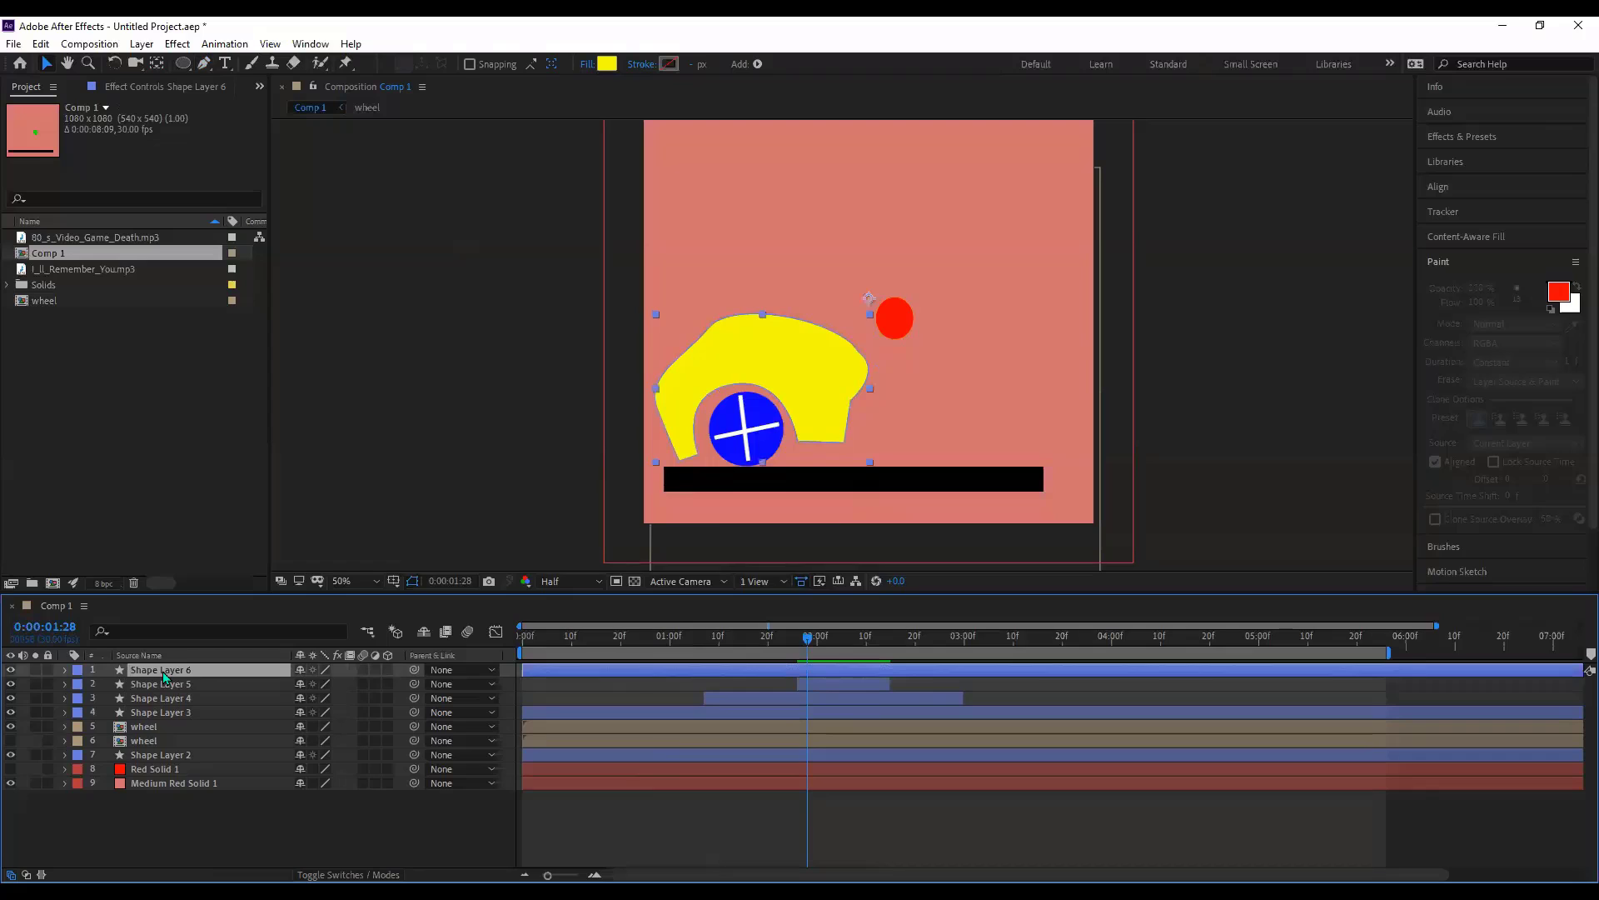
{"action": "left_click_drag", "start_coordinate": [167, 718], "coordinate": [167, 718]}
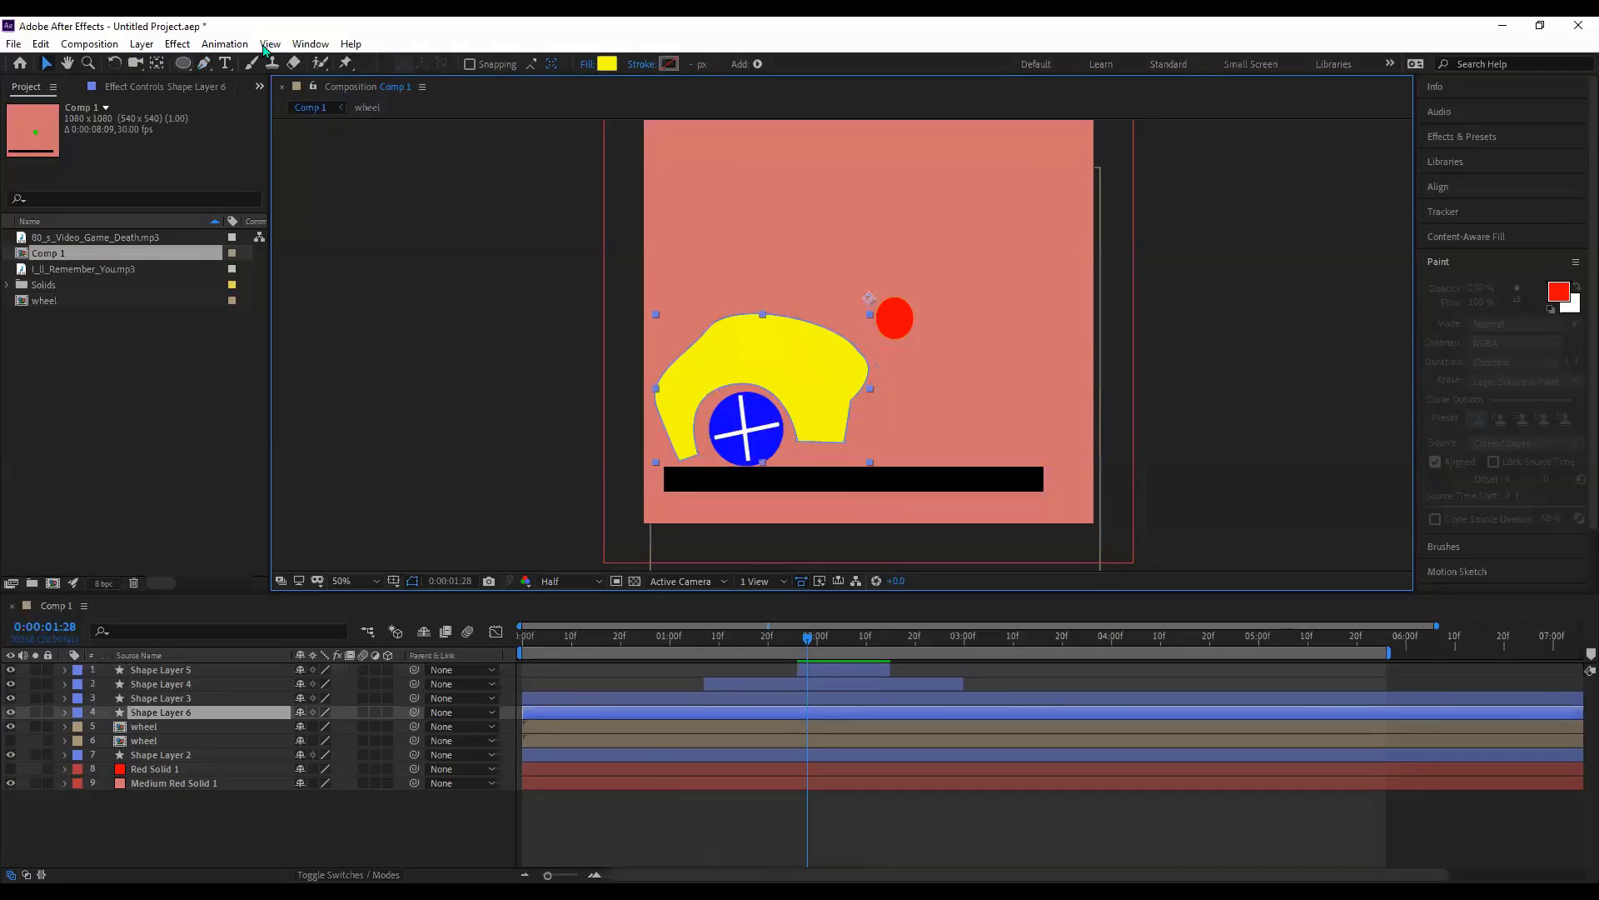
- Check the wheel layer's visibility, then select it together with Shape Layer 6
{"action": "left_click", "coordinate": [163, 728]}
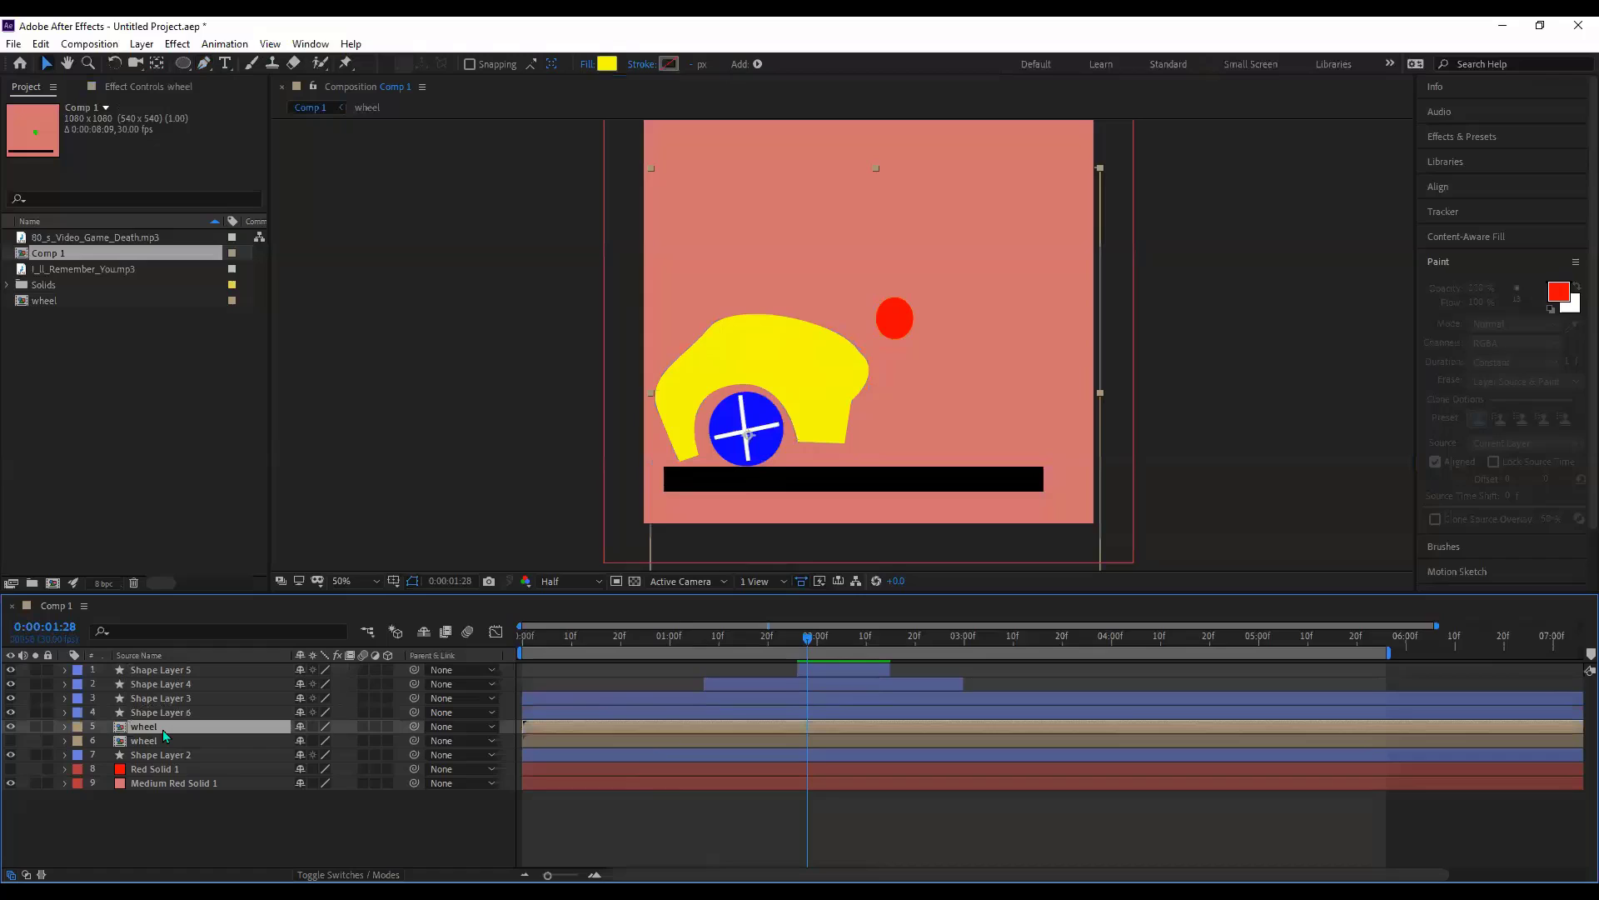
{"action": "left_click", "coordinate": [11, 726]}
{"action": "left_click", "coordinate": [11, 727]}
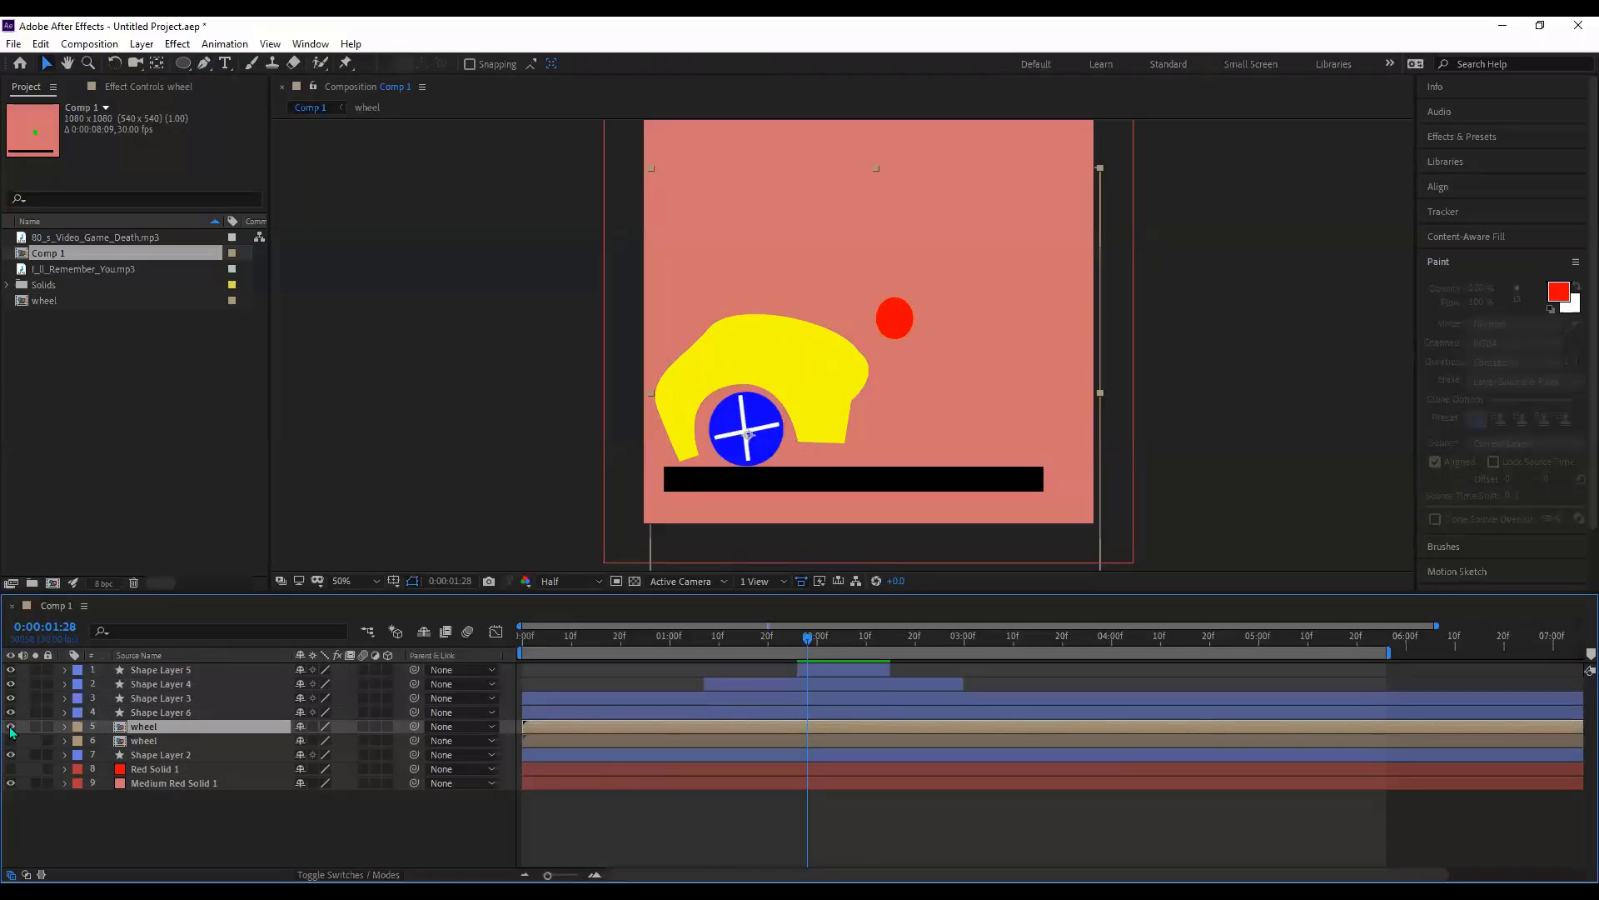
{"action": "left_click", "coordinate": [152, 714]}
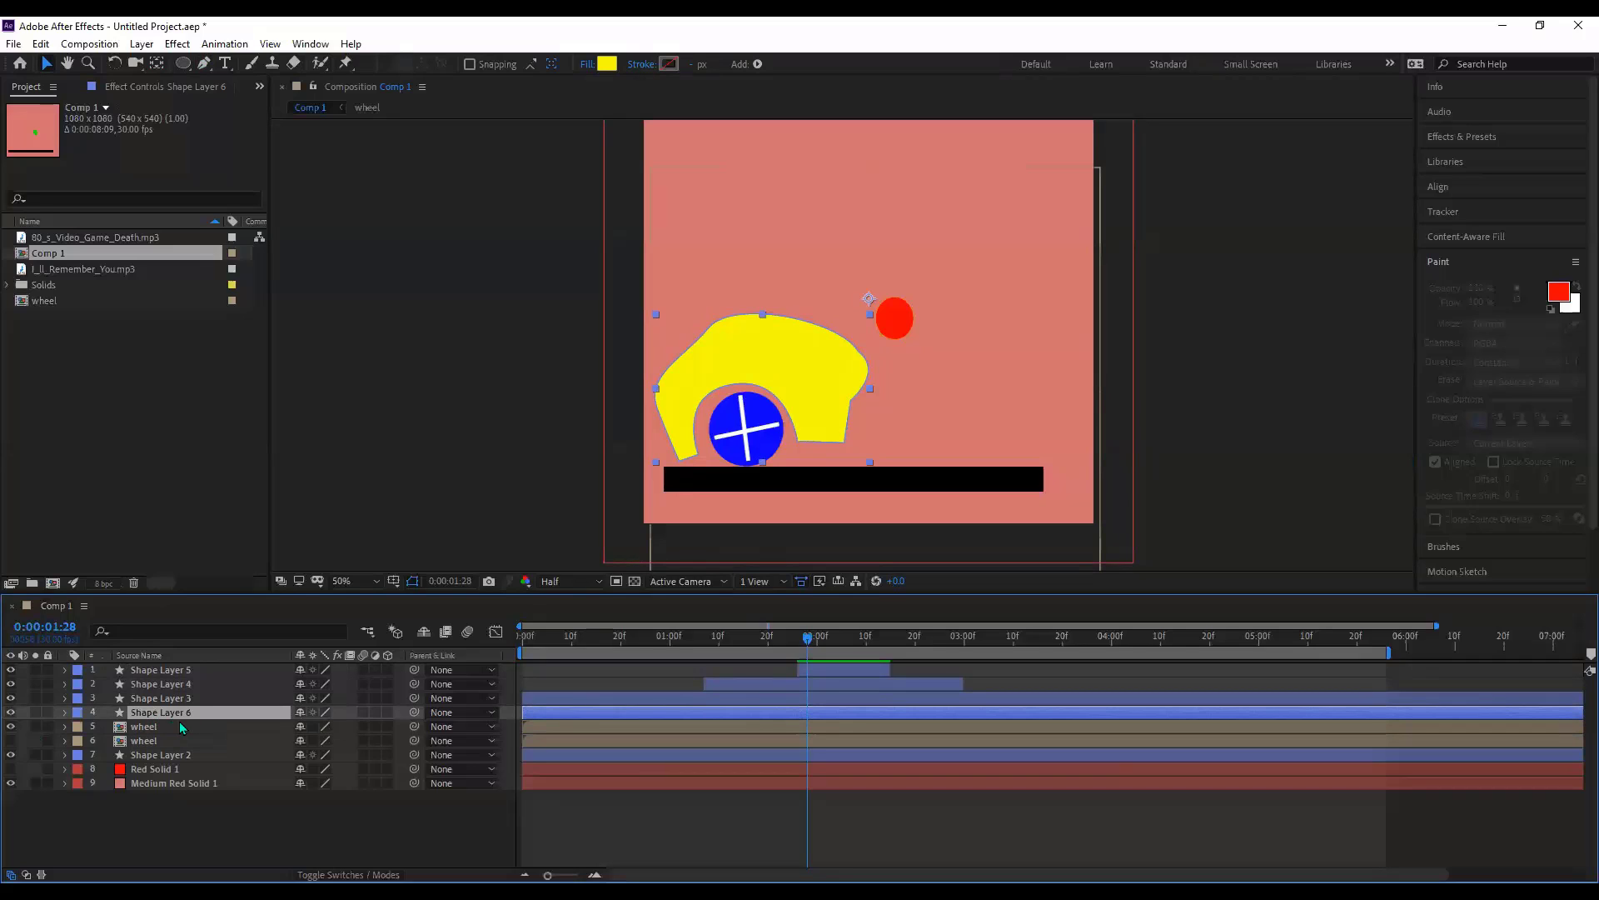
{"action": "left_click", "coordinate": [156, 728]}
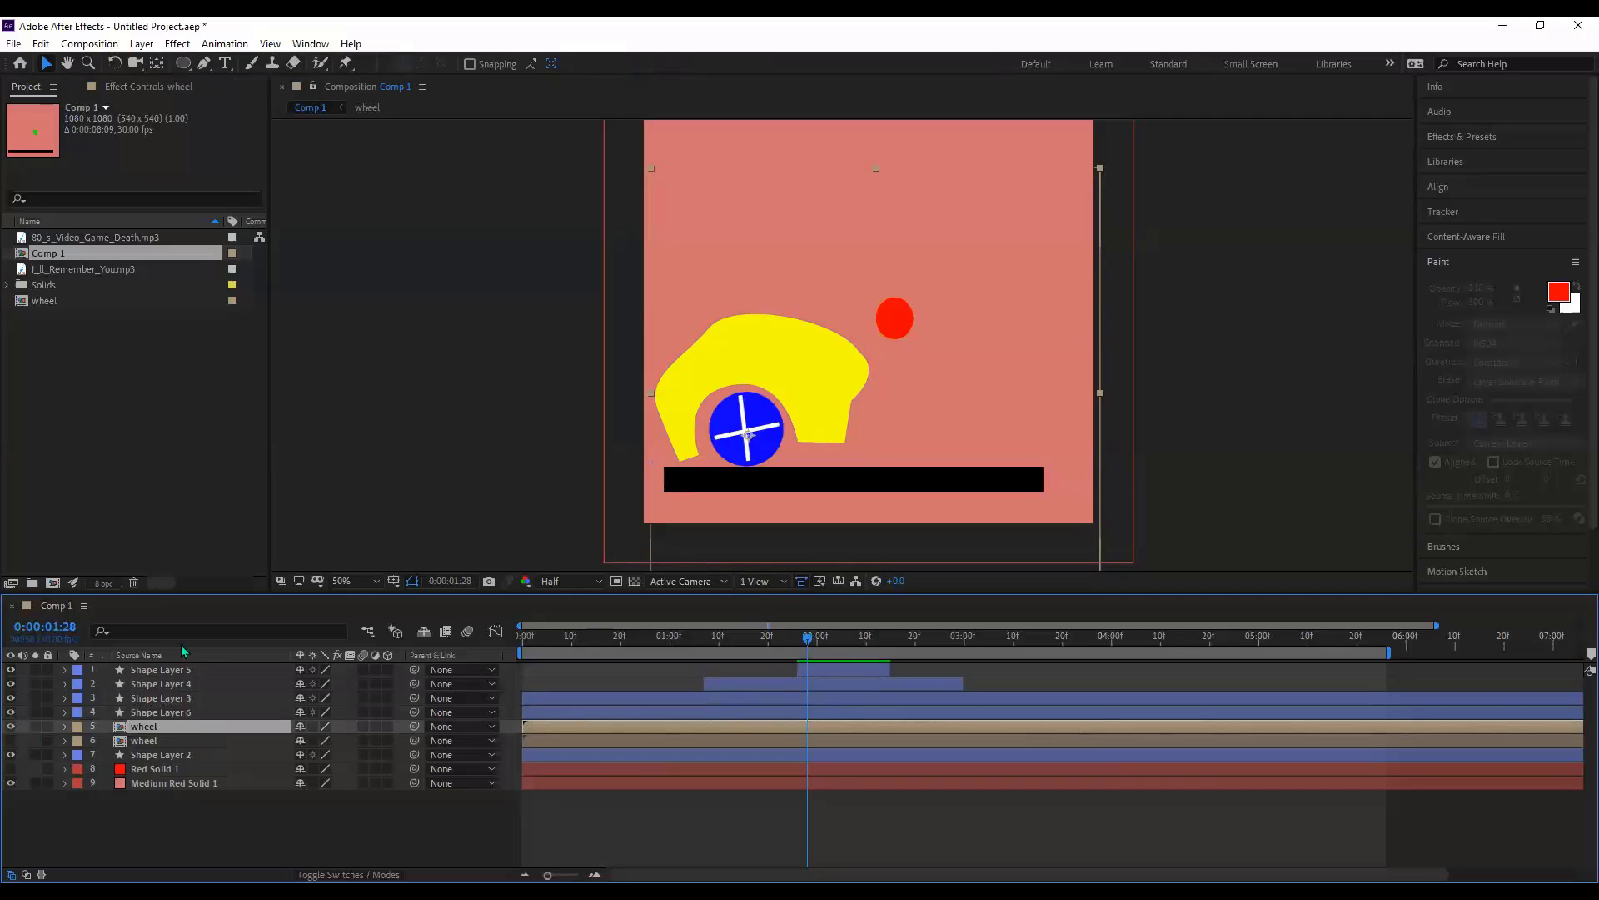
{"action": "left_click", "coordinate": [171, 724]}
{"action": "left_click", "coordinate": [170, 713], "text": "ctrl"}
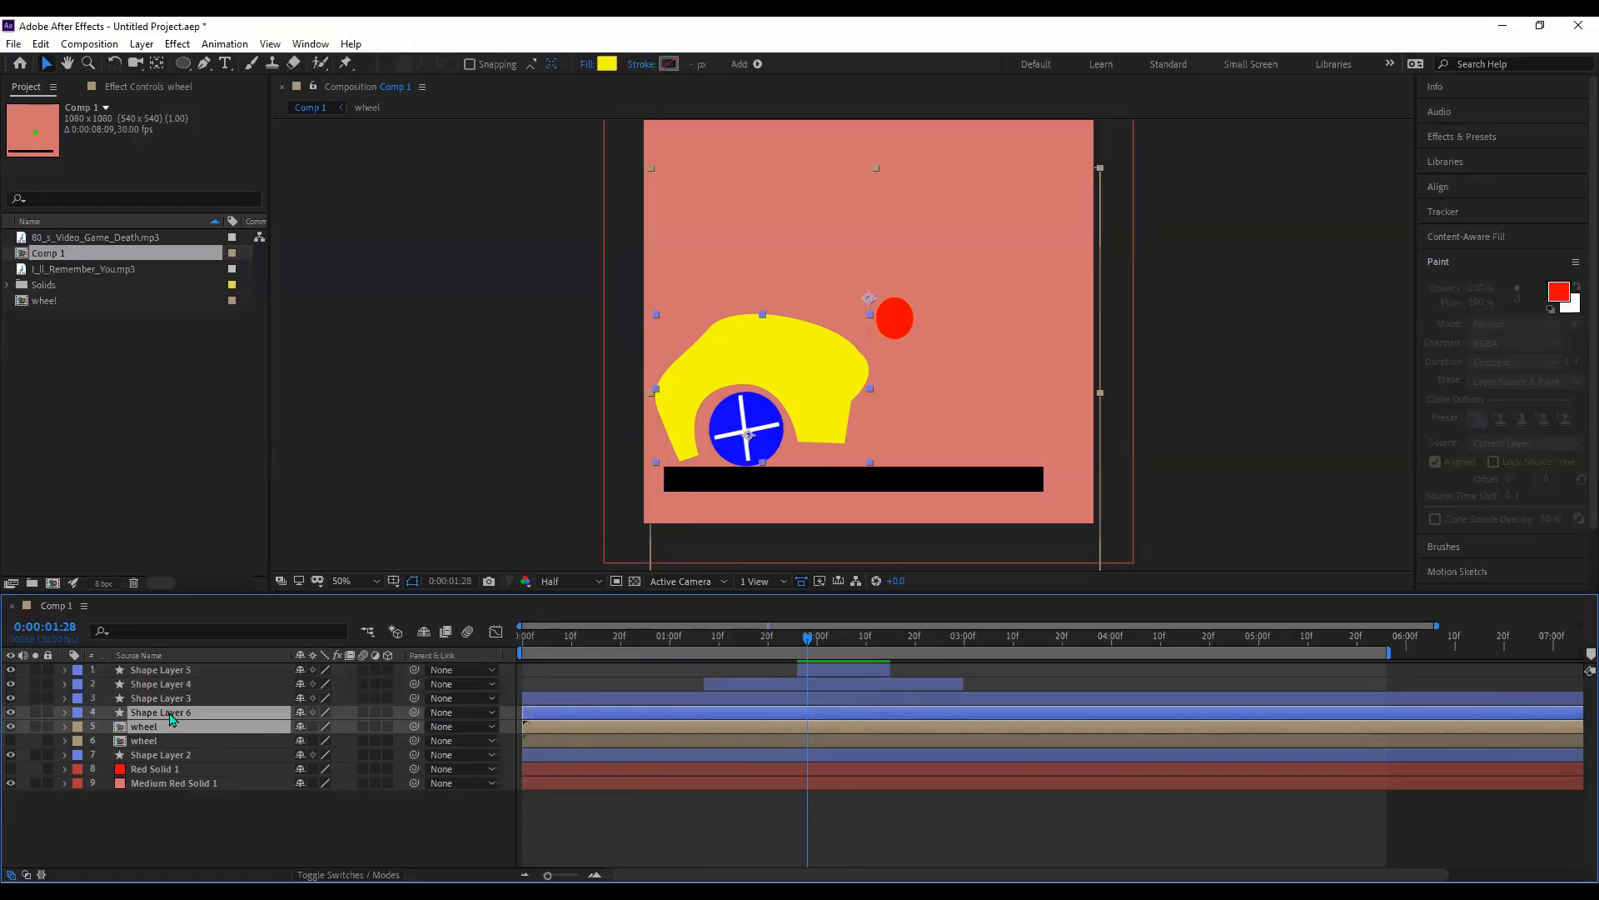
- Pre-compose Shape Layer 6 and the wheel layer into a composition named 'car'
{"action": "right_click", "coordinate": [171, 718]}
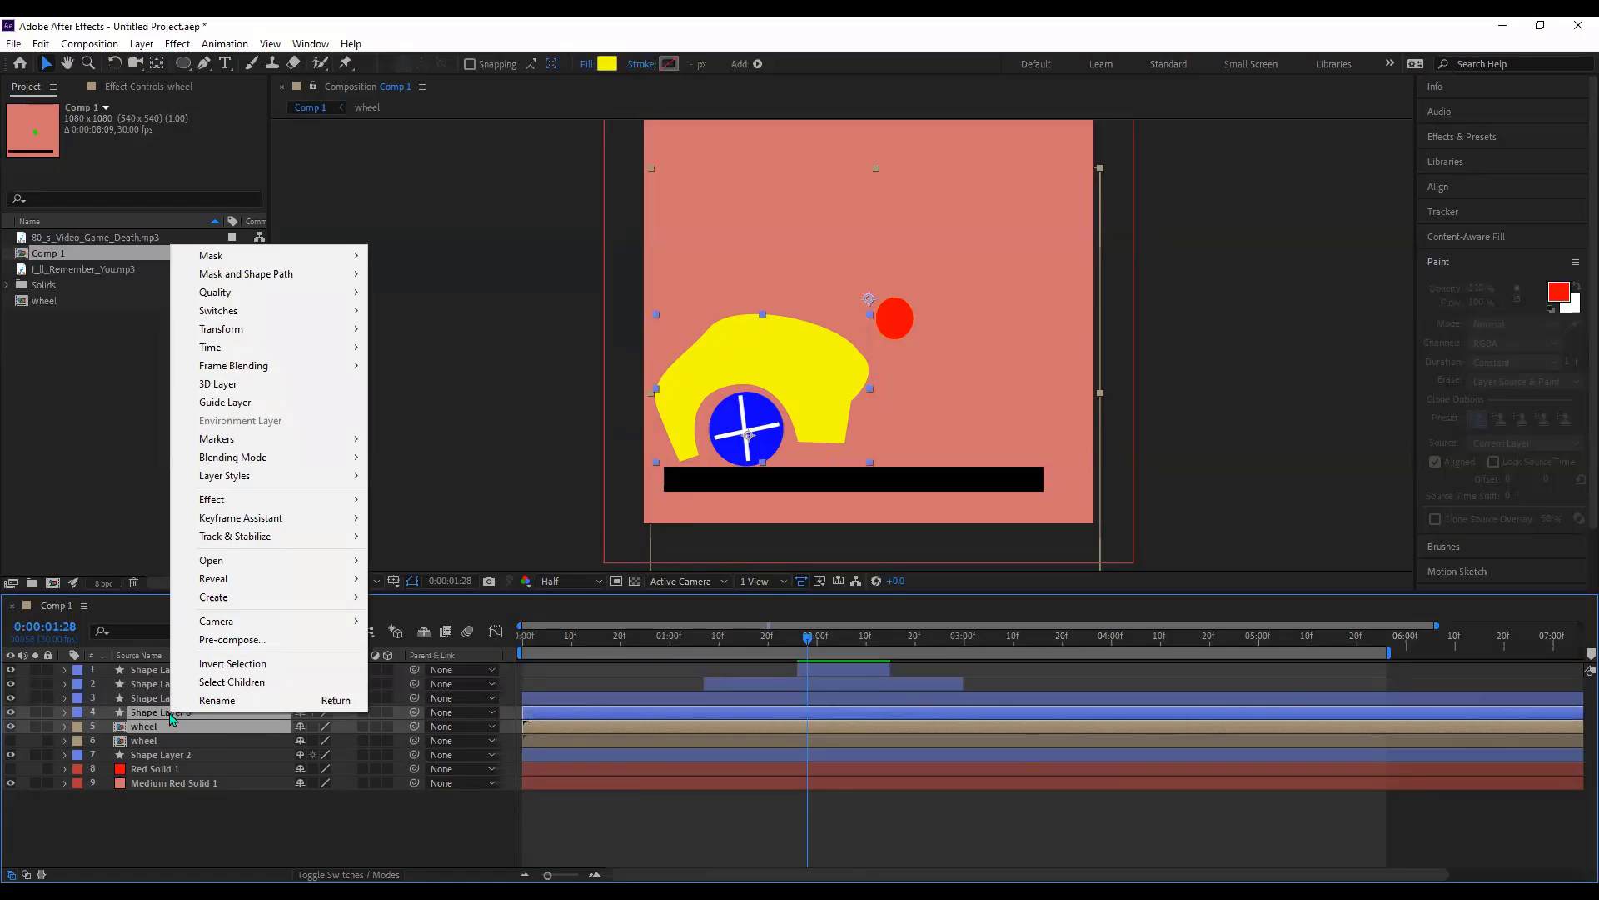
{"action": "left_click", "coordinate": [204, 646]}
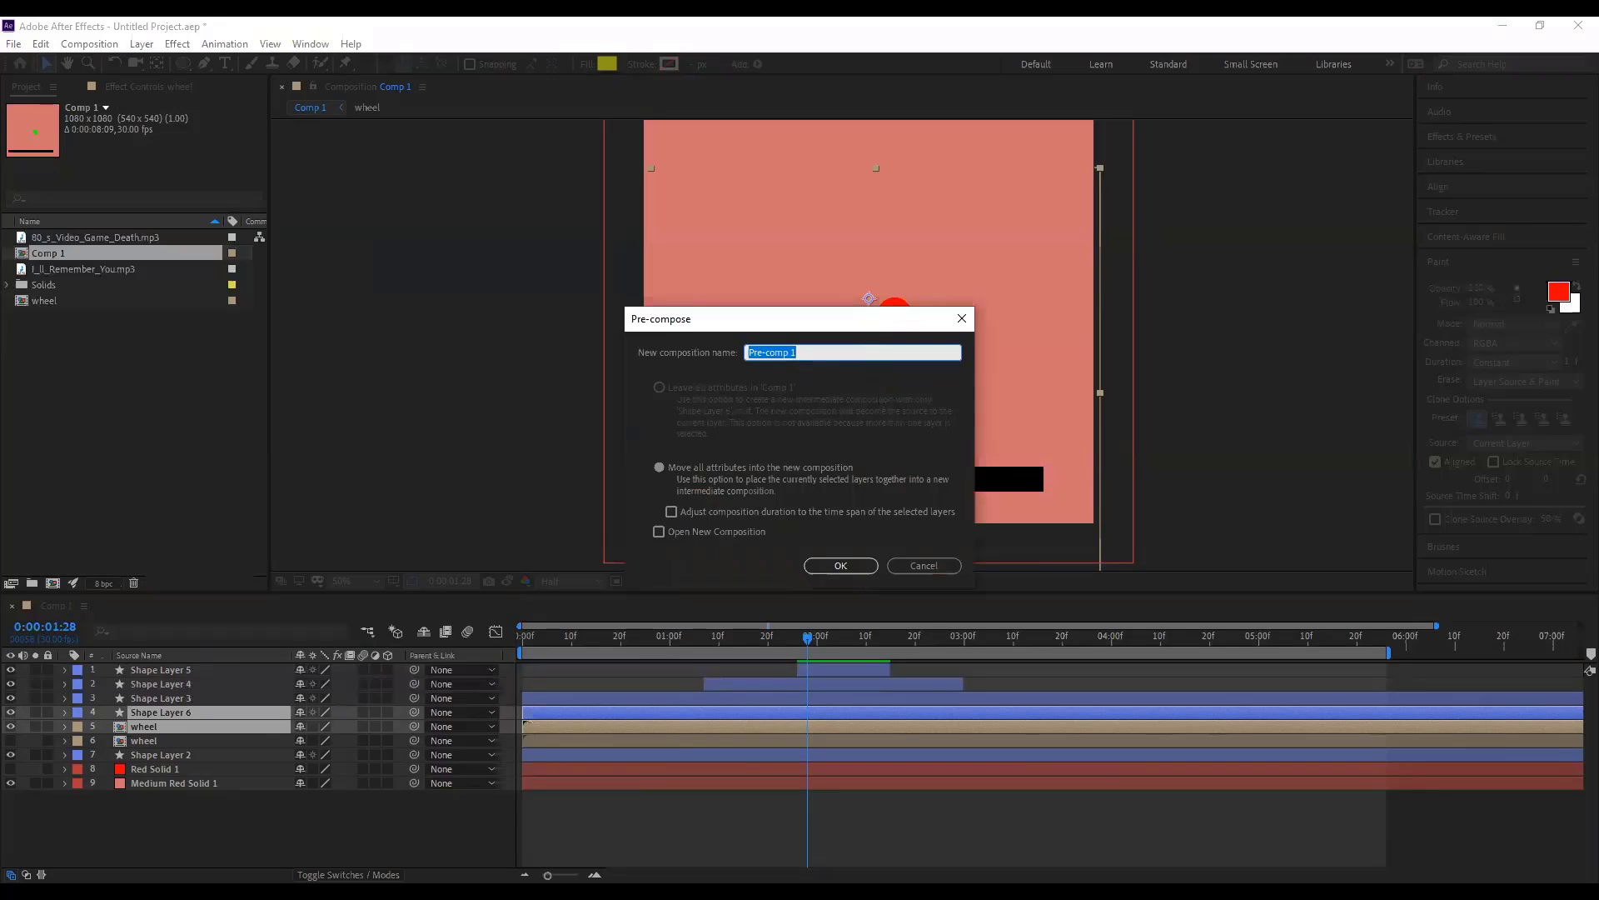
{"action": "type", "text": "car"}
{"action": "key", "text": "Return"}
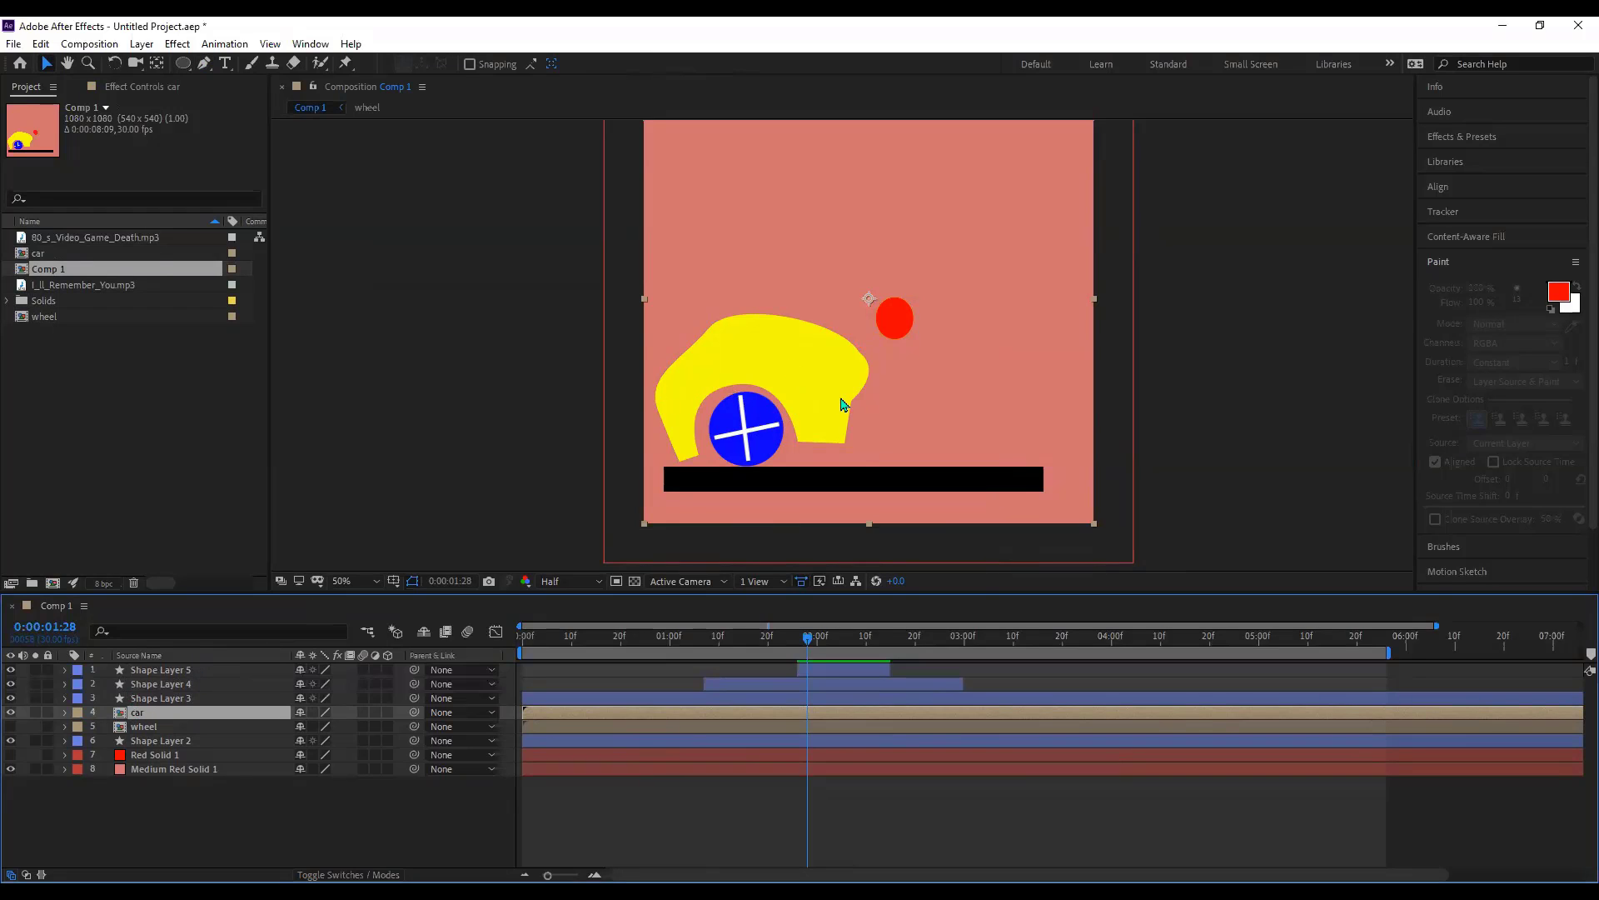
- Adjust the car's anchor point and move the car almost entirely off the left edge
{"action": "key", "text": "y"}
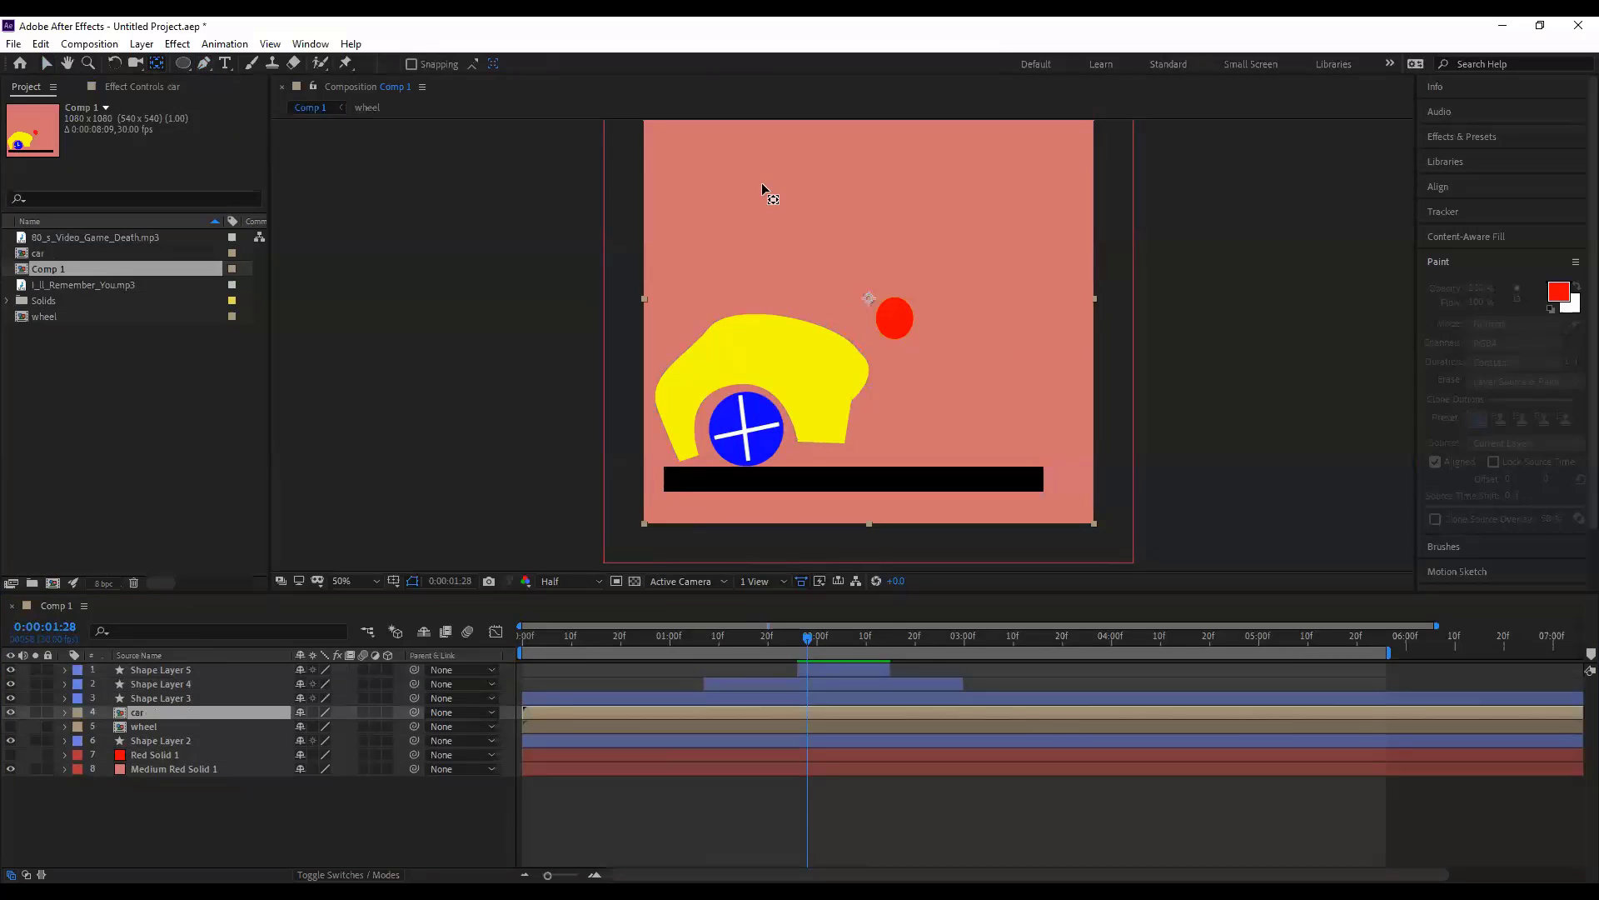
{"action": "left_click_drag", "start_coordinate": [858, 283], "coordinate": [859, 304]}
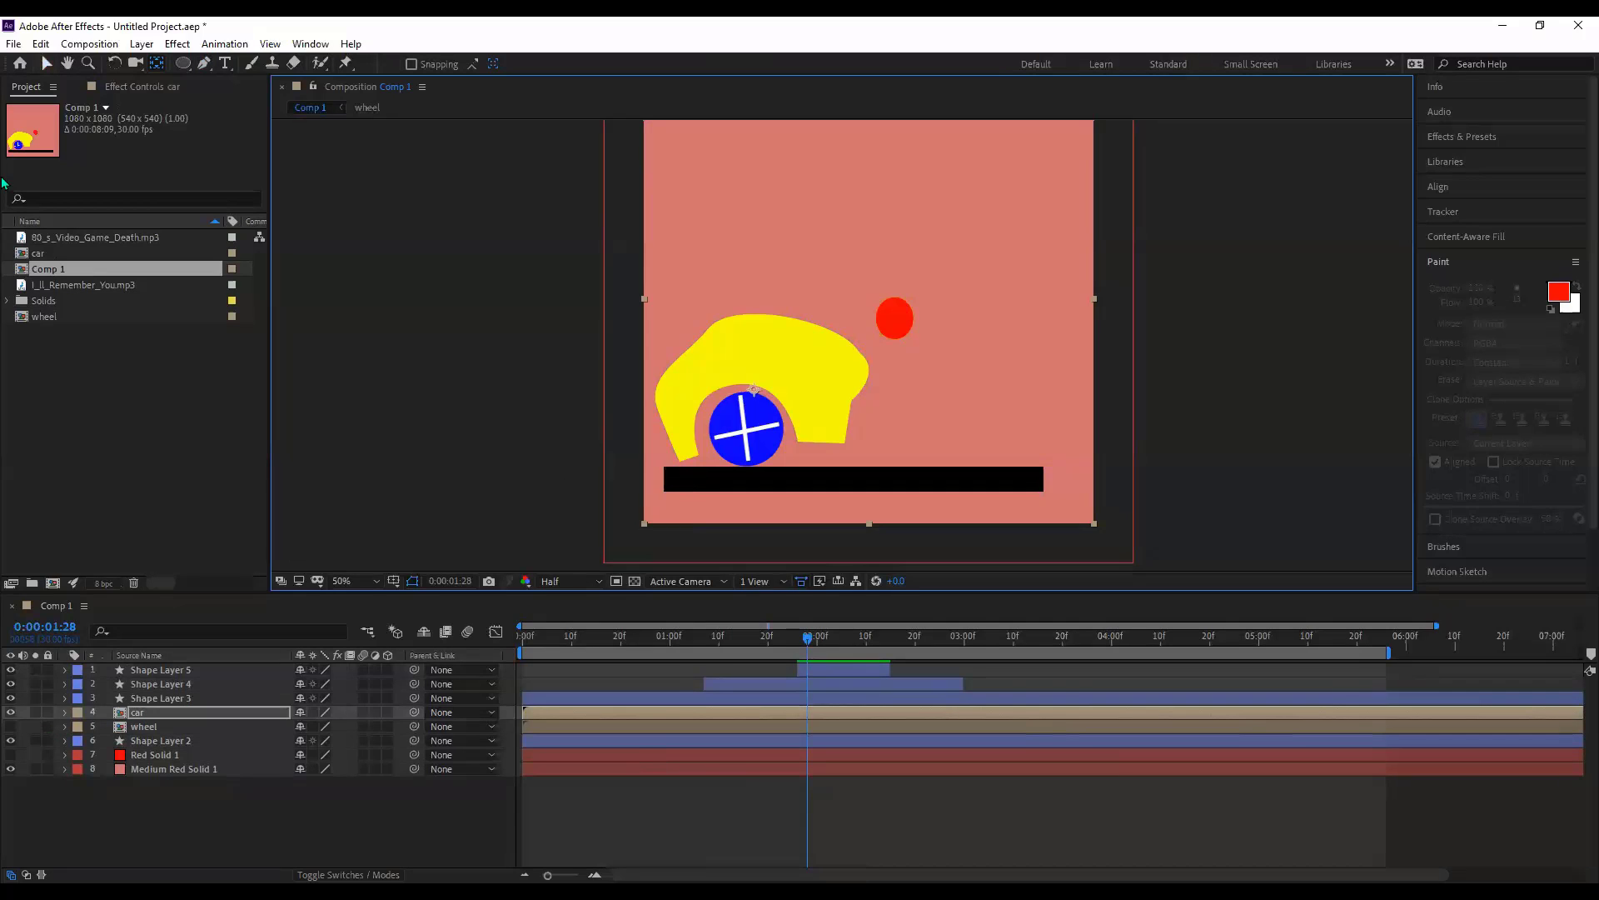
{"action": "key", "text": "v"}
{"action": "left_click_drag", "start_coordinate": [775, 454], "coordinate": [737, 454]}
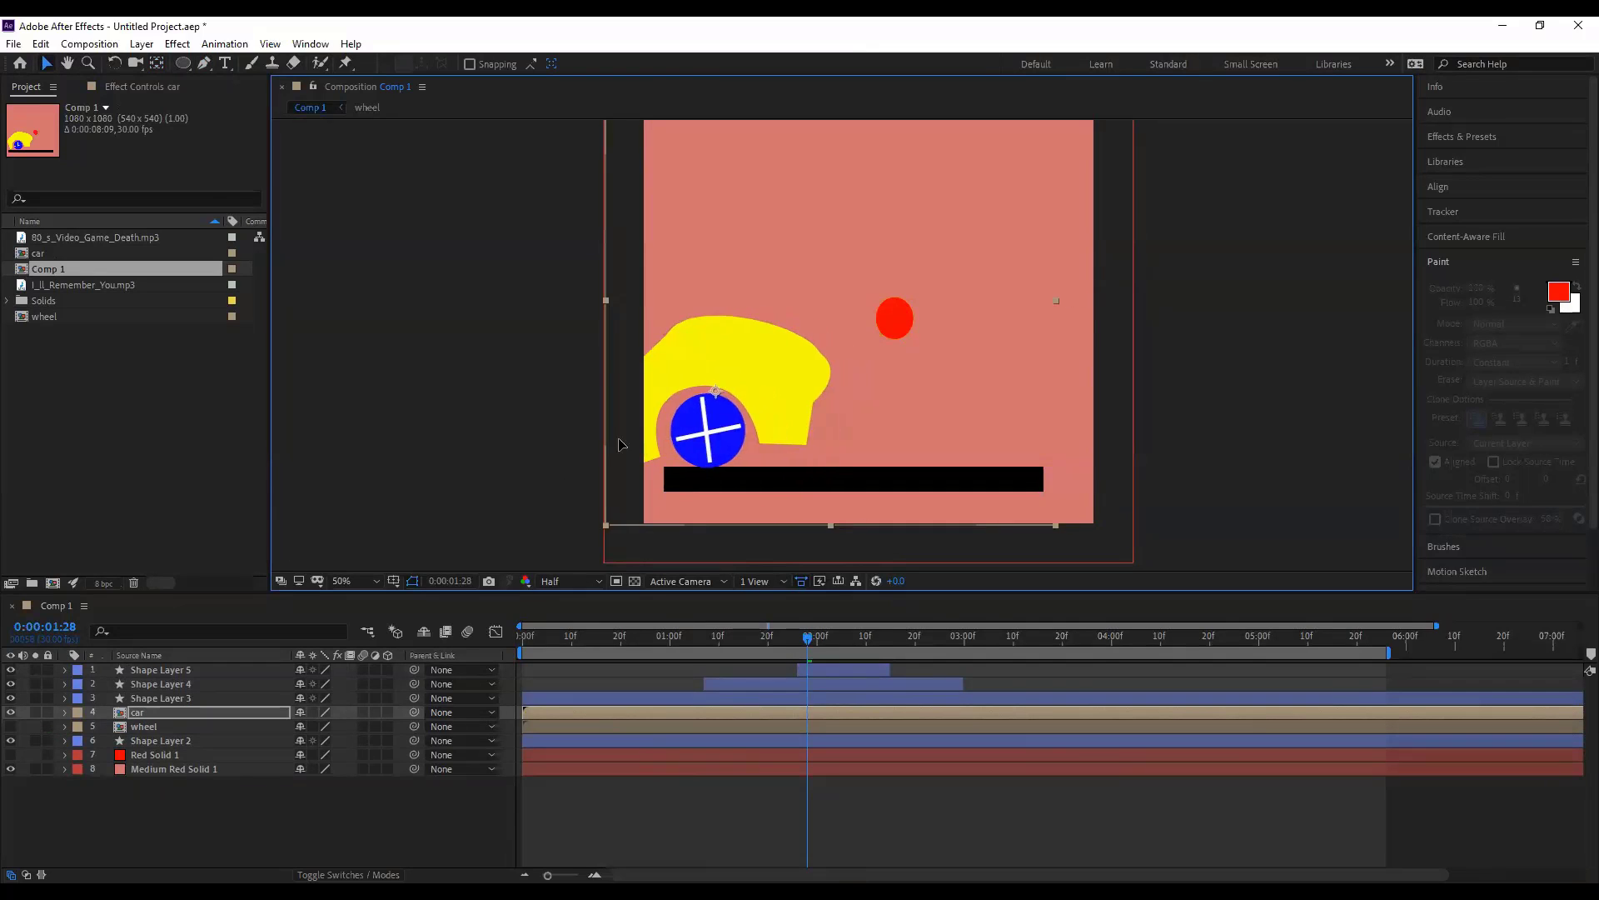
{"action": "left_click_drag", "start_coordinate": [619, 444], "coordinate": [553, 447]}
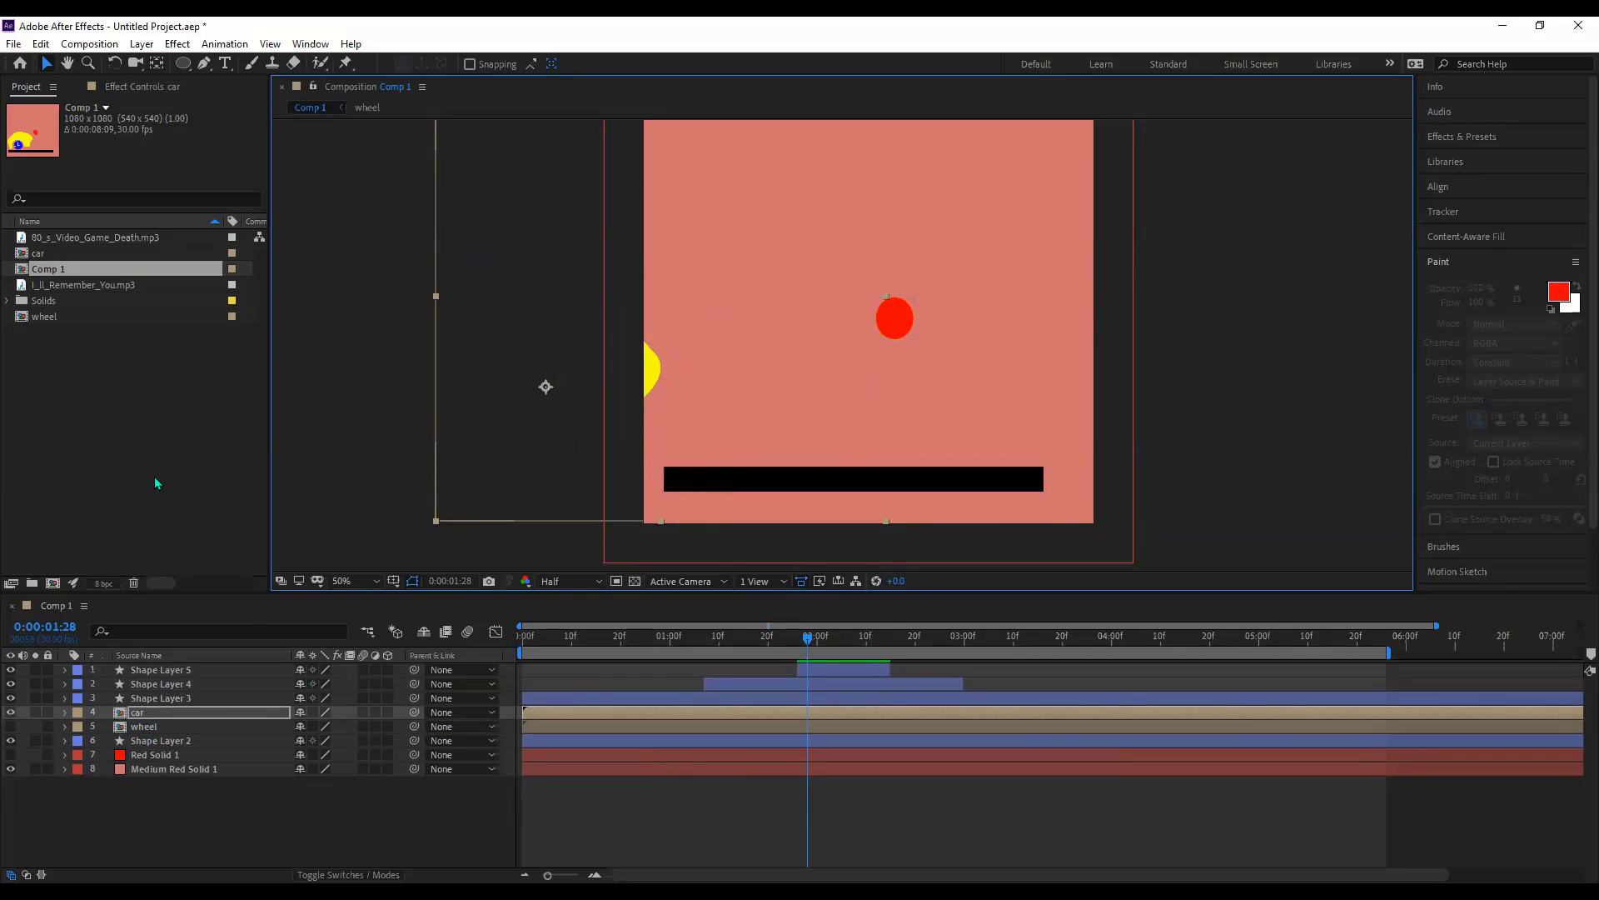
- Key the car's Position at the start, then set X to -44 at 0:00:01:05 and push it into frame
{"action": "key", "text": "p"}
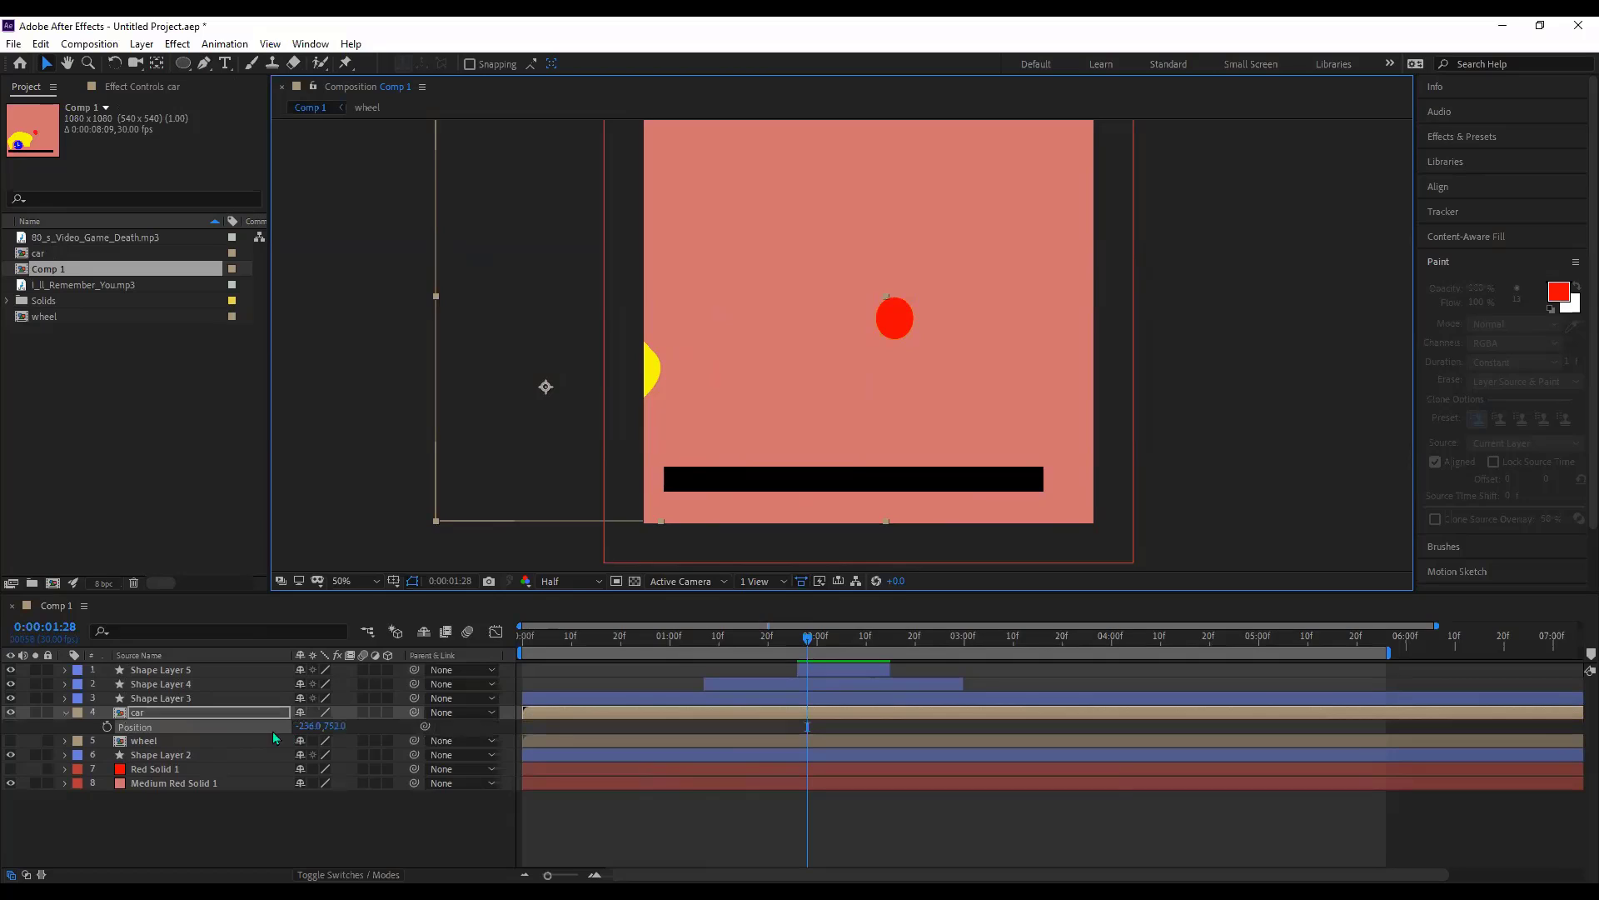
{"action": "left_click", "coordinate": [107, 727]}
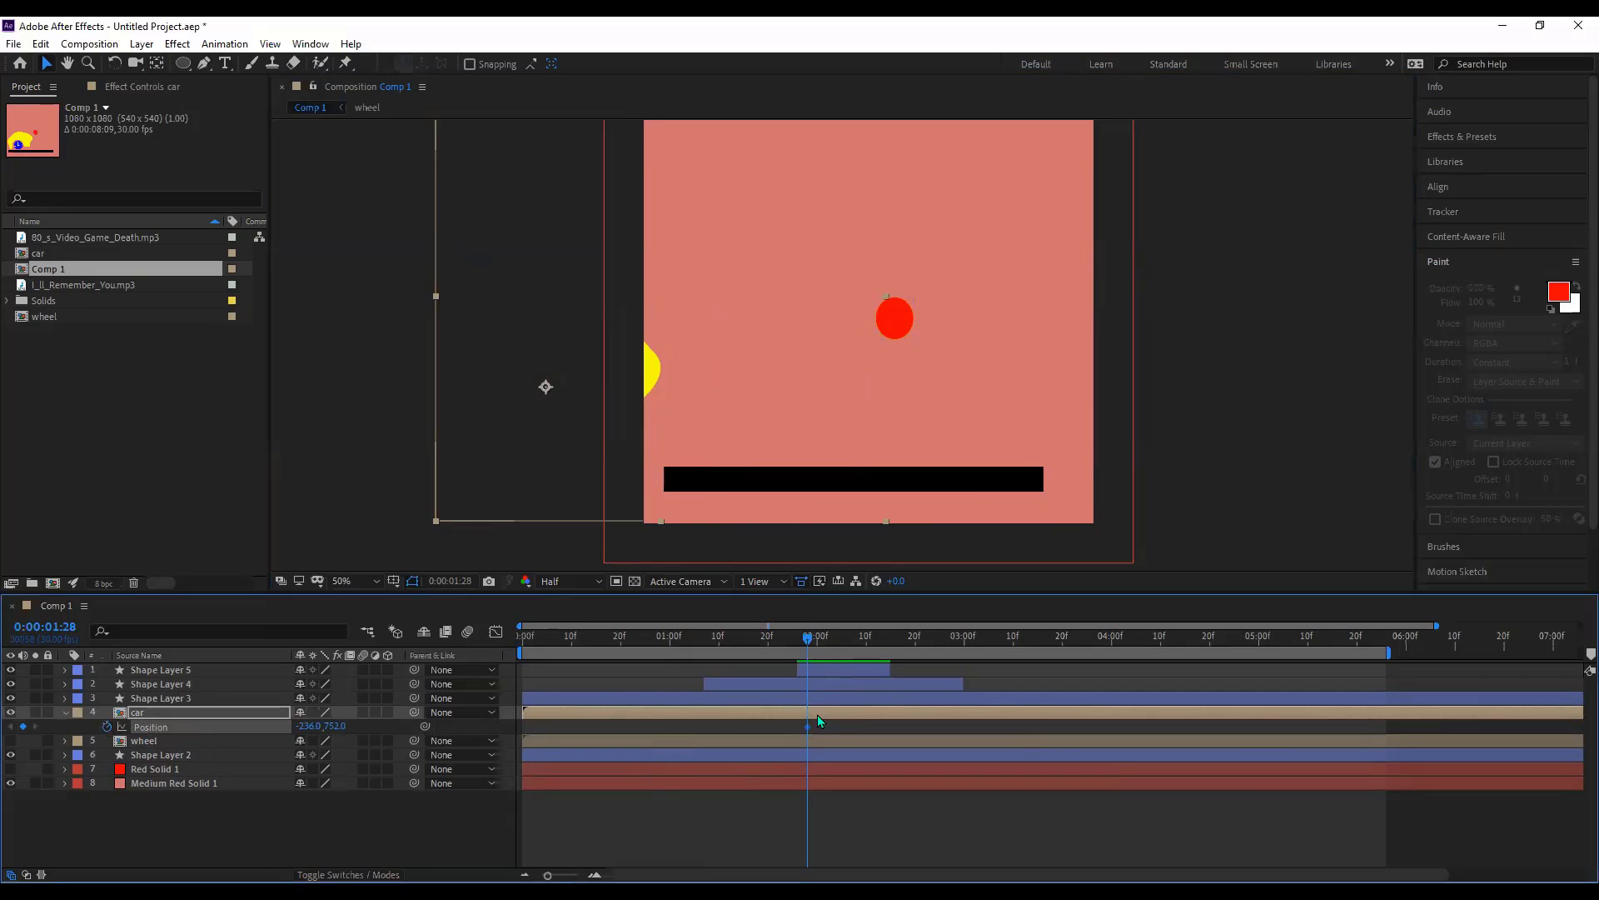
{"action": "left_click_drag", "start_coordinate": [807, 727], "coordinate": [750, 731]}
{"action": "left_click_drag", "start_coordinate": [526, 730], "coordinate": [524, 731]}
{"action": "left_click_drag", "start_coordinate": [651, 644], "coordinate": [693, 644]}
{"action": "left_click", "coordinate": [307, 725]}
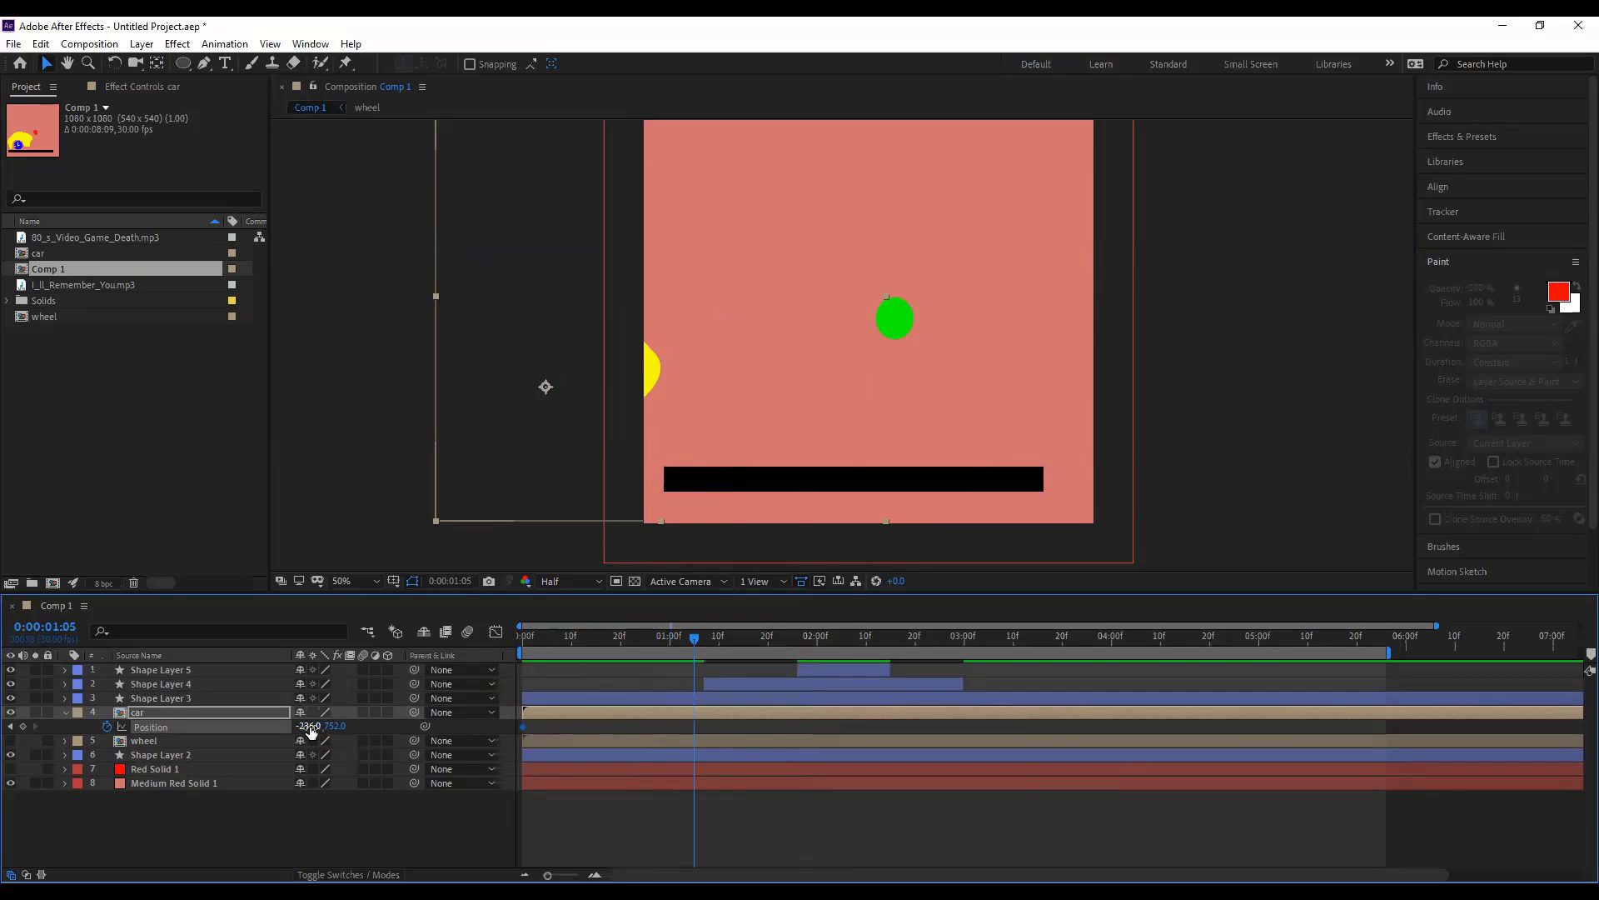
{"action": "type", "text": "-44"}
{"action": "key", "text": "Return"}
{"action": "left_click_drag", "start_coordinate": [539, 732], "coordinate": [781, 732]}
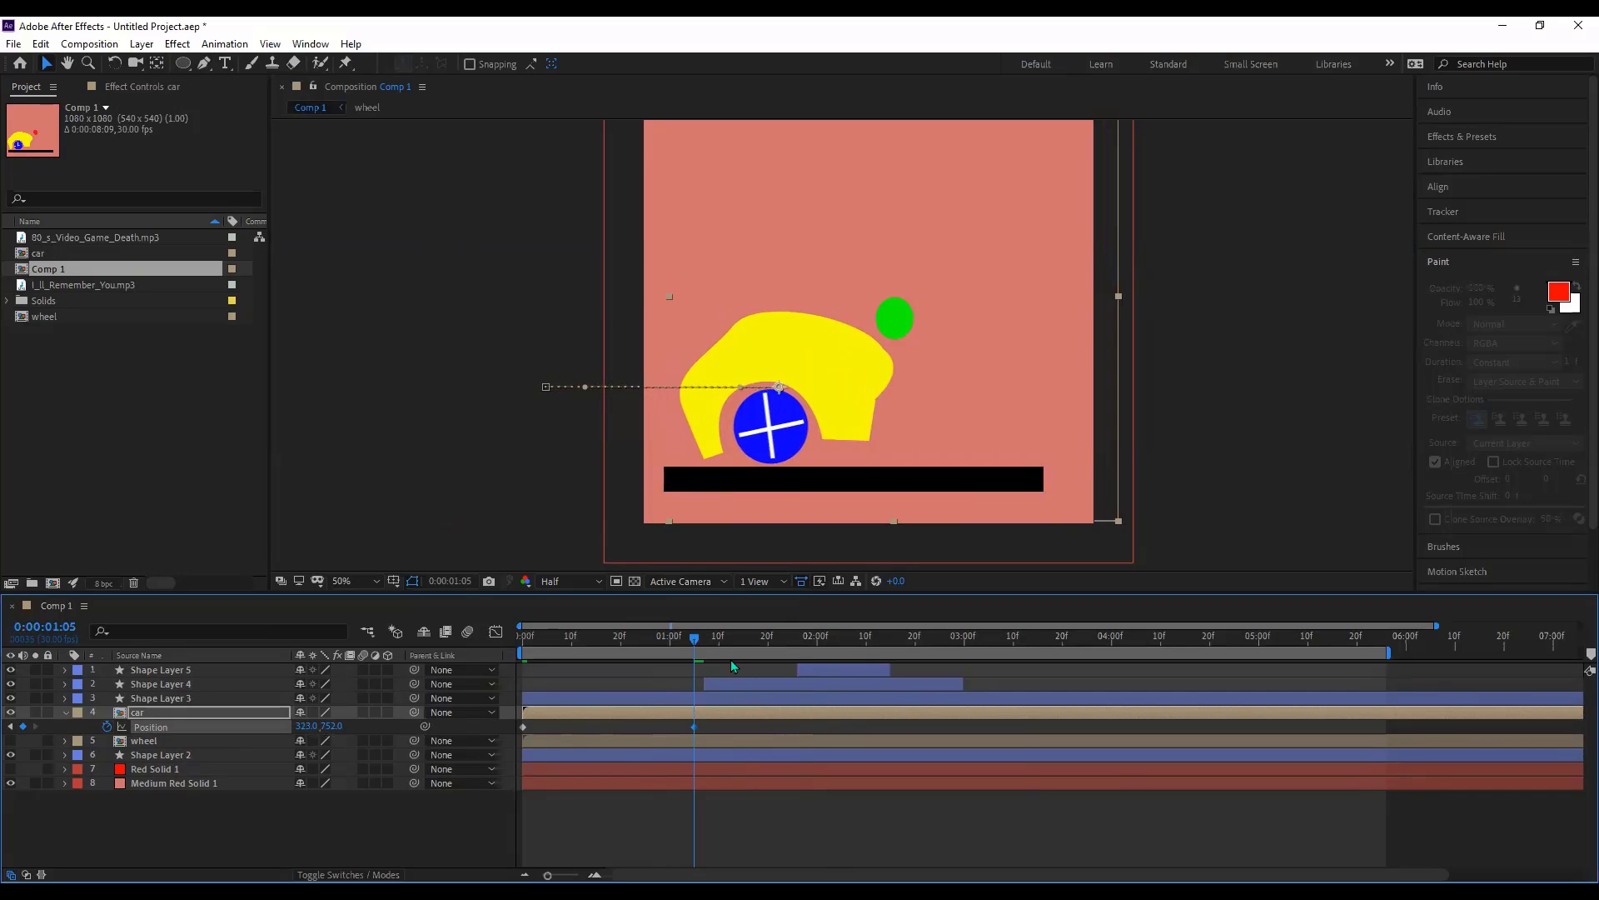
- Hold the car in place at 0:00:02:11 and drive it off the right edge by 0:00:04:16
{"action": "left_click_drag", "start_coordinate": [698, 641], "coordinate": [872, 651]}
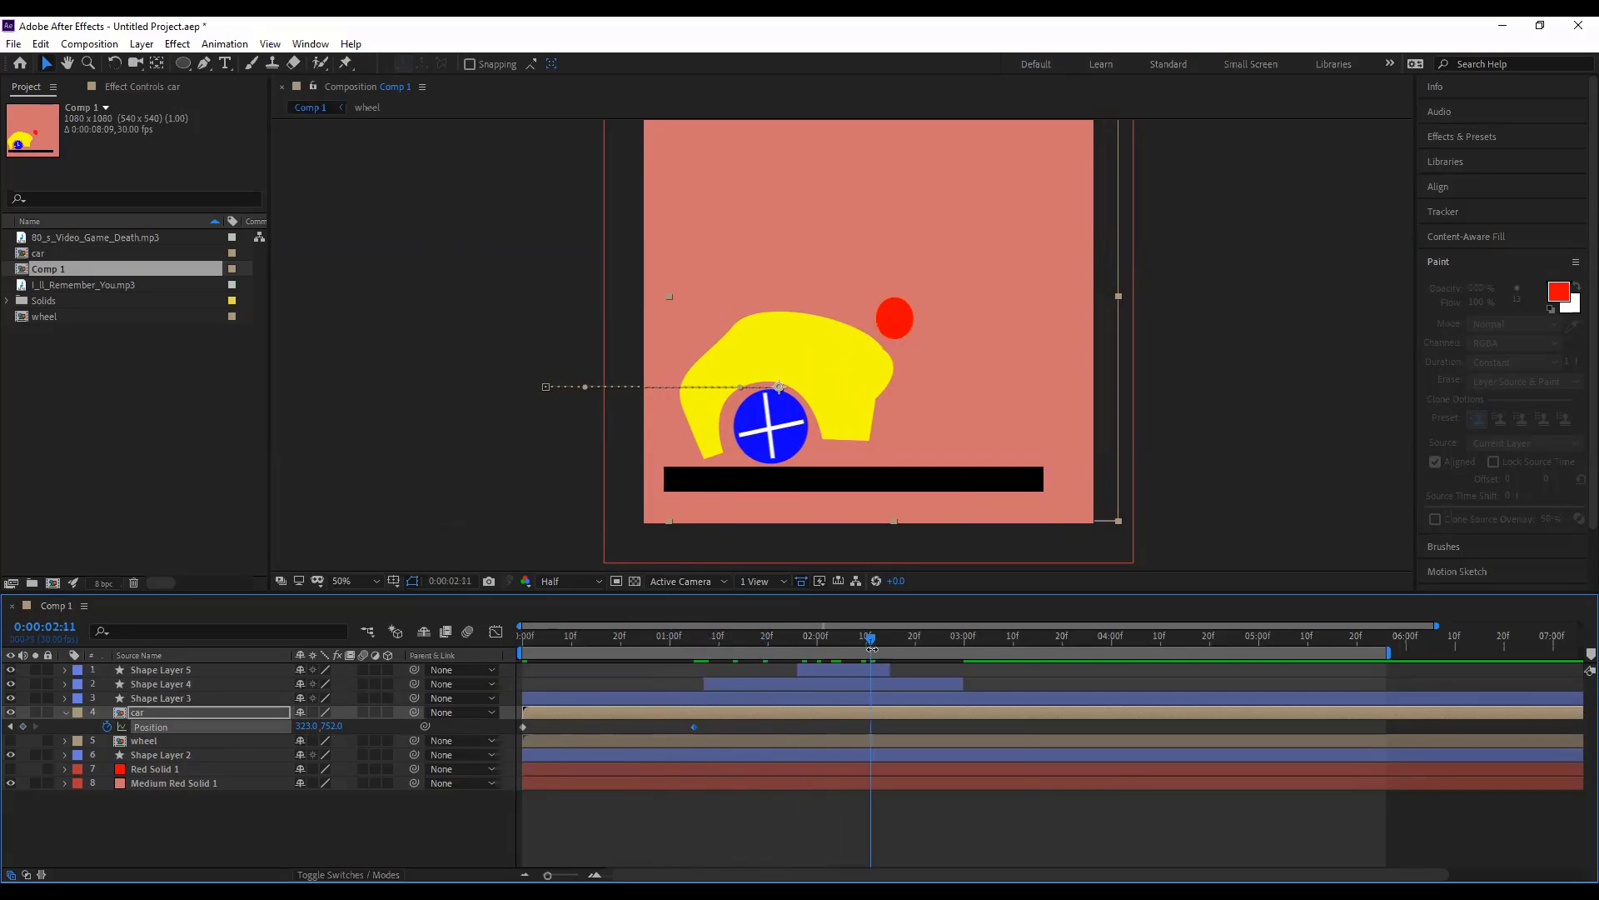
{"action": "left_click", "coordinate": [24, 727]}
{"action": "left_click_drag", "start_coordinate": [310, 725], "coordinate": [844, 733]}
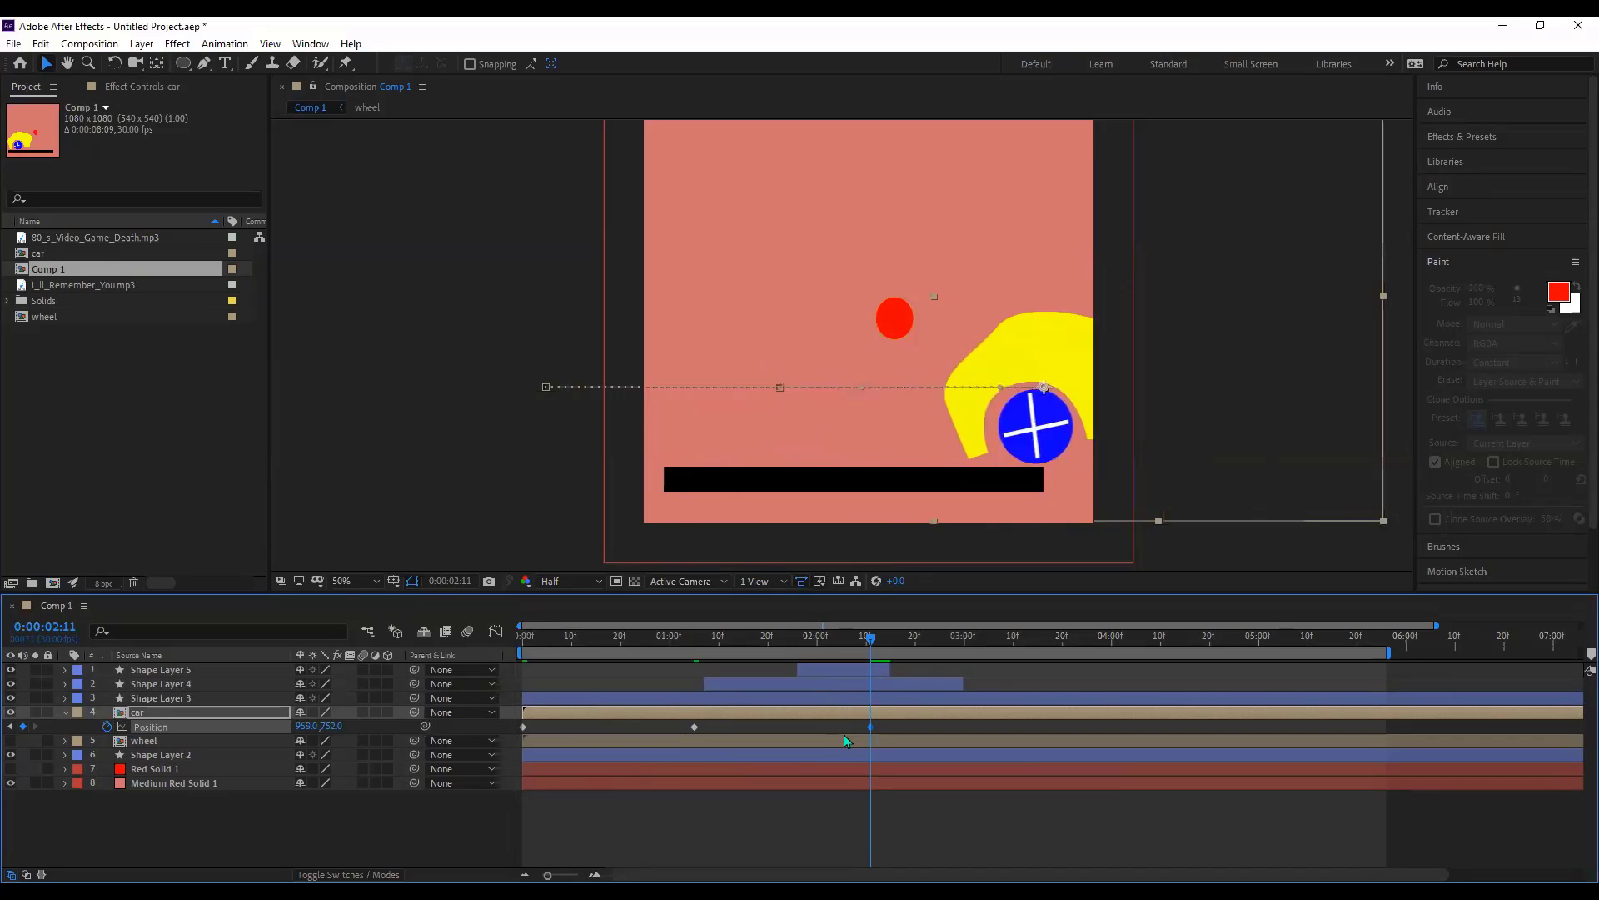
{"action": "key", "text": "ctrl+z"}
{"action": "left_click", "coordinate": [1193, 644]}
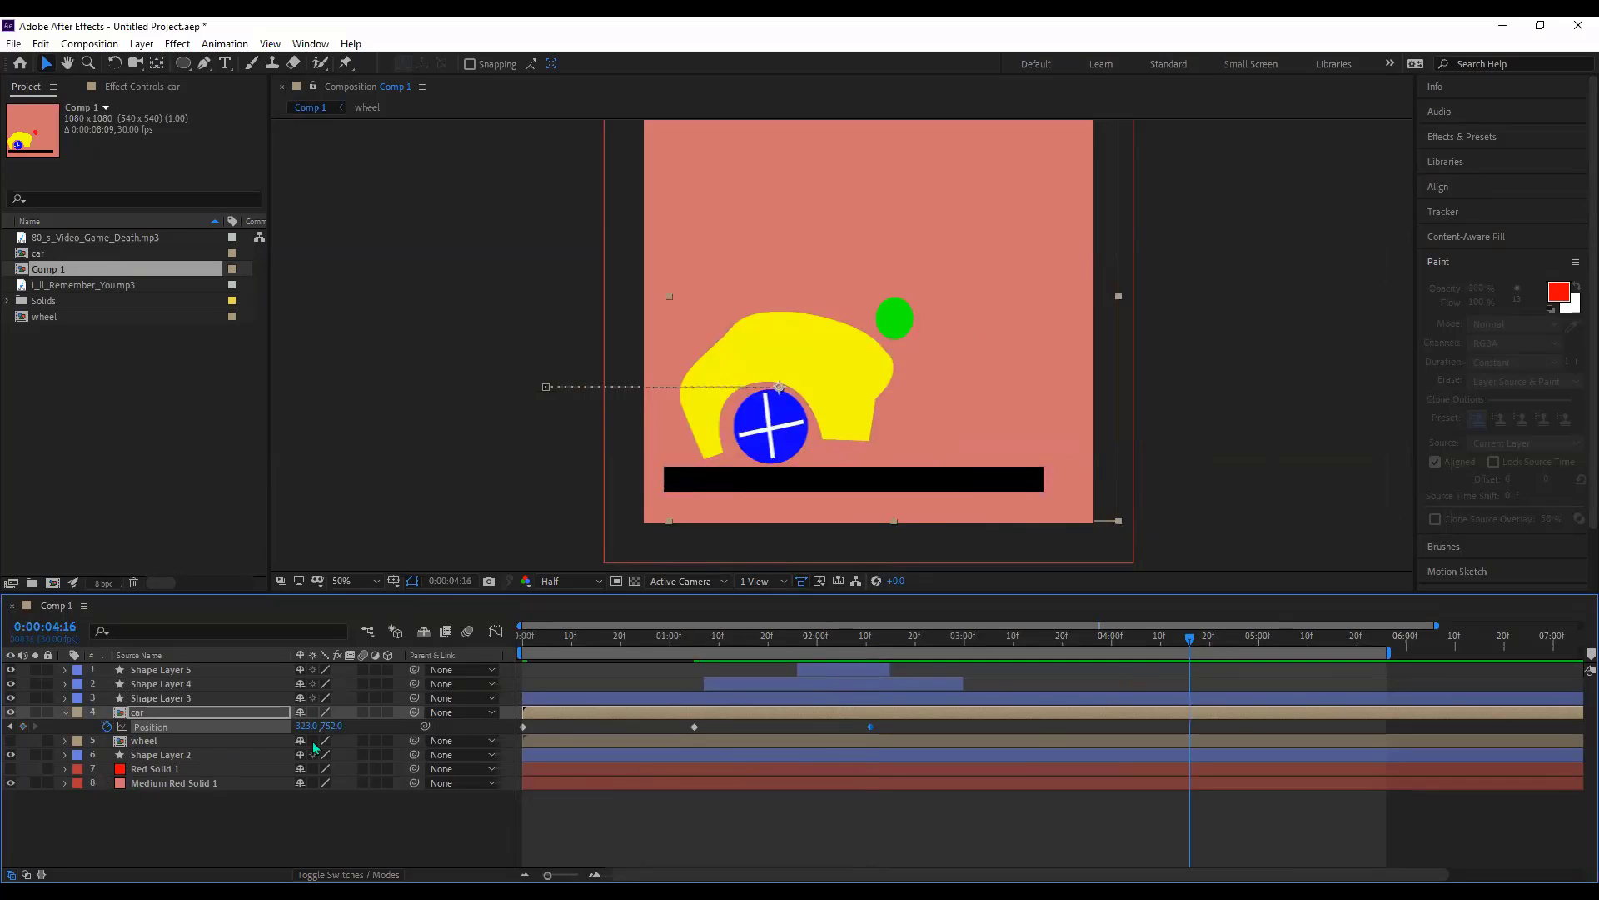
{"action": "left_click_drag", "start_coordinate": [310, 725], "coordinate": [707, 648]}
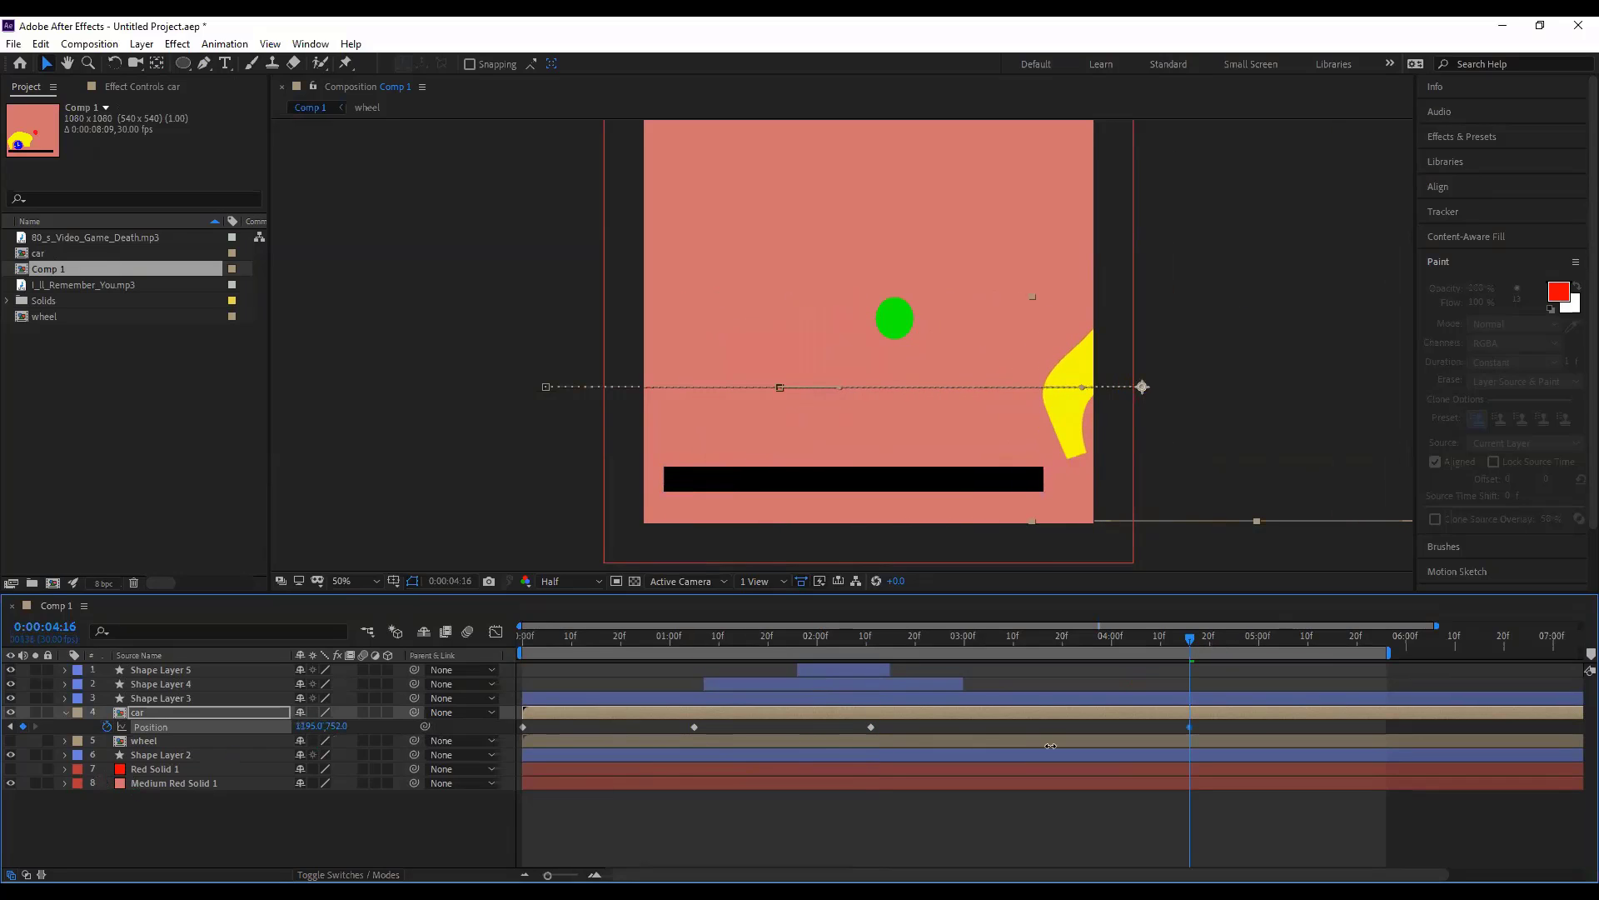
- Preview the car animation from the start and park the playhead at 0:00:01:00
{"action": "key", "text": "Home"}
{"action": "key", "text": "space"}
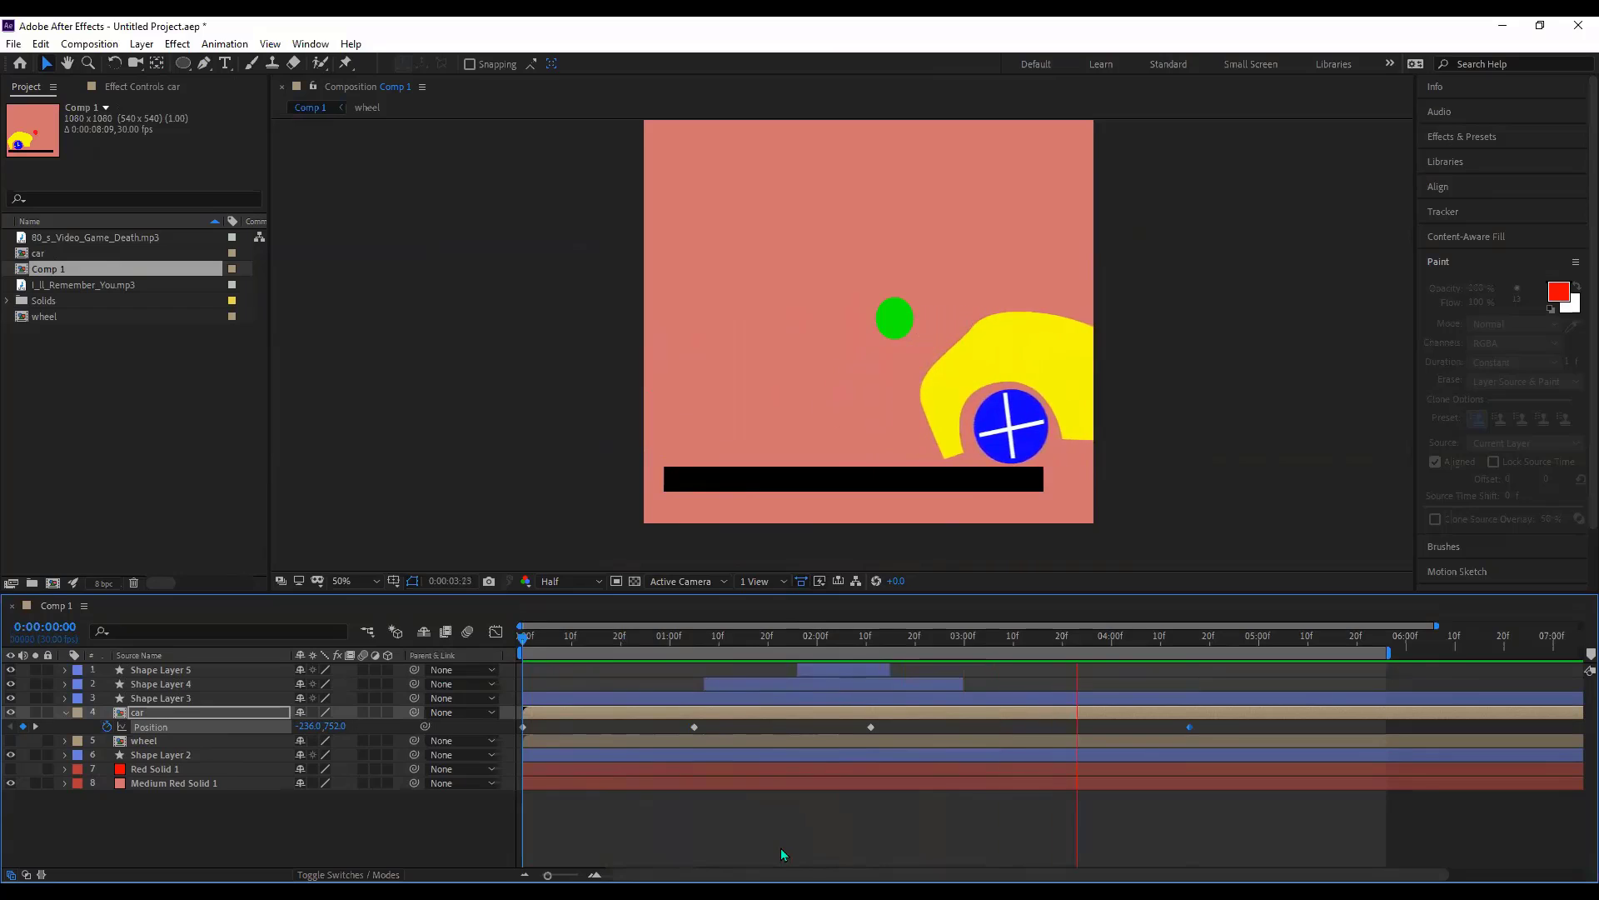
{"action": "key", "text": "space"}
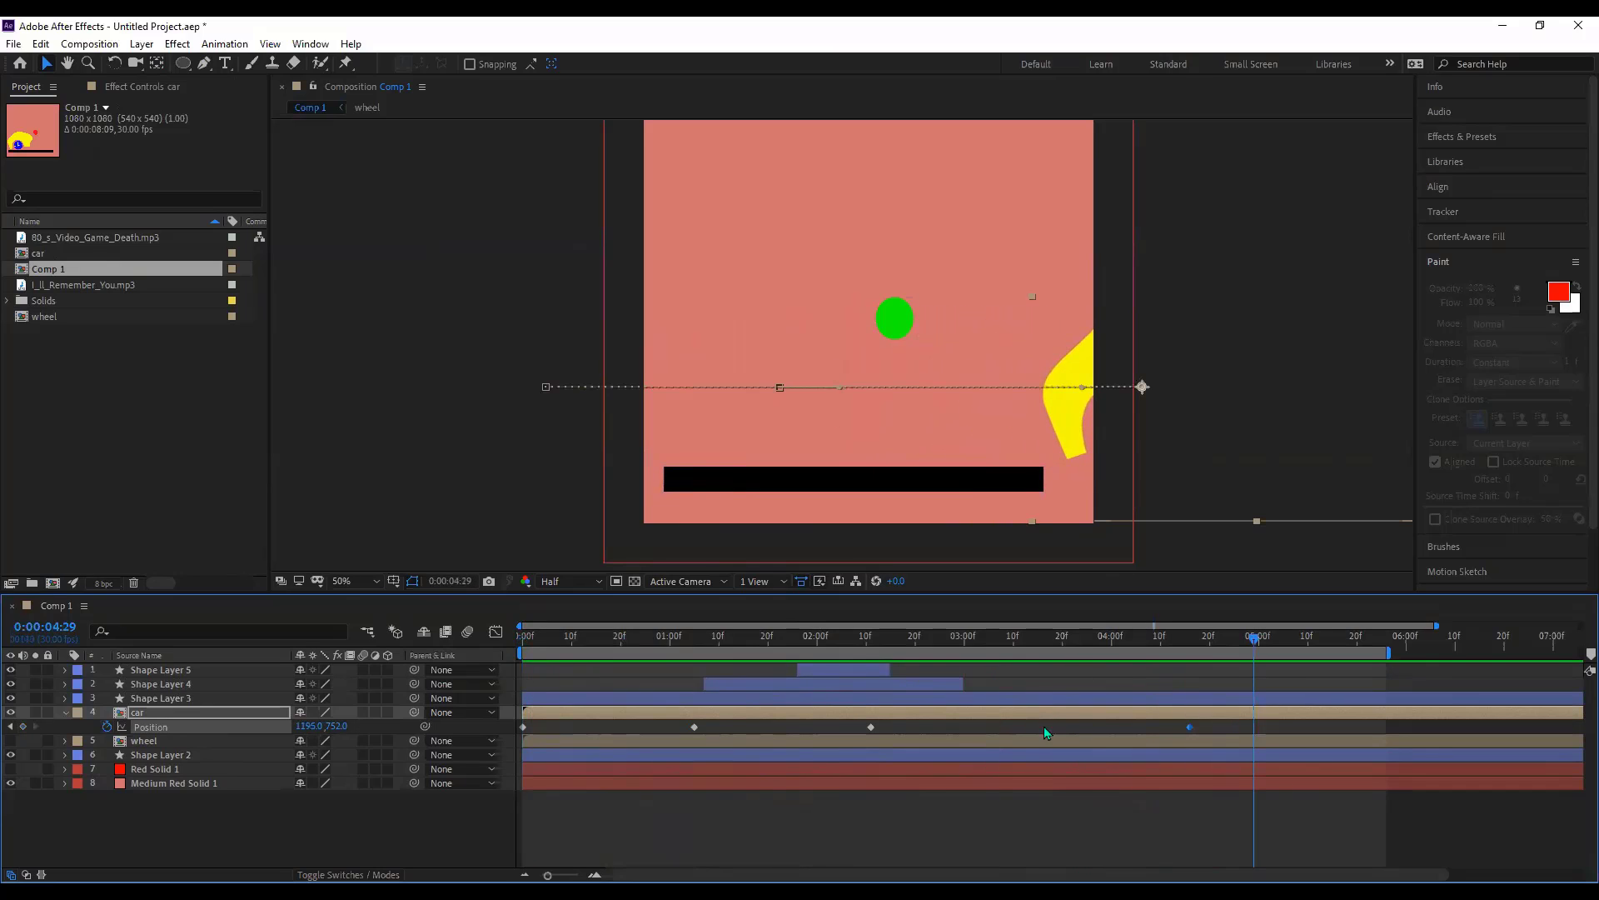
{"action": "left_click_drag", "start_coordinate": [729, 640], "coordinate": [667, 652]}
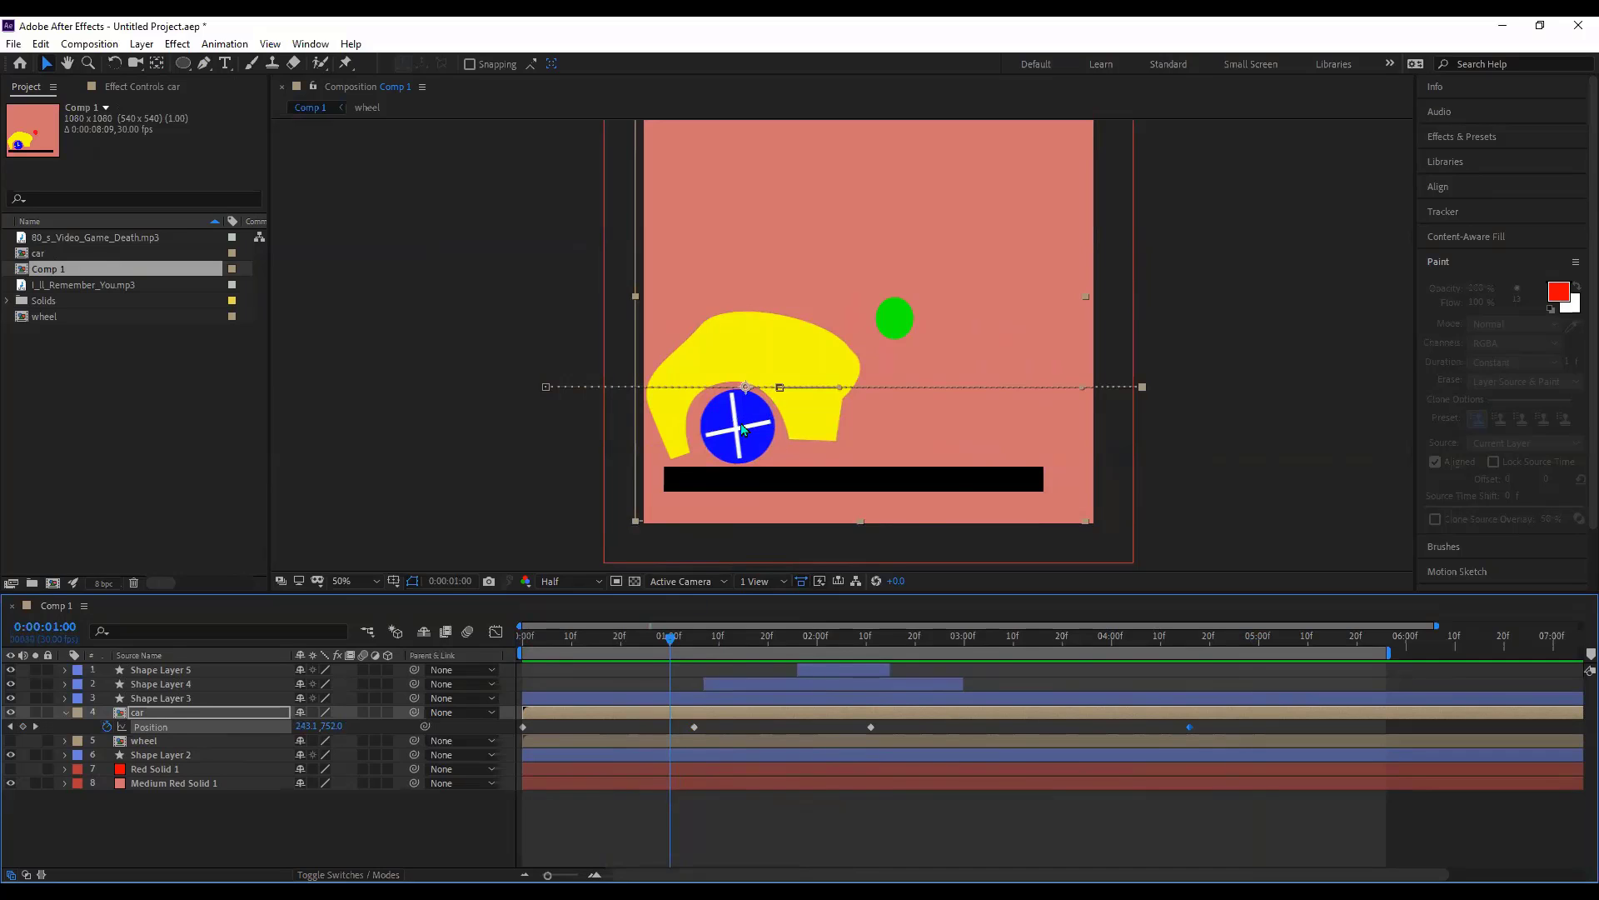
{"action": "left_click", "coordinate": [148, 716]}
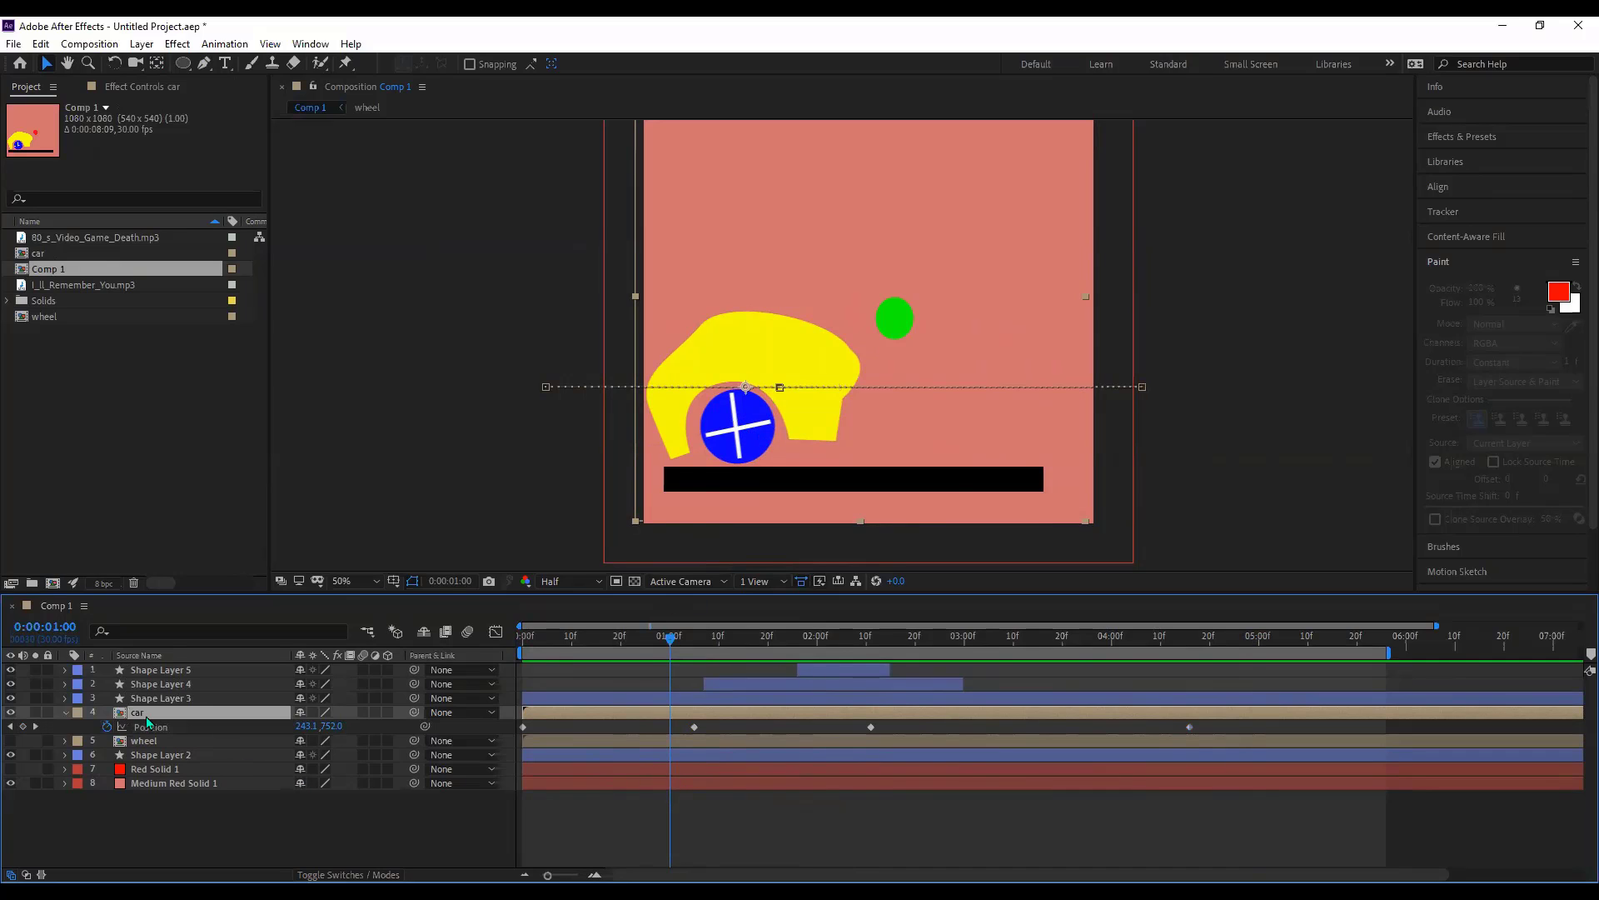
- Inside the car comp, keyframe the wheel's Rotation from 0° at 0:00 to 1x+165° at 0:00:05:20
{"action": "double_click", "coordinate": [146, 715]}
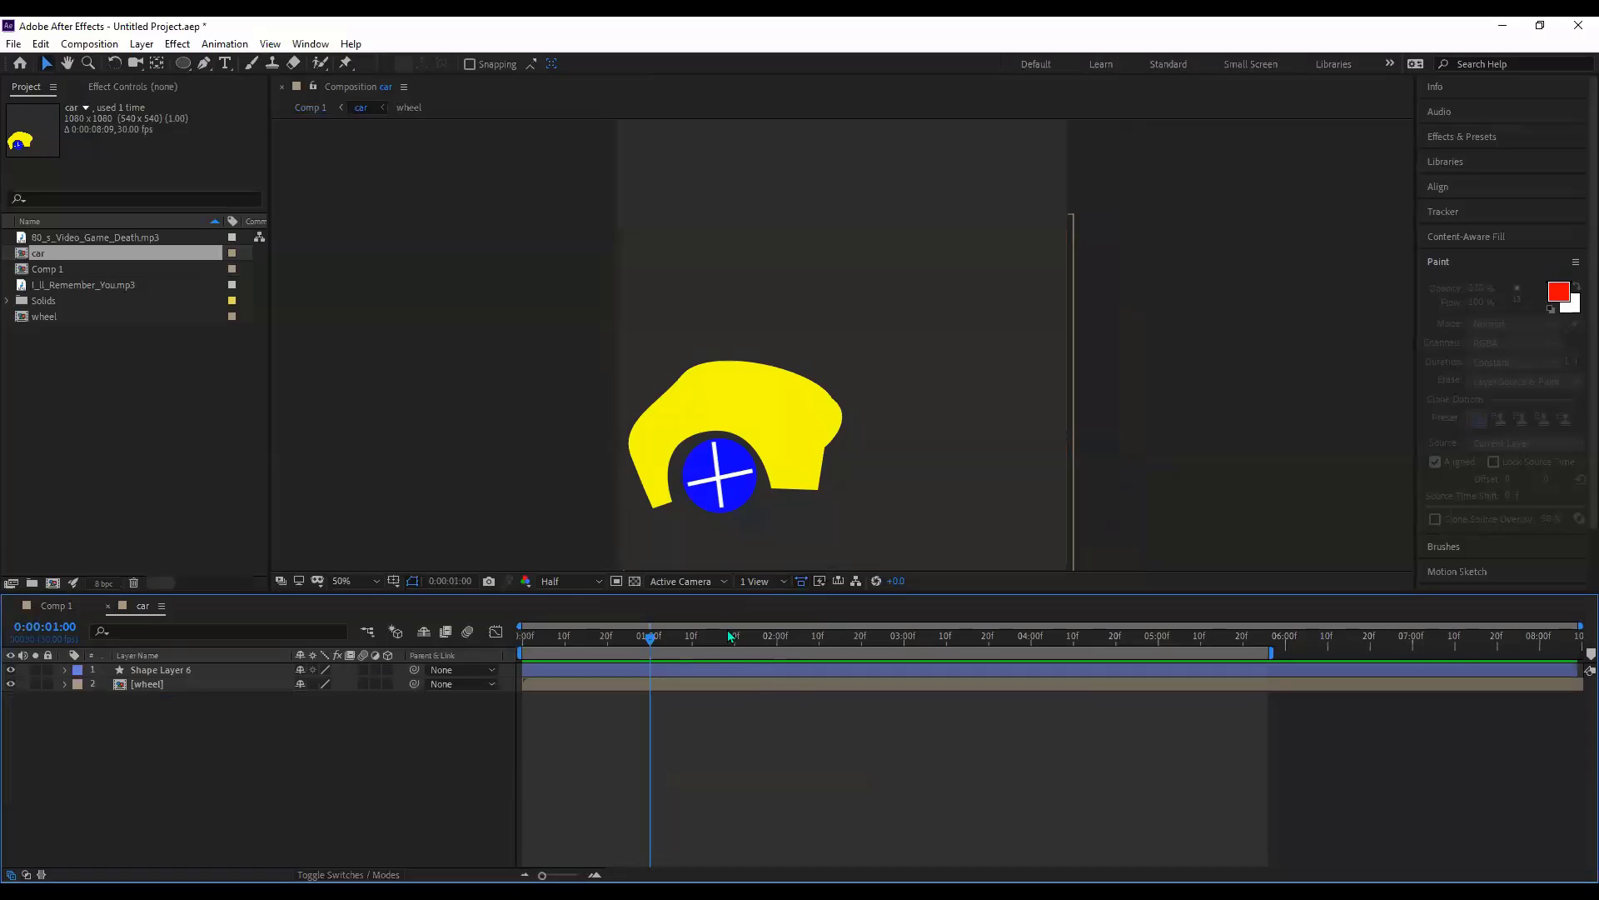
{"action": "left_click", "coordinate": [815, 479]}
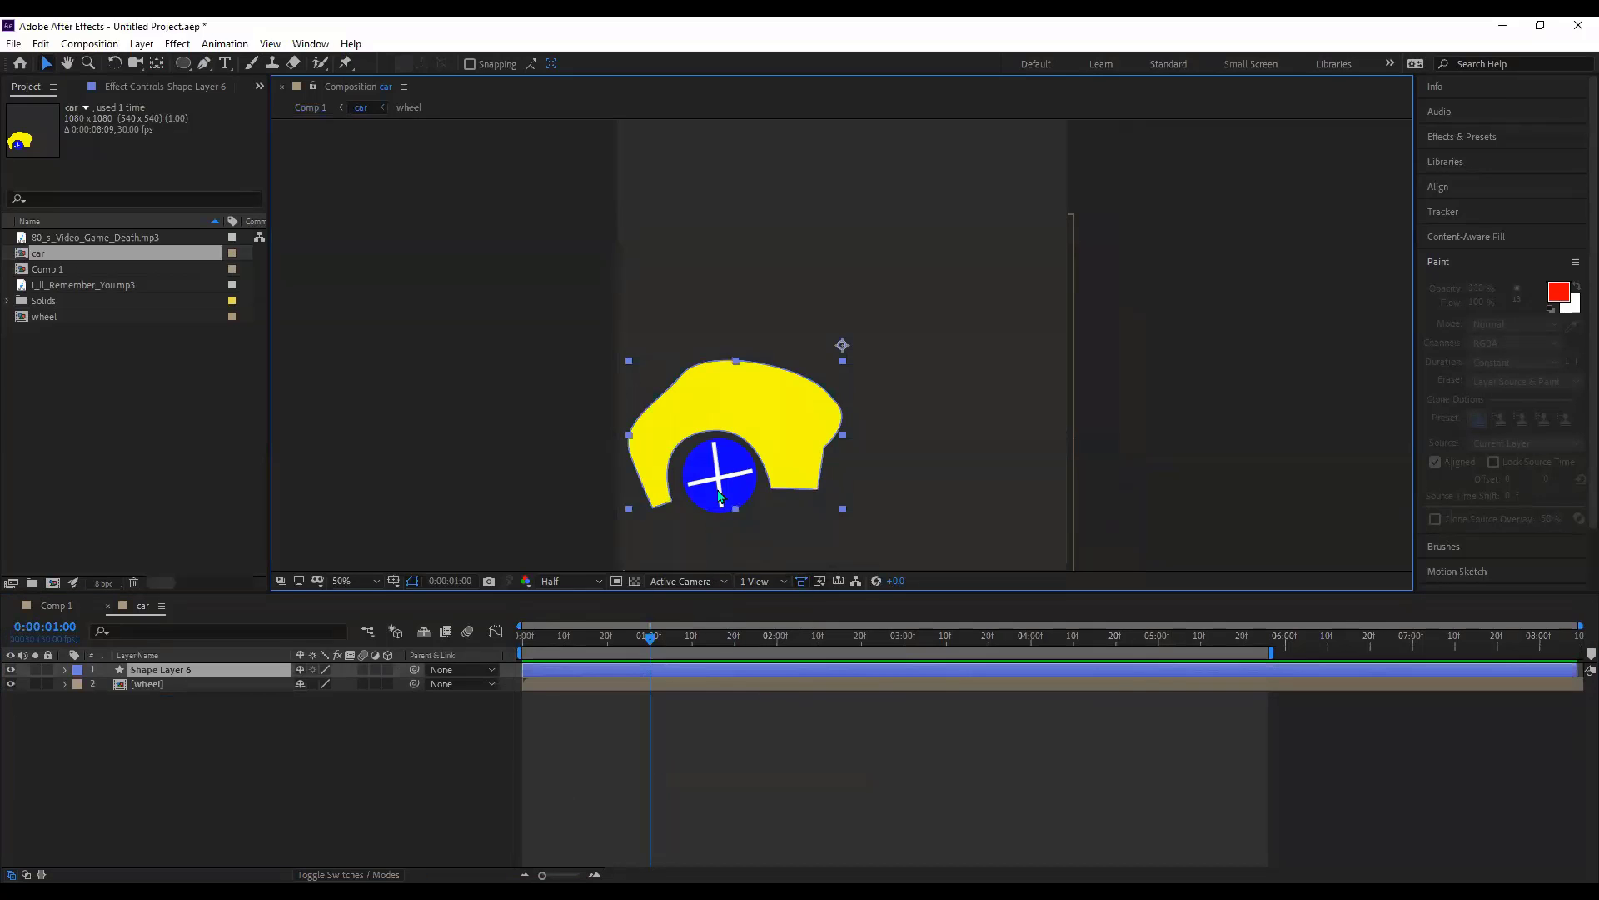
{"action": "left_click", "coordinate": [158, 685]}
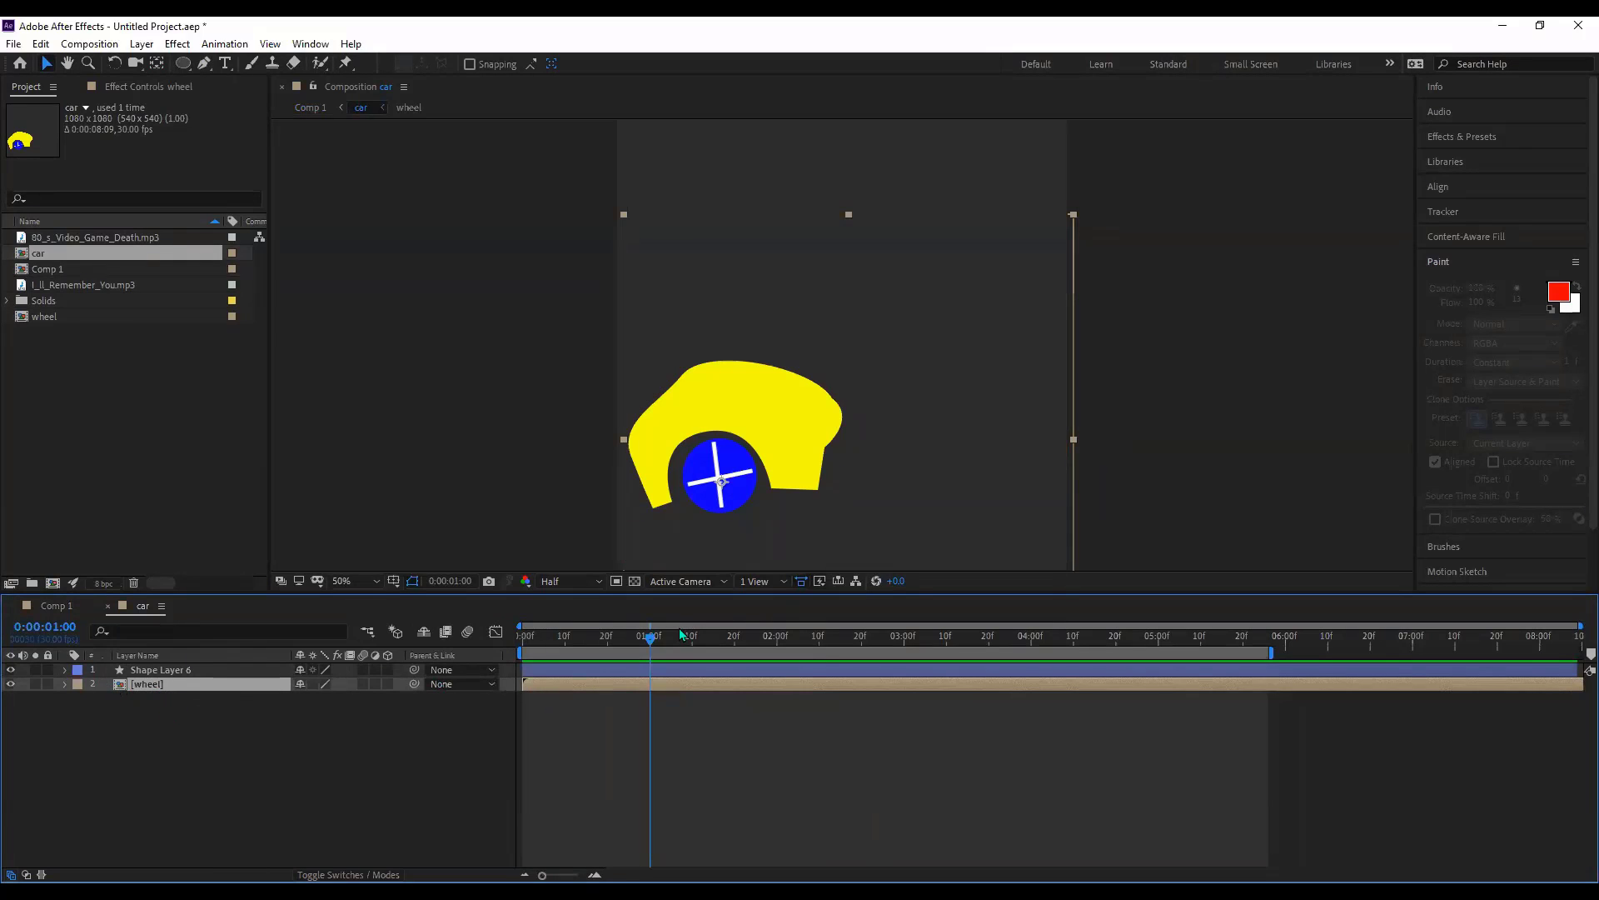
{"action": "left_click_drag", "start_coordinate": [650, 636], "coordinate": [502, 642]}
{"action": "key", "text": "r"}
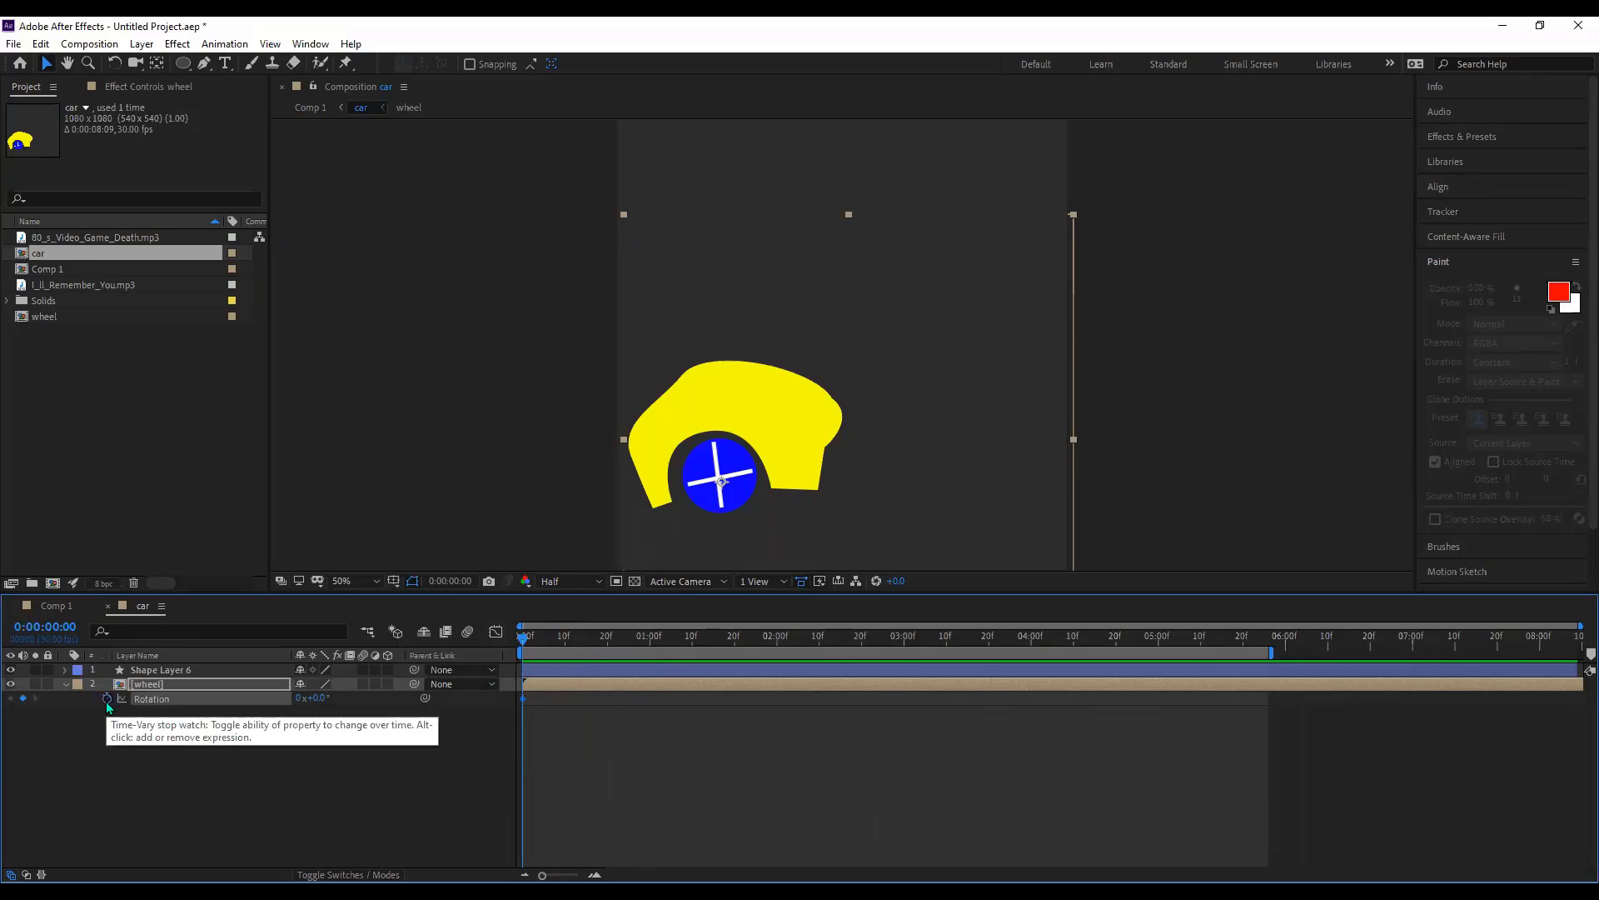
{"action": "left_click", "coordinate": [106, 699]}
{"action": "left_click_drag", "start_coordinate": [817, 643], "coordinate": [1242, 652]}
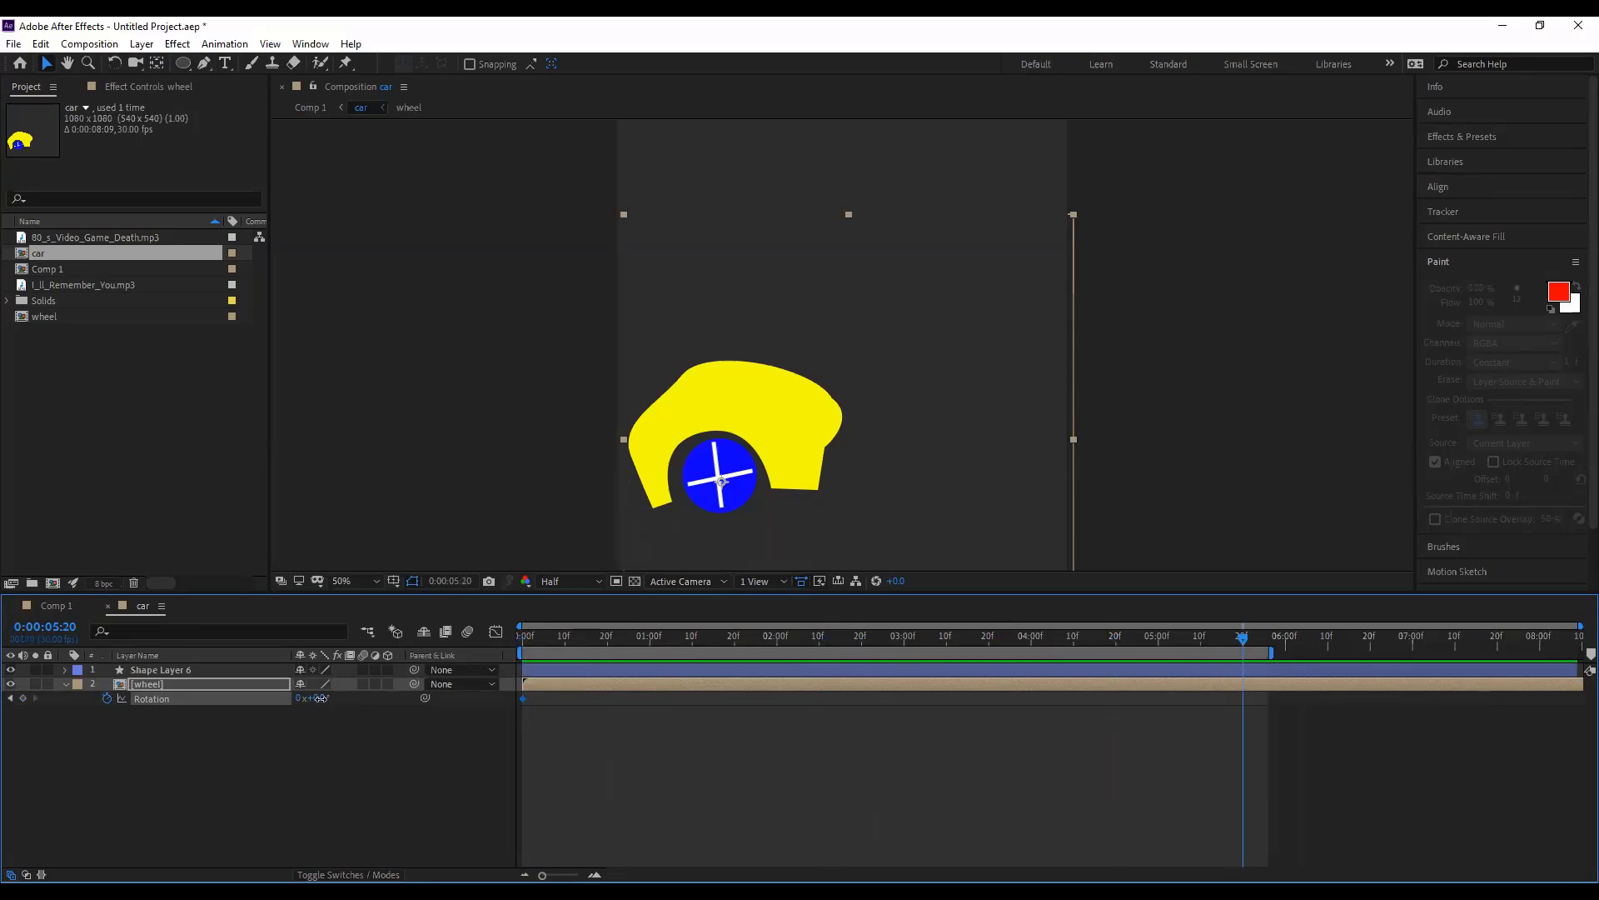
{"action": "left_click_drag", "start_coordinate": [315, 697], "coordinate": [848, 792]}
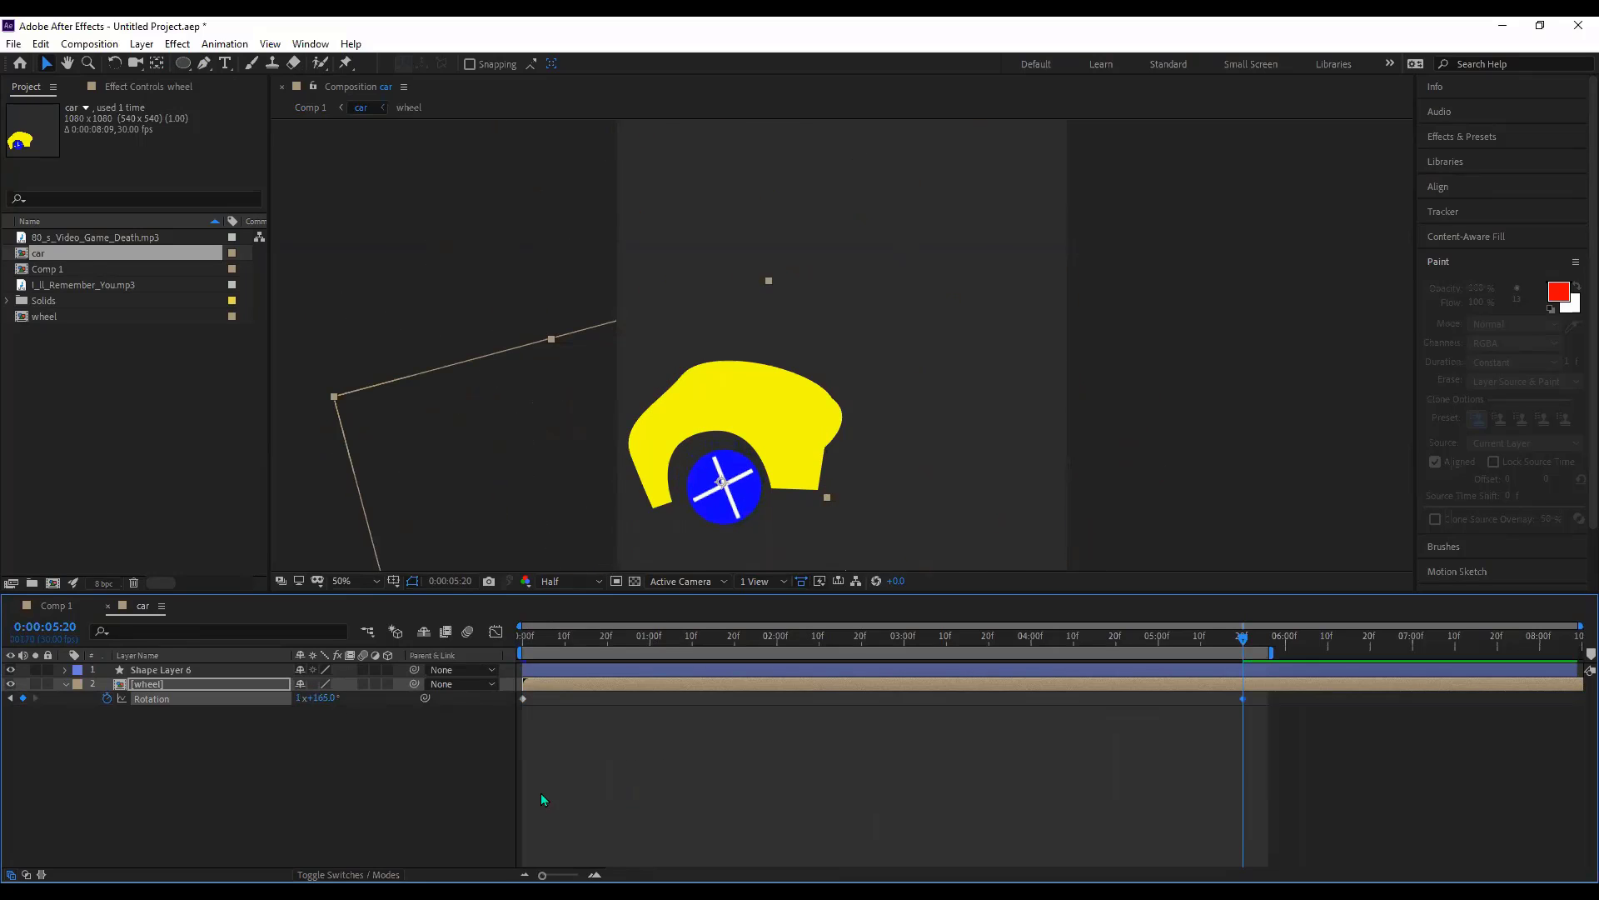
- Preview Comp 1 from the start, then scrub the playhead through 0:00:01:05 to 0:00:02:11
{"action": "left_click", "coordinate": [53, 606]}
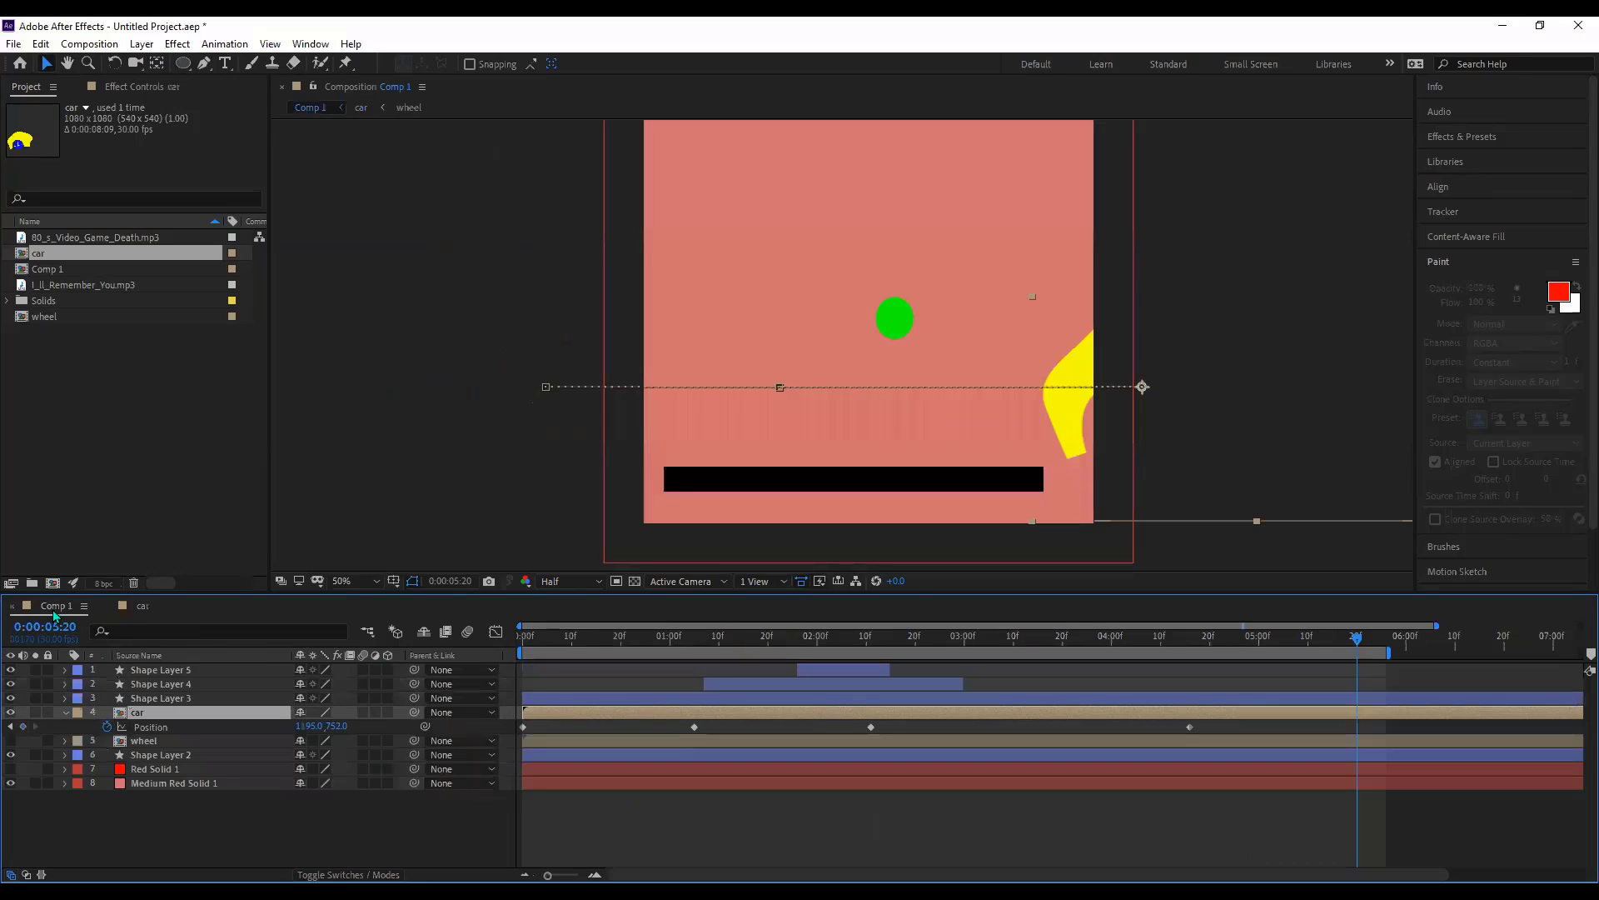
{"action": "key", "text": "Home"}
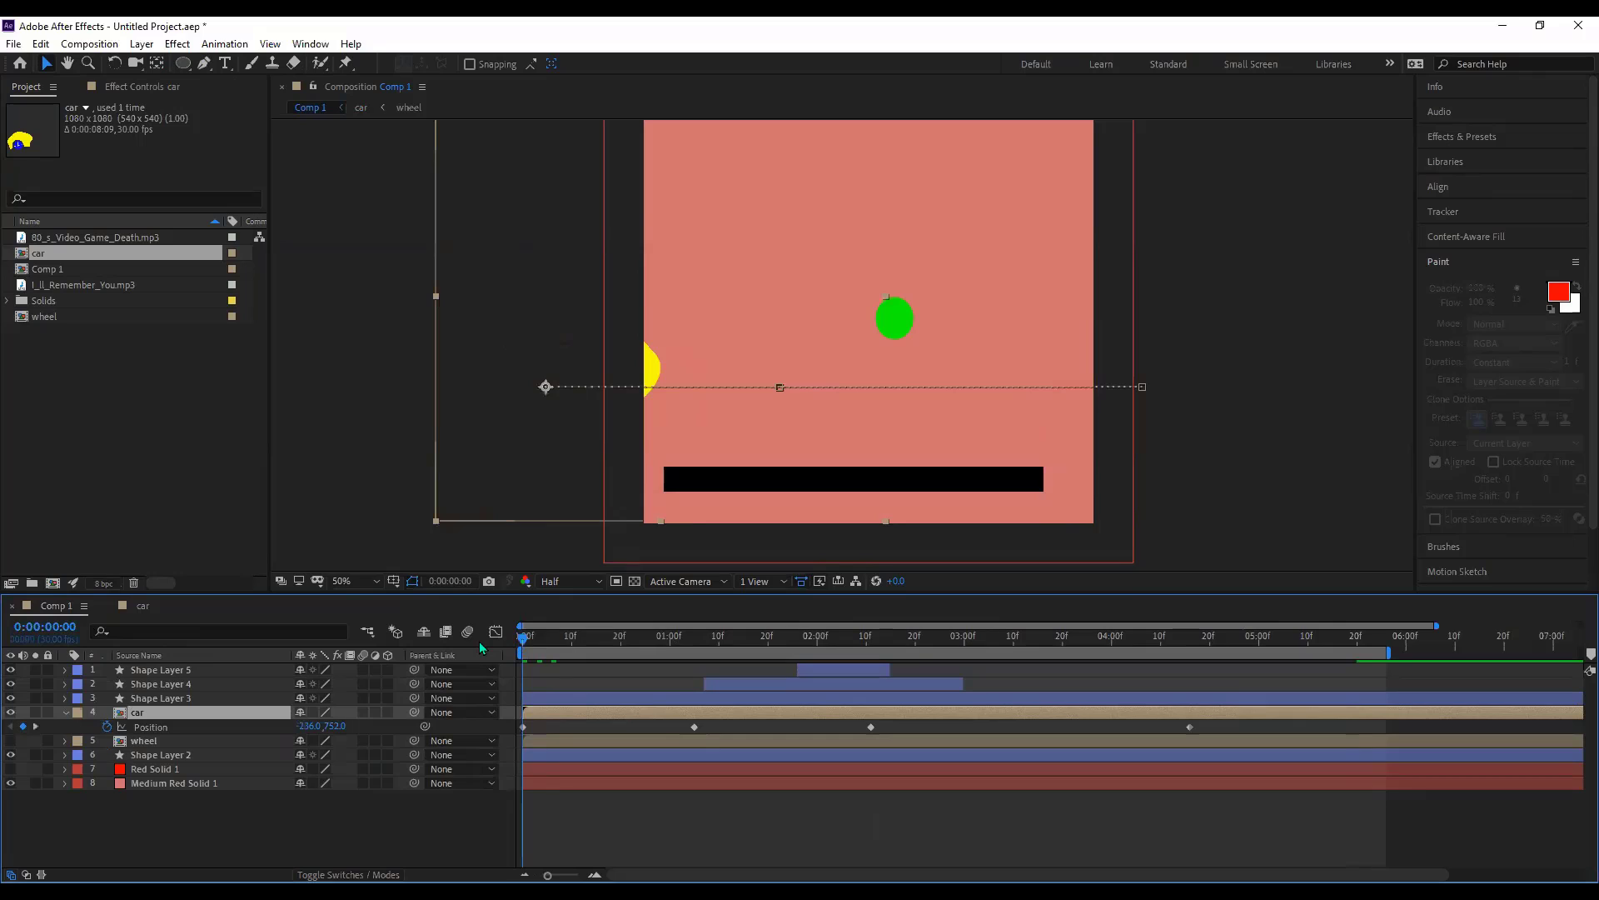
{"action": "key", "text": "space"}
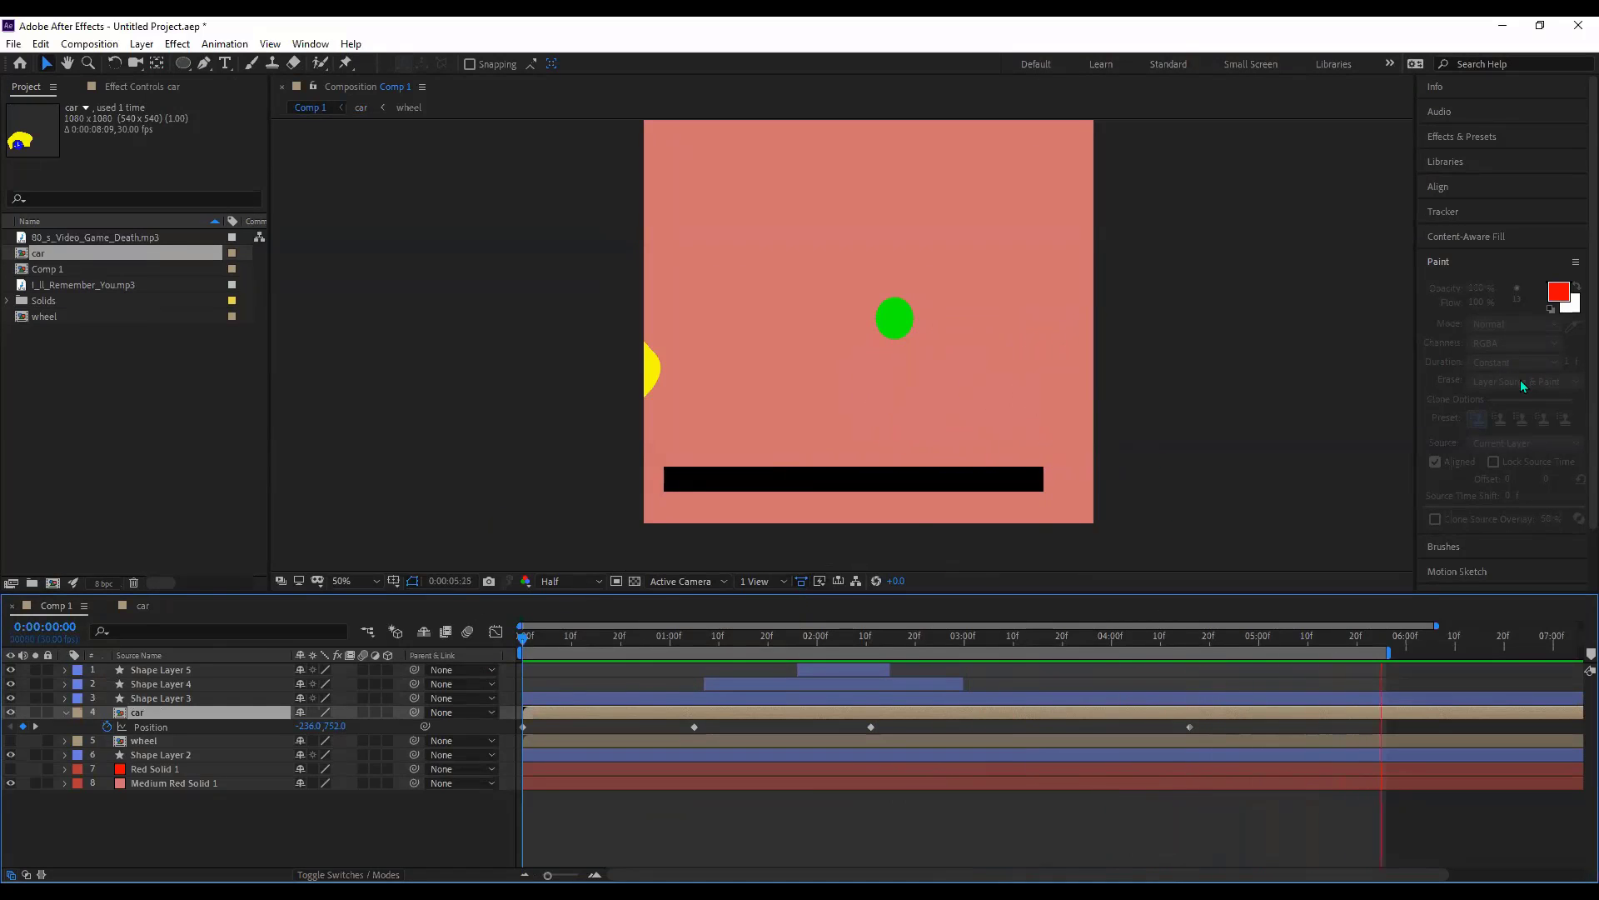
{"action": "key", "text": "space"}
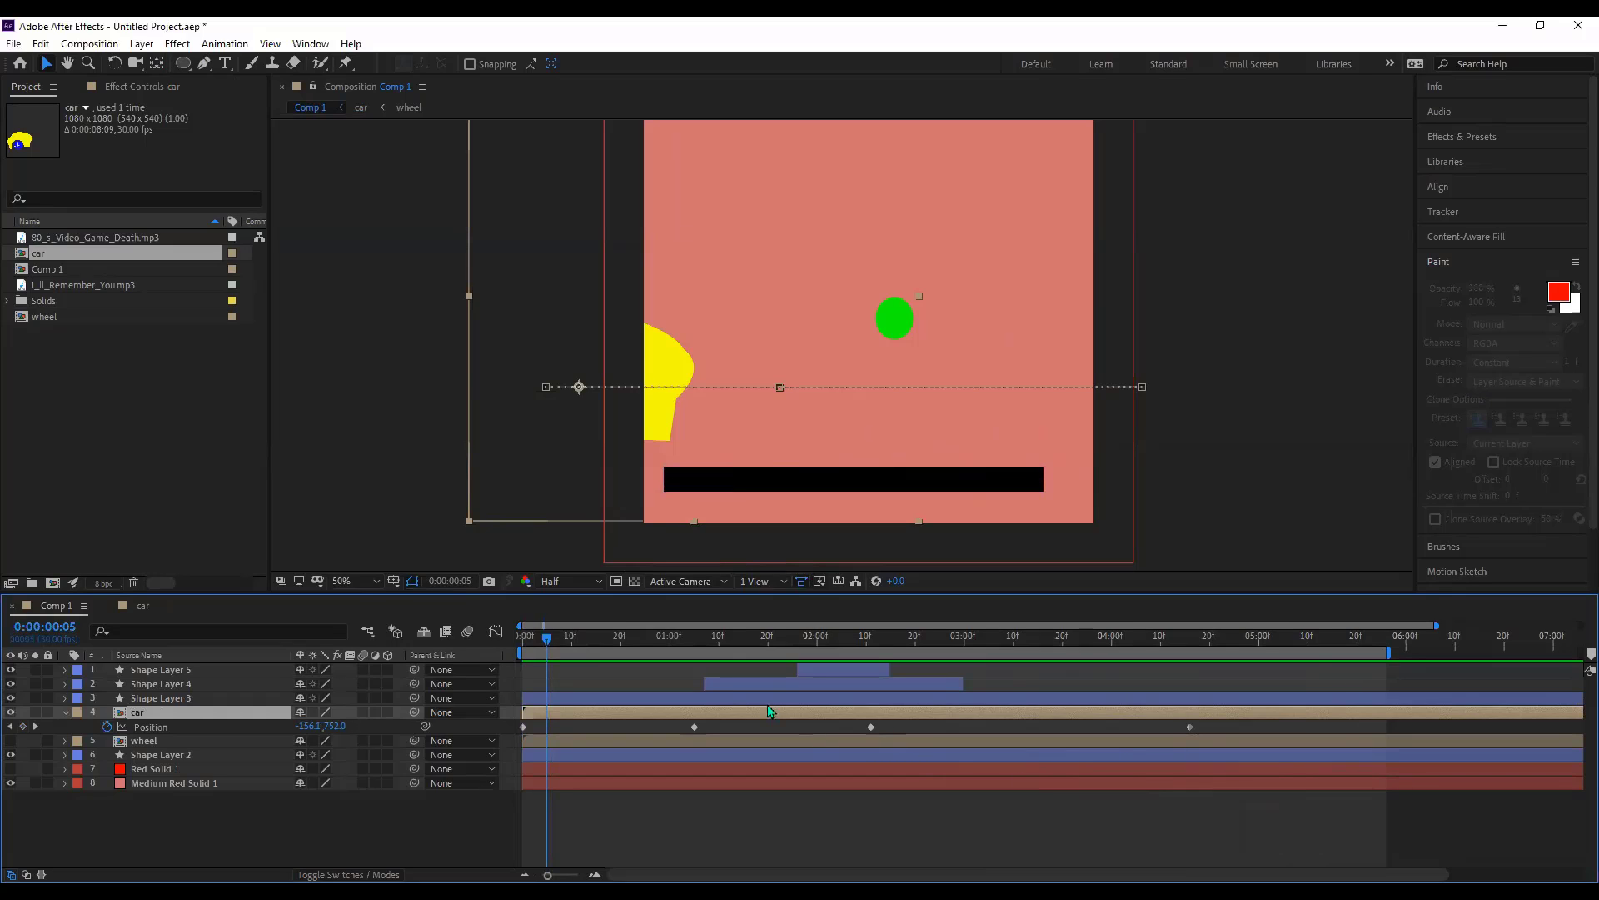
{"action": "left_click_drag", "start_coordinate": [688, 637], "coordinate": [693, 647]}
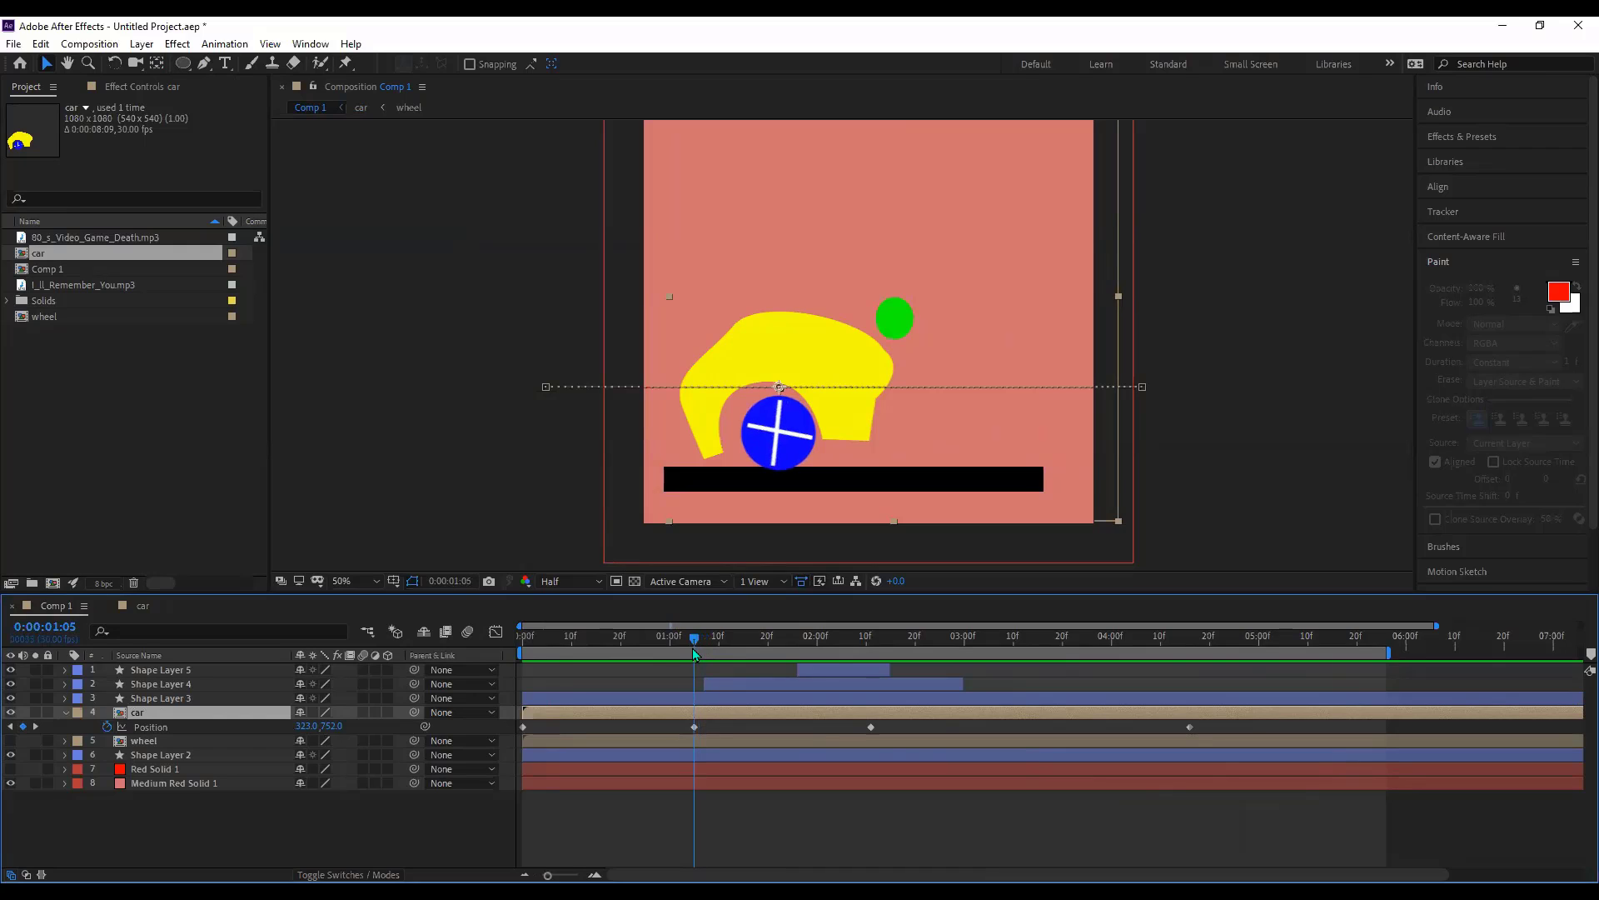
{"action": "left_click", "coordinate": [57, 631]}
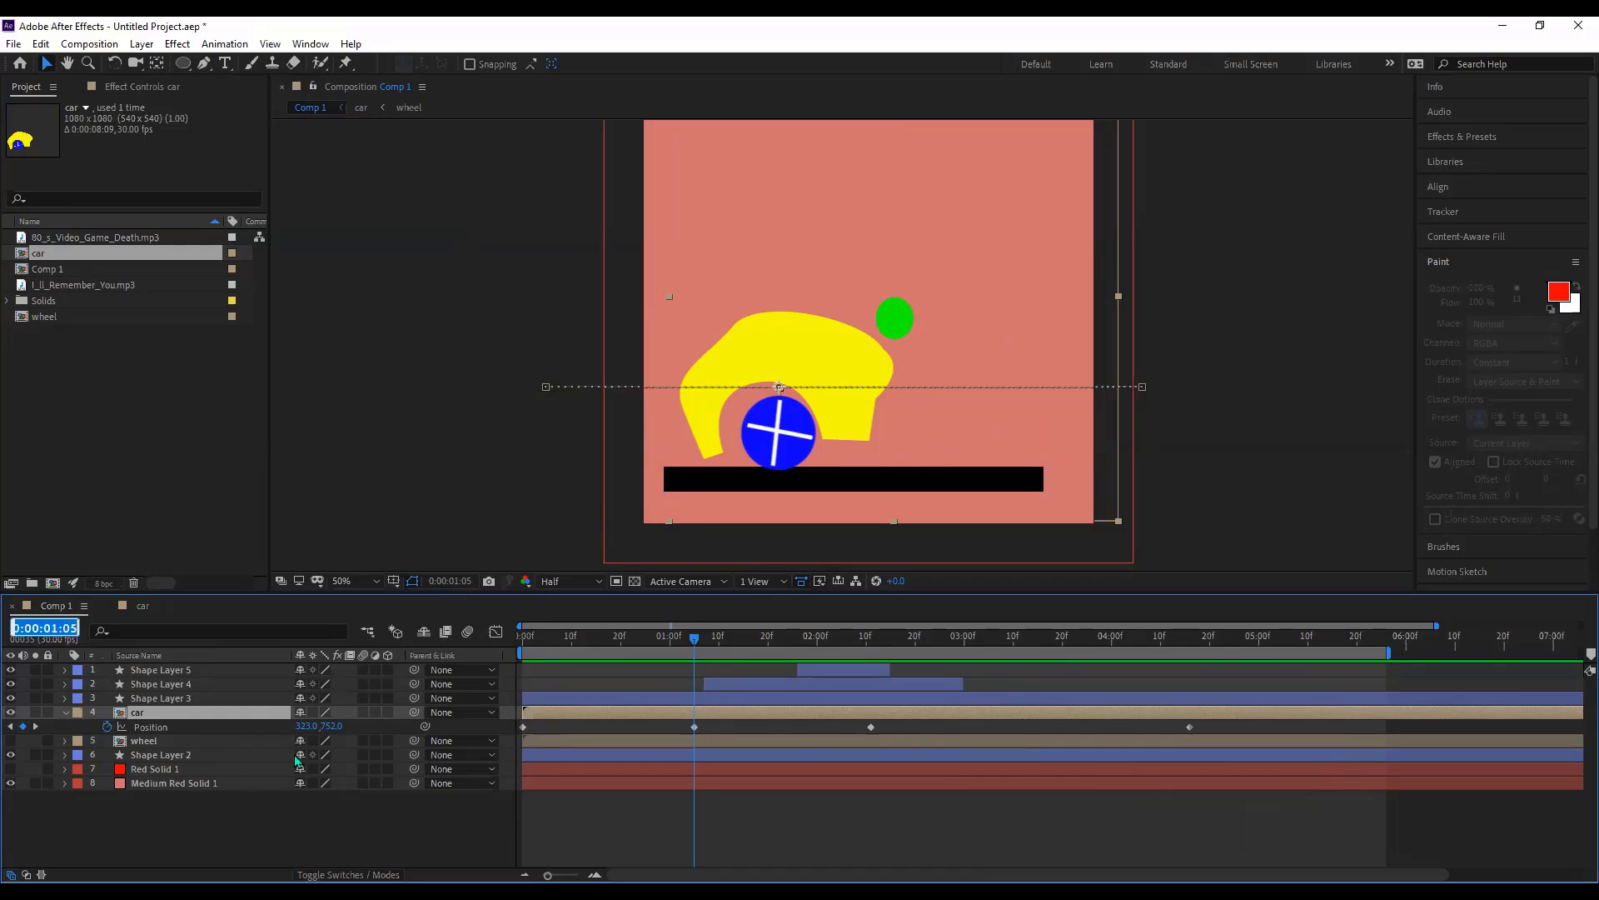
{"action": "left_click_drag", "start_coordinate": [863, 643], "coordinate": [868, 641]}
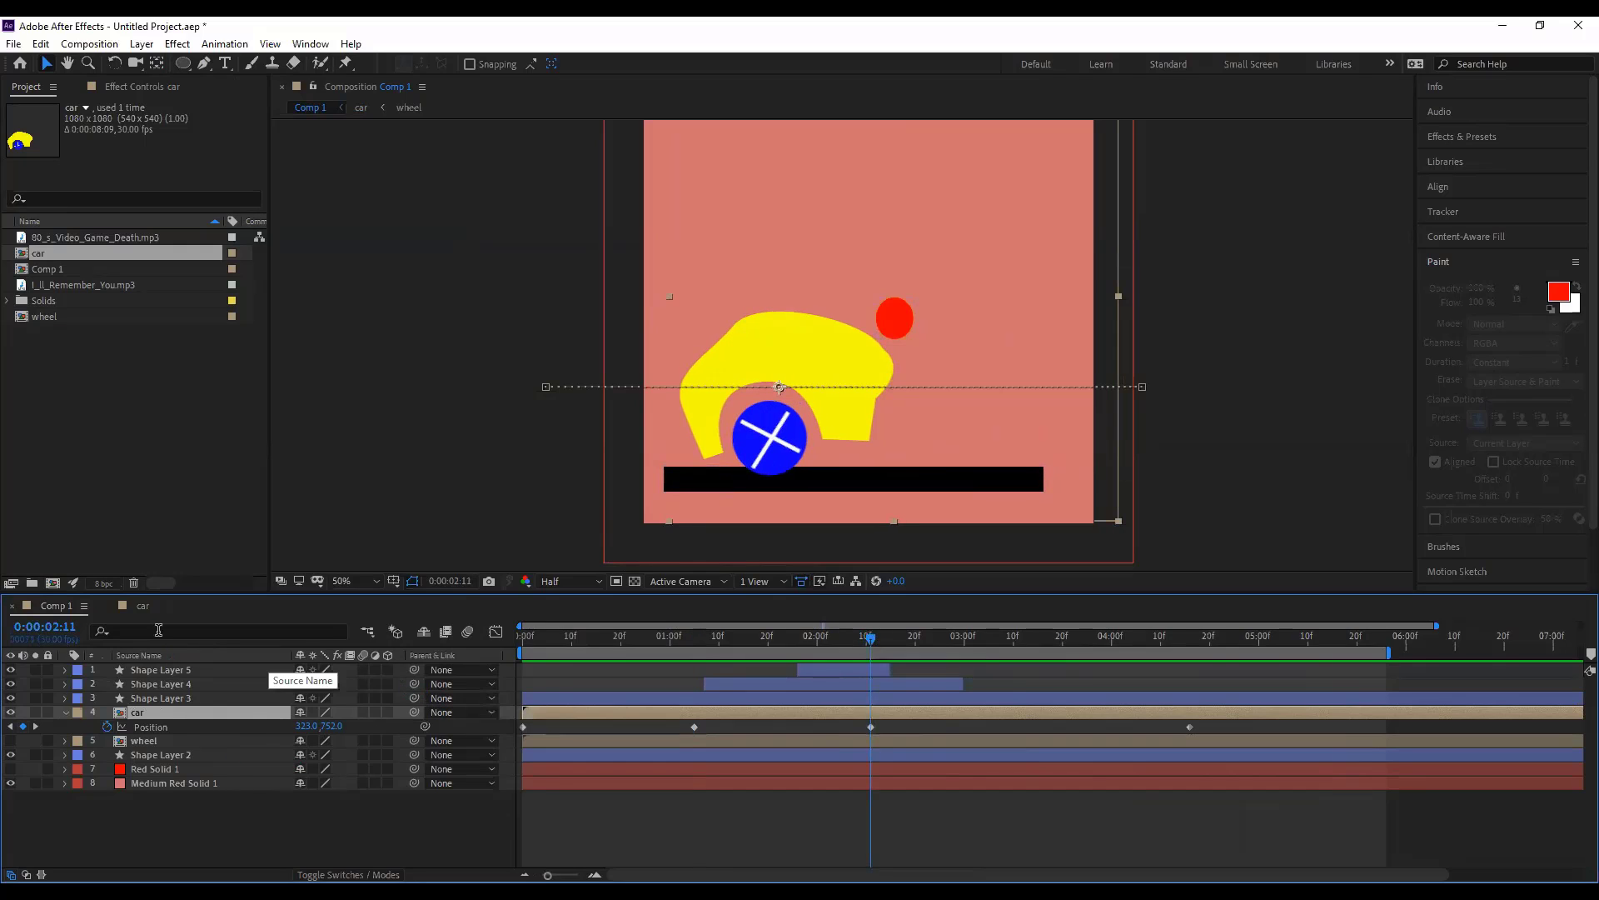
- In the car comp, set the wheel's Rotation to 0 at the current time
{"action": "left_click", "coordinate": [143, 607]}
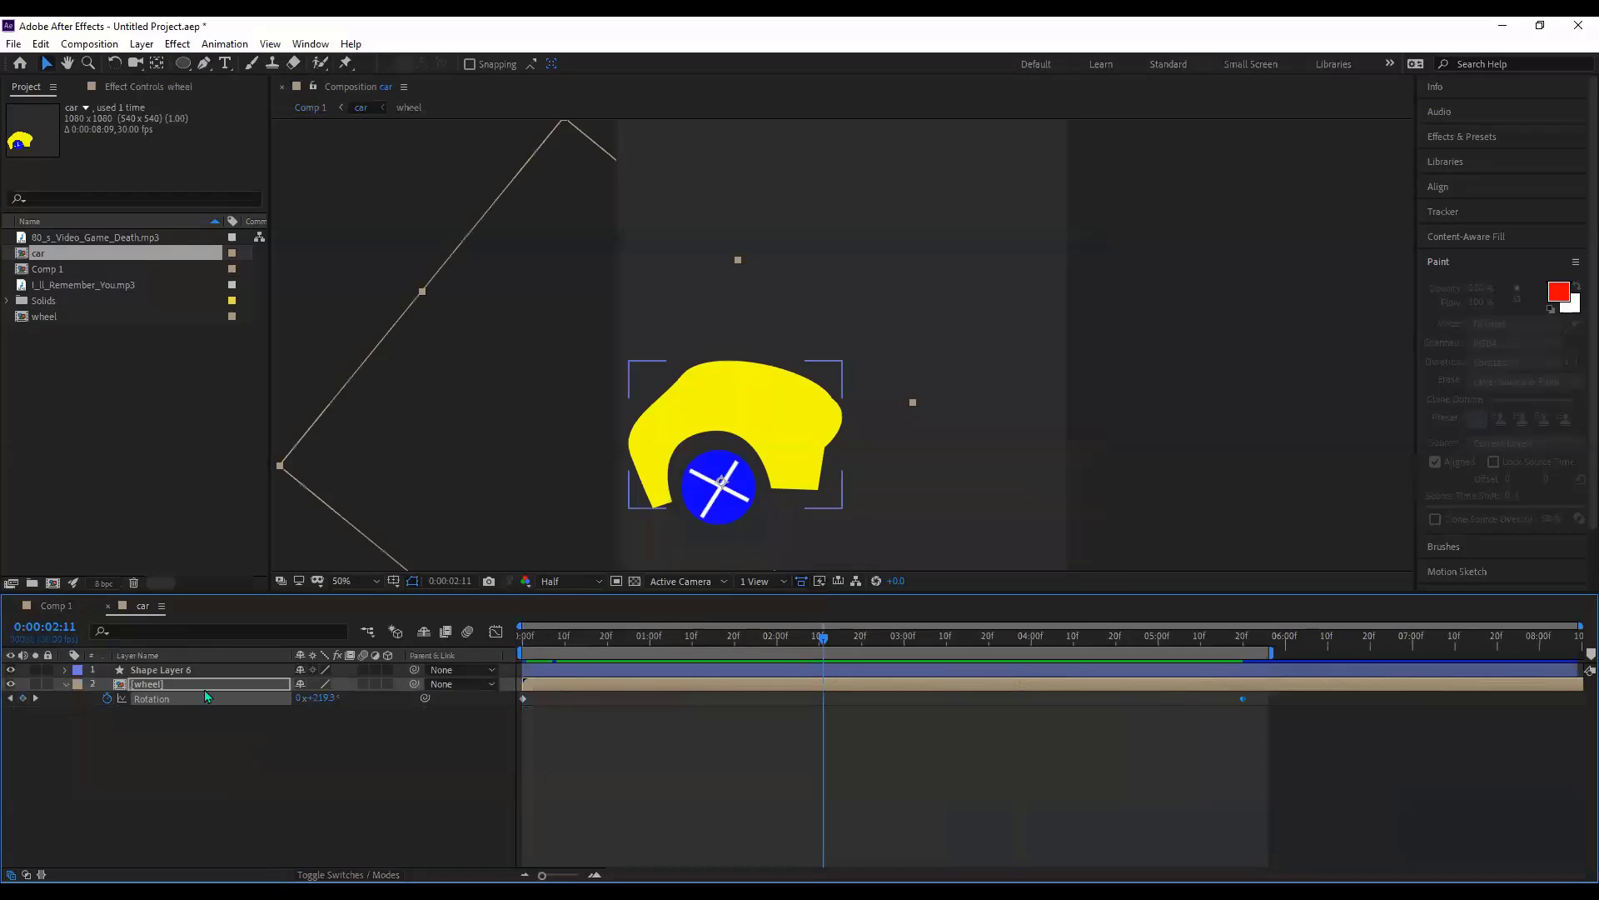
{"action": "left_click", "coordinate": [57, 628]}
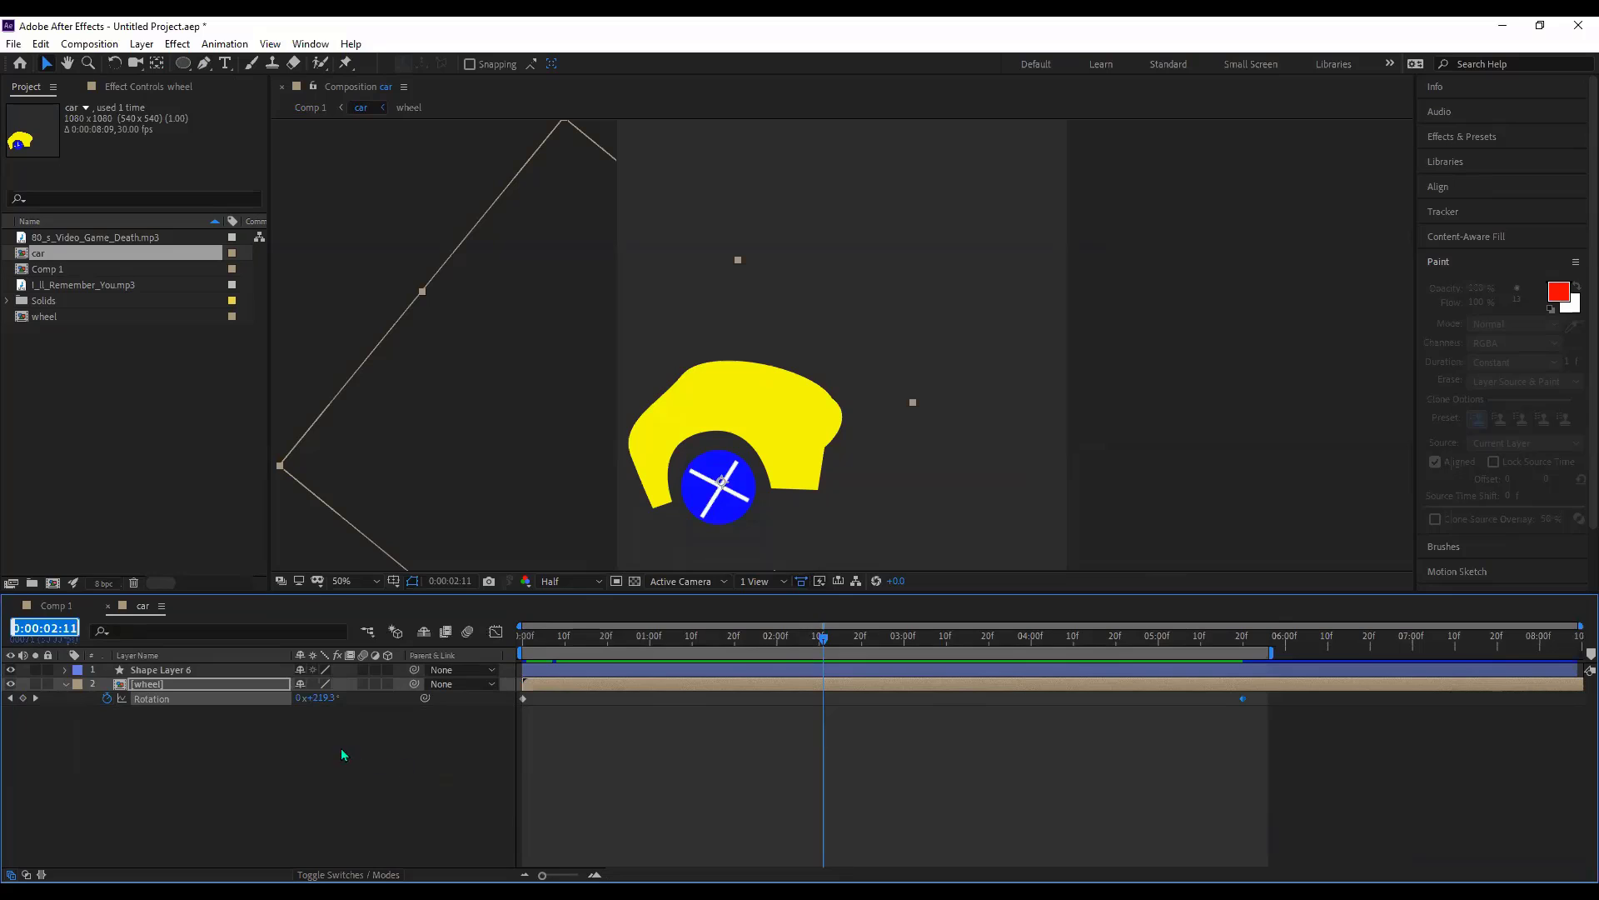
{"action": "left_click", "coordinate": [319, 699]}
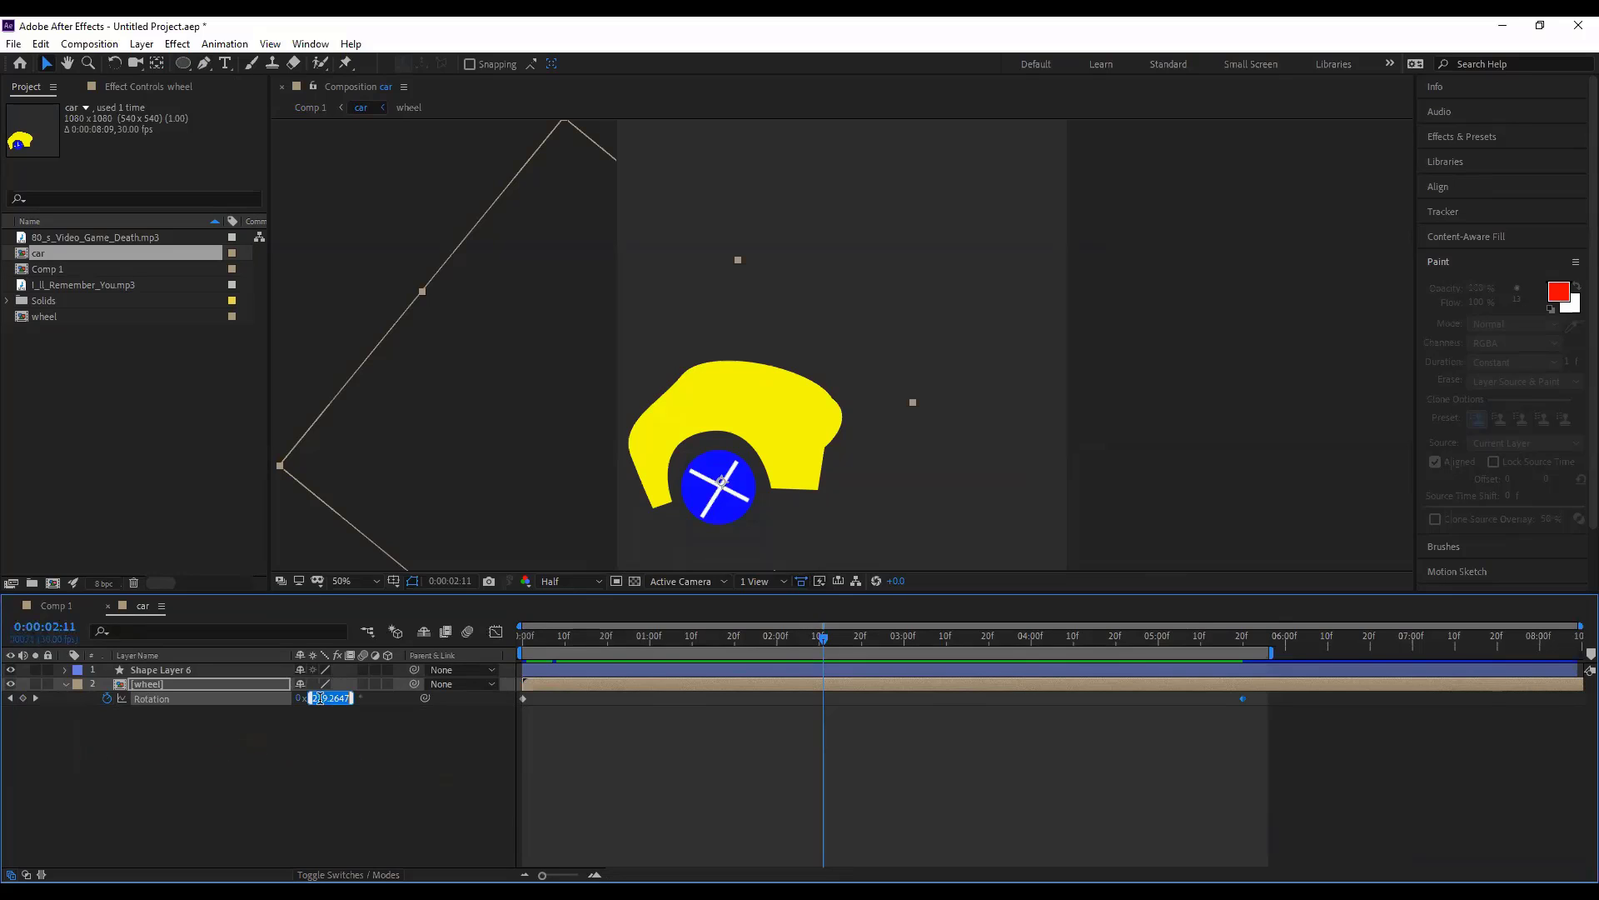
{"action": "type", "text": "0"}
{"action": "key", "text": "Return"}
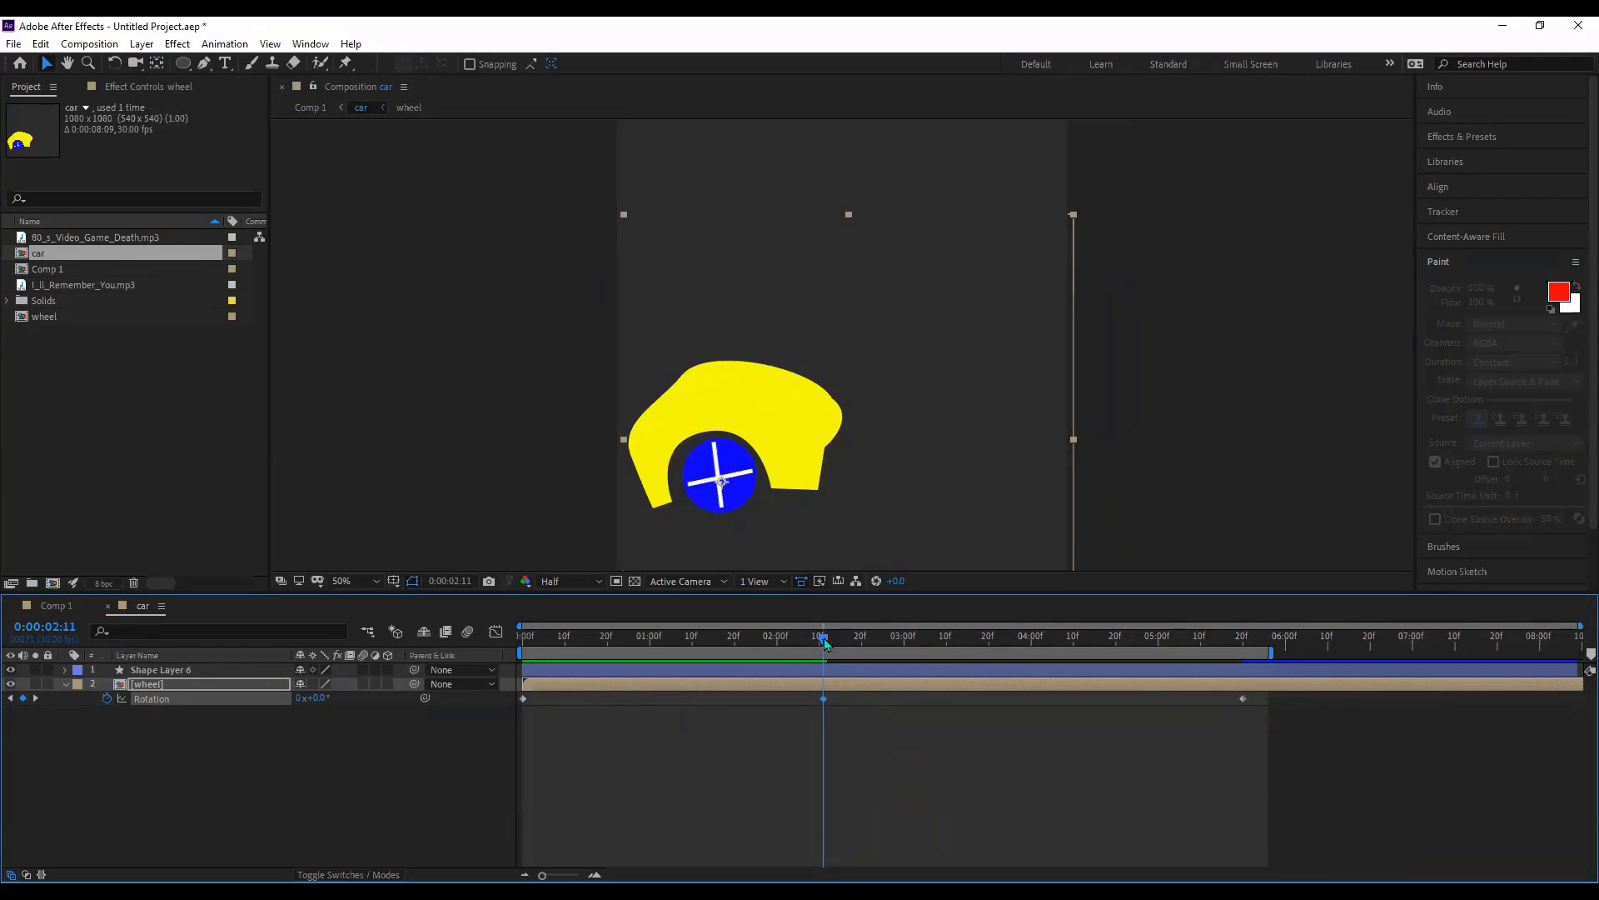
- Step through the Rotation keyframes, go to 0:00:01:05 and delete the later ones
{"action": "left_click_drag", "start_coordinate": [826, 642], "coordinate": [528, 644]}
{"action": "left_click", "coordinate": [563, 658]}
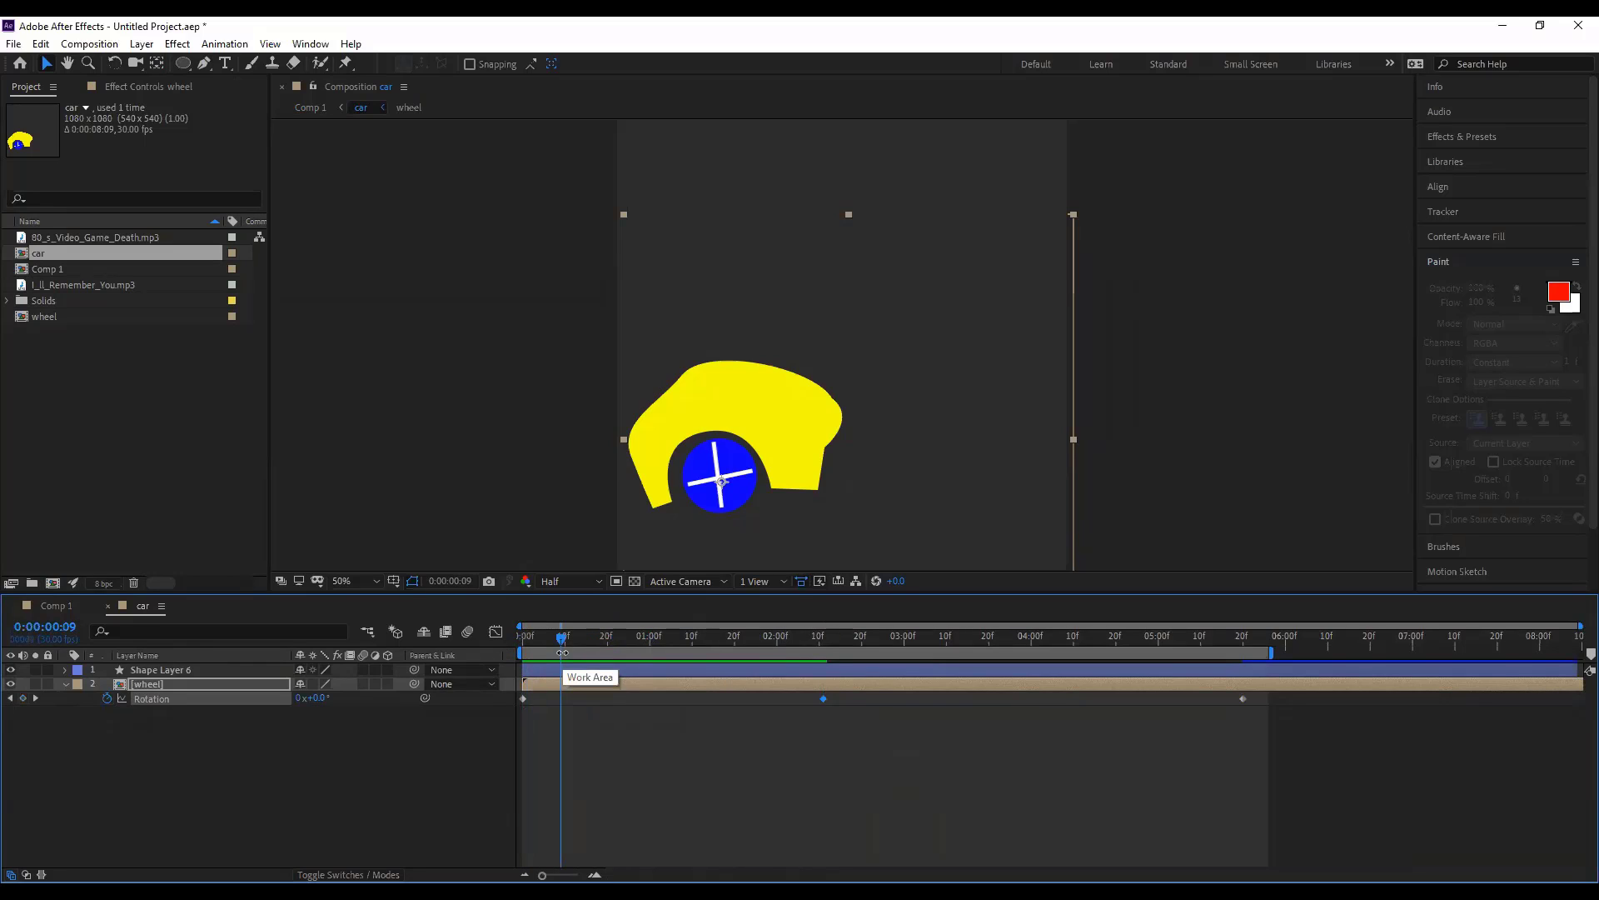
{"action": "key", "text": "k"}
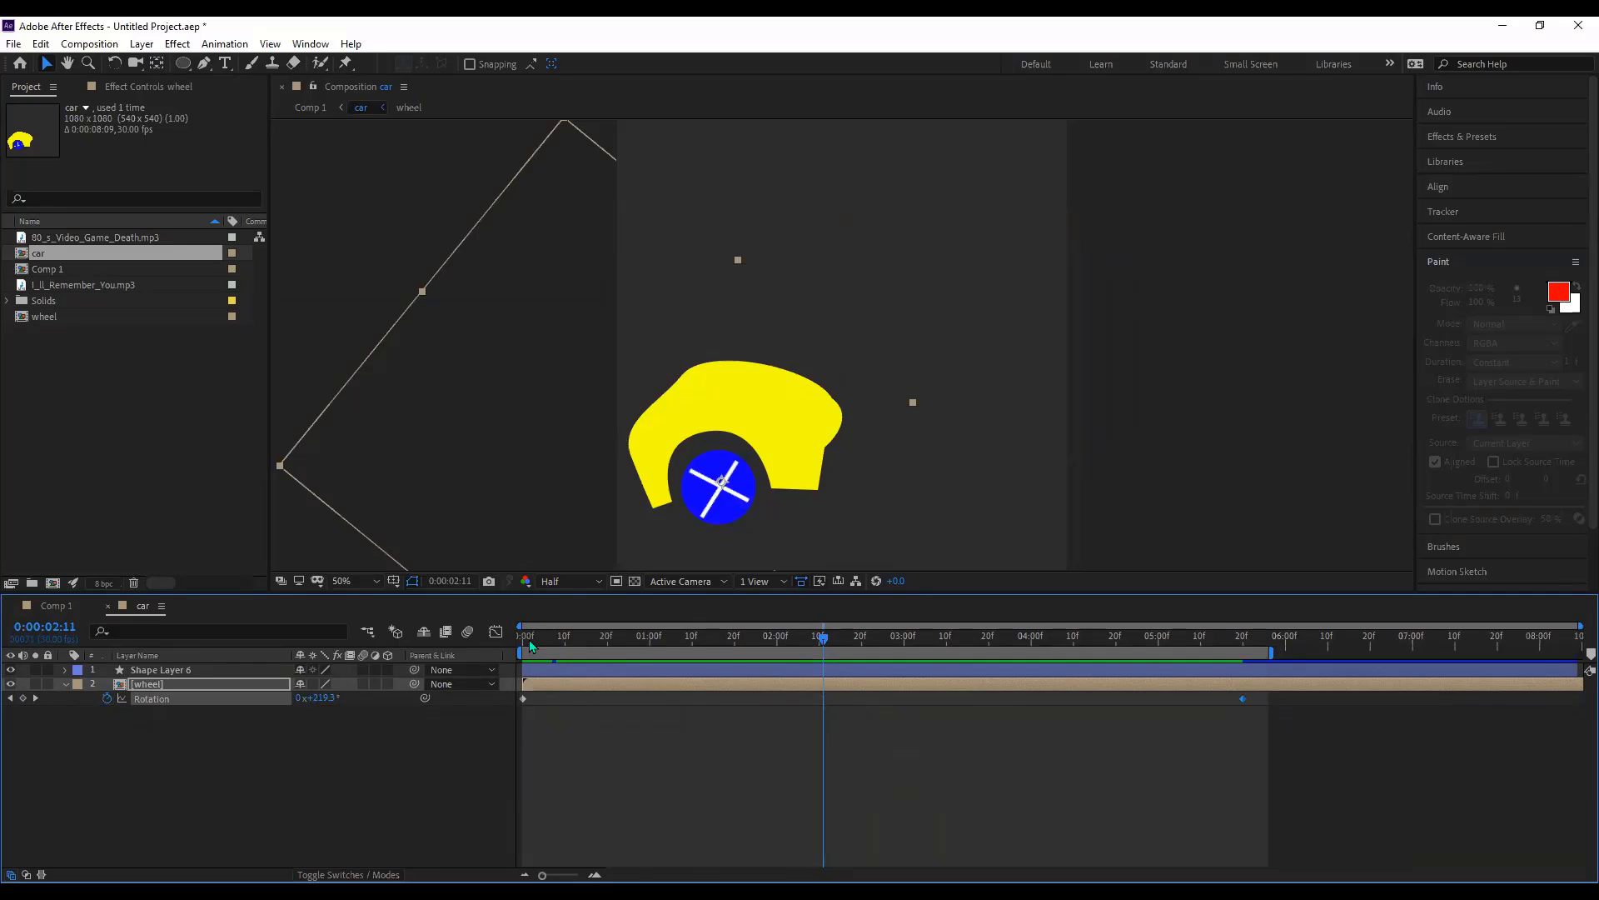
{"action": "left_click_drag", "start_coordinate": [528, 638], "coordinate": [768, 719]}
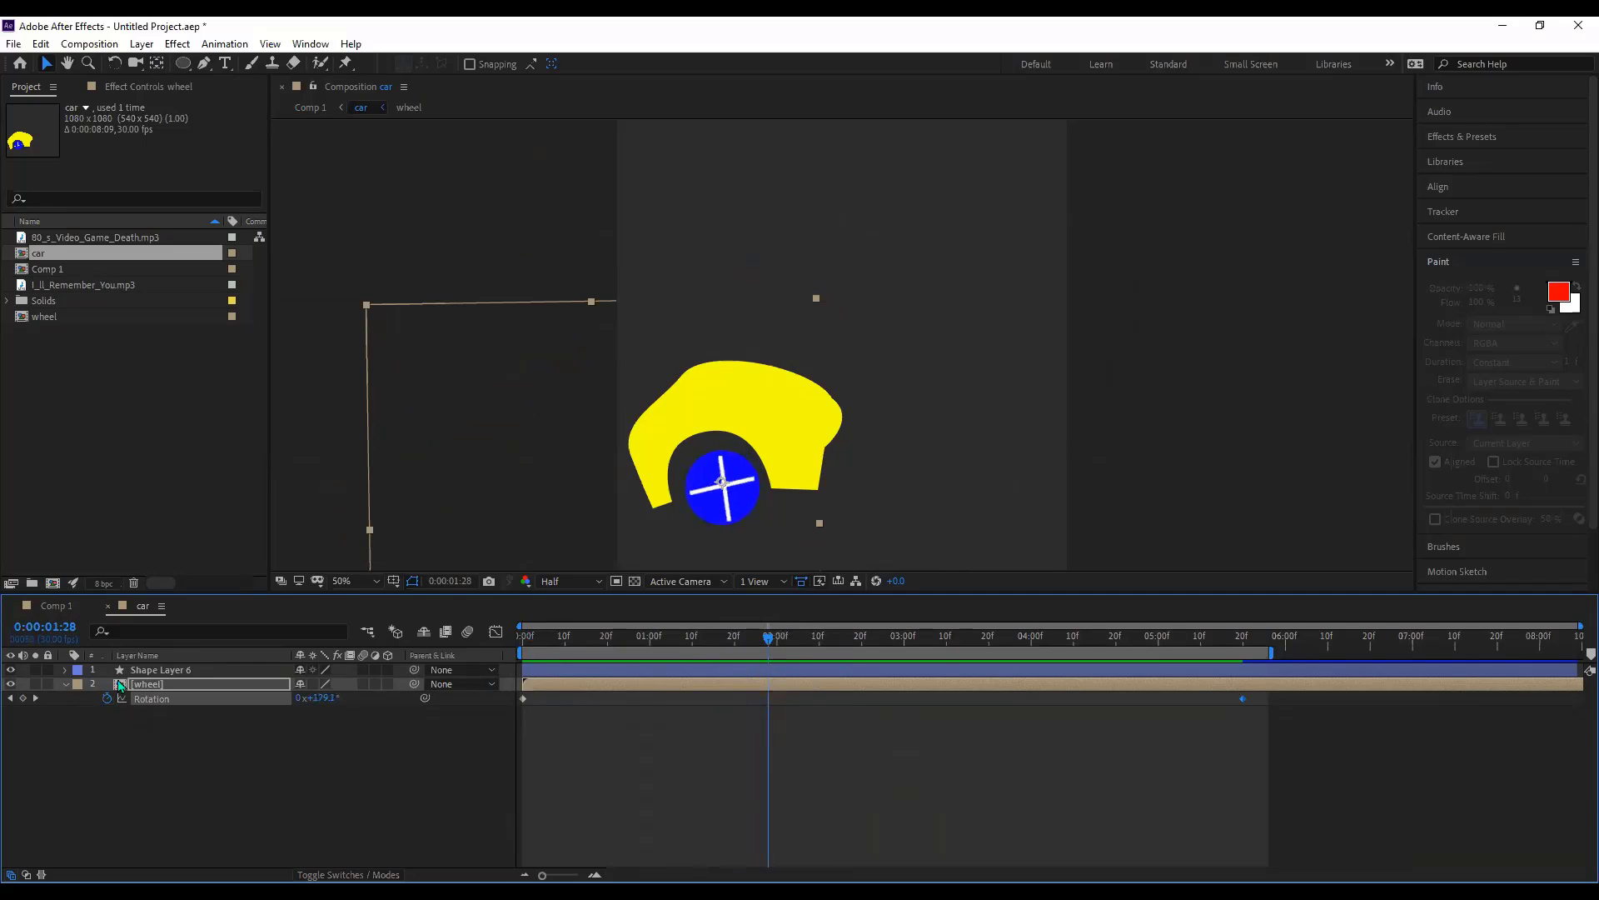
{"action": "left_click", "coordinate": [61, 630]}
{"action": "type", "text": "0:00:01:05"}
{"action": "key", "text": "Return"}
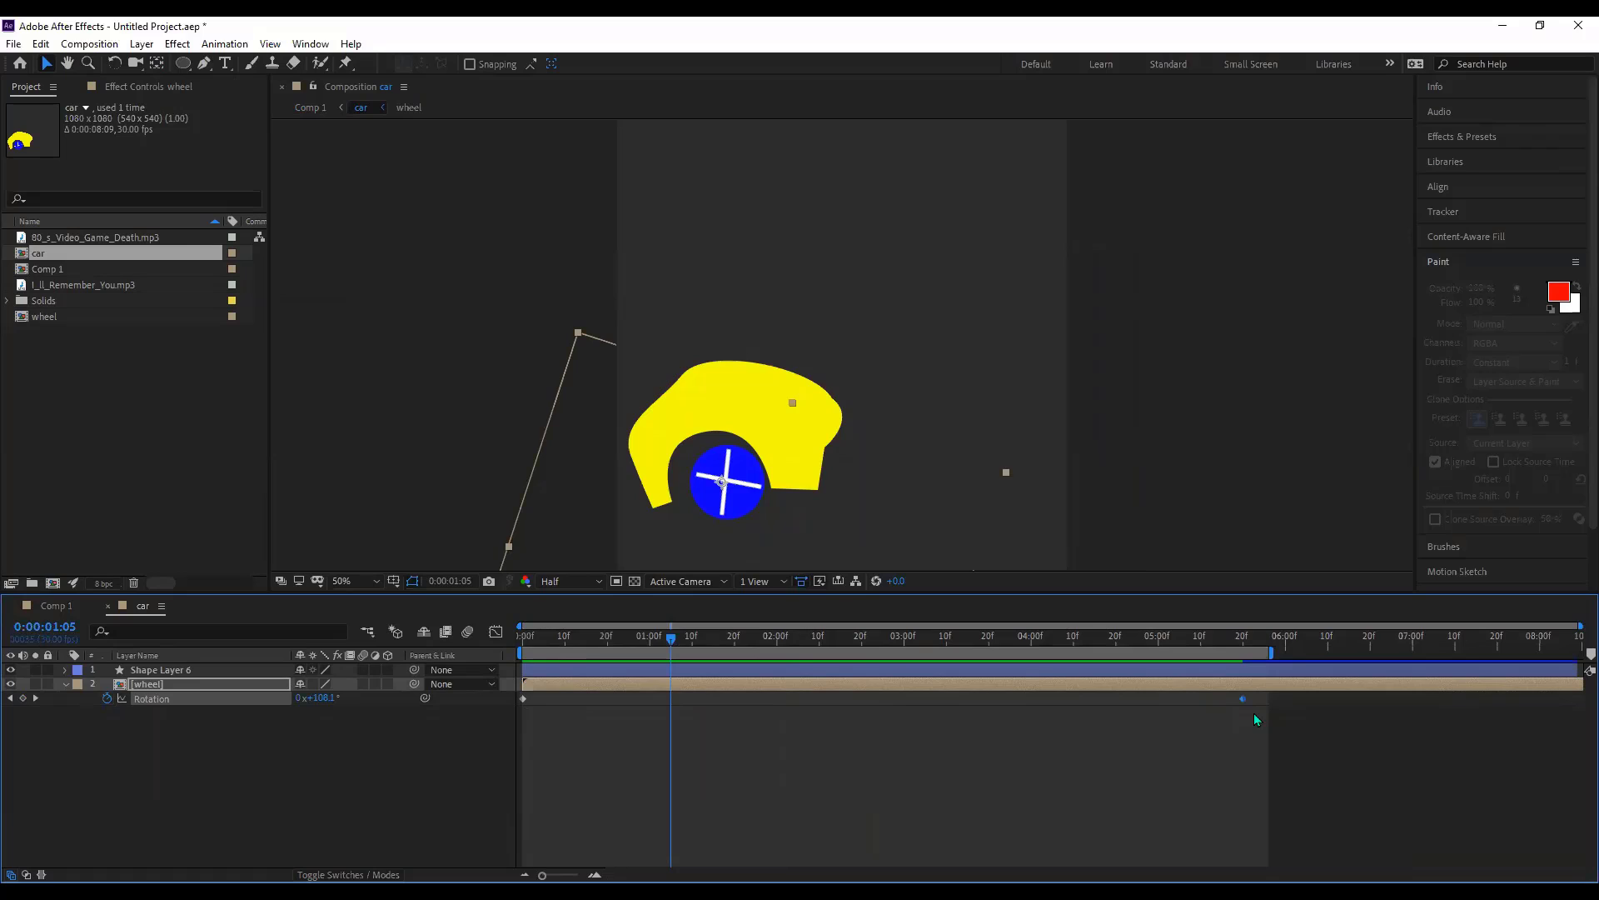
{"action": "key", "text": "Delete"}
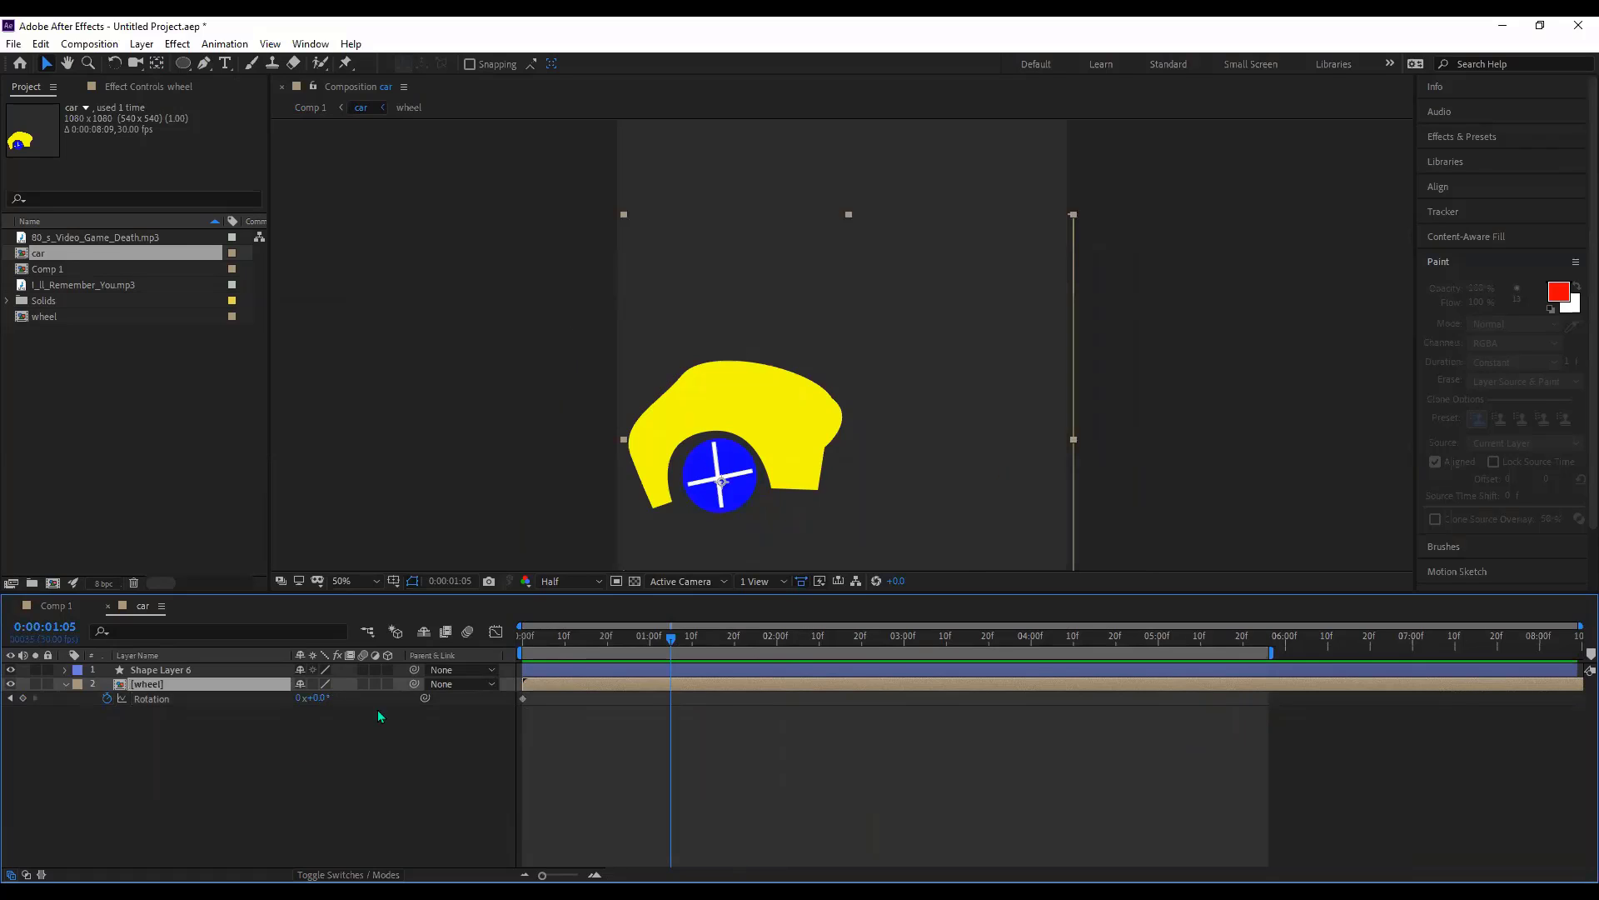
- Key the wheel's Rotation at 26°, scrub it up to 302°, and shift that keyframe to 0:00:01:05
{"action": "left_click", "coordinate": [328, 701]}
{"action": "type", "text": "26"}
{"action": "key", "text": "Return"}
{"action": "left_click_drag", "start_coordinate": [346, 701], "coordinate": [614, 747]}
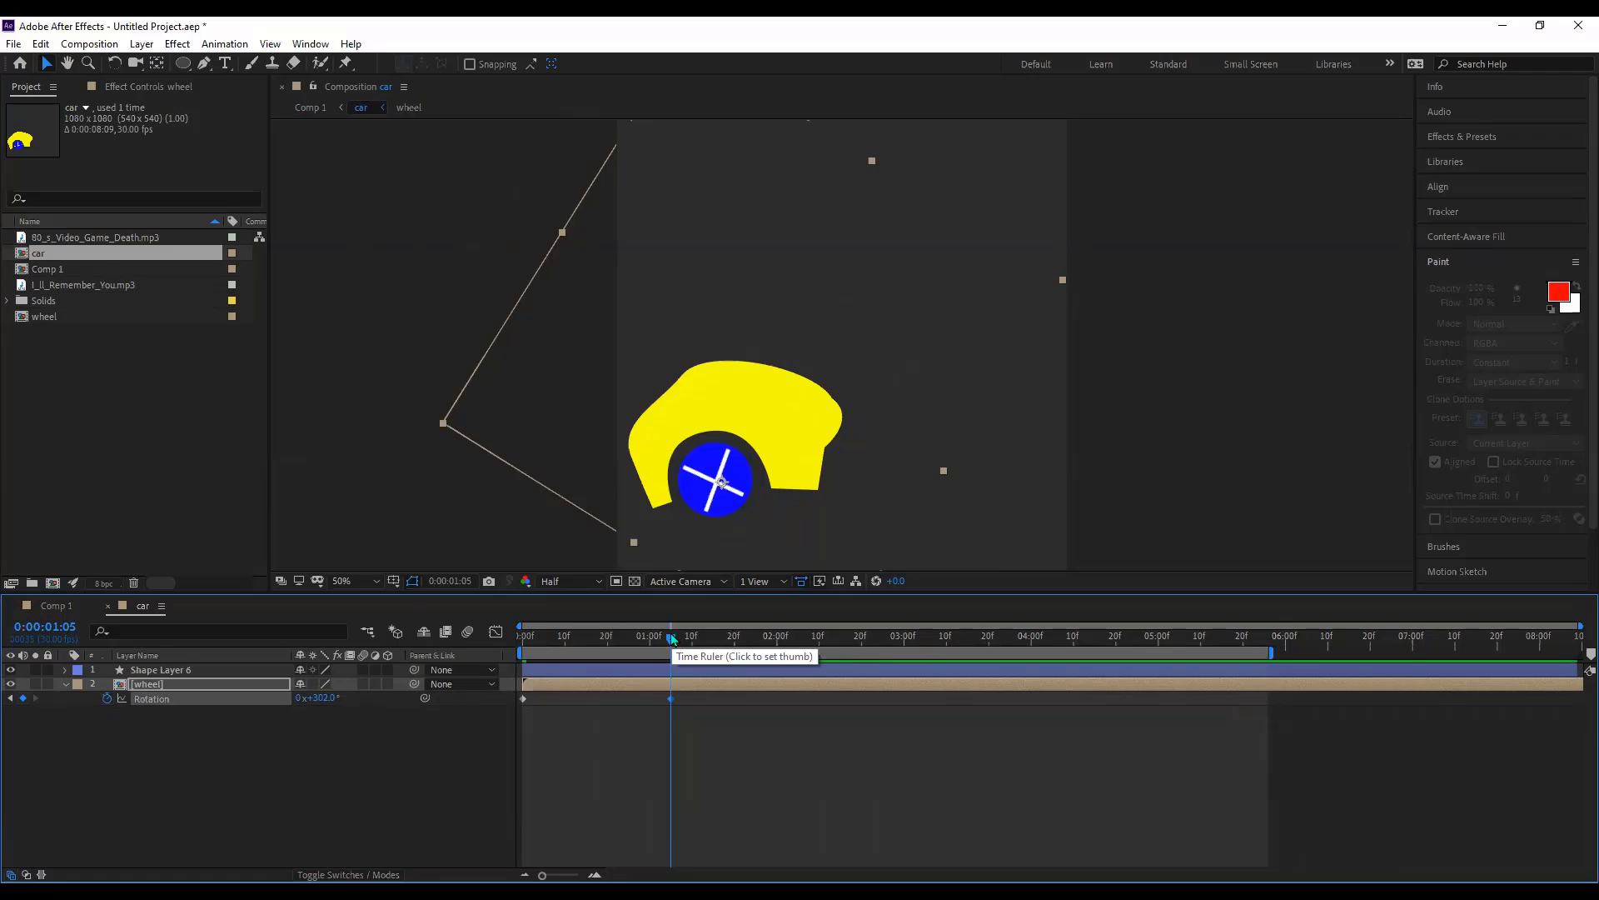
{"action": "left_click_drag", "start_coordinate": [673, 642], "coordinate": [822, 669]}
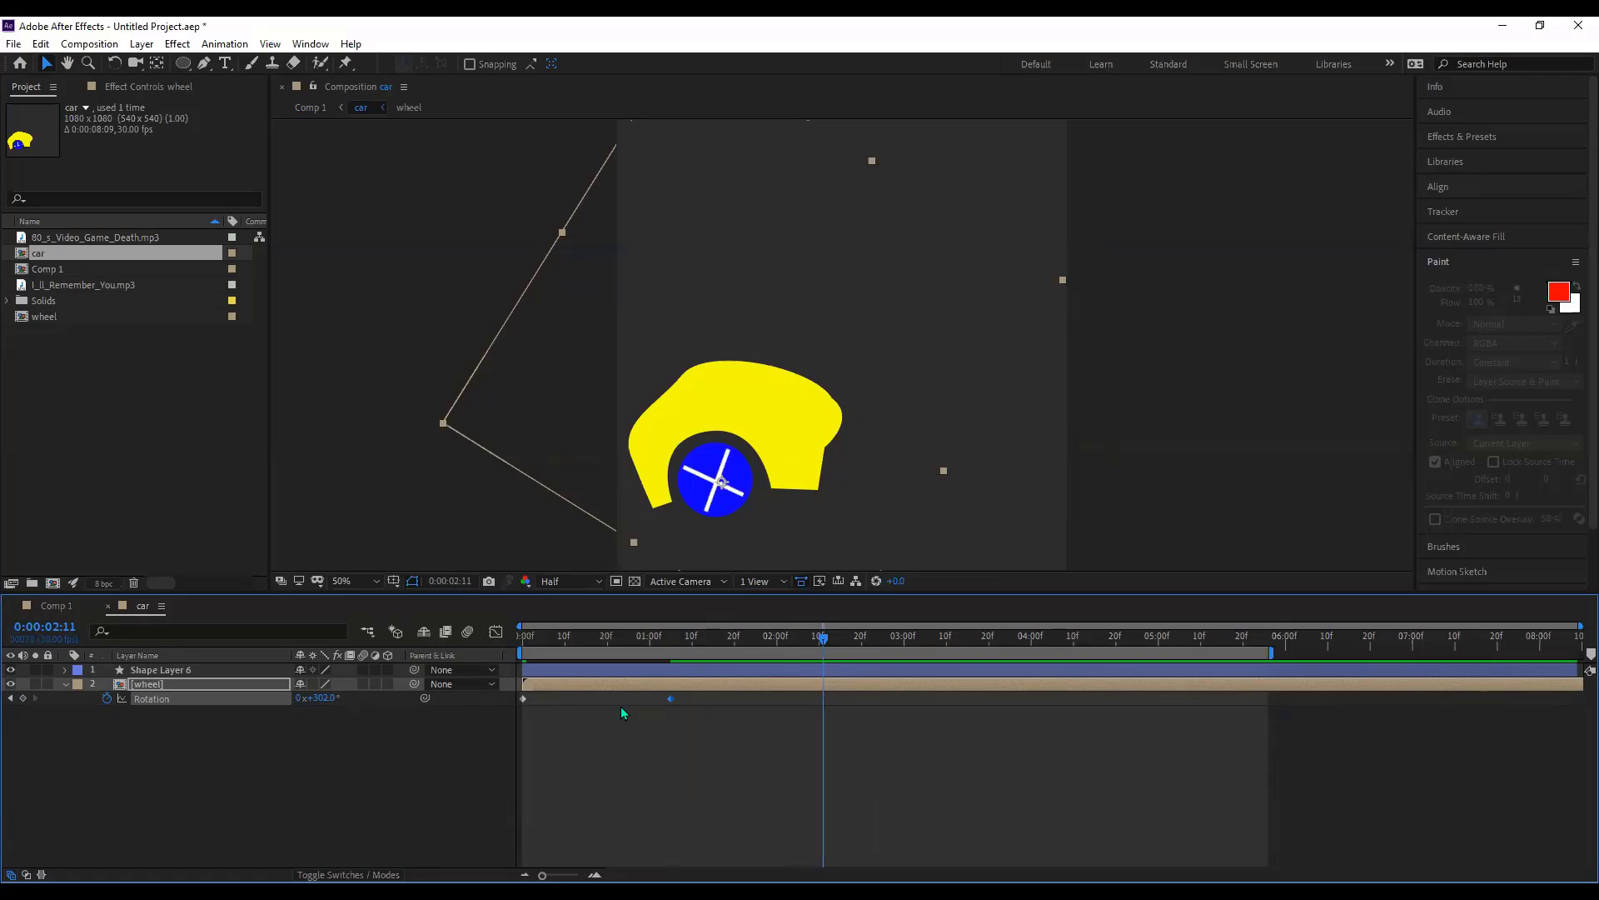
{"action": "left_click_drag", "start_coordinate": [671, 699], "coordinate": [693, 703]}
- Set the wheel's Rotation just past one full turn around 5:05
{"action": "left_click_drag", "start_coordinate": [828, 638], "coordinate": [846, 638]}
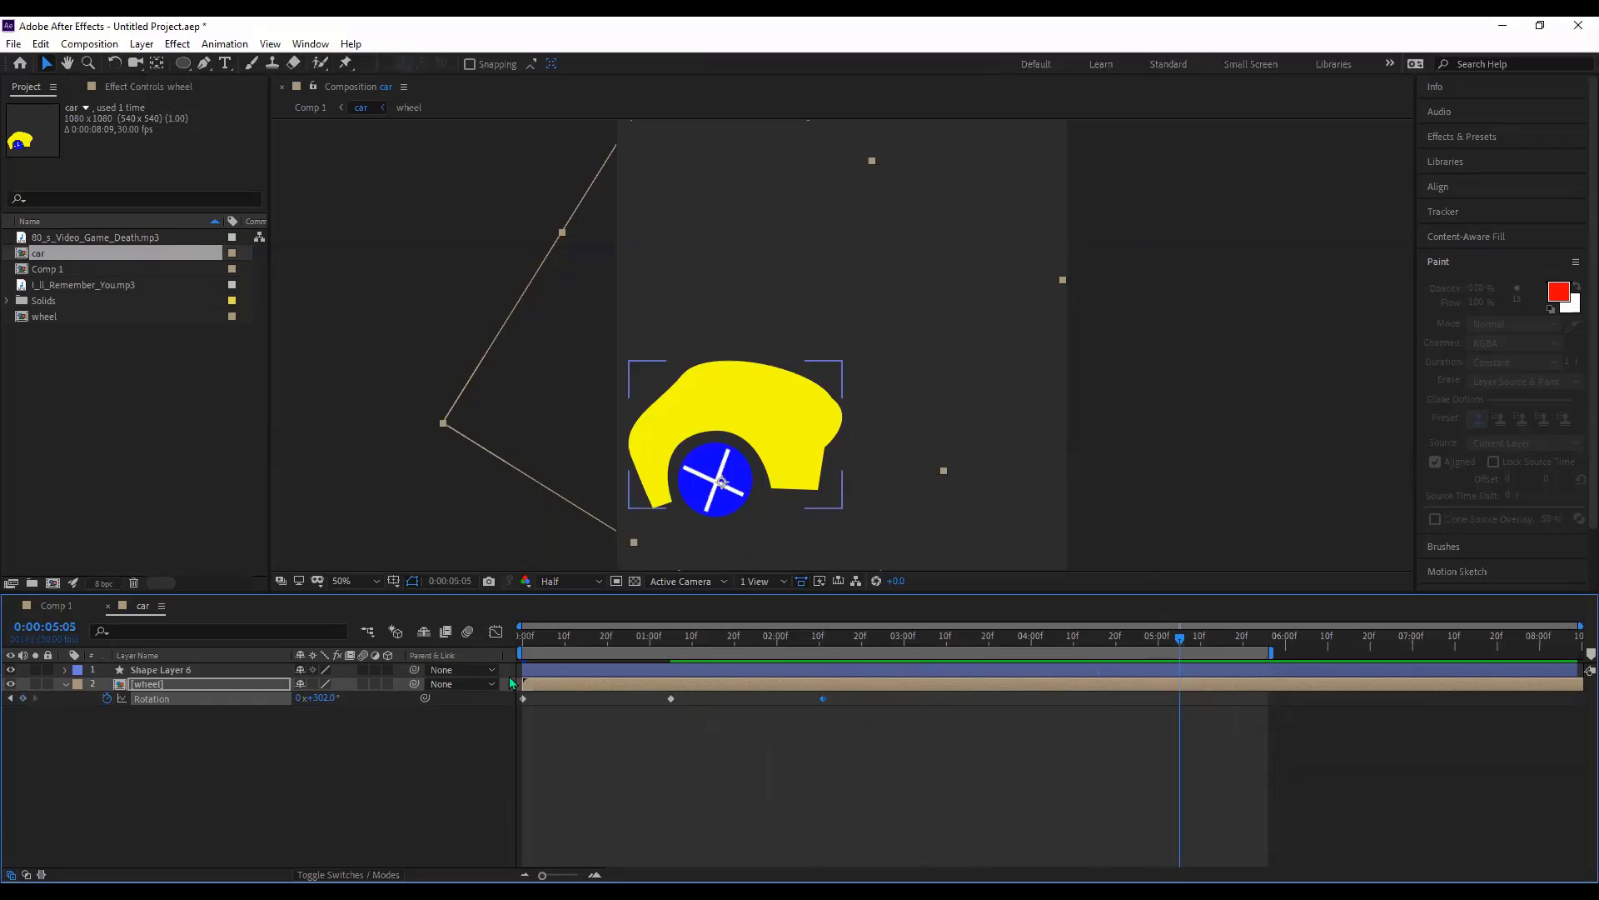
{"action": "left_click_drag", "start_coordinate": [320, 697], "coordinate": [817, 709]}
{"action": "left_click", "coordinate": [40, 607]}
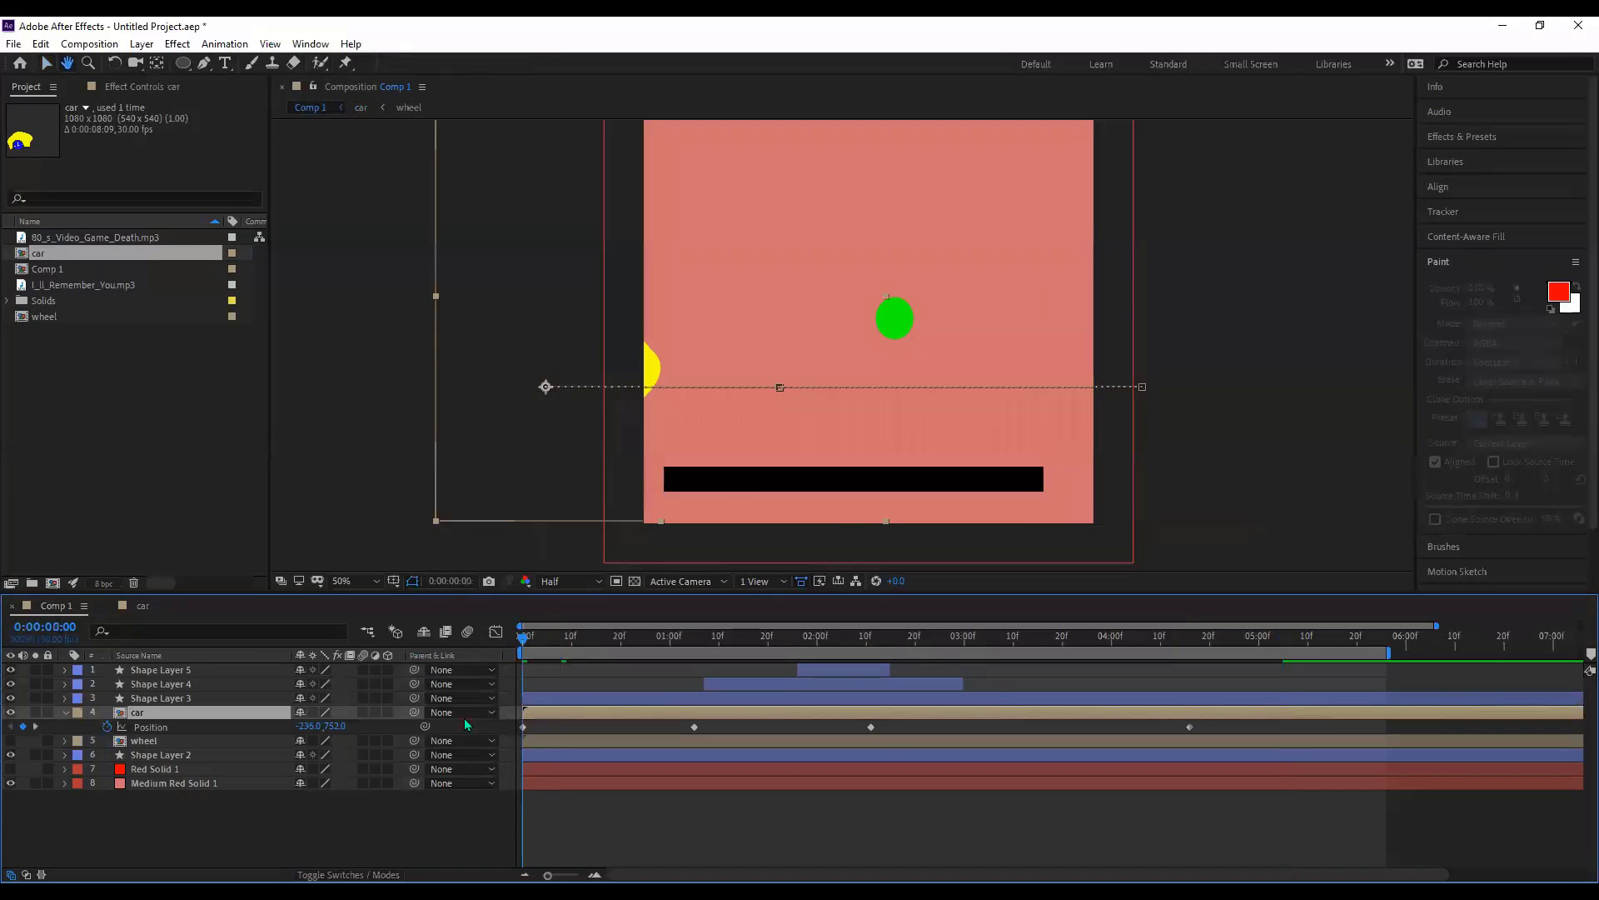
- Preview the car, end the work area at 0:00:04:18, and replay from the start
{"action": "key", "text": "space"}
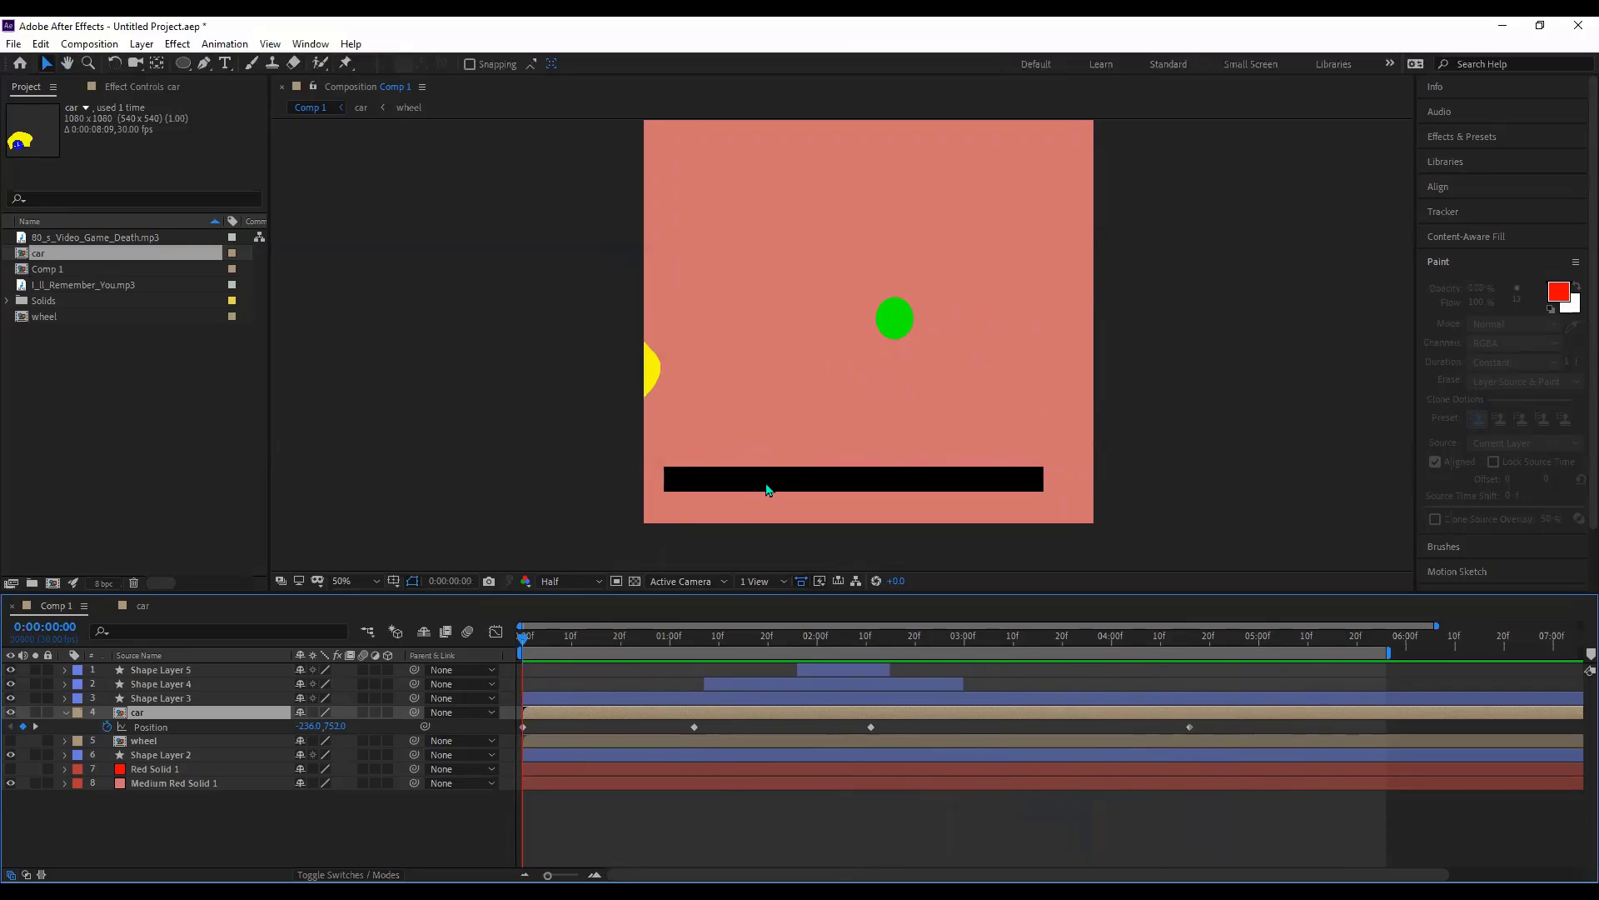
{"action": "left_click_drag", "start_coordinate": [1210, 639], "coordinate": [1201, 638]}
{"action": "key", "text": "n"}
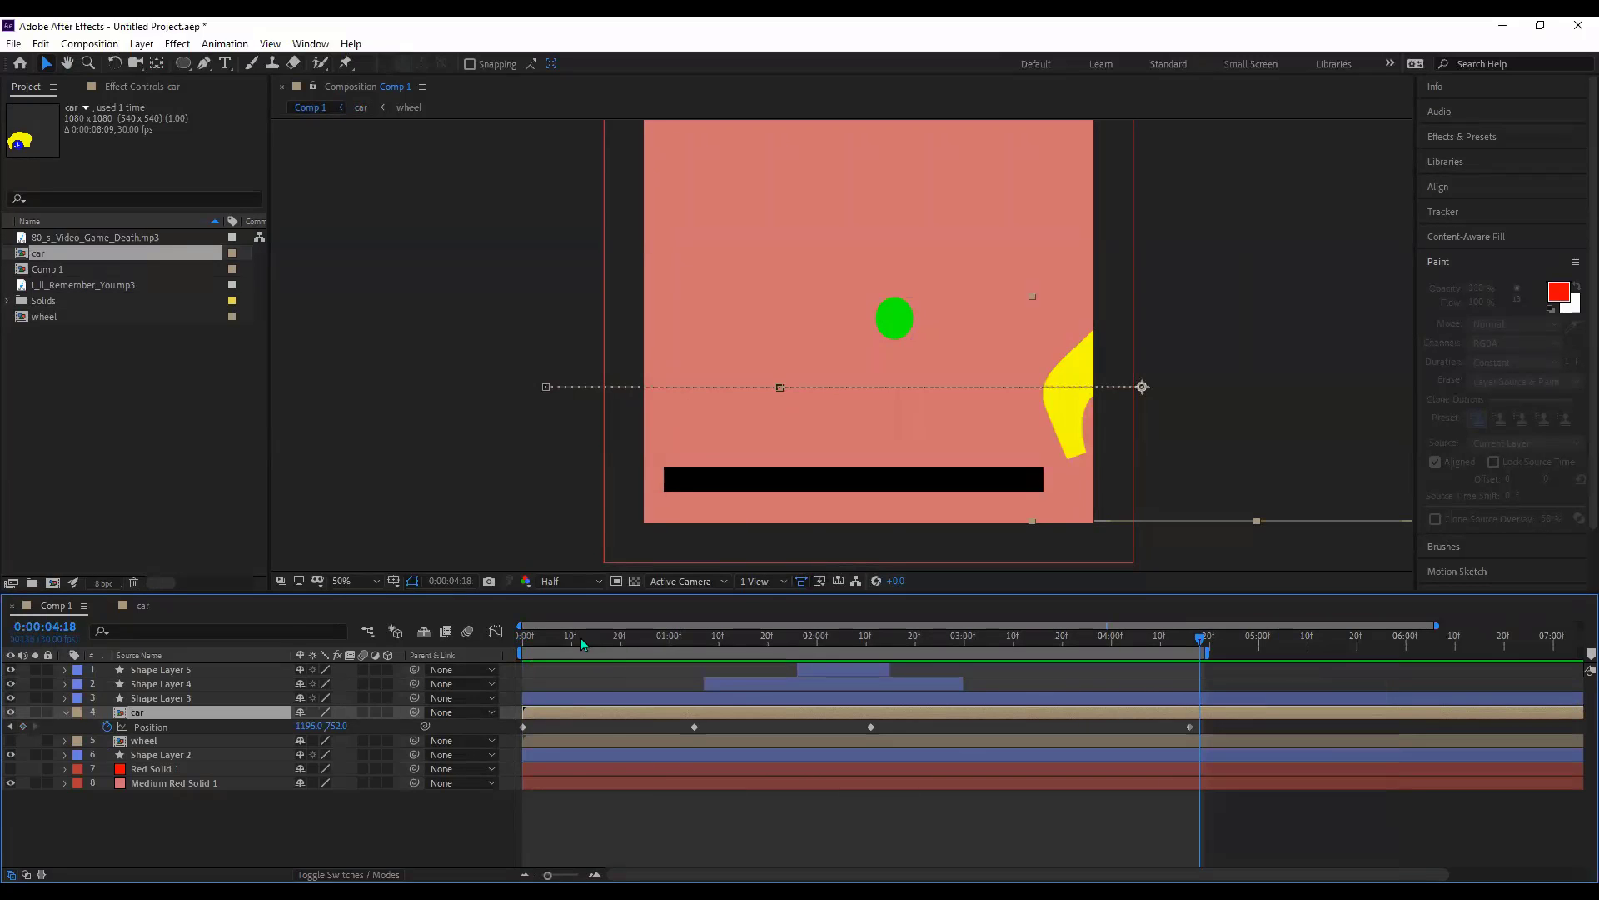
{"action": "key", "text": "Home"}
{"action": "key", "text": "space"}
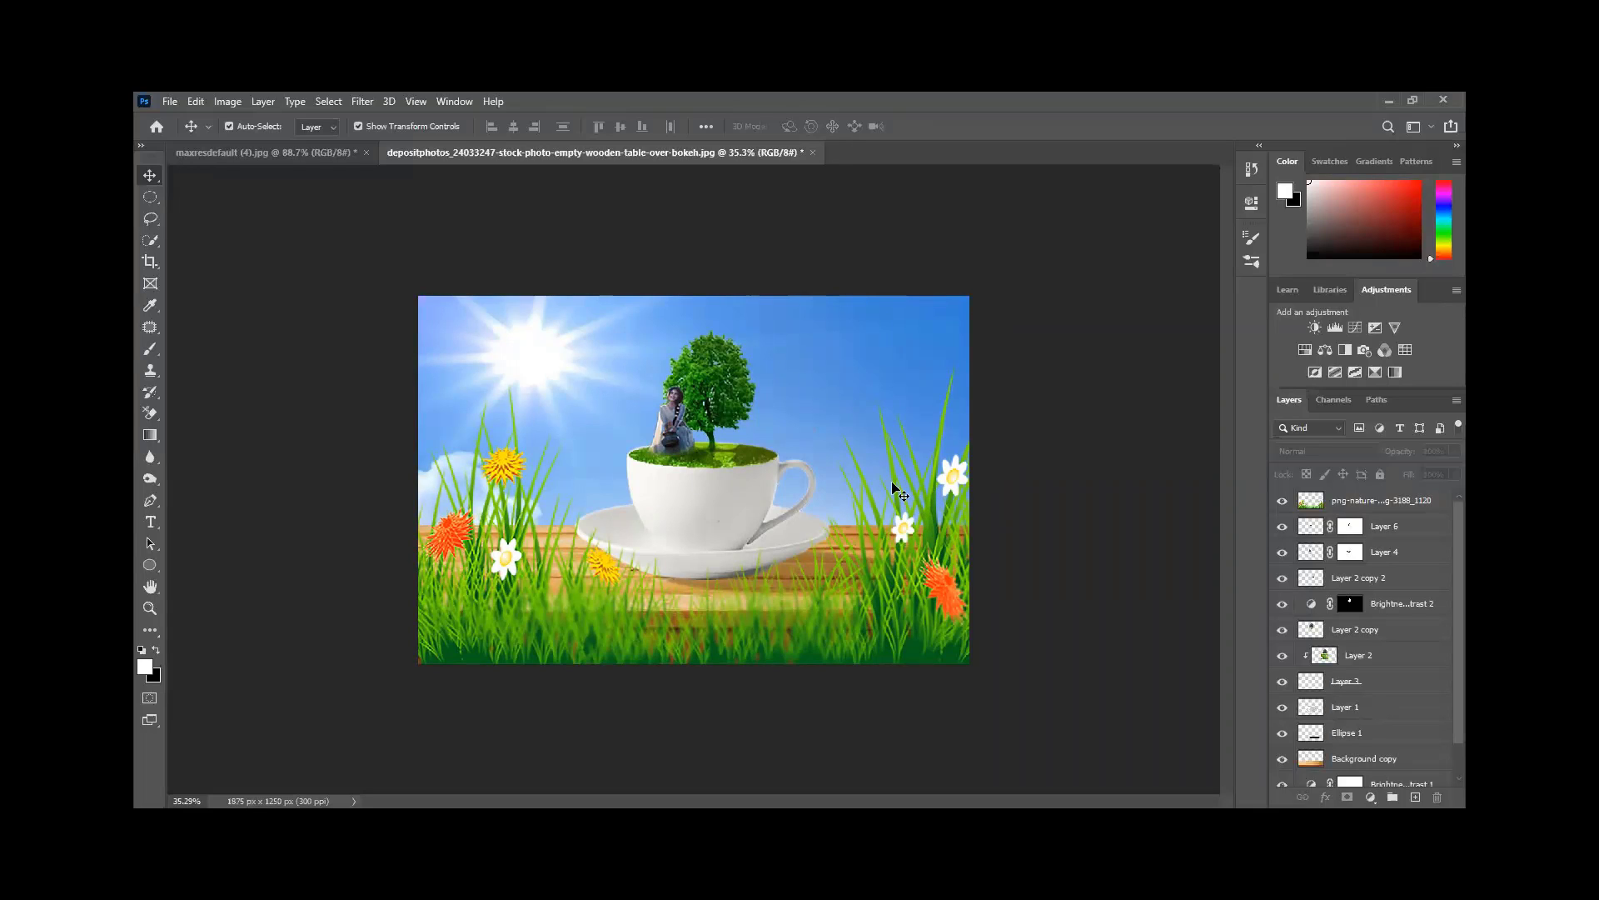
{"action": "left_click", "coordinate": [265, 152]}
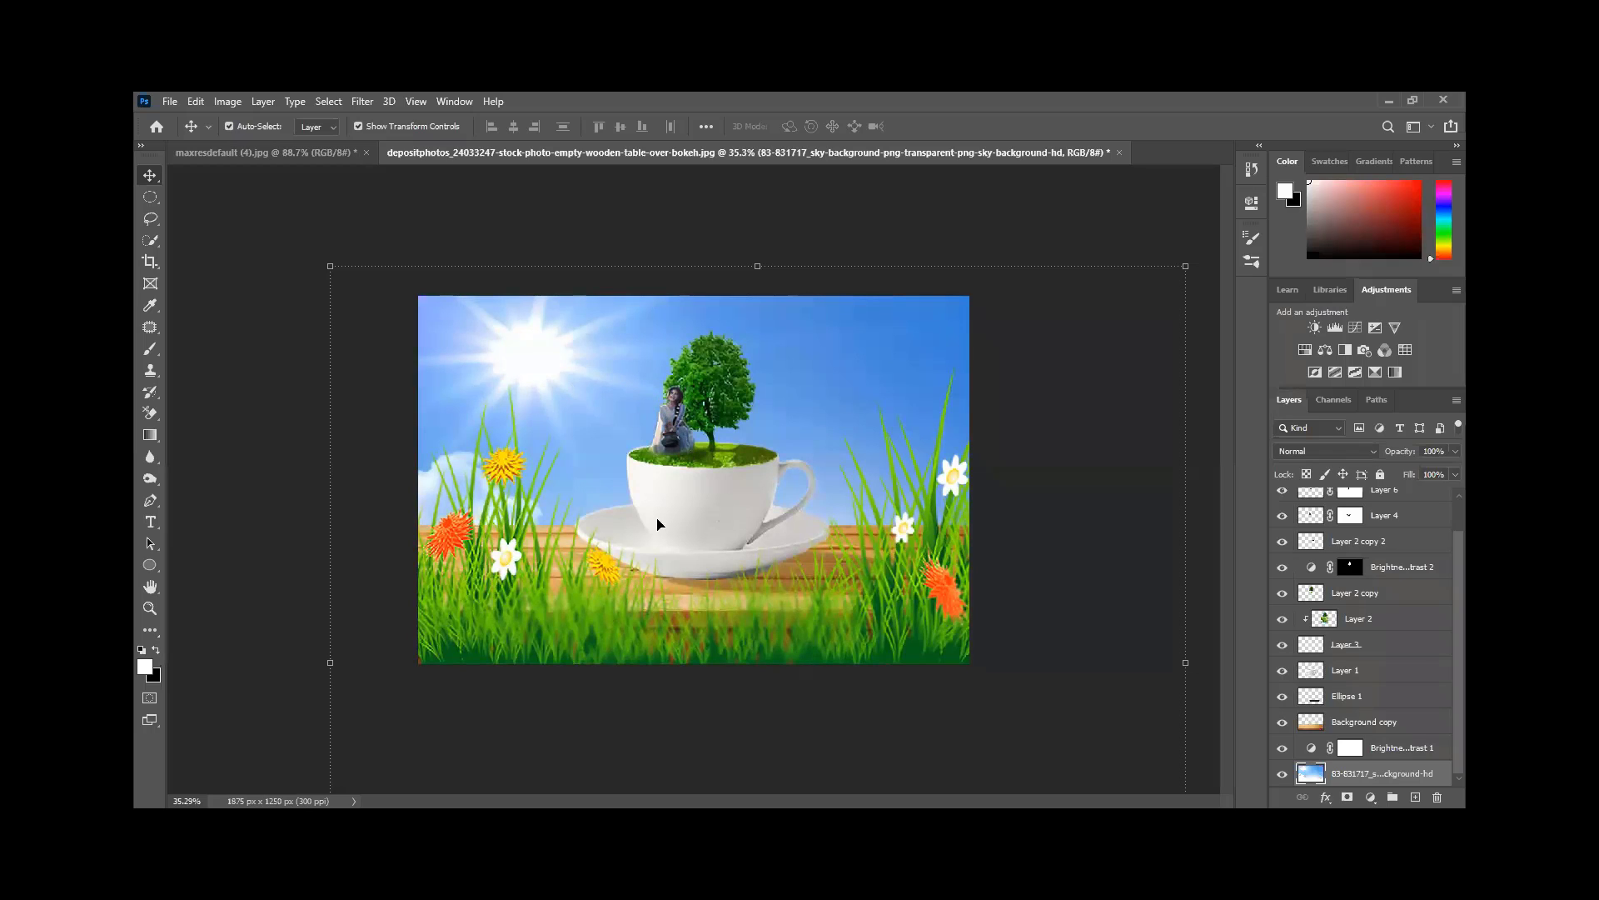
{"action": "scroll", "coordinate": [666, 383], "scroll_direction": "up", "scroll_amount": 3}
{"action": "scroll", "coordinate": [650, 350], "scroll_direction": "up", "scroll_amount": 4}
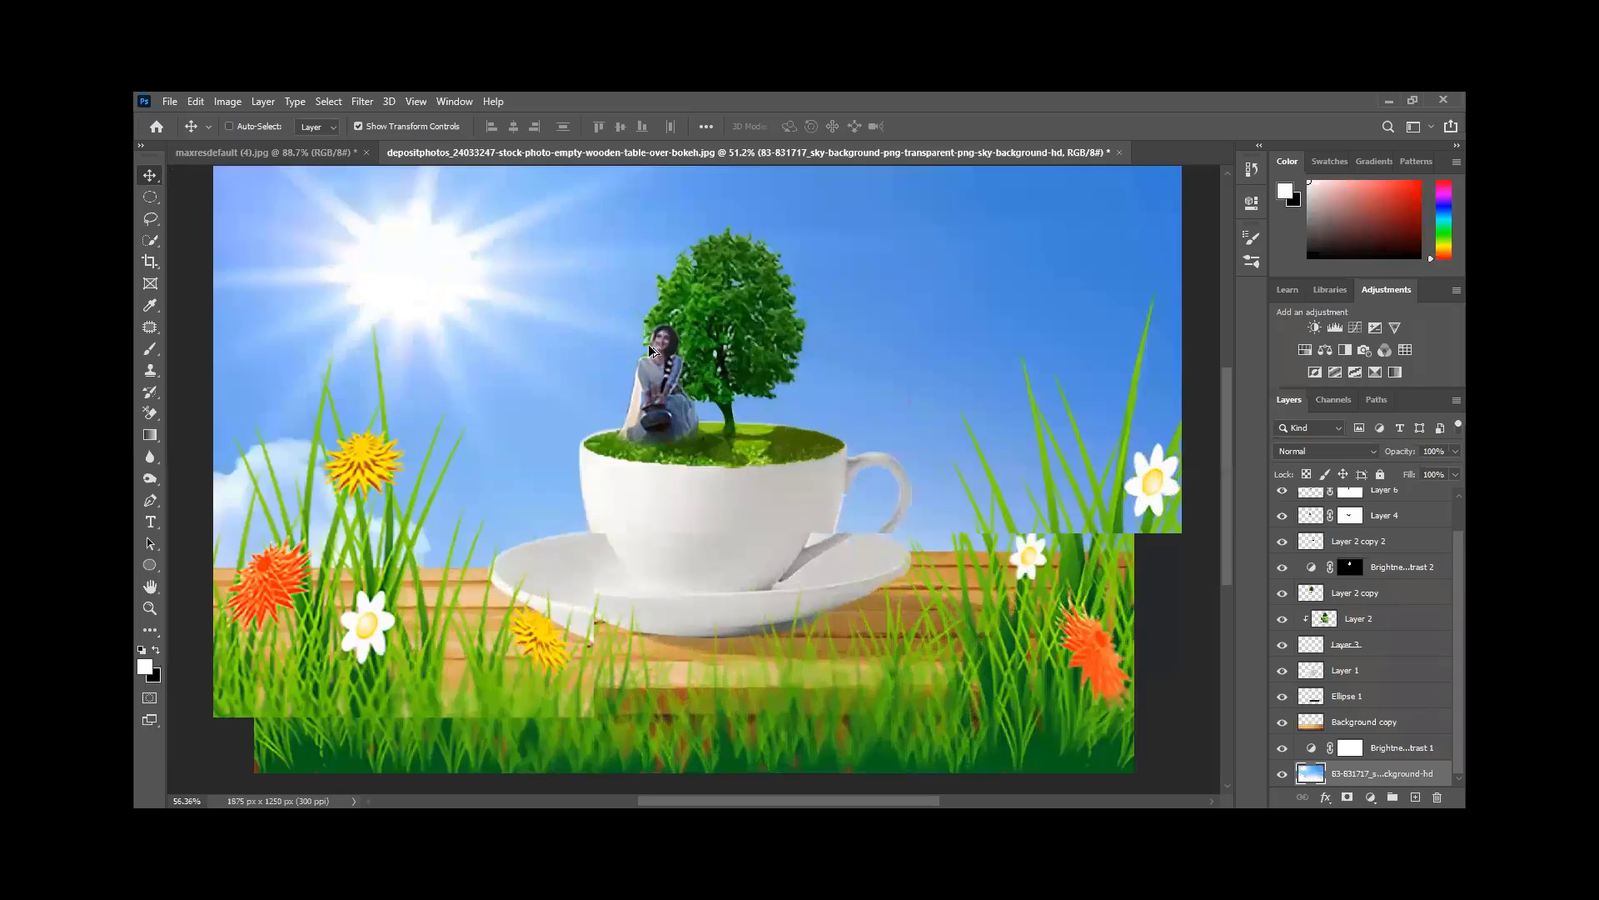
{"action": "scroll", "coordinate": [648, 344], "scroll_direction": "down", "scroll_amount": 2}
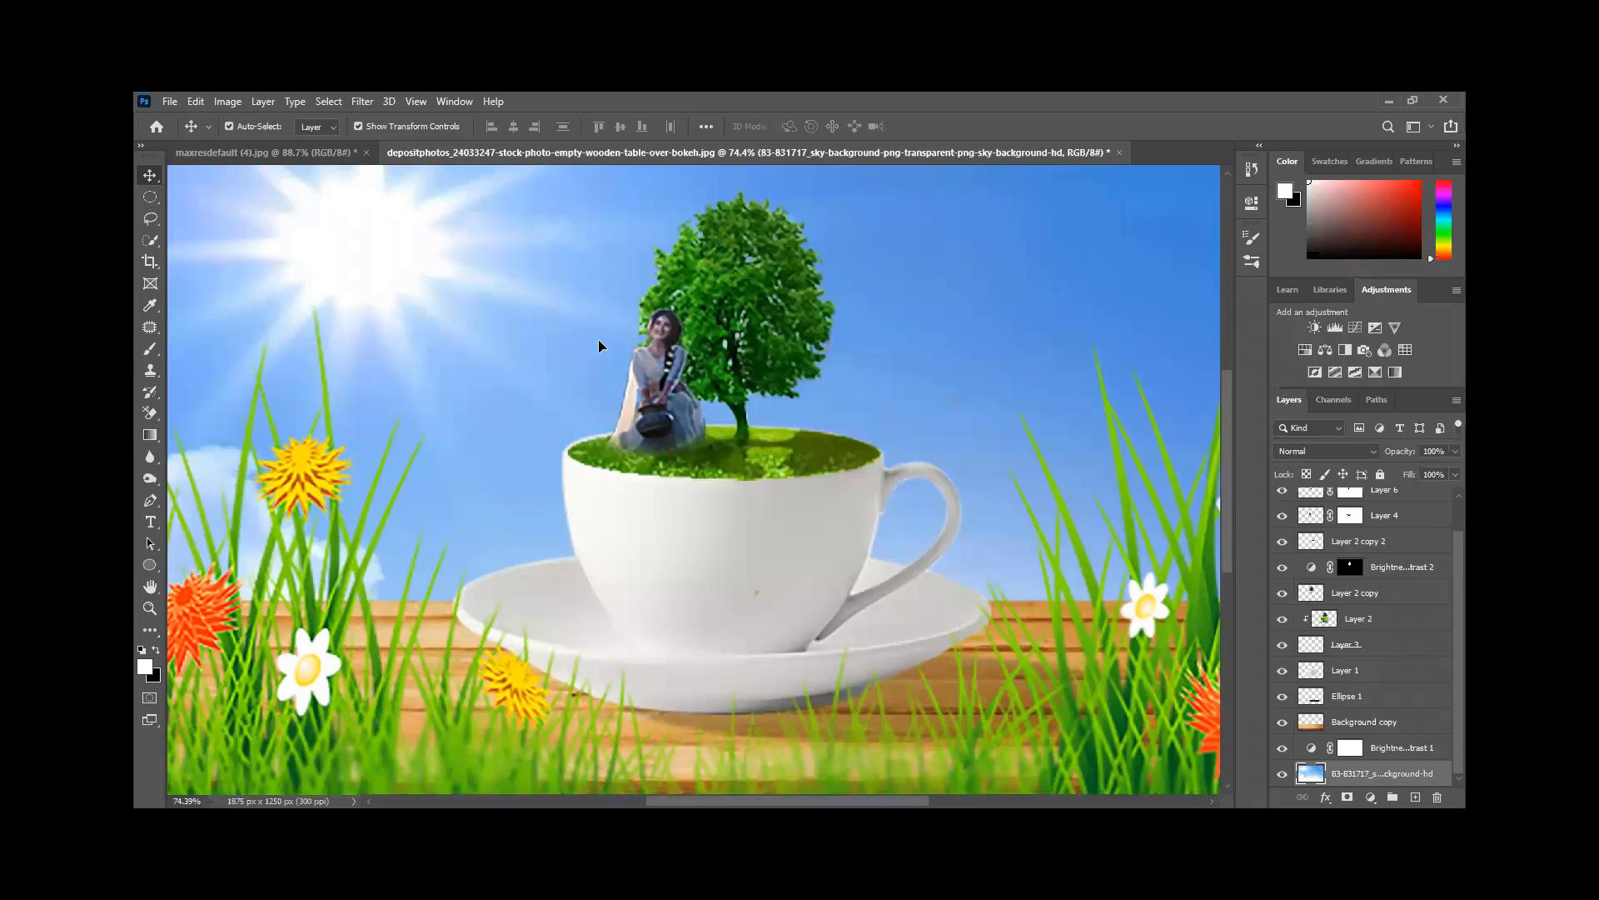
{"action": "scroll", "coordinate": [660, 386], "scroll_direction": "down", "scroll_amount": 3}
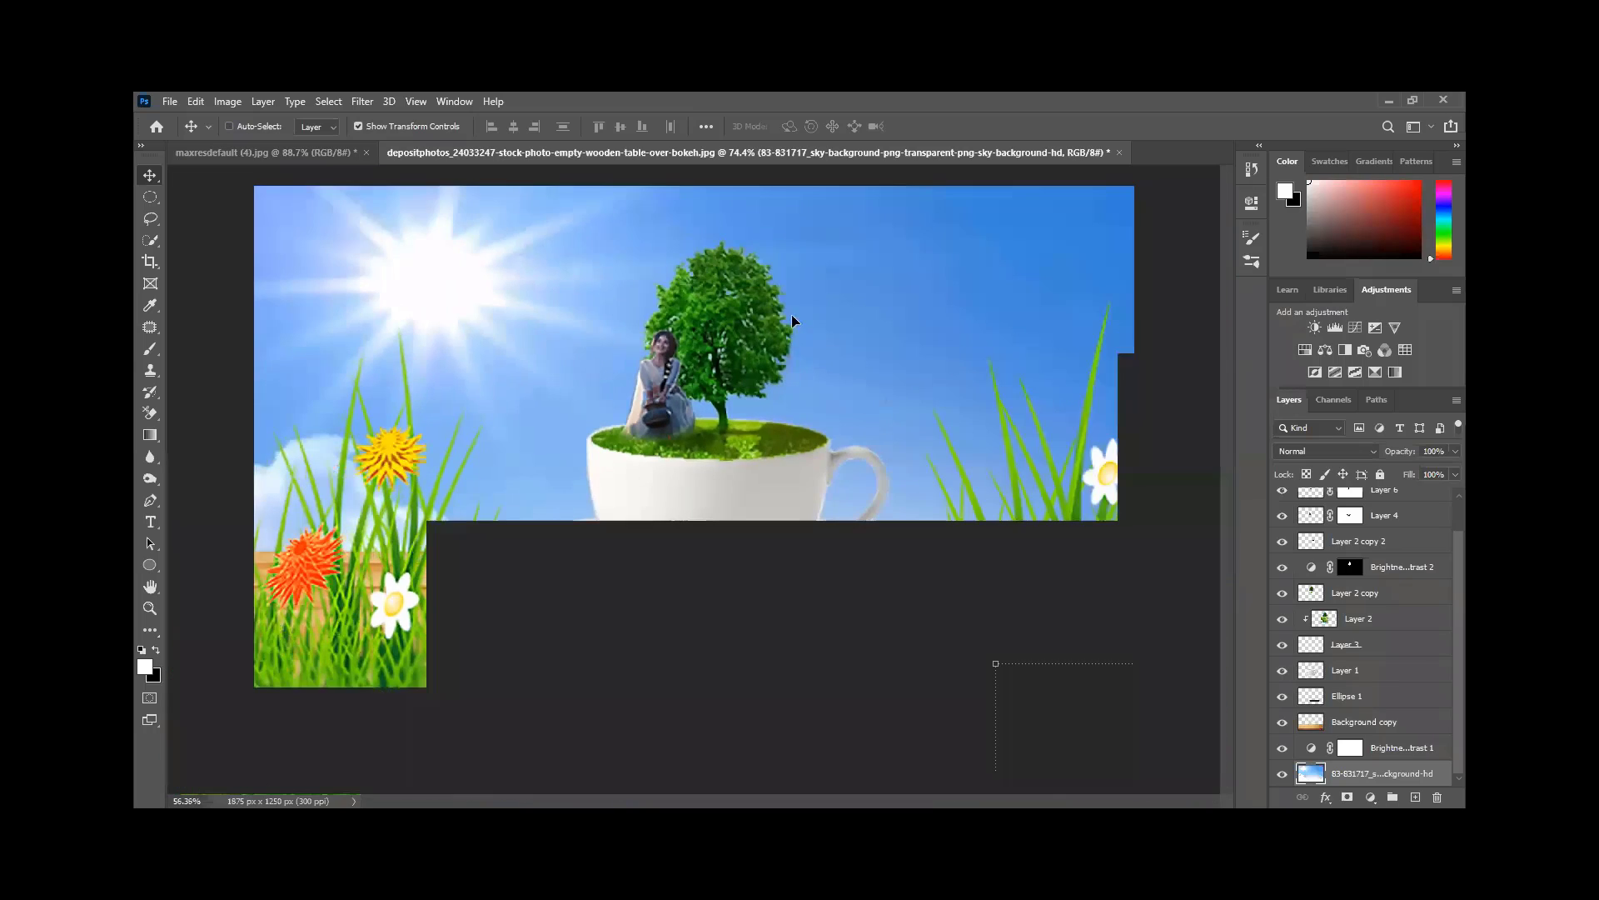
{"action": "scroll", "coordinate": [791, 313], "scroll_direction": "down", "scroll_amount": 1}
{"action": "scroll", "coordinate": [1377, 508], "scroll_direction": "up", "scroll_amount": 1}
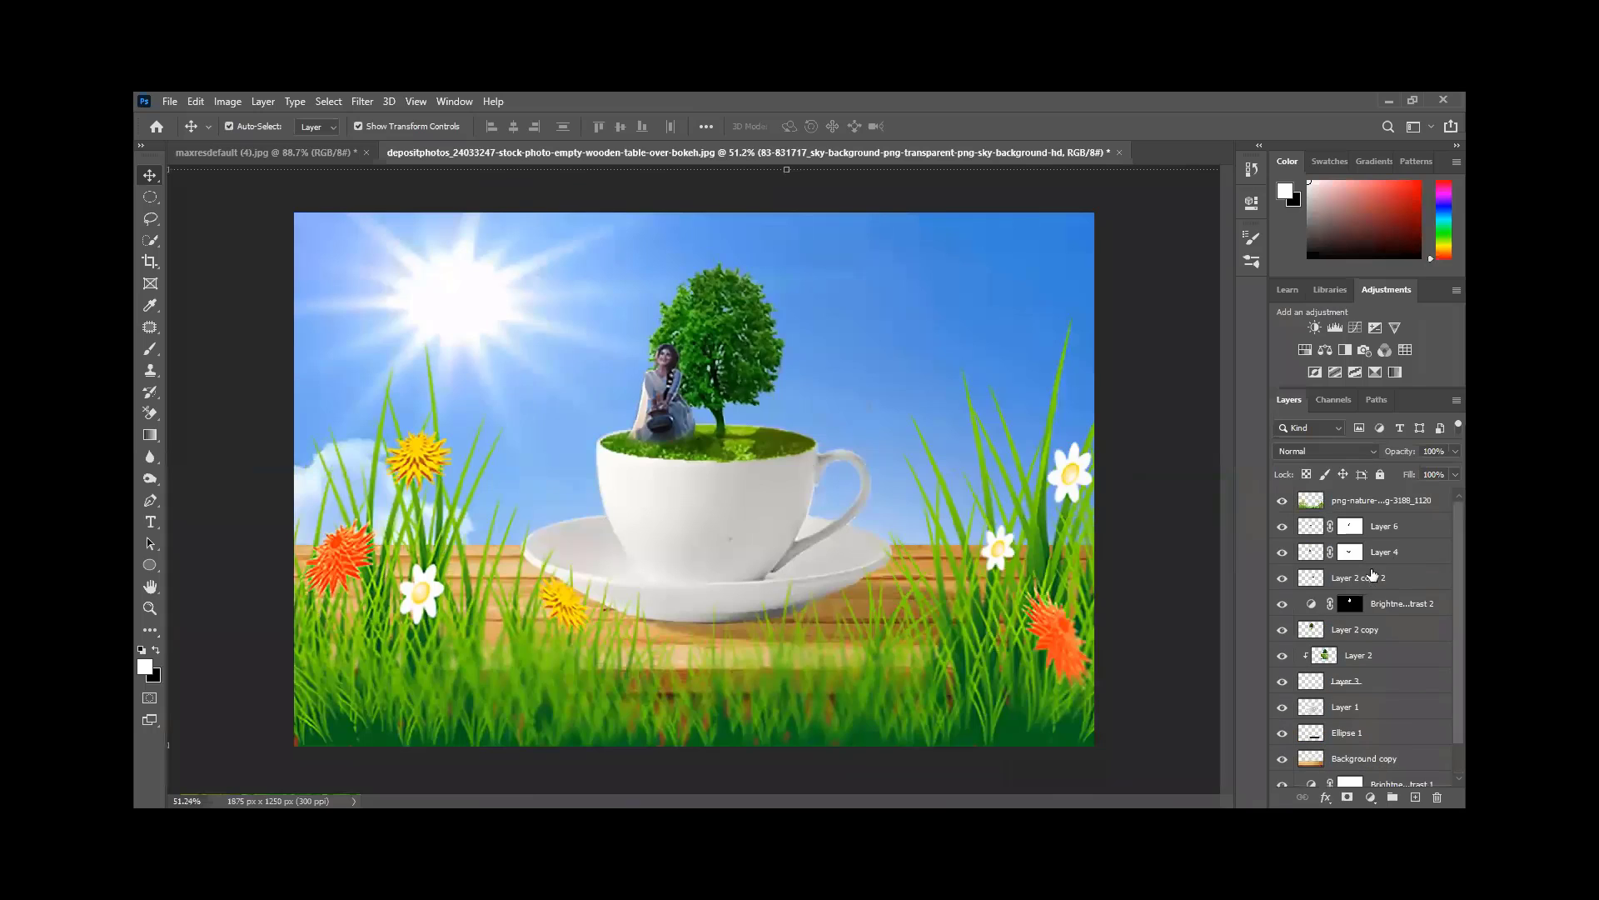
- Add a Color Balance layer above png-nature with Midtones set to -2, -13, -2
{"action": "left_click", "coordinate": [1376, 508]}
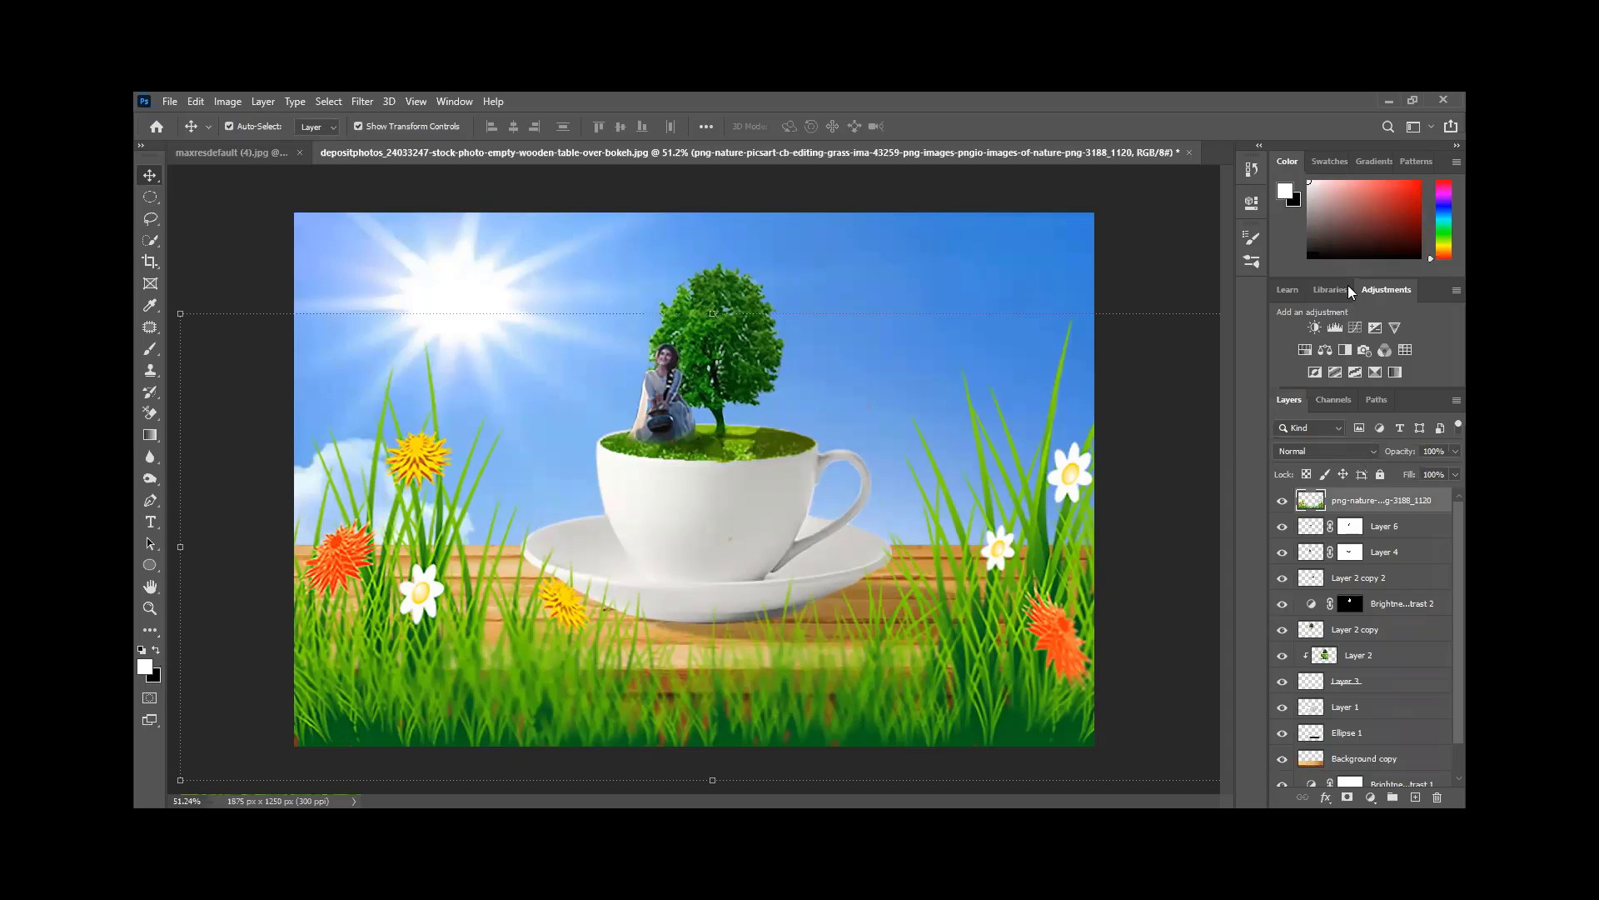
{"action": "left_click", "coordinate": [1324, 350]}
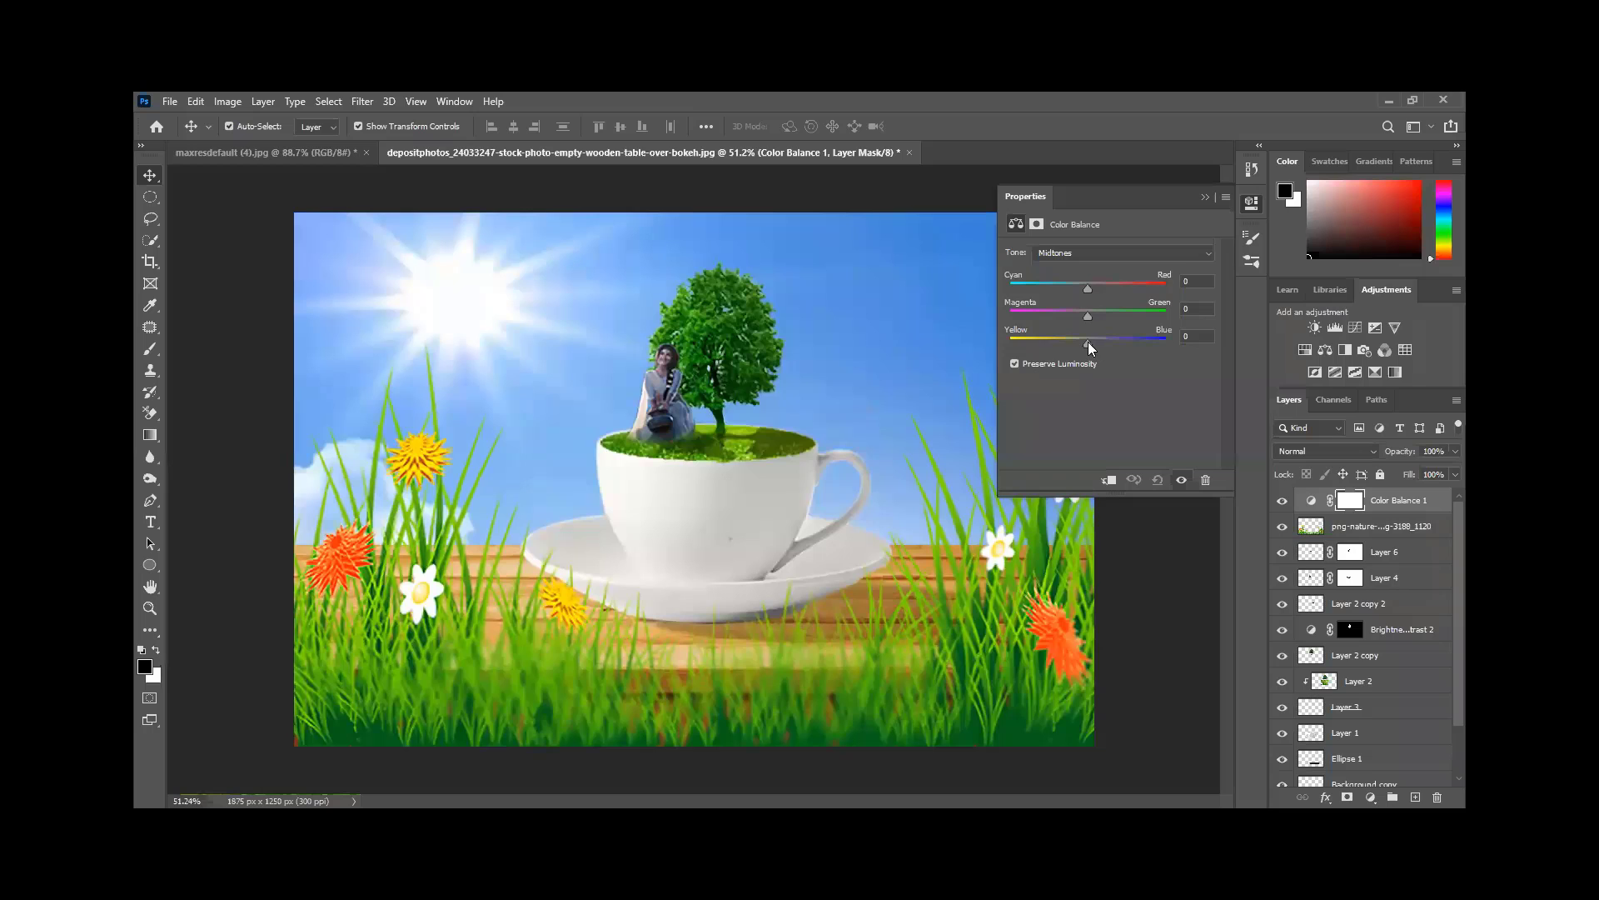
{"action": "left_click_drag", "start_coordinate": [1088, 342], "coordinate": [1091, 292]}
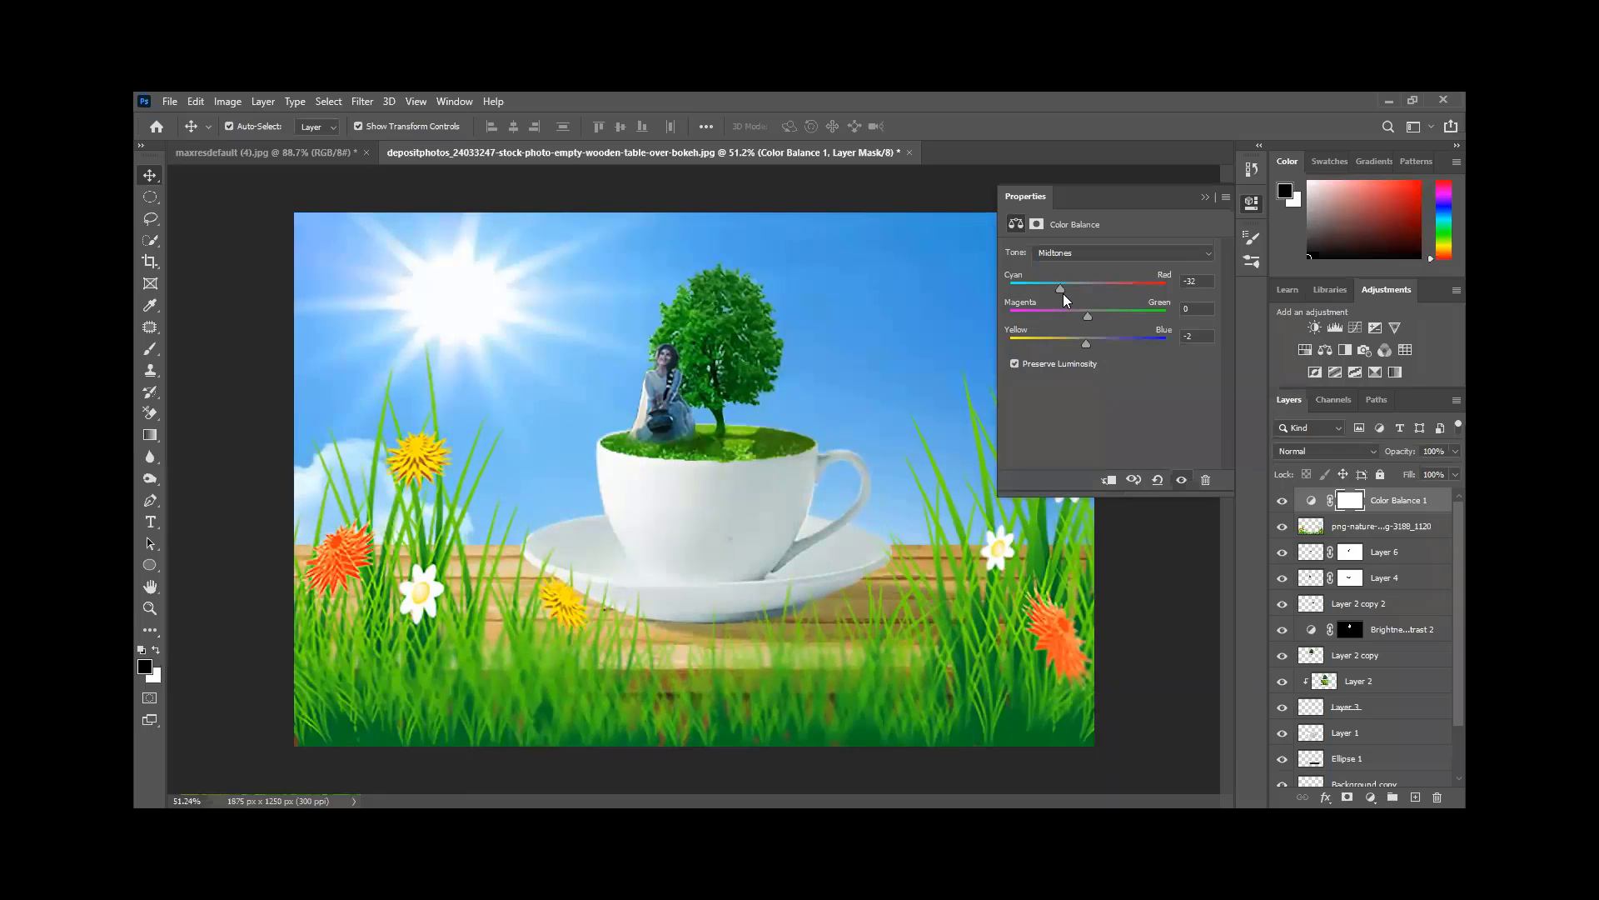
{"action": "left_click_drag", "start_coordinate": [1088, 311], "coordinate": [1098, 316]}
{"action": "left_click_drag", "start_coordinate": [1108, 312], "coordinate": [1078, 313]}
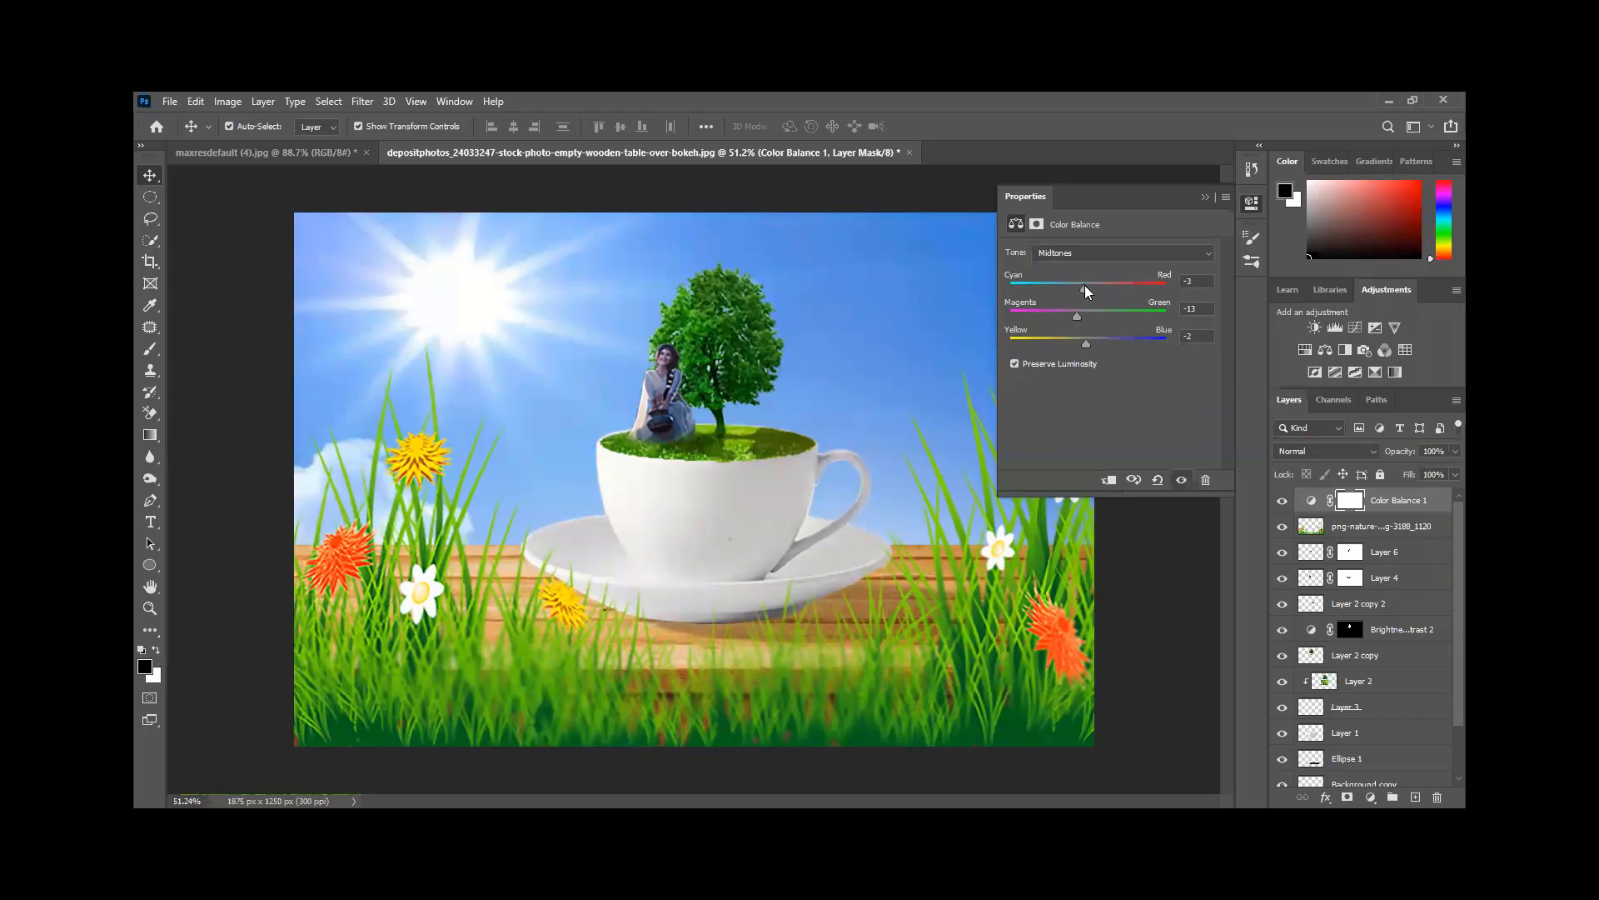
{"action": "left_click", "coordinate": [1203, 198]}
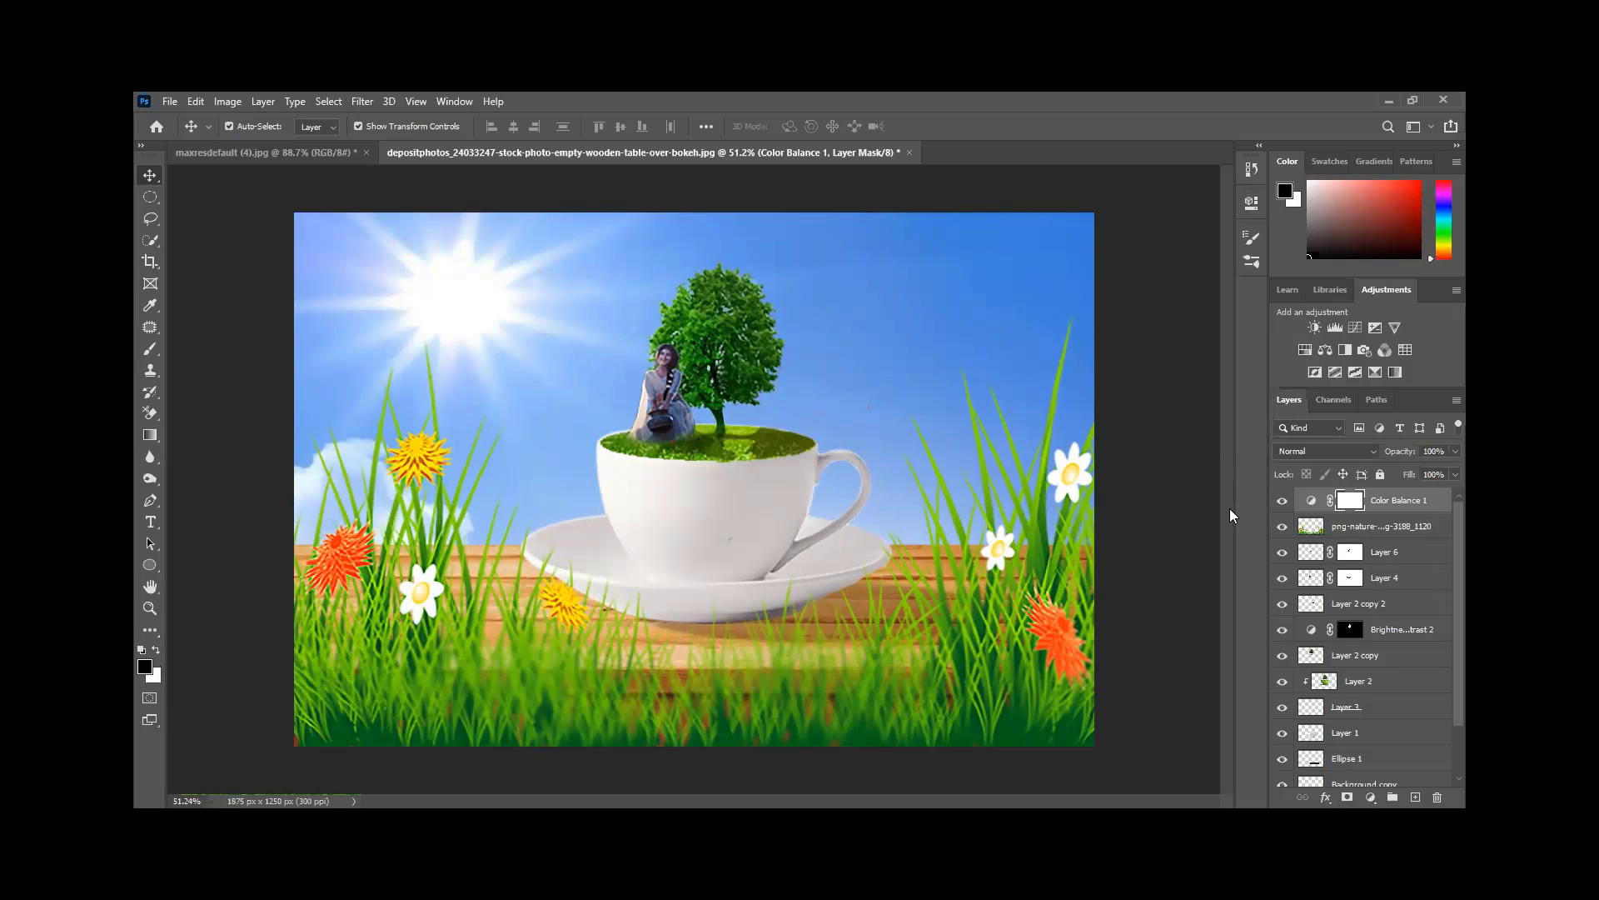
{"action": "left_click", "coordinate": [1374, 557]}
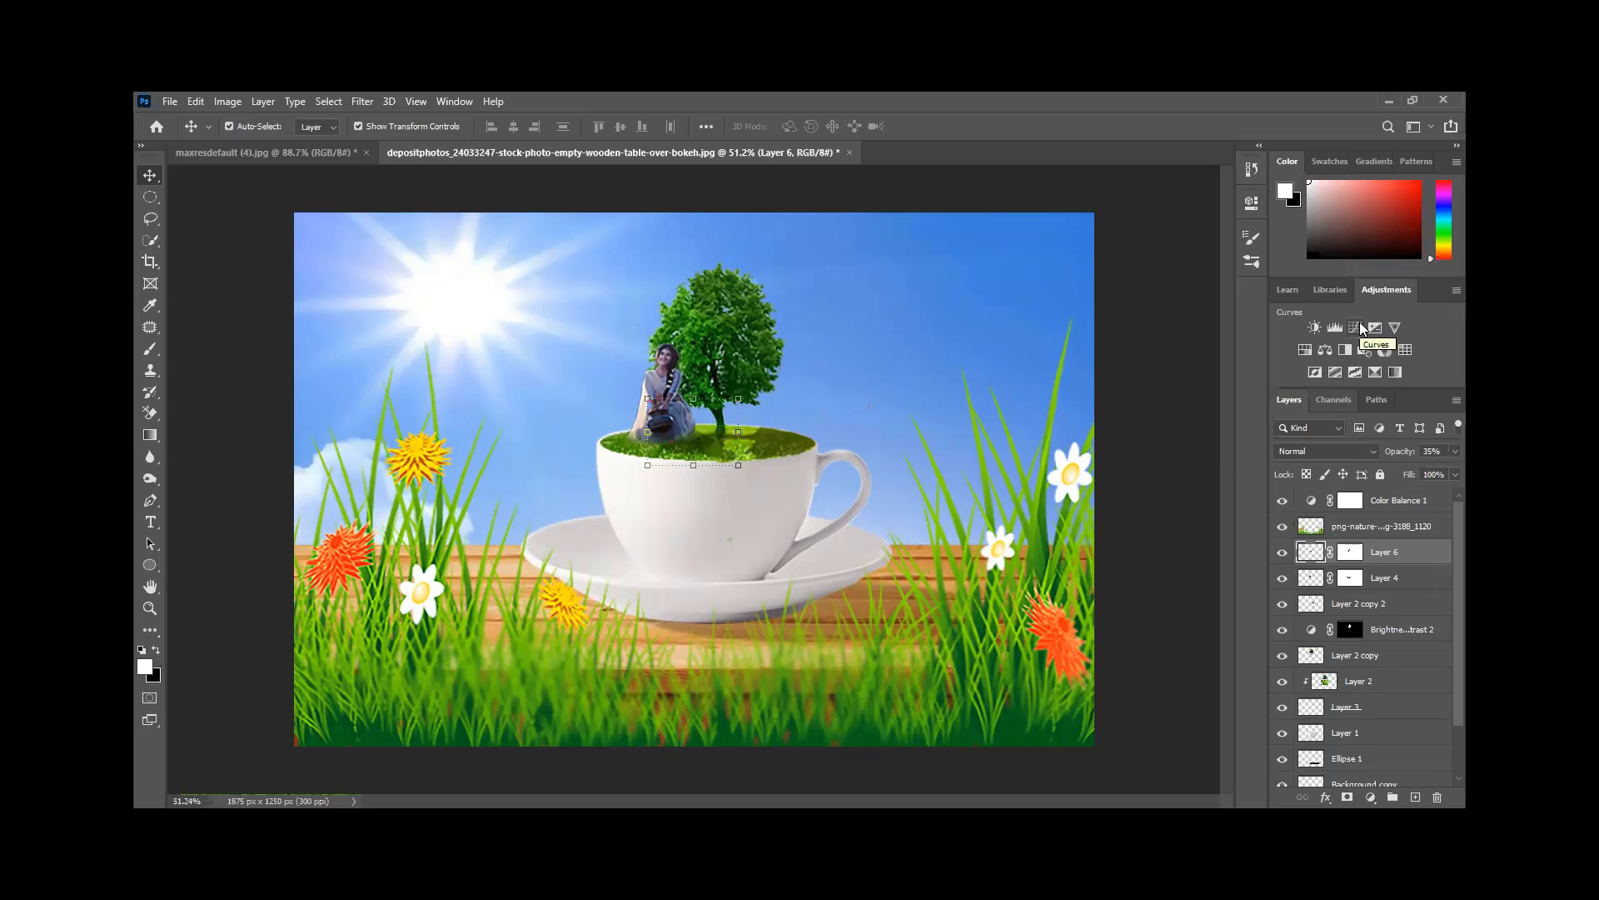
{"action": "key", "text": "alt+bracketright"}
{"action": "key", "text": "alt+bracketright"}
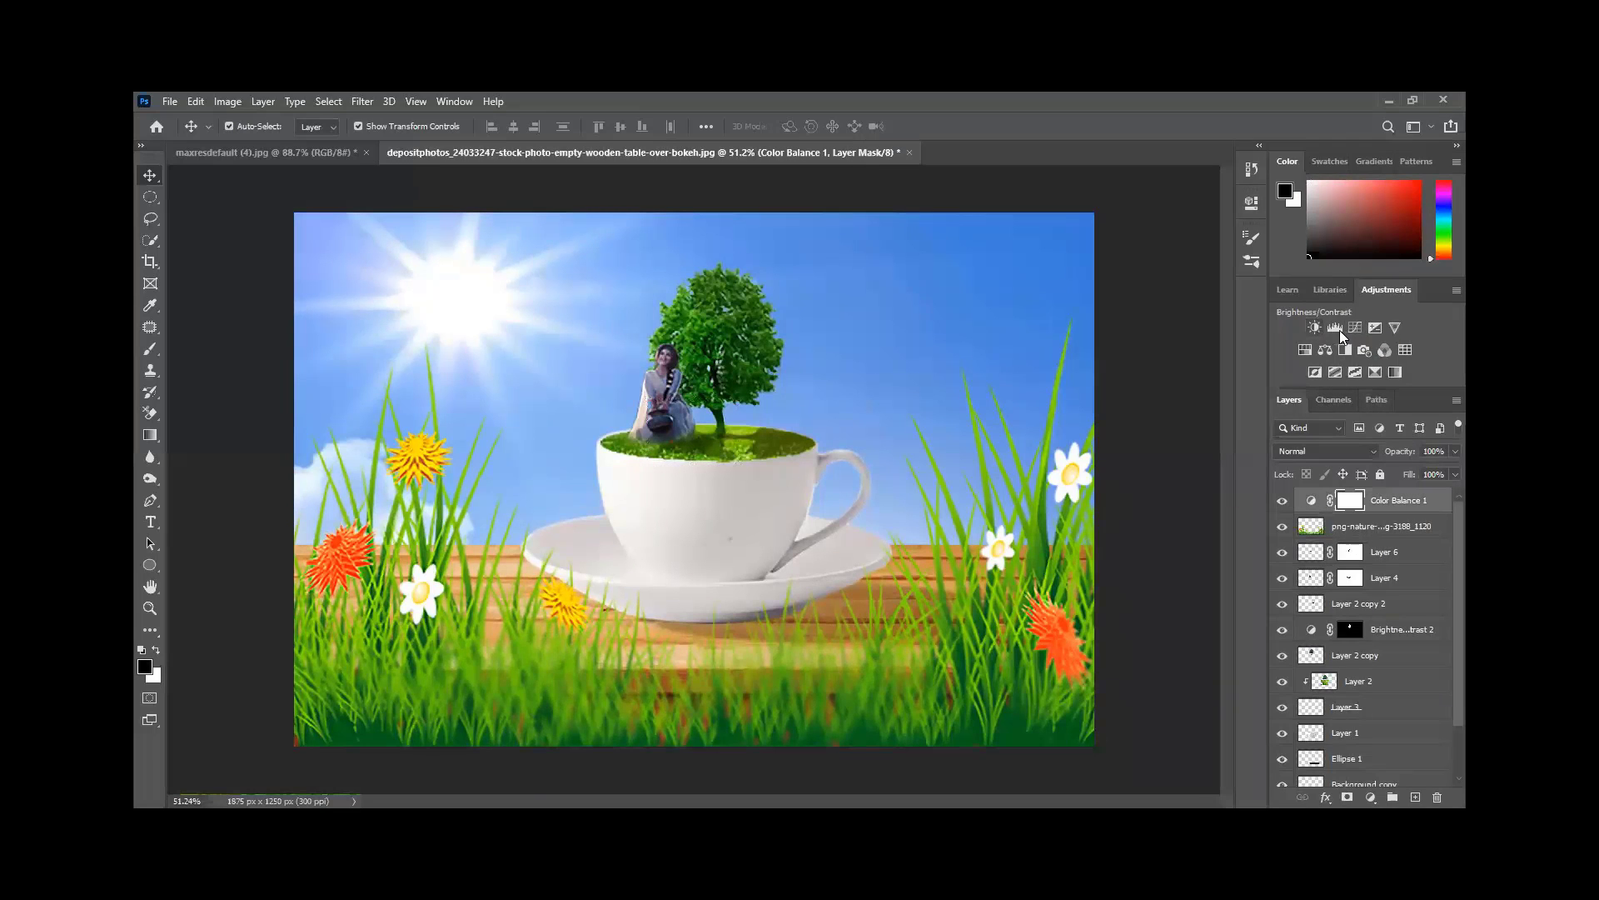
- Add a Curves layer above Color Balance 1, leaving the RGB midpoint just off the diagonal
{"action": "left_click", "coordinate": [1355, 328]}
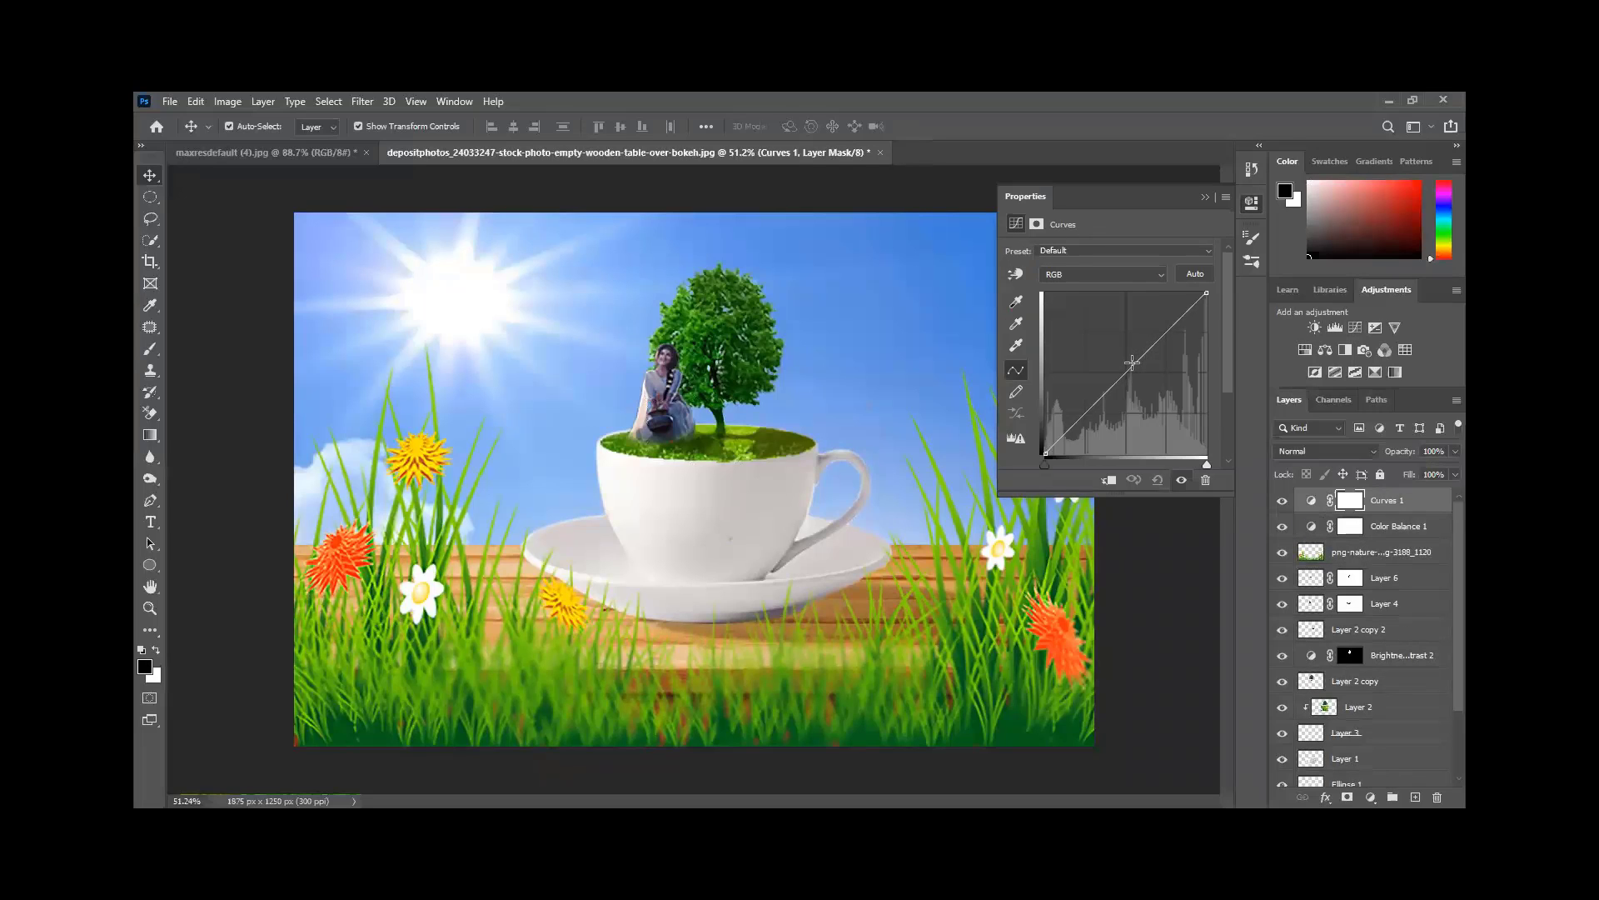
{"action": "mouse_move", "coordinate": [1132, 362]}
{"action": "left_mouse_down"}
{"action": "mouse_move", "coordinate": [1110, 340]}
{"action": "mouse_move", "coordinate": [1148, 382]}
{"action": "left_mouse_up"}
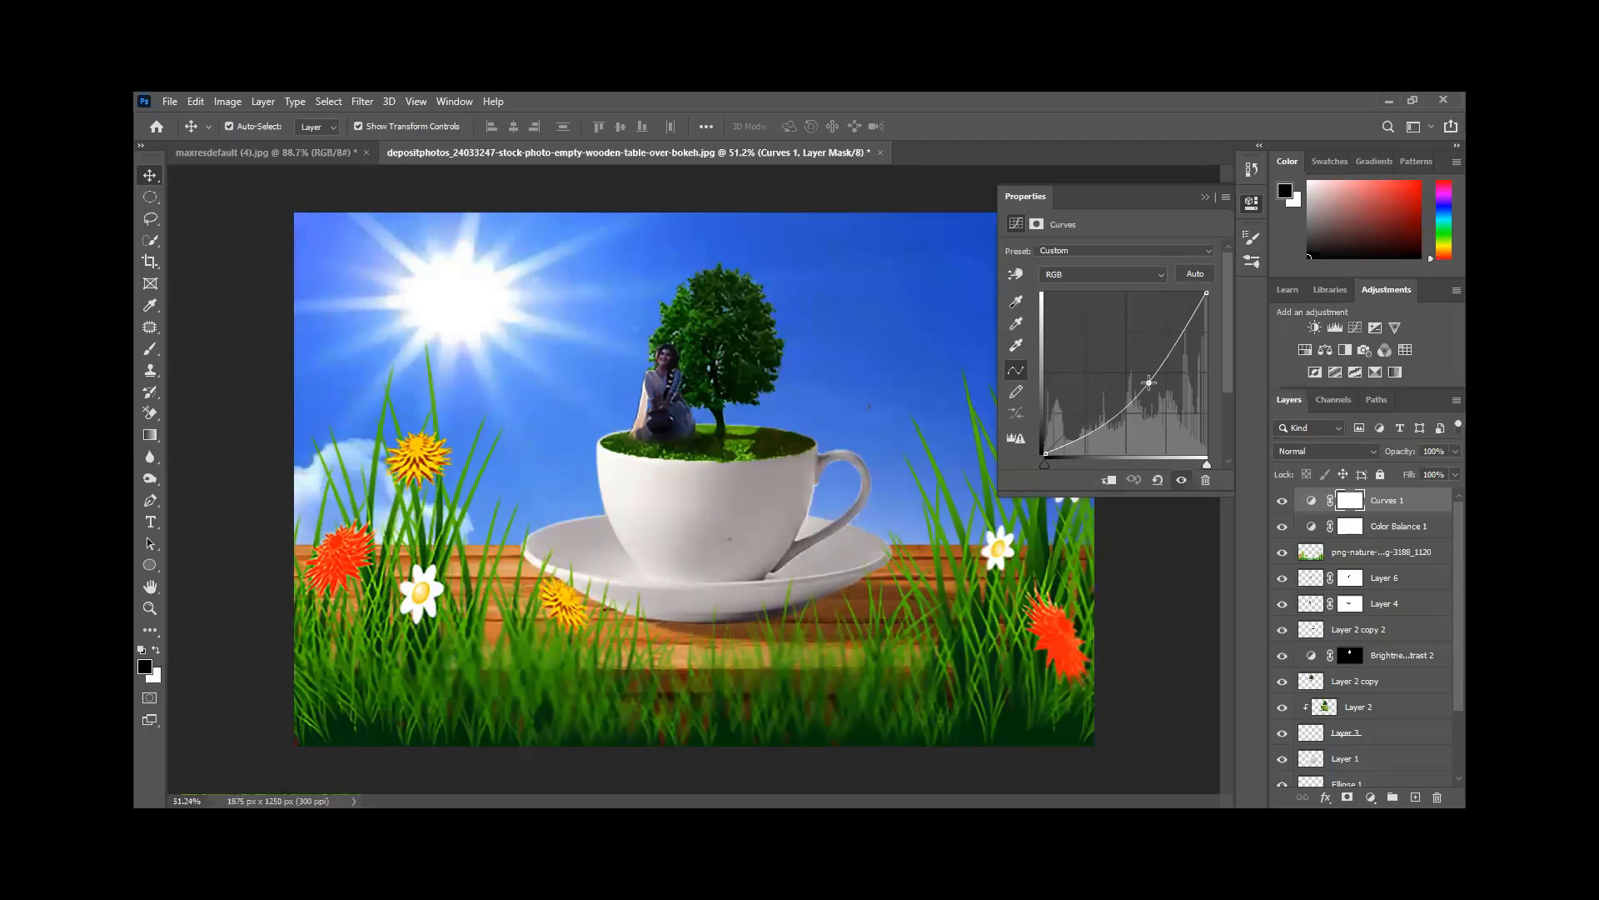
{"action": "left_click_drag", "start_coordinate": [1148, 382], "coordinate": [1130, 370]}
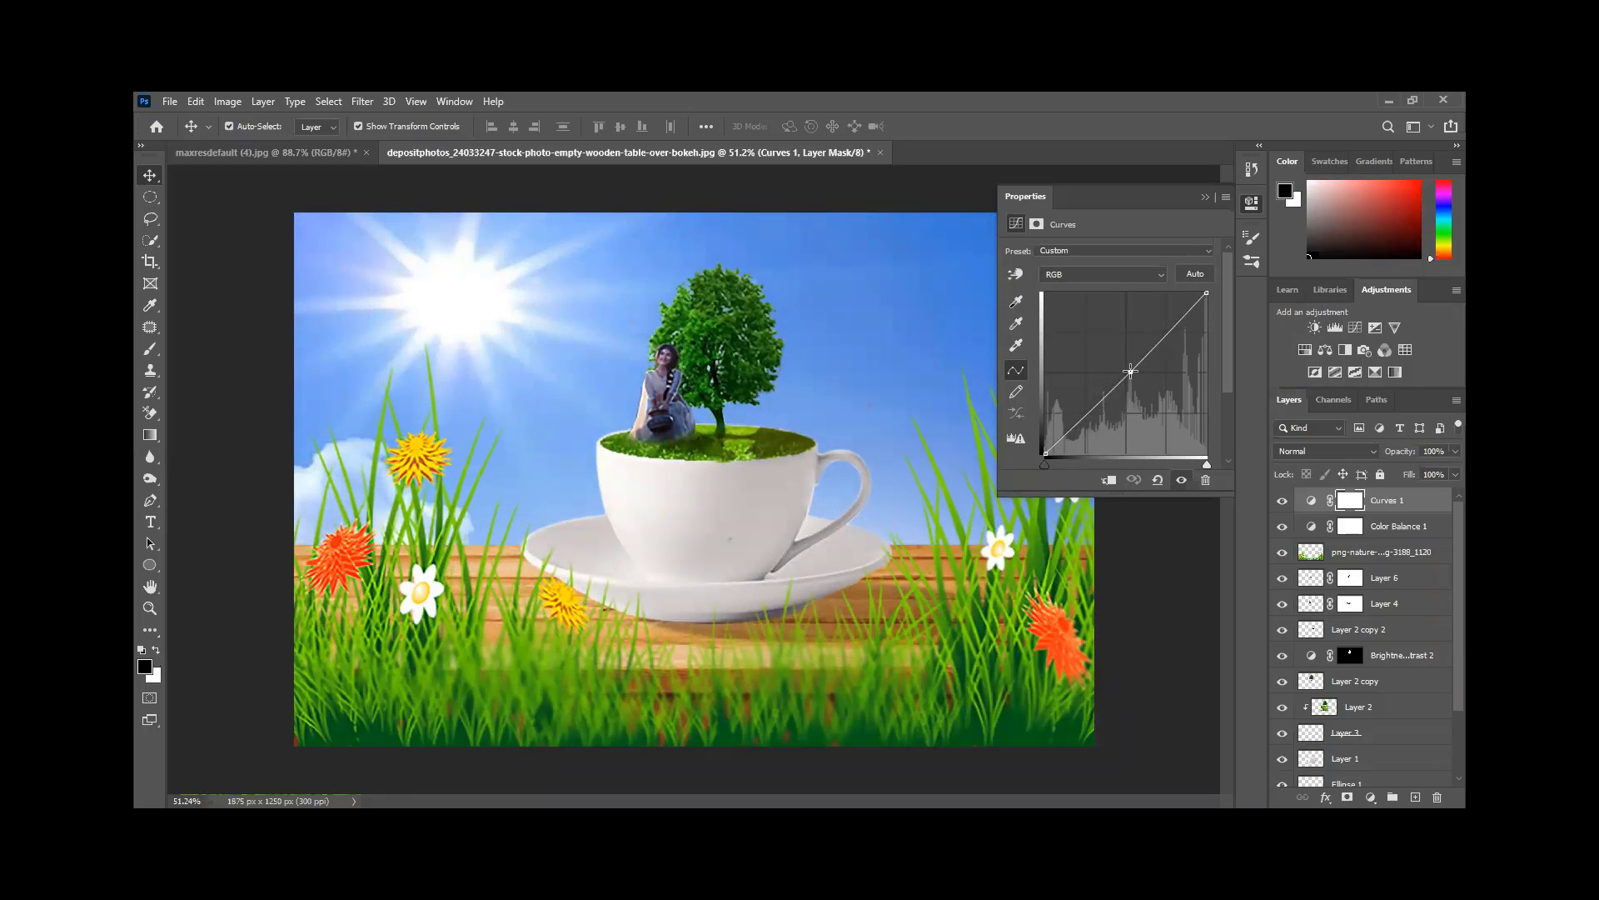
{"action": "left_click_drag", "start_coordinate": [1130, 370], "coordinate": [1130, 373]}
{"action": "left_click", "coordinate": [1167, 274]}
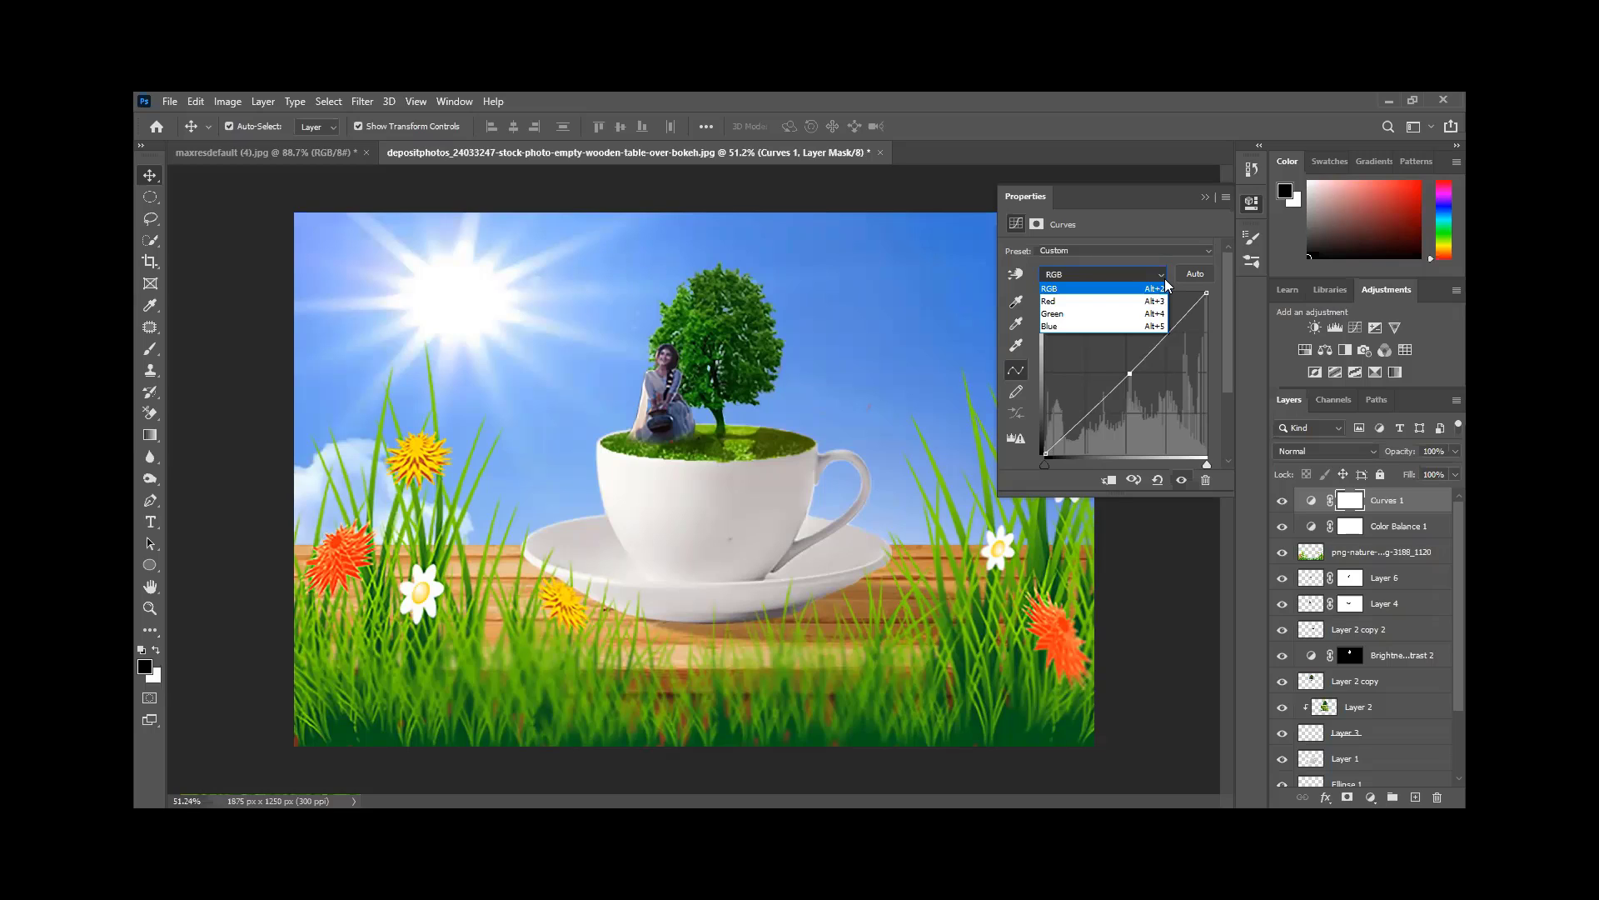
- Return the Red curve near the diagonal, then lower the Green curve for a magenta cast
{"action": "left_click", "coordinate": [1128, 305]}
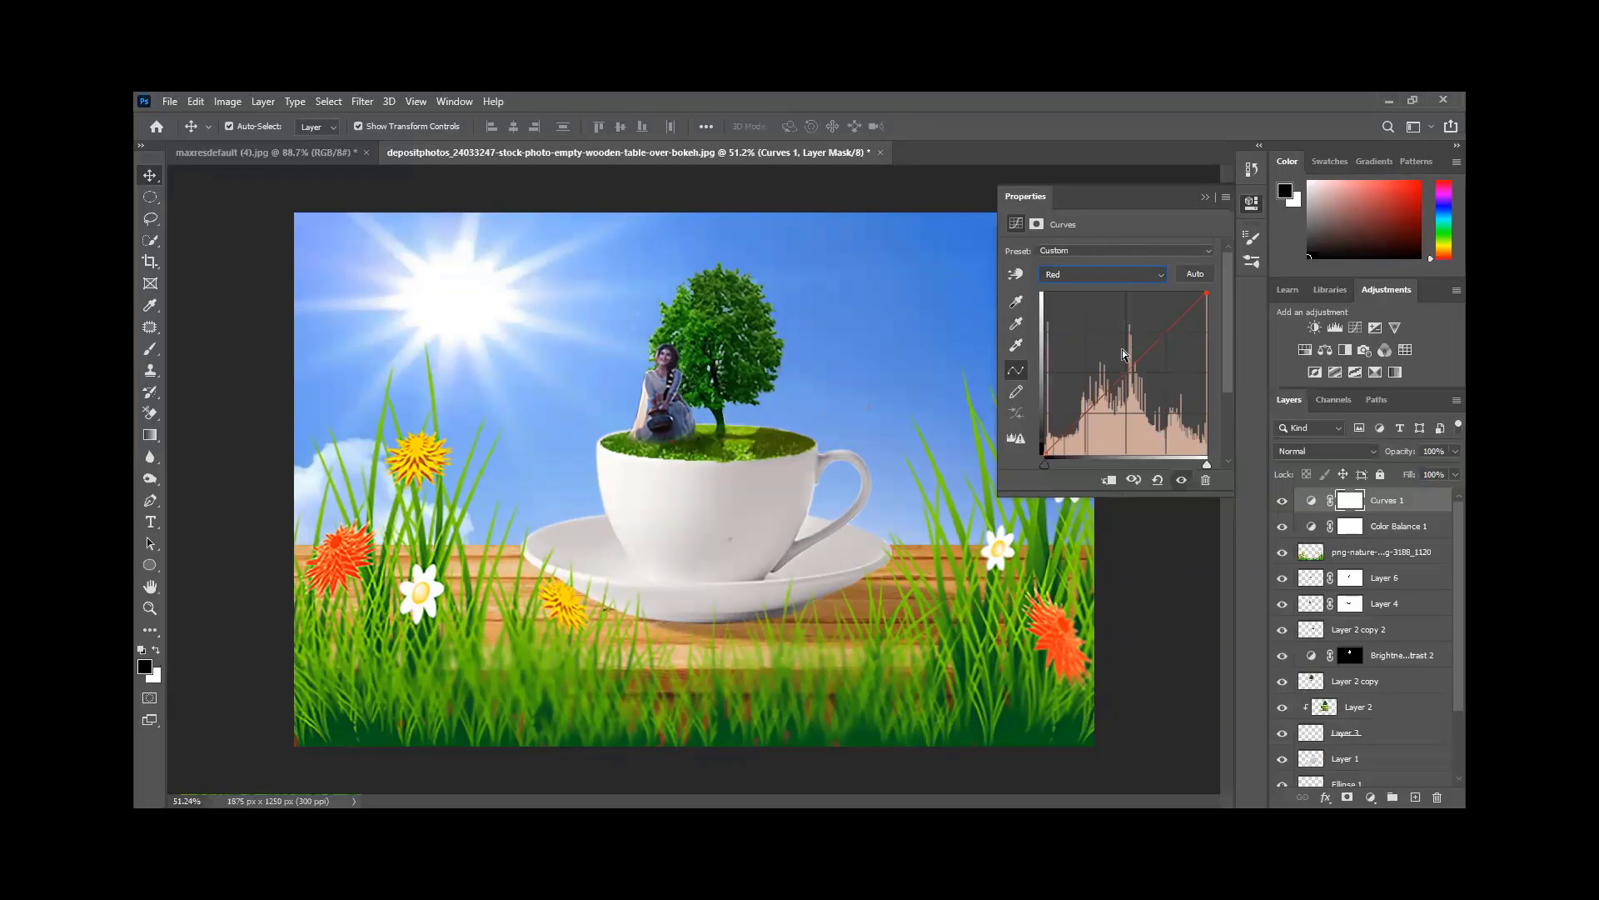
{"action": "left_click_drag", "start_coordinate": [1131, 375], "coordinate": [1107, 346]}
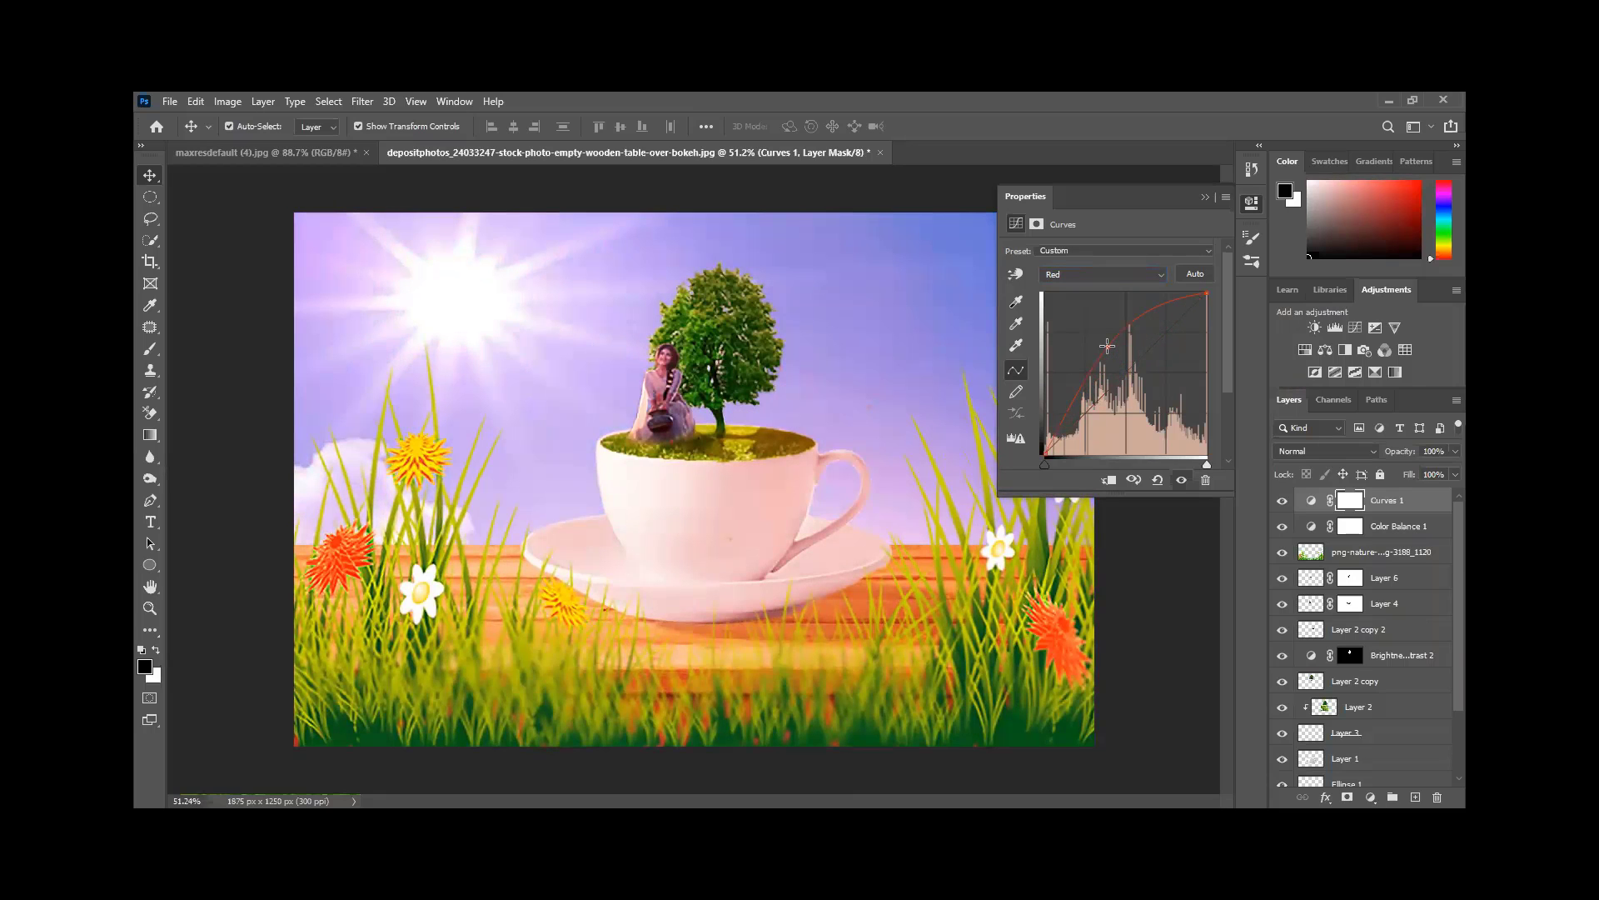
{"action": "left_click_drag", "start_coordinate": [1108, 346], "coordinate": [1122, 374]}
{"action": "left_click", "coordinate": [1159, 274]}
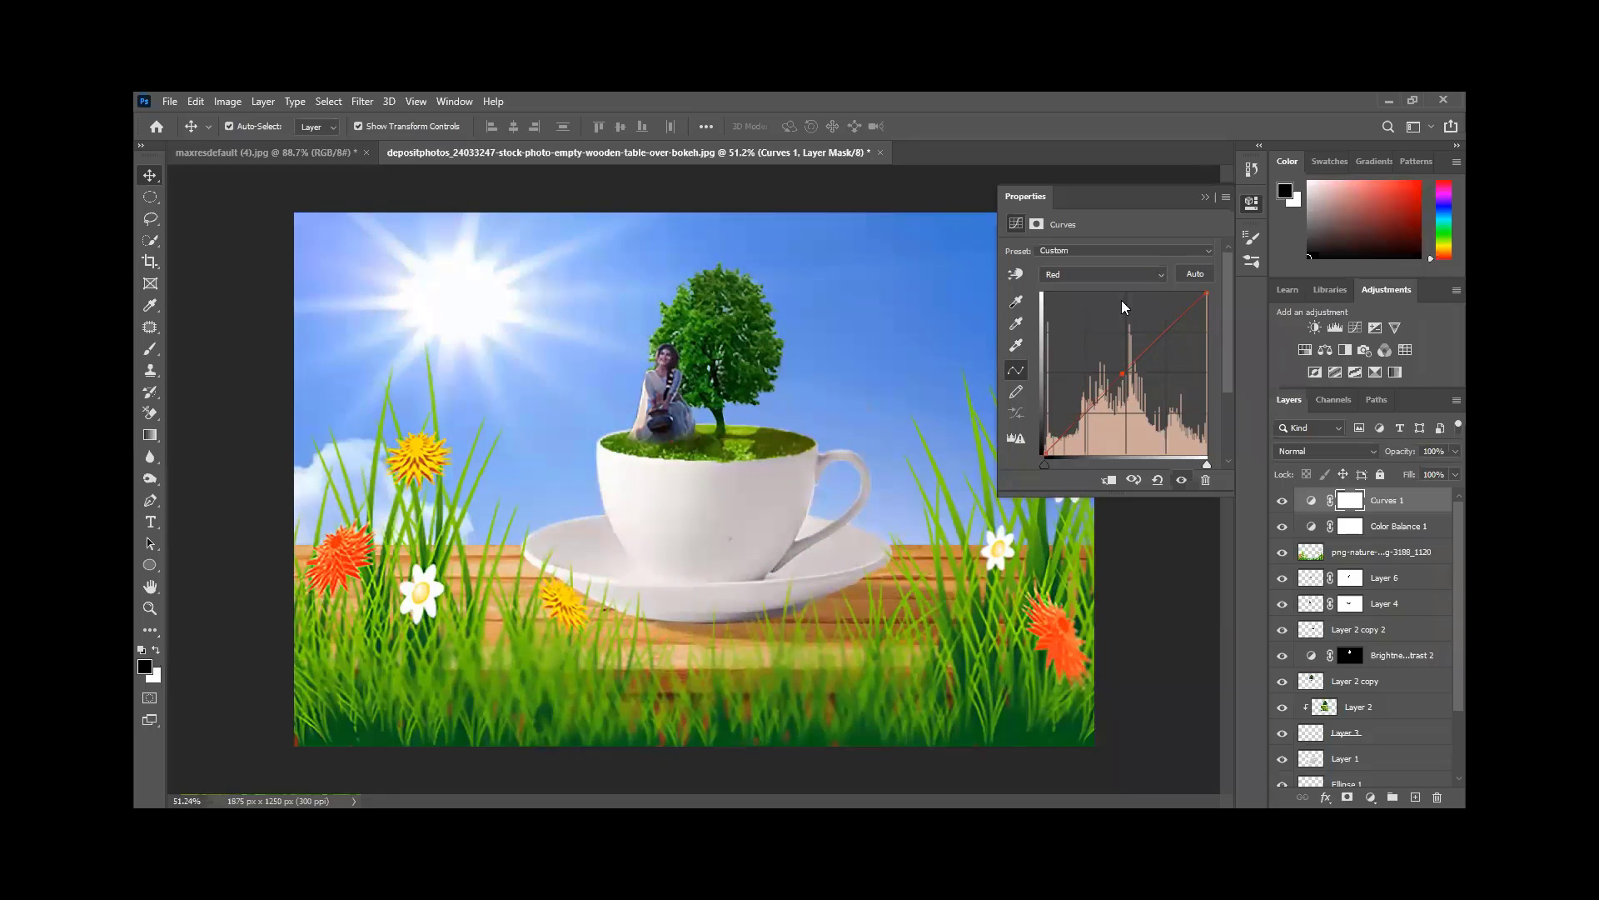
{"action": "left_click", "coordinate": [1108, 316]}
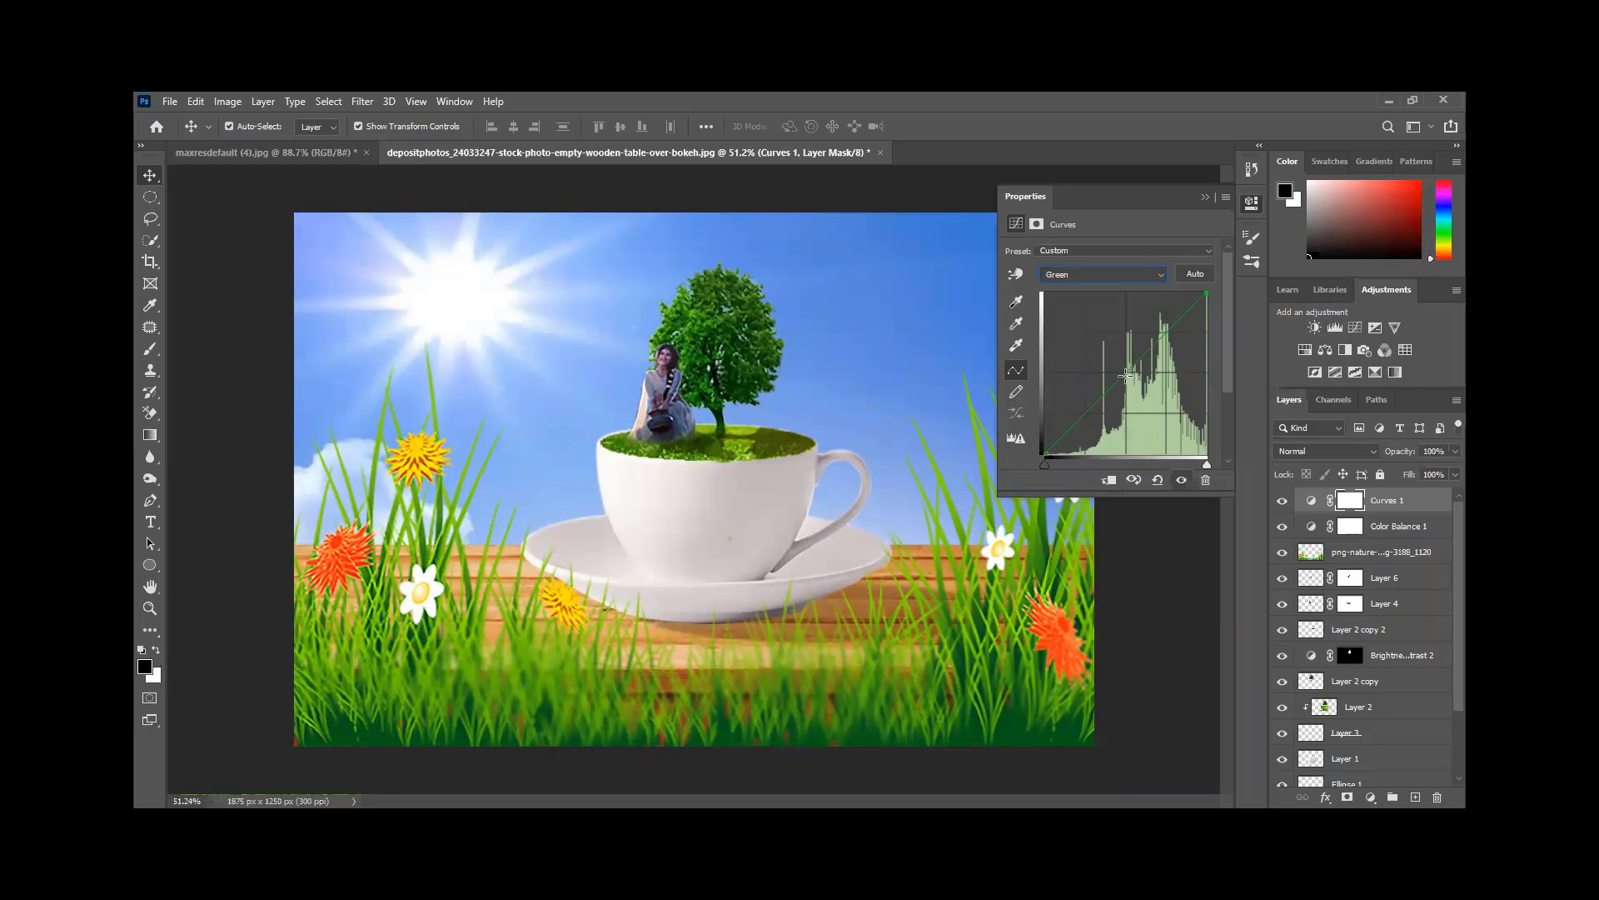
{"action": "left_click_drag", "start_coordinate": [1139, 380], "coordinate": [1143, 384]}
- Close Curves properties and toggle Layer 2 copy 2, Layer 2 copy, Layer 2 and Layer 3 off and on
{"action": "left_click", "coordinate": [1205, 198]}
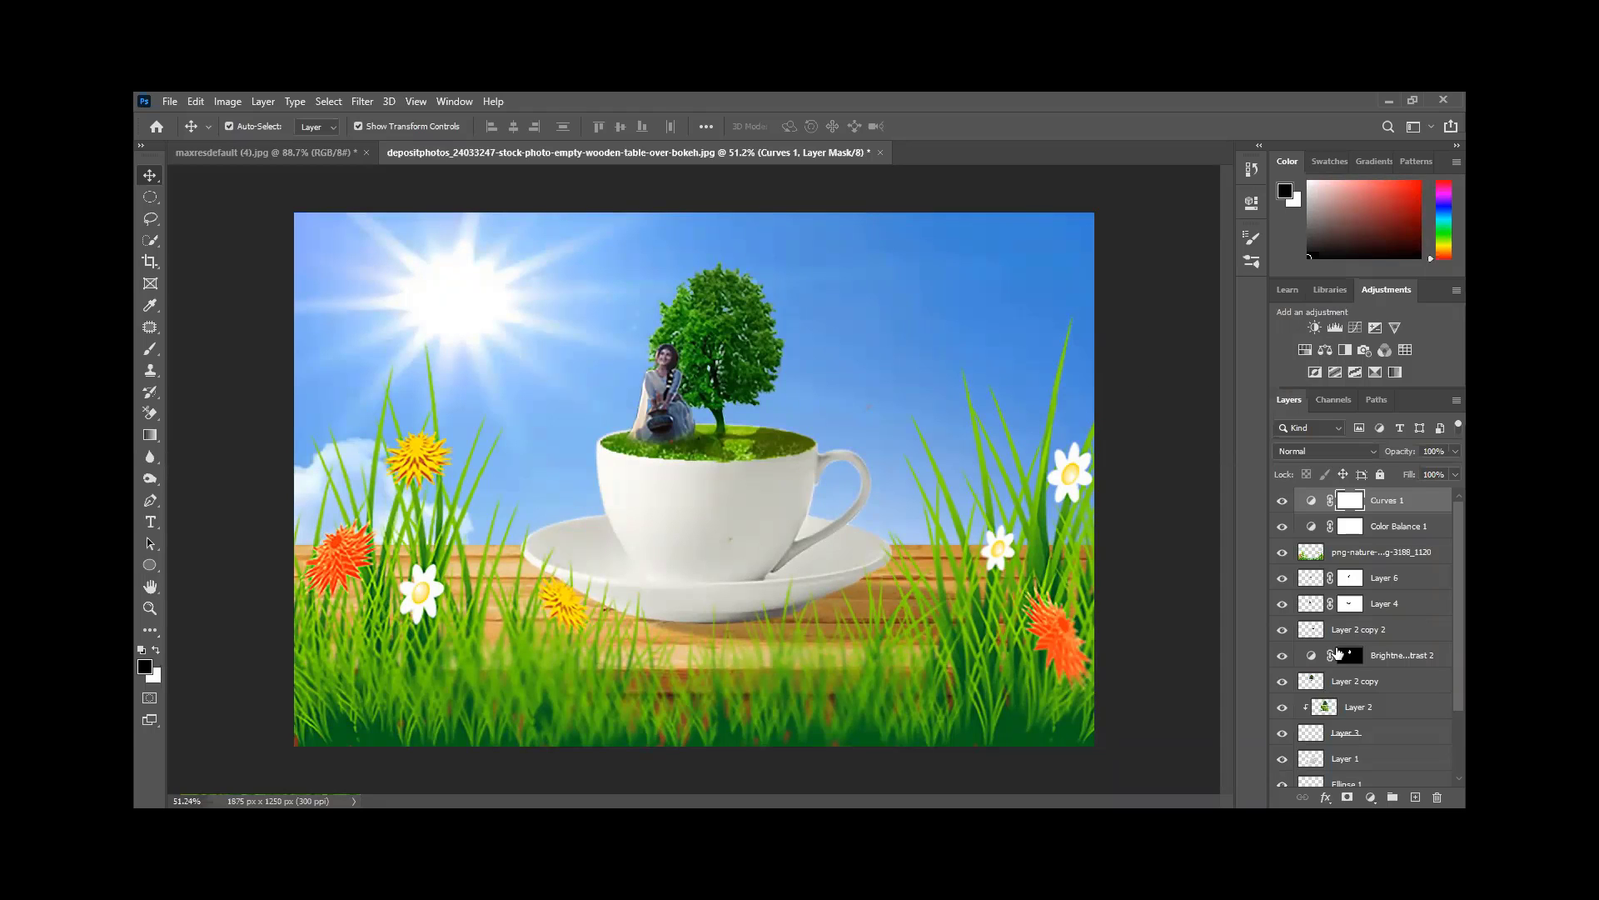
{"action": "left_click", "coordinate": [1285, 632]}
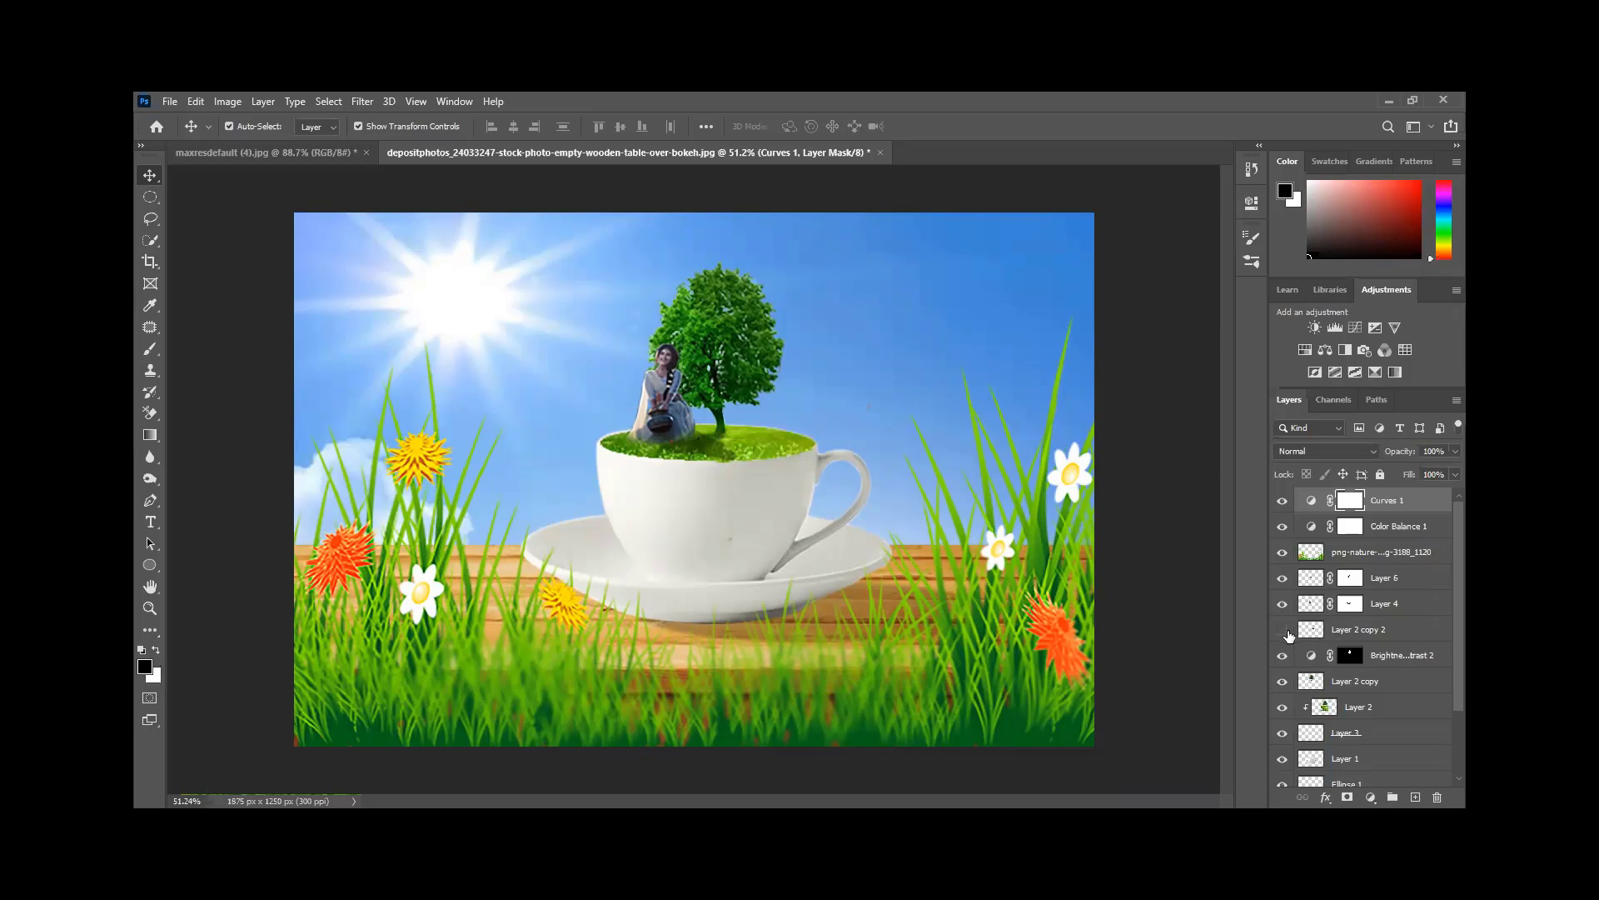
{"action": "left_click", "coordinate": [1285, 632]}
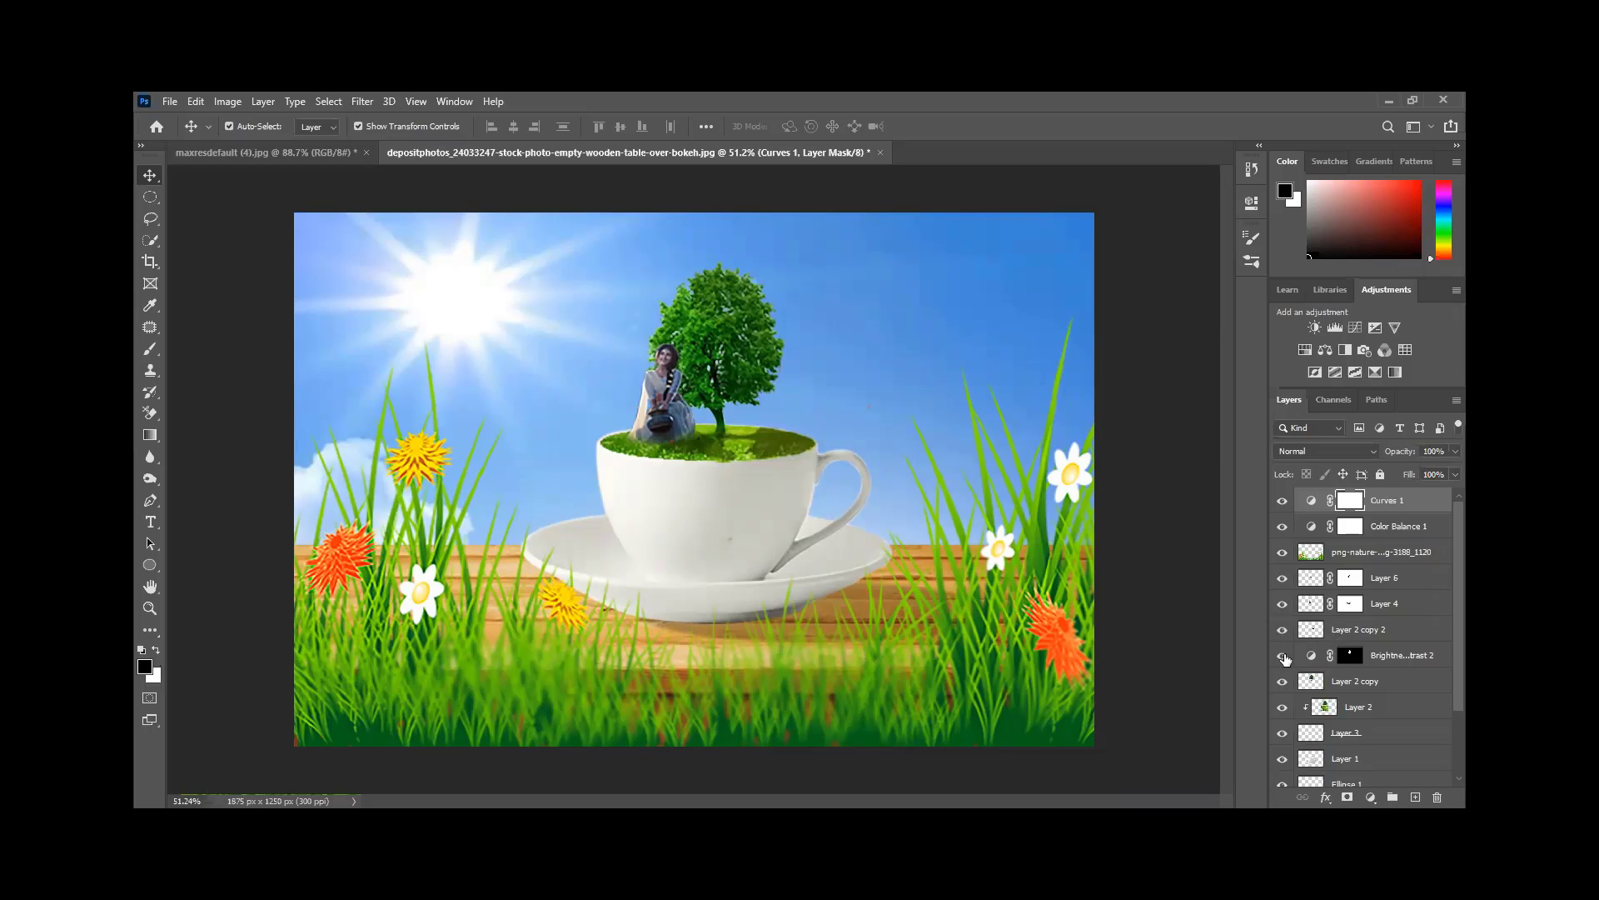
{"action": "left_click", "coordinate": [1283, 682]}
{"action": "left_click", "coordinate": [1283, 682]}
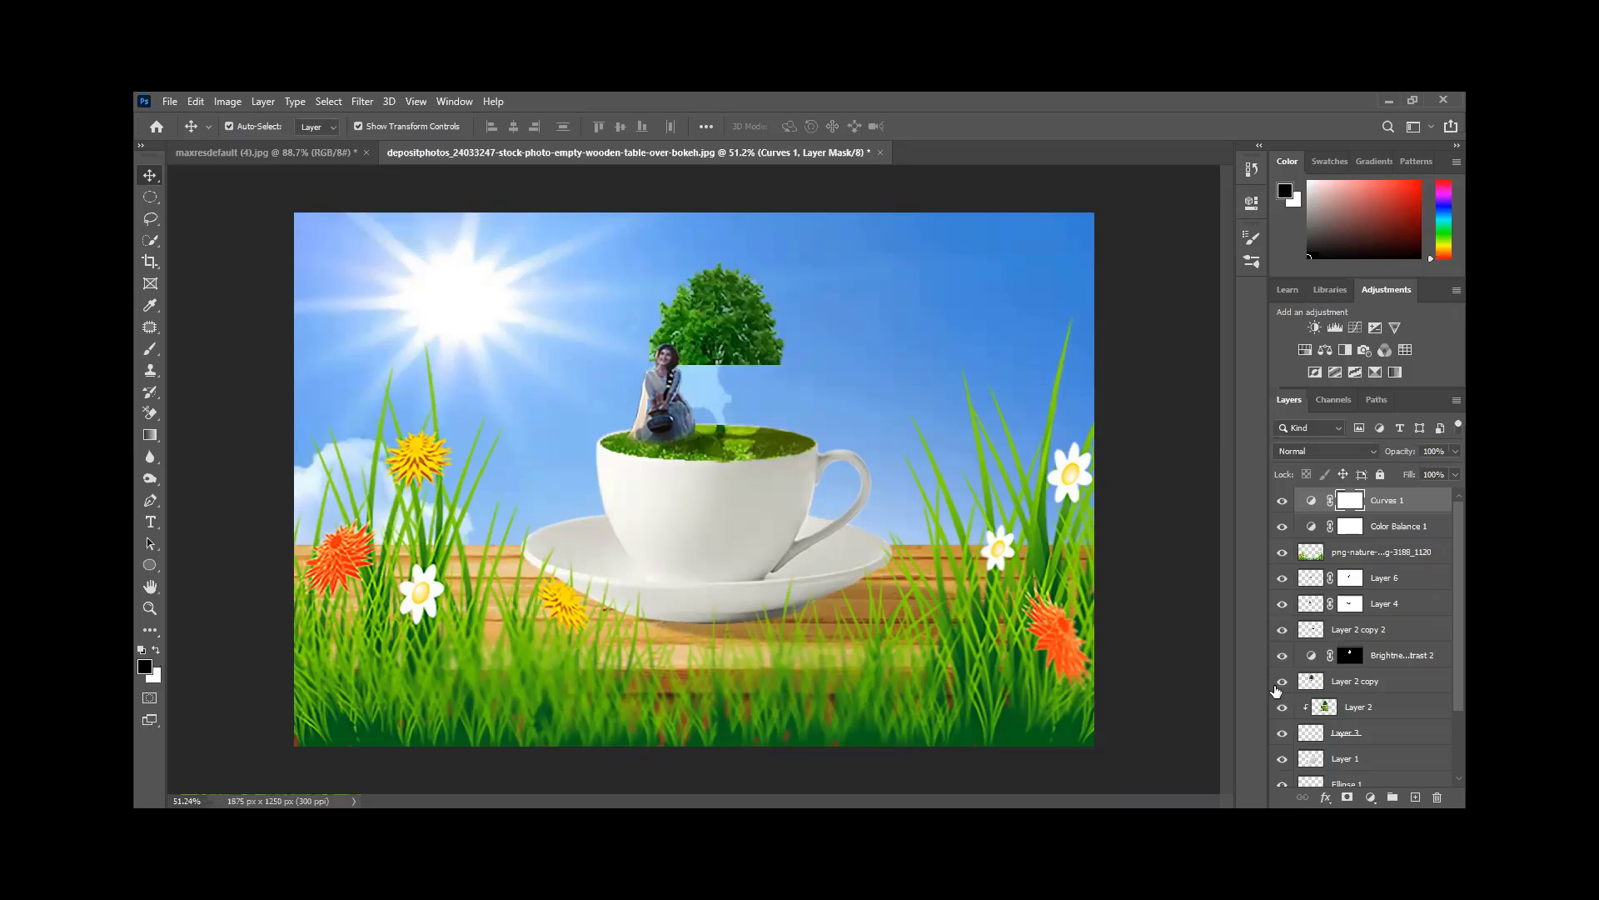
{"action": "left_click", "coordinate": [1282, 708]}
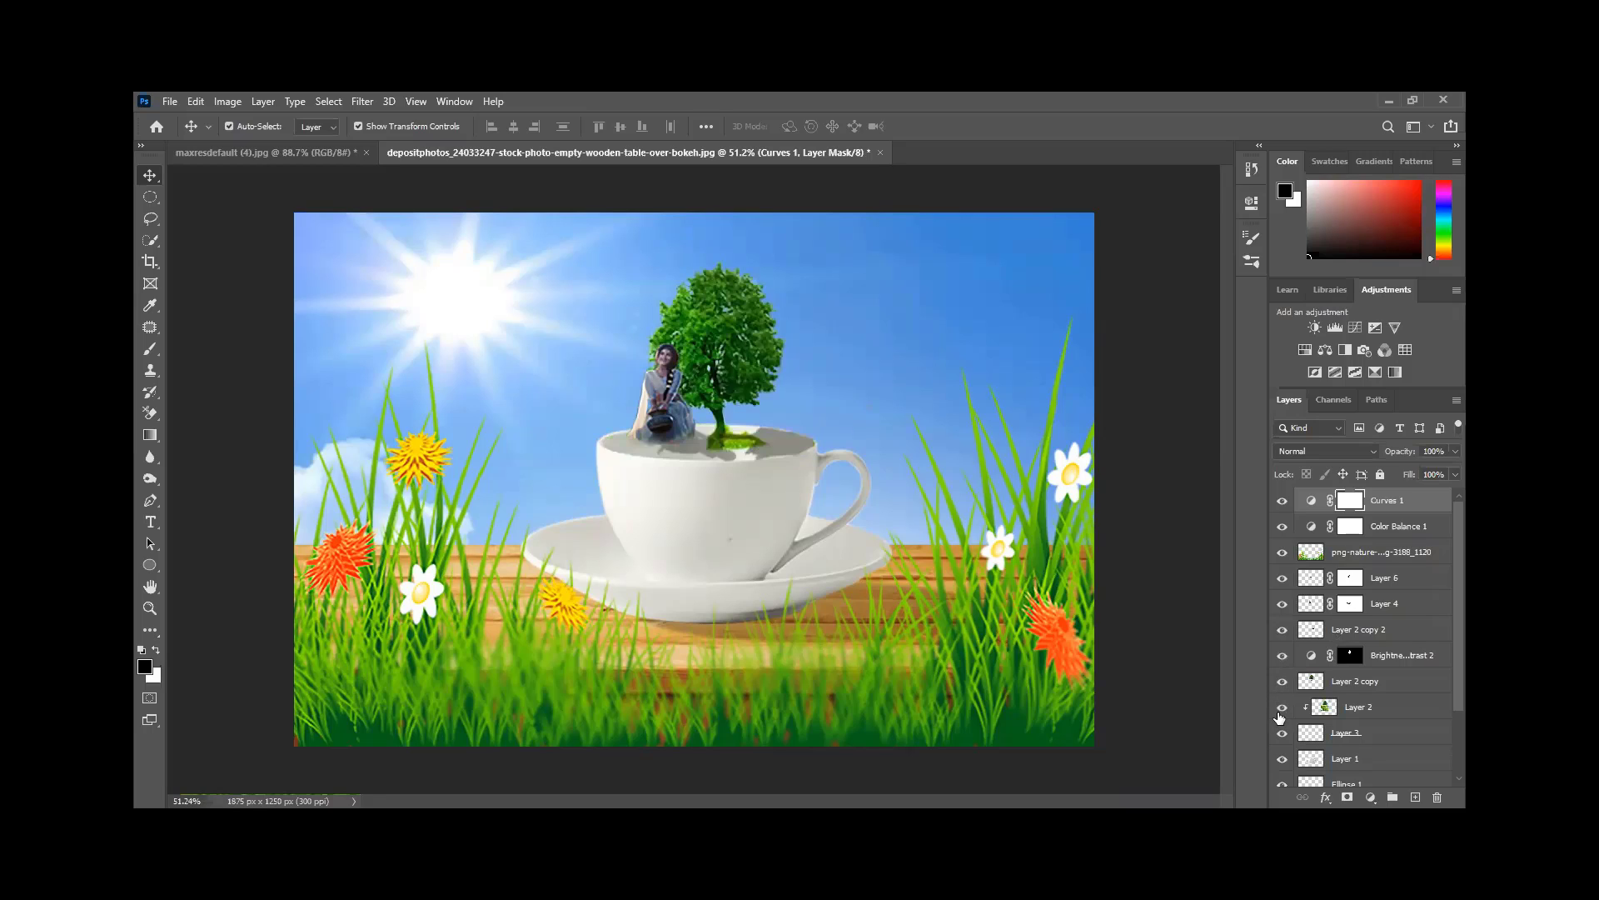
{"action": "left_click", "coordinate": [1282, 708]}
{"action": "left_click", "coordinate": [1283, 733]}
{"action": "left_click", "coordinate": [1282, 733]}
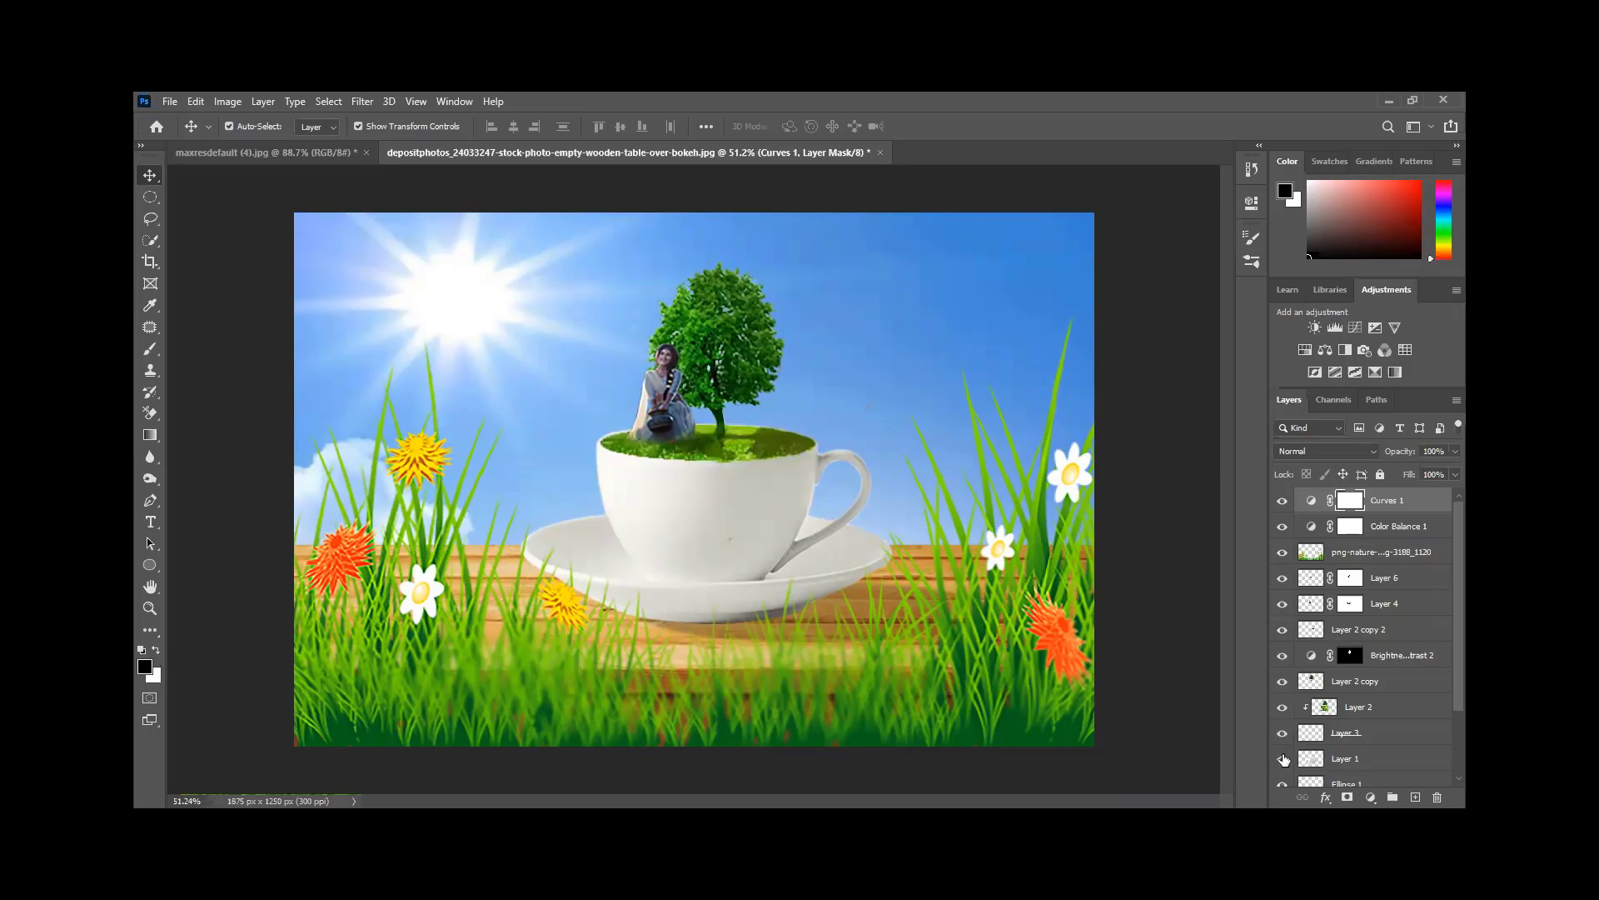
- Select Layer 1 and toggle the cup and saucer off and on several times, ending visible
{"action": "left_click", "coordinate": [1312, 758]}
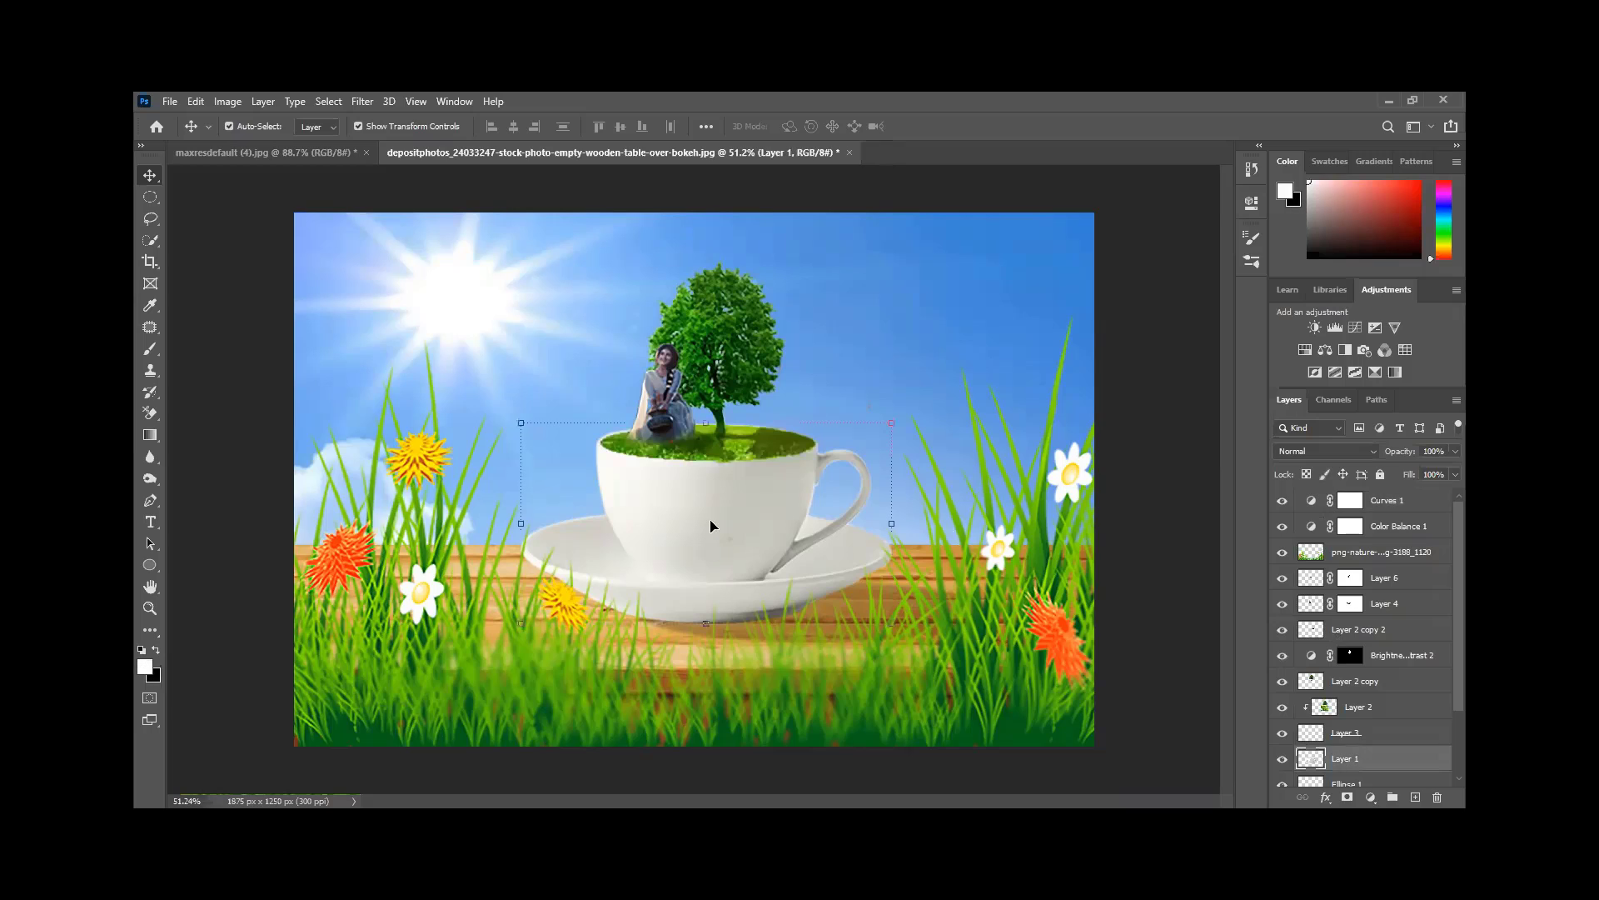
{"action": "left_click", "coordinate": [1282, 758]}
{"action": "left_click", "coordinate": [1282, 758]}
{"action": "left_click", "coordinate": [1282, 758]}
{"action": "left_click", "coordinate": [1282, 758]}
{"action": "left_click", "coordinate": [1282, 758]}
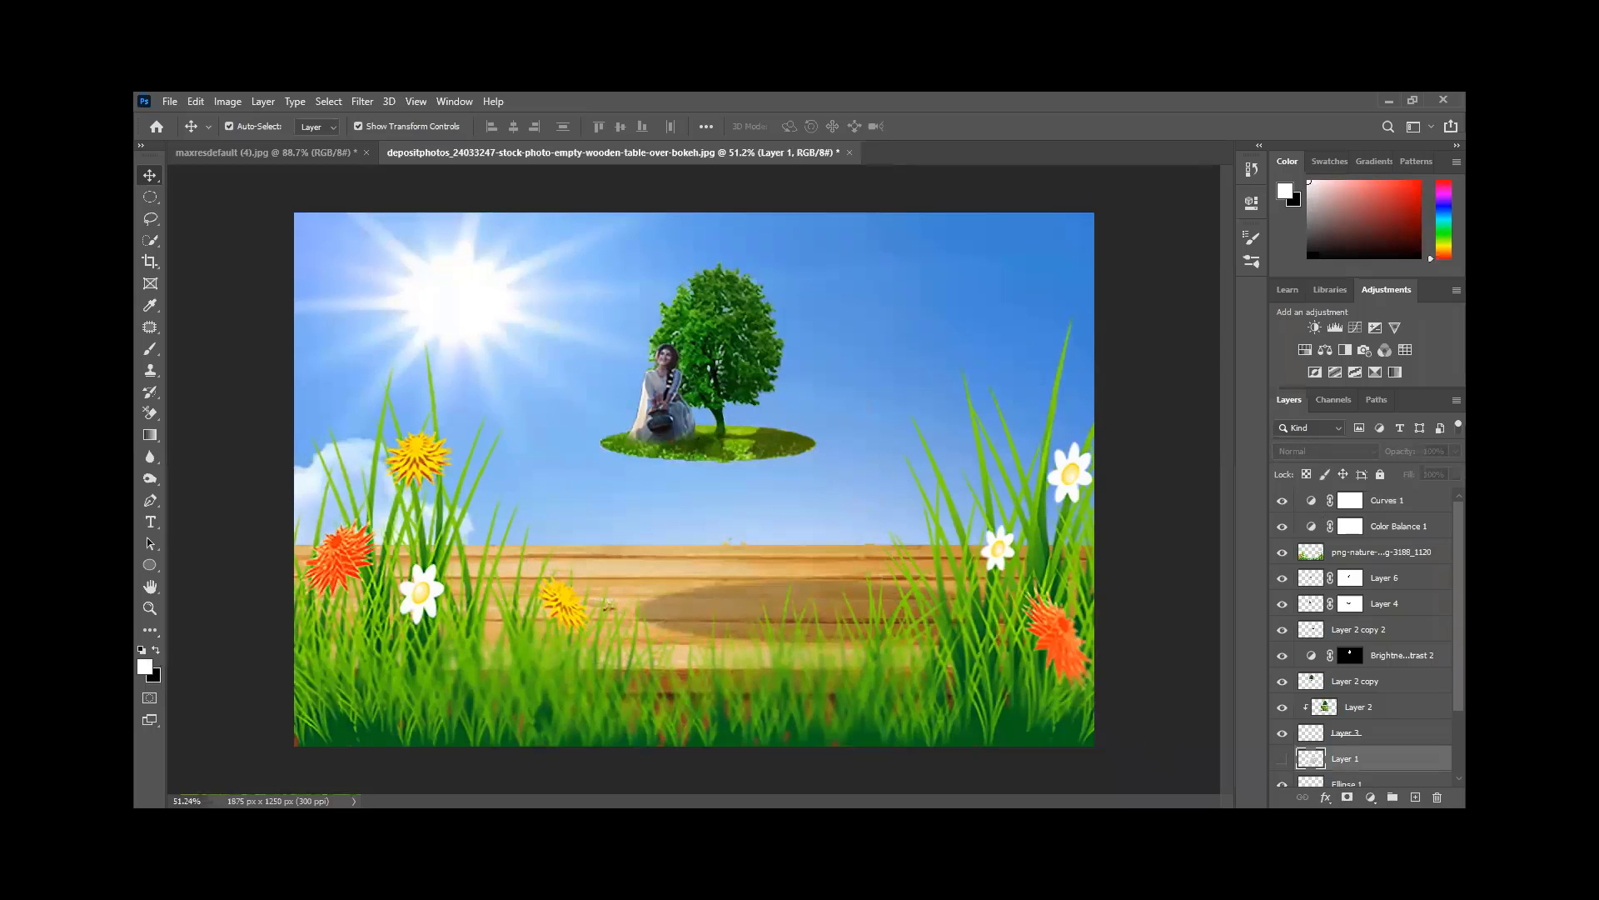
{"action": "left_click", "coordinate": [1282, 758]}
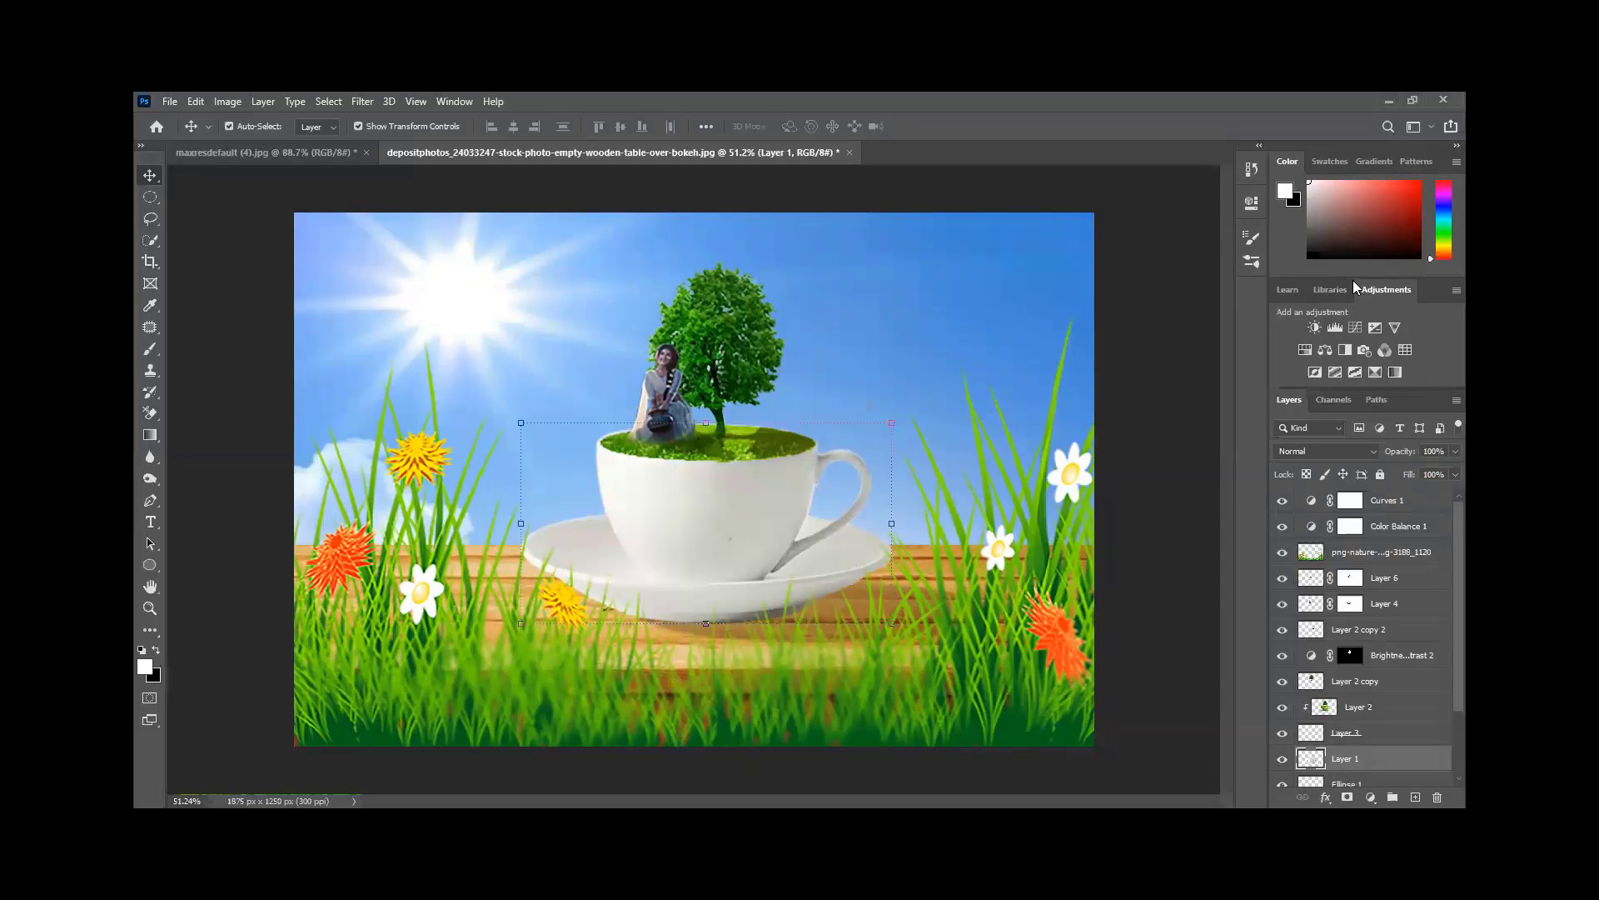
- Scroll through the layer stack and deselect Layer 1
{"action": "left_click_drag", "start_coordinate": [1351, 280], "coordinate": [1352, 264]}
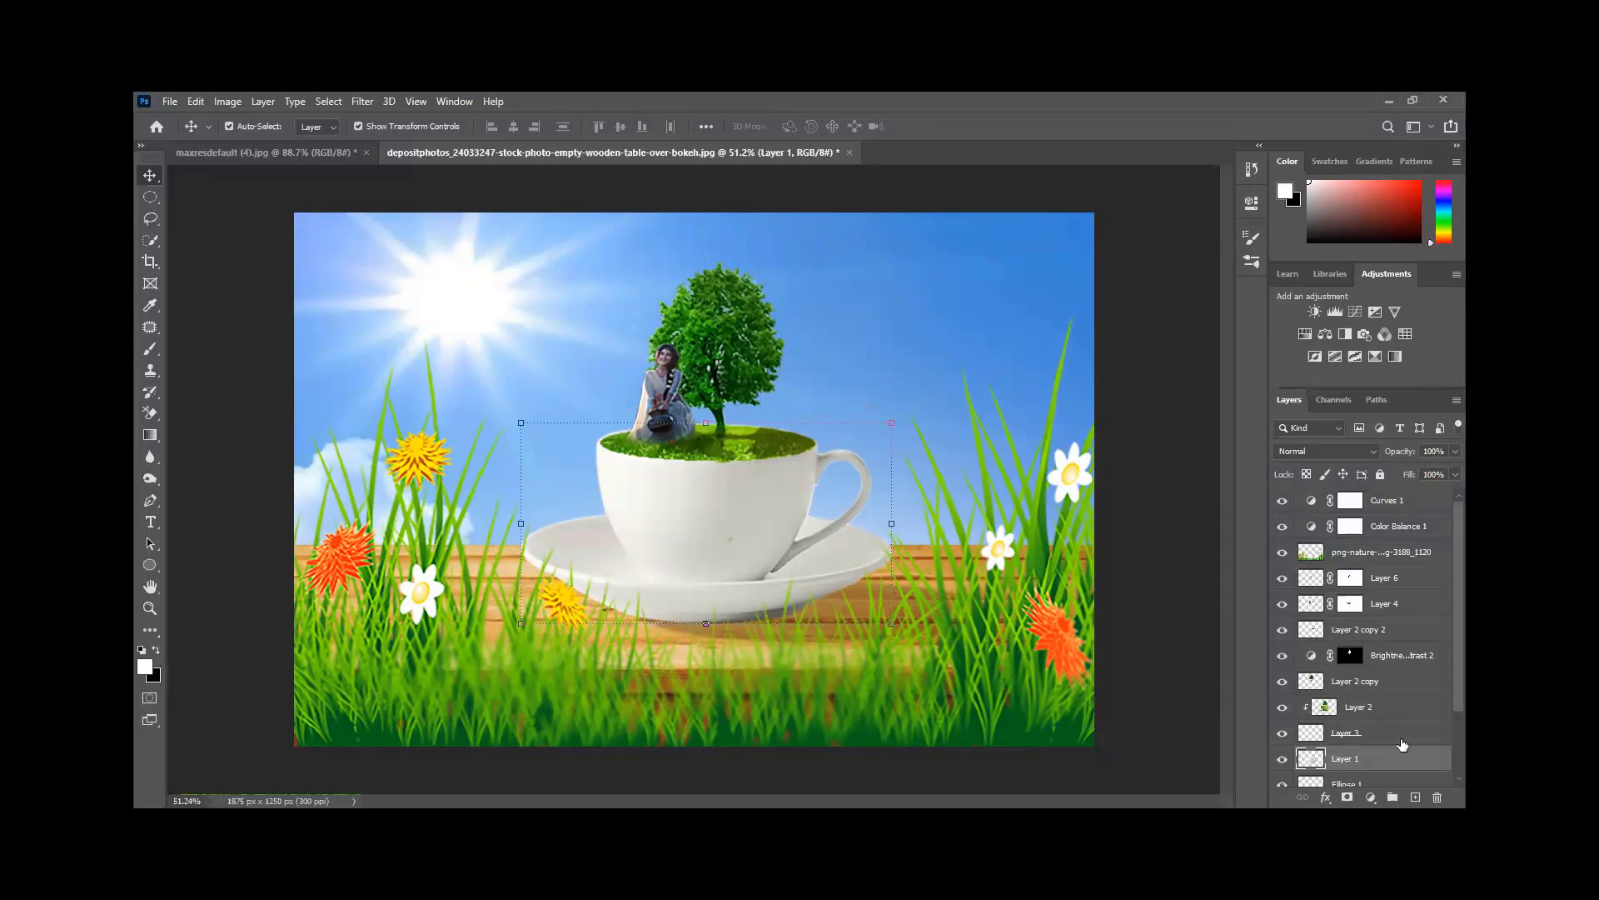
{"action": "scroll", "coordinate": [1405, 743], "scroll_direction": "down", "scroll_amount": 3}
{"action": "scroll", "coordinate": [1405, 743], "scroll_direction": "up", "scroll_amount": 3}
{"action": "scroll", "coordinate": [1400, 740], "scroll_direction": "down", "scroll_amount": 3}
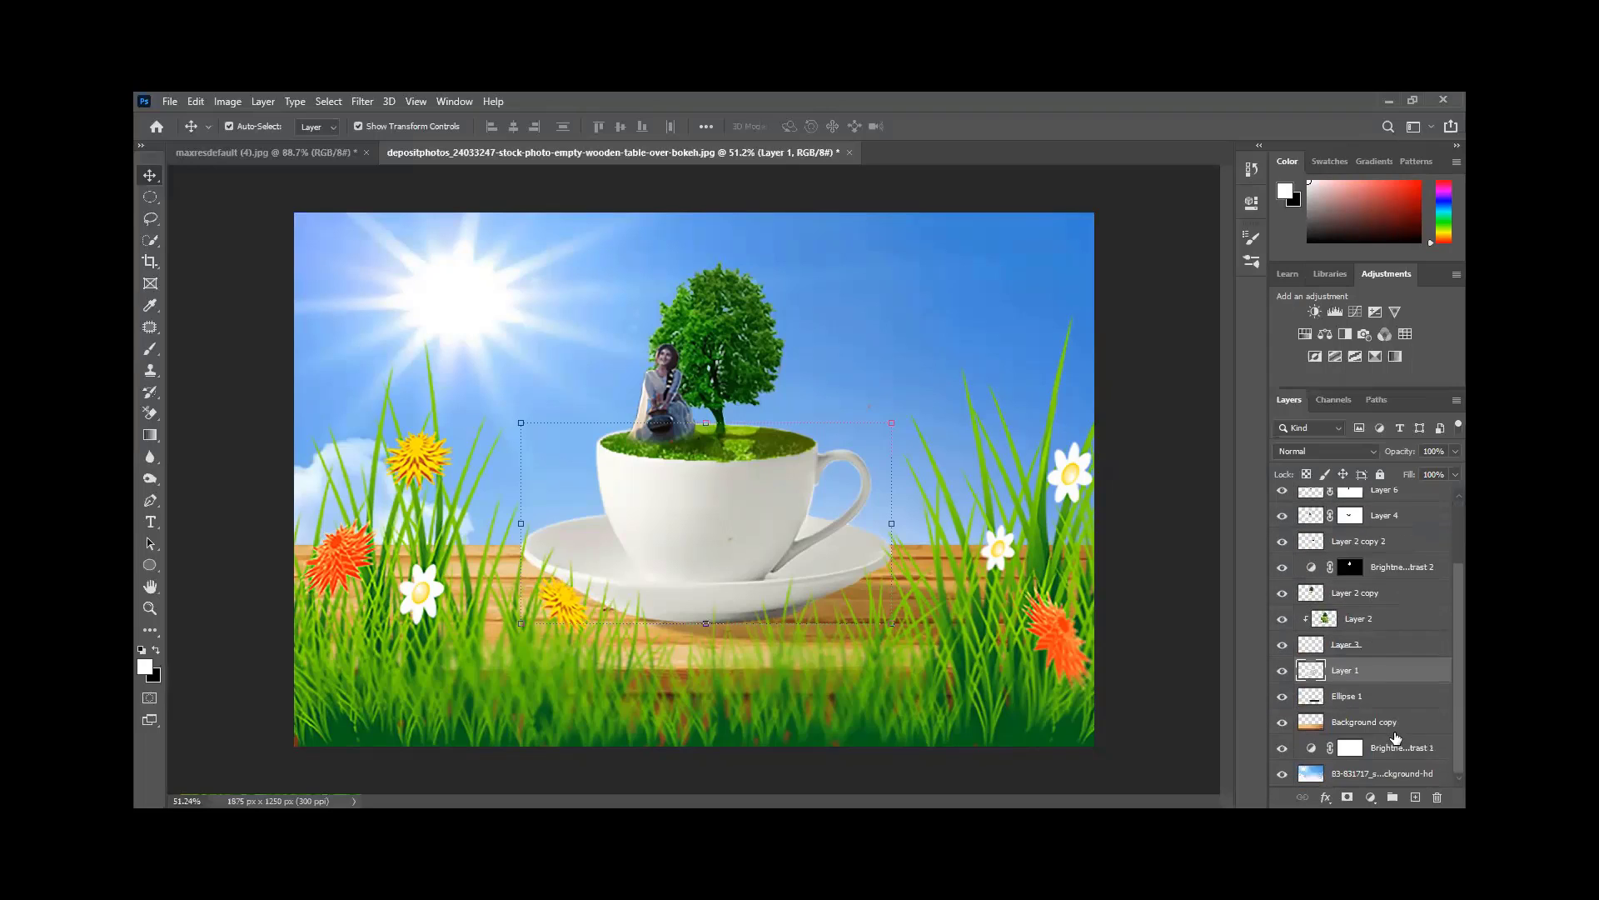
{"action": "scroll", "coordinate": [1396, 734], "scroll_direction": "up", "scroll_amount": 3}
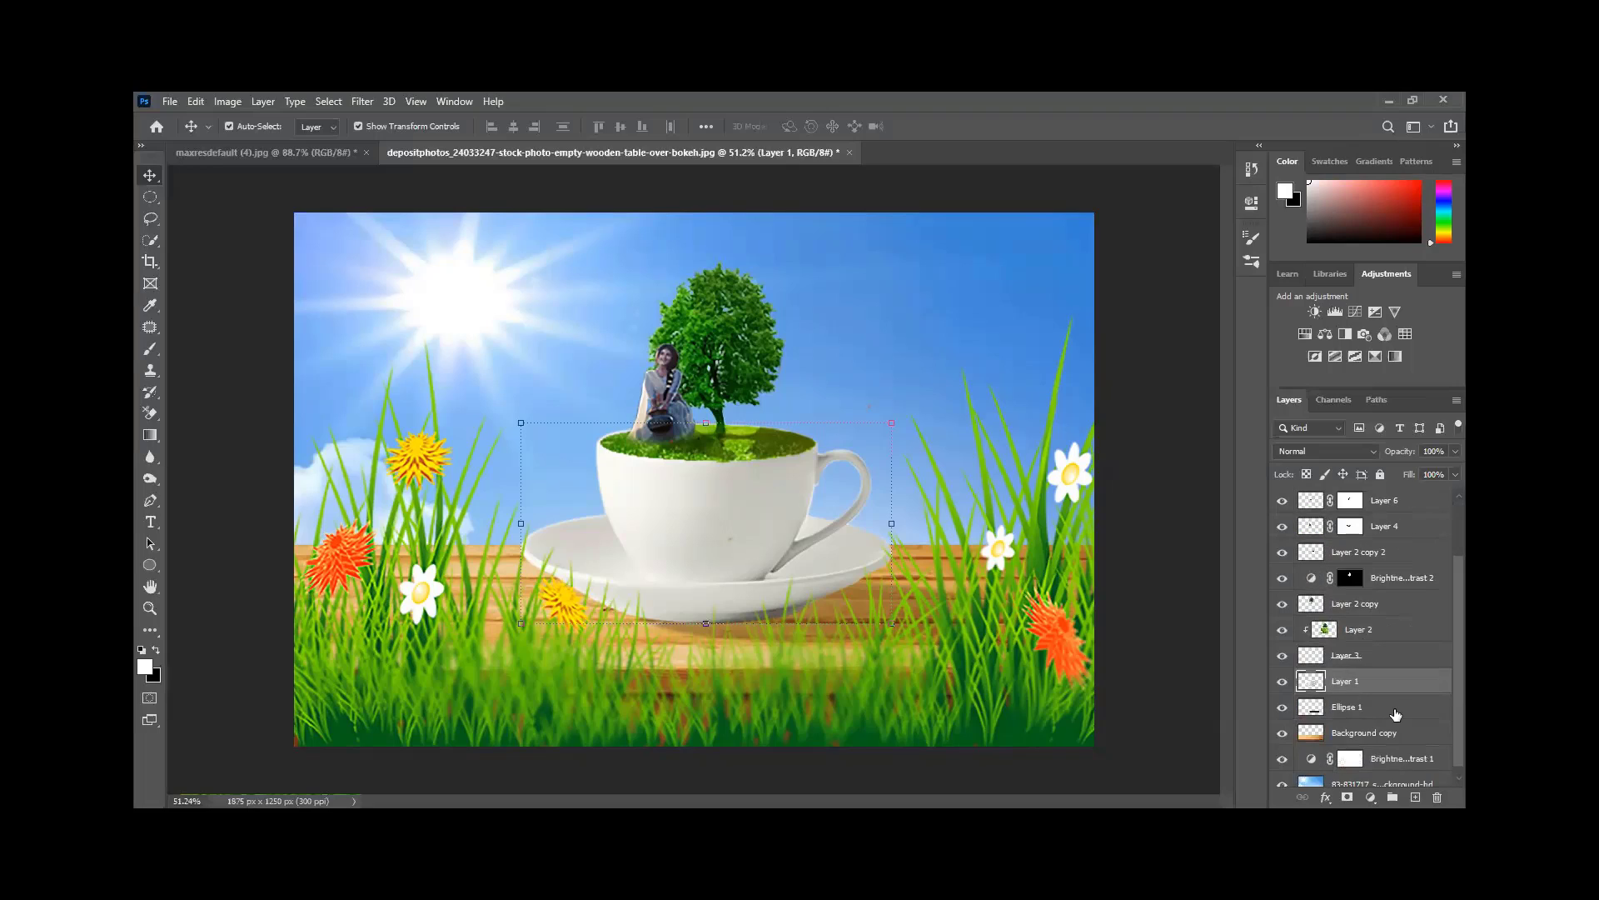
{"action": "scroll", "coordinate": [1397, 704], "scroll_direction": "down", "scroll_amount": 1}
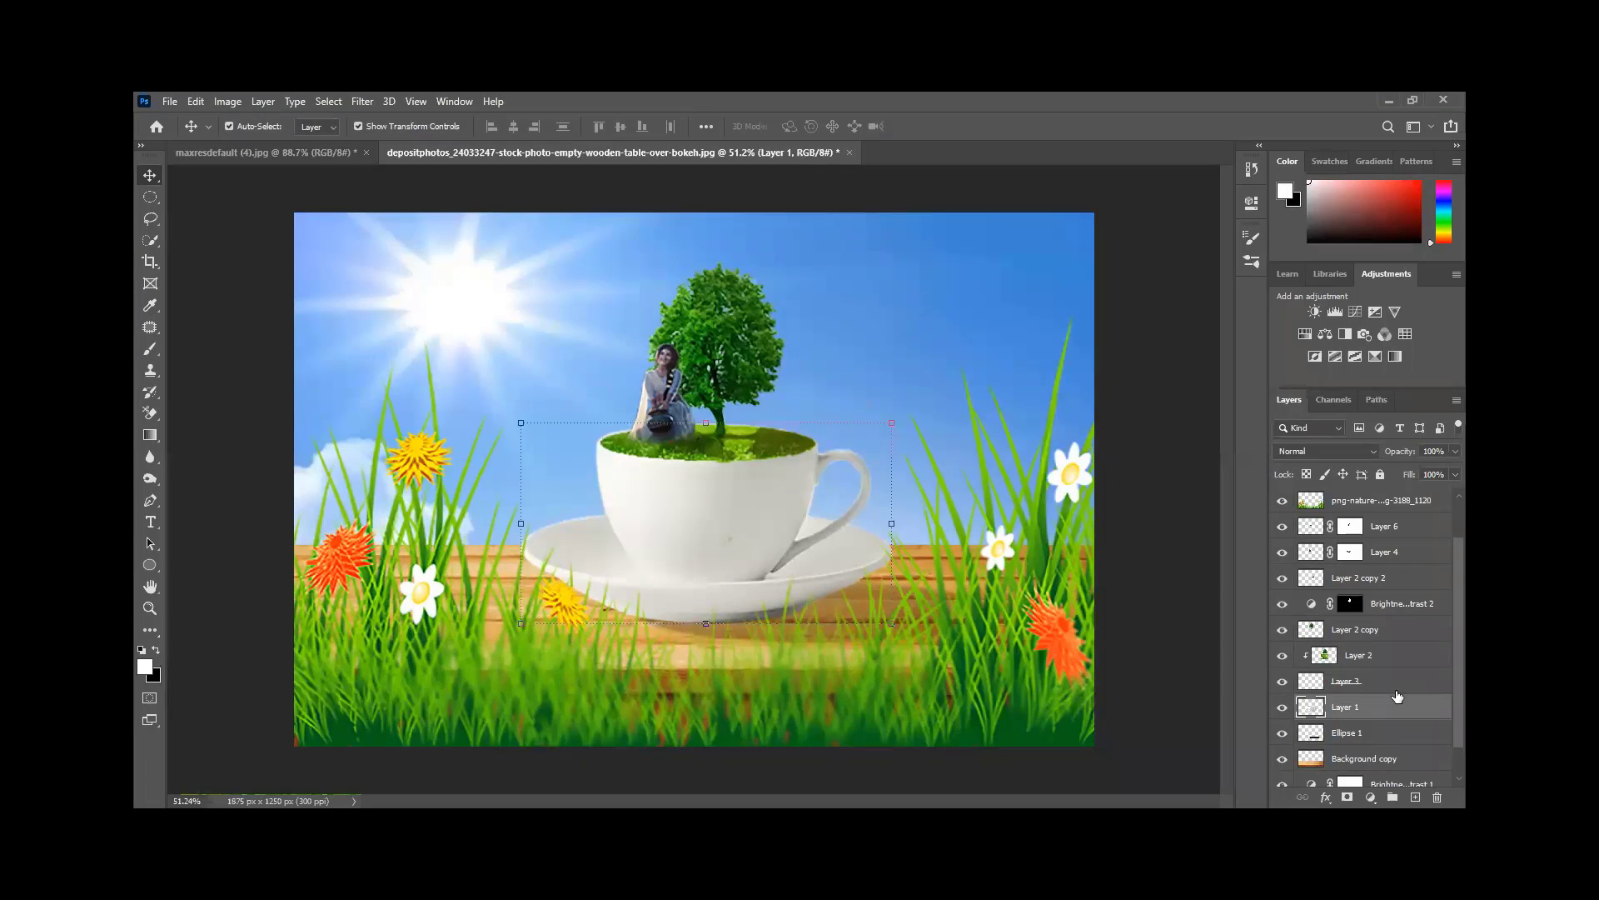
{"action": "scroll", "coordinate": [1398, 629], "scroll_direction": "down", "scroll_amount": 2}
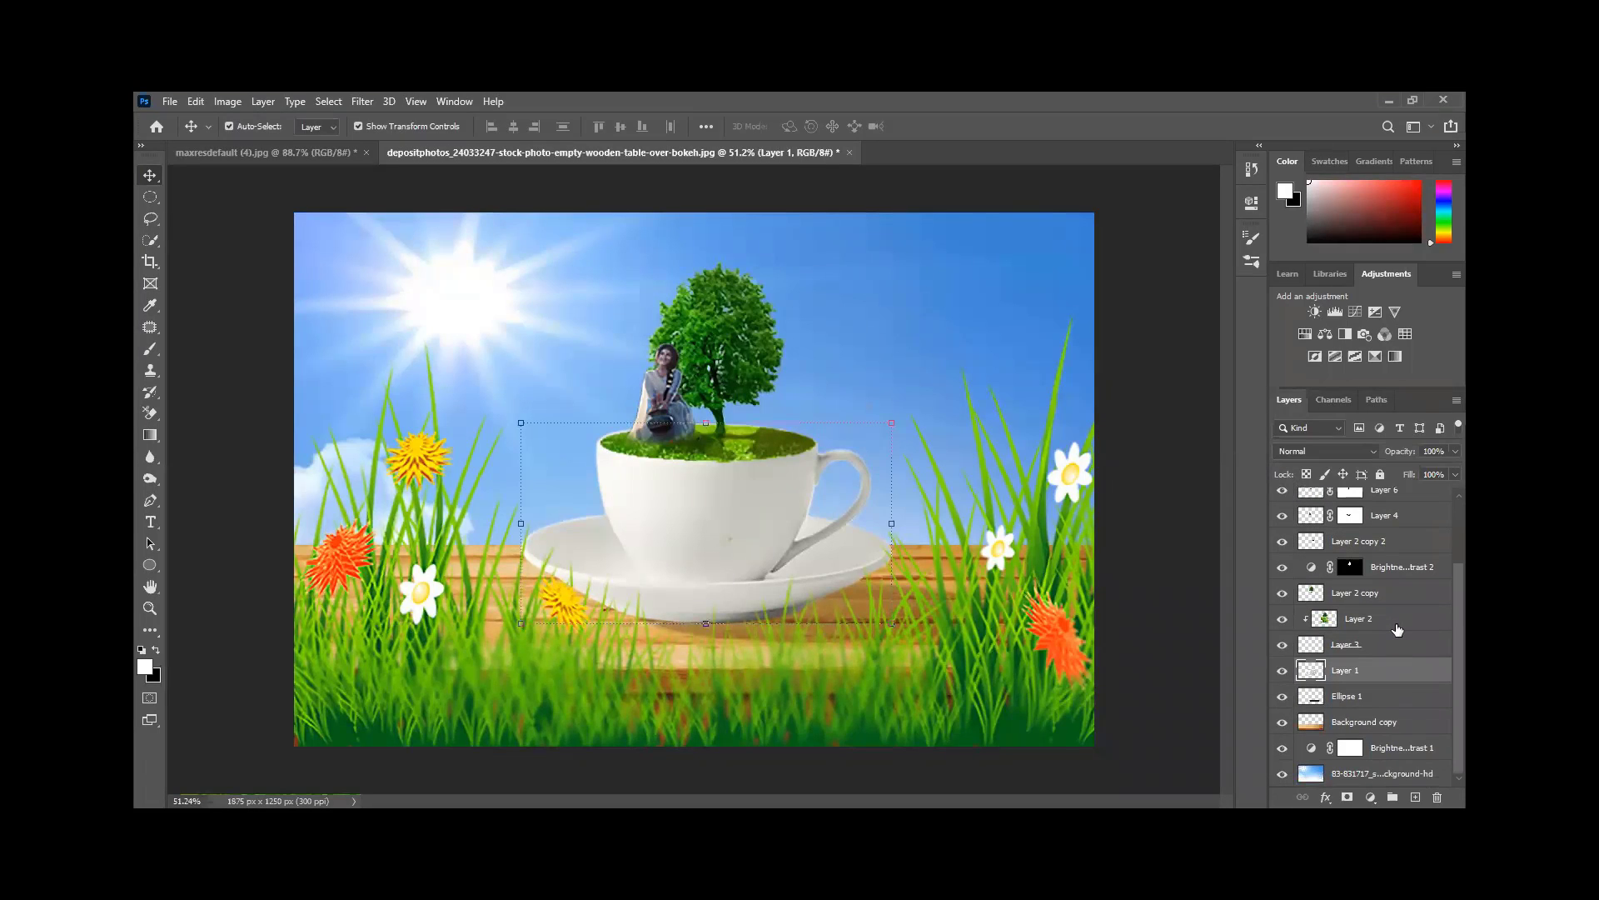
{"action": "left_click", "coordinate": [1166, 543]}
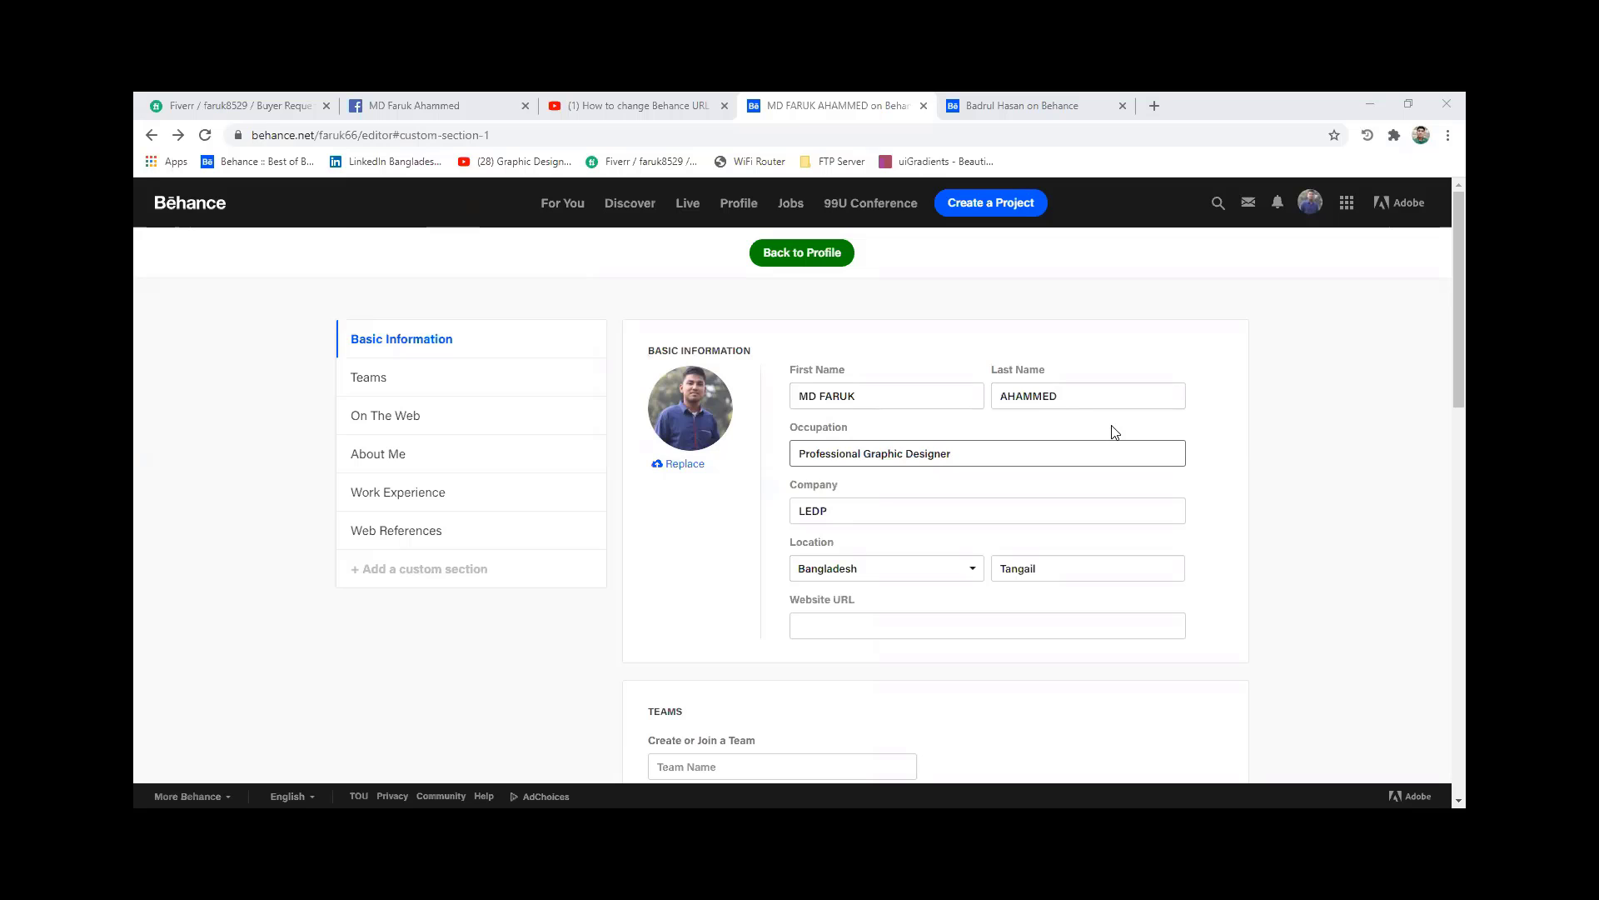
- Scroll through the Edit Profile sections, then go to the public Profile page
{"action": "scroll", "coordinate": [1115, 431], "scroll_direction": "down", "scroll_amount": 8}
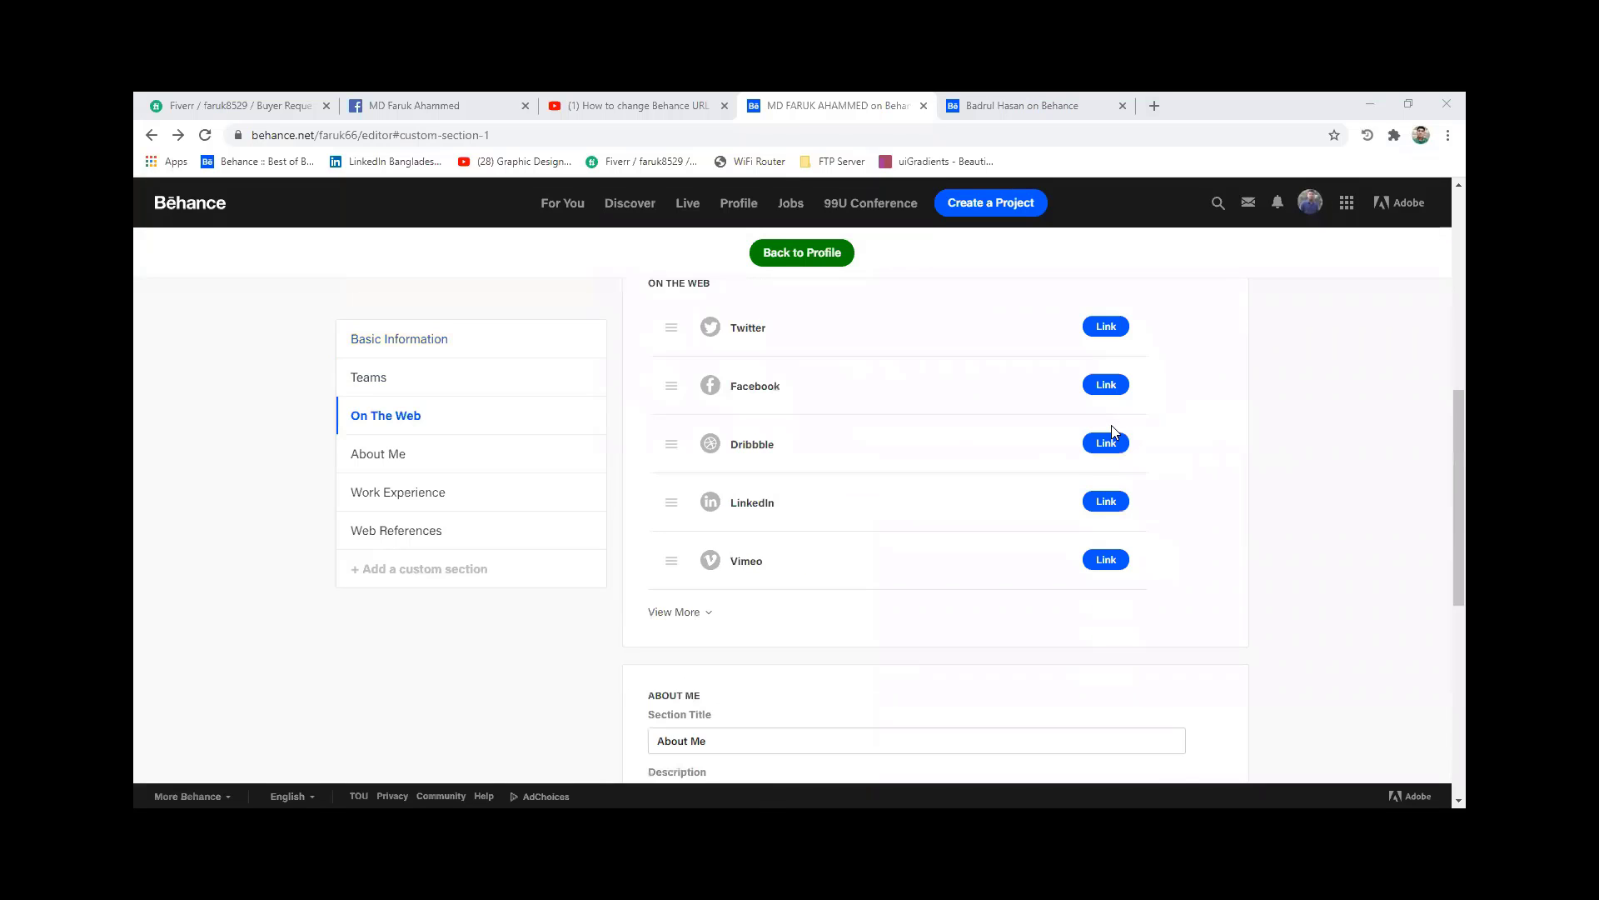
{"action": "scroll", "coordinate": [1115, 432], "scroll_direction": "up", "scroll_amount": 2}
{"action": "scroll", "coordinate": [1115, 432], "scroll_direction": "down", "scroll_amount": 2}
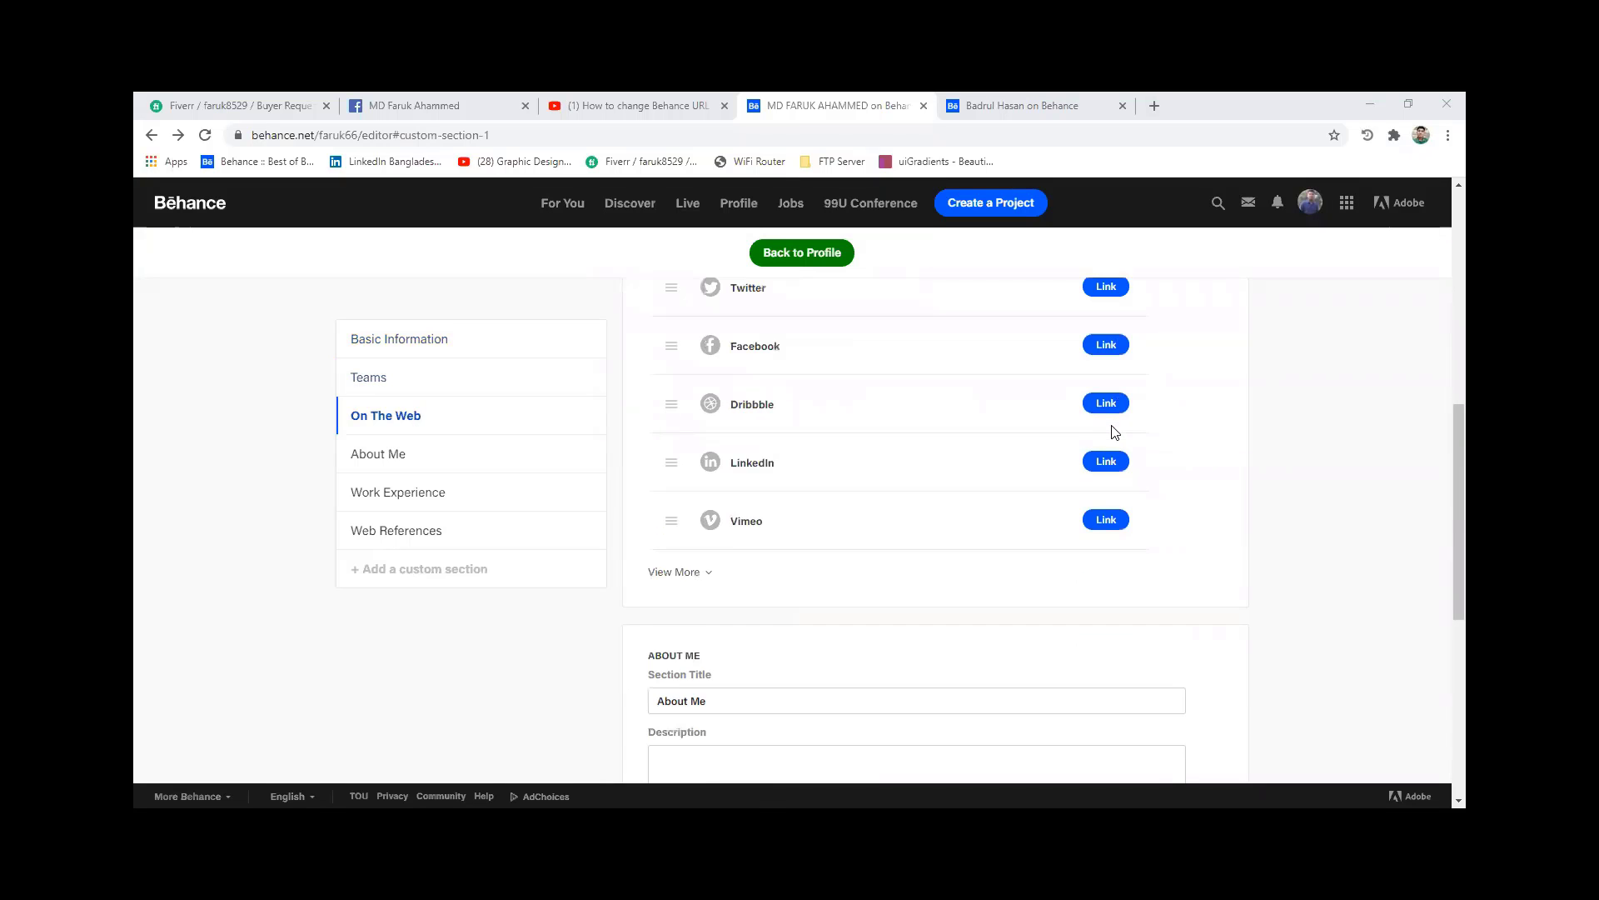
{"action": "scroll", "coordinate": [1115, 431], "scroll_direction": "up", "scroll_amount": 4}
{"action": "scroll", "coordinate": [1114, 431], "scroll_direction": "up", "scroll_amount": 2}
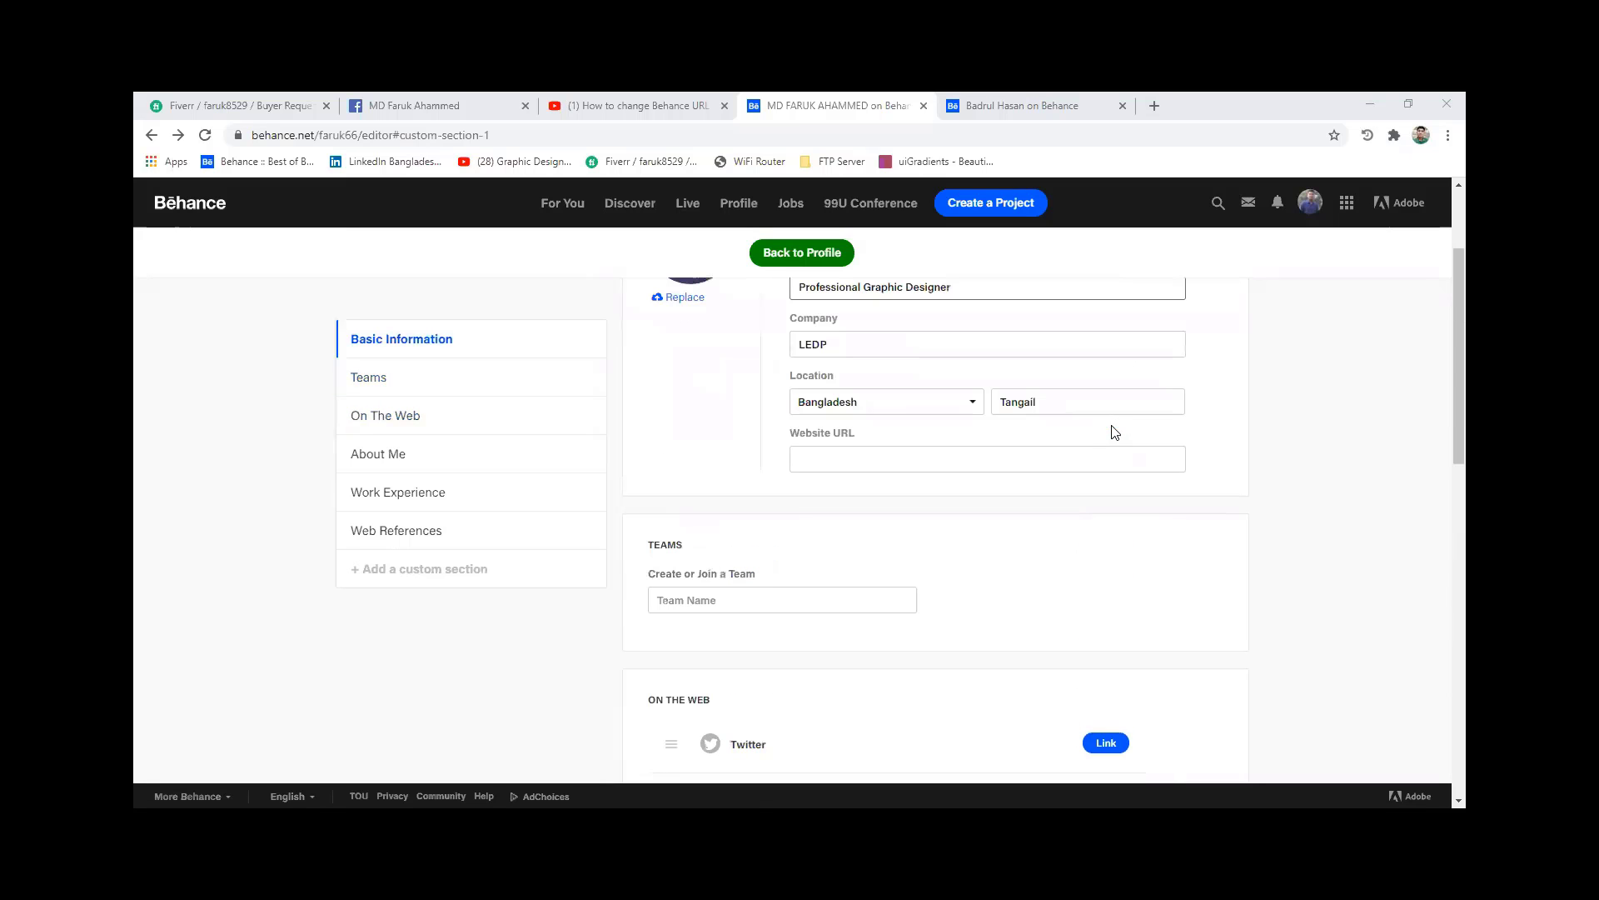
{"action": "scroll", "coordinate": [1114, 431], "scroll_direction": "down", "scroll_amount": 10}
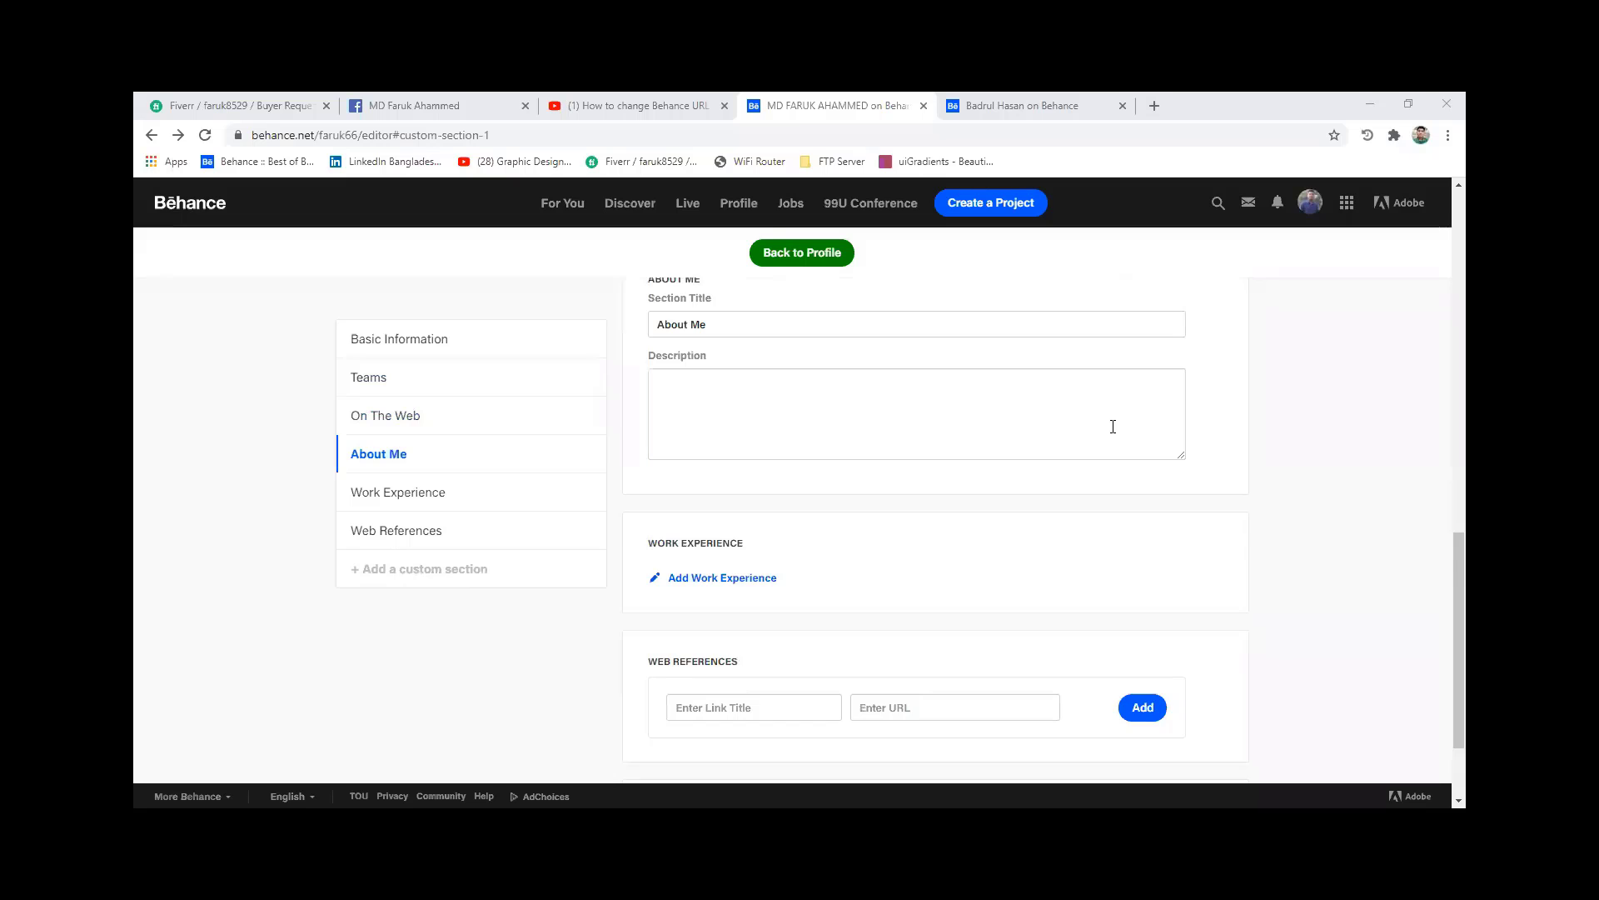
{"action": "scroll", "coordinate": [1113, 427], "scroll_direction": "down", "scroll_amount": 2}
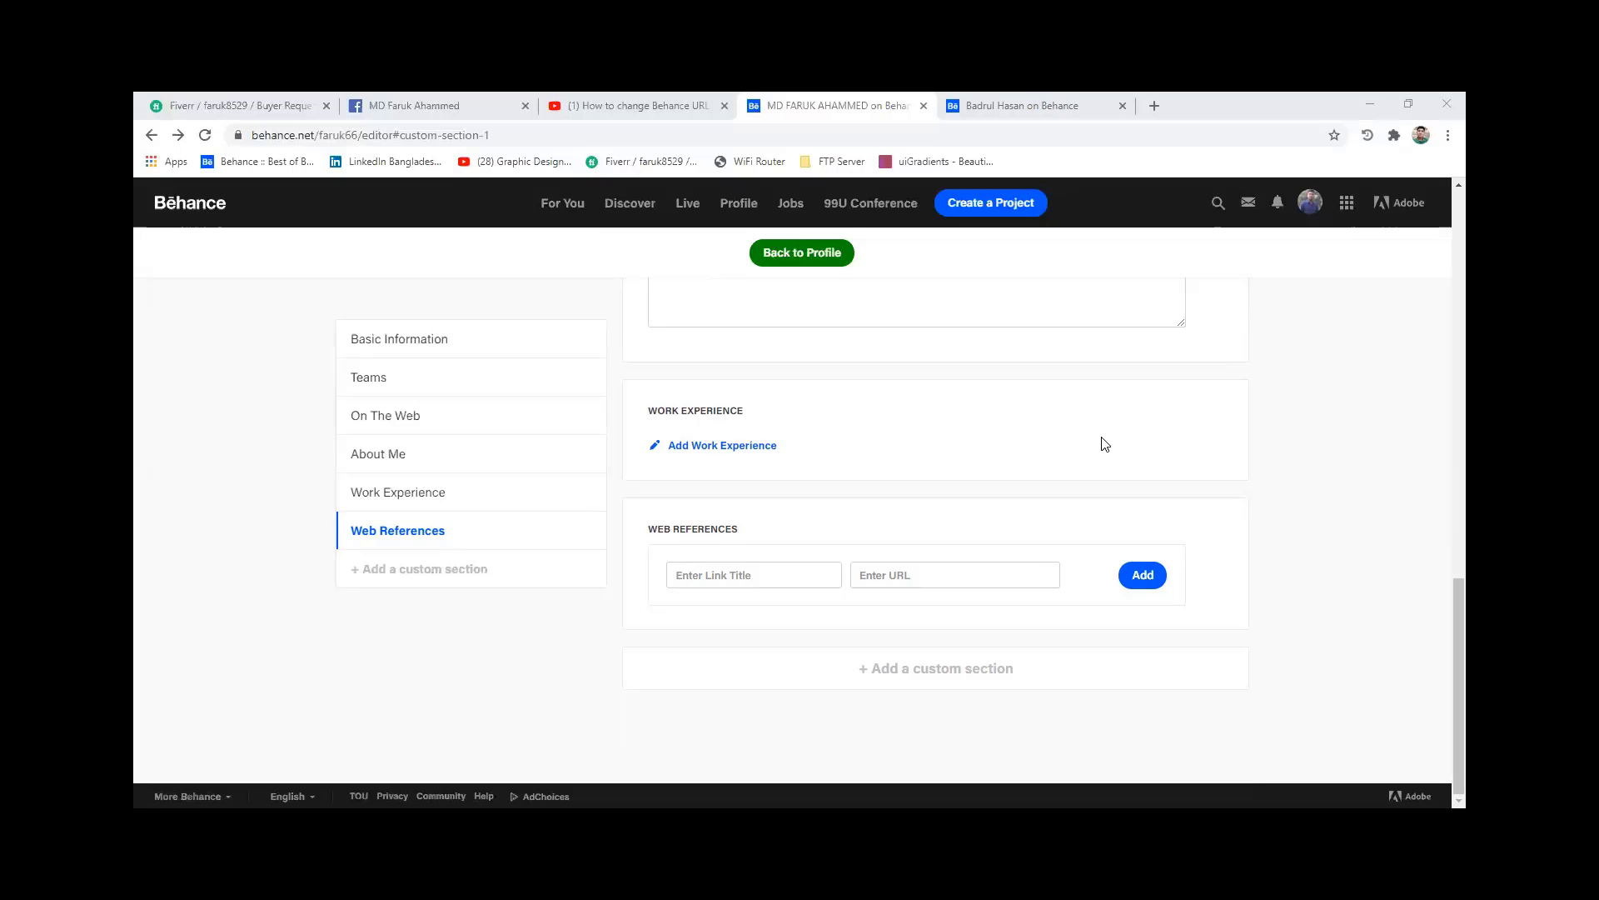
{"action": "scroll", "coordinate": [1105, 444], "scroll_direction": "up", "scroll_amount": 10}
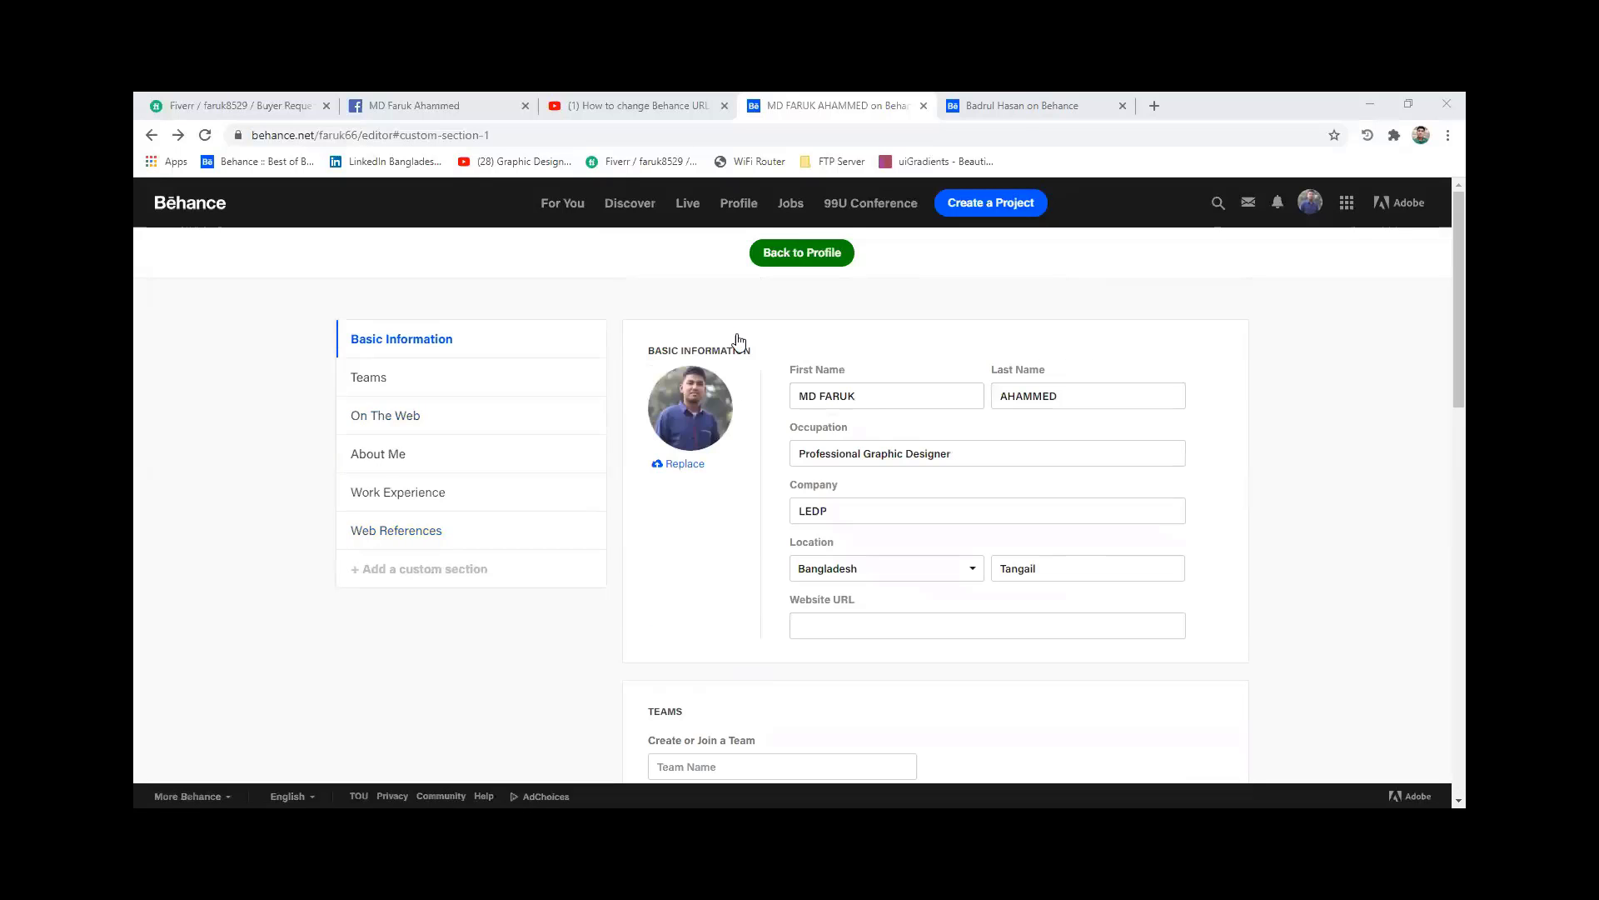
{"action": "left_click", "coordinate": [731, 209]}
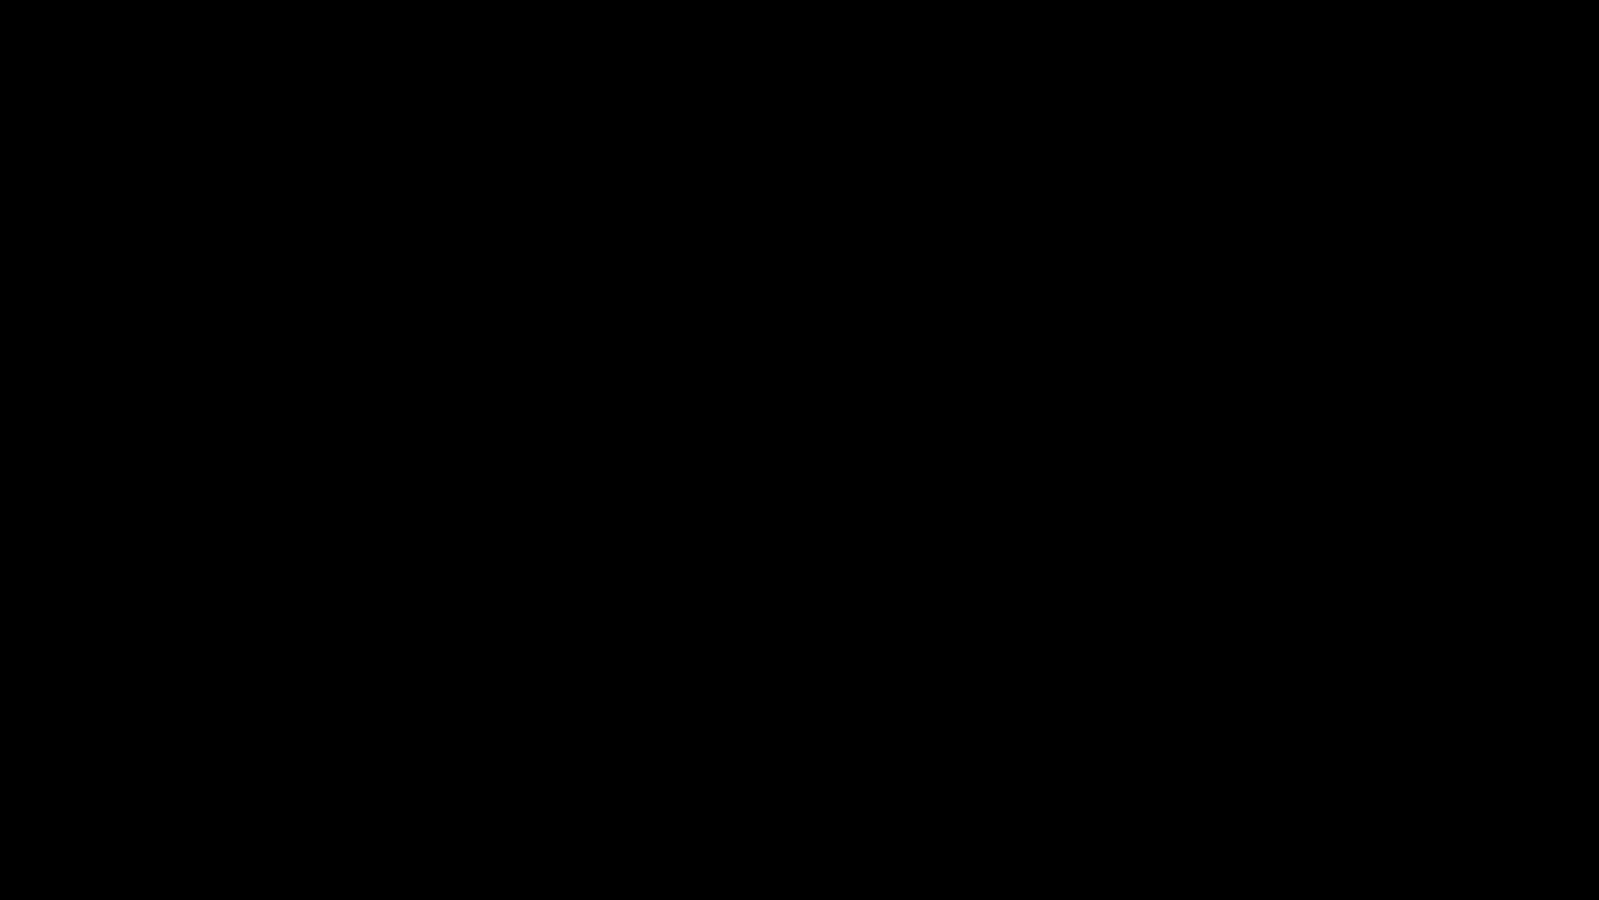
- From the avatar menu's Settings, edit the Behance URL, replacing the username's trailing digits with new ones
{"action": "mouse_move", "coordinate": [1310, 209]}
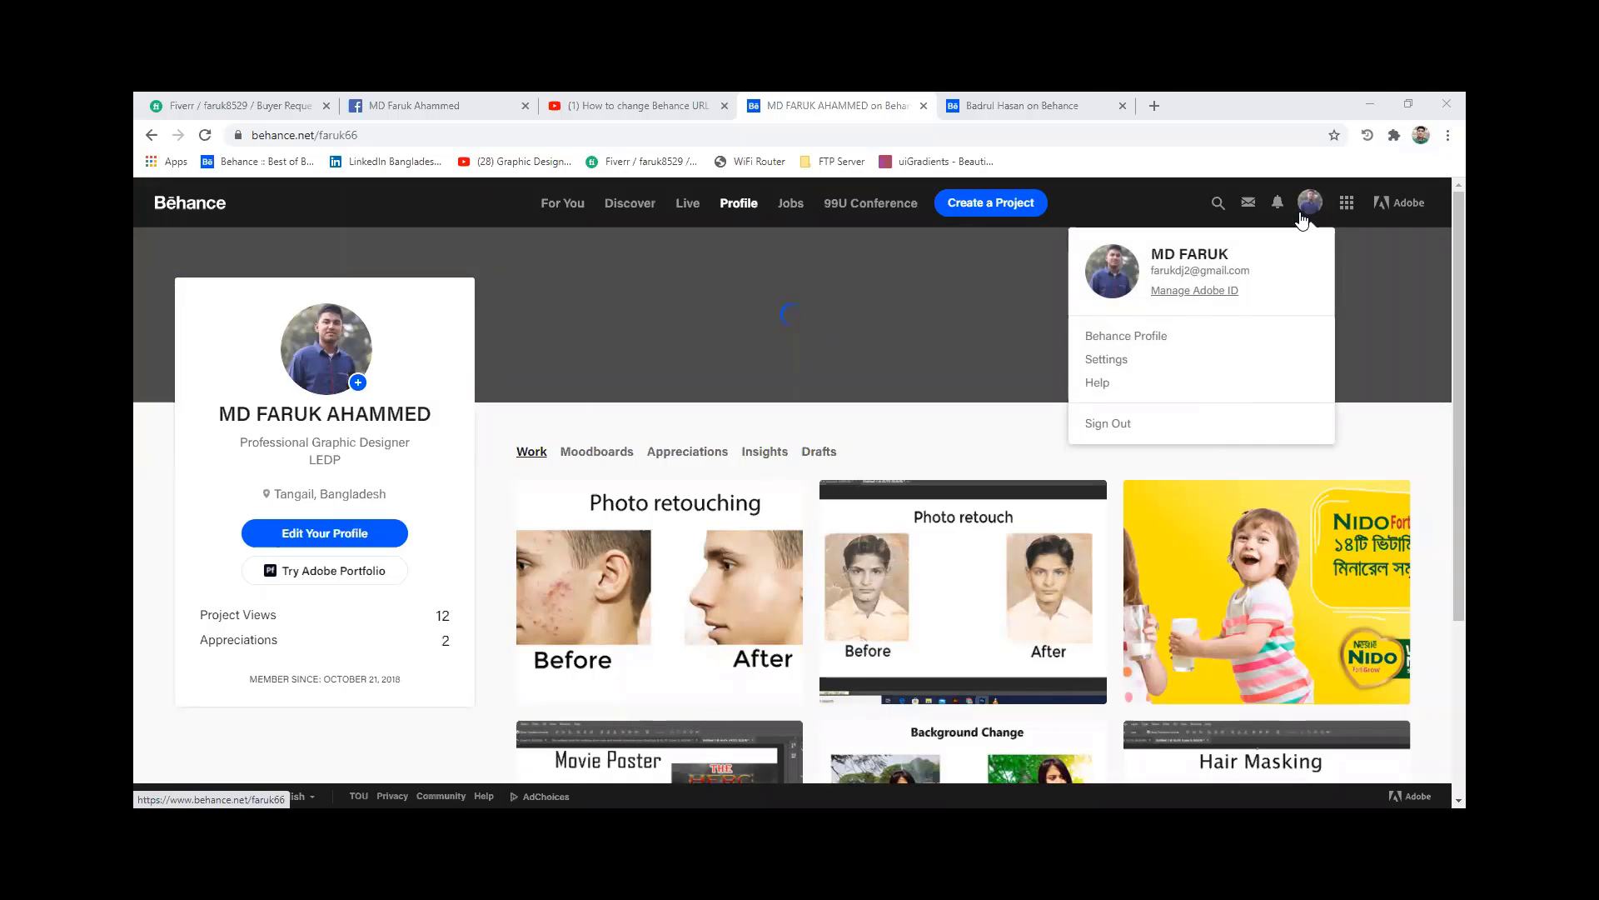
{"action": "left_click", "coordinate": [1134, 369]}
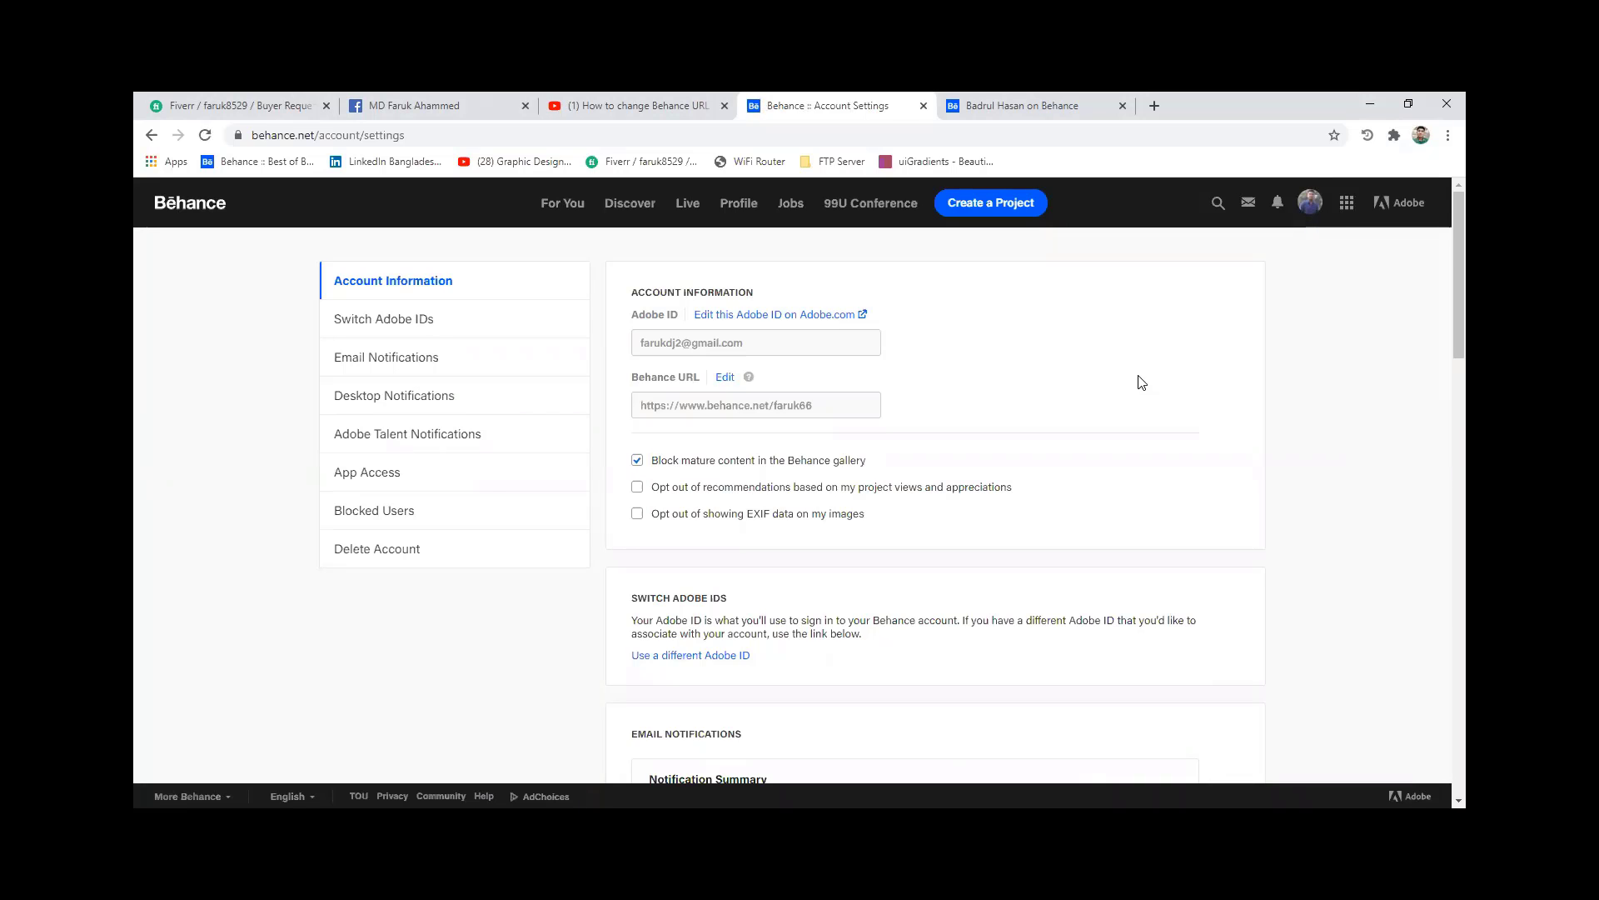
{"action": "left_click", "coordinate": [724, 378]}
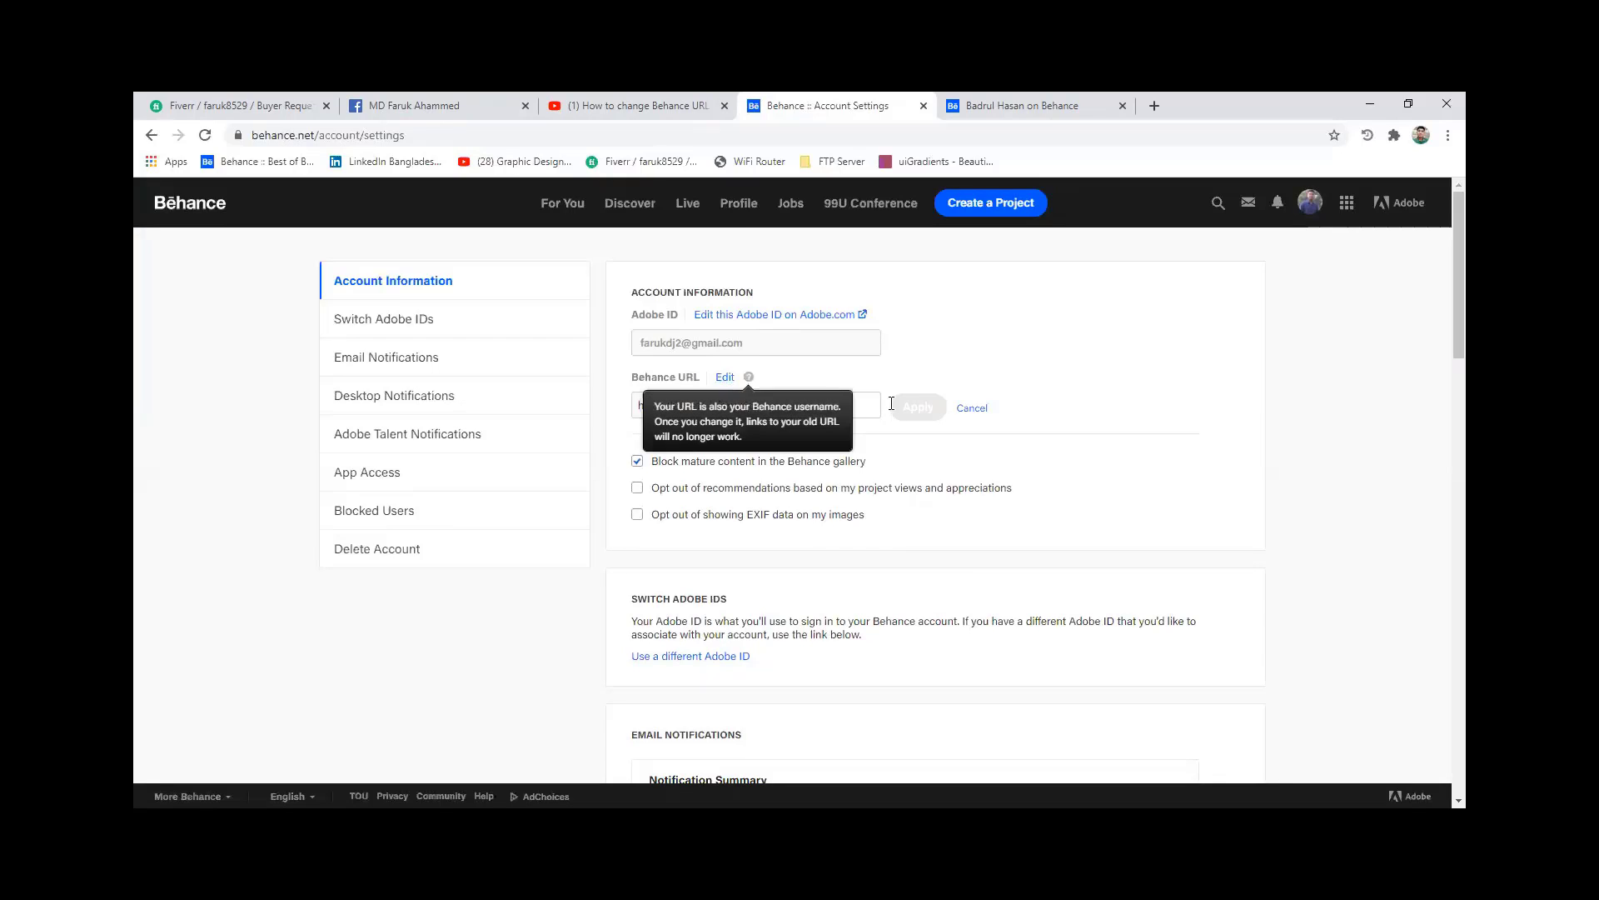
{"action": "left_click", "coordinate": [865, 407]}
{"action": "key", "text": "BackSpace"}
{"action": "key", "text": "BackSpace"}
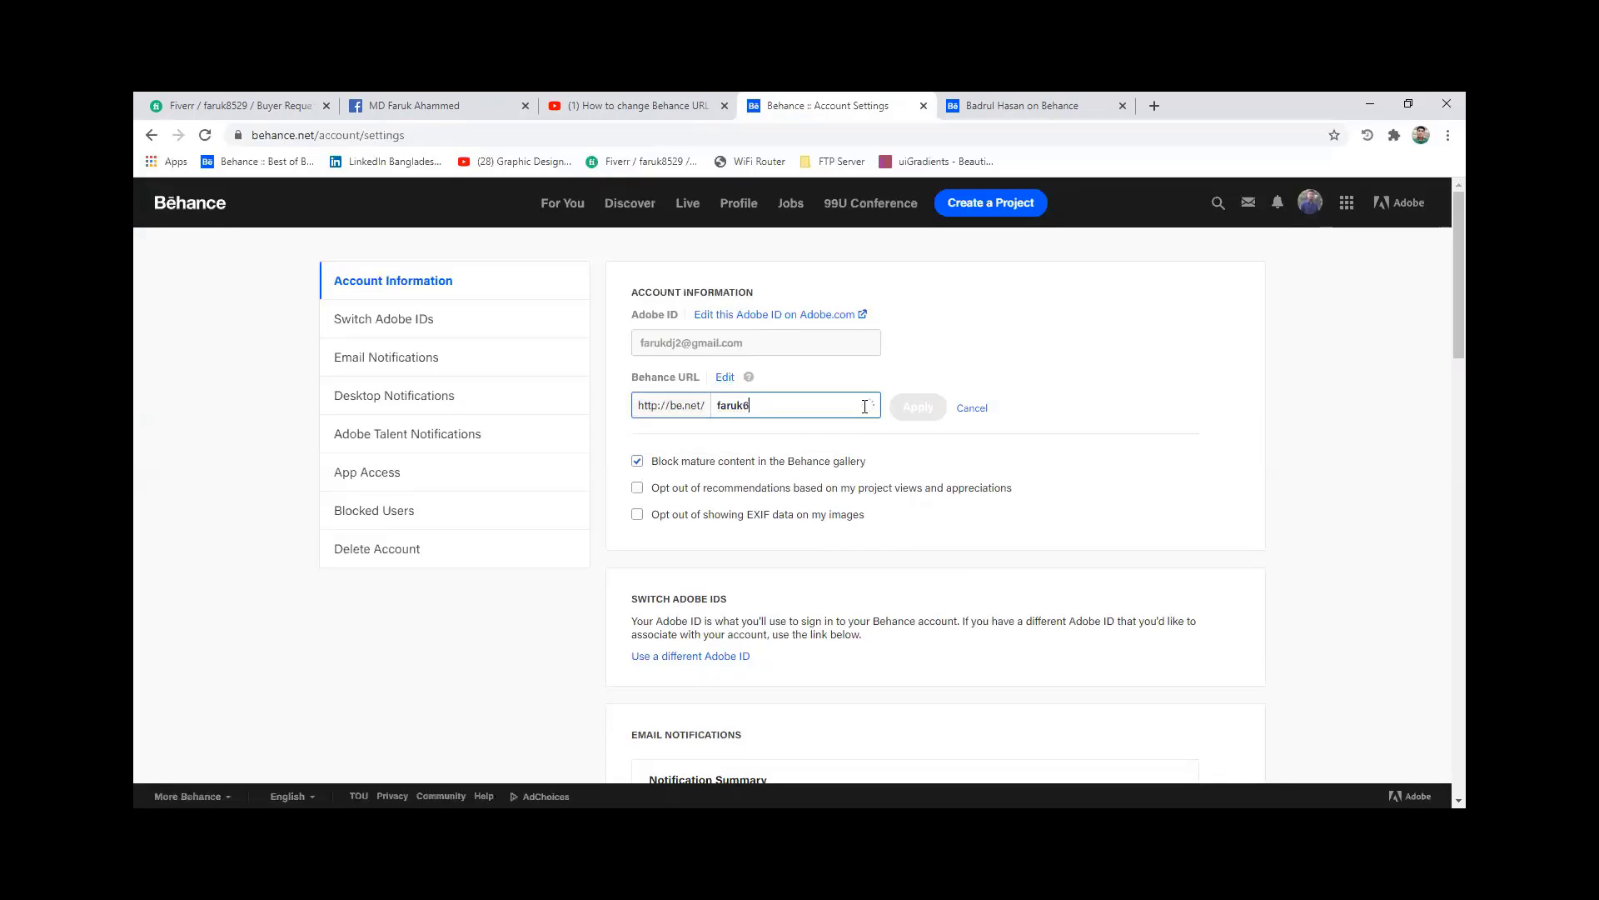
{"action": "type", "text": "8529"}
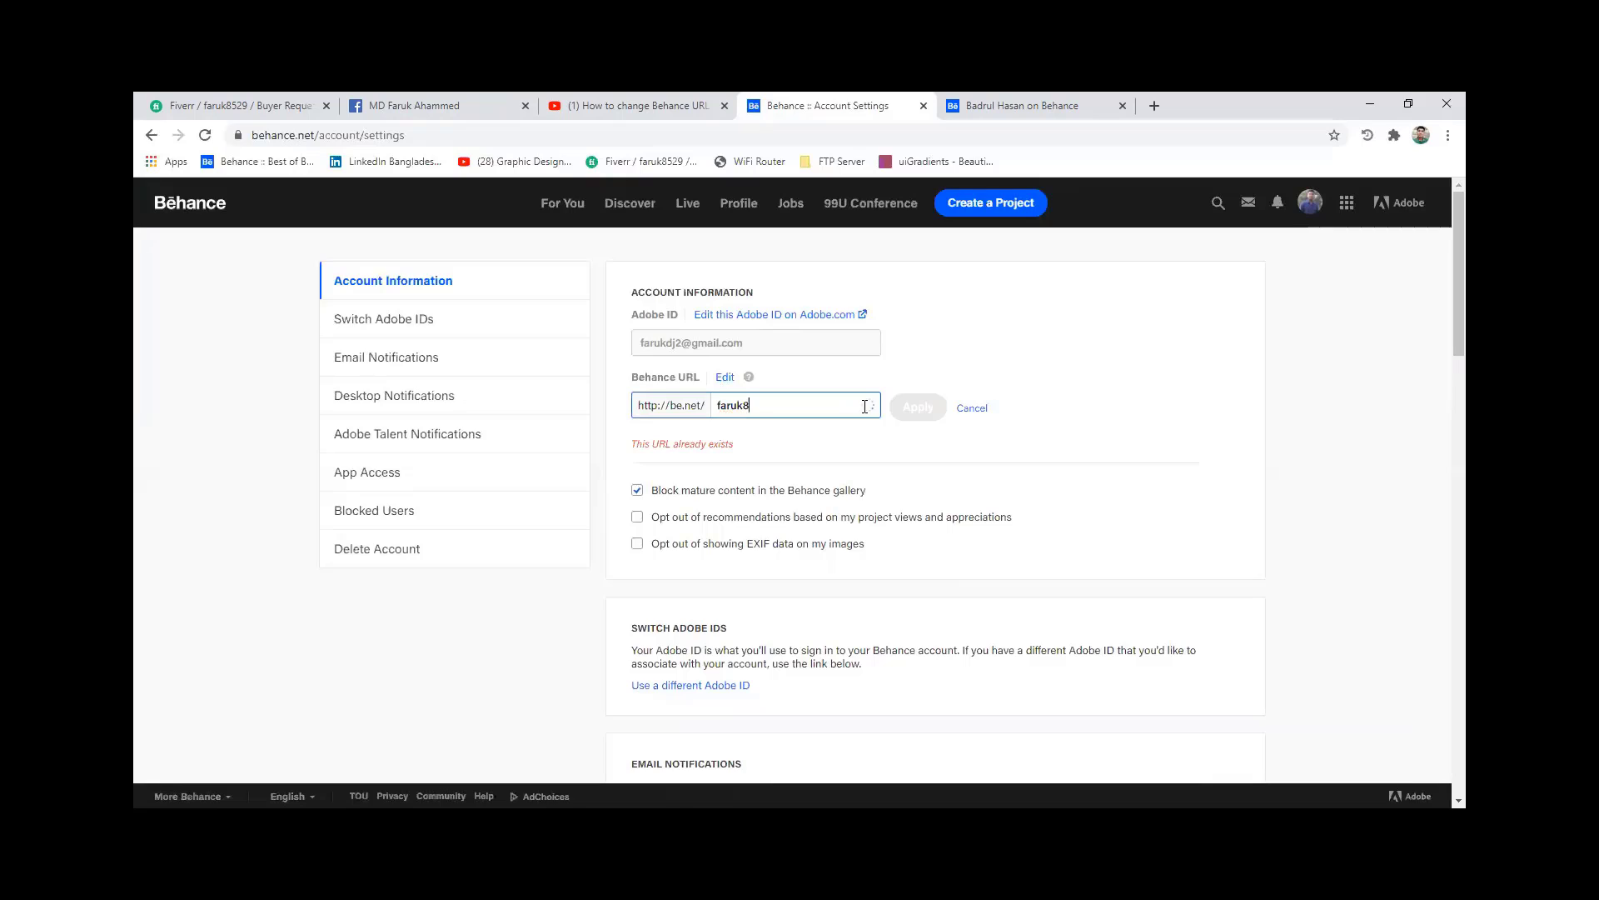